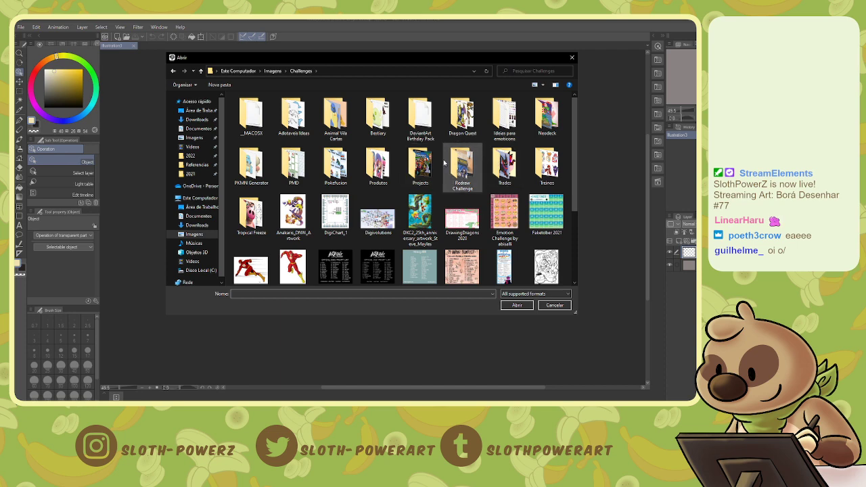
Browse the Treinos, Referencias and Medabots picture folders for a reference image, and close the file browser without opening anything.
{"action": "double_click", "coordinate": [545, 164]}
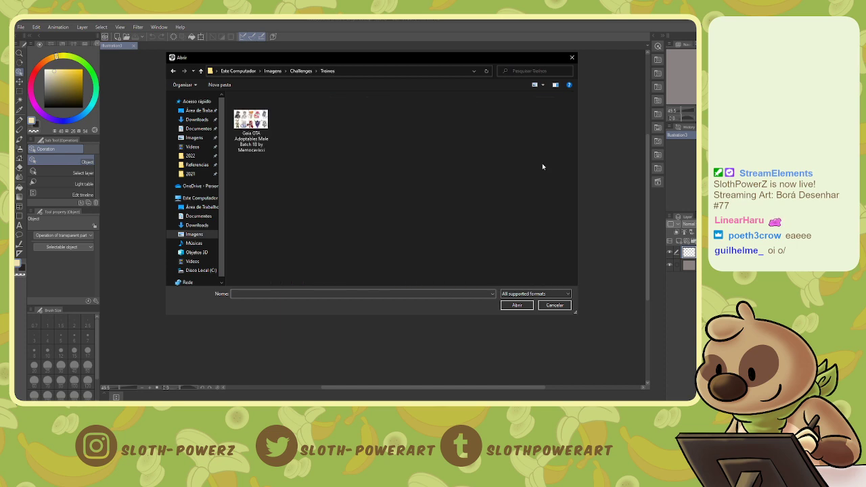
{"action": "left_click", "coordinate": [300, 71]}
{"action": "left_click", "coordinate": [272, 70]}
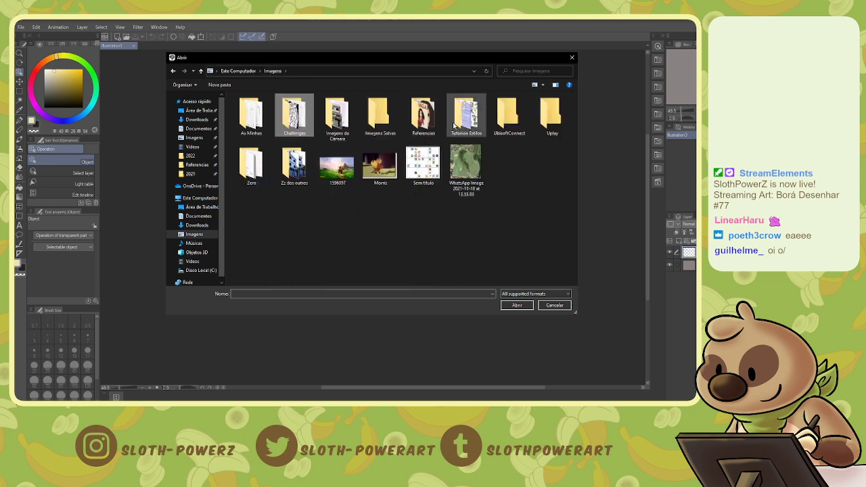
{"action": "double_click", "coordinate": [422, 115]}
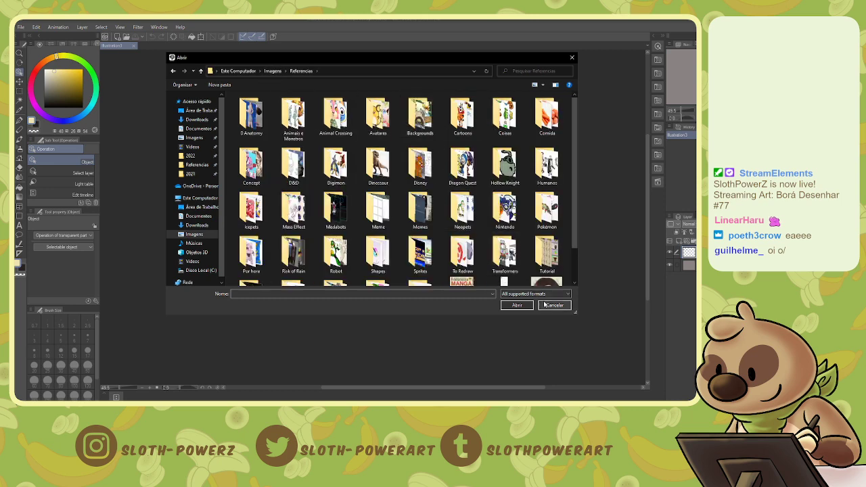
{"action": "scroll", "coordinate": [506, 237], "scroll_direction": "down", "scroll_amount": 1}
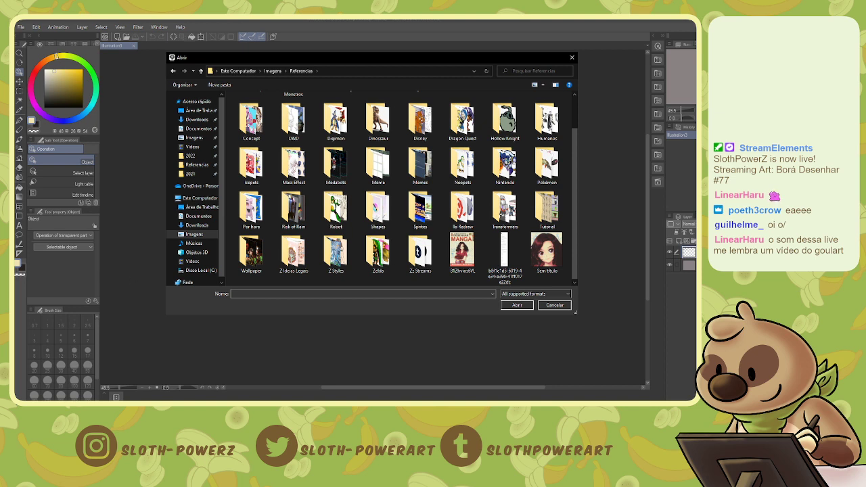
{"action": "key", "text": "alt+Tab"}
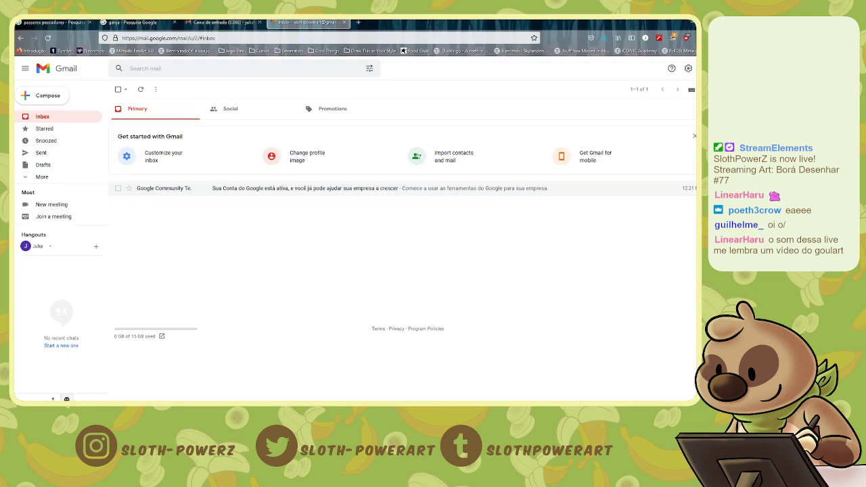
{"action": "key", "text": "alt+Tab"}
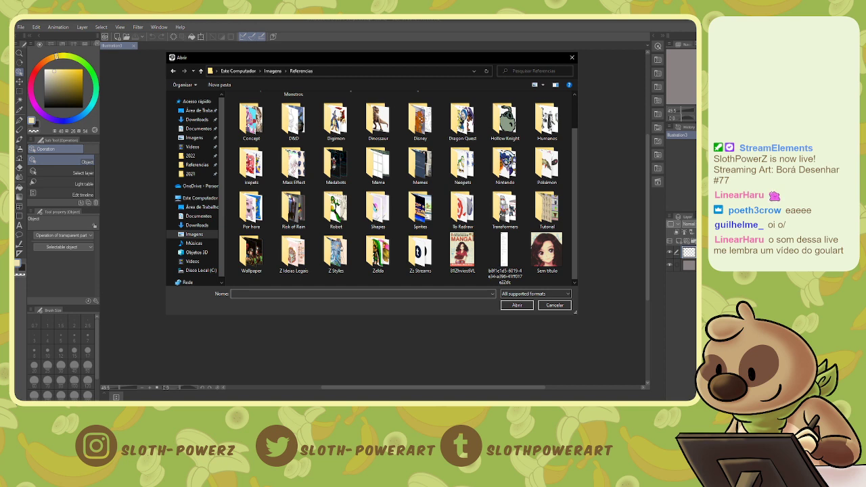
{"action": "key", "text": "alt+Tab"}
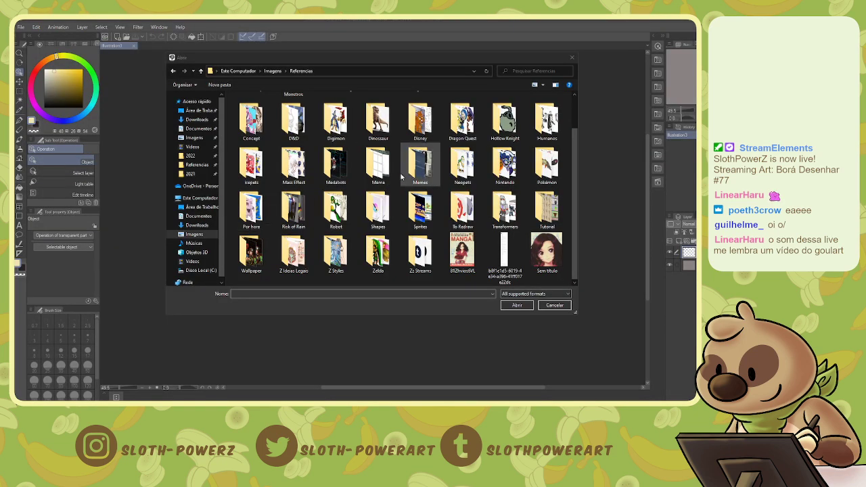
{"action": "double_click", "coordinate": [336, 166]}
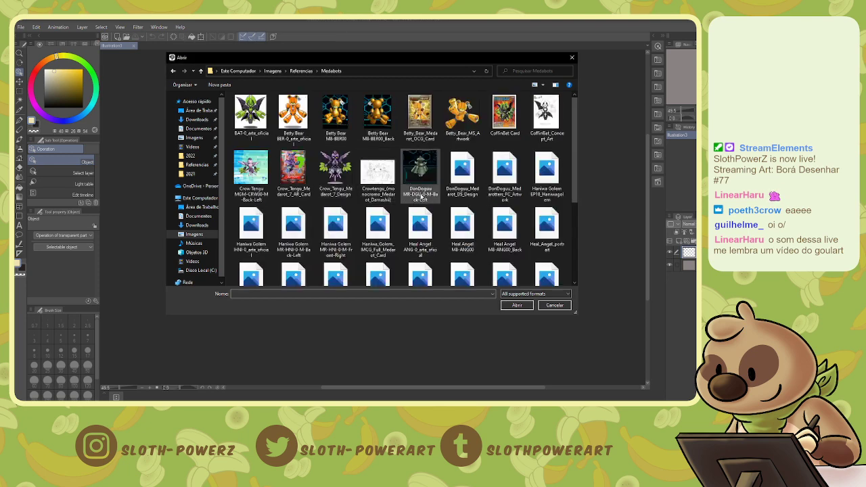
{"action": "scroll", "coordinate": [436, 199], "scroll_direction": "down", "scroll_amount": 3}
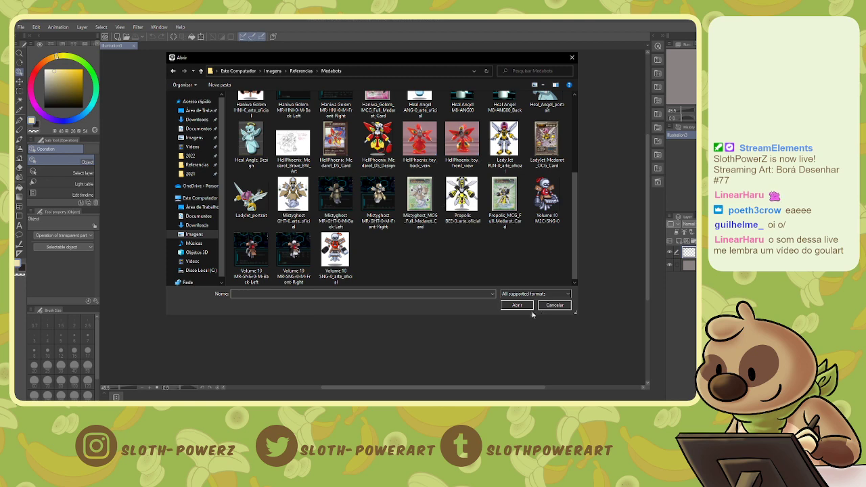
{"action": "left_click", "coordinate": [552, 305]}
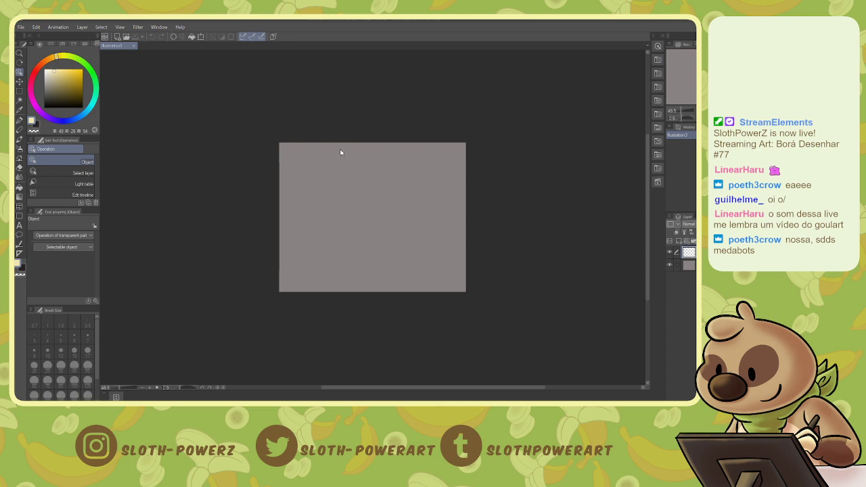
Create a new illustration canvas from the 2000 user preset.
{"action": "left_click", "coordinate": [21, 28]}
{"action": "left_click", "coordinate": [30, 36]}
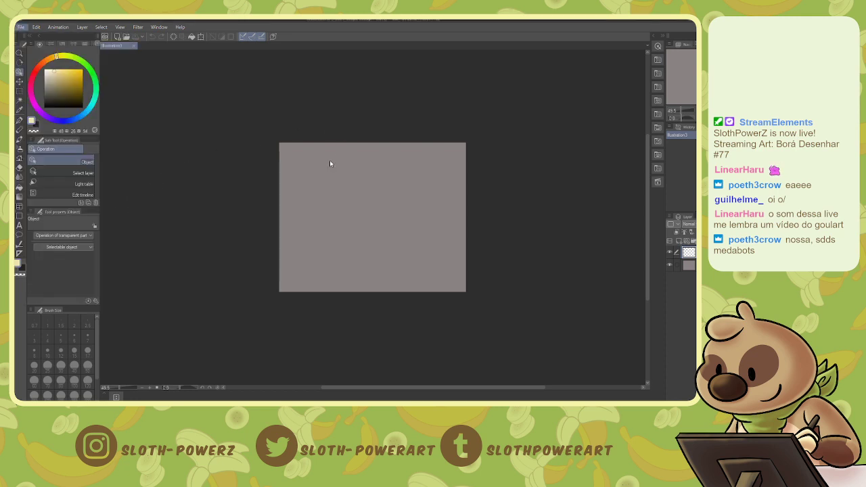
{"action": "key", "text": "ctrl+n"}
{"action": "left_click", "coordinate": [343, 157]}
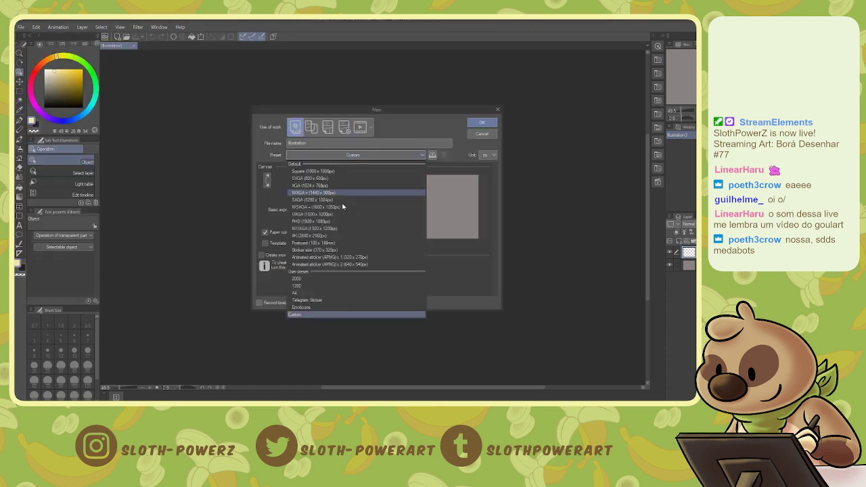
{"action": "left_click", "coordinate": [320, 280]}
{"action": "left_click", "coordinate": [484, 124]}
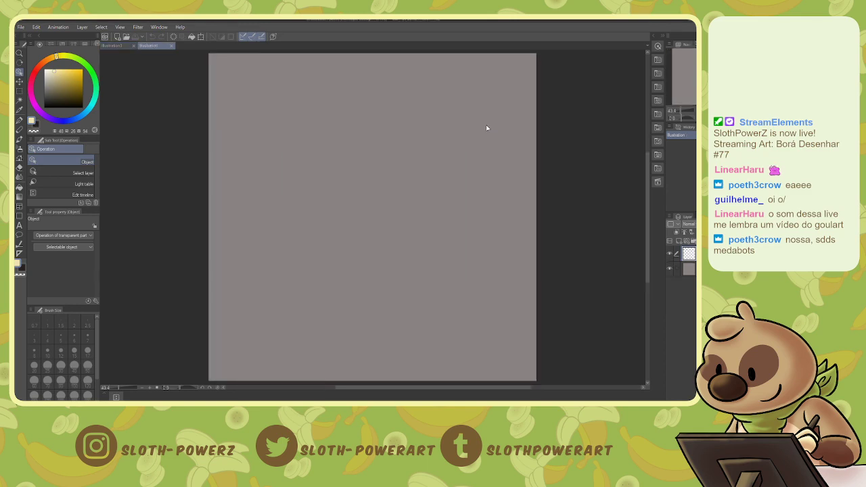
{"action": "left_click", "coordinate": [711, 111]}
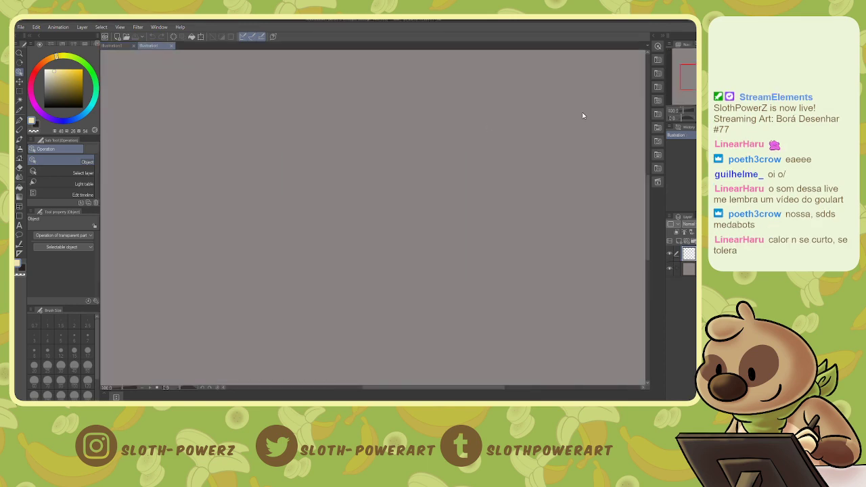
Open the Pidgeon Shop image from the 2022 Emoticons Pombo folder to view the emotes, and close it again.
{"action": "left_click", "coordinate": [20, 26]}
{"action": "left_click", "coordinate": [38, 46]}
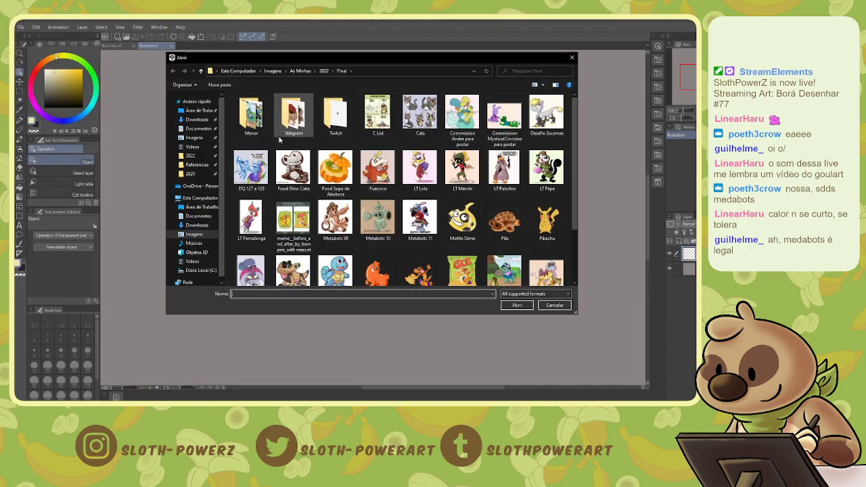
{"action": "left_click", "coordinate": [309, 74]}
{"action": "double_click", "coordinate": [336, 157]}
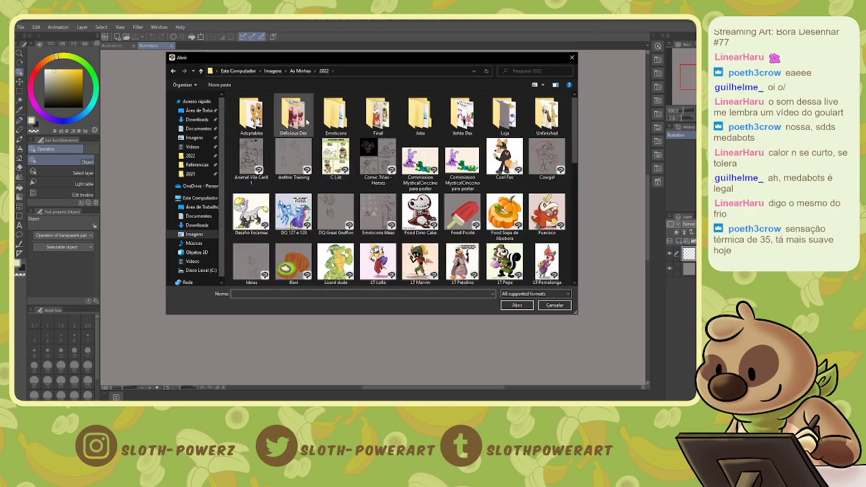
{"action": "double_click", "coordinate": [335, 115]}
{"action": "double_click", "coordinate": [251, 115]}
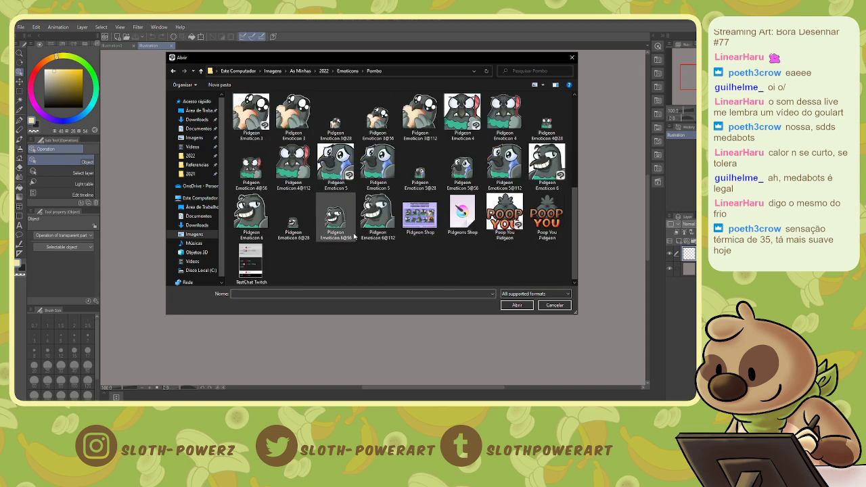
{"action": "double_click", "coordinate": [420, 215]}
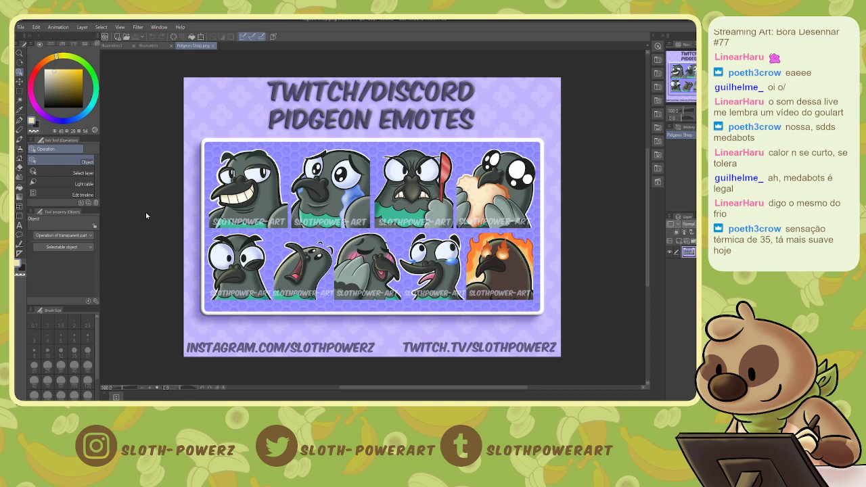
{"action": "left_click", "coordinate": [214, 46]}
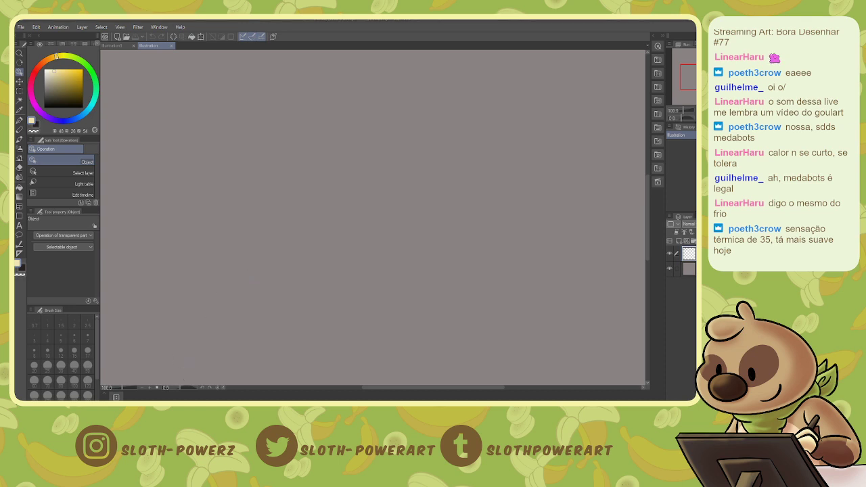
Open Moon_Dragon_Medarot_DS_Design and the Moon_Dragon Medarotters PC Artwork image together from the Referencias Medabots folder.
{"action": "left_click", "coordinate": [21, 27]}
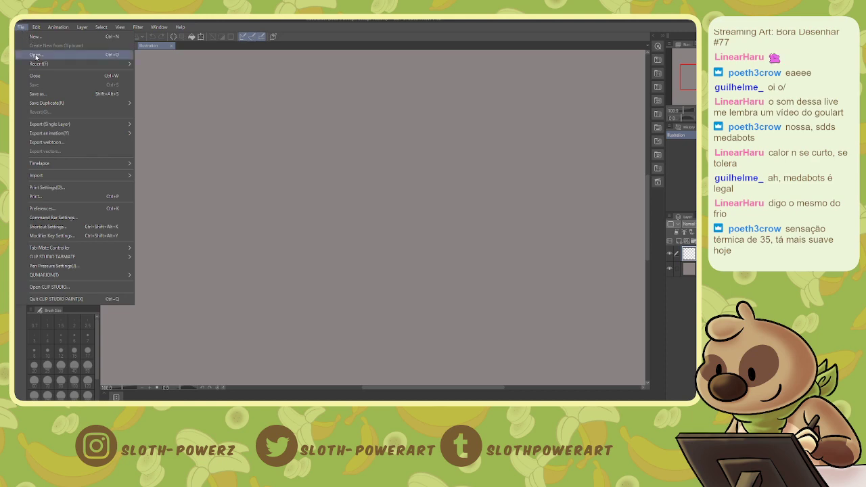
{"action": "left_click", "coordinate": [37, 53]}
{"action": "left_click", "coordinate": [198, 164]}
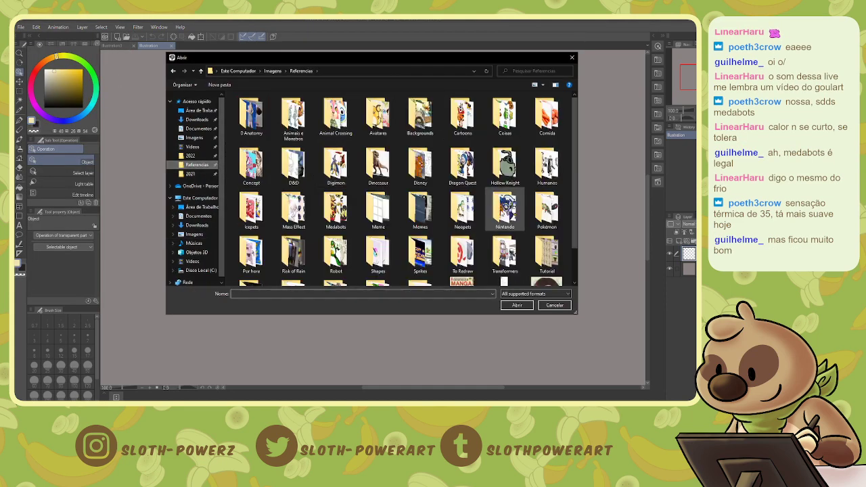
{"action": "double_click", "coordinate": [348, 223]}
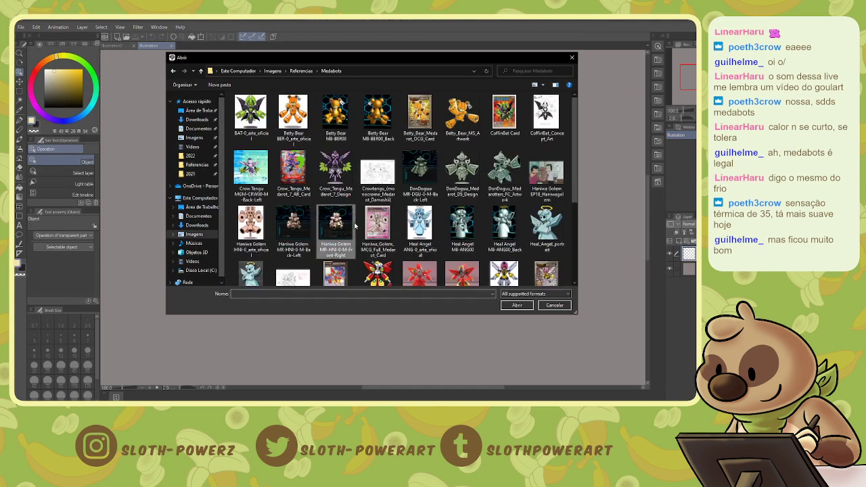
{"action": "left_click", "coordinate": [353, 228]}
{"action": "scroll", "coordinate": [354, 228], "scroll_direction": "down", "scroll_amount": 3}
{"action": "left_click", "coordinate": [293, 200]}
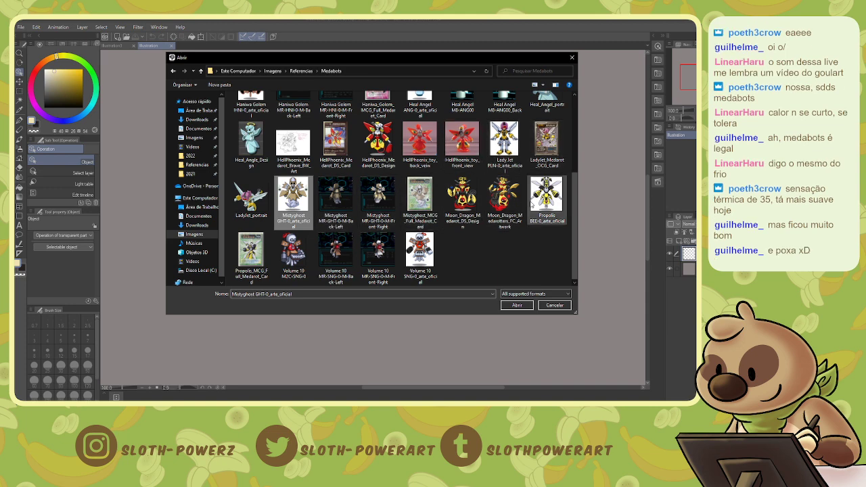
{"action": "left_click", "coordinate": [480, 207]}
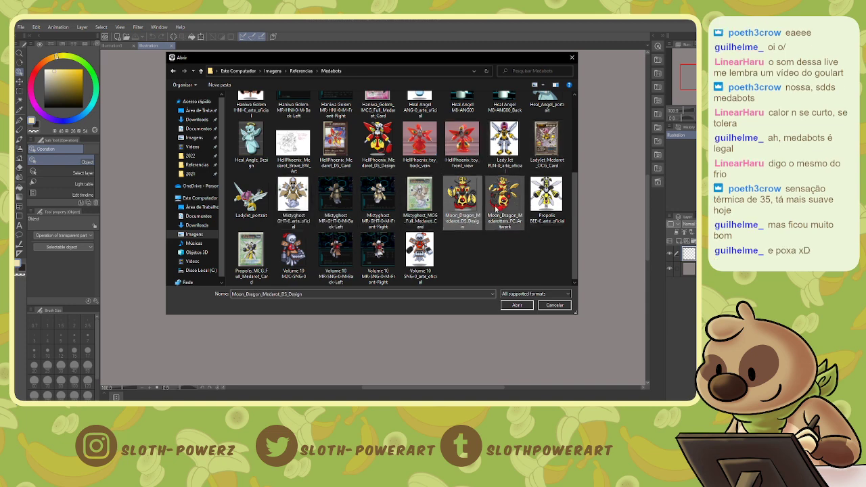
{"action": "left_click", "coordinate": [497, 209], "text": "ctrl"}
{"action": "left_click", "coordinate": [517, 305]}
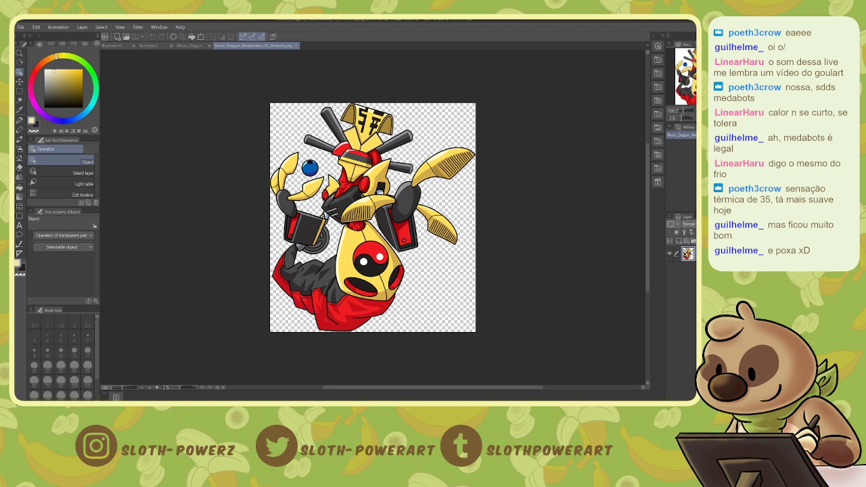
Return to the blank illustration and float the Moon_Dragon_Medarot_DS_Design reference as a small window over the canvas's upper-left corner.
{"action": "left_click", "coordinate": [147, 45]}
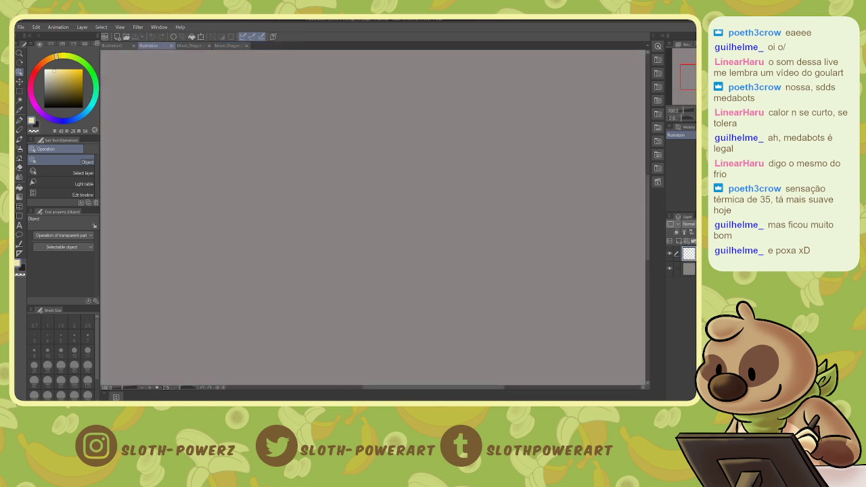
{"action": "key", "text": "t"}
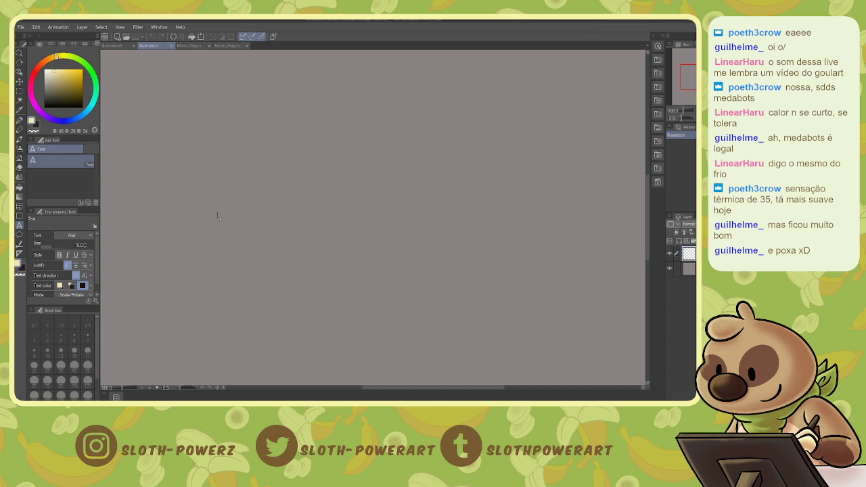
{"action": "key", "text": "p"}
{"action": "left_click_drag", "start_coordinate": [193, 46], "coordinate": [277, 140]}
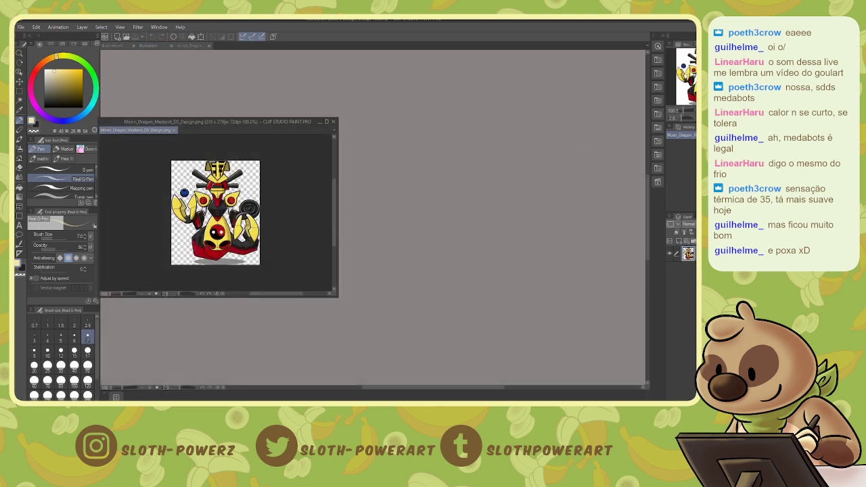
{"action": "key", "text": "ctrl+minus"}
{"action": "key", "text": "ctrl+plus"}
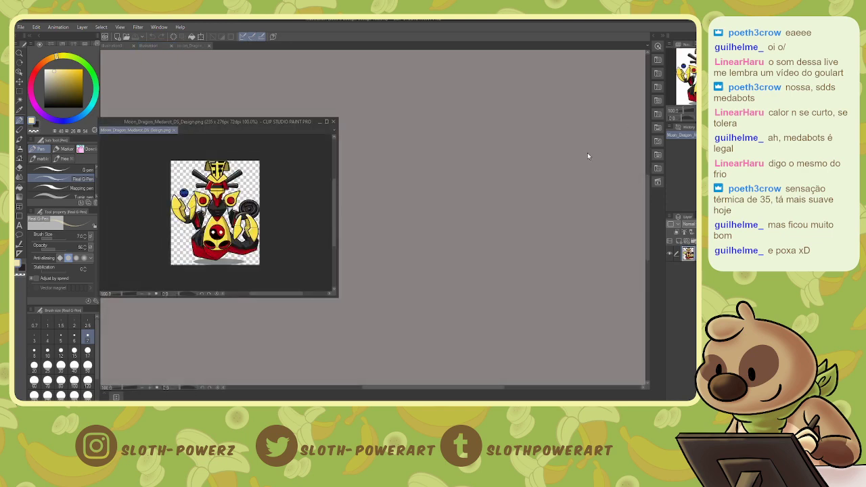
{"action": "left_click_drag", "start_coordinate": [335, 292], "coordinate": [190, 256]}
{"action": "left_click_drag", "start_coordinate": [148, 124], "coordinate": [296, 119]}
Float the second Moon Dragon artwork at 50% zoom in a small window directly below the first reference, and reactivate the illustration canvas.
{"action": "left_click", "coordinate": [187, 46]}
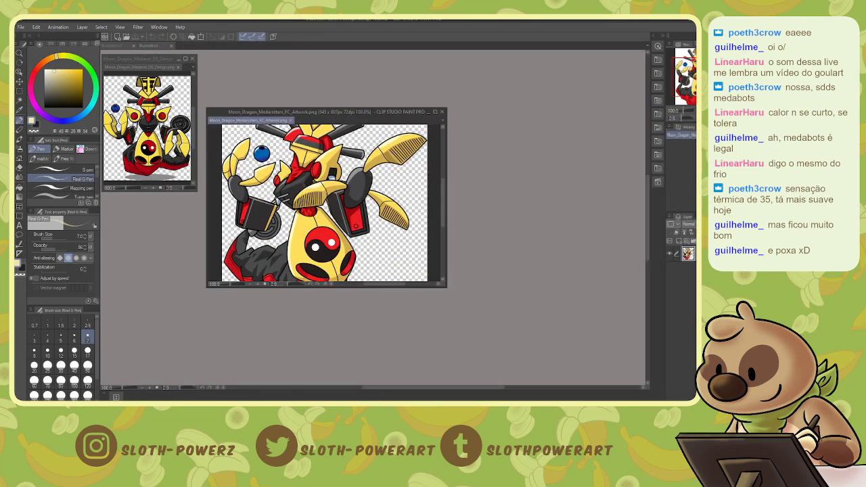
{"action": "key", "text": "ctrl+minus"}
{"action": "key", "text": "ctrl+minus"}
{"action": "left_click_drag", "start_coordinate": [447, 286], "coordinate": [315, 250]}
{"action": "left_click_drag", "start_coordinate": [272, 112], "coordinate": [167, 190]}
{"action": "left_click", "coordinate": [297, 160]}
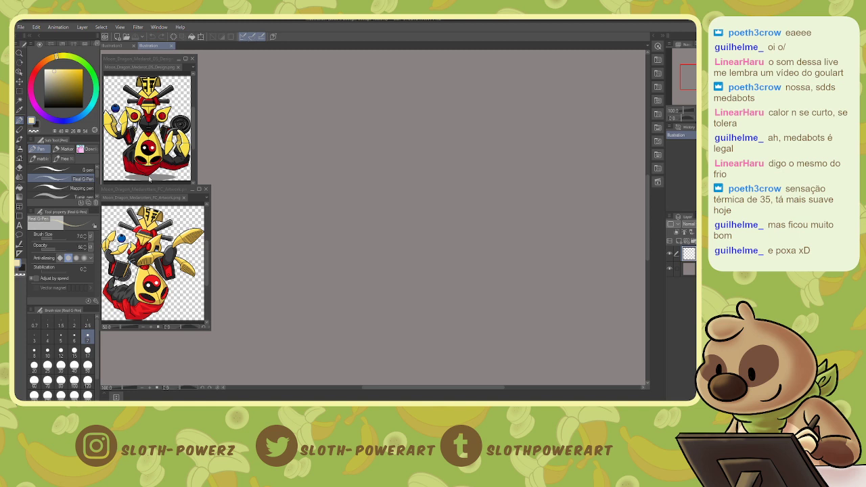
Sketch the trapezoidal outline of the robot's head with the Real G-Pen near the top of the canvas.
{"action": "mouse_move", "coordinate": [315, 103]}
{"action": "left_mouse_down"}
{"action": "mouse_move", "coordinate": [305, 130]}
{"action": "mouse_move", "coordinate": [358, 123]}
{"action": "left_mouse_up"}
{"action": "left_click_drag", "start_coordinate": [317, 101], "coordinate": [359, 100]}
{"action": "left_click_drag", "start_coordinate": [359, 99], "coordinate": [373, 127]}
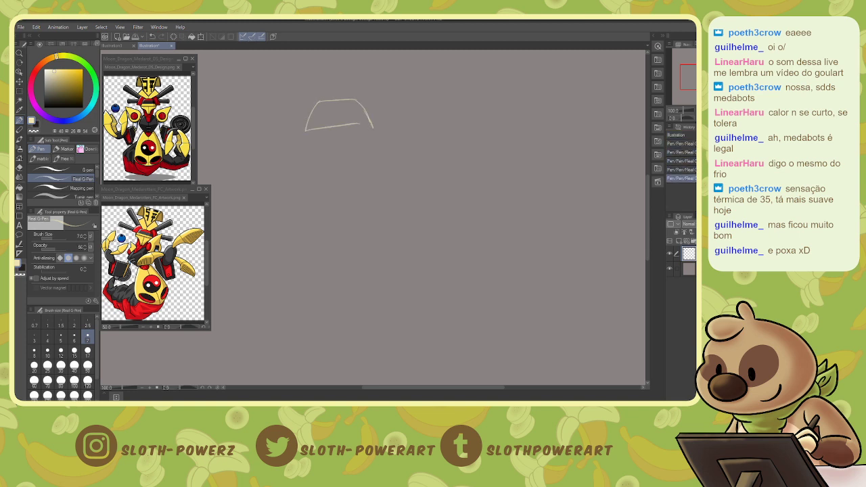
{"action": "mouse_move", "coordinate": [318, 128]}
{"action": "left_mouse_down"}
{"action": "mouse_move", "coordinate": [300, 134]}
{"action": "mouse_move", "coordinate": [372, 126]}
{"action": "left_mouse_up"}
{"action": "left_click_drag", "start_coordinate": [336, 129], "coordinate": [361, 127]}
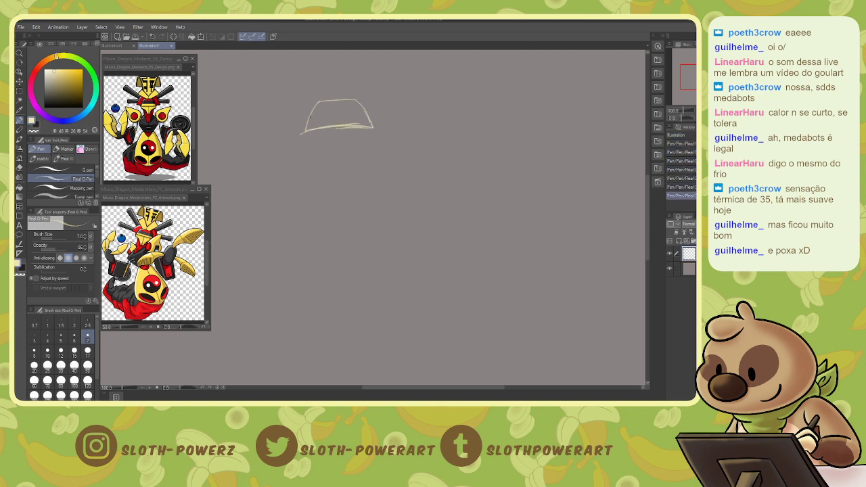
Sketch the head's side panel and brow bands, two elongated fins on one side, and a V-shaped crest above.
{"action": "mouse_move", "coordinate": [306, 125]}
{"action": "left_mouse_down"}
{"action": "mouse_move", "coordinate": [374, 117]}
{"action": "mouse_move", "coordinate": [294, 106]}
{"action": "mouse_move", "coordinate": [304, 99]}
{"action": "mouse_move", "coordinate": [288, 133]}
{"action": "mouse_move", "coordinate": [305, 129]}
{"action": "mouse_move", "coordinate": [268, 70]}
{"action": "mouse_move", "coordinate": [276, 59]}
{"action": "mouse_move", "coordinate": [297, 103]}
{"action": "mouse_move", "coordinate": [257, 121]}
{"action": "mouse_move", "coordinate": [286, 120]}
{"action": "left_mouse_up"}
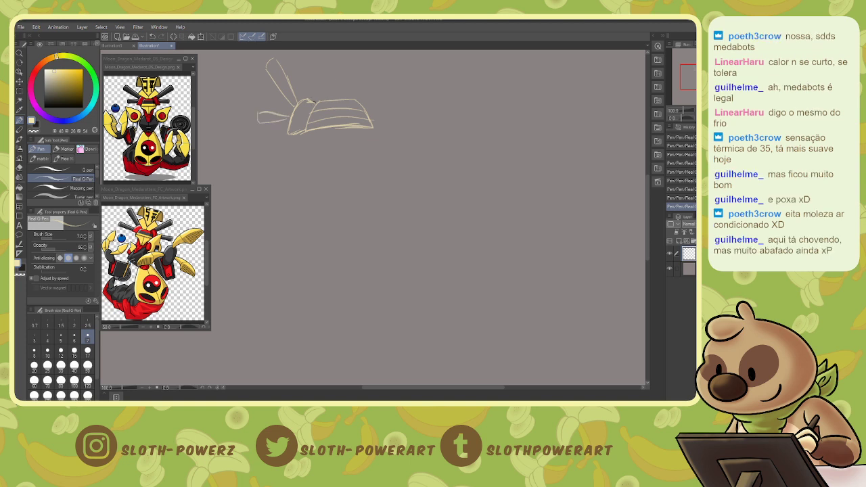
{"action": "mouse_move", "coordinate": [318, 102]}
{"action": "left_mouse_down"}
{"action": "mouse_move", "coordinate": [291, 77]}
{"action": "mouse_move", "coordinate": [298, 62]}
{"action": "mouse_move", "coordinate": [336, 99]}
{"action": "mouse_move", "coordinate": [358, 63]}
{"action": "left_mouse_up"}
{"action": "mouse_move", "coordinate": [350, 98]}
{"action": "left_mouse_down"}
{"action": "mouse_move", "coordinate": [369, 71]}
{"action": "mouse_move", "coordinate": [354, 98]}
{"action": "left_mouse_up"}
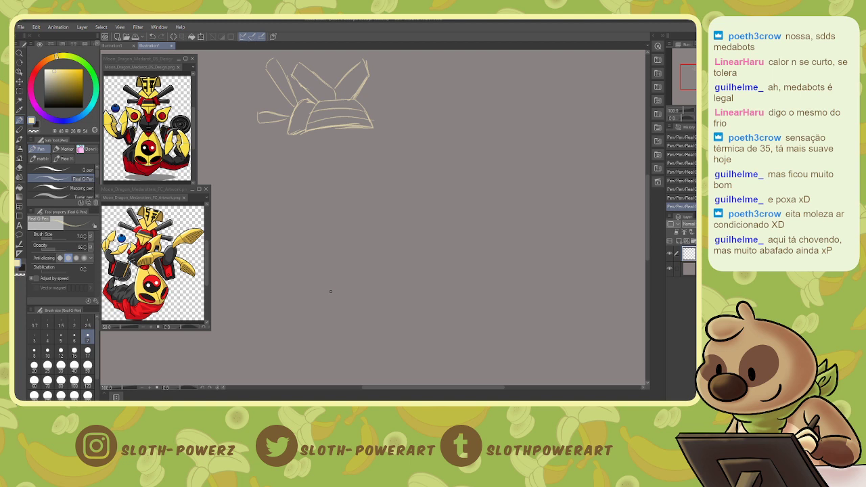
{"action": "mouse_move", "coordinate": [329, 101]}
{"action": "left_mouse_down"}
{"action": "mouse_move", "coordinate": [320, 185]}
{"action": "mouse_move", "coordinate": [299, 128]}
{"action": "left_mouse_up"}
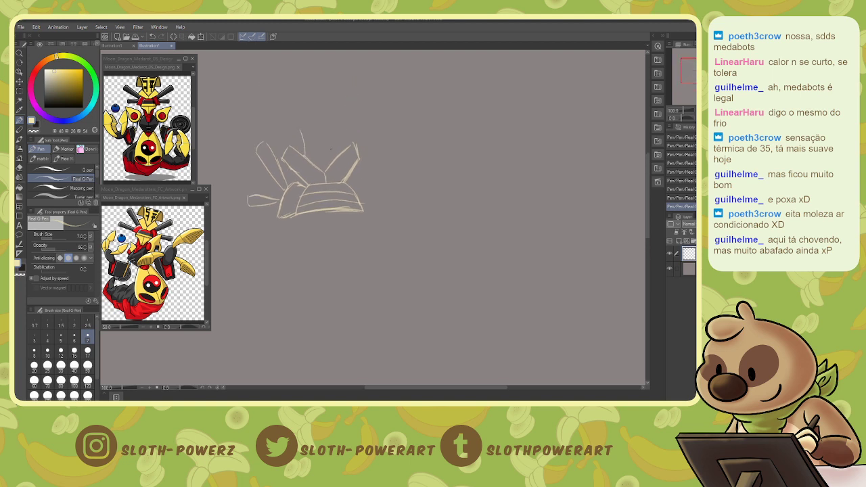
Close the tall crest plate above the V shape and sketch two matching fins on the head's other side.
{"action": "left_click_drag", "start_coordinate": [341, 154], "coordinate": [338, 128]}
{"action": "mouse_move", "coordinate": [289, 139]}
{"action": "left_mouse_down"}
{"action": "mouse_move", "coordinate": [288, 125]}
{"action": "mouse_move", "coordinate": [343, 119]}
{"action": "mouse_move", "coordinate": [356, 139]}
{"action": "left_mouse_up"}
{"action": "mouse_move", "coordinate": [290, 140]}
{"action": "left_mouse_down"}
{"action": "mouse_move", "coordinate": [287, 127]}
{"action": "mouse_move", "coordinate": [301, 135]}
{"action": "mouse_move", "coordinate": [302, 123]}
{"action": "mouse_move", "coordinate": [303, 142]}
{"action": "mouse_move", "coordinate": [353, 140]}
{"action": "mouse_move", "coordinate": [341, 151]}
{"action": "mouse_move", "coordinate": [351, 140]}
{"action": "left_mouse_up"}
{"action": "mouse_move", "coordinate": [286, 139]}
{"action": "left_mouse_down"}
{"action": "mouse_move", "coordinate": [301, 140]}
{"action": "mouse_move", "coordinate": [300, 123]}
{"action": "mouse_move", "coordinate": [305, 148]}
{"action": "left_mouse_up"}
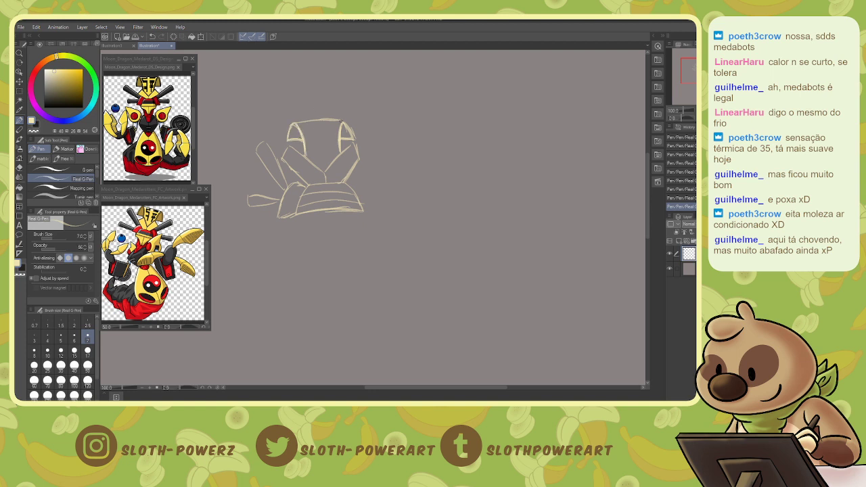
{"action": "left_click_drag", "start_coordinate": [340, 121], "coordinate": [338, 153]}
{"action": "mouse_move", "coordinate": [350, 180]}
{"action": "left_mouse_down"}
{"action": "mouse_move", "coordinate": [375, 210]}
{"action": "mouse_move", "coordinate": [364, 212]}
{"action": "left_mouse_up"}
{"action": "mouse_move", "coordinate": [359, 180]}
{"action": "left_mouse_down"}
{"action": "mouse_move", "coordinate": [376, 140]}
{"action": "mouse_move", "coordinate": [384, 141]}
{"action": "mouse_move", "coordinate": [384, 182]}
{"action": "mouse_move", "coordinate": [394, 180]}
{"action": "mouse_move", "coordinate": [370, 197]}
{"action": "left_mouse_up"}
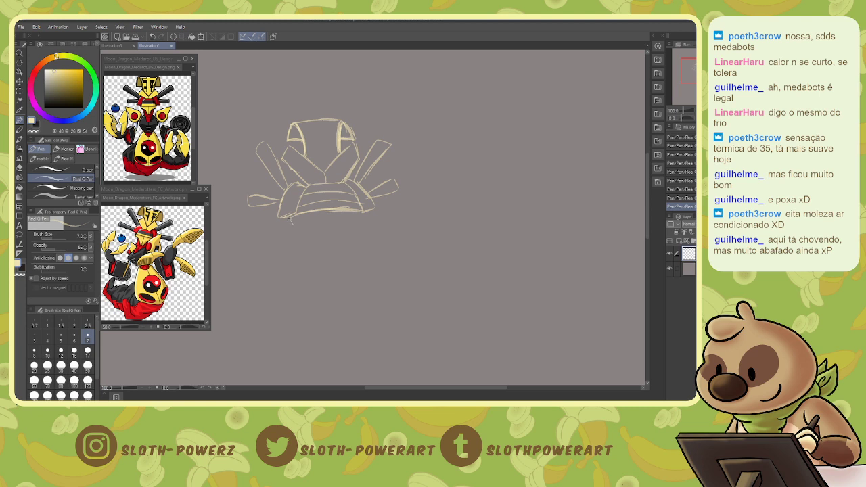
Sketch the tapered face plate below the head's brow, with a vertical centre line.
{"action": "mouse_move", "coordinate": [289, 221]}
{"action": "left_mouse_down"}
{"action": "mouse_move", "coordinate": [313, 248]}
{"action": "mouse_move", "coordinate": [339, 252]}
{"action": "left_mouse_up"}
{"action": "left_click_drag", "start_coordinate": [366, 217], "coordinate": [345, 251]}
{"action": "left_click_drag", "start_coordinate": [306, 230], "coordinate": [342, 253]}
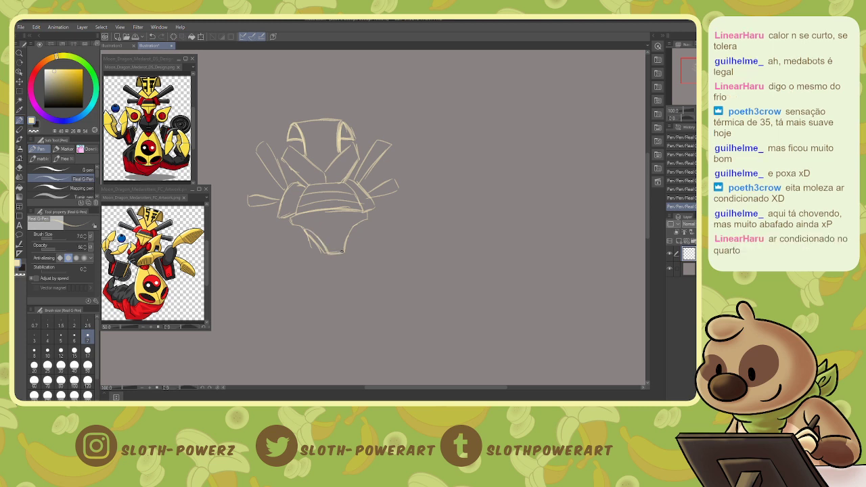
{"action": "left_click_drag", "start_coordinate": [332, 211], "coordinate": [335, 253]}
Clean up the stray lines along both sides of the face plate with the Hard eraser.
{"action": "key", "text": "e"}
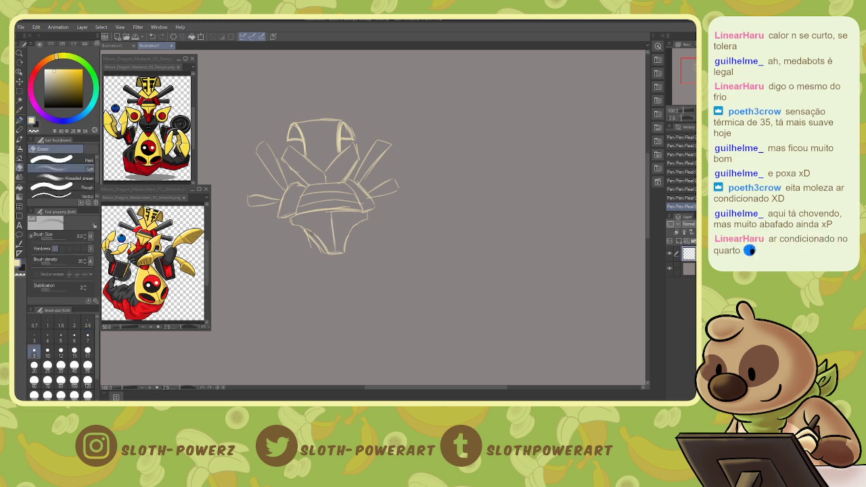
{"action": "left_click", "coordinate": [52, 159]}
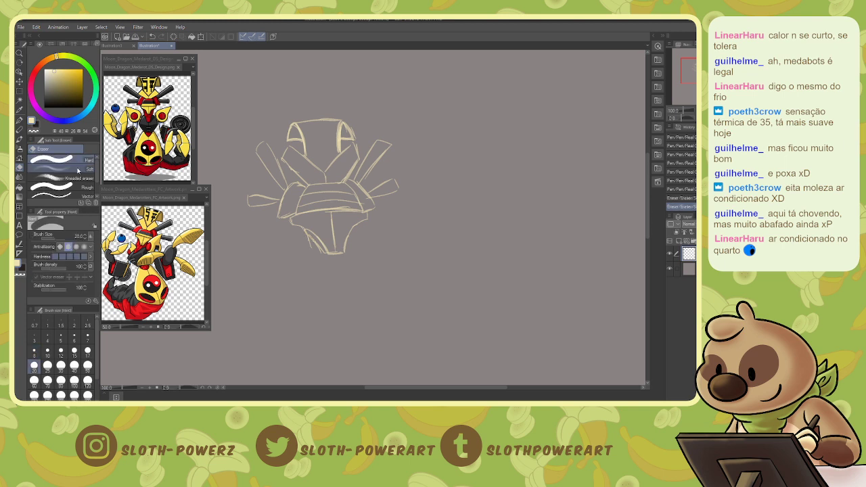
{"action": "key", "text": "bracketleft"}
{"action": "key", "text": "bracketleft"}
{"action": "left_click_drag", "start_coordinate": [299, 230], "coordinate": [314, 250]}
{"action": "left_click_drag", "start_coordinate": [366, 218], "coordinate": [347, 249]}
Sketch the curved neck sides behind the face plate and the V-shaped collar below with the Real G-Pen.
{"action": "key", "text": "p"}
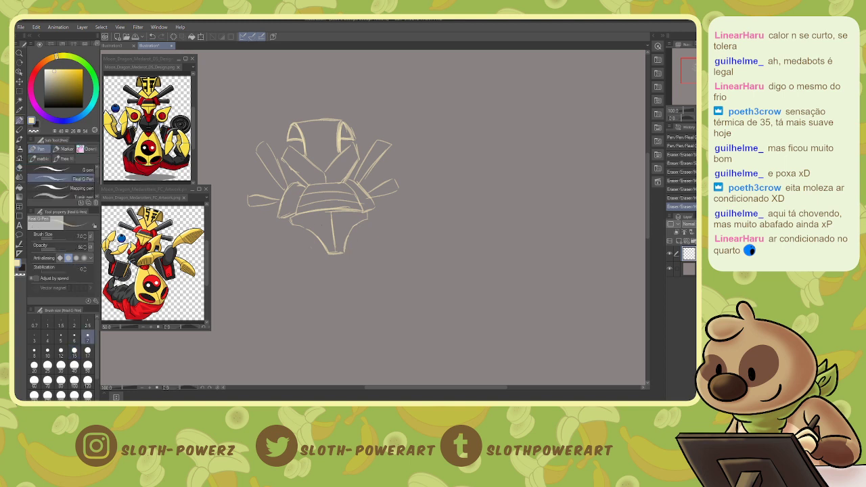
{"action": "left_click_drag", "start_coordinate": [305, 230], "coordinate": [312, 262]}
{"action": "left_click_drag", "start_coordinate": [351, 230], "coordinate": [359, 267]}
{"action": "mouse_move", "coordinate": [306, 230]}
{"action": "left_mouse_down"}
{"action": "mouse_move", "coordinate": [316, 251]}
{"action": "mouse_move", "coordinate": [310, 269]}
{"action": "mouse_move", "coordinate": [337, 296]}
{"action": "left_mouse_up"}
{"action": "left_click_drag", "start_coordinate": [360, 265], "coordinate": [350, 296]}
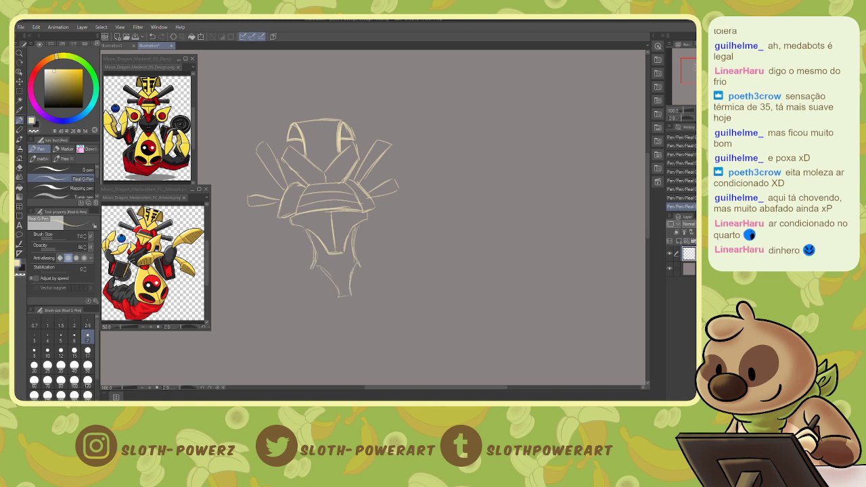
Sketch the angular chest outline sloping from the neck and narrowing to a flat base, with collar detail lines.
{"action": "mouse_move", "coordinate": [313, 264]}
{"action": "left_mouse_down"}
{"action": "mouse_move", "coordinate": [291, 296]}
{"action": "mouse_move", "coordinate": [318, 336]}
{"action": "left_mouse_up"}
{"action": "mouse_move", "coordinate": [359, 263]}
{"action": "left_mouse_down"}
{"action": "mouse_move", "coordinate": [376, 298]}
{"action": "mouse_move", "coordinate": [391, 299]}
{"action": "left_mouse_up"}
{"action": "left_click_drag", "start_coordinate": [391, 309], "coordinate": [362, 337]}
{"action": "left_click_drag", "start_coordinate": [376, 324], "coordinate": [360, 343]}
{"action": "left_click_drag", "start_coordinate": [292, 300], "coordinate": [337, 346]}
{"action": "left_click_drag", "start_coordinate": [325, 341], "coordinate": [365, 334]}
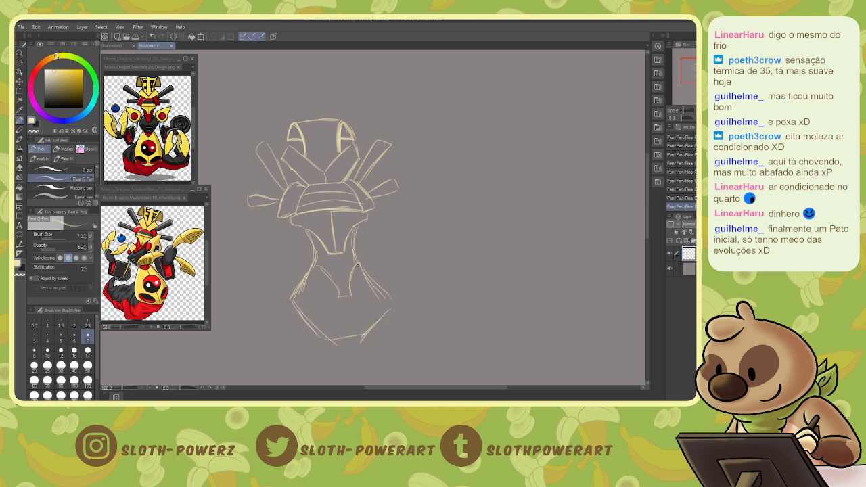
{"action": "mouse_move", "coordinate": [362, 268]}
{"action": "left_mouse_down"}
{"action": "mouse_move", "coordinate": [391, 297]}
{"action": "mouse_move", "coordinate": [375, 325]}
{"action": "left_mouse_up"}
{"action": "left_click_drag", "start_coordinate": [381, 316], "coordinate": [367, 332]}
{"action": "left_click_drag", "start_coordinate": [359, 262], "coordinate": [386, 288]}
{"action": "left_click_drag", "start_coordinate": [322, 254], "coordinate": [348, 263]}
Sketch a round shoulder joint on each side of the chest and a pointed spike beside one of them.
{"action": "mouse_move", "coordinate": [285, 311]}
{"action": "left_mouse_down"}
{"action": "mouse_move", "coordinate": [265, 301]}
{"action": "mouse_move", "coordinate": [284, 295]}
{"action": "mouse_move", "coordinate": [271, 325]}
{"action": "mouse_move", "coordinate": [290, 297]}
{"action": "left_mouse_up"}
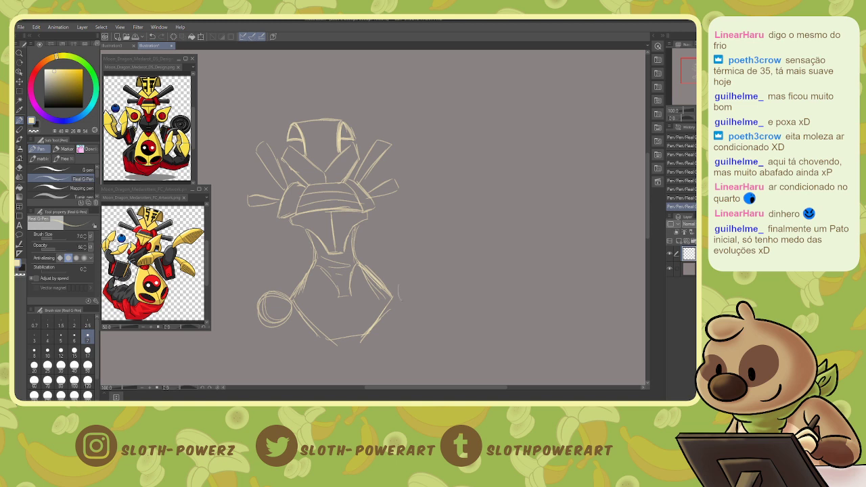
{"action": "left_click_drag", "start_coordinate": [413, 283], "coordinate": [399, 305]}
{"action": "left_click_drag", "start_coordinate": [268, 296], "coordinate": [265, 324]}
{"action": "mouse_move", "coordinate": [263, 292]}
{"action": "left_mouse_down"}
{"action": "mouse_move", "coordinate": [264, 326]}
{"action": "mouse_move", "coordinate": [285, 293]}
{"action": "mouse_move", "coordinate": [250, 298]}
{"action": "mouse_move", "coordinate": [234, 271]}
{"action": "mouse_move", "coordinate": [266, 287]}
{"action": "mouse_move", "coordinate": [249, 302]}
{"action": "mouse_move", "coordinate": [260, 318]}
{"action": "left_mouse_up"}
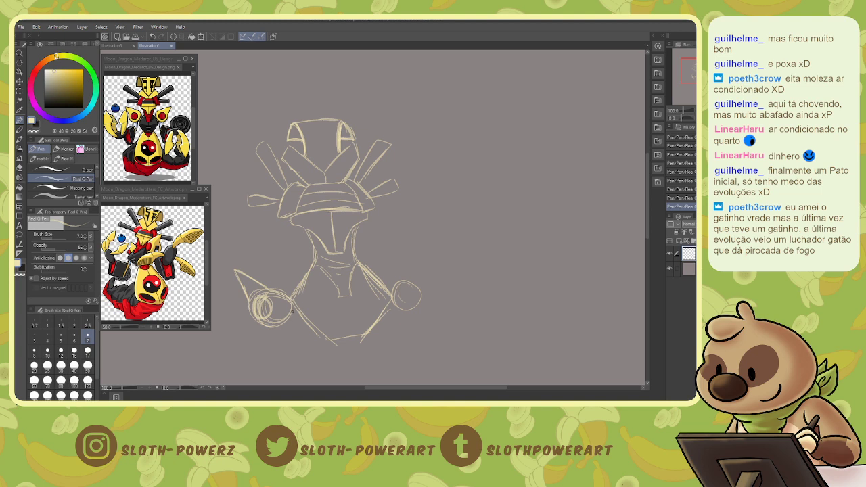
{"action": "mouse_move", "coordinate": [301, 316]}
{"action": "left_mouse_down"}
{"action": "mouse_move", "coordinate": [290, 318]}
{"action": "mouse_move", "coordinate": [291, 309]}
{"action": "left_mouse_up"}
{"action": "mouse_move", "coordinate": [403, 290]}
{"action": "left_mouse_down"}
{"action": "mouse_move", "coordinate": [399, 312]}
{"action": "mouse_move", "coordinate": [397, 300]}
{"action": "left_mouse_up"}
Hide the layer with the first sketch and add a new raster layer above it.
{"action": "key", "text": "ctrl+minus"}
{"action": "left_click_drag", "start_coordinate": [405, 230], "coordinate": [440, 284]}
{"action": "left_click", "coordinate": [671, 253]}
{"action": "left_click", "coordinate": [671, 254]}
{"action": "key", "text": "ctrl+shift+n"}
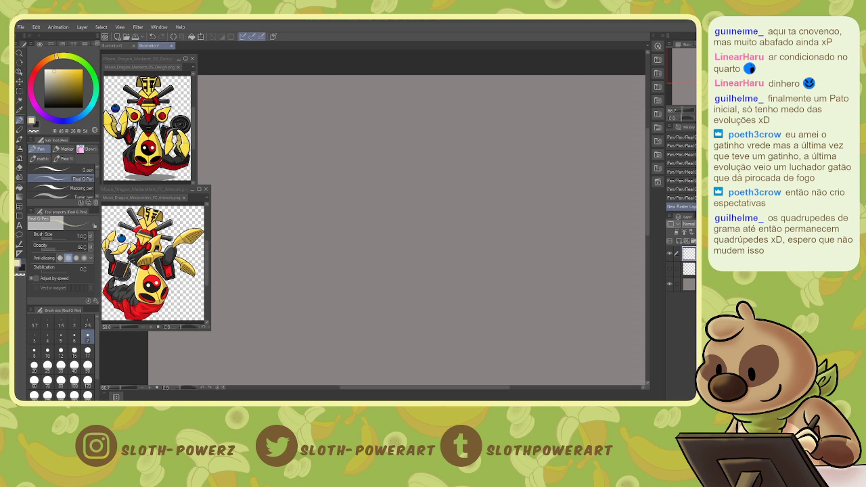
Sketch a turned figure with an oval head, pointed face, neck, rounded torso and flaring lower body.
{"action": "left_click", "coordinate": [376, 149]}
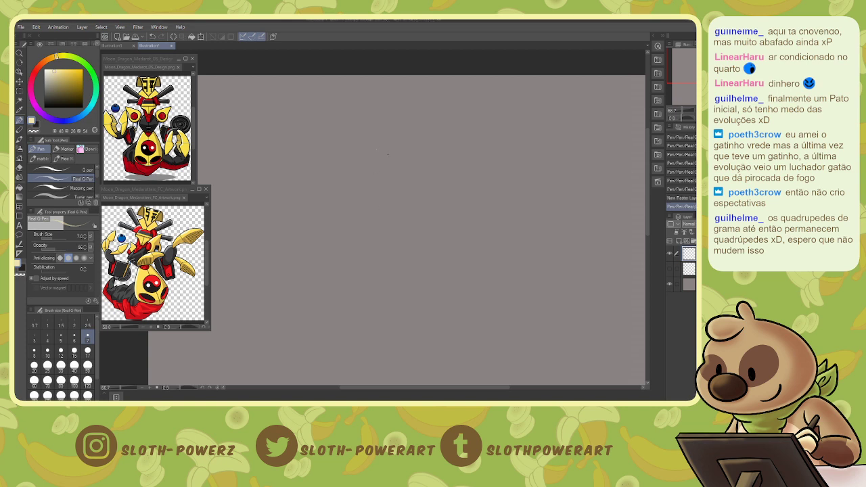
{"action": "mouse_move", "coordinate": [388, 154]}
{"action": "left_mouse_down"}
{"action": "mouse_move", "coordinate": [375, 155]}
{"action": "mouse_move", "coordinate": [380, 183]}
{"action": "left_mouse_up"}
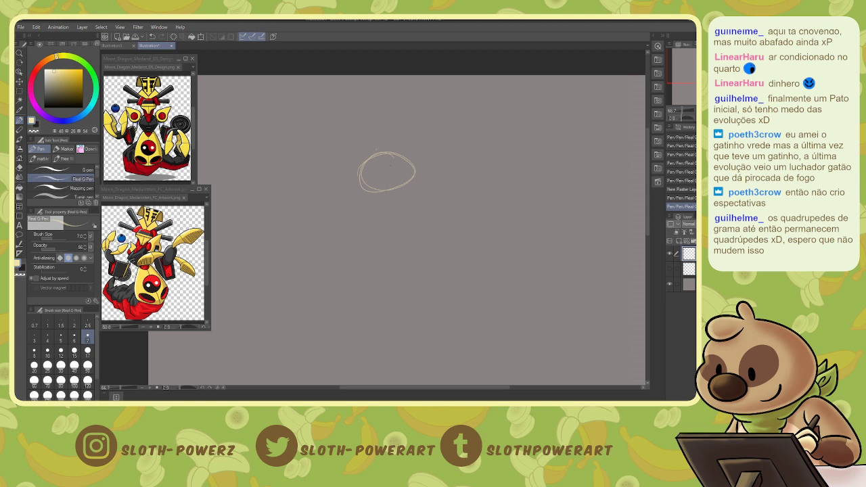
{"action": "left_click_drag", "start_coordinate": [392, 155], "coordinate": [398, 175]}
{"action": "mouse_move", "coordinate": [401, 159]}
{"action": "left_mouse_down"}
{"action": "mouse_move", "coordinate": [402, 176]}
{"action": "mouse_move", "coordinate": [368, 204]}
{"action": "mouse_move", "coordinate": [376, 216]}
{"action": "mouse_move", "coordinate": [408, 206]}
{"action": "mouse_move", "coordinate": [413, 226]}
{"action": "mouse_move", "coordinate": [373, 245]}
{"action": "mouse_move", "coordinate": [369, 270]}
{"action": "mouse_move", "coordinate": [418, 297]}
{"action": "left_mouse_up"}
{"action": "mouse_move", "coordinate": [426, 243]}
{"action": "left_mouse_down"}
{"action": "mouse_move", "coordinate": [441, 270]}
{"action": "mouse_move", "coordinate": [433, 284]}
{"action": "mouse_move", "coordinate": [420, 301]}
{"action": "mouse_move", "coordinate": [398, 299]}
{"action": "mouse_move", "coordinate": [361, 353]}
{"action": "mouse_move", "coordinate": [407, 370]}
{"action": "left_mouse_up"}
{"action": "mouse_move", "coordinate": [426, 296]}
{"action": "left_mouse_down"}
{"action": "mouse_move", "coordinate": [428, 351]}
{"action": "mouse_move", "coordinate": [406, 370]}
{"action": "left_mouse_up"}
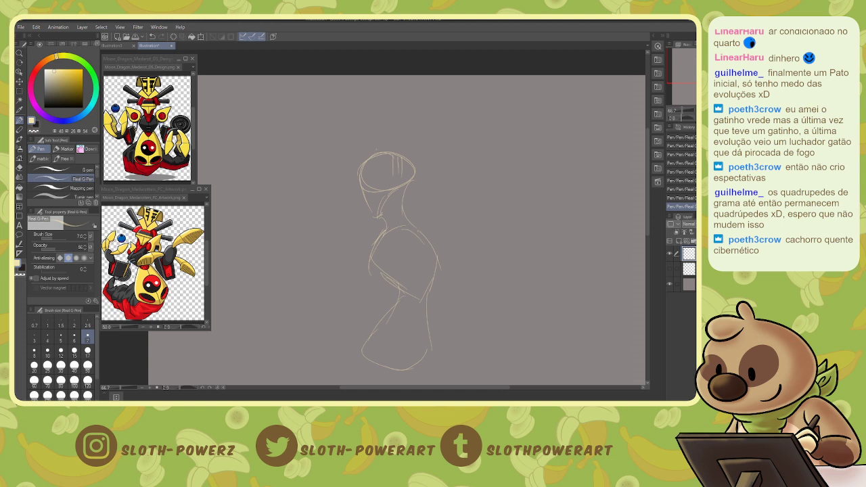
Sketch a small curved shape beside the torso and erase it with the Hard eraser at size 70.
{"action": "mouse_move", "coordinate": [312, 227]}
{"action": "left_mouse_down"}
{"action": "mouse_move", "coordinate": [315, 251]}
{"action": "mouse_move", "coordinate": [318, 241]}
{"action": "left_mouse_up"}
{"action": "key", "text": "e"}
{"action": "key", "text": "bracketright"}
{"action": "key", "text": "bracketright"}
{"action": "key", "text": "bracketright"}
{"action": "key", "text": "bracketright"}
{"action": "key", "text": "bracketright"}
{"action": "key", "text": "bracketright"}
{"action": "key", "text": "bracketright"}
{"action": "key", "text": "bracketright"}
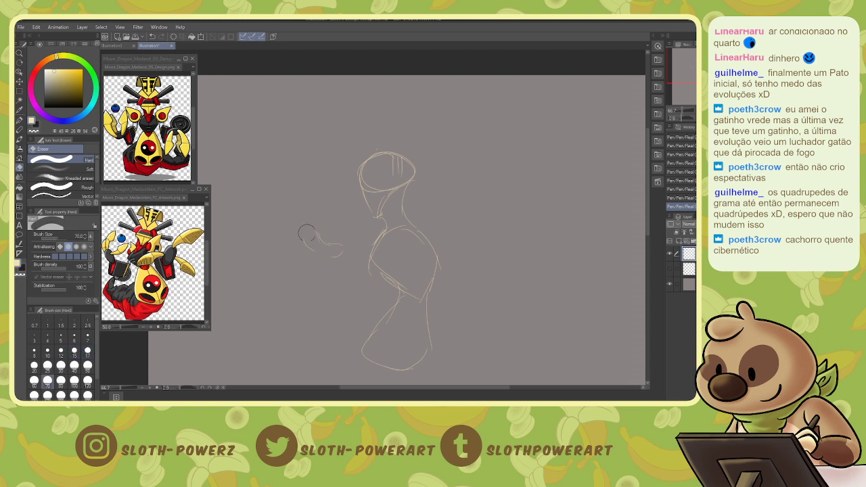
{"action": "left_click_drag", "start_coordinate": [307, 232], "coordinate": [326, 249]}
Sketch a small burger in front of the torso and add inner contour lines to the figure's face.
{"action": "key", "text": "p"}
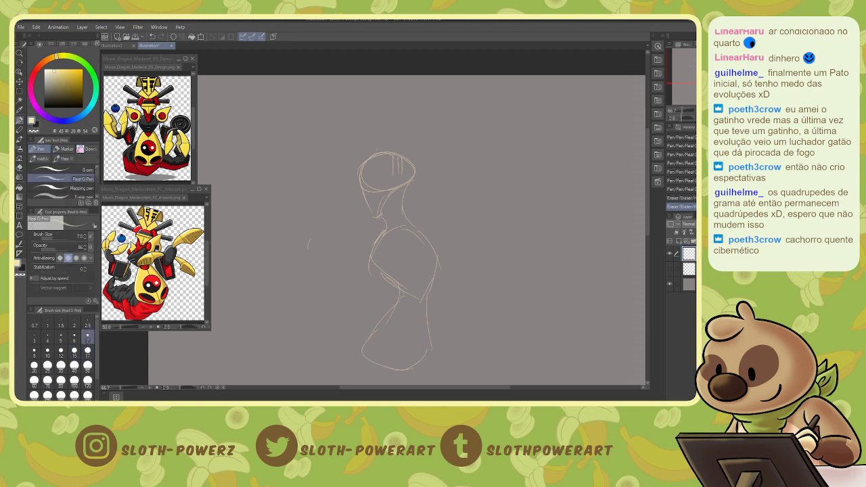
{"action": "mouse_move", "coordinate": [309, 249]}
{"action": "left_mouse_down"}
{"action": "mouse_move", "coordinate": [345, 244]}
{"action": "mouse_move", "coordinate": [345, 252]}
{"action": "mouse_move", "coordinate": [309, 248]}
{"action": "mouse_move", "coordinate": [353, 257]}
{"action": "mouse_move", "coordinate": [303, 247]}
{"action": "left_mouse_up"}
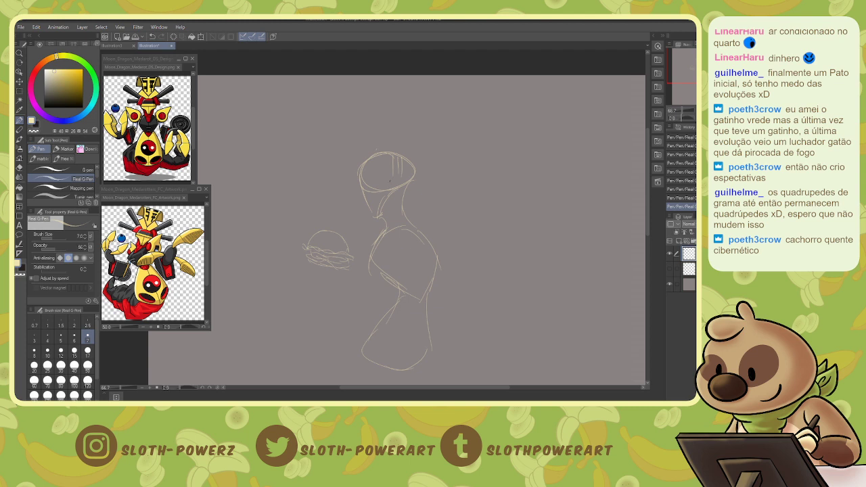
{"action": "mouse_move", "coordinate": [376, 177]}
{"action": "left_mouse_down"}
{"action": "mouse_move", "coordinate": [370, 217]}
{"action": "mouse_move", "coordinate": [387, 216]}
{"action": "mouse_move", "coordinate": [367, 212]}
{"action": "left_mouse_up"}
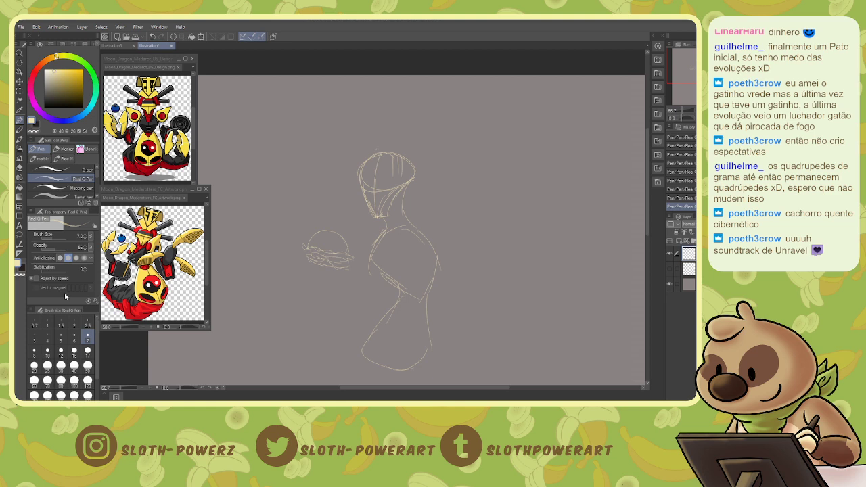
Open the small hot dog image as its own document.
{"action": "left_click", "coordinate": [183, 190]}
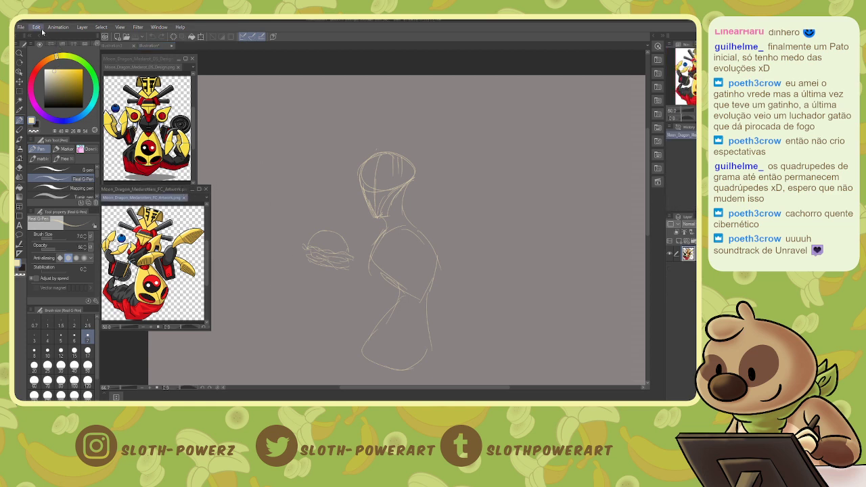
{"action": "left_click", "coordinate": [141, 60]}
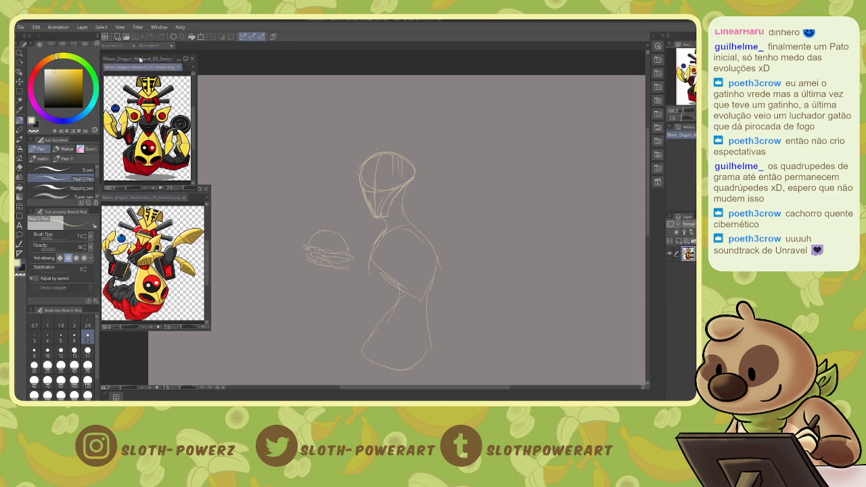
{"action": "left_click", "coordinate": [26, 29]}
{"action": "left_click", "coordinate": [34, 47]}
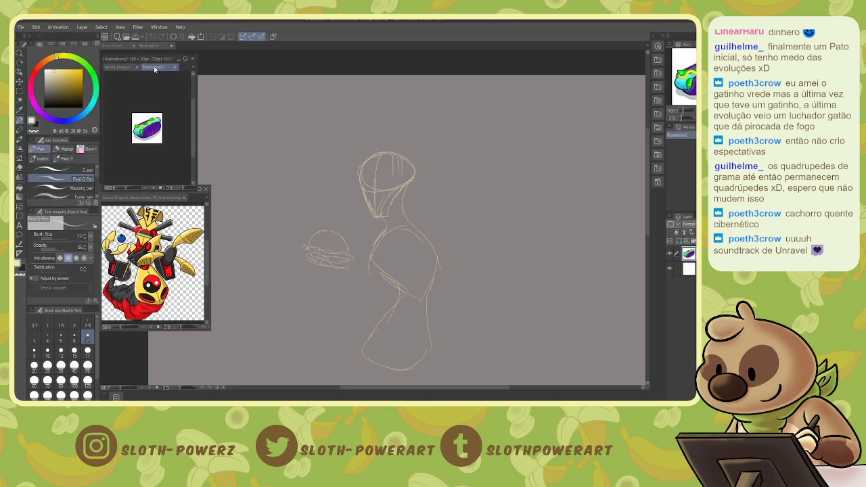
Float the hot dog image in a small window over the first reference's edge and close the blank extra illustration.
{"action": "left_click_drag", "start_coordinate": [154, 69], "coordinate": [295, 85]}
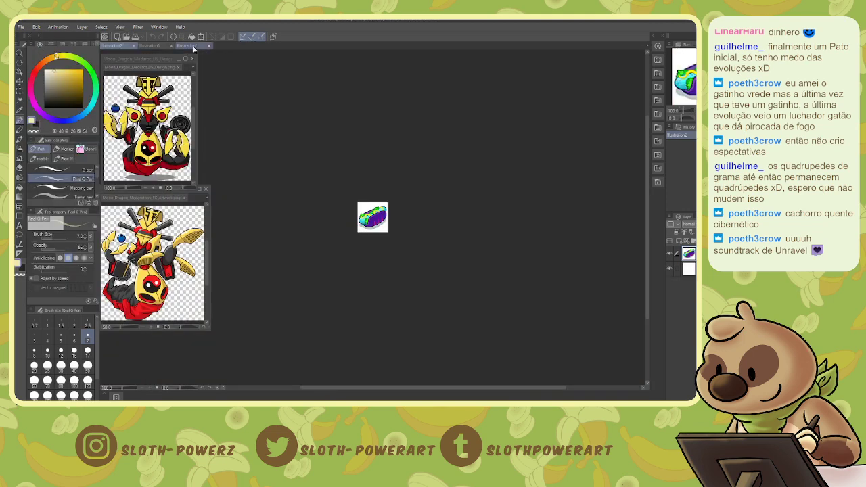
{"action": "mouse_move", "coordinate": [194, 49]}
{"action": "left_mouse_down"}
{"action": "mouse_move", "coordinate": [117, 49]}
{"action": "mouse_move", "coordinate": [271, 95]}
{"action": "left_mouse_up"}
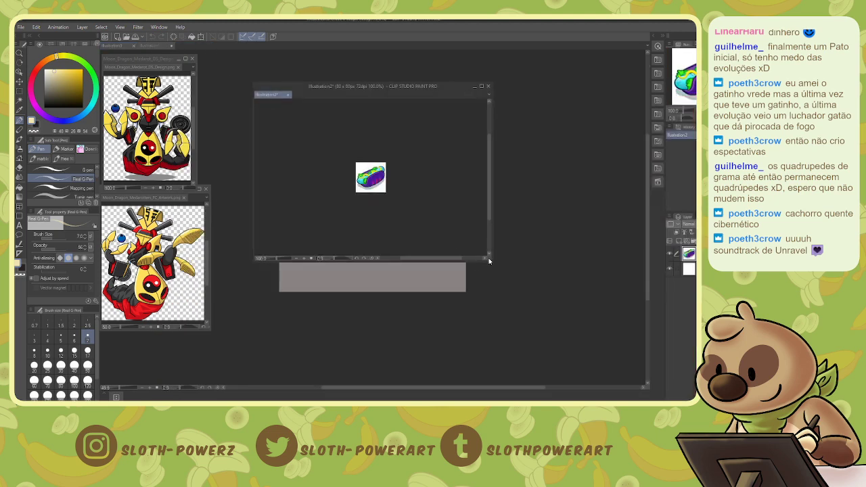
{"action": "left_click_drag", "start_coordinate": [490, 261], "coordinate": [309, 150]}
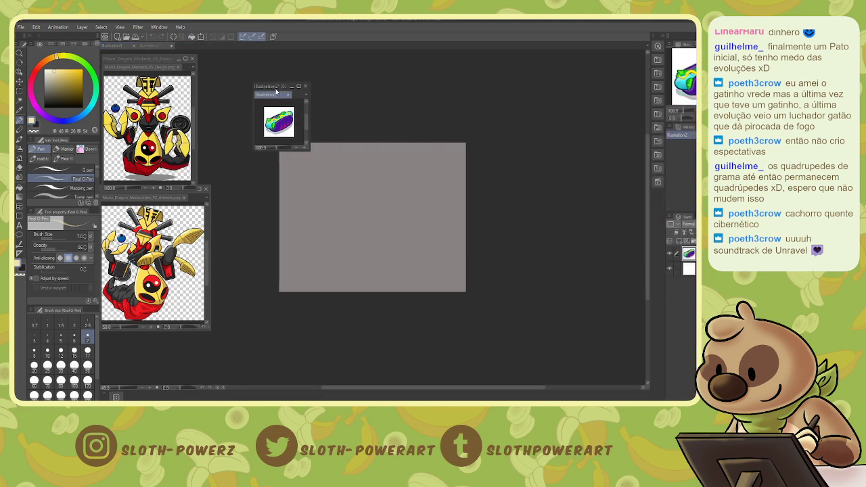
{"action": "left_click_drag", "start_coordinate": [276, 89], "coordinate": [205, 82]}
{"action": "left_click", "coordinate": [133, 45]}
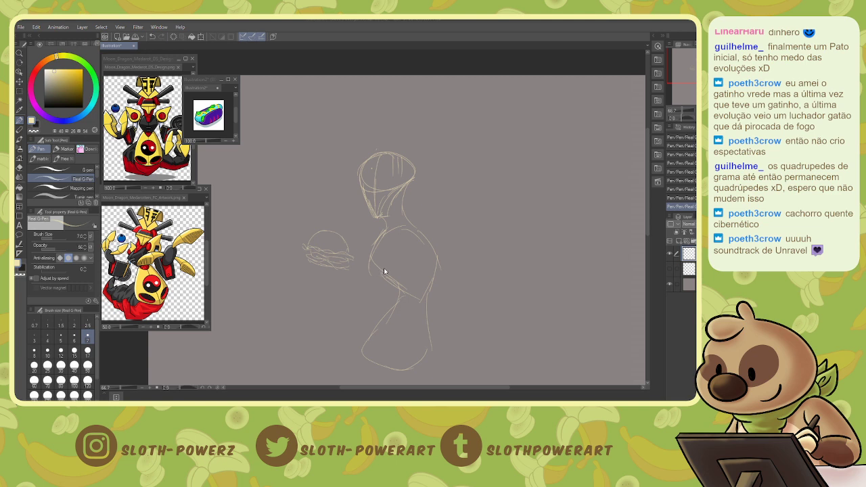
Erase the burger and sketch a wavy hot dog shape with the first curves of a claw hand in its place.
{"action": "key", "text": "e"}
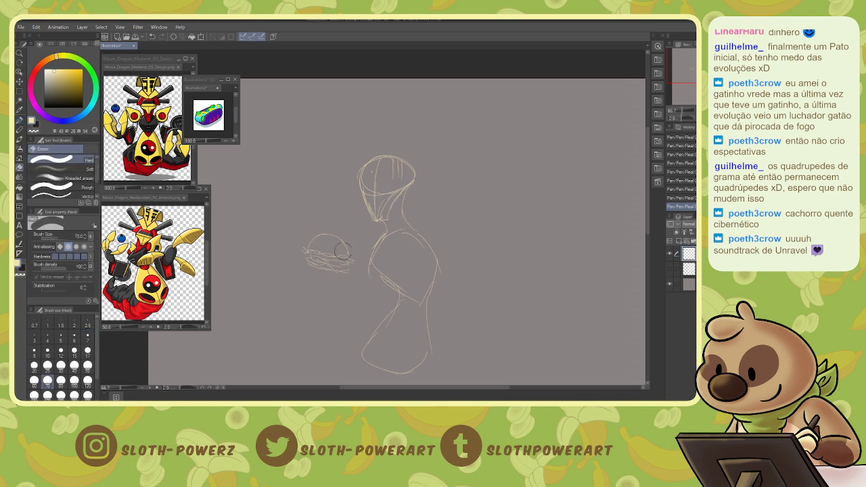
{"action": "mouse_move", "coordinate": [348, 240]}
{"action": "left_mouse_down"}
{"action": "mouse_move", "coordinate": [344, 271]}
{"action": "mouse_move", "coordinate": [330, 246]}
{"action": "mouse_move", "coordinate": [309, 257]}
{"action": "mouse_move", "coordinate": [312, 247]}
{"action": "left_mouse_up"}
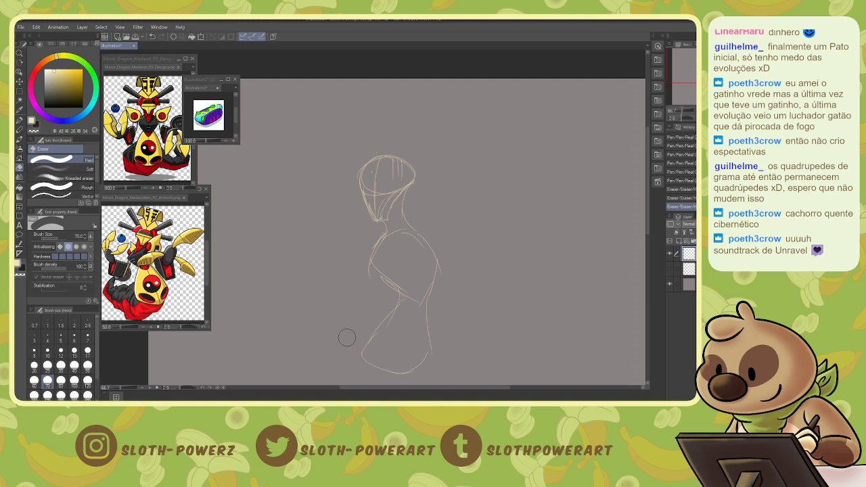
{"action": "key", "text": "p"}
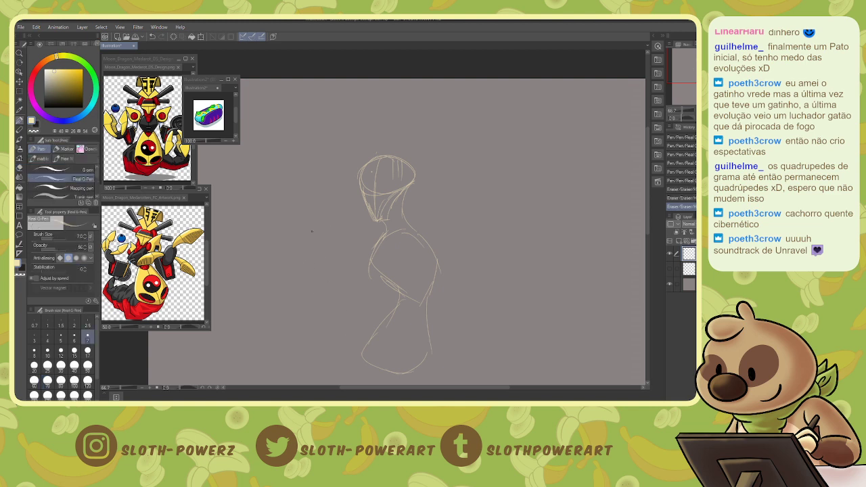
{"action": "left_click_drag", "start_coordinate": [308, 224], "coordinate": [325, 256]}
{"action": "left_click_drag", "start_coordinate": [307, 227], "coordinate": [312, 215]}
{"action": "mouse_move", "coordinate": [316, 227]}
{"action": "left_mouse_down"}
{"action": "mouse_move", "coordinate": [347, 252]}
{"action": "mouse_move", "coordinate": [333, 261]}
{"action": "mouse_move", "coordinate": [344, 240]}
{"action": "mouse_move", "coordinate": [353, 255]}
{"action": "mouse_move", "coordinate": [333, 231]}
{"action": "mouse_move", "coordinate": [298, 250]}
{"action": "mouse_move", "coordinate": [318, 253]}
{"action": "mouse_move", "coordinate": [321, 293]}
{"action": "mouse_move", "coordinate": [302, 294]}
{"action": "left_mouse_up"}
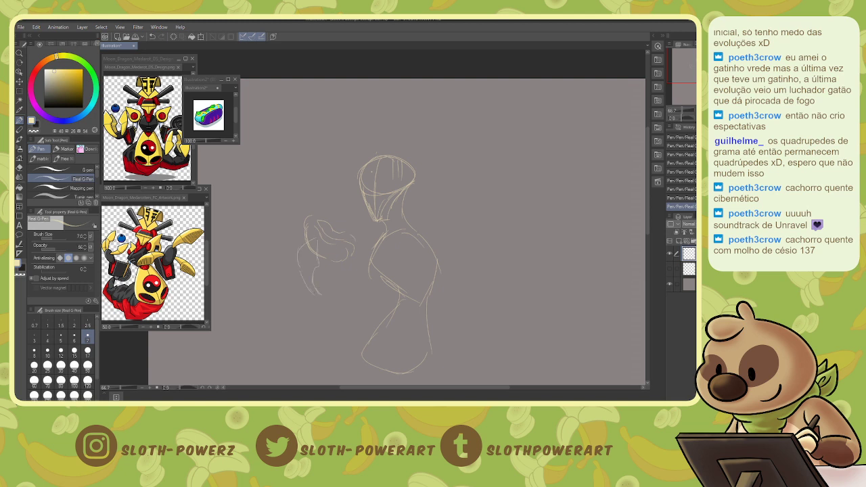
Complete the claw hand around the hot dog shape with outer finger curves and a small wrist below.
{"action": "left_click_drag", "start_coordinate": [339, 272], "coordinate": [344, 261]}
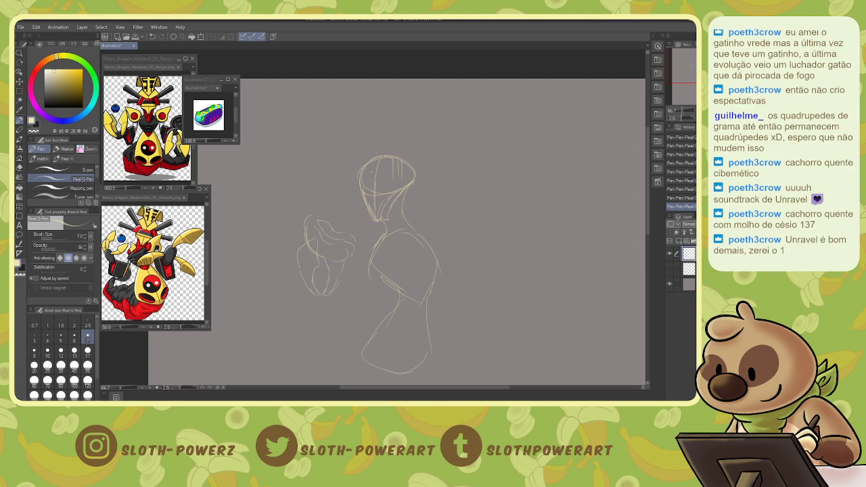
{"action": "left_click_drag", "start_coordinate": [303, 270], "coordinate": [289, 291]}
{"action": "left_click_drag", "start_coordinate": [292, 234], "coordinate": [286, 253]}
{"action": "left_click_drag", "start_coordinate": [306, 300], "coordinate": [329, 295]}
Sketch the other forearm with a round joint and an oval open end, and add a round shoulder joint on the torso.
{"action": "mouse_move", "coordinate": [460, 252]}
{"action": "left_mouse_down"}
{"action": "mouse_move", "coordinate": [479, 263]}
{"action": "mouse_move", "coordinate": [465, 271]}
{"action": "left_mouse_up"}
{"action": "mouse_move", "coordinate": [472, 236]}
{"action": "left_mouse_down"}
{"action": "mouse_move", "coordinate": [499, 231]}
{"action": "mouse_move", "coordinate": [525, 246]}
{"action": "left_mouse_up"}
{"action": "mouse_move", "coordinate": [466, 278]}
{"action": "left_mouse_down"}
{"action": "mouse_move", "coordinate": [512, 282]}
{"action": "mouse_move", "coordinate": [483, 296]}
{"action": "mouse_move", "coordinate": [522, 281]}
{"action": "left_mouse_up"}
{"action": "mouse_move", "coordinate": [482, 257]}
{"action": "left_mouse_down"}
{"action": "mouse_move", "coordinate": [521, 267]}
{"action": "mouse_move", "coordinate": [527, 277]}
{"action": "left_mouse_up"}
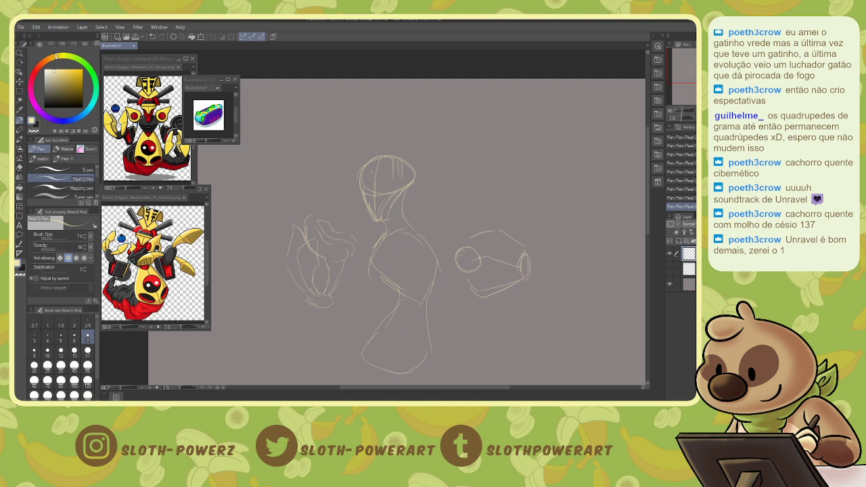
{"action": "mouse_move", "coordinate": [430, 246]}
{"action": "left_mouse_down"}
{"action": "mouse_move", "coordinate": [422, 264]}
{"action": "mouse_move", "coordinate": [441, 271]}
{"action": "mouse_move", "coordinate": [444, 249]}
{"action": "mouse_move", "coordinate": [446, 270]}
{"action": "mouse_move", "coordinate": [419, 272]}
{"action": "left_mouse_up"}
{"action": "left_click_drag", "start_coordinate": [441, 249], "coordinate": [443, 262]}
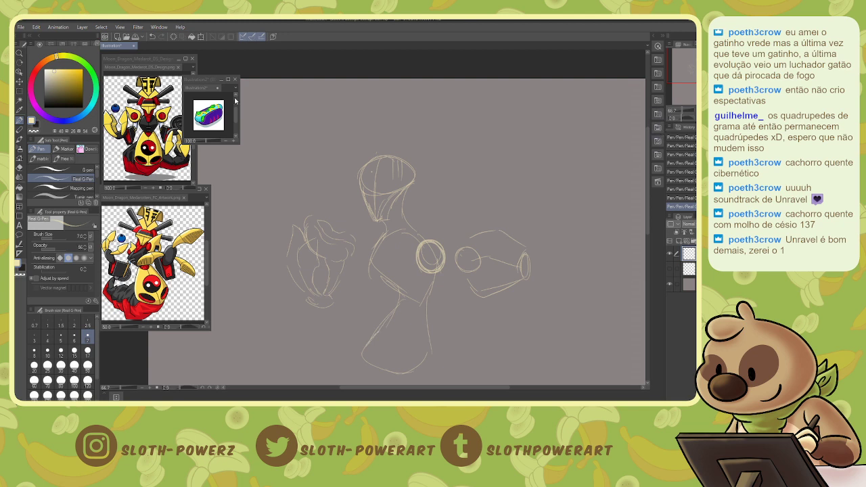
Shift the hot dog image window clear of the reference, and sketch a curling tail below the body with a round ball at its end.
{"action": "left_click_drag", "start_coordinate": [211, 78], "coordinate": [235, 77]}
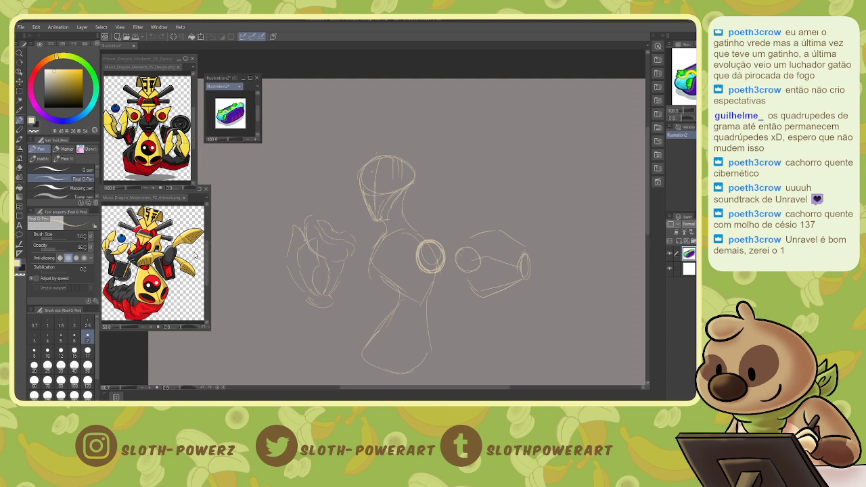
{"action": "left_click", "coordinate": [397, 303]}
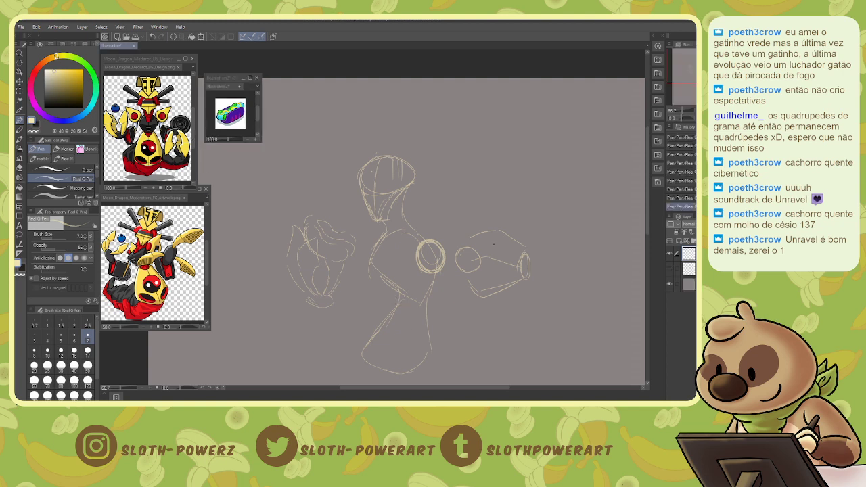
{"action": "left_click_drag", "start_coordinate": [494, 244], "coordinate": [508, 179]}
{"action": "mouse_move", "coordinate": [384, 272]}
{"action": "left_mouse_down"}
{"action": "mouse_move", "coordinate": [369, 288]}
{"action": "mouse_move", "coordinate": [383, 342]}
{"action": "mouse_move", "coordinate": [447, 364]}
{"action": "mouse_move", "coordinate": [514, 315]}
{"action": "mouse_move", "coordinate": [573, 316]}
{"action": "mouse_move", "coordinate": [531, 293]}
{"action": "mouse_move", "coordinate": [489, 317]}
{"action": "left_mouse_up"}
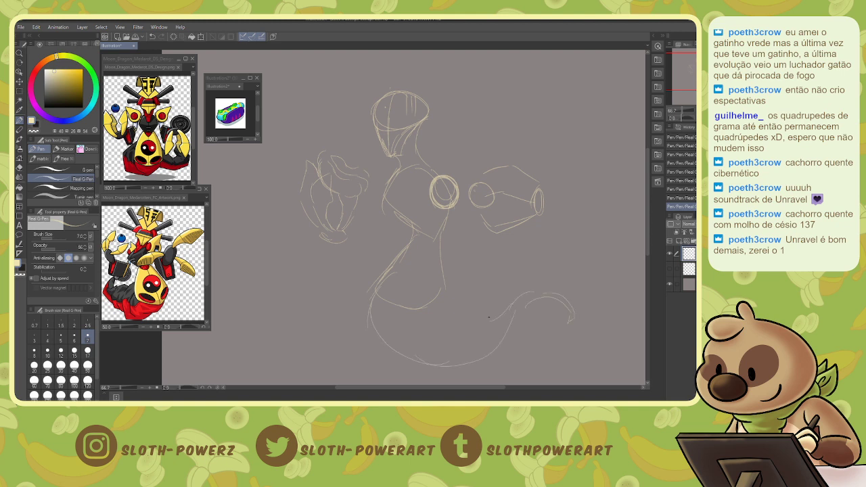
{"action": "left_click_drag", "start_coordinate": [445, 277], "coordinate": [469, 309]}
{"action": "mouse_move", "coordinate": [570, 314]}
{"action": "left_mouse_down"}
{"action": "mouse_move", "coordinate": [554, 336]}
{"action": "mouse_move", "coordinate": [599, 347]}
{"action": "mouse_move", "coordinate": [583, 315]}
{"action": "mouse_move", "coordinate": [570, 313]}
{"action": "left_mouse_up"}
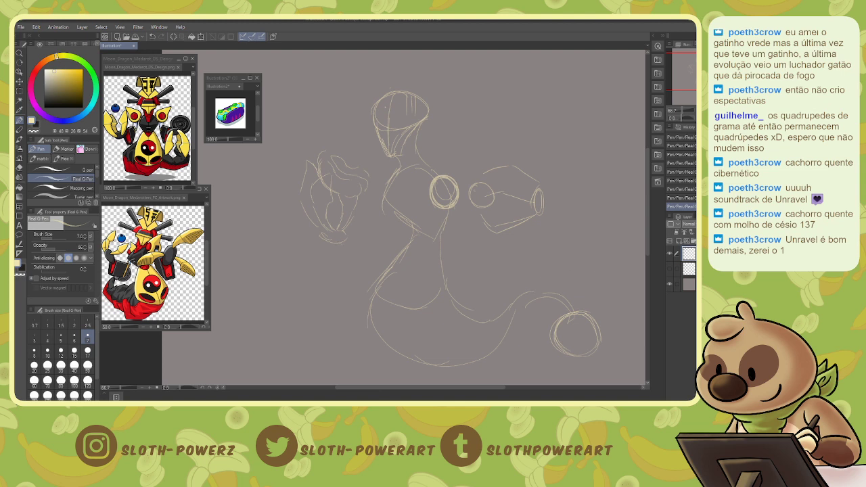
Sketch arm lines from the claw hand's wrist to an elbow and up to the torso, and start the other upper arm below the shoulder joint.
{"action": "left_click_drag", "start_coordinate": [334, 239], "coordinate": [364, 254]}
{"action": "left_click_drag", "start_coordinate": [337, 238], "coordinate": [379, 246]}
{"action": "left_click_drag", "start_coordinate": [383, 200], "coordinate": [375, 250]}
{"action": "mouse_move", "coordinate": [456, 207]}
{"action": "left_mouse_down"}
{"action": "mouse_move", "coordinate": [474, 240]}
{"action": "mouse_move", "coordinate": [489, 226]}
{"action": "left_mouse_up"}
Lasso the detached forearm, move it beside the shoulder joint and rotate it so its open end points down, then deselect it.
{"action": "key", "text": "m"}
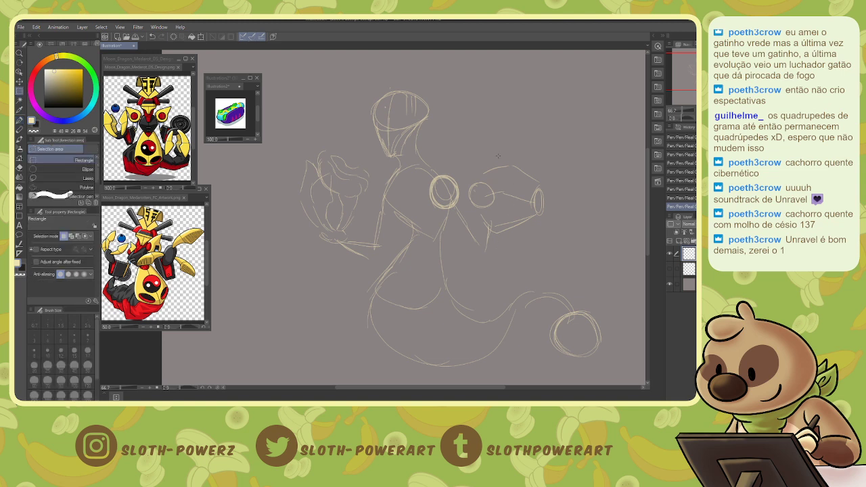
{"action": "left_click", "coordinate": [79, 178]}
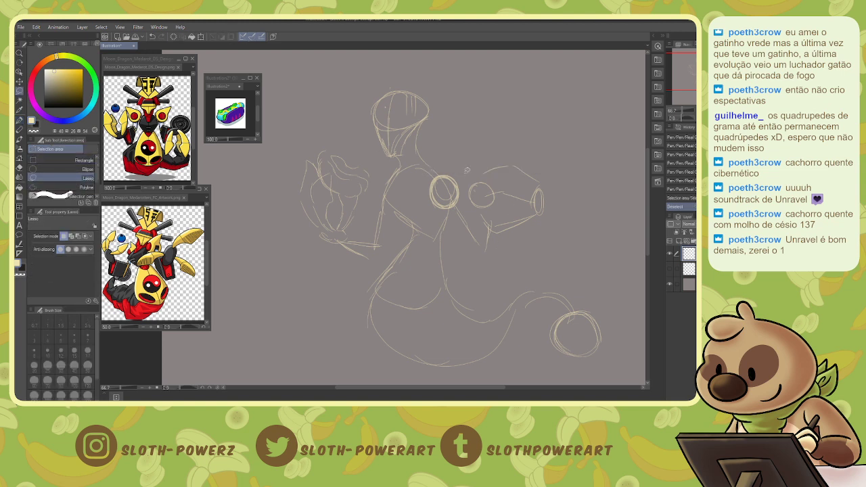
{"action": "mouse_move", "coordinate": [485, 163]}
{"action": "left_mouse_down"}
{"action": "mouse_move", "coordinate": [467, 198]}
{"action": "mouse_move", "coordinate": [476, 212]}
{"action": "mouse_move", "coordinate": [492, 230]}
{"action": "mouse_move", "coordinate": [527, 232]}
{"action": "mouse_move", "coordinate": [553, 204]}
{"action": "mouse_move", "coordinate": [549, 174]}
{"action": "mouse_move", "coordinate": [501, 161]}
{"action": "left_mouse_up"}
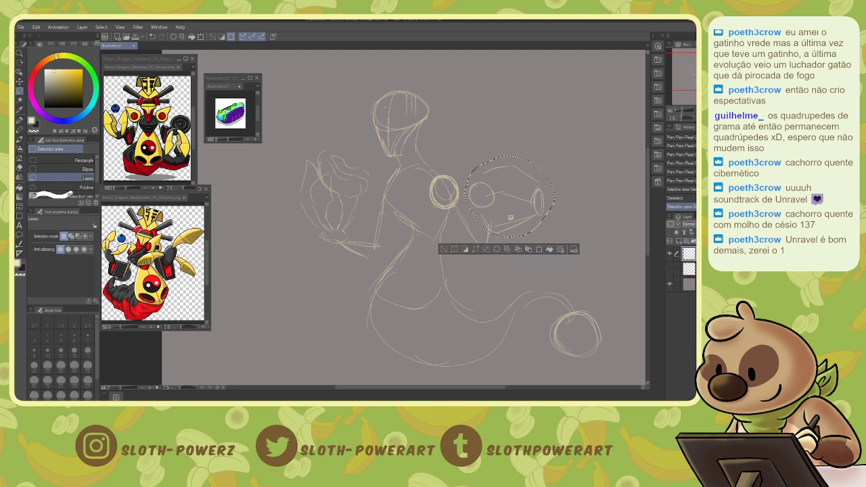
{"action": "key", "text": "k"}
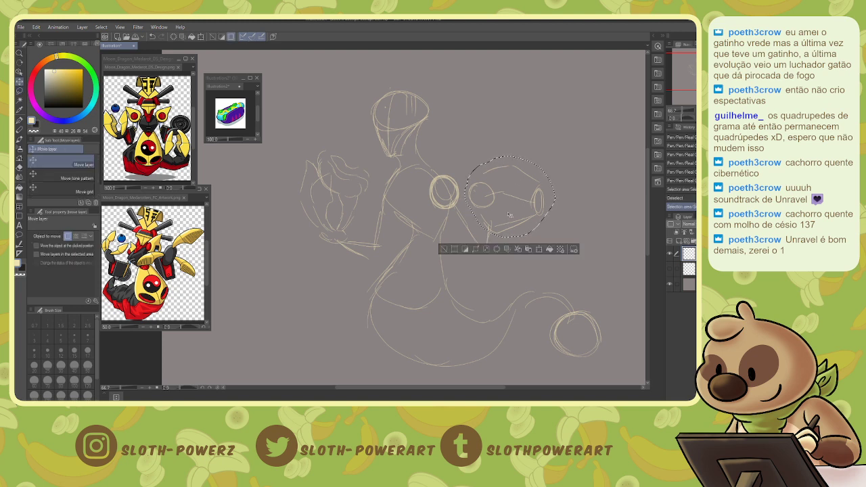
{"action": "mouse_move", "coordinate": [510, 214]}
{"action": "left_mouse_down"}
{"action": "mouse_move", "coordinate": [490, 202]}
{"action": "mouse_move", "coordinate": [475, 208]}
{"action": "left_mouse_up"}
{"action": "key", "text": "ctrl+t"}
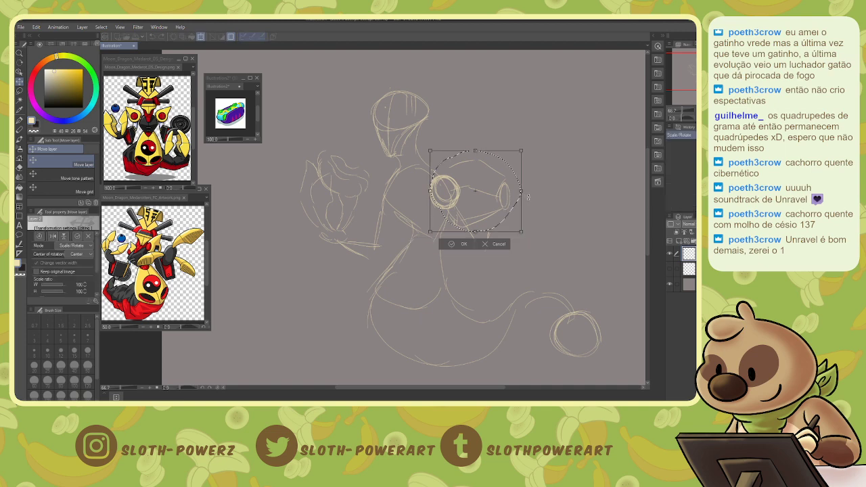
{"action": "mouse_move", "coordinate": [535, 173]}
{"action": "left_mouse_down"}
{"action": "mouse_move", "coordinate": [534, 212]}
{"action": "mouse_move", "coordinate": [505, 210]}
{"action": "left_mouse_up"}
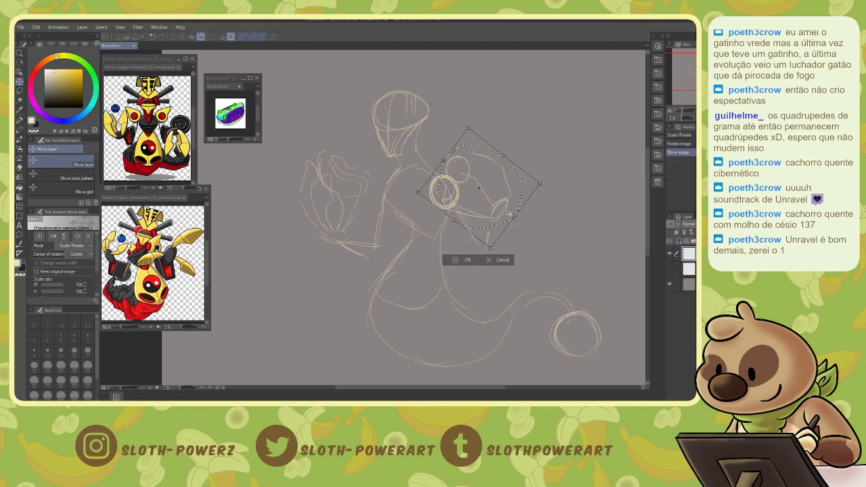
{"action": "left_click", "coordinate": [467, 260]}
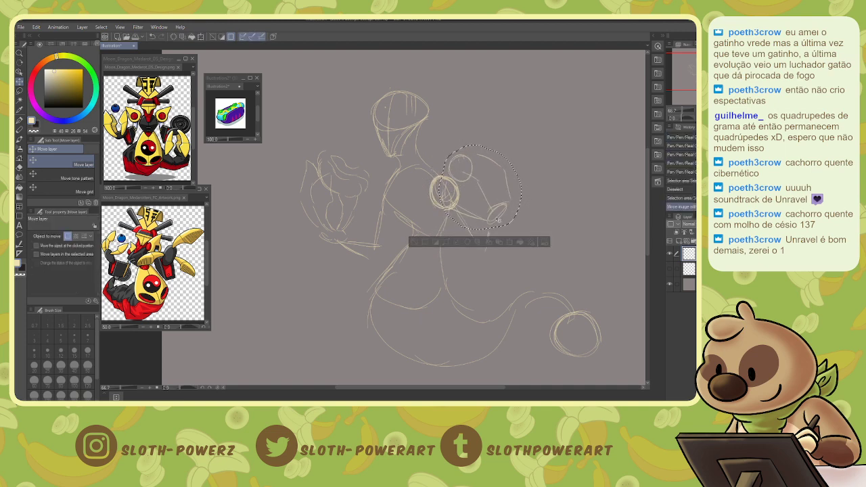
{"action": "key", "text": "ctrl+d"}
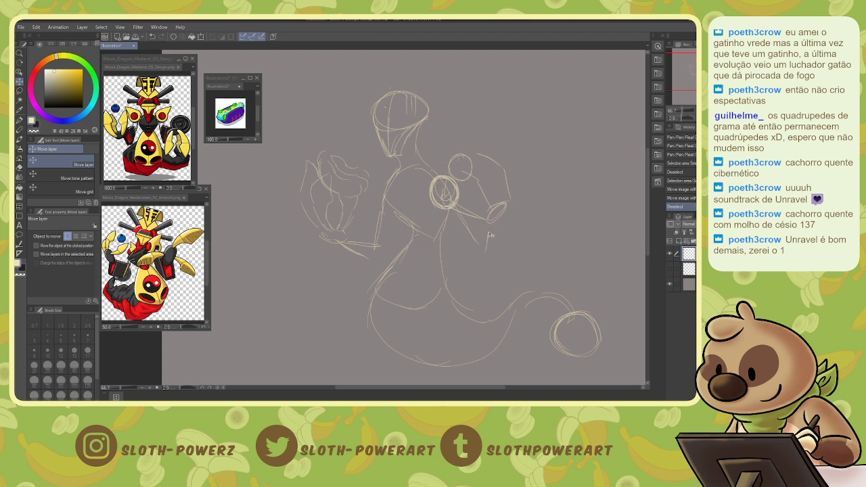
Connect the shoulder joint to the rotated forearm with a bent elbow and erase the stray arm lines.
{"action": "key", "text": "p"}
{"action": "left_click_drag", "start_coordinate": [491, 223], "coordinate": [487, 241]}
{"action": "mouse_move", "coordinate": [458, 205]}
{"action": "left_mouse_down"}
{"action": "mouse_move", "coordinate": [487, 220]}
{"action": "mouse_move", "coordinate": [471, 235]}
{"action": "mouse_move", "coordinate": [490, 233]}
{"action": "mouse_move", "coordinate": [485, 252]}
{"action": "left_mouse_up"}
{"action": "key", "text": "e"}
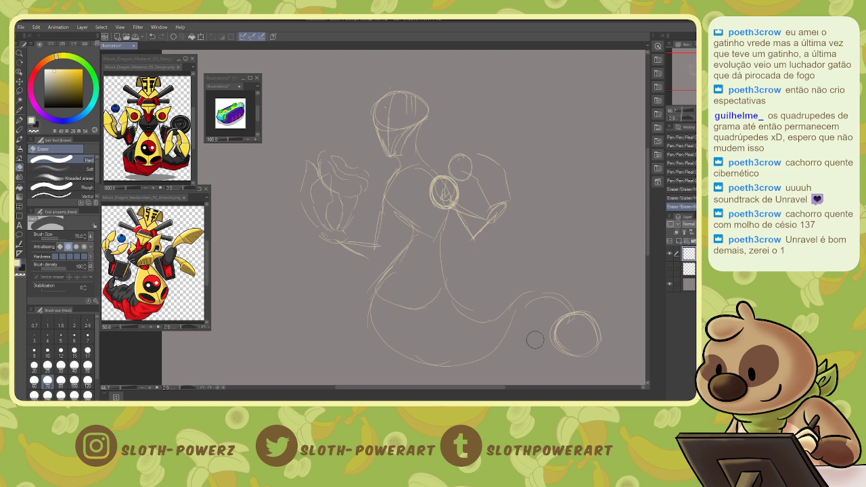
Add concentric circles inside the tail ball and restate the front edge of the waist.
{"action": "key", "text": "p"}
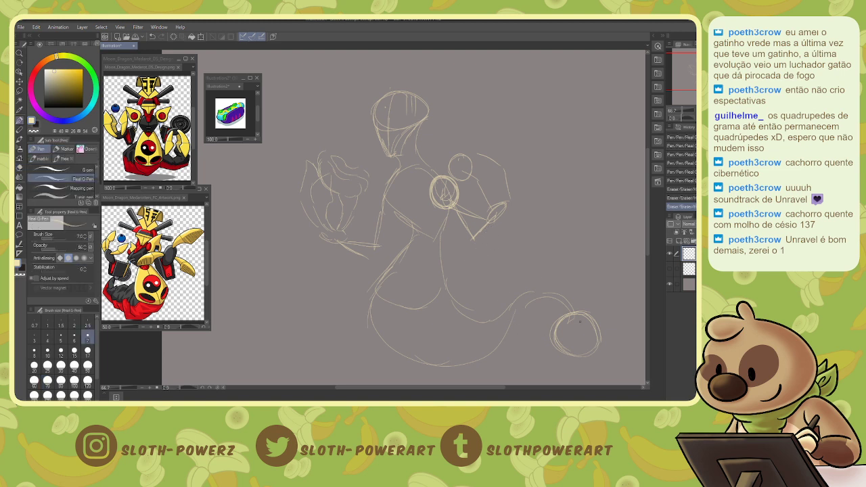
{"action": "left_click_drag", "start_coordinate": [572, 319], "coordinate": [584, 345]}
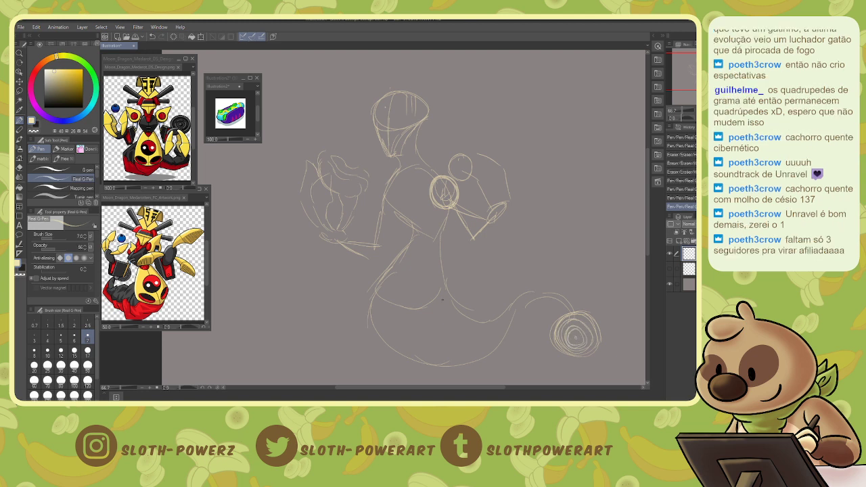
{"action": "left_click_drag", "start_coordinate": [399, 250], "coordinate": [376, 287]}
Sketch a tall crest with a hooked tip and inner panel lines on the head, plus a V-shaped brow and face guide lines.
{"action": "left_click_drag", "start_coordinate": [677, 66], "coordinate": [677, 62]}
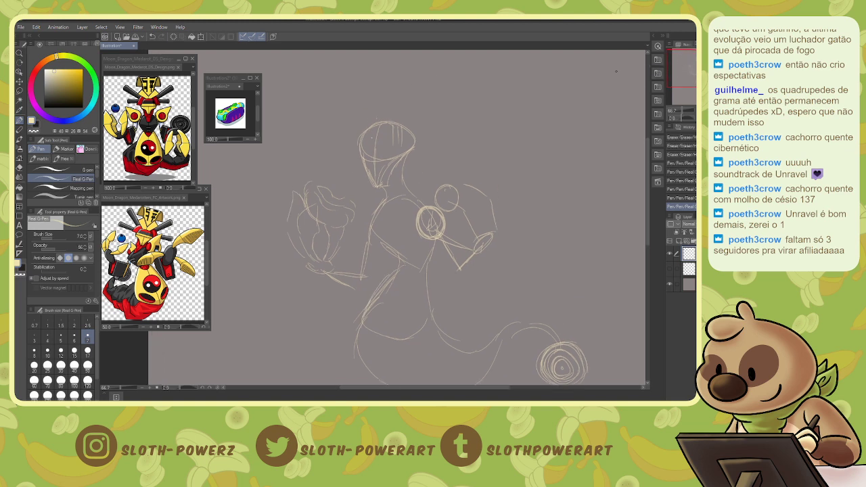
{"action": "mouse_move", "coordinate": [365, 129]}
{"action": "left_mouse_down"}
{"action": "mouse_move", "coordinate": [377, 138]}
{"action": "mouse_move", "coordinate": [411, 94]}
{"action": "mouse_move", "coordinate": [418, 106]}
{"action": "left_mouse_up"}
{"action": "mouse_move", "coordinate": [364, 128]}
{"action": "left_mouse_down"}
{"action": "mouse_move", "coordinate": [370, 104]}
{"action": "mouse_move", "coordinate": [369, 114]}
{"action": "mouse_move", "coordinate": [397, 87]}
{"action": "mouse_move", "coordinate": [419, 111]}
{"action": "left_mouse_up"}
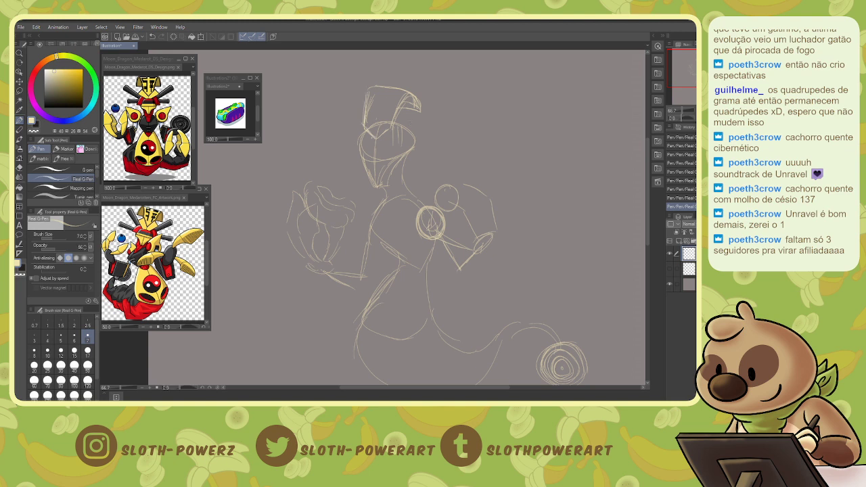
{"action": "mouse_move", "coordinate": [390, 125]}
{"action": "left_mouse_down"}
{"action": "mouse_move", "coordinate": [391, 137]}
{"action": "mouse_move", "coordinate": [377, 137]}
{"action": "mouse_move", "coordinate": [399, 129]}
{"action": "mouse_move", "coordinate": [380, 142]}
{"action": "mouse_move", "coordinate": [404, 119]}
{"action": "mouse_move", "coordinate": [370, 142]}
{"action": "mouse_move", "coordinate": [367, 118]}
{"action": "mouse_move", "coordinate": [357, 154]}
{"action": "mouse_move", "coordinate": [392, 155]}
{"action": "left_mouse_up"}
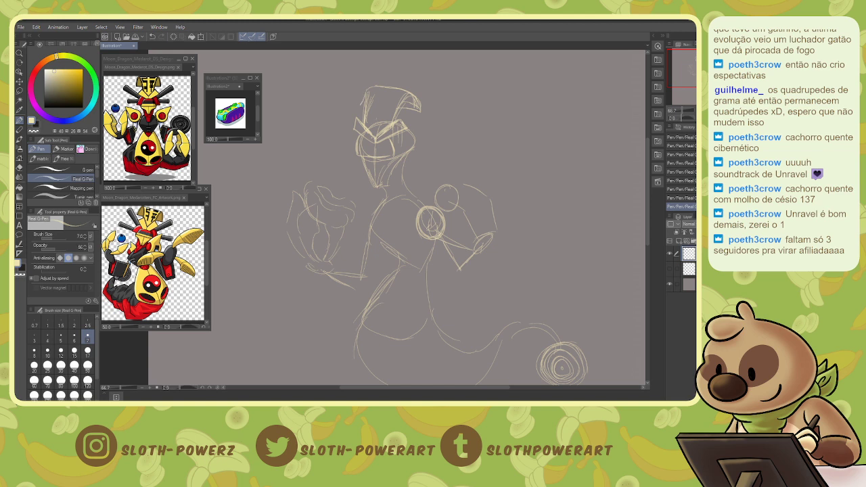
{"action": "mouse_move", "coordinate": [368, 89]}
{"action": "left_mouse_down"}
{"action": "mouse_move", "coordinate": [363, 105]}
{"action": "mouse_move", "coordinate": [368, 90]}
{"action": "mouse_move", "coordinate": [410, 91]}
{"action": "mouse_move", "coordinate": [393, 121]}
{"action": "left_mouse_up"}
{"action": "left_click_drag", "start_coordinate": [380, 100], "coordinate": [379, 127]}
{"action": "left_click_drag", "start_coordinate": [368, 119], "coordinate": [376, 88]}
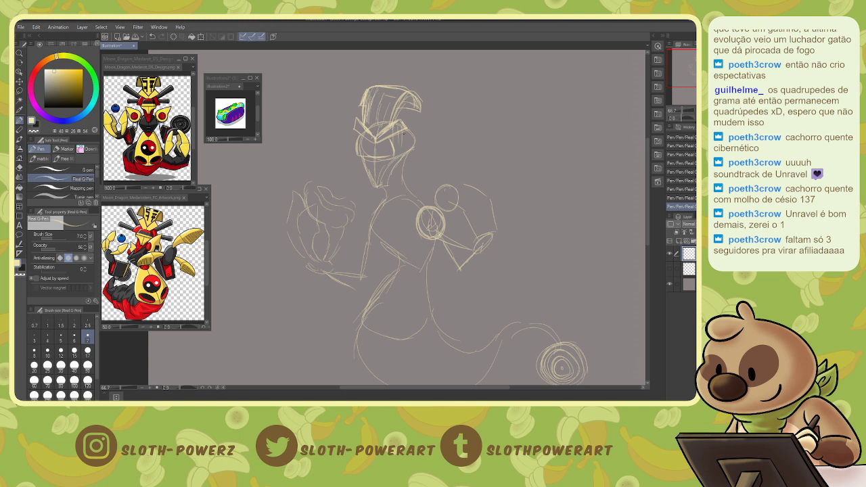
Draw a slanted cylindrical horn with round joints on the side of the head nearest the shoulder joint.
{"action": "mouse_move", "coordinate": [393, 156]}
{"action": "left_mouse_down"}
{"action": "mouse_move", "coordinate": [417, 152]}
{"action": "mouse_move", "coordinate": [402, 138]}
{"action": "mouse_move", "coordinate": [406, 150]}
{"action": "mouse_move", "coordinate": [435, 95]}
{"action": "mouse_move", "coordinate": [440, 110]}
{"action": "left_mouse_up"}
{"action": "mouse_move", "coordinate": [409, 137]}
{"action": "left_mouse_down"}
{"action": "mouse_move", "coordinate": [441, 120]}
{"action": "mouse_move", "coordinate": [437, 96]}
{"action": "mouse_move", "coordinate": [439, 111]}
{"action": "mouse_move", "coordinate": [424, 125]}
{"action": "mouse_move", "coordinate": [445, 124]}
{"action": "left_mouse_up"}
{"action": "key", "text": "e"}
{"action": "key", "text": "p"}
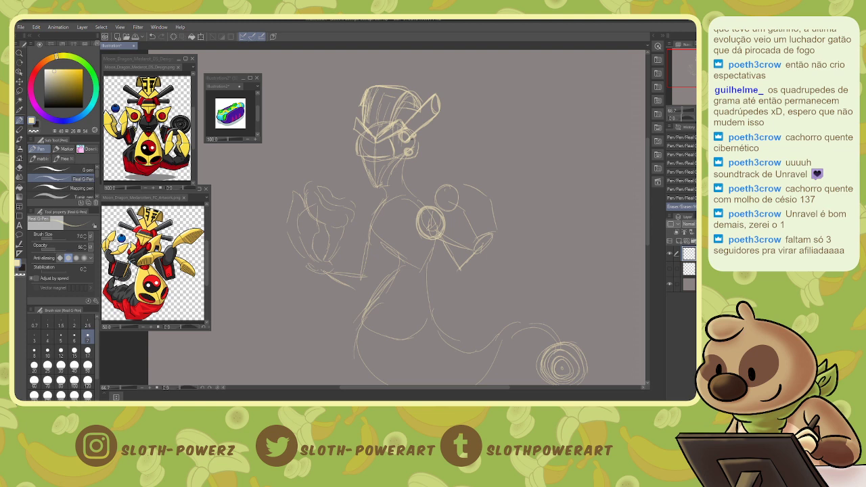
Add a shorter lower cylinder beside the horn, matching horns on the far side of the head, and detail lines on the face.
{"action": "mouse_move", "coordinate": [410, 148]}
{"action": "left_mouse_down"}
{"action": "mouse_move", "coordinate": [439, 138]}
{"action": "mouse_move", "coordinate": [436, 151]}
{"action": "mouse_move", "coordinate": [438, 138]}
{"action": "left_mouse_up"}
{"action": "left_click_drag", "start_coordinate": [357, 133], "coordinate": [353, 151]}
{"action": "left_click_drag", "start_coordinate": [353, 148], "coordinate": [366, 160]}
{"action": "mouse_move", "coordinate": [326, 139]}
{"action": "left_mouse_down"}
{"action": "mouse_move", "coordinate": [333, 100]}
{"action": "mouse_move", "coordinate": [350, 115]}
{"action": "mouse_move", "coordinate": [339, 96]}
{"action": "mouse_move", "coordinate": [333, 102]}
{"action": "mouse_move", "coordinate": [357, 150]}
{"action": "mouse_move", "coordinate": [387, 149]}
{"action": "mouse_move", "coordinate": [360, 145]}
{"action": "mouse_move", "coordinate": [372, 183]}
{"action": "left_mouse_up"}
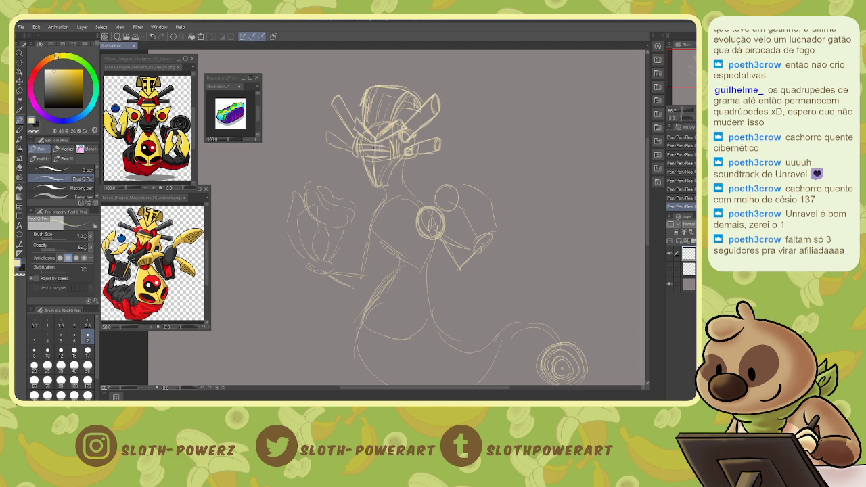
{"action": "left_click_drag", "start_coordinate": [364, 141], "coordinate": [368, 148]}
Lasso the whole head, rotate it counterclockwise and shift it slightly forward over the neck, then deselect it.
{"action": "key", "text": "m"}
{"action": "mouse_move", "coordinate": [337, 79]}
{"action": "left_mouse_down"}
{"action": "mouse_move", "coordinate": [328, 87]}
{"action": "mouse_move", "coordinate": [364, 188]}
{"action": "mouse_move", "coordinate": [385, 188]}
{"action": "mouse_move", "coordinate": [410, 161]}
{"action": "mouse_move", "coordinate": [451, 147]}
{"action": "mouse_move", "coordinate": [389, 61]}
{"action": "mouse_move", "coordinate": [338, 80]}
{"action": "left_mouse_up"}
{"action": "key", "text": "ctrl+t"}
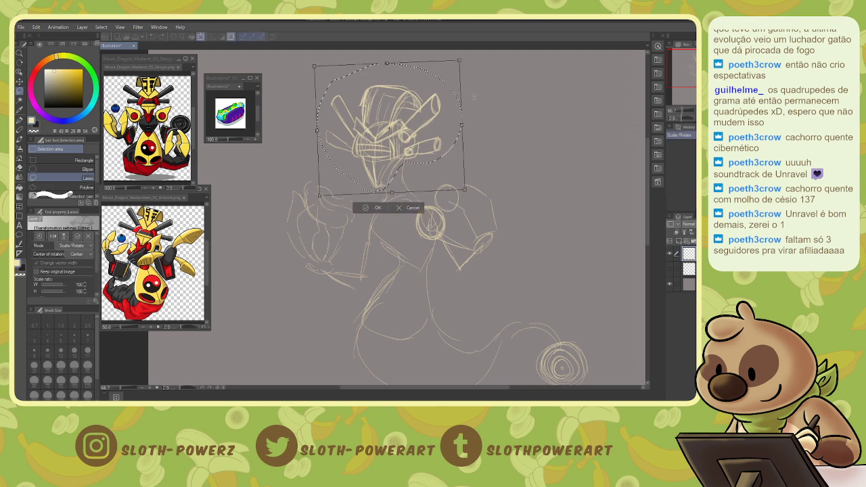
{"action": "left_click_drag", "start_coordinate": [478, 121], "coordinate": [473, 90]}
{"action": "left_click_drag", "start_coordinate": [457, 165], "coordinate": [433, 154]}
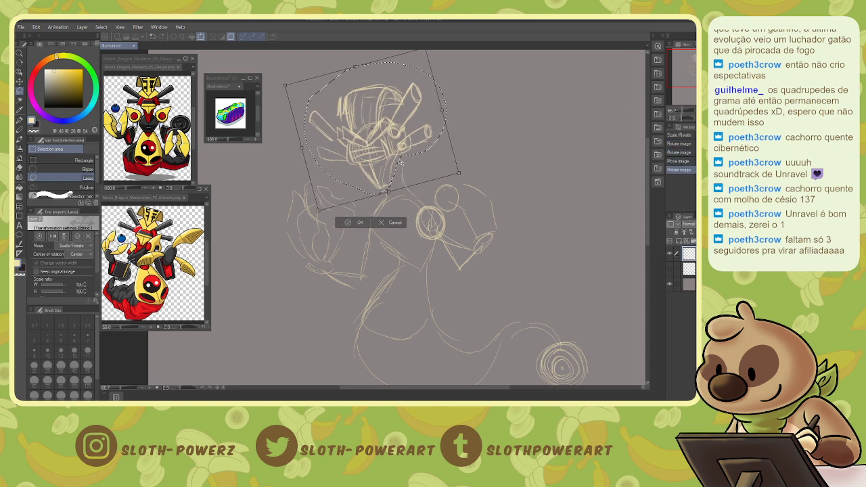
{"action": "left_click", "coordinate": [359, 228]}
{"action": "key", "text": "ctrl+d"}
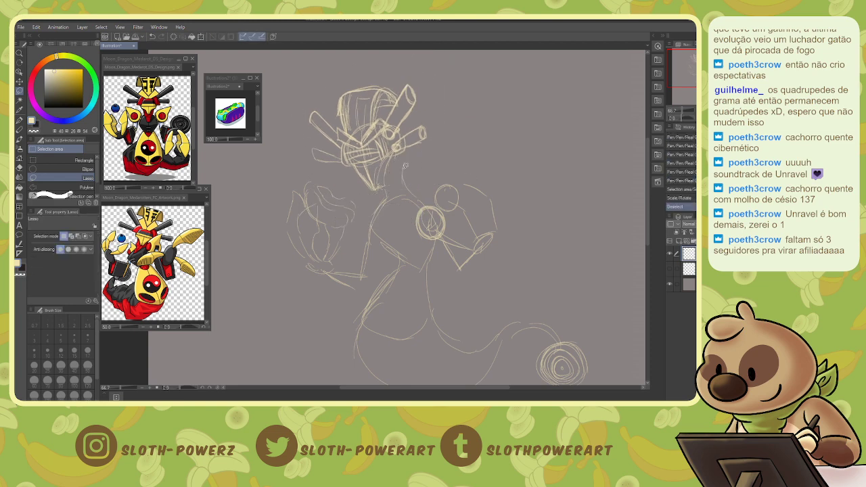
Sketch the neck beneath the tilted head and a pointed collar piece at its base.
{"action": "key", "text": "p"}
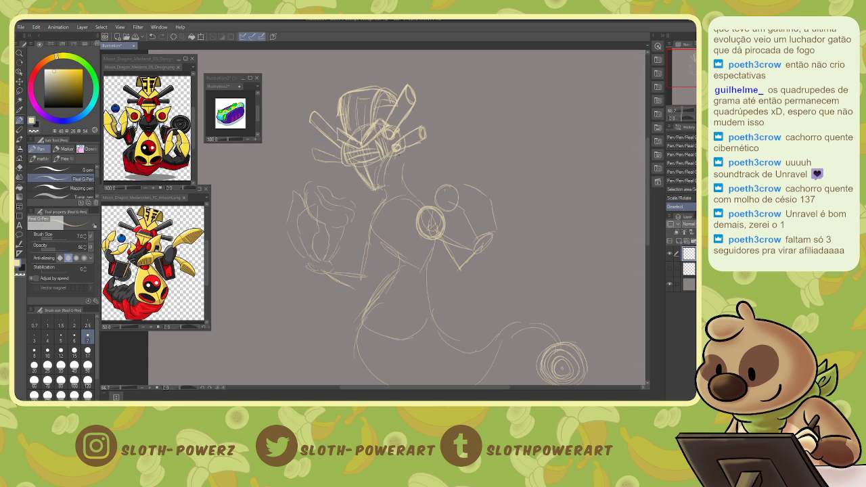
{"action": "mouse_move", "coordinate": [399, 154]}
{"action": "left_mouse_down"}
{"action": "mouse_move", "coordinate": [403, 168]}
{"action": "mouse_move", "coordinate": [389, 169]}
{"action": "left_mouse_up"}
{"action": "mouse_move", "coordinate": [400, 155]}
{"action": "left_mouse_down"}
{"action": "mouse_move", "coordinate": [404, 182]}
{"action": "mouse_move", "coordinate": [387, 183]}
{"action": "left_mouse_up"}
{"action": "mouse_move", "coordinate": [404, 175]}
{"action": "left_mouse_down"}
{"action": "mouse_move", "coordinate": [406, 190]}
{"action": "mouse_move", "coordinate": [383, 198]}
{"action": "mouse_move", "coordinate": [380, 213]}
{"action": "mouse_move", "coordinate": [389, 217]}
{"action": "mouse_move", "coordinate": [378, 218]}
{"action": "left_mouse_up"}
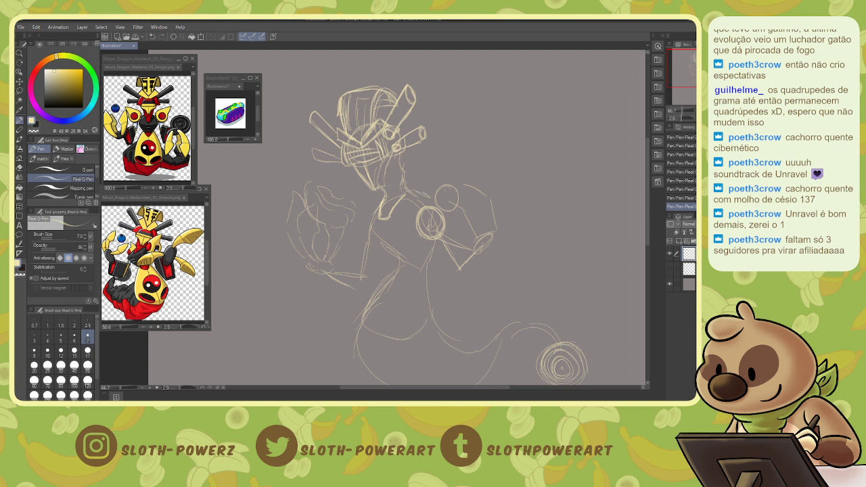
Firm up the angular chest armor outline around the shoulder joint and add banded plates along its lower front edge.
{"action": "left_click_drag", "start_coordinate": [436, 224], "coordinate": [430, 253]}
{"action": "mouse_move", "coordinate": [383, 199]}
{"action": "left_mouse_down"}
{"action": "mouse_move", "coordinate": [365, 239]}
{"action": "mouse_move", "coordinate": [416, 273]}
{"action": "mouse_move", "coordinate": [435, 255]}
{"action": "left_mouse_up"}
{"action": "left_click_drag", "start_coordinate": [430, 201], "coordinate": [436, 210]}
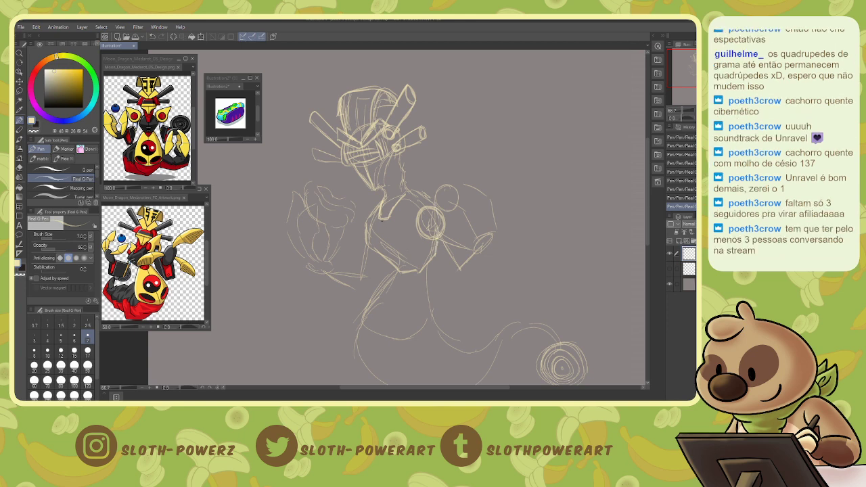
{"action": "mouse_move", "coordinate": [383, 219]}
{"action": "left_mouse_down"}
{"action": "mouse_move", "coordinate": [379, 237]}
{"action": "mouse_move", "coordinate": [404, 270]}
{"action": "left_mouse_up"}
{"action": "left_click_drag", "start_coordinate": [376, 241], "coordinate": [397, 263]}
{"action": "left_click_drag", "start_coordinate": [402, 260], "coordinate": [391, 265]}
Outline the bulb-shaped lower body with heavier strokes and add a pointed plate tip where it meets the chest.
{"action": "left_click_drag", "start_coordinate": [371, 305], "coordinate": [355, 357]}
{"action": "left_click_drag", "start_coordinate": [686, 79], "coordinate": [685, 84]}
{"action": "mouse_move", "coordinate": [362, 307]}
{"action": "left_mouse_down"}
{"action": "mouse_move", "coordinate": [398, 323]}
{"action": "mouse_move", "coordinate": [429, 323]}
{"action": "mouse_move", "coordinate": [442, 308]}
{"action": "left_mouse_up"}
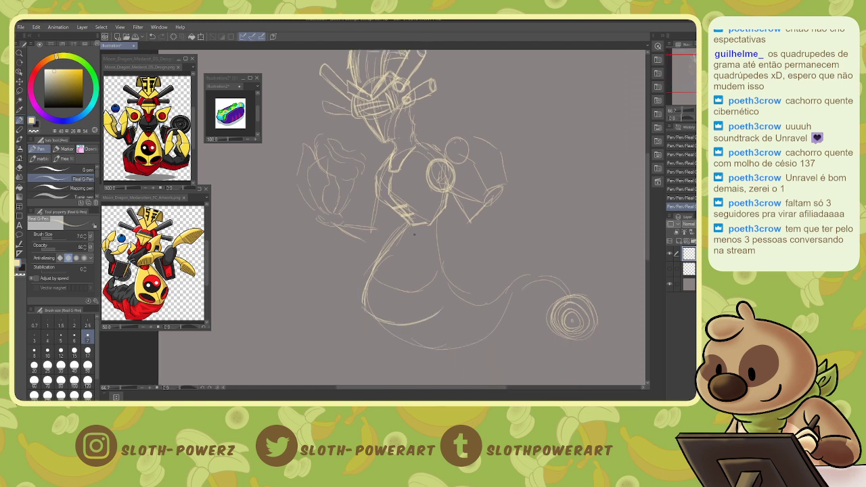
{"action": "mouse_move", "coordinate": [411, 224]}
{"action": "left_mouse_down"}
{"action": "mouse_move", "coordinate": [407, 237]}
{"action": "mouse_move", "coordinate": [450, 270]}
{"action": "mouse_move", "coordinate": [453, 302]}
{"action": "mouse_move", "coordinate": [416, 322]}
{"action": "mouse_move", "coordinate": [366, 309]}
{"action": "mouse_move", "coordinate": [393, 234]}
{"action": "left_mouse_up"}
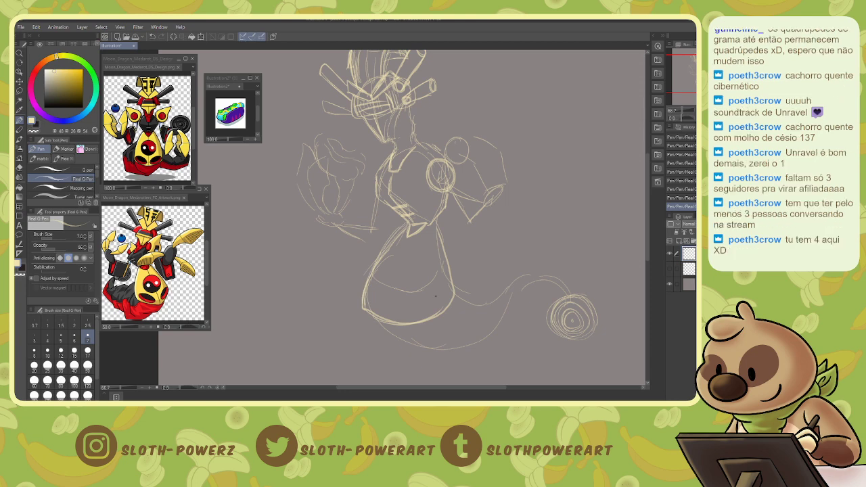
Draw an oval eye spot and a round emblem with two inner dots on the lower body.
{"action": "mouse_move", "coordinate": [433, 294]}
{"action": "left_mouse_down"}
{"action": "mouse_move", "coordinate": [411, 312]}
{"action": "mouse_move", "coordinate": [441, 310]}
{"action": "mouse_move", "coordinate": [423, 294]}
{"action": "mouse_move", "coordinate": [412, 313]}
{"action": "mouse_move", "coordinate": [427, 310]}
{"action": "left_mouse_up"}
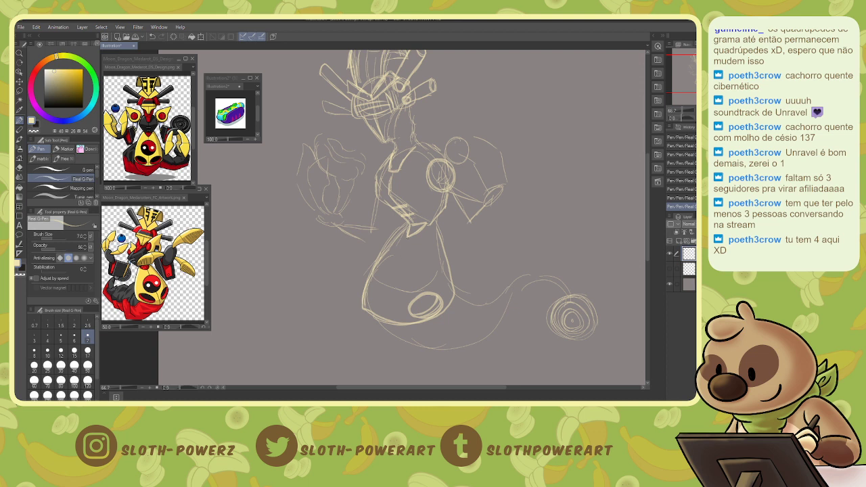
{"action": "mouse_move", "coordinate": [407, 237]}
{"action": "left_mouse_down"}
{"action": "mouse_move", "coordinate": [383, 292]}
{"action": "mouse_move", "coordinate": [372, 295]}
{"action": "mouse_move", "coordinate": [399, 270]}
{"action": "mouse_move", "coordinate": [371, 284]}
{"action": "mouse_move", "coordinate": [391, 301]}
{"action": "left_mouse_up"}
{"action": "mouse_move", "coordinate": [377, 273]}
{"action": "left_mouse_down"}
{"action": "mouse_move", "coordinate": [400, 265]}
{"action": "mouse_move", "coordinate": [385, 291]}
{"action": "mouse_move", "coordinate": [394, 281]}
{"action": "mouse_move", "coordinate": [377, 280]}
{"action": "mouse_move", "coordinate": [394, 285]}
{"action": "left_mouse_up"}
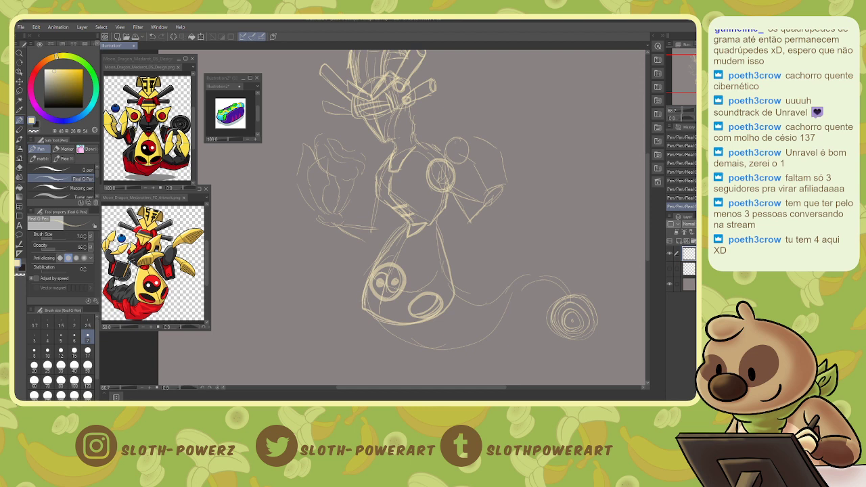
Reinforce the front edge of the lower body and sketch a cup with a bent straw above the raised forearm's round end.
{"action": "mouse_move", "coordinate": [363, 297]}
{"action": "left_mouse_down"}
{"action": "mouse_move", "coordinate": [359, 307]}
{"action": "mouse_move", "coordinate": [391, 322]}
{"action": "left_mouse_up"}
{"action": "mouse_move", "coordinate": [369, 279]}
{"action": "left_mouse_down"}
{"action": "mouse_move", "coordinate": [406, 225]}
{"action": "mouse_move", "coordinate": [379, 259]}
{"action": "left_mouse_up"}
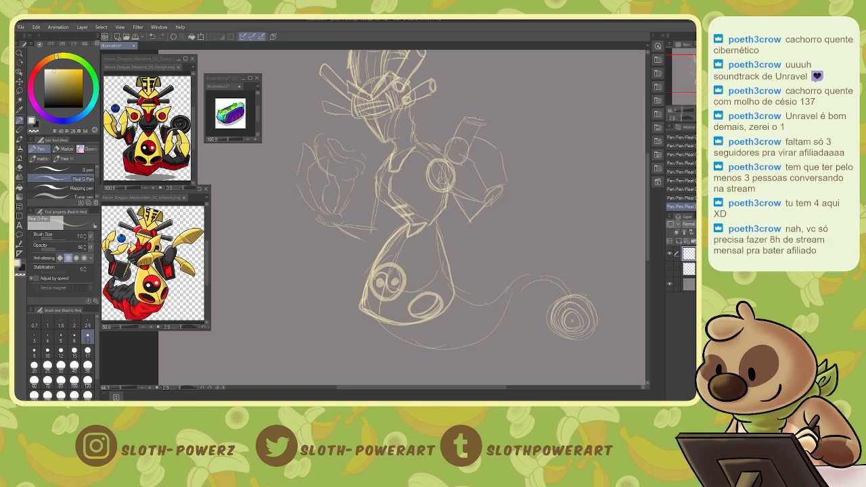
{"action": "left_click_drag", "start_coordinate": [472, 119], "coordinate": [490, 98]}
Select the spiral coil at the tail's end and distort it with the Perspective transform so it looks taller and turned.
{"action": "left_click_drag", "start_coordinate": [696, 79], "coordinate": [702, 77]}
{"action": "key", "text": "m"}
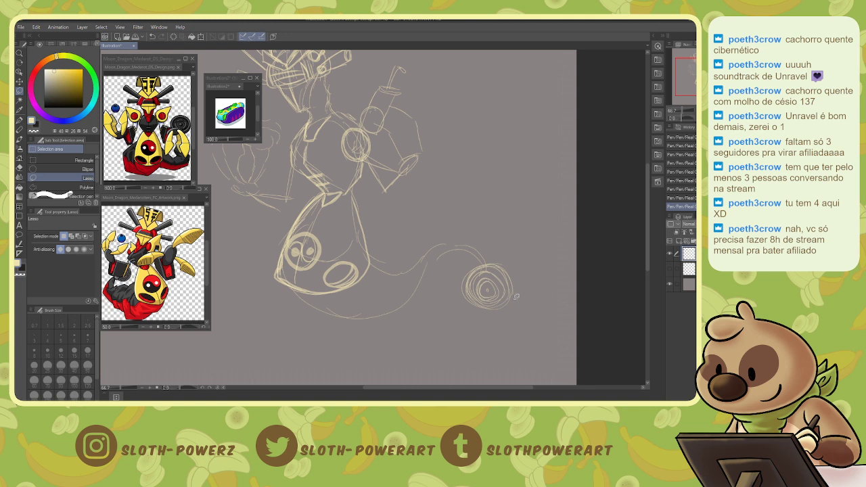
{"action": "mouse_move", "coordinate": [490, 263]}
{"action": "left_mouse_down"}
{"action": "mouse_move", "coordinate": [456, 276]}
{"action": "mouse_move", "coordinate": [521, 304]}
{"action": "mouse_move", "coordinate": [497, 258]}
{"action": "left_mouse_up"}
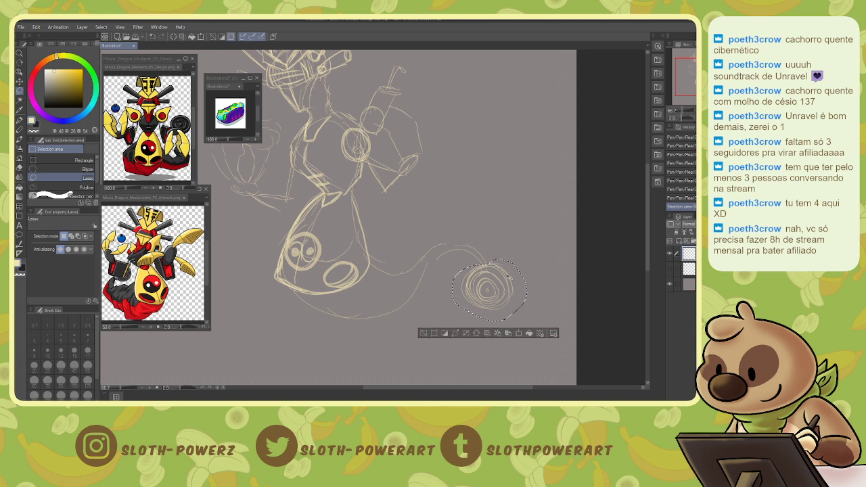
{"action": "key", "text": "ctrl+t"}
{"action": "left_click", "coordinate": [91, 246]}
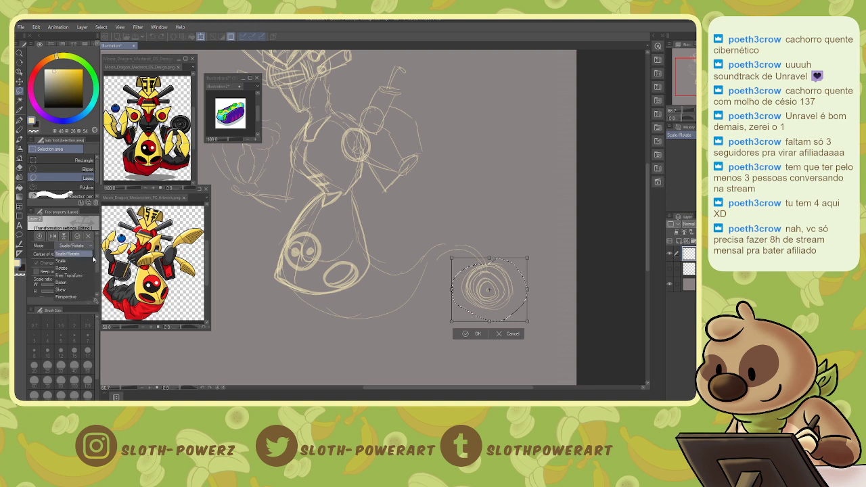
{"action": "left_click", "coordinate": [91, 298]}
{"action": "left_click_drag", "start_coordinate": [528, 321], "coordinate": [530, 340]}
{"action": "left_click", "coordinate": [482, 348]}
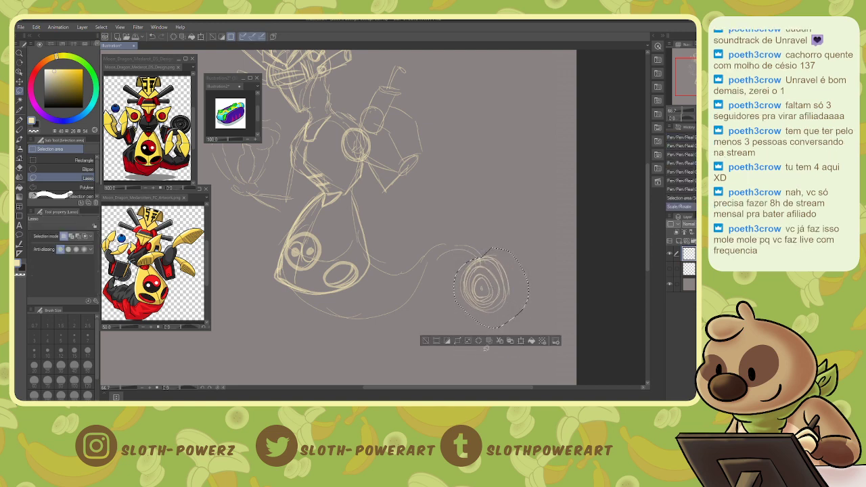
{"action": "key", "text": "ctrl+d"}
Sketch segmented folds along the tail from beneath the lower body to the coil, with a pointed flap at the body's rear edge.
{"action": "key", "text": "p"}
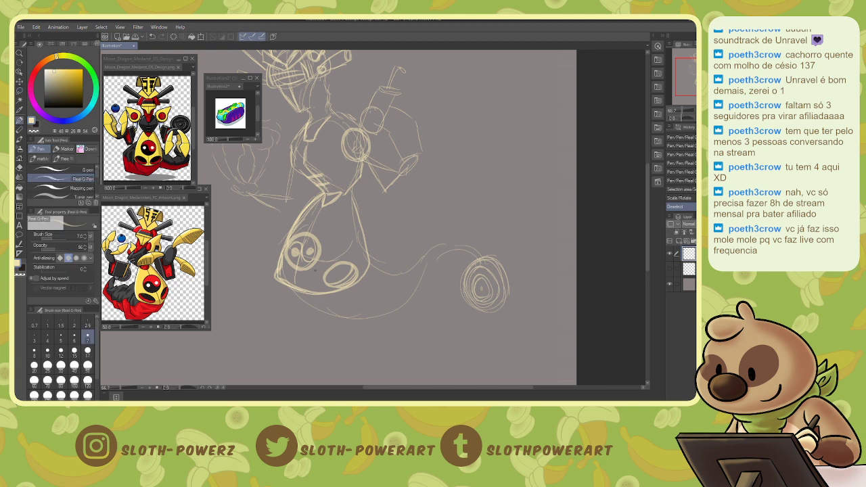
{"action": "mouse_move", "coordinate": [285, 286]}
{"action": "left_mouse_down"}
{"action": "mouse_move", "coordinate": [292, 307]}
{"action": "mouse_move", "coordinate": [334, 330]}
{"action": "mouse_move", "coordinate": [359, 326]}
{"action": "left_mouse_up"}
{"action": "left_click_drag", "start_coordinate": [352, 328], "coordinate": [376, 313]}
{"action": "left_click_drag", "start_coordinate": [398, 267], "coordinate": [388, 283]}
{"action": "mouse_move", "coordinate": [422, 259]}
{"action": "left_mouse_down"}
{"action": "mouse_move", "coordinate": [391, 269]}
{"action": "mouse_move", "coordinate": [373, 321]}
{"action": "mouse_move", "coordinate": [426, 298]}
{"action": "mouse_move", "coordinate": [439, 244]}
{"action": "mouse_move", "coordinate": [479, 242]}
{"action": "mouse_move", "coordinate": [489, 261]}
{"action": "mouse_move", "coordinate": [461, 263]}
{"action": "left_mouse_up"}
{"action": "left_click_drag", "start_coordinate": [366, 242], "coordinate": [373, 264]}
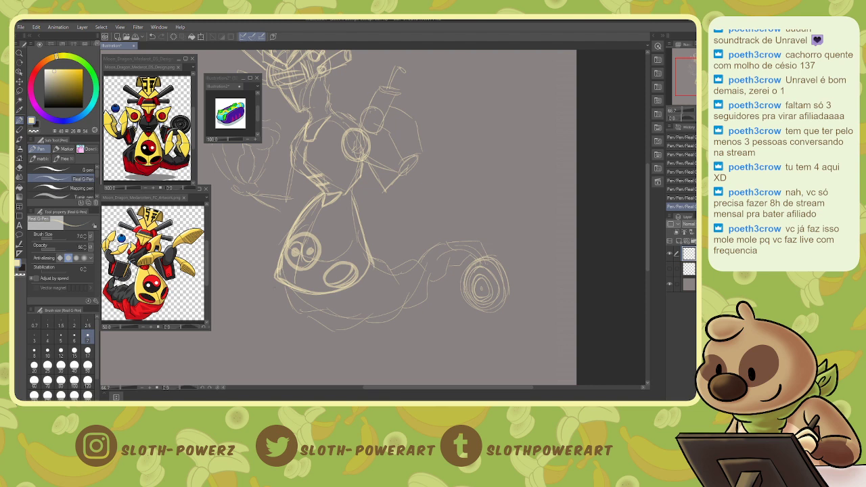
{"action": "mouse_move", "coordinate": [276, 280]}
{"action": "left_mouse_down"}
{"action": "mouse_move", "coordinate": [310, 294]}
{"action": "mouse_move", "coordinate": [354, 285]}
{"action": "mouse_move", "coordinate": [375, 267]}
{"action": "mouse_move", "coordinate": [370, 258]}
{"action": "mouse_move", "coordinate": [394, 274]}
{"action": "left_mouse_up"}
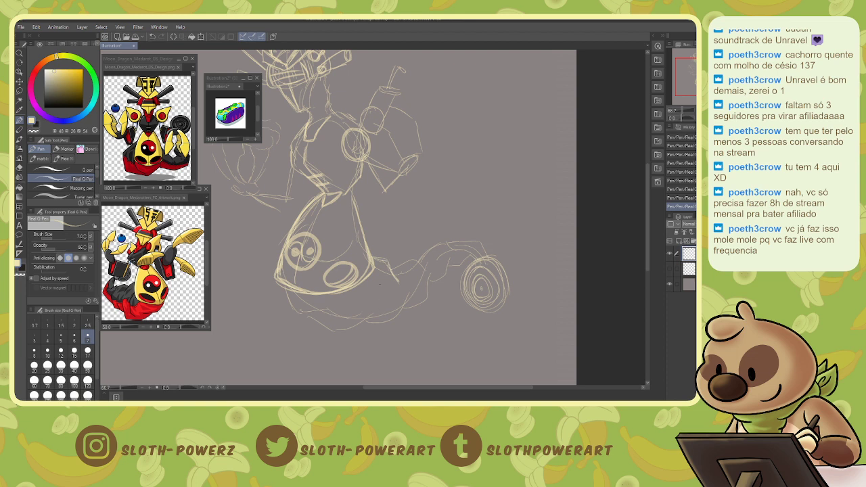
{"action": "mouse_move", "coordinate": [395, 295]}
{"action": "left_mouse_down"}
{"action": "mouse_move", "coordinate": [440, 251]}
{"action": "mouse_move", "coordinate": [479, 250]}
{"action": "left_mouse_up"}
Firm up the outlines of the claw fingers and palm of the hand holding the hot dog.
{"action": "left_click_drag", "start_coordinate": [689, 75], "coordinate": [679, 66]}
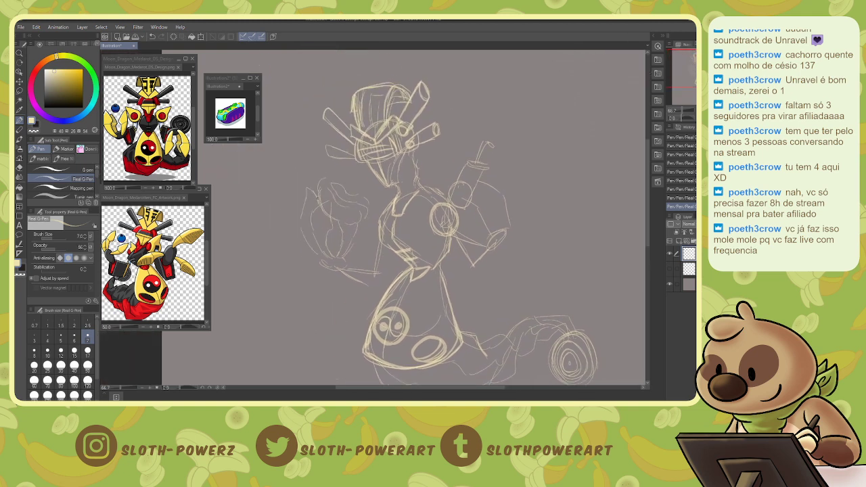
{"action": "left_click_drag", "start_coordinate": [322, 201], "coordinate": [311, 230]}
{"action": "mouse_move", "coordinate": [328, 197]}
{"action": "left_mouse_down"}
{"action": "mouse_move", "coordinate": [313, 230]}
{"action": "mouse_move", "coordinate": [327, 223]}
{"action": "mouse_move", "coordinate": [314, 235]}
{"action": "mouse_move", "coordinate": [330, 261]}
{"action": "mouse_move", "coordinate": [301, 232]}
{"action": "mouse_move", "coordinate": [314, 190]}
{"action": "left_mouse_up"}
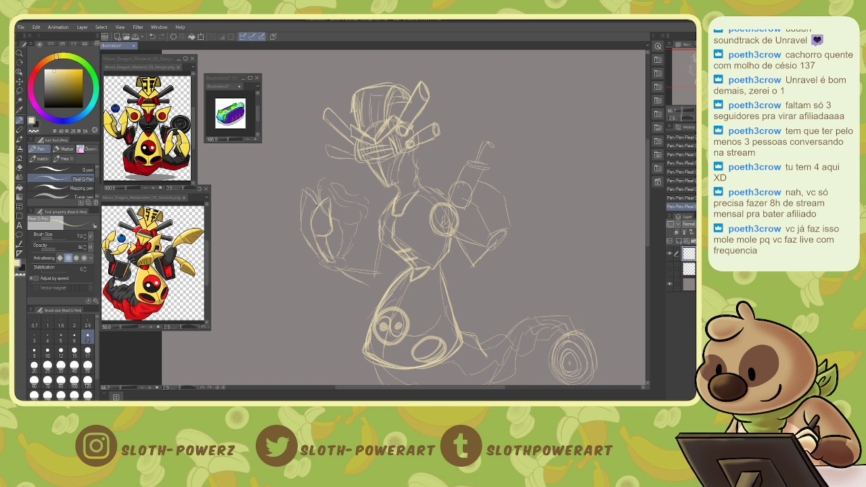
{"action": "mouse_move", "coordinate": [305, 229]}
{"action": "left_mouse_down"}
{"action": "mouse_move", "coordinate": [300, 214]}
{"action": "mouse_move", "coordinate": [315, 205]}
{"action": "left_mouse_up"}
{"action": "left_click_drag", "start_coordinate": [310, 246], "coordinate": [317, 257]}
{"action": "mouse_move", "coordinate": [320, 265]}
{"action": "left_mouse_down"}
{"action": "mouse_move", "coordinate": [335, 275]}
{"action": "mouse_move", "coordinate": [348, 268]}
{"action": "left_mouse_up"}
{"action": "left_click_drag", "start_coordinate": [353, 255], "coordinate": [359, 227]}
{"action": "mouse_move", "coordinate": [339, 259]}
{"action": "left_mouse_down"}
{"action": "mouse_move", "coordinate": [346, 228]}
{"action": "mouse_move", "coordinate": [347, 251]}
{"action": "mouse_move", "coordinate": [358, 222]}
{"action": "left_mouse_up"}
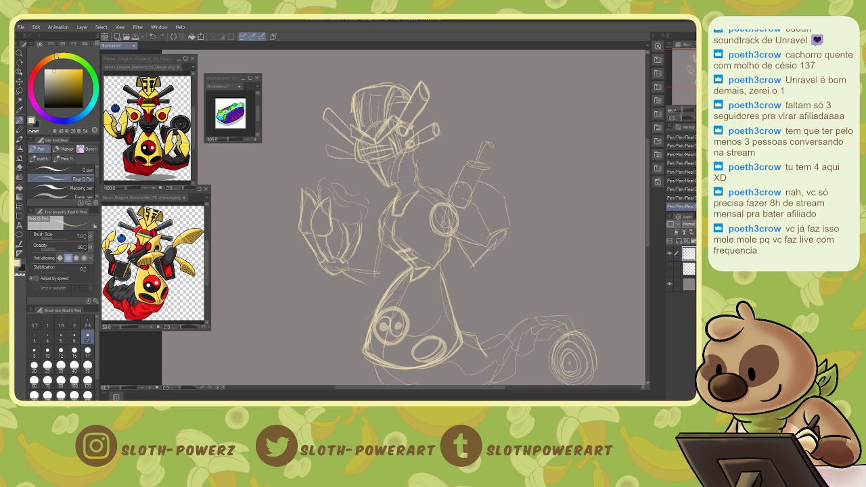
Draw the boxy forearm cuff below the claw hand and outline the hot dog's sausage and wavy bun edges.
{"action": "mouse_move", "coordinate": [353, 264]}
{"action": "left_mouse_down"}
{"action": "mouse_move", "coordinate": [342, 299]}
{"action": "mouse_move", "coordinate": [329, 289]}
{"action": "mouse_move", "coordinate": [380, 293]}
{"action": "mouse_move", "coordinate": [385, 263]}
{"action": "mouse_move", "coordinate": [382, 286]}
{"action": "left_mouse_up"}
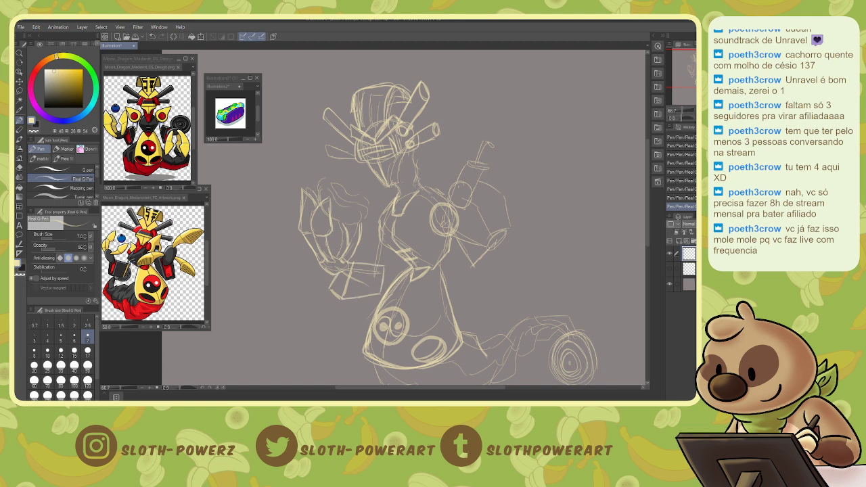
{"action": "mouse_move", "coordinate": [382, 242]}
{"action": "left_mouse_down"}
{"action": "mouse_move", "coordinate": [388, 280]}
{"action": "mouse_move", "coordinate": [326, 298]}
{"action": "mouse_move", "coordinate": [339, 306]}
{"action": "mouse_move", "coordinate": [380, 297]}
{"action": "left_mouse_up"}
{"action": "left_click_drag", "start_coordinate": [378, 266], "coordinate": [377, 297]}
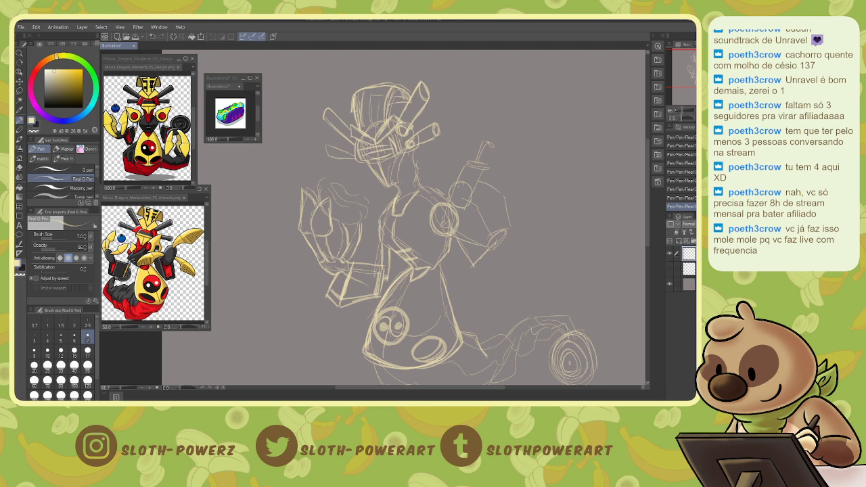
{"action": "left_click_drag", "start_coordinate": [346, 268], "coordinate": [338, 291]}
{"action": "left_click_drag", "start_coordinate": [344, 277], "coordinate": [329, 295]}
{"action": "mouse_move", "coordinate": [317, 195]}
{"action": "left_mouse_down"}
{"action": "mouse_move", "coordinate": [337, 189]}
{"action": "mouse_move", "coordinate": [342, 205]}
{"action": "mouse_move", "coordinate": [354, 207]}
{"action": "mouse_move", "coordinate": [349, 224]}
{"action": "mouse_move", "coordinate": [333, 225]}
{"action": "mouse_move", "coordinate": [340, 201]}
{"action": "left_mouse_up"}
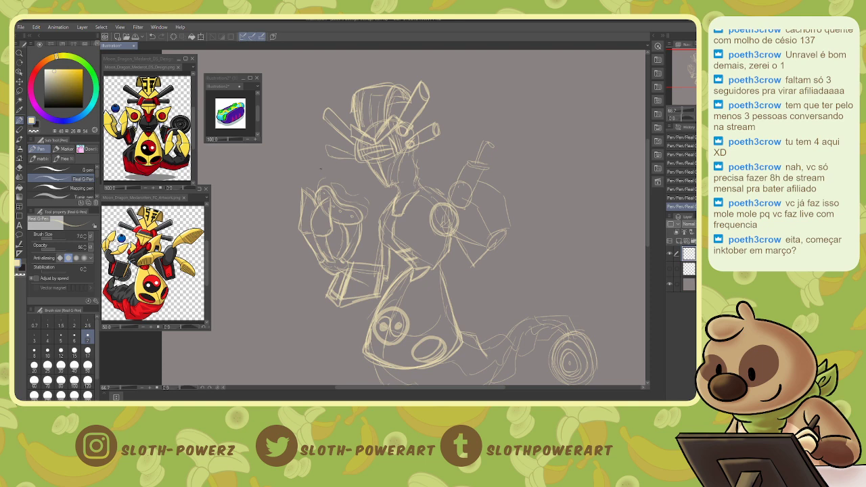
{"action": "mouse_move", "coordinate": [317, 187]}
{"action": "left_mouse_down"}
{"action": "mouse_move", "coordinate": [328, 176]}
{"action": "mouse_move", "coordinate": [337, 188]}
{"action": "mouse_move", "coordinate": [342, 178]}
{"action": "mouse_move", "coordinate": [367, 199]}
{"action": "left_mouse_up"}
Outline the curved claws and angular plates of the raised hand wrapped around the drink cup.
{"action": "mouse_move", "coordinate": [478, 190]}
{"action": "left_mouse_down"}
{"action": "mouse_move", "coordinate": [456, 196]}
{"action": "mouse_move", "coordinate": [492, 238]}
{"action": "mouse_move", "coordinate": [489, 223]}
{"action": "mouse_move", "coordinate": [493, 239]}
{"action": "left_mouse_up"}
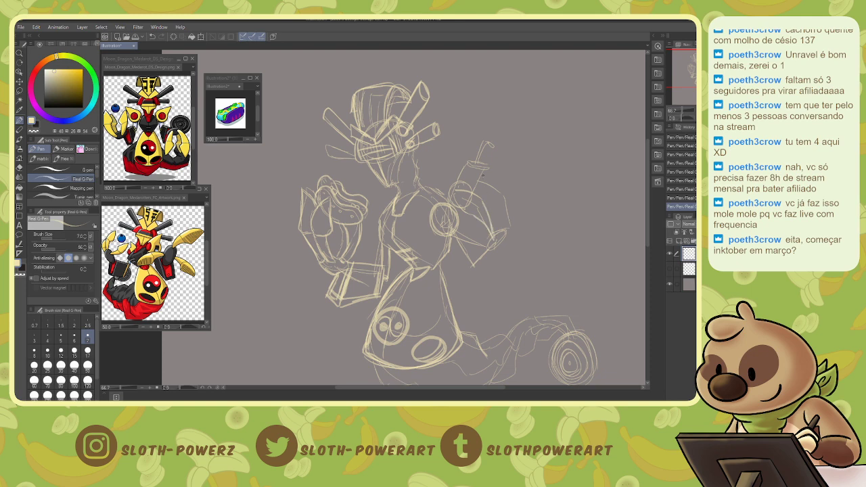
{"action": "mouse_move", "coordinate": [482, 174]}
{"action": "left_mouse_down"}
{"action": "mouse_move", "coordinate": [503, 188]}
{"action": "mouse_move", "coordinate": [504, 223]}
{"action": "left_mouse_up"}
{"action": "left_click_drag", "start_coordinate": [506, 189], "coordinate": [504, 232]}
{"action": "left_click_drag", "start_coordinate": [474, 194], "coordinate": [486, 188]}
{"action": "mouse_move", "coordinate": [487, 247]}
{"action": "left_mouse_down"}
{"action": "mouse_move", "coordinate": [475, 221]}
{"action": "mouse_move", "coordinate": [451, 205]}
{"action": "mouse_move", "coordinate": [434, 206]}
{"action": "mouse_move", "coordinate": [479, 227]}
{"action": "mouse_move", "coordinate": [487, 221]}
{"action": "mouse_move", "coordinate": [473, 203]}
{"action": "left_mouse_up"}
Scale the whole sketch up to about 136% and move it to the middle of the canvas.
{"action": "key", "text": "ctrl+minus"}
{"action": "key", "text": "ctrl+minus"}
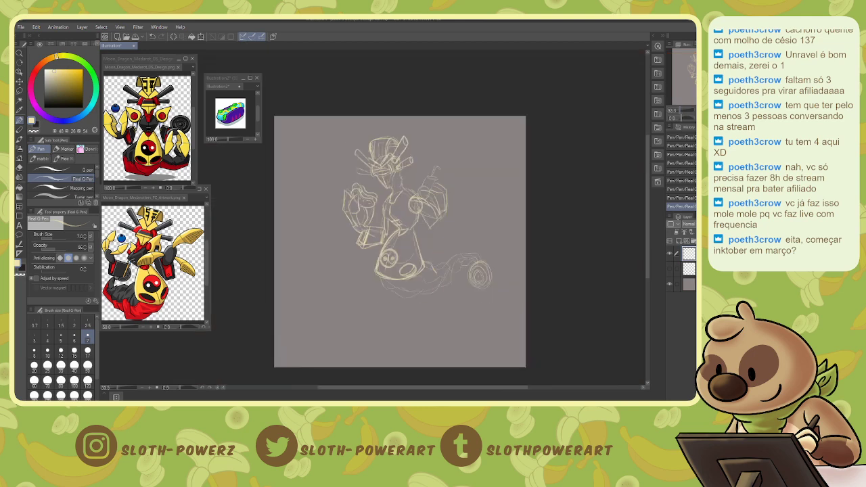
{"action": "key", "text": "ctrl+t"}
{"action": "left_click_drag", "start_coordinate": [430, 270], "coordinate": [377, 326]}
{"action": "mouse_move", "coordinate": [438, 190]}
{"action": "left_mouse_down"}
{"action": "mouse_move", "coordinate": [475, 162]}
{"action": "mouse_move", "coordinate": [493, 164]}
{"action": "mouse_move", "coordinate": [494, 133]}
{"action": "left_mouse_up"}
{"action": "left_click_drag", "start_coordinate": [450, 218], "coordinate": [457, 217]}
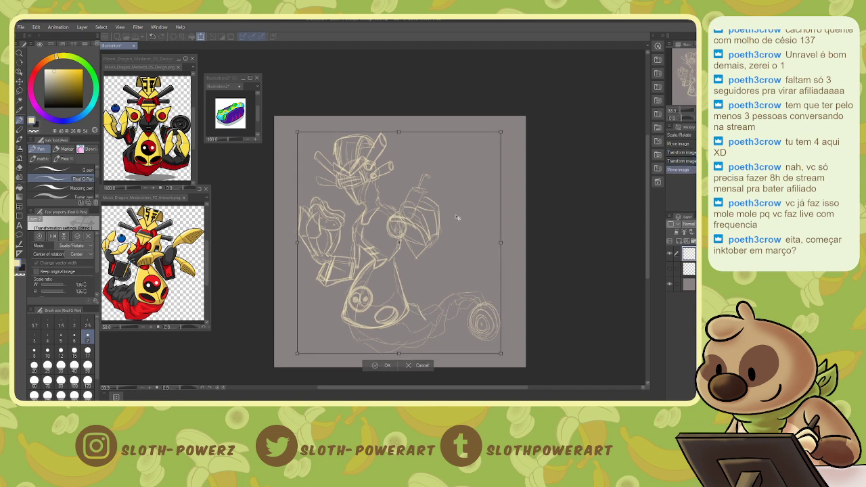
{"action": "left_click", "coordinate": [386, 366]}
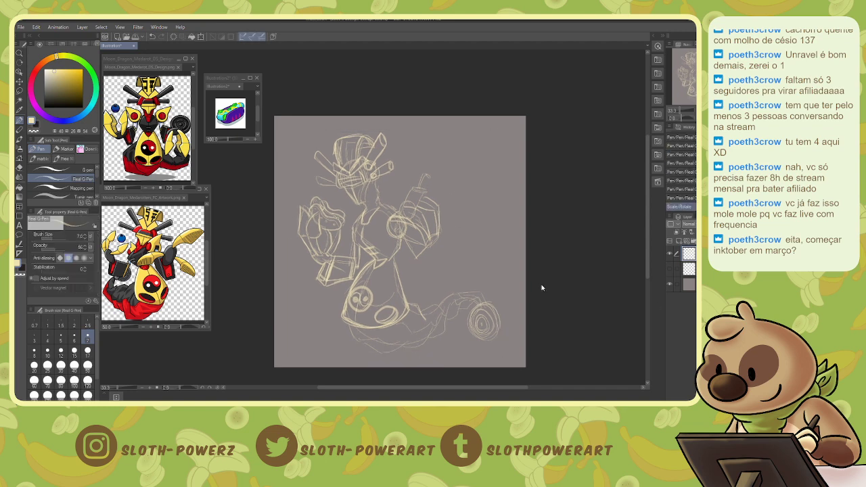
Enlarge the sketch slightly more from two opposite corners so it nearly fills the canvas.
{"action": "key", "text": "ctrl+t"}
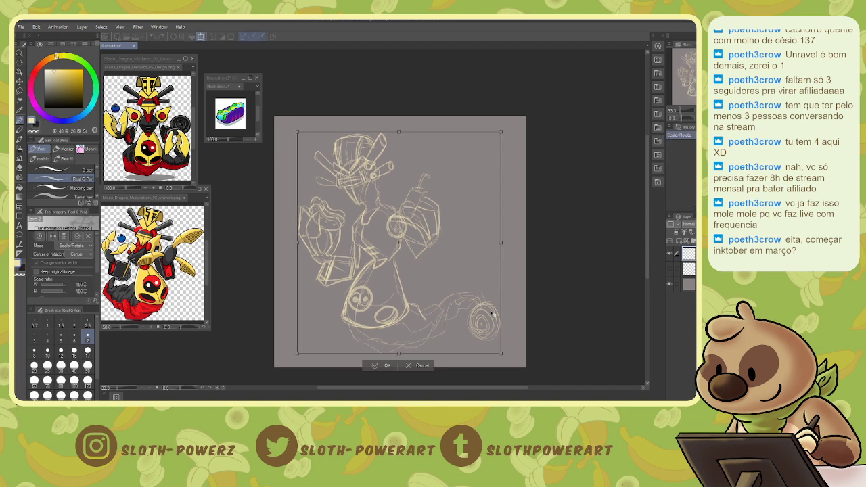
{"action": "left_click_drag", "start_coordinate": [500, 353], "coordinate": [508, 360]}
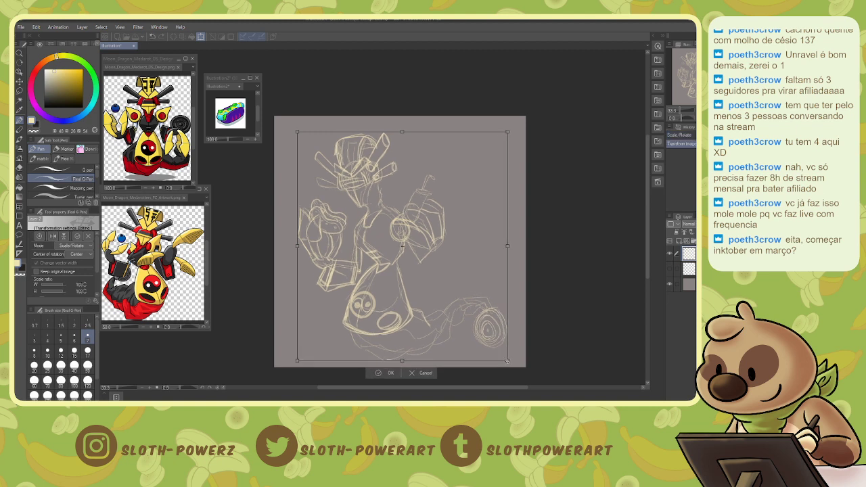
{"action": "left_click_drag", "start_coordinate": [297, 131], "coordinate": [288, 123]}
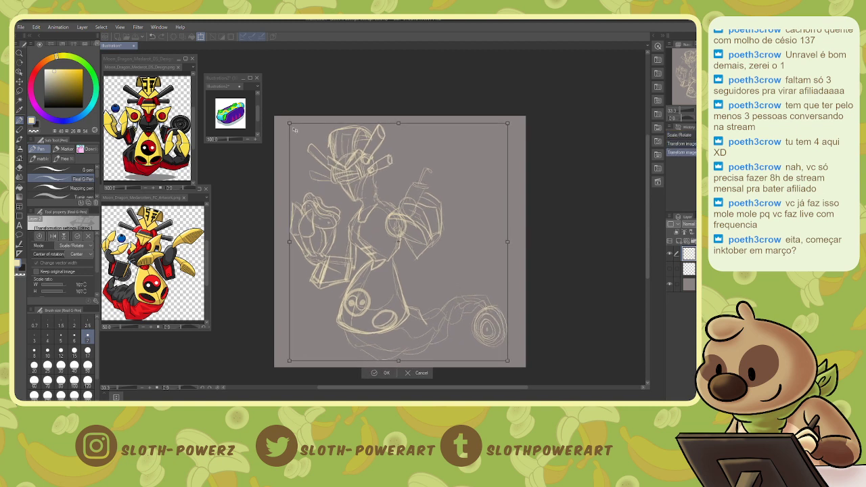
{"action": "key", "text": "Return"}
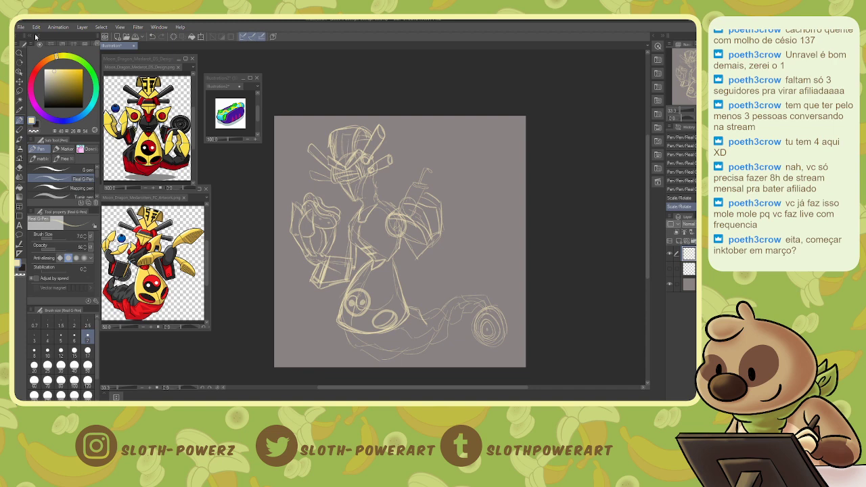
Save the drawing in the 2022 folder as Metabots 12 in CLIP STUDIO FORMAT.
{"action": "key", "text": "ctrl+s"}
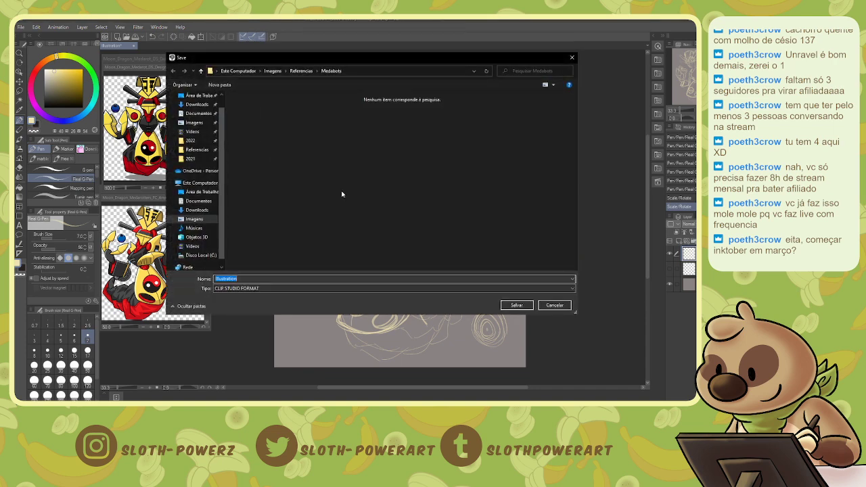
{"action": "left_click", "coordinate": [190, 140]}
{"action": "scroll", "coordinate": [427, 225], "scroll_direction": "down", "scroll_amount": 3}
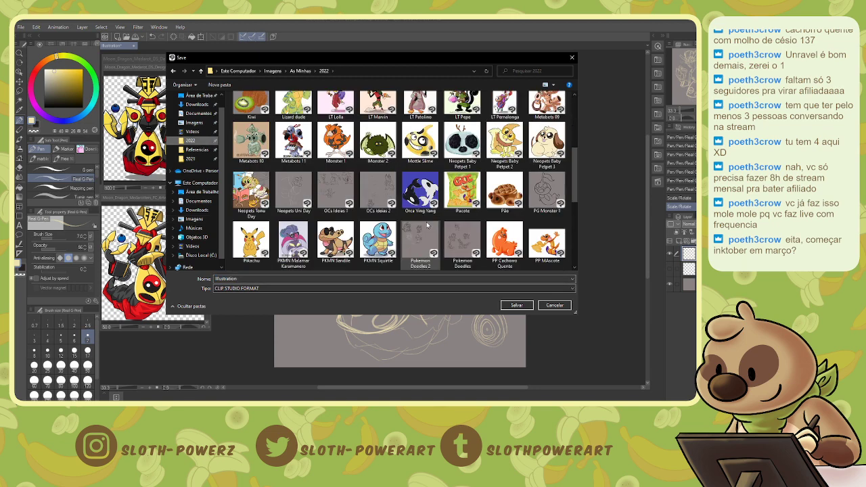
{"action": "scroll", "coordinate": [427, 226], "scroll_direction": "down", "scroll_amount": 2}
{"action": "left_click", "coordinate": [427, 219]}
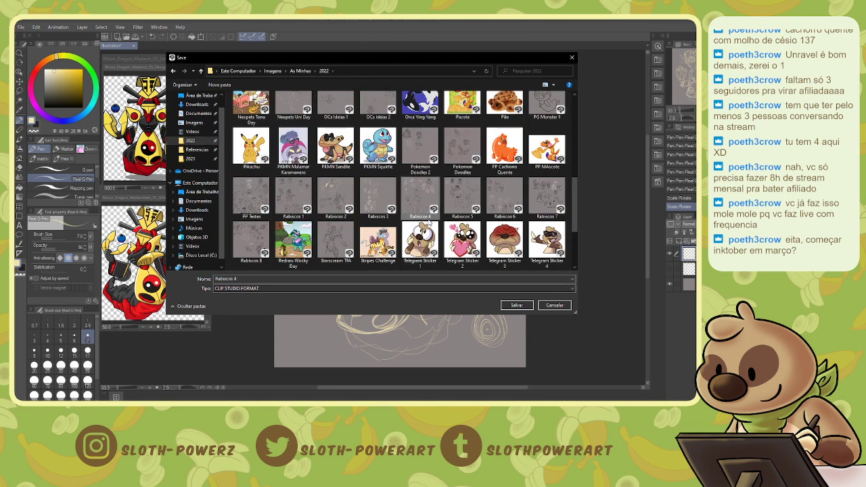
{"action": "scroll", "coordinate": [429, 219], "scroll_direction": "up", "scroll_amount": 2}
{"action": "left_click", "coordinate": [547, 111]}
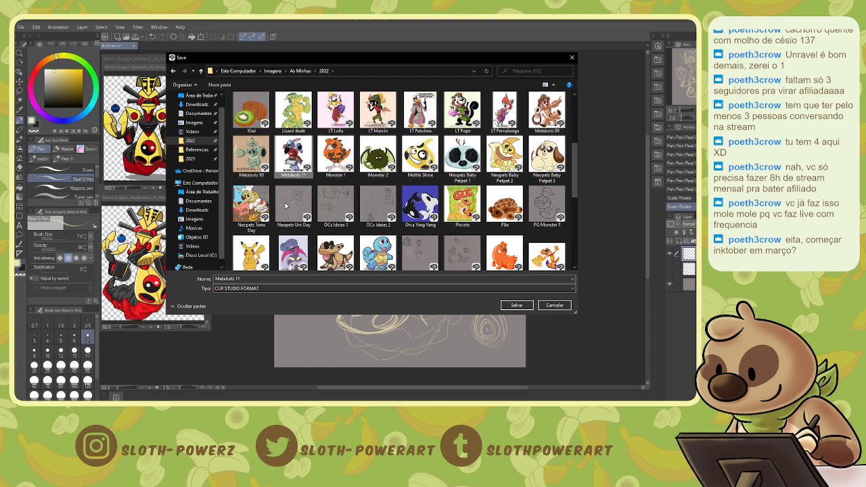
{"action": "left_click", "coordinate": [293, 156]}
{"action": "key", "text": "BackSpace"}
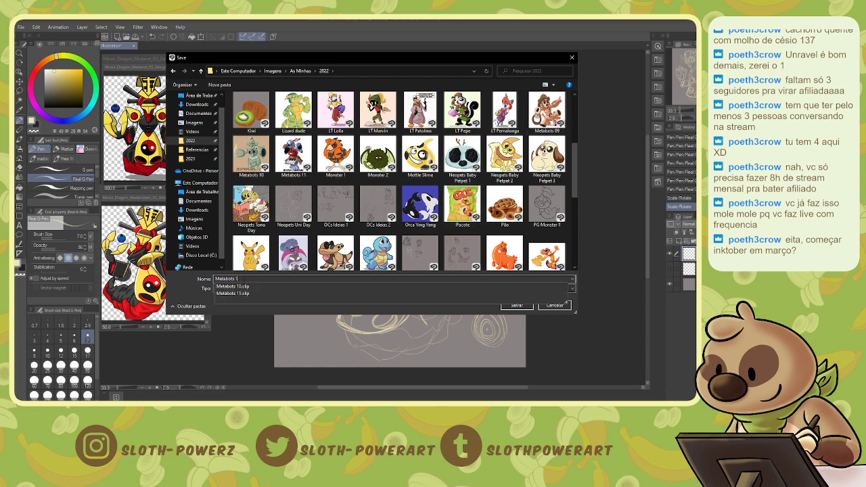
{"action": "type", "text": "2"}
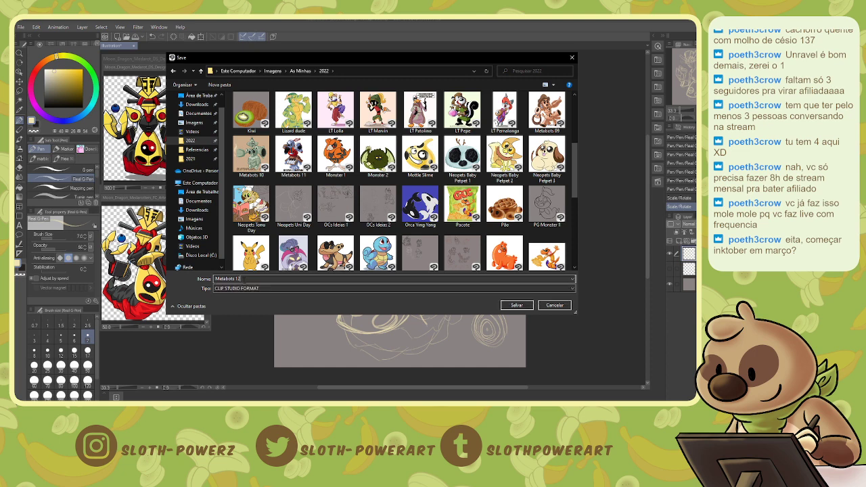
{"action": "key", "text": "Return"}
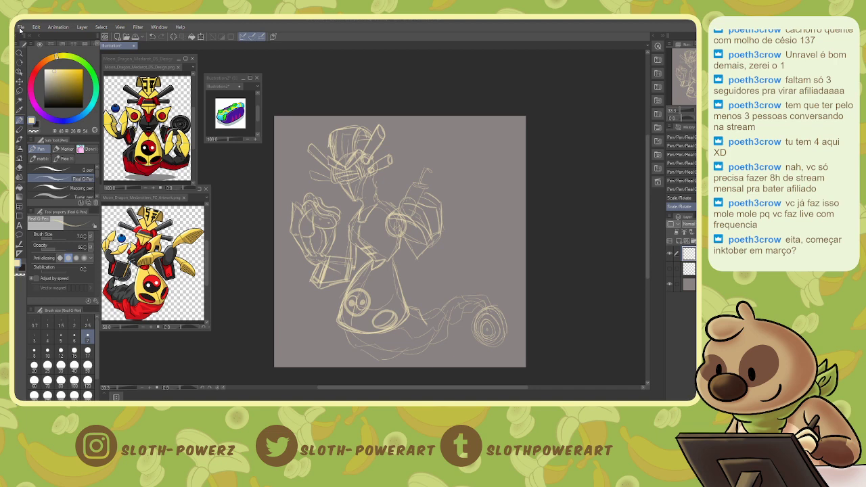
Open the Animal Vila Card 1 drawing from the 2022 folder, view it and close it again.
{"action": "left_click", "coordinate": [20, 27]}
{"action": "left_click", "coordinate": [36, 43]}
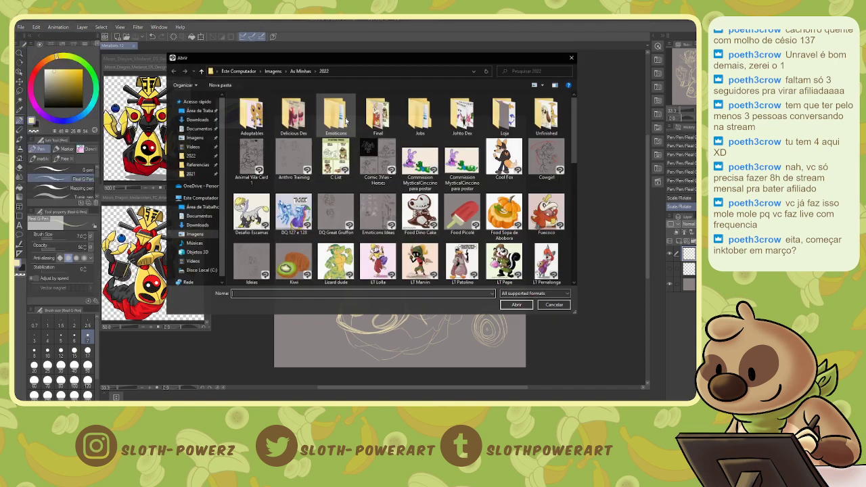
{"action": "double_click", "coordinate": [257, 149]}
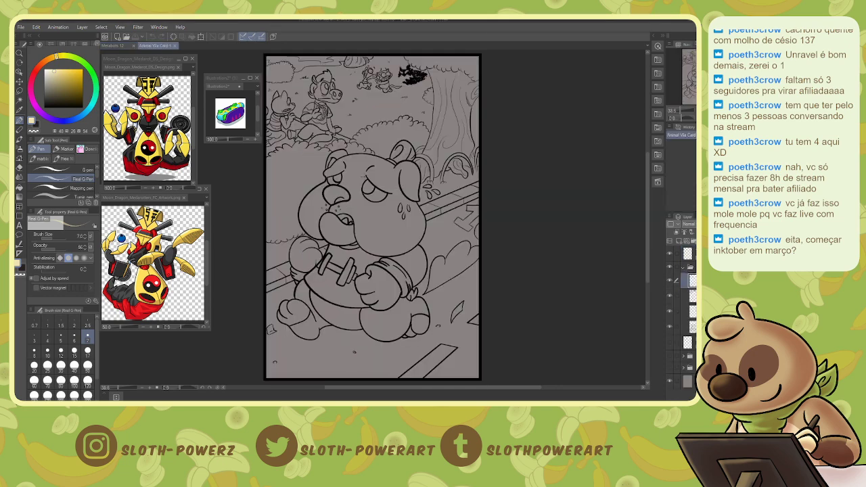
{"action": "mouse_move", "coordinate": [372, 216]}
{"action": "left_mouse_down"}
{"action": "mouse_move", "coordinate": [388, 227]}
{"action": "mouse_move", "coordinate": [372, 167]}
{"action": "mouse_move", "coordinate": [383, 221]}
{"action": "left_mouse_up"}
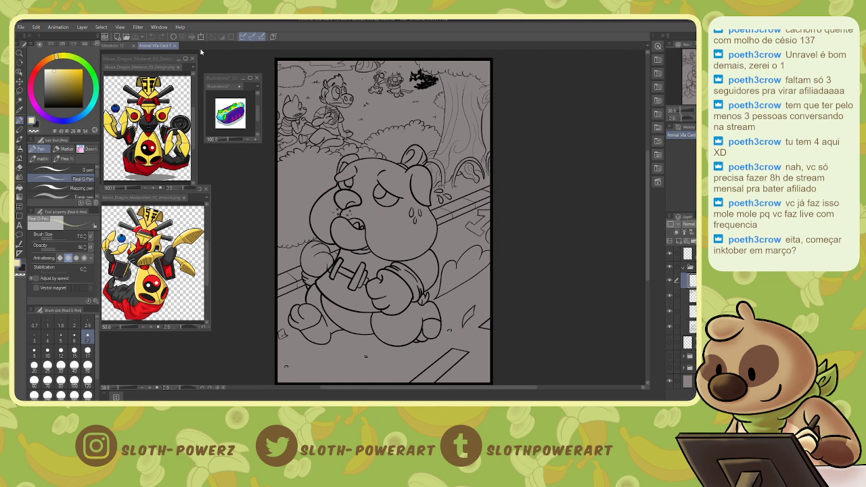
{"action": "left_click", "coordinate": [177, 46]}
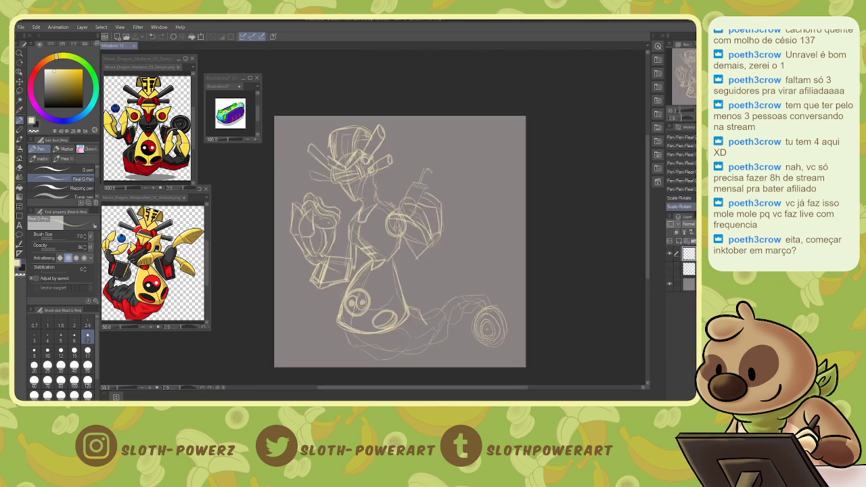
Lower the sketch layer's opacity and add a new raster layer above it, with the dark color active for drawing over the head.
{"action": "left_click", "coordinate": [702, 224]}
{"action": "left_click", "coordinate": [678, 241]}
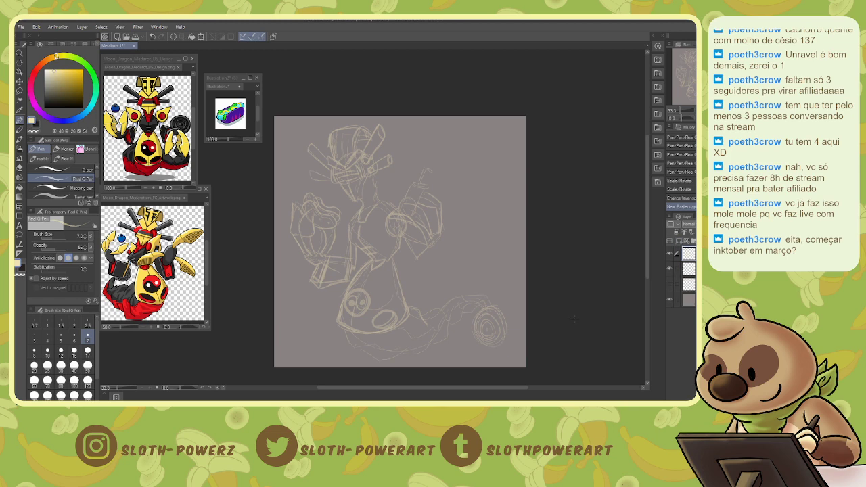
{"action": "key", "text": "x"}
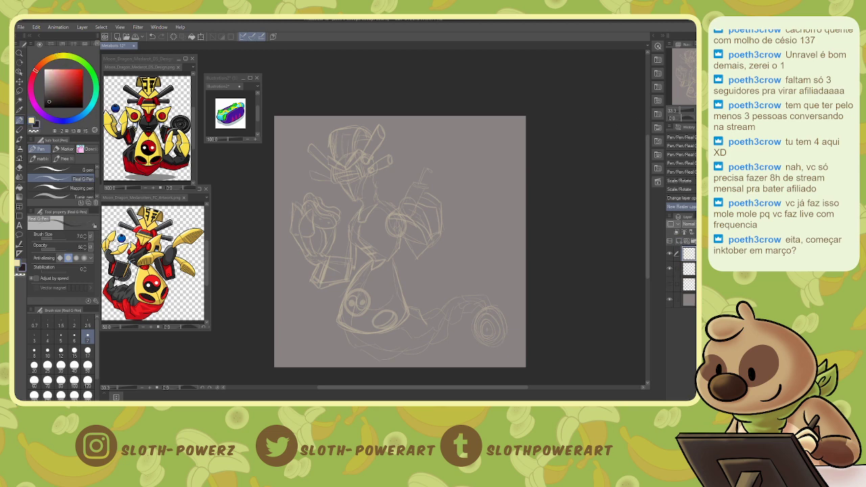
{"action": "key", "text": "ctrl+plus"}
{"action": "key", "text": "ctrl+plus"}
{"action": "key", "text": "ctrl+plus"}
{"action": "mouse_move", "coordinate": [386, 162]}
{"action": "left_mouse_down"}
{"action": "mouse_move", "coordinate": [448, 319]}
{"action": "mouse_move", "coordinate": [477, 314]}
{"action": "left_mouse_up"}
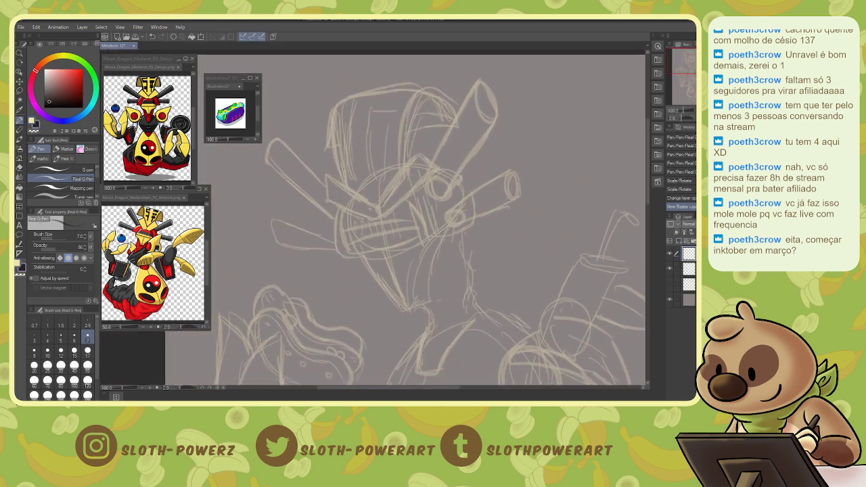
Draw the outline of the visor band across the character's face over the sketch.
{"action": "key", "text": "ctrl+minus"}
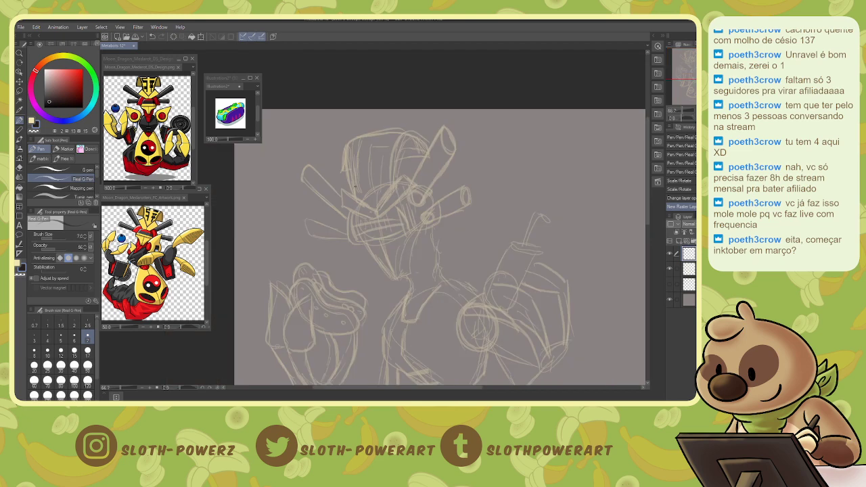
{"action": "mouse_move", "coordinate": [351, 212]}
{"action": "left_mouse_down"}
{"action": "mouse_move", "coordinate": [352, 236]}
{"action": "mouse_move", "coordinate": [379, 240]}
{"action": "mouse_move", "coordinate": [353, 238]}
{"action": "left_mouse_up"}
{"action": "mouse_move", "coordinate": [354, 240]}
{"action": "left_mouse_down"}
{"action": "mouse_move", "coordinate": [380, 241]}
{"action": "mouse_move", "coordinate": [409, 229]}
{"action": "mouse_move", "coordinate": [383, 241]}
{"action": "left_mouse_up"}
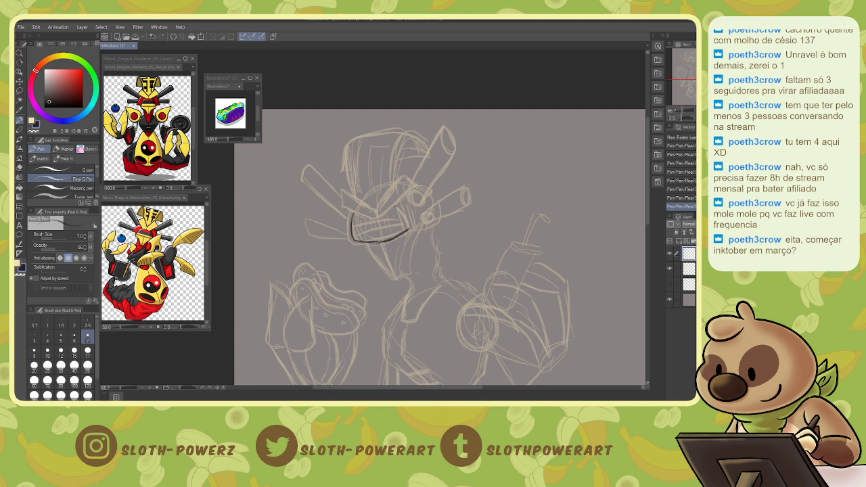
Line both blades of the V-shaped crest above the visor and the visor's inner slit.
{"action": "mouse_move", "coordinate": [395, 207]}
{"action": "left_mouse_down"}
{"action": "mouse_move", "coordinate": [410, 228]}
{"action": "mouse_move", "coordinate": [395, 207]}
{"action": "left_mouse_up"}
{"action": "mouse_move", "coordinate": [374, 208]}
{"action": "left_mouse_down"}
{"action": "mouse_move", "coordinate": [395, 172]}
{"action": "mouse_move", "coordinate": [407, 185]}
{"action": "left_mouse_up"}
{"action": "mouse_move", "coordinate": [375, 217]}
{"action": "left_mouse_down"}
{"action": "mouse_move", "coordinate": [408, 191]}
{"action": "mouse_move", "coordinate": [374, 208]}
{"action": "mouse_move", "coordinate": [396, 172]}
{"action": "mouse_move", "coordinate": [406, 193]}
{"action": "mouse_move", "coordinate": [382, 215]}
{"action": "mouse_move", "coordinate": [403, 192]}
{"action": "mouse_move", "coordinate": [399, 179]}
{"action": "left_mouse_up"}
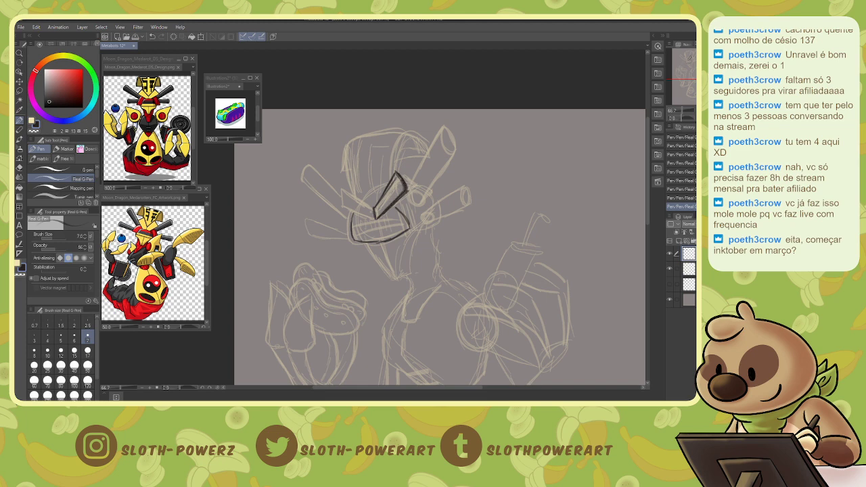
{"action": "mouse_move", "coordinate": [372, 208]}
{"action": "left_mouse_down"}
{"action": "mouse_move", "coordinate": [340, 185]}
{"action": "mouse_move", "coordinate": [341, 205]}
{"action": "mouse_move", "coordinate": [374, 220]}
{"action": "left_mouse_up"}
{"action": "left_click_drag", "start_coordinate": [352, 221], "coordinate": [399, 217]}
{"action": "mouse_move", "coordinate": [353, 234]}
{"action": "left_mouse_down"}
{"action": "mouse_move", "coordinate": [407, 221]}
{"action": "mouse_move", "coordinate": [353, 235]}
{"action": "mouse_move", "coordinate": [401, 227]}
{"action": "mouse_move", "coordinate": [371, 221]}
{"action": "left_mouse_up"}
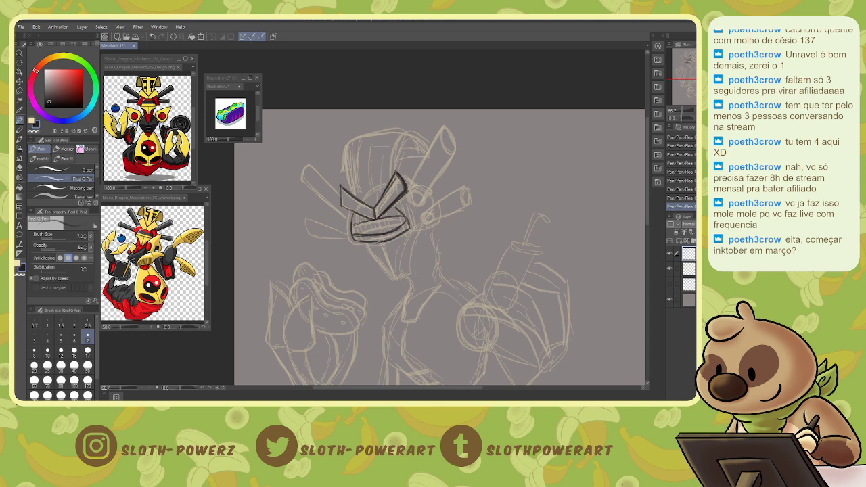
{"action": "key", "text": "m"}
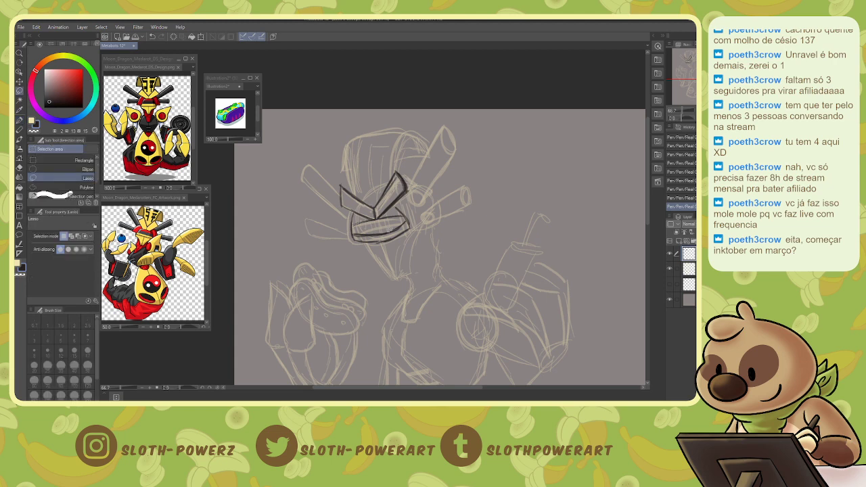
{"action": "key", "text": "p"}
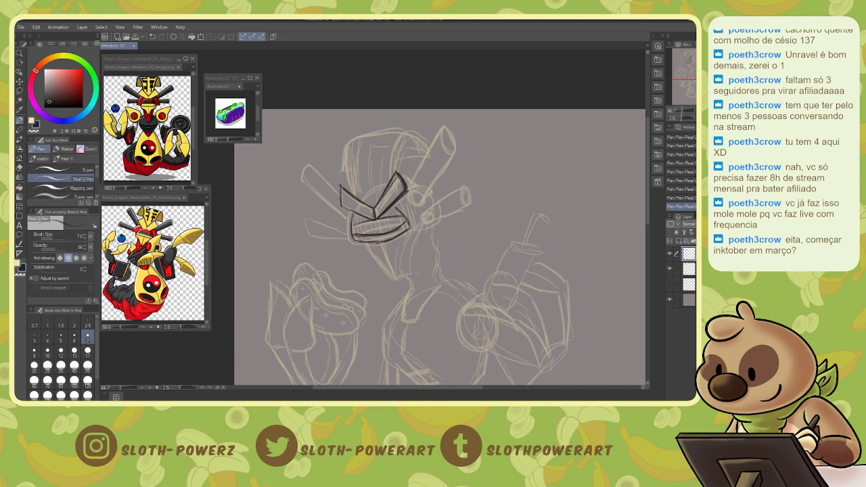
{"action": "left_click_drag", "start_coordinate": [387, 211], "coordinate": [373, 220]}
{"action": "left_click_drag", "start_coordinate": [342, 186], "coordinate": [372, 206]}
{"action": "left_click_drag", "start_coordinate": [360, 201], "coordinate": [372, 207]}
Line the round ear joint and the two tubes rising from it beside the crest.
{"action": "mouse_move", "coordinate": [414, 230]}
{"action": "left_mouse_down"}
{"action": "mouse_move", "coordinate": [437, 213]}
{"action": "mouse_move", "coordinate": [423, 186]}
{"action": "left_mouse_up"}
{"action": "mouse_move", "coordinate": [421, 185]}
{"action": "left_mouse_down"}
{"action": "mouse_move", "coordinate": [409, 187]}
{"action": "mouse_move", "coordinate": [420, 198]}
{"action": "mouse_move", "coordinate": [435, 136]}
{"action": "mouse_move", "coordinate": [410, 195]}
{"action": "mouse_move", "coordinate": [445, 156]}
{"action": "left_mouse_up"}
{"action": "left_click_drag", "start_coordinate": [438, 163], "coordinate": [452, 135]}
{"action": "mouse_move", "coordinate": [450, 135]}
{"action": "left_mouse_down"}
{"action": "mouse_move", "coordinate": [446, 146]}
{"action": "mouse_move", "coordinate": [444, 127]}
{"action": "left_mouse_up"}
{"action": "mouse_move", "coordinate": [451, 134]}
{"action": "left_mouse_down"}
{"action": "mouse_move", "coordinate": [428, 187]}
{"action": "mouse_move", "coordinate": [420, 167]}
{"action": "mouse_move", "coordinate": [436, 132]}
{"action": "left_mouse_up"}
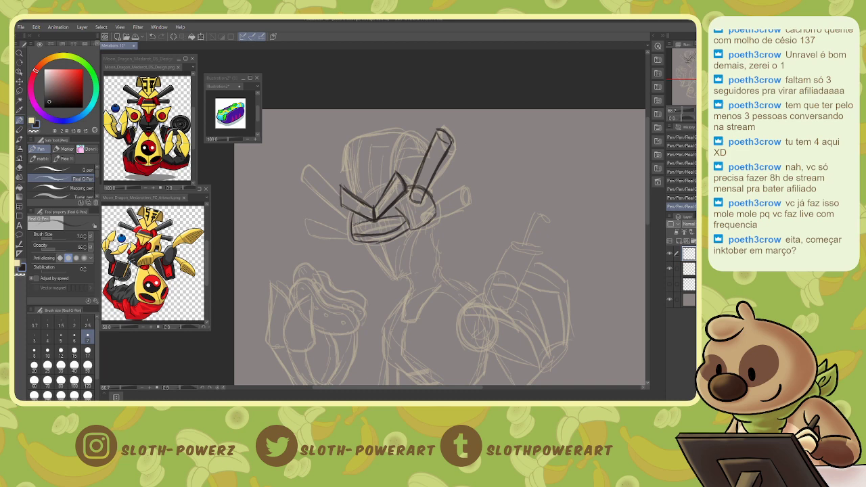
{"action": "mouse_move", "coordinate": [422, 211]}
{"action": "left_mouse_down"}
{"action": "mouse_move", "coordinate": [427, 220]}
{"action": "mouse_move", "coordinate": [458, 184]}
{"action": "mouse_move", "coordinate": [453, 209]}
{"action": "mouse_move", "coordinate": [464, 204]}
{"action": "left_mouse_up"}
Line the tall headpiece behind the V-shaped crest with its side fold, and add the ear joint's inner detail.
{"action": "mouse_move", "coordinate": [395, 175]}
{"action": "left_mouse_down"}
{"action": "mouse_move", "coordinate": [398, 139]}
{"action": "mouse_move", "coordinate": [426, 135]}
{"action": "mouse_move", "coordinate": [427, 147]}
{"action": "mouse_move", "coordinate": [418, 132]}
{"action": "left_mouse_up"}
{"action": "mouse_move", "coordinate": [351, 192]}
{"action": "left_mouse_down"}
{"action": "mouse_move", "coordinate": [349, 137]}
{"action": "mouse_move", "coordinate": [406, 131]}
{"action": "mouse_move", "coordinate": [346, 140]}
{"action": "left_mouse_up"}
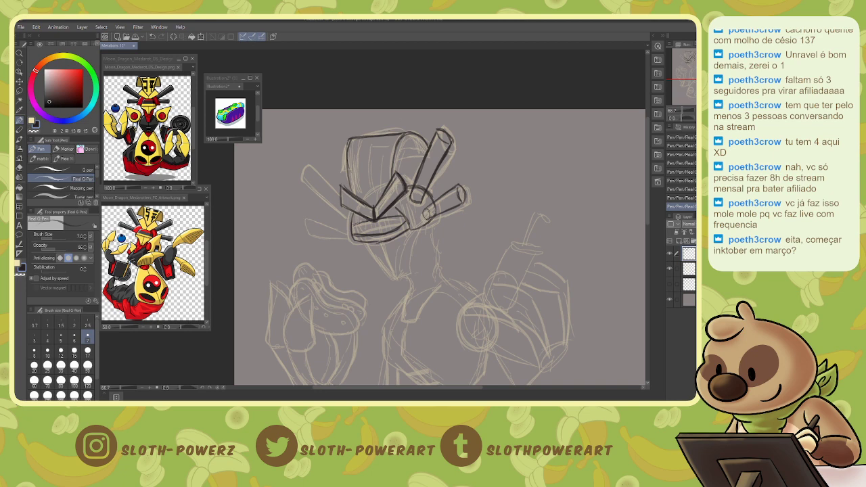
{"action": "mouse_move", "coordinate": [398, 150]}
{"action": "left_mouse_down"}
{"action": "mouse_move", "coordinate": [422, 156]}
{"action": "mouse_move", "coordinate": [391, 173]}
{"action": "left_mouse_up"}
{"action": "left_click_drag", "start_coordinate": [402, 133], "coordinate": [389, 175]}
{"action": "mouse_move", "coordinate": [349, 149]}
{"action": "left_mouse_down"}
{"action": "mouse_move", "coordinate": [353, 195]}
{"action": "mouse_move", "coordinate": [350, 165]}
{"action": "left_mouse_up"}
{"action": "left_click_drag", "start_coordinate": [413, 203], "coordinate": [406, 222]}
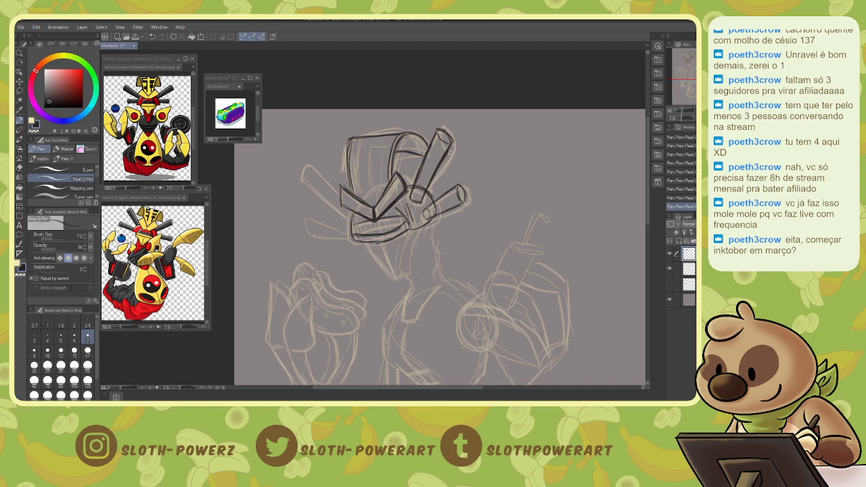
Draw the two tubes on the far side of the head and the helmet edge connecting them.
{"action": "mouse_move", "coordinate": [351, 219]}
{"action": "left_mouse_down"}
{"action": "mouse_move", "coordinate": [318, 192]}
{"action": "mouse_move", "coordinate": [334, 207]}
{"action": "left_mouse_up"}
{"action": "mouse_move", "coordinate": [315, 169]}
{"action": "left_mouse_down"}
{"action": "mouse_move", "coordinate": [309, 181]}
{"action": "mouse_move", "coordinate": [334, 188]}
{"action": "mouse_move", "coordinate": [339, 194]}
{"action": "mouse_move", "coordinate": [307, 176]}
{"action": "mouse_move", "coordinate": [349, 219]}
{"action": "mouse_move", "coordinate": [318, 247]}
{"action": "mouse_move", "coordinate": [354, 237]}
{"action": "mouse_move", "coordinate": [318, 241]}
{"action": "mouse_move", "coordinate": [328, 248]}
{"action": "left_mouse_up"}
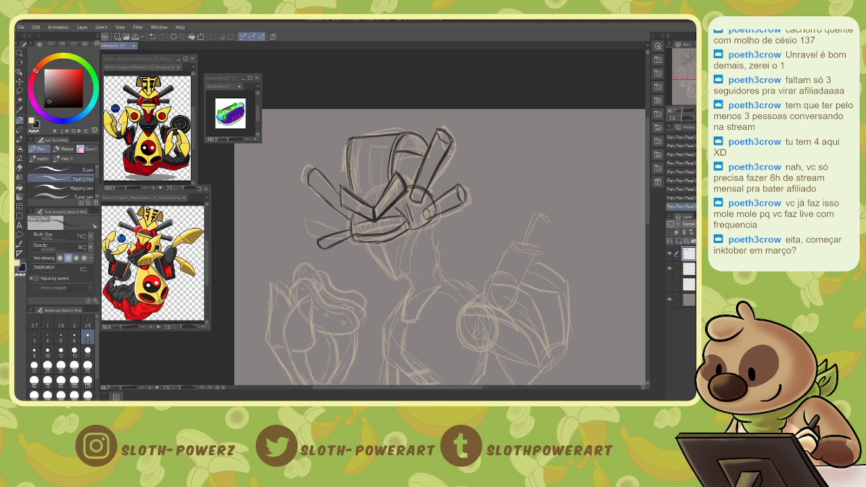
{"action": "left_click_drag", "start_coordinate": [349, 211], "coordinate": [348, 238]}
Reduce the Hard eraser to size 17 and erase the overlapping lines where the lower far-side tube meets the visor.
{"action": "key", "text": "e"}
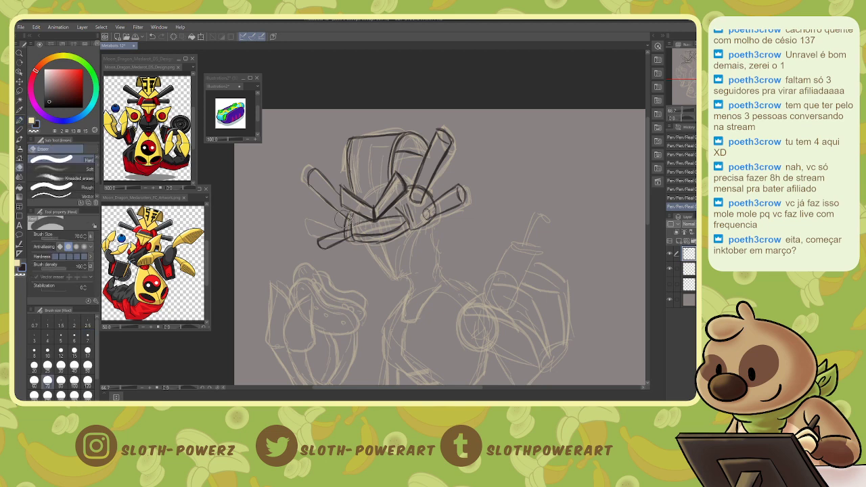
{"action": "key", "text": "bracketleft"}
{"action": "key", "text": "bracketleft"}
{"action": "key", "text": "bracketleft"}
{"action": "key", "text": "bracketleft"}
{"action": "key", "text": "bracketleft"}
{"action": "key", "text": "bracketleft"}
{"action": "key", "text": "bracketleft"}
{"action": "left_click_drag", "start_coordinate": [349, 217], "coordinate": [349, 235]}
{"action": "mouse_move", "coordinate": [348, 228]}
{"action": "left_mouse_down"}
{"action": "mouse_move", "coordinate": [349, 237]}
{"action": "mouse_move", "coordinate": [347, 226]}
{"action": "left_mouse_up"}
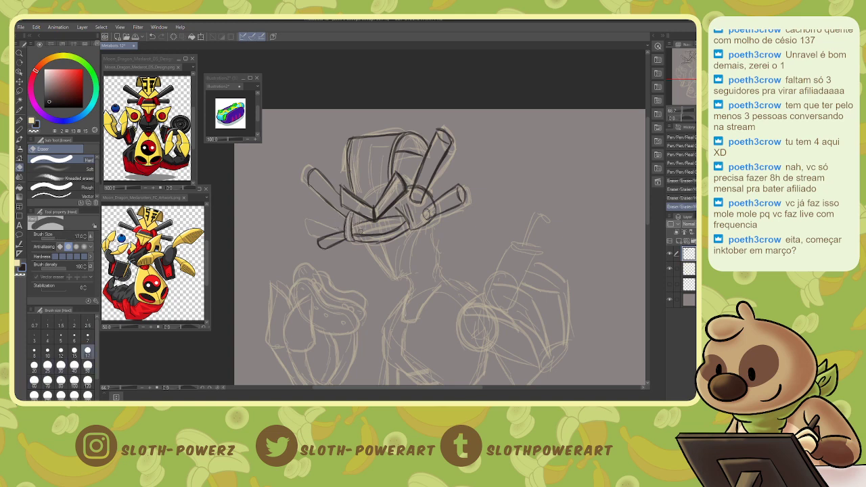
Draw the pointed jaw plate below the visor with the pen, including its inner contour.
{"action": "key", "text": "p"}
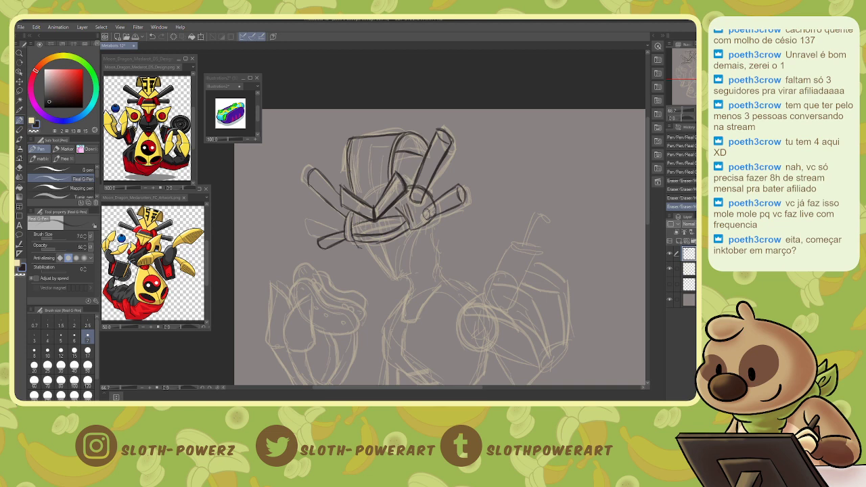
{"action": "mouse_move", "coordinate": [365, 251]}
{"action": "left_mouse_down"}
{"action": "mouse_move", "coordinate": [389, 281]}
{"action": "mouse_move", "coordinate": [417, 238]}
{"action": "mouse_move", "coordinate": [402, 278]}
{"action": "mouse_move", "coordinate": [390, 281]}
{"action": "left_mouse_up"}
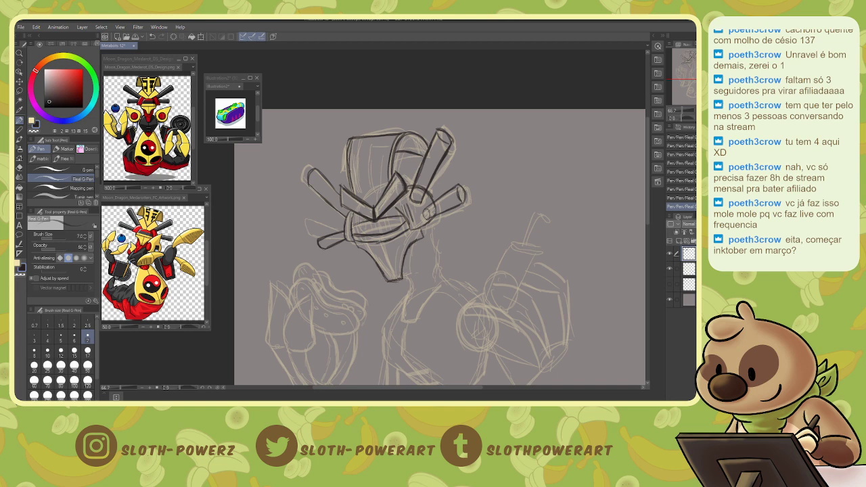
{"action": "left_click_drag", "start_coordinate": [359, 247], "coordinate": [388, 273]}
Line the back of the head, the wrinkled neck and the pointed collar beneath it.
{"action": "mouse_move", "coordinate": [428, 223]}
{"action": "left_mouse_down"}
{"action": "mouse_move", "coordinate": [439, 216]}
{"action": "mouse_move", "coordinate": [430, 214]}
{"action": "mouse_move", "coordinate": [437, 259]}
{"action": "left_mouse_up"}
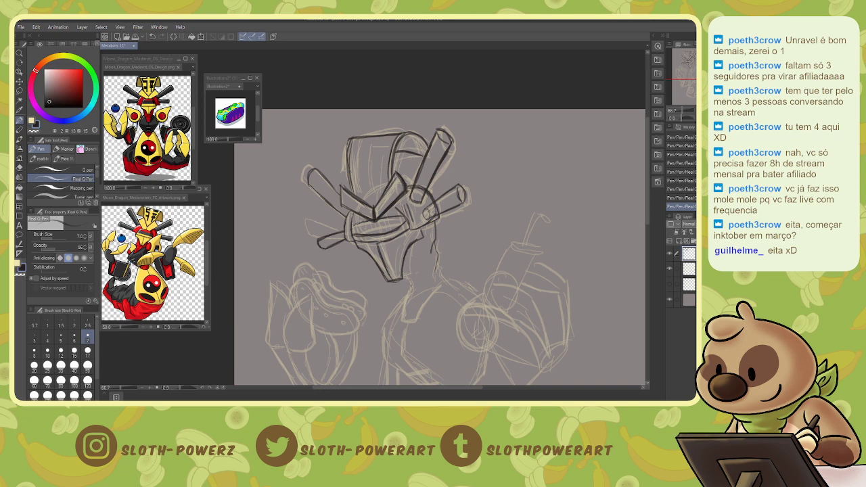
{"action": "left_click_drag", "start_coordinate": [410, 276], "coordinate": [403, 284]}
{"action": "mouse_move", "coordinate": [405, 299]}
{"action": "left_mouse_down"}
{"action": "mouse_move", "coordinate": [404, 321]}
{"action": "mouse_move", "coordinate": [416, 322]}
{"action": "mouse_move", "coordinate": [443, 284]}
{"action": "mouse_move", "coordinate": [424, 250]}
{"action": "left_mouse_up"}
{"action": "mouse_move", "coordinate": [423, 291]}
{"action": "left_mouse_down"}
{"action": "mouse_move", "coordinate": [410, 300]}
{"action": "mouse_move", "coordinate": [437, 226]}
{"action": "left_mouse_up"}
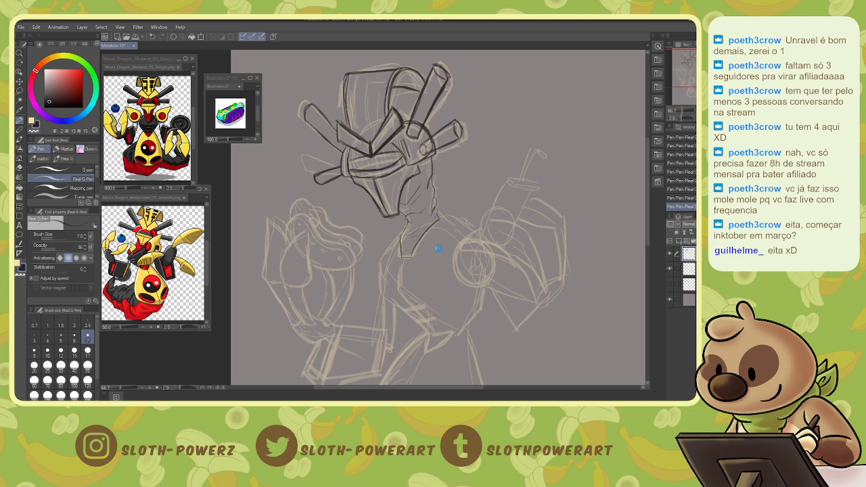
Draw the outer contour of the chest from the collar down to the waist, with the line crossing the lower chest.
{"action": "left_click_drag", "start_coordinate": [440, 270], "coordinate": [416, 243]}
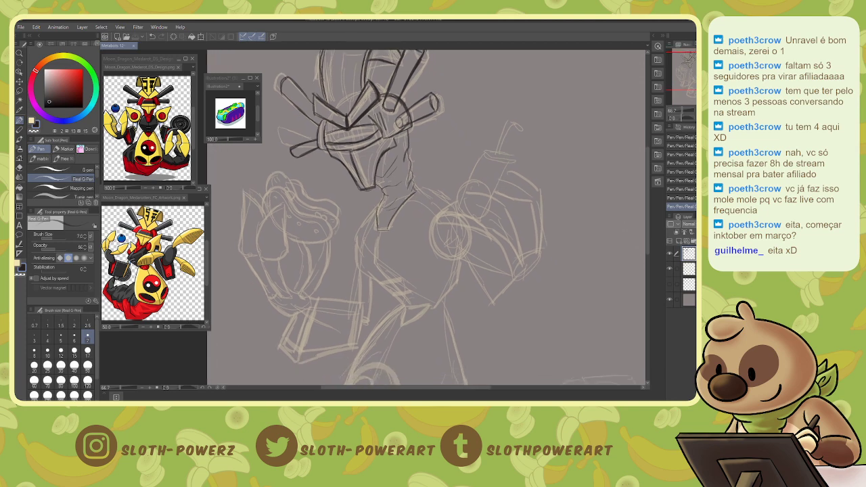
{"action": "mouse_move", "coordinate": [381, 203]}
{"action": "left_mouse_down"}
{"action": "mouse_move", "coordinate": [364, 266]}
{"action": "mouse_move", "coordinate": [359, 261]}
{"action": "mouse_move", "coordinate": [397, 304]}
{"action": "left_mouse_up"}
{"action": "left_click_drag", "start_coordinate": [360, 262], "coordinate": [409, 267]}
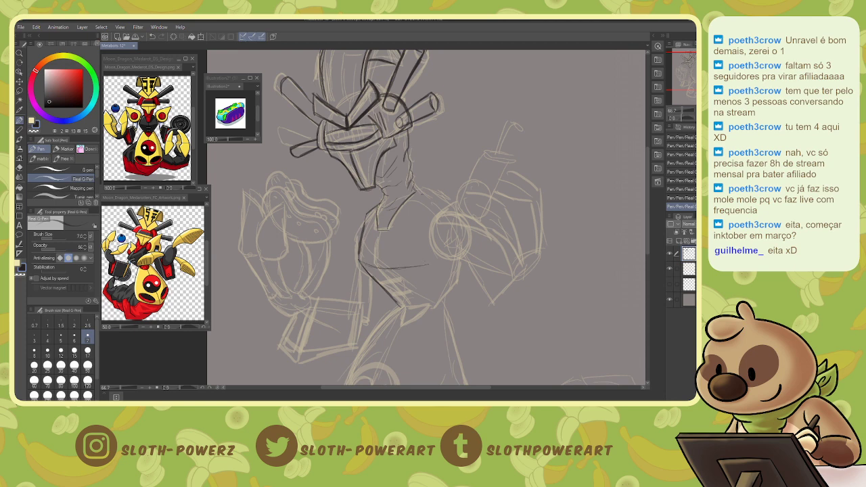
{"action": "left_click_drag", "start_coordinate": [416, 190], "coordinate": [450, 205]}
{"action": "mouse_move", "coordinate": [397, 303]}
{"action": "left_mouse_down"}
{"action": "mouse_move", "coordinate": [419, 308]}
{"action": "mouse_move", "coordinate": [453, 295]}
{"action": "left_mouse_up"}
{"action": "mouse_move", "coordinate": [451, 205]}
{"action": "left_mouse_down"}
{"action": "mouse_move", "coordinate": [463, 228]}
{"action": "mouse_move", "coordinate": [455, 290]}
{"action": "left_mouse_up"}
{"action": "left_click_drag", "start_coordinate": [460, 260], "coordinate": [456, 281]}
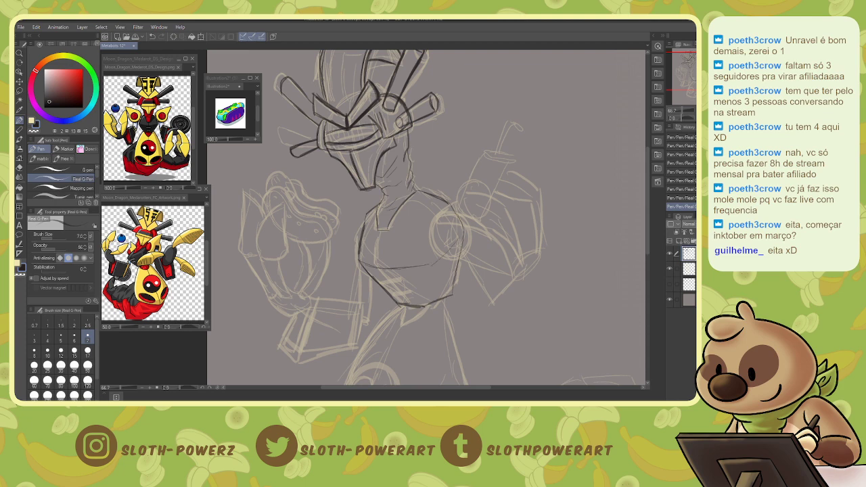
Add the chest's inner plate edge and strengthen the collar and upper chest contours.
{"action": "left_click_drag", "start_coordinate": [462, 233], "coordinate": [452, 244]}
{"action": "mouse_move", "coordinate": [380, 230]}
{"action": "left_mouse_down"}
{"action": "mouse_move", "coordinate": [378, 267]}
{"action": "mouse_move", "coordinate": [399, 299]}
{"action": "left_mouse_up"}
{"action": "left_click_drag", "start_coordinate": [383, 232], "coordinate": [379, 258]}
{"action": "left_click_drag", "start_coordinate": [381, 204], "coordinate": [378, 228]}
{"action": "mouse_move", "coordinate": [378, 211]}
{"action": "left_mouse_down"}
{"action": "mouse_move", "coordinate": [378, 232]}
{"action": "mouse_move", "coordinate": [386, 232]}
{"action": "left_mouse_up"}
{"action": "mouse_move", "coordinate": [403, 201]}
{"action": "left_mouse_down"}
{"action": "mouse_move", "coordinate": [387, 228]}
{"action": "mouse_move", "coordinate": [366, 215]}
{"action": "mouse_move", "coordinate": [359, 243]}
{"action": "left_mouse_up"}
{"action": "left_click_drag", "start_coordinate": [366, 213], "coordinate": [362, 232]}
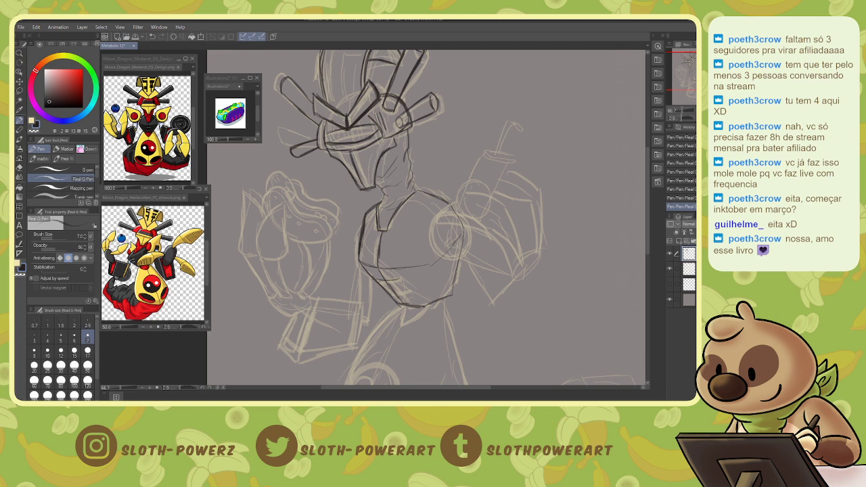
Draw the stripes on the lower chest, erase their stray ends, and line the round shoulder joint on the hot dog side.
{"action": "left_click_drag", "start_coordinate": [379, 283], "coordinate": [397, 281]}
{"action": "key", "text": "e"}
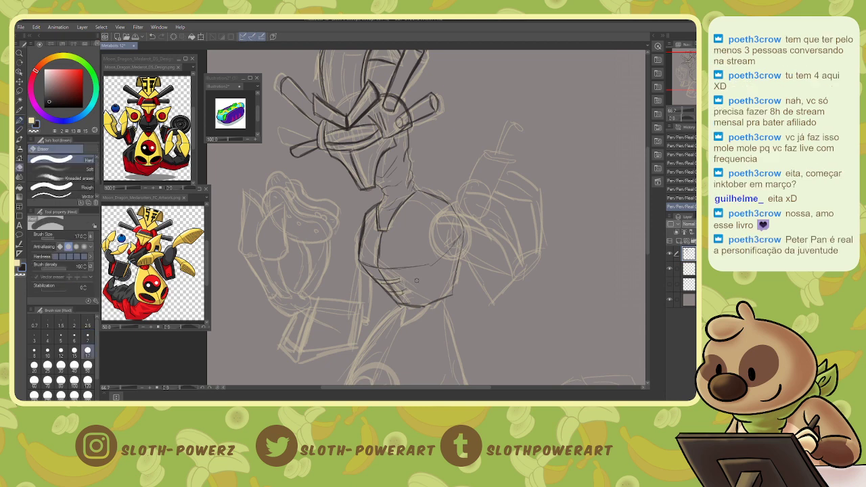
{"action": "mouse_move", "coordinate": [404, 284]}
{"action": "left_mouse_down"}
{"action": "mouse_move", "coordinate": [403, 303]}
{"action": "mouse_move", "coordinate": [386, 281]}
{"action": "mouse_move", "coordinate": [399, 281]}
{"action": "left_mouse_up"}
{"action": "key", "text": "p"}
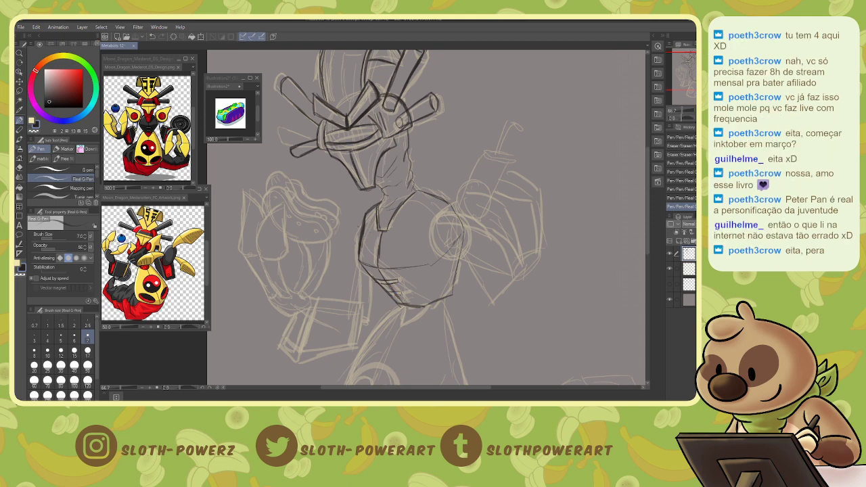
{"action": "mouse_move", "coordinate": [359, 217]}
{"action": "left_mouse_down"}
{"action": "mouse_move", "coordinate": [346, 247]}
{"action": "mouse_move", "coordinate": [359, 254]}
{"action": "mouse_move", "coordinate": [346, 248]}
{"action": "mouse_move", "coordinate": [345, 230]}
{"action": "mouse_move", "coordinate": [348, 250]}
{"action": "left_mouse_up"}
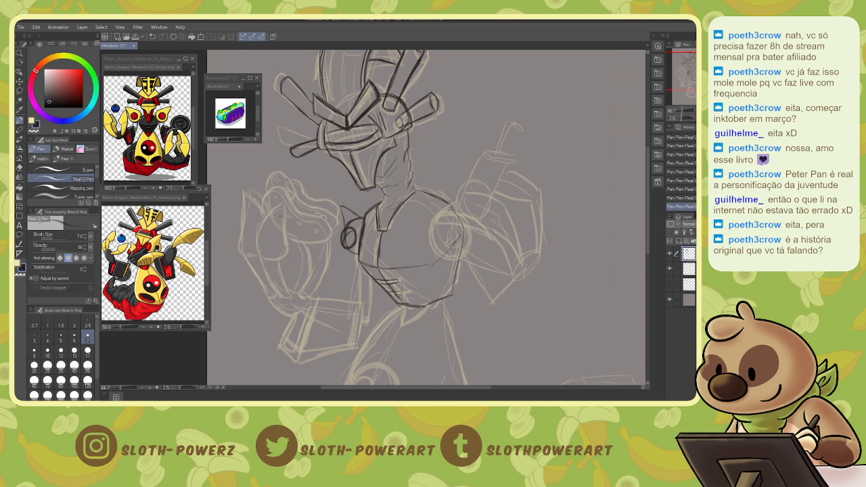
Line the claw fingers gripping the hot dog and the rounded outline of the hot dog behind them.
{"action": "mouse_move", "coordinate": [285, 249]}
{"action": "left_mouse_down"}
{"action": "mouse_move", "coordinate": [281, 203]}
{"action": "mouse_move", "coordinate": [262, 217]}
{"action": "mouse_move", "coordinate": [256, 245]}
{"action": "mouse_move", "coordinate": [280, 298]}
{"action": "mouse_move", "coordinate": [285, 251]}
{"action": "mouse_move", "coordinate": [282, 298]}
{"action": "mouse_move", "coordinate": [257, 242]}
{"action": "left_mouse_up"}
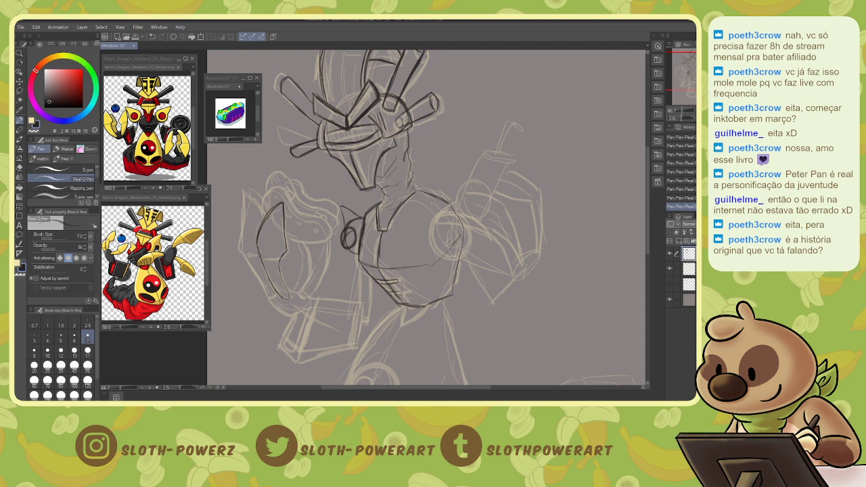
{"action": "left_click_drag", "start_coordinate": [260, 255], "coordinate": [279, 259]}
{"action": "left_click_drag", "start_coordinate": [264, 268], "coordinate": [278, 292]}
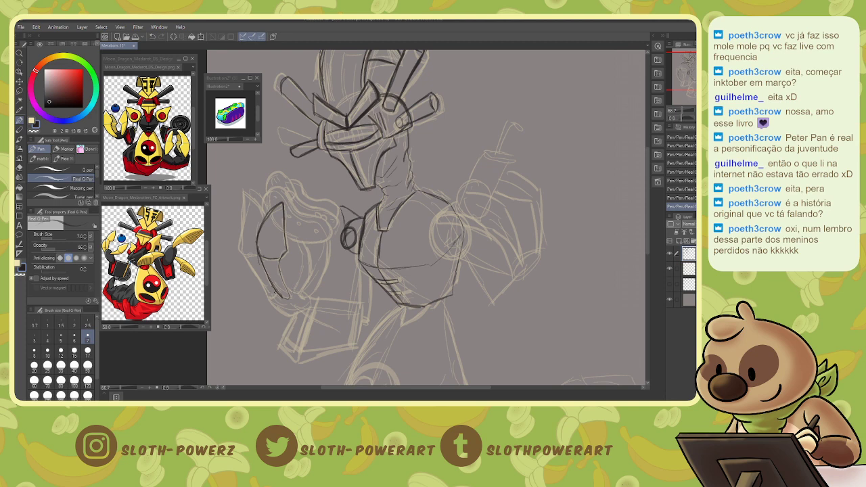
{"action": "mouse_move", "coordinate": [276, 287]}
{"action": "left_mouse_down"}
{"action": "mouse_move", "coordinate": [264, 297]}
{"action": "mouse_move", "coordinate": [253, 264]}
{"action": "mouse_move", "coordinate": [254, 196]}
{"action": "mouse_move", "coordinate": [247, 222]}
{"action": "left_mouse_up"}
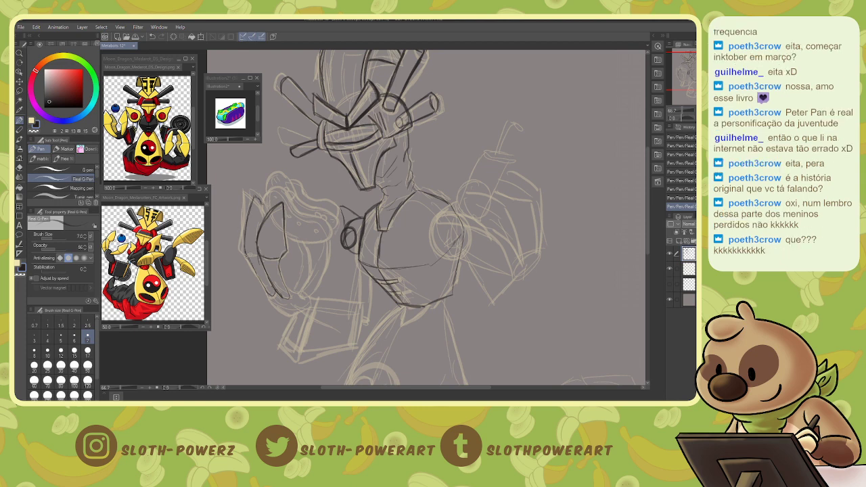
{"action": "mouse_move", "coordinate": [257, 253]}
{"action": "left_mouse_down"}
{"action": "mouse_move", "coordinate": [244, 235]}
{"action": "mouse_move", "coordinate": [251, 202]}
{"action": "mouse_move", "coordinate": [271, 191]}
{"action": "mouse_move", "coordinate": [264, 217]}
{"action": "left_mouse_up"}
{"action": "left_click_drag", "start_coordinate": [291, 245], "coordinate": [320, 242]}
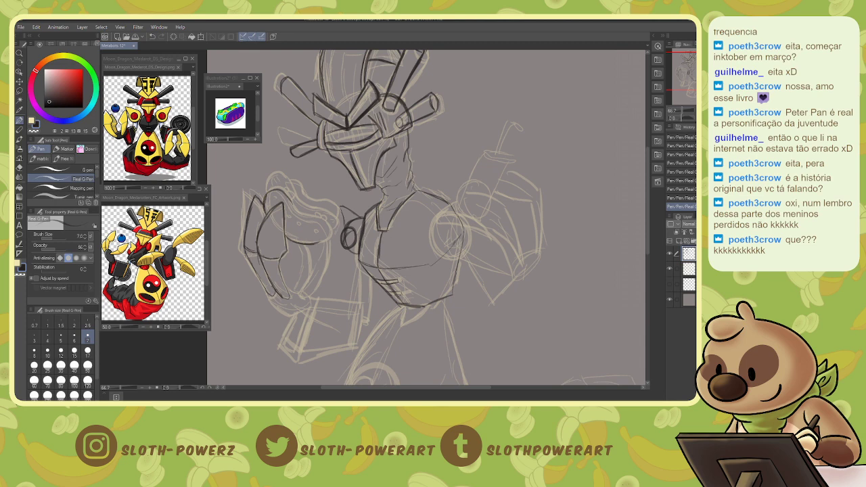
{"action": "mouse_move", "coordinate": [284, 192]}
{"action": "left_mouse_down"}
{"action": "mouse_move", "coordinate": [331, 231]}
{"action": "mouse_move", "coordinate": [315, 243]}
{"action": "mouse_move", "coordinate": [327, 234]}
{"action": "left_mouse_up"}
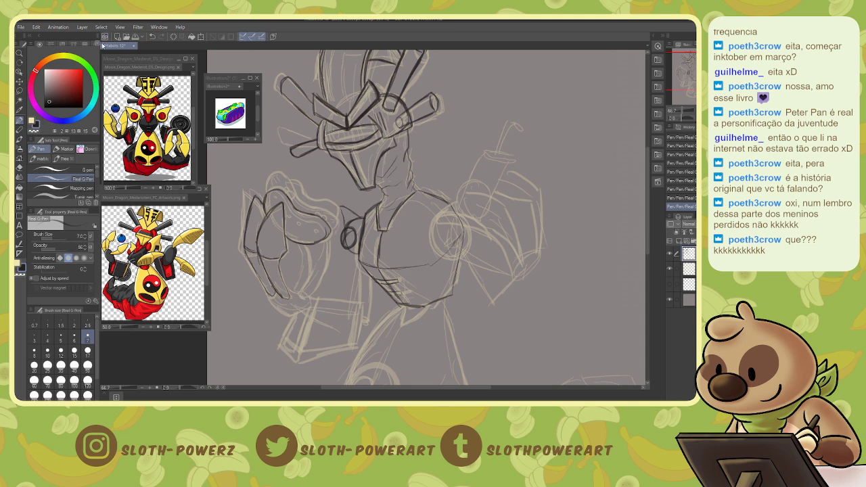
Create a new canvas from the book page image in the clipboard and detach it into a floating window.
{"action": "left_click", "coordinate": [148, 65]}
{"action": "left_click", "coordinate": [21, 28]}
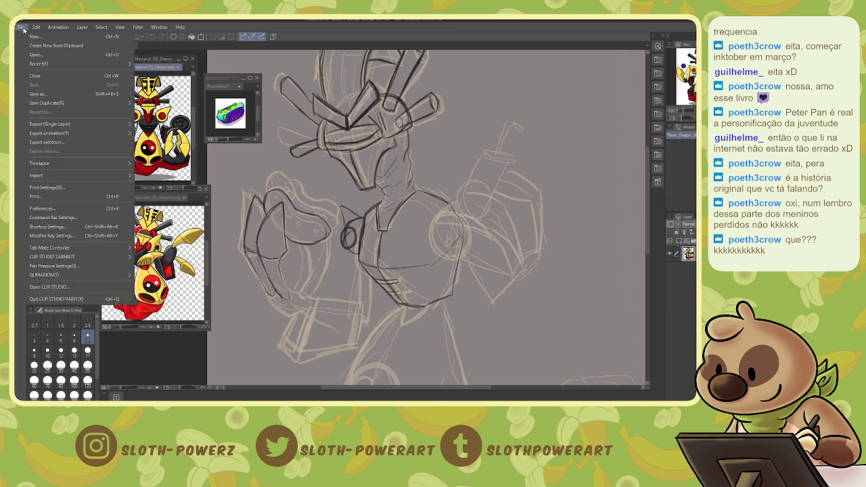
{"action": "left_click", "coordinate": [47, 45]}
{"action": "left_click_drag", "start_coordinate": [149, 67], "coordinate": [299, 190]}
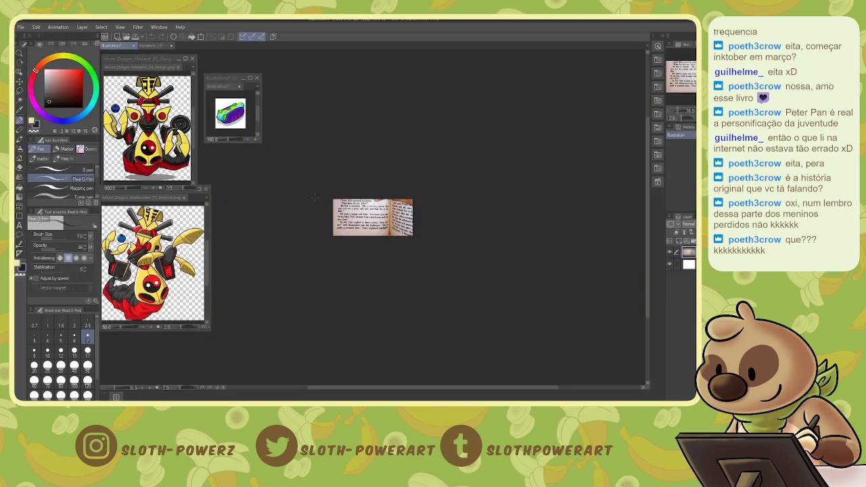
{"action": "left_click_drag", "start_coordinate": [126, 46], "coordinate": [319, 126]}
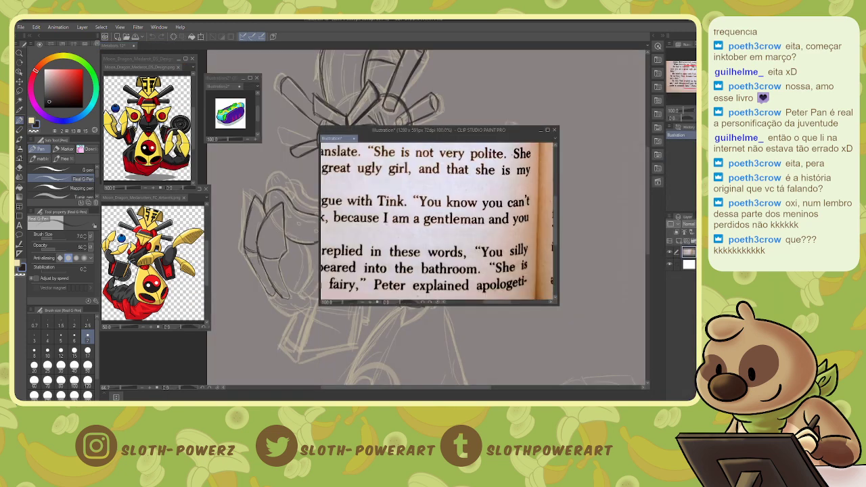
Zoom the book page out to 50%, shrink its window around the text and place it over the lower reference image.
{"action": "key", "text": "ctrl+minus"}
{"action": "key", "text": "ctrl+minus"}
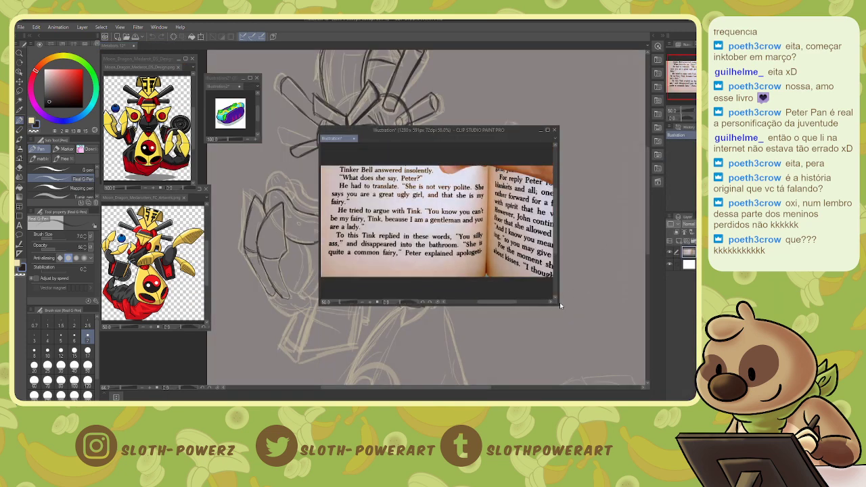
{"action": "left_click_drag", "start_coordinate": [560, 302], "coordinate": [482, 267]}
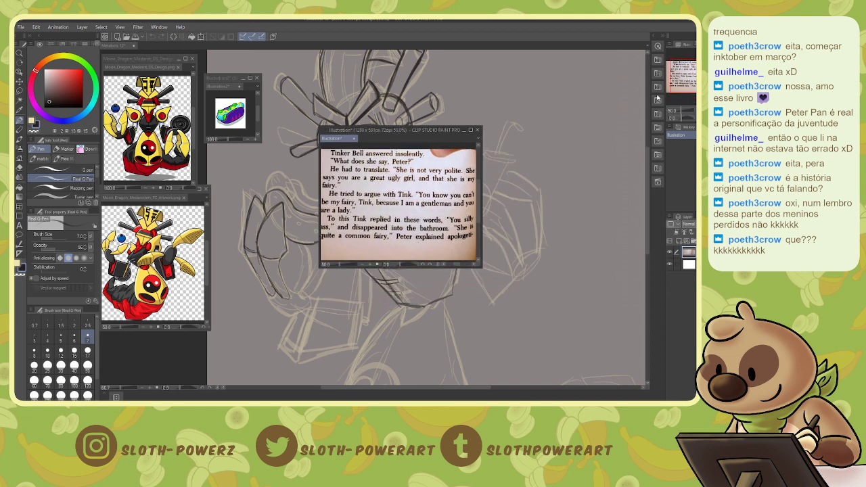
{"action": "left_click_drag", "start_coordinate": [481, 210], "coordinate": [493, 209]}
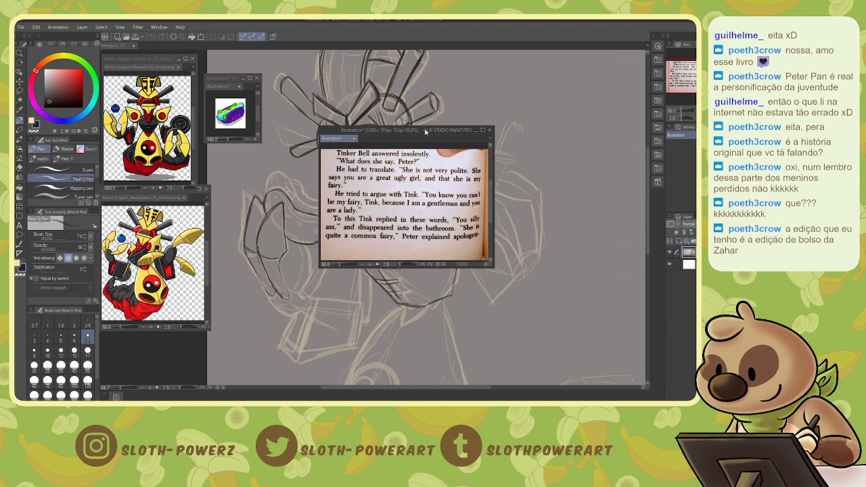
{"action": "mouse_move", "coordinate": [424, 129]}
{"action": "left_mouse_down"}
{"action": "mouse_move", "coordinate": [363, 153]}
{"action": "mouse_move", "coordinate": [217, 245]}
{"action": "mouse_move", "coordinate": [167, 245]}
{"action": "left_mouse_up"}
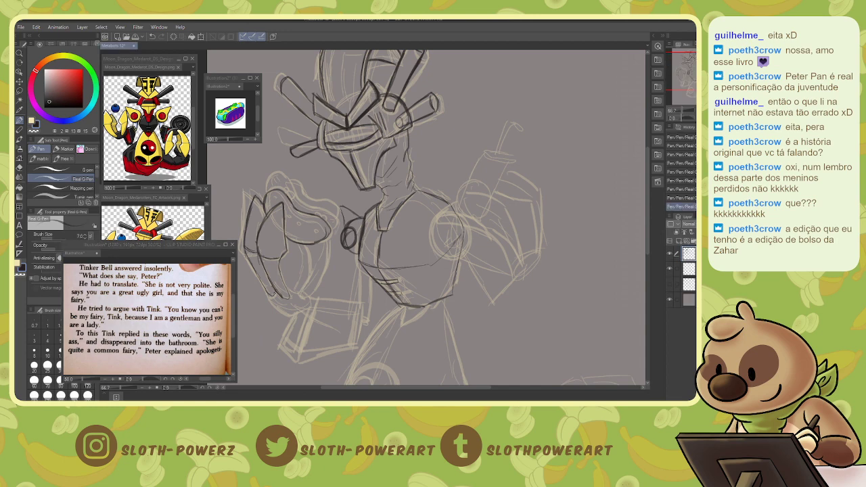
Line the rounded wrist joint below the claw hand and the bun and filling outlines of the hot dog.
{"action": "mouse_move", "coordinate": [269, 295]}
{"action": "left_mouse_down"}
{"action": "mouse_move", "coordinate": [300, 313]}
{"action": "mouse_move", "coordinate": [281, 311]}
{"action": "mouse_move", "coordinate": [302, 289]}
{"action": "mouse_move", "coordinate": [312, 312]}
{"action": "mouse_move", "coordinate": [314, 304]}
{"action": "left_mouse_up"}
{"action": "mouse_move", "coordinate": [263, 197]}
{"action": "left_mouse_down"}
{"action": "mouse_move", "coordinate": [270, 177]}
{"action": "mouse_move", "coordinate": [283, 175]}
{"action": "mouse_move", "coordinate": [296, 197]}
{"action": "mouse_move", "coordinate": [337, 222]}
{"action": "mouse_move", "coordinate": [300, 202]}
{"action": "mouse_move", "coordinate": [279, 178]}
{"action": "mouse_move", "coordinate": [261, 192]}
{"action": "left_mouse_up"}
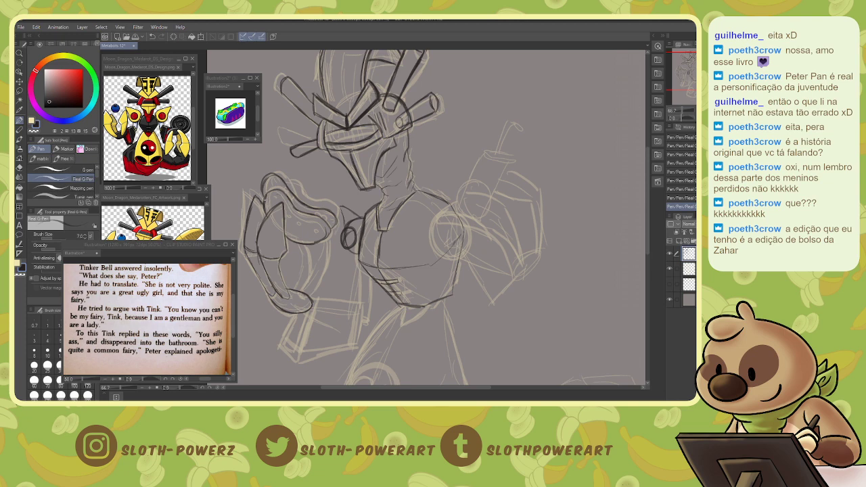
{"action": "left_click_drag", "start_coordinate": [281, 195], "coordinate": [325, 235]}
Close the book page canvas without saving and return to the Moon Dragon drawing.
{"action": "left_click", "coordinate": [96, 254]}
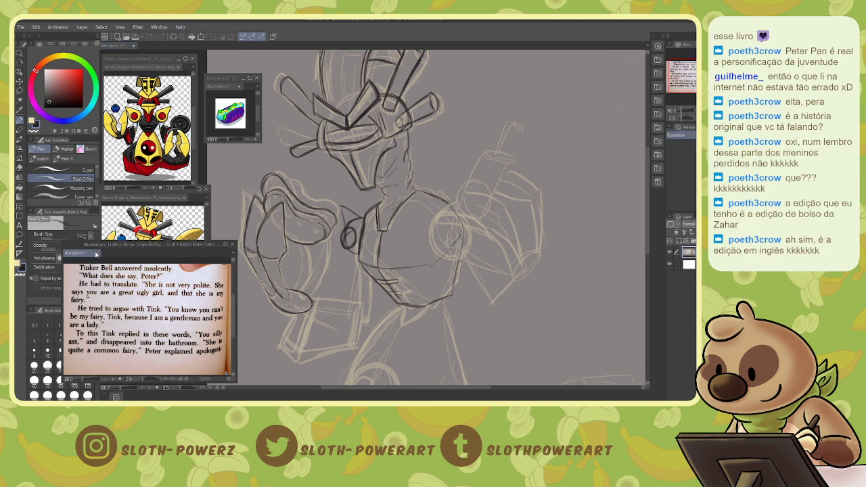
{"action": "left_click", "coordinate": [96, 254]}
{"action": "left_click", "coordinate": [383, 162]}
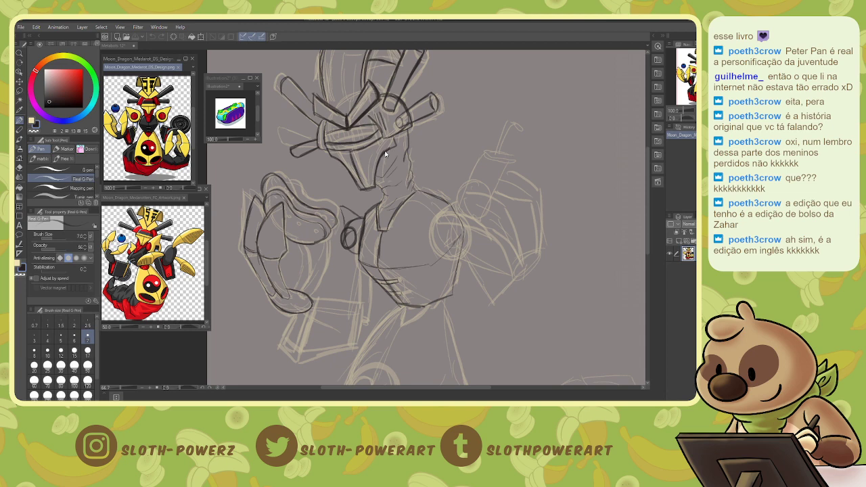
{"action": "left_click", "coordinate": [316, 284]}
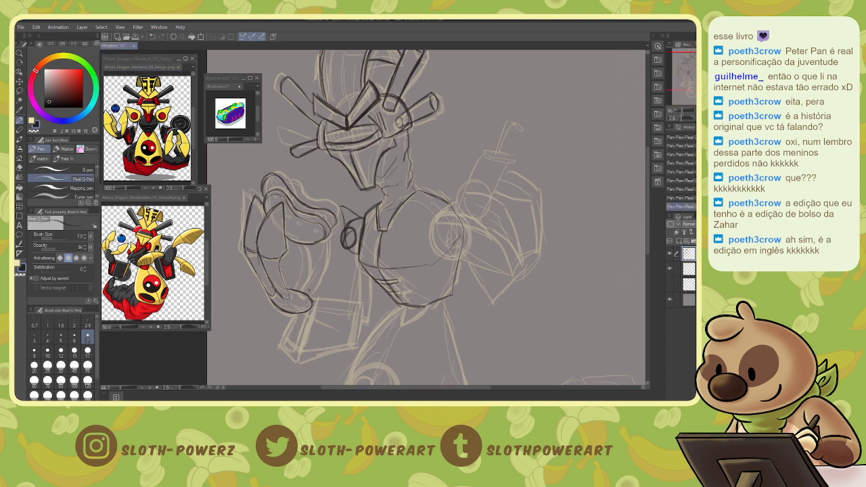
Add the spots and inner contours to the hot dog, and line the palm's inner curve with the small block beneath the bun.
{"action": "left_click_drag", "start_coordinate": [312, 295], "coordinate": [329, 246]}
{"action": "mouse_move", "coordinate": [298, 188]}
{"action": "left_mouse_down"}
{"action": "mouse_move", "coordinate": [334, 211]}
{"action": "mouse_move", "coordinate": [284, 177]}
{"action": "left_mouse_up"}
{"action": "left_click_drag", "start_coordinate": [279, 196], "coordinate": [323, 242]}
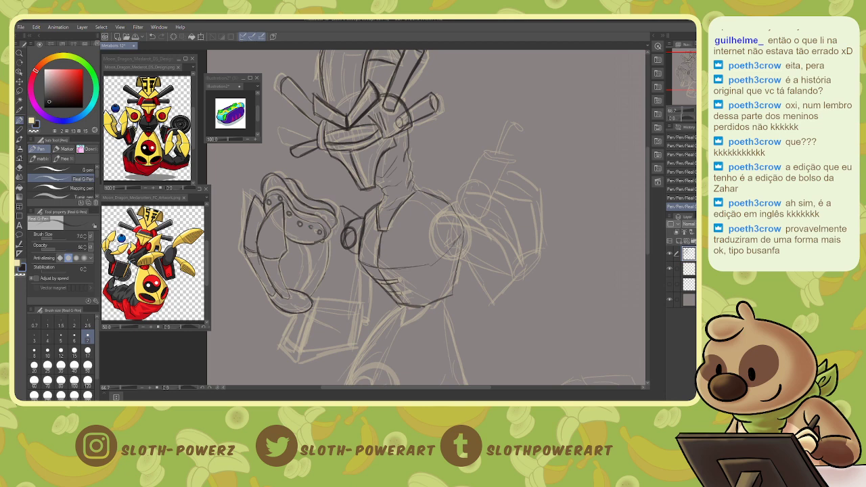
{"action": "left_click_drag", "start_coordinate": [262, 203], "coordinate": [267, 213]}
{"action": "mouse_move", "coordinate": [300, 295]}
{"action": "left_mouse_down"}
{"action": "mouse_move", "coordinate": [306, 248]}
{"action": "mouse_move", "coordinate": [328, 238]}
{"action": "mouse_move", "coordinate": [324, 253]}
{"action": "mouse_move", "coordinate": [328, 245]}
{"action": "left_mouse_up"}
{"action": "mouse_move", "coordinate": [305, 255]}
{"action": "left_mouse_down"}
{"action": "mouse_move", "coordinate": [323, 252]}
{"action": "mouse_move", "coordinate": [319, 245]}
{"action": "left_mouse_up"}
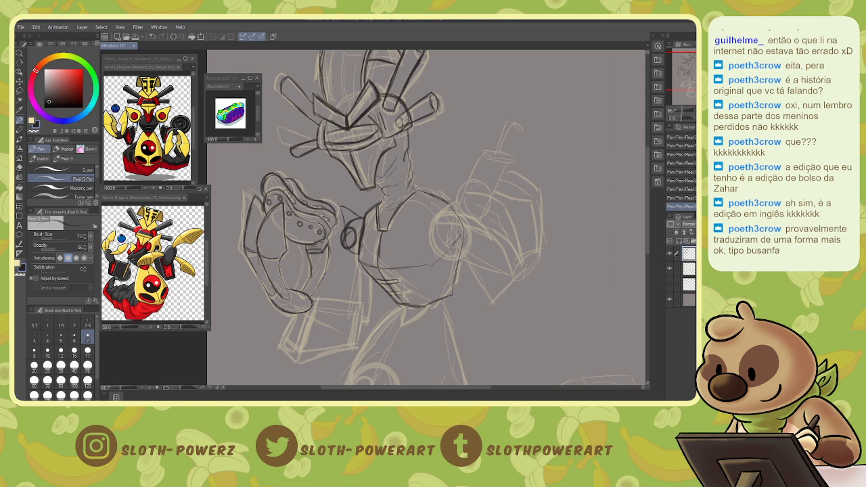
Line the narrow end panel and upper edge of the forearm below the hot dog hand, and erase the overshooting ends.
{"action": "mouse_move", "coordinate": [311, 278]}
{"action": "left_mouse_down"}
{"action": "mouse_move", "coordinate": [304, 291]}
{"action": "mouse_move", "coordinate": [326, 270]}
{"action": "left_mouse_up"}
{"action": "mouse_move", "coordinate": [311, 297]}
{"action": "left_mouse_down"}
{"action": "mouse_move", "coordinate": [295, 332]}
{"action": "mouse_move", "coordinate": [291, 355]}
{"action": "left_mouse_up"}
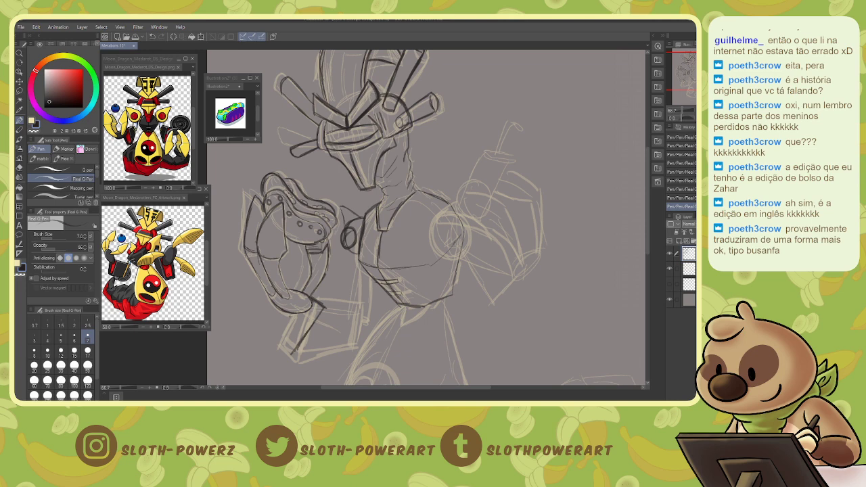
{"action": "mouse_move", "coordinate": [289, 314]}
{"action": "left_mouse_down"}
{"action": "mouse_move", "coordinate": [282, 345]}
{"action": "mouse_move", "coordinate": [291, 355]}
{"action": "left_mouse_up"}
{"action": "mouse_move", "coordinate": [289, 312]}
{"action": "left_mouse_down"}
{"action": "mouse_move", "coordinate": [279, 346]}
{"action": "mouse_move", "coordinate": [293, 353]}
{"action": "left_mouse_up"}
{"action": "mouse_move", "coordinate": [324, 309]}
{"action": "left_mouse_down"}
{"action": "mouse_move", "coordinate": [358, 310]}
{"action": "mouse_move", "coordinate": [351, 301]}
{"action": "mouse_move", "coordinate": [370, 309]}
{"action": "left_mouse_up"}
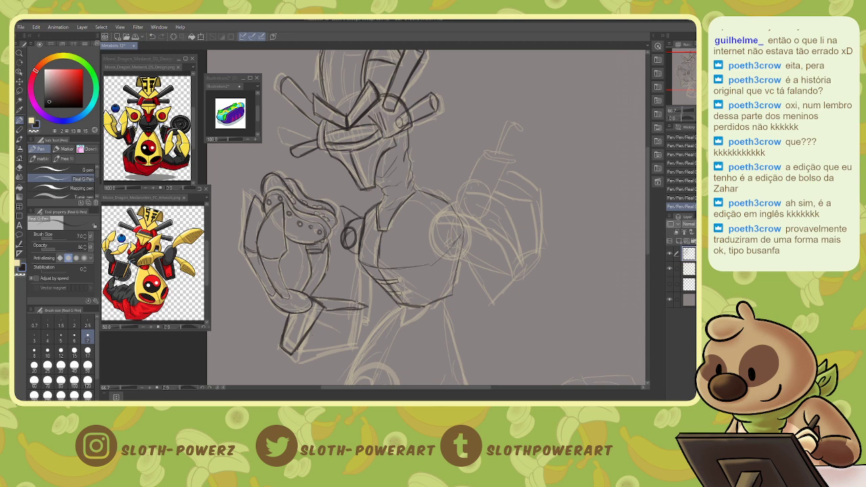
{"action": "left_click_drag", "start_coordinate": [346, 300], "coordinate": [368, 310]}
{"action": "key", "text": "e"}
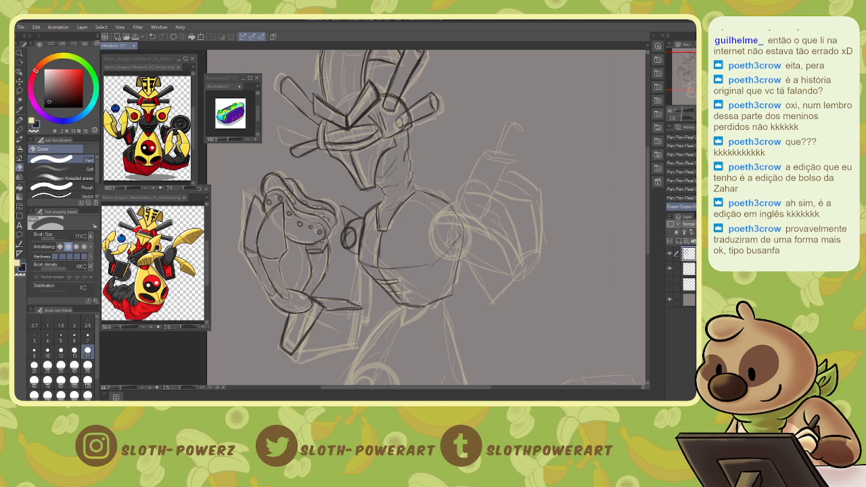
{"action": "key", "text": "p"}
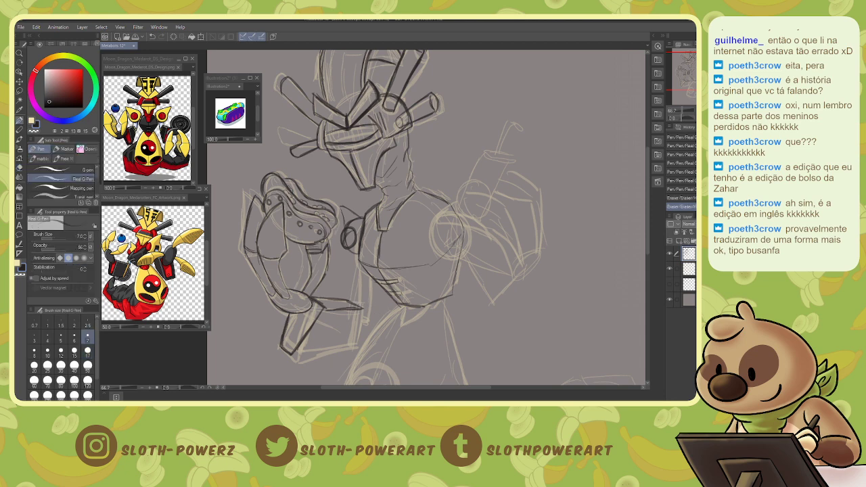
Close the forearm box with its lower and rear edges, detail the end panel with an inner line and small bolt, and save.
{"action": "left_click_drag", "start_coordinate": [300, 356], "coordinate": [331, 347]}
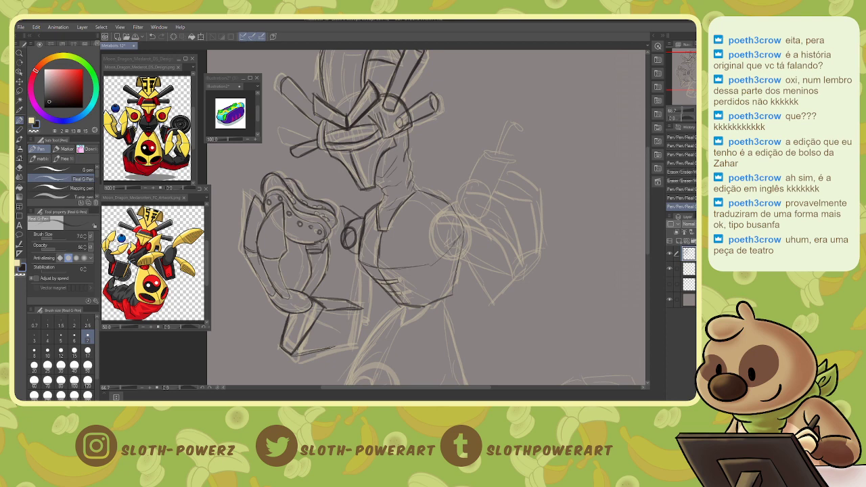
{"action": "left_click_drag", "start_coordinate": [361, 311], "coordinate": [342, 342]}
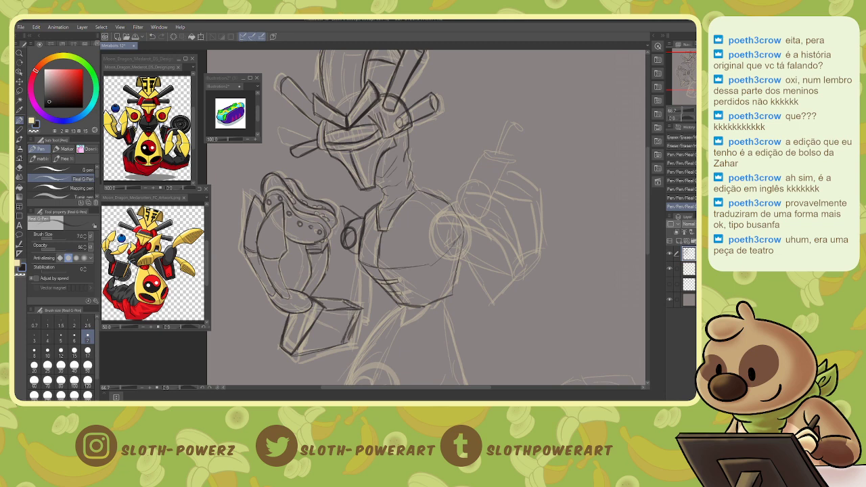
{"action": "left_click_drag", "start_coordinate": [358, 317], "coordinate": [344, 341]}
{"action": "mouse_move", "coordinate": [293, 316]}
{"action": "left_mouse_down"}
{"action": "mouse_move", "coordinate": [291, 347]}
{"action": "mouse_move", "coordinate": [308, 325]}
{"action": "left_mouse_up"}
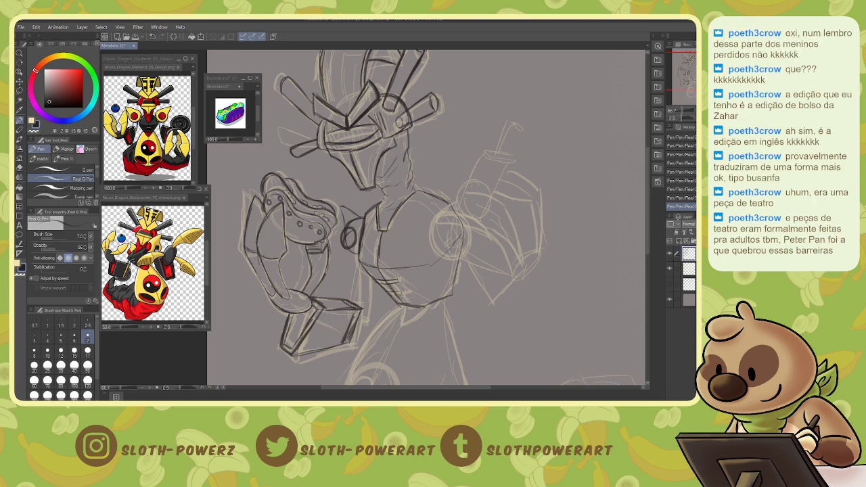
{"action": "left_click_drag", "start_coordinate": [298, 315], "coordinate": [292, 332]}
{"action": "left_click_drag", "start_coordinate": [295, 334], "coordinate": [295, 342]}
{"action": "key", "text": "ctrl+s"}
Line the upper arm between the hot dog side shoulder and the forearm, and erase its lines overlapping the chest.
{"action": "mouse_move", "coordinate": [355, 255]}
{"action": "left_mouse_down"}
{"action": "mouse_move", "coordinate": [353, 281]}
{"action": "mouse_move", "coordinate": [368, 301]}
{"action": "mouse_move", "coordinate": [359, 284]}
{"action": "left_mouse_up"}
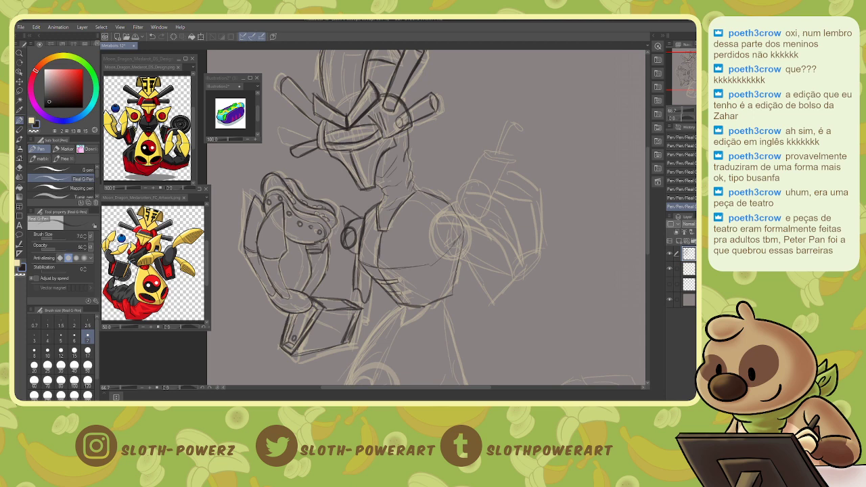
{"action": "mouse_move", "coordinate": [359, 233]}
{"action": "left_mouse_down"}
{"action": "mouse_move", "coordinate": [369, 276]}
{"action": "mouse_move", "coordinate": [354, 260]}
{"action": "mouse_move", "coordinate": [365, 218]}
{"action": "left_mouse_up"}
{"action": "key", "text": "e"}
{"action": "left_click_drag", "start_coordinate": [360, 254], "coordinate": [362, 267]}
{"action": "key", "text": "p"}
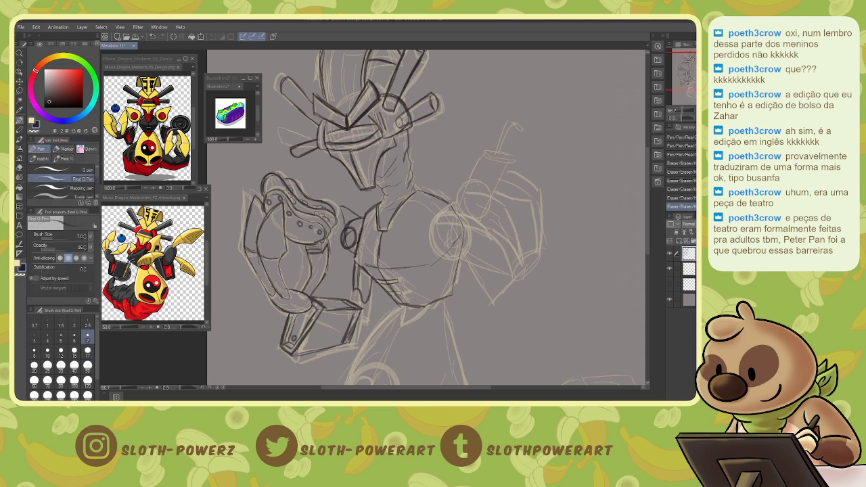
Redraw the chest's side edge beside the hot dog arm, and clean up the lines where the shoulder meets the chest.
{"action": "left_click_drag", "start_coordinate": [358, 251], "coordinate": [355, 260]}
{"action": "left_click_drag", "start_coordinate": [355, 260], "coordinate": [386, 293]}
{"action": "mouse_move", "coordinate": [355, 260]}
{"action": "left_mouse_down"}
{"action": "mouse_move", "coordinate": [372, 266]}
{"action": "mouse_move", "coordinate": [359, 254]}
{"action": "left_mouse_up"}
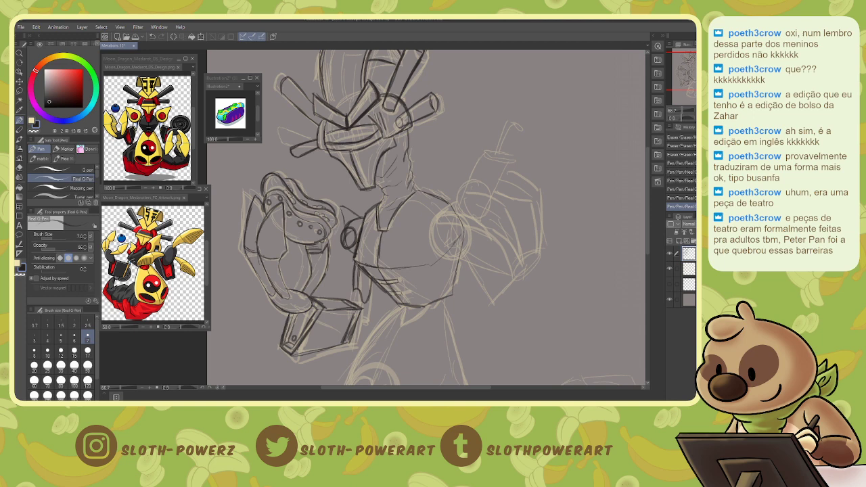
{"action": "mouse_move", "coordinate": [360, 218]}
{"action": "left_mouse_down"}
{"action": "mouse_move", "coordinate": [363, 247]}
{"action": "mouse_move", "coordinate": [356, 245]}
{"action": "left_mouse_up"}
{"action": "key", "text": "e"}
{"action": "key", "text": "p"}
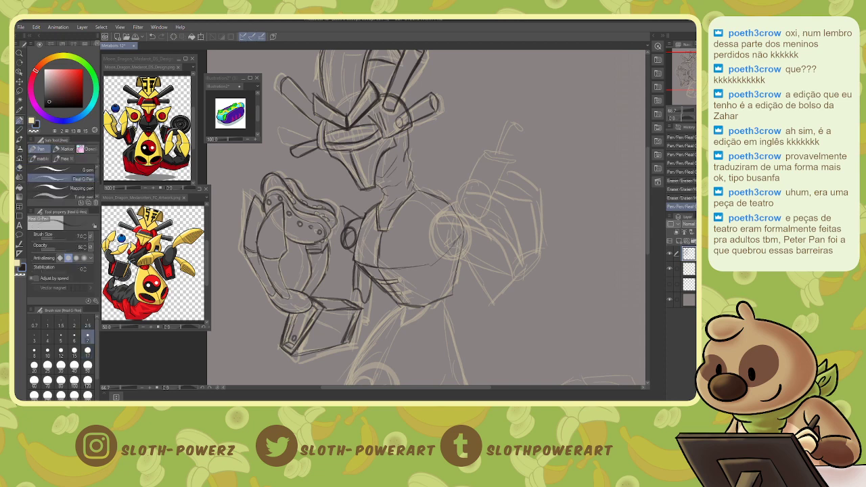
{"action": "left_click_drag", "start_coordinate": [364, 214], "coordinate": [377, 203]}
{"action": "mouse_move", "coordinate": [342, 228]}
{"action": "left_mouse_down"}
{"action": "mouse_move", "coordinate": [344, 209]}
{"action": "mouse_move", "coordinate": [360, 211]}
{"action": "left_mouse_up"}
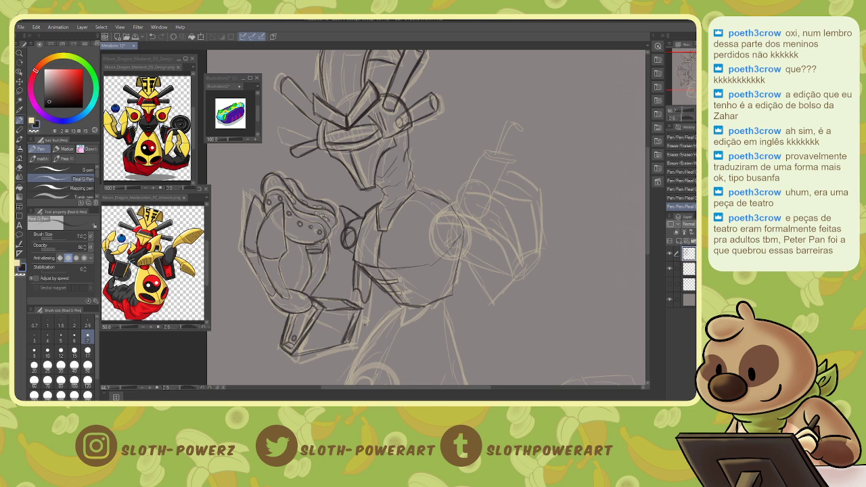
Lasso the lined hot dog hand and forearm, move them slightly upward, and clear the selection.
{"action": "key", "text": "m"}
{"action": "mouse_move", "coordinate": [331, 191]}
{"action": "left_mouse_down"}
{"action": "mouse_move", "coordinate": [240, 168]}
{"action": "mouse_move", "coordinate": [210, 272]}
{"action": "mouse_move", "coordinate": [251, 346]}
{"action": "mouse_move", "coordinate": [284, 364]}
{"action": "mouse_move", "coordinate": [335, 354]}
{"action": "mouse_move", "coordinate": [356, 338]}
{"action": "mouse_move", "coordinate": [366, 315]}
{"action": "mouse_move", "coordinate": [336, 262]}
{"action": "mouse_move", "coordinate": [332, 192]}
{"action": "left_mouse_up"}
{"action": "key", "text": "k"}
{"action": "left_click_drag", "start_coordinate": [363, 308], "coordinate": [363, 291]}
{"action": "key", "text": "ctrl+d"}
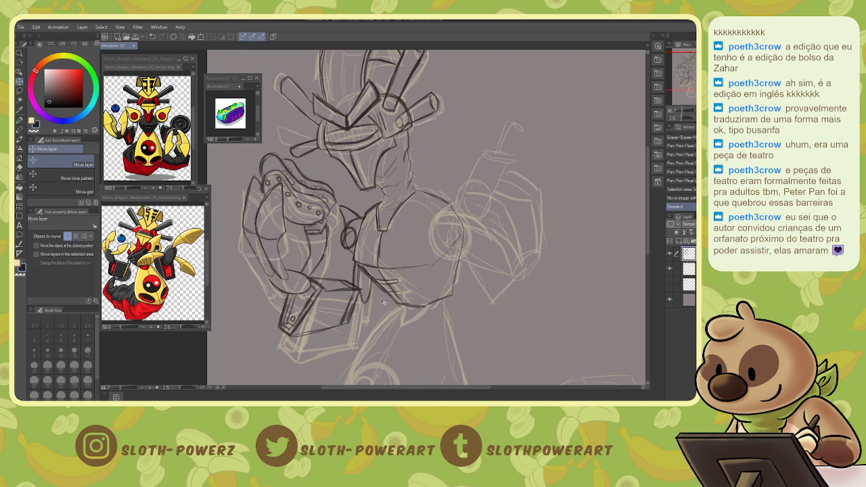
Redraw the edges of the moved forearm's narrow end panel wider and erase the superseded lines.
{"action": "key", "text": "p"}
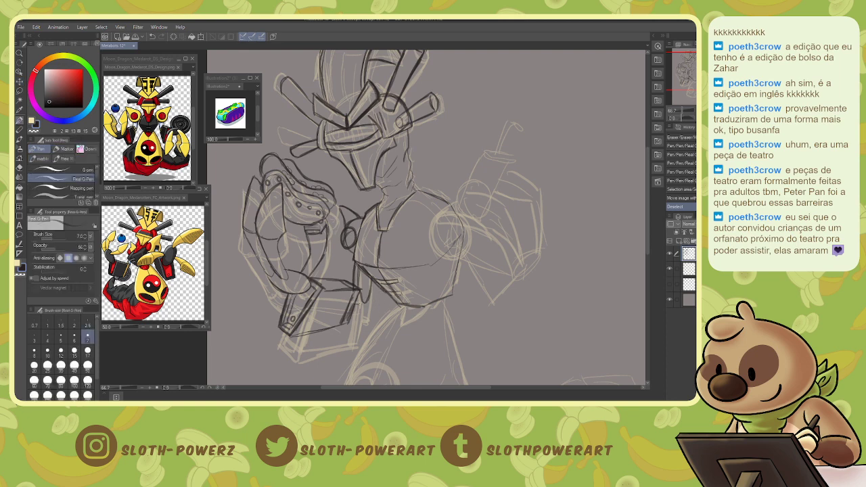
{"action": "mouse_move", "coordinate": [357, 289]}
{"action": "left_mouse_down"}
{"action": "mouse_move", "coordinate": [364, 302]}
{"action": "mouse_move", "coordinate": [301, 324]}
{"action": "mouse_move", "coordinate": [288, 343]}
{"action": "left_mouse_up"}
{"action": "left_click_drag", "start_coordinate": [294, 313], "coordinate": [289, 345]}
{"action": "key", "text": "e"}
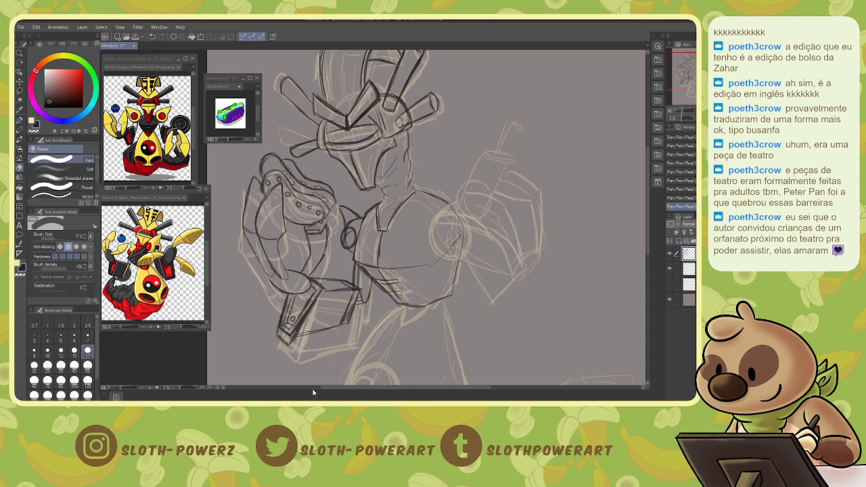
{"action": "mouse_move", "coordinate": [313, 291]}
{"action": "left_mouse_down"}
{"action": "mouse_move", "coordinate": [291, 334]}
{"action": "mouse_move", "coordinate": [282, 328]}
{"action": "left_mouse_up"}
{"action": "left_click_drag", "start_coordinate": [284, 322], "coordinate": [281, 331]}
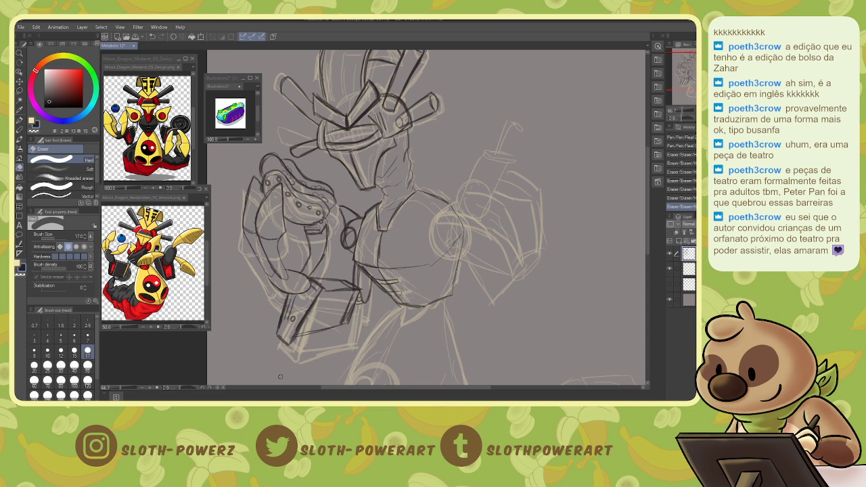
{"action": "key", "text": "p"}
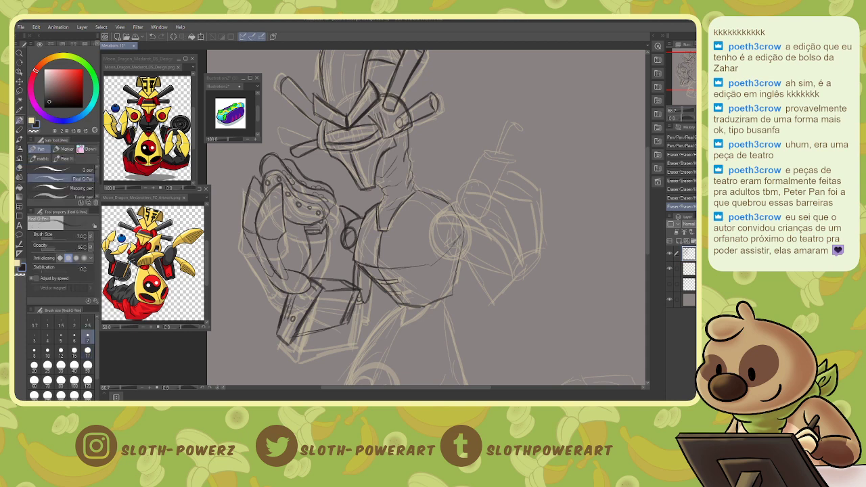
Redraw the inner border and bolt detail on the forearm's end panel, erasing the excess marks.
{"action": "mouse_move", "coordinate": [289, 307]}
{"action": "left_mouse_down"}
{"action": "mouse_move", "coordinate": [279, 331]}
{"action": "mouse_move", "coordinate": [287, 343]}
{"action": "mouse_move", "coordinate": [292, 320]}
{"action": "left_mouse_up"}
{"action": "key", "text": "e"}
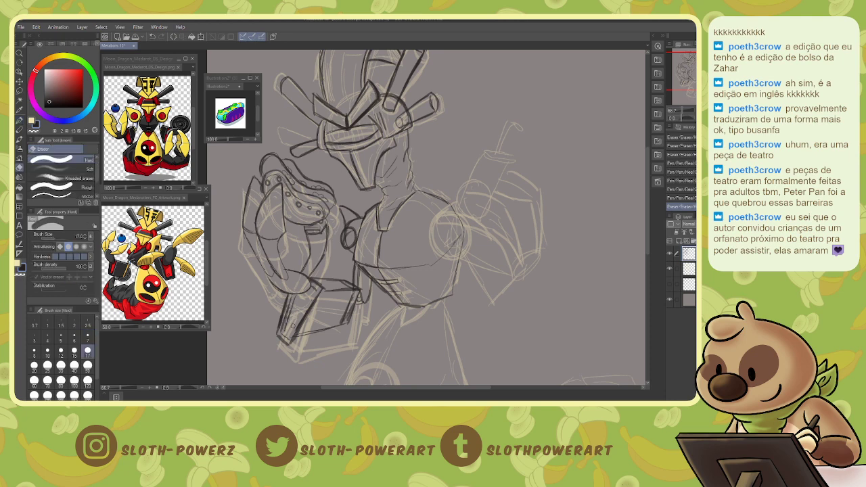
{"action": "key", "text": "p"}
{"action": "mouse_move", "coordinate": [310, 278]}
{"action": "left_mouse_down"}
{"action": "mouse_move", "coordinate": [318, 290]}
{"action": "mouse_move", "coordinate": [294, 332]}
{"action": "left_mouse_up"}
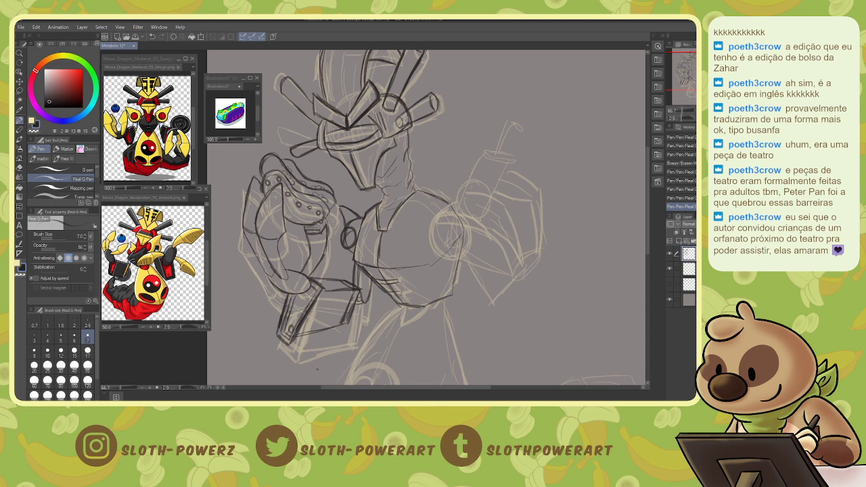
Rework the forearm box's lower and rear edges, and touch up the claw tip and the hot dog's upper outline.
{"action": "mouse_move", "coordinate": [300, 339]}
{"action": "left_mouse_down"}
{"action": "mouse_move", "coordinate": [342, 327]}
{"action": "mouse_move", "coordinate": [329, 324]}
{"action": "mouse_move", "coordinate": [342, 320]}
{"action": "mouse_move", "coordinate": [350, 299]}
{"action": "mouse_move", "coordinate": [344, 322]}
{"action": "left_mouse_up"}
{"action": "key", "text": "e"}
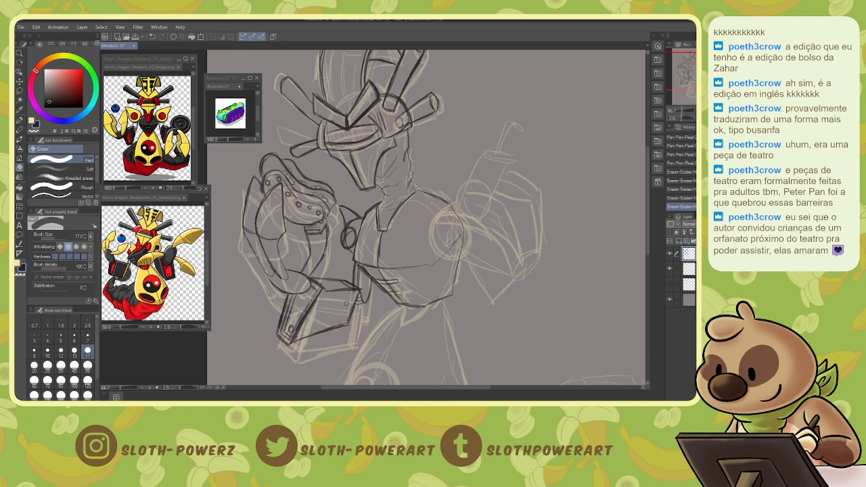
{"action": "key", "text": "p"}
{"action": "left_click_drag", "start_coordinate": [352, 286], "coordinate": [353, 315]}
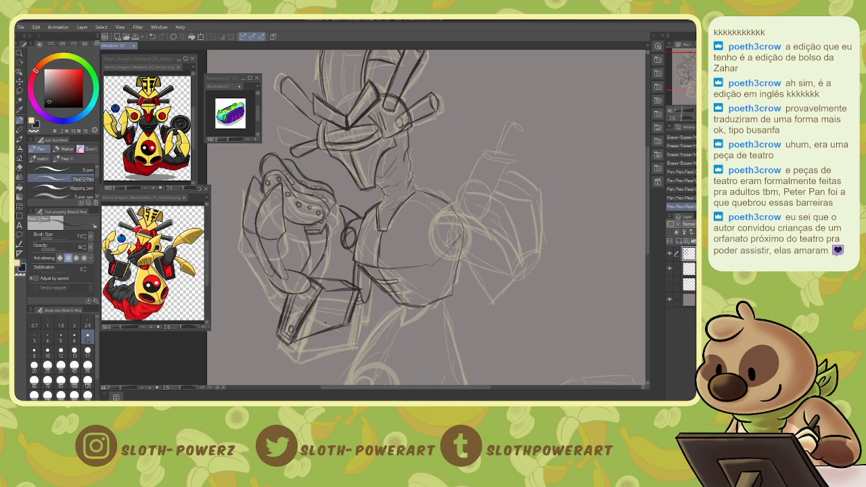
{"action": "left_click_drag", "start_coordinate": [292, 344], "coordinate": [346, 325]}
{"action": "left_click_drag", "start_coordinate": [360, 291], "coordinate": [364, 303]}
{"action": "left_click_drag", "start_coordinate": [371, 284], "coordinate": [350, 325]}
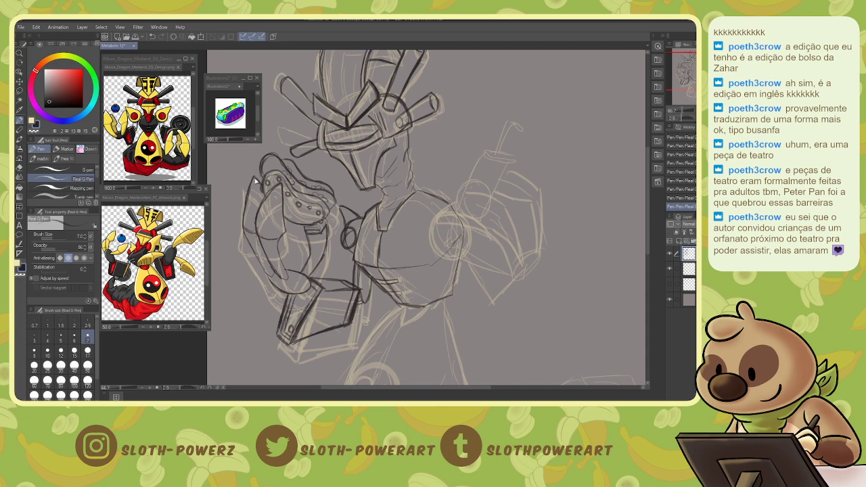
{"action": "left_click_drag", "start_coordinate": [257, 180], "coordinate": [254, 196]}
{"action": "left_click_drag", "start_coordinate": [291, 164], "coordinate": [311, 175]}
Line the round shoulder joint on the drink side and the upper arm extending down from it.
{"action": "mouse_move", "coordinate": [451, 205]}
{"action": "left_mouse_down"}
{"action": "mouse_move", "coordinate": [437, 234]}
{"action": "mouse_move", "coordinate": [463, 250]}
{"action": "left_mouse_up"}
{"action": "left_click_drag", "start_coordinate": [438, 216], "coordinate": [438, 241]}
{"action": "mouse_move", "coordinate": [452, 197]}
{"action": "left_mouse_down"}
{"action": "mouse_move", "coordinate": [436, 215]}
{"action": "mouse_move", "coordinate": [457, 202]}
{"action": "left_mouse_up"}
{"action": "mouse_move", "coordinate": [438, 214]}
{"action": "left_mouse_down"}
{"action": "mouse_move", "coordinate": [440, 233]}
{"action": "mouse_move", "coordinate": [468, 250]}
{"action": "mouse_move", "coordinate": [476, 242]}
{"action": "mouse_move", "coordinate": [457, 250]}
{"action": "mouse_move", "coordinate": [415, 214]}
{"action": "mouse_move", "coordinate": [429, 183]}
{"action": "left_mouse_up"}
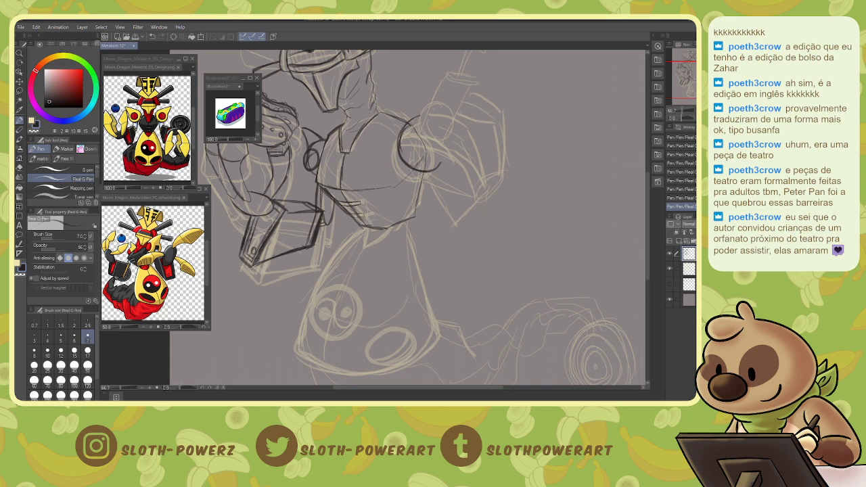
{"action": "mouse_move", "coordinate": [433, 174]}
{"action": "left_mouse_down"}
{"action": "mouse_move", "coordinate": [468, 201]}
{"action": "mouse_move", "coordinate": [430, 170]}
{"action": "mouse_move", "coordinate": [460, 178]}
{"action": "mouse_move", "coordinate": [471, 194]}
{"action": "left_mouse_up"}
Save the drawing, and on the rough sketch layer move the lassoed hand and drink slightly up and outward, clearing the selection.
{"action": "left_click", "coordinate": [688, 268]}
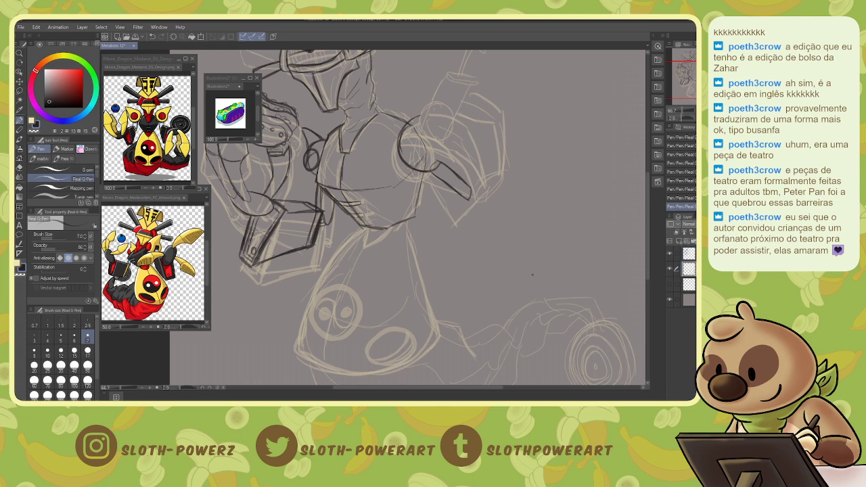
{"action": "key", "text": "m"}
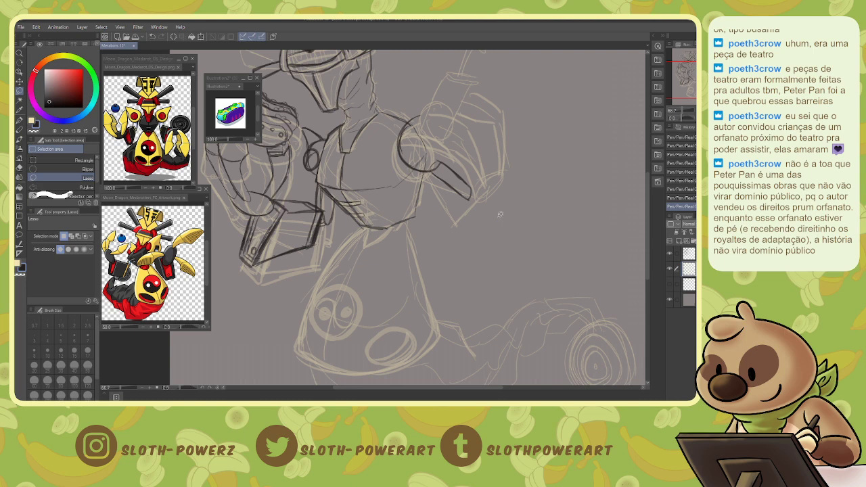
{"action": "key", "text": "ctrl+s"}
{"action": "left_click_drag", "start_coordinate": [693, 81], "coordinate": [698, 73]}
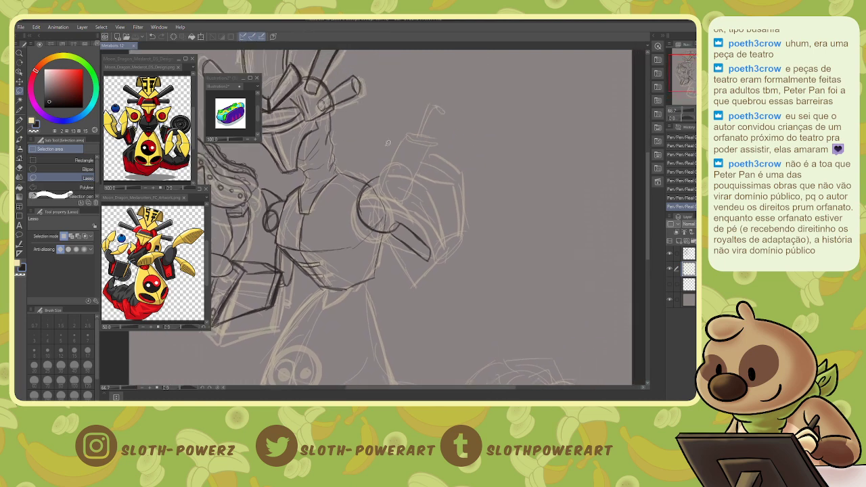
{"action": "mouse_move", "coordinate": [388, 152]}
{"action": "left_mouse_down"}
{"action": "mouse_move", "coordinate": [382, 191]}
{"action": "mouse_move", "coordinate": [423, 224]}
{"action": "mouse_move", "coordinate": [436, 259]}
{"action": "mouse_move", "coordinate": [415, 275]}
{"action": "mouse_move", "coordinate": [438, 289]}
{"action": "mouse_move", "coordinate": [489, 207]}
{"action": "mouse_move", "coordinate": [474, 97]}
{"action": "mouse_move", "coordinate": [413, 113]}
{"action": "left_mouse_up"}
{"action": "key", "text": "k"}
{"action": "left_click_drag", "start_coordinate": [448, 193], "coordinate": [459, 166]}
{"action": "key", "text": "ctrl+d"}
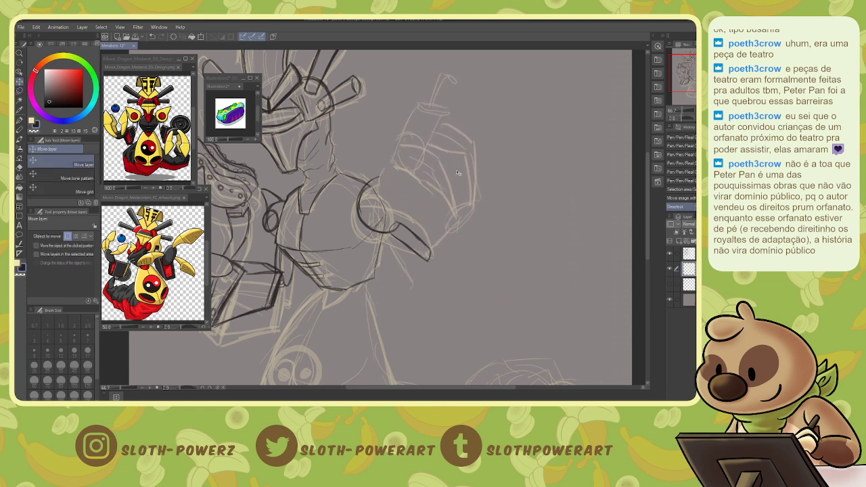
Line the curved spike and the inner circle of the shoulder joint on the drink side.
{"action": "key", "text": "p"}
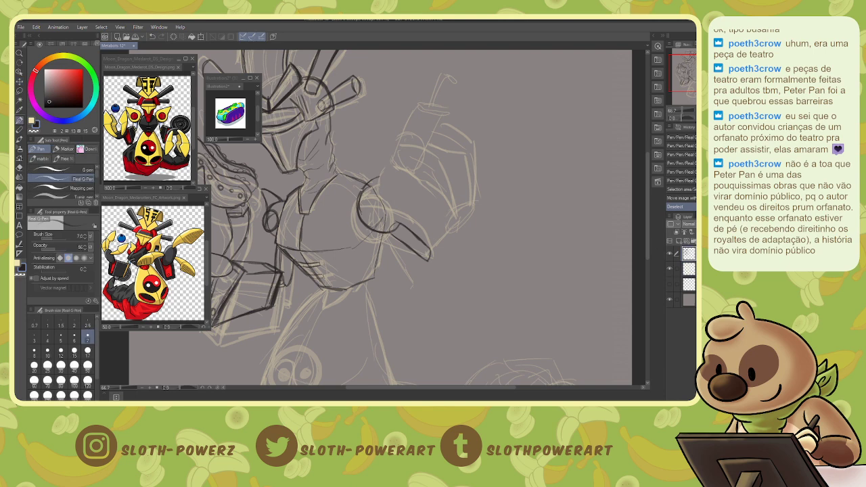
{"action": "mouse_move", "coordinate": [370, 181]}
{"action": "left_mouse_down"}
{"action": "mouse_move", "coordinate": [392, 168]}
{"action": "mouse_move", "coordinate": [372, 179]}
{"action": "mouse_move", "coordinate": [390, 181]}
{"action": "mouse_move", "coordinate": [404, 203]}
{"action": "mouse_move", "coordinate": [391, 232]}
{"action": "left_mouse_up"}
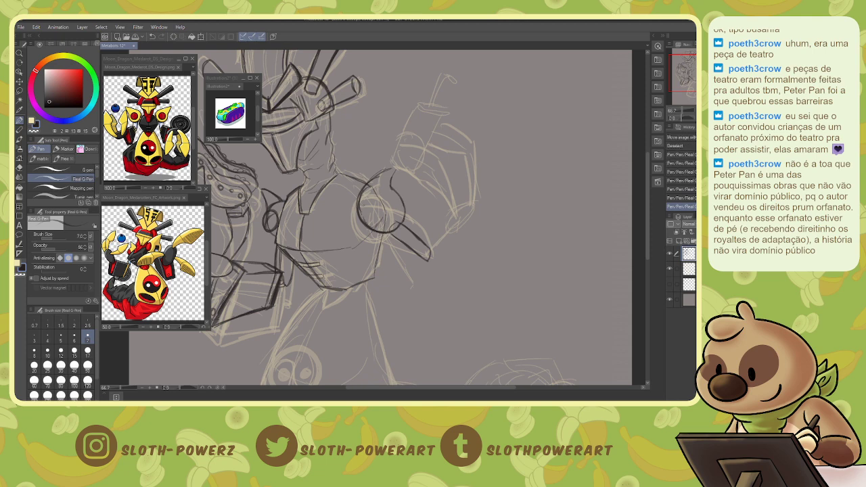
{"action": "mouse_move", "coordinate": [359, 204]}
{"action": "left_mouse_down"}
{"action": "mouse_move", "coordinate": [371, 196]}
{"action": "mouse_move", "coordinate": [354, 223]}
{"action": "mouse_move", "coordinate": [359, 213]}
{"action": "left_mouse_up"}
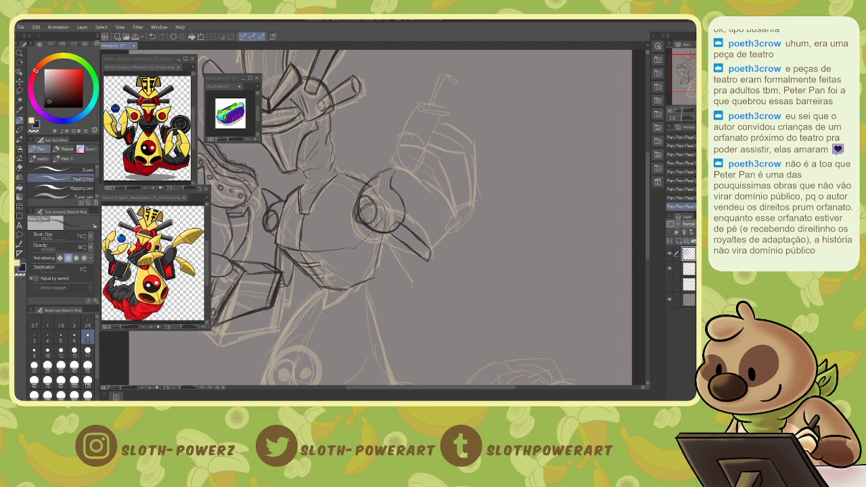
Move the lassoed small shoulder joint on the hot dog side slightly up, and line its pointed shoulder spike.
{"action": "key", "text": "m"}
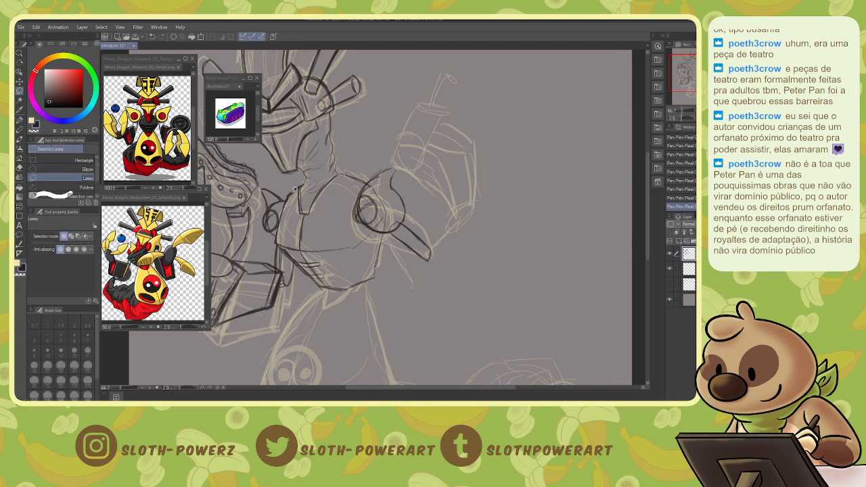
{"action": "mouse_move", "coordinate": [278, 224]}
{"action": "left_mouse_down"}
{"action": "mouse_move", "coordinate": [282, 184]}
{"action": "mouse_move", "coordinate": [269, 180]}
{"action": "mouse_move", "coordinate": [258, 218]}
{"action": "mouse_move", "coordinate": [266, 237]}
{"action": "mouse_move", "coordinate": [275, 212]}
{"action": "left_mouse_up"}
{"action": "key", "text": "v"}
{"action": "key", "text": "ctrl+d"}
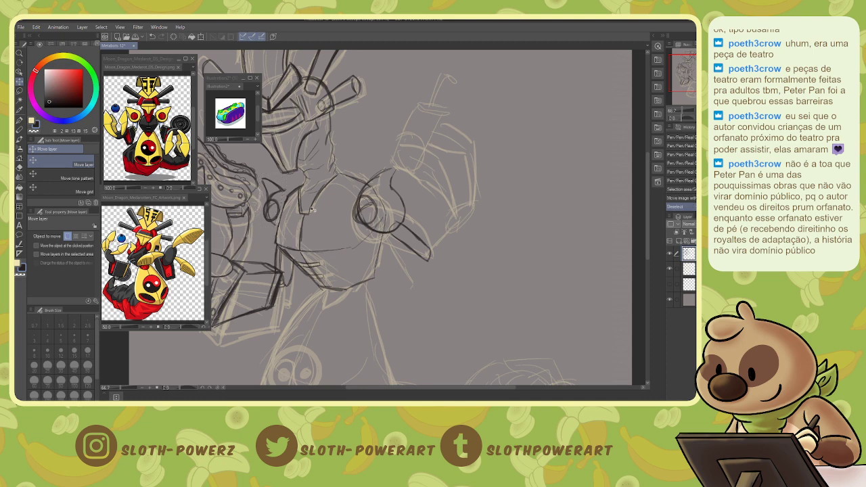
{"action": "key", "text": "p"}
{"action": "mouse_move", "coordinate": [264, 201]}
{"action": "left_mouse_down"}
{"action": "mouse_move", "coordinate": [278, 188]}
{"action": "mouse_move", "coordinate": [267, 199]}
{"action": "left_mouse_up"}
{"action": "mouse_move", "coordinate": [281, 165]}
{"action": "left_mouse_down"}
{"action": "mouse_move", "coordinate": [308, 178]}
{"action": "mouse_move", "coordinate": [364, 184]}
{"action": "left_mouse_up"}
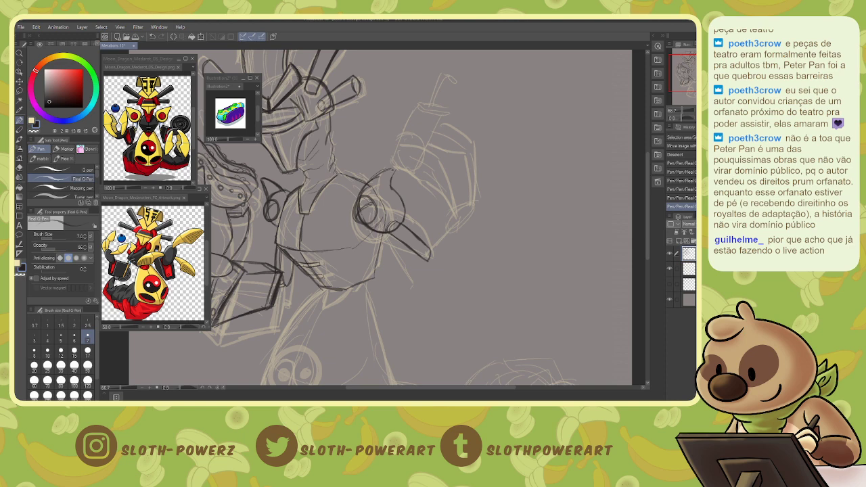
Add inner contour lines to the drink-side shoulder spike and a rim line along the joint's torso side.
{"action": "mouse_move", "coordinate": [366, 196]}
{"action": "left_mouse_down"}
{"action": "mouse_move", "coordinate": [360, 214]}
{"action": "mouse_move", "coordinate": [376, 214]}
{"action": "left_mouse_up"}
{"action": "mouse_move", "coordinate": [376, 196]}
{"action": "left_mouse_down"}
{"action": "mouse_move", "coordinate": [380, 211]}
{"action": "mouse_move", "coordinate": [382, 189]}
{"action": "left_mouse_up"}
{"action": "left_click_drag", "start_coordinate": [354, 202], "coordinate": [353, 215]}
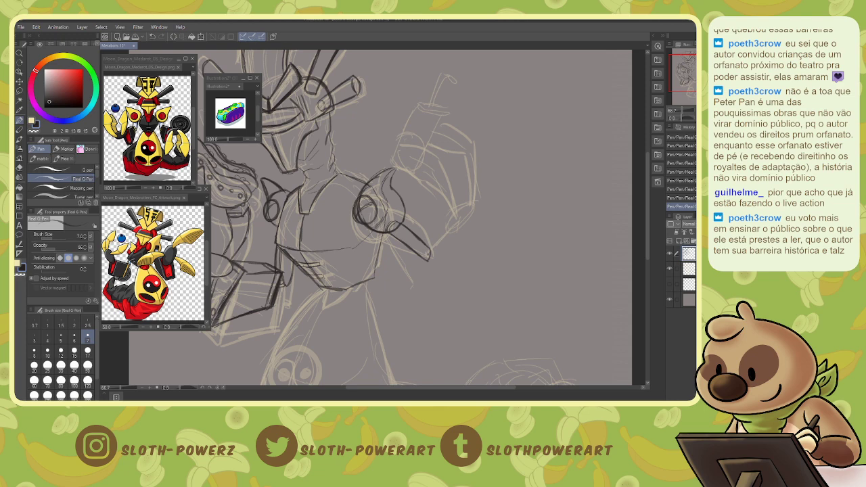
Line the start of the drink-side forearm, and shift the rough hand and drink slightly outward and down, clearing the selection.
{"action": "left_click_drag", "start_coordinate": [431, 240], "coordinate": [447, 216]}
{"action": "key", "text": "m"}
{"action": "mouse_move", "coordinate": [450, 213]}
{"action": "left_mouse_down"}
{"action": "mouse_move", "coordinate": [472, 229]}
{"action": "mouse_move", "coordinate": [493, 197]}
{"action": "mouse_move", "coordinate": [498, 152]}
{"action": "mouse_move", "coordinate": [484, 88]}
{"action": "mouse_move", "coordinate": [460, 61]}
{"action": "mouse_move", "coordinate": [414, 90]}
{"action": "mouse_move", "coordinate": [387, 151]}
{"action": "mouse_move", "coordinate": [419, 188]}
{"action": "mouse_move", "coordinate": [467, 206]}
{"action": "left_mouse_up"}
{"action": "key", "text": "k"}
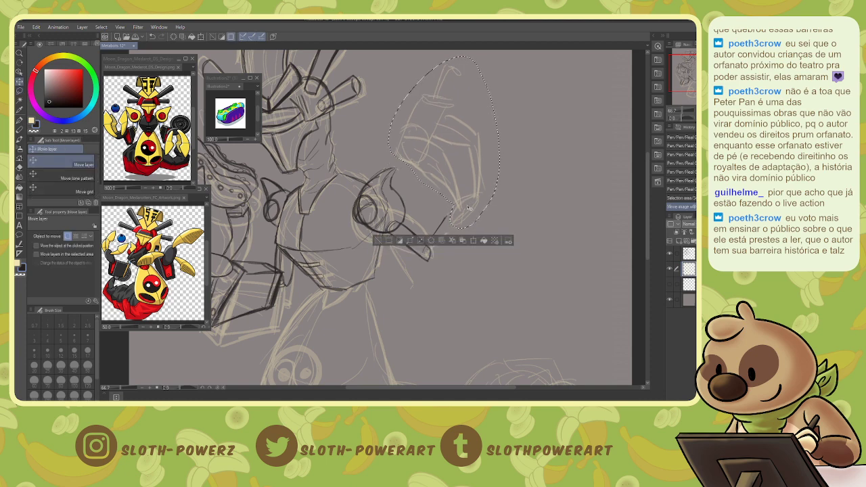
{"action": "key", "text": "ctrl+d"}
{"action": "key", "text": "p"}
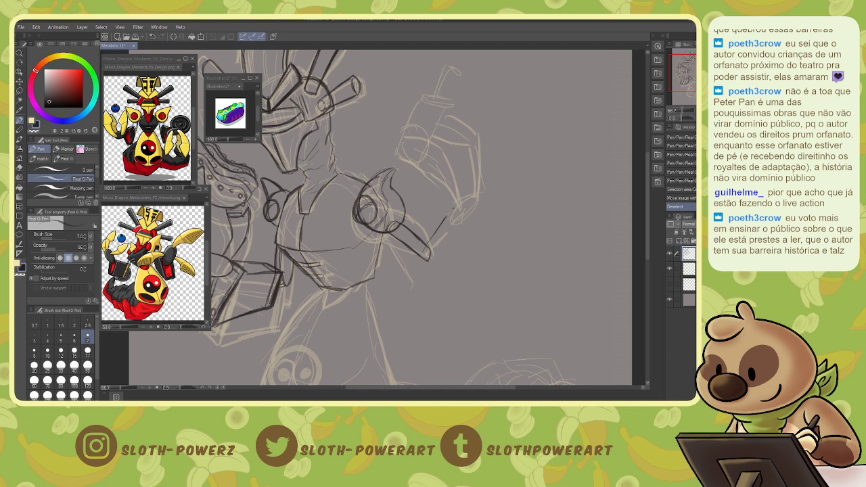
Outline the boxy drink-side forearm attached to the upper arm, erasing the overlapping lines and reinforcing its lower edge.
{"action": "mouse_move", "coordinate": [446, 218]}
{"action": "left_mouse_down"}
{"action": "mouse_move", "coordinate": [469, 255]}
{"action": "mouse_move", "coordinate": [453, 224]}
{"action": "mouse_move", "coordinate": [476, 246]}
{"action": "mouse_move", "coordinate": [470, 255]}
{"action": "mouse_move", "coordinate": [477, 252]}
{"action": "left_mouse_up"}
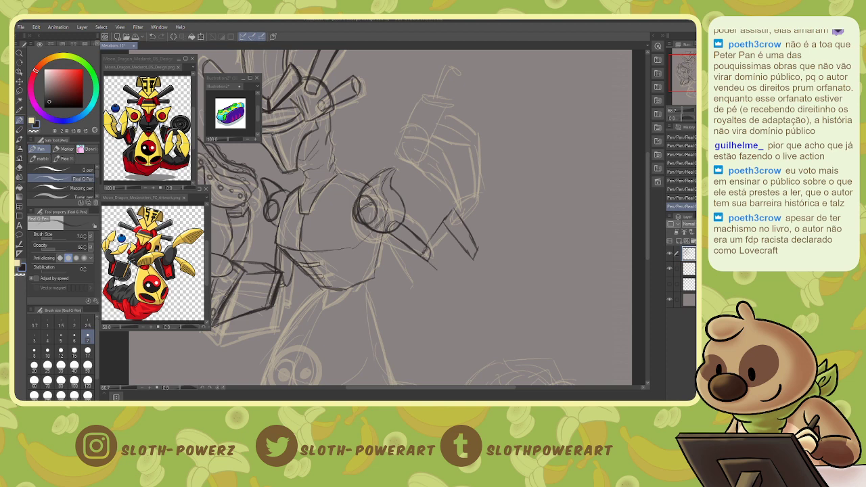
{"action": "left_click_drag", "start_coordinate": [424, 260], "coordinate": [440, 276]}
{"action": "left_click_drag", "start_coordinate": [443, 222], "coordinate": [423, 247]}
{"action": "mouse_move", "coordinate": [416, 255]}
{"action": "left_mouse_down"}
{"action": "mouse_move", "coordinate": [438, 278]}
{"action": "mouse_move", "coordinate": [470, 260]}
{"action": "mouse_move", "coordinate": [445, 276]}
{"action": "mouse_move", "coordinate": [427, 250]}
{"action": "mouse_move", "coordinate": [424, 260]}
{"action": "mouse_move", "coordinate": [440, 272]}
{"action": "mouse_move", "coordinate": [427, 251]}
{"action": "left_mouse_up"}
{"action": "key", "text": "e"}
{"action": "left_click_drag", "start_coordinate": [427, 247], "coordinate": [455, 263]}
{"action": "key", "text": "p"}
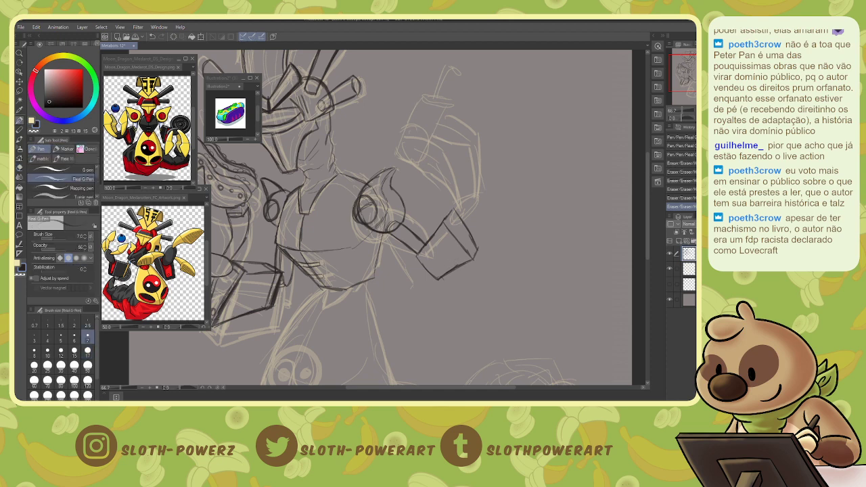
{"action": "left_click_drag", "start_coordinate": [438, 278], "coordinate": [459, 264]}
{"action": "left_click_drag", "start_coordinate": [446, 273], "coordinate": [473, 258]}
{"action": "left_click_drag", "start_coordinate": [469, 260], "coordinate": [478, 250]}
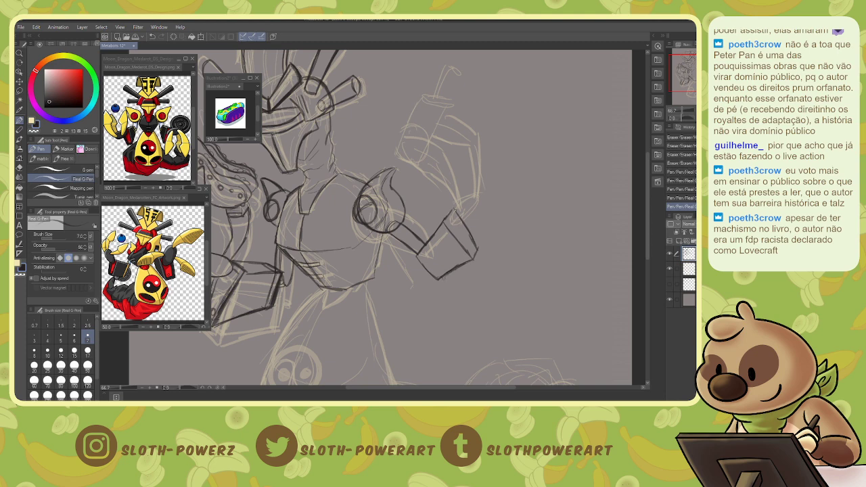
Line the oval wrist joint above the drink-side forearm, and add the end panel's inner border and bolt.
{"action": "mouse_move", "coordinate": [462, 200]}
{"action": "left_mouse_down"}
{"action": "mouse_move", "coordinate": [453, 223]}
{"action": "mouse_move", "coordinate": [477, 201]}
{"action": "mouse_move", "coordinate": [450, 221]}
{"action": "left_mouse_up"}
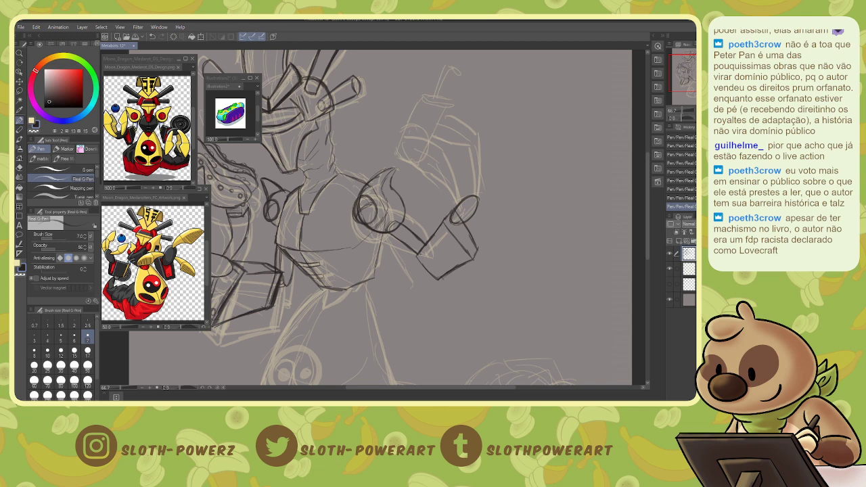
{"action": "mouse_move", "coordinate": [420, 254]}
{"action": "left_mouse_down"}
{"action": "mouse_move", "coordinate": [440, 277]}
{"action": "mouse_move", "coordinate": [472, 262]}
{"action": "left_mouse_up"}
{"action": "mouse_move", "coordinate": [448, 224]}
{"action": "left_mouse_down"}
{"action": "mouse_move", "coordinate": [468, 249]}
{"action": "mouse_move", "coordinate": [470, 242]}
{"action": "left_mouse_up"}
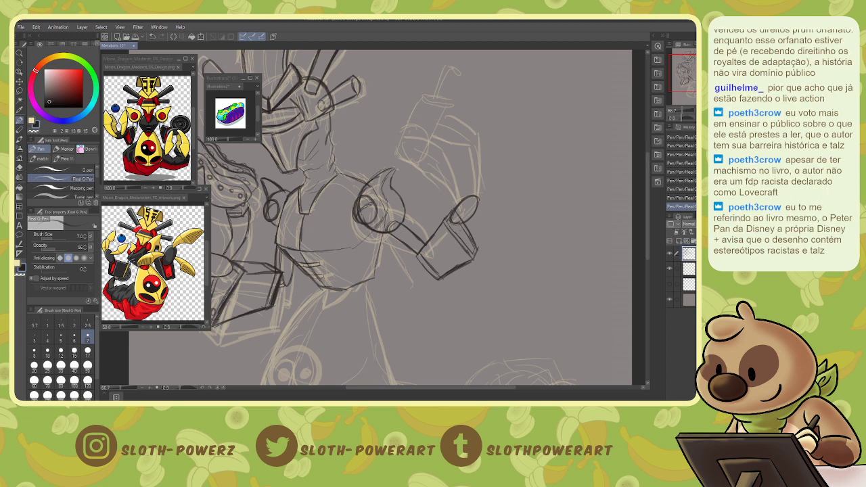
{"action": "left_click_drag", "start_coordinate": [461, 230], "coordinate": [468, 244]}
Outline the drink cup with its oval lid and tapered sides, erasing the excess marks around its base.
{"action": "mouse_move", "coordinate": [420, 101]}
{"action": "left_mouse_down"}
{"action": "mouse_move", "coordinate": [404, 153]}
{"action": "mouse_move", "coordinate": [419, 154]}
{"action": "mouse_move", "coordinate": [443, 119]}
{"action": "mouse_move", "coordinate": [423, 102]}
{"action": "mouse_move", "coordinate": [441, 113]}
{"action": "mouse_move", "coordinate": [454, 104]}
{"action": "mouse_move", "coordinate": [415, 162]}
{"action": "mouse_move", "coordinate": [407, 140]}
{"action": "mouse_move", "coordinate": [403, 149]}
{"action": "mouse_move", "coordinate": [419, 155]}
{"action": "left_mouse_up"}
{"action": "left_click_drag", "start_coordinate": [407, 140], "coordinate": [404, 153]}
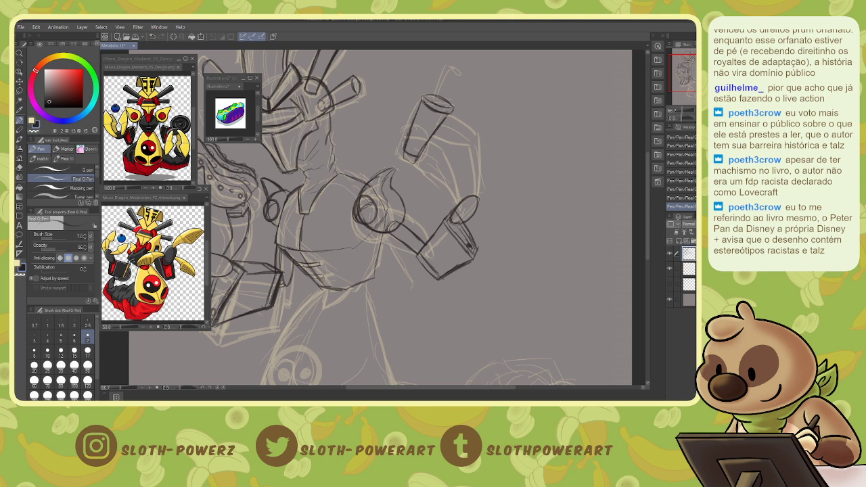
{"action": "left_click_drag", "start_coordinate": [415, 114], "coordinate": [406, 140]}
{"action": "key", "text": "e"}
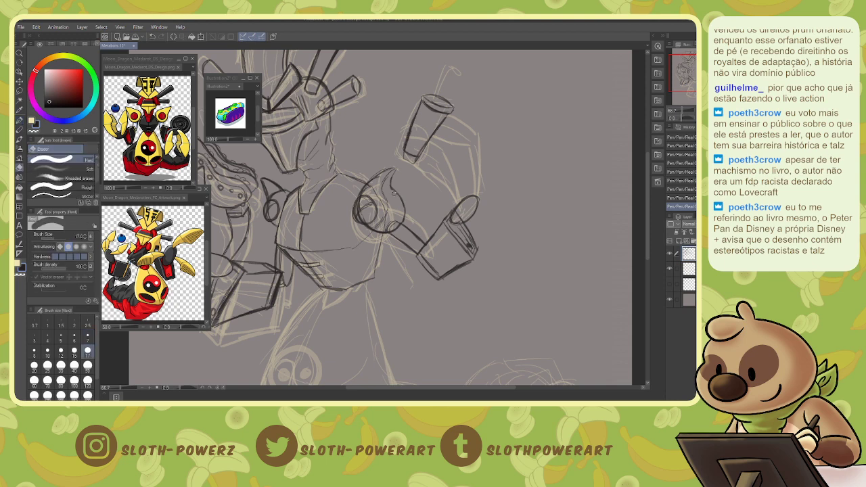
{"action": "left_click_drag", "start_coordinate": [405, 160], "coordinate": [421, 162]}
{"action": "key", "text": "p"}
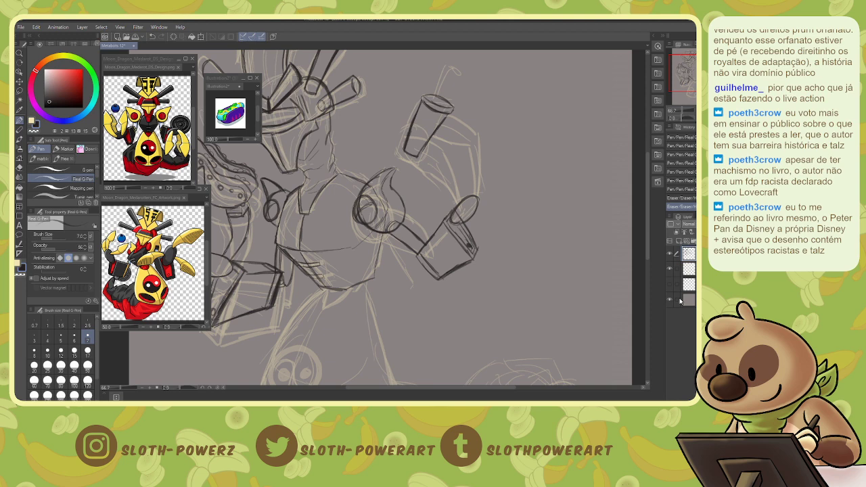
Move the lassoed lower body and tail on the rough sketch layer slightly down, clearing the selection.
{"action": "left_click_drag", "start_coordinate": [392, 257], "coordinate": [446, 202]}
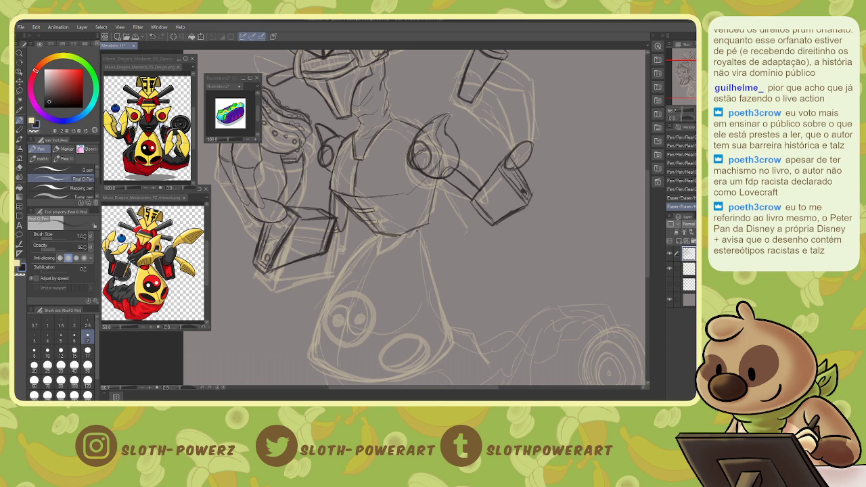
{"action": "key", "text": "ctrl+minus"}
{"action": "key", "text": "ctrl+minus"}
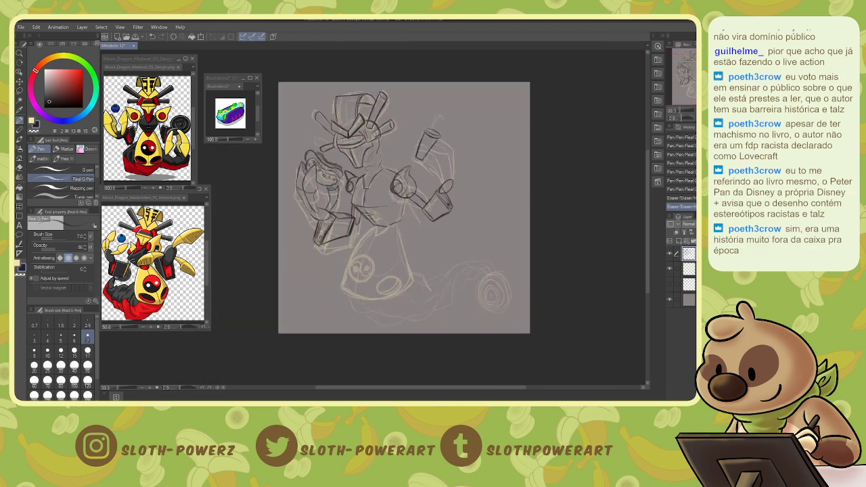
{"action": "key", "text": "m"}
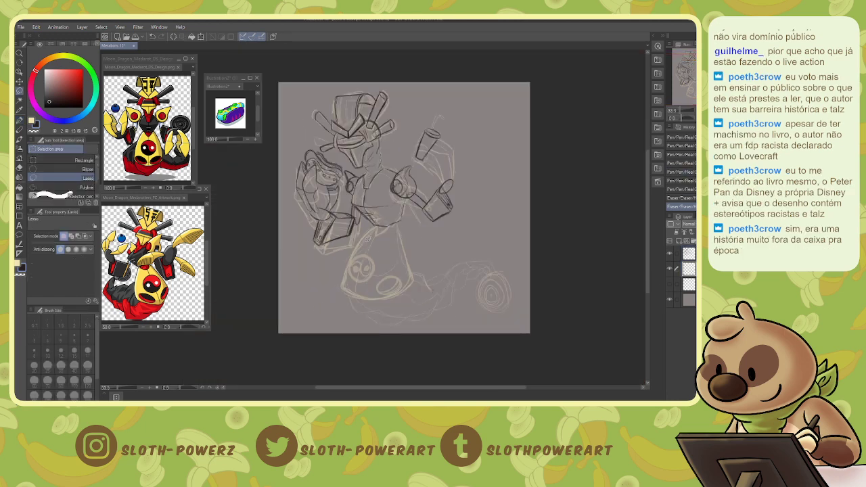
{"action": "mouse_move", "coordinate": [357, 238]}
{"action": "left_mouse_down"}
{"action": "mouse_move", "coordinate": [342, 270]}
{"action": "mouse_move", "coordinate": [346, 317]}
{"action": "mouse_move", "coordinate": [398, 335]}
{"action": "mouse_move", "coordinate": [466, 334]}
{"action": "mouse_move", "coordinate": [516, 315]}
{"action": "mouse_move", "coordinate": [518, 271]}
{"action": "mouse_move", "coordinate": [468, 242]}
{"action": "mouse_move", "coordinate": [392, 223]}
{"action": "left_mouse_up"}
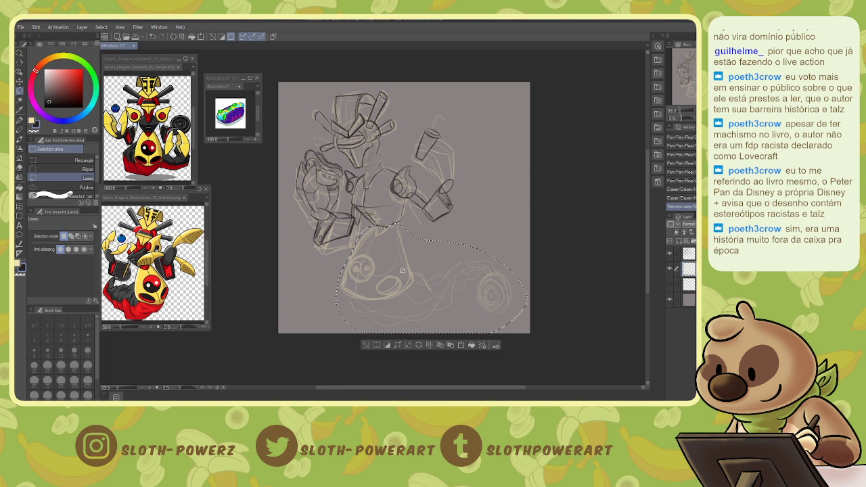
{"action": "key", "text": "k"}
{"action": "left_click_drag", "start_coordinate": [397, 256], "coordinate": [398, 261]}
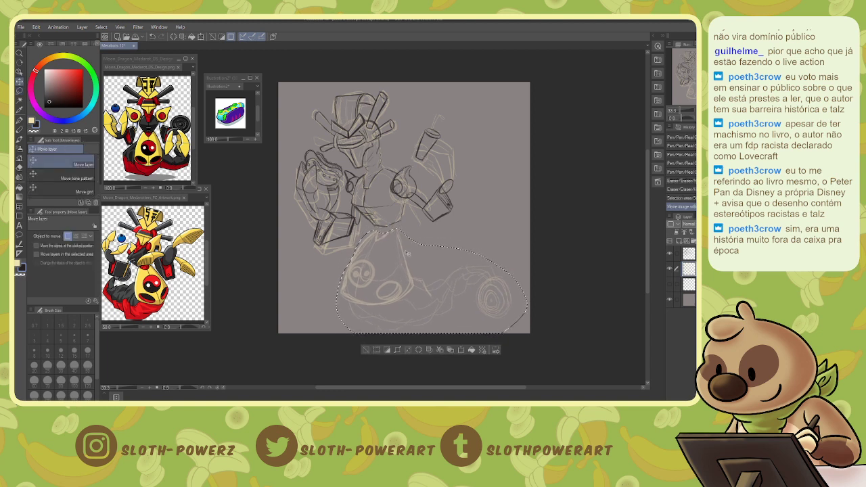
{"action": "key", "text": "ctrl+d"}
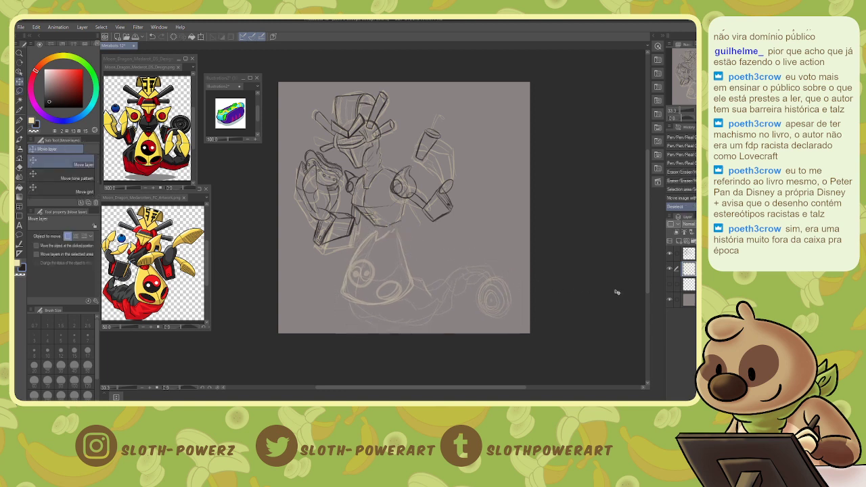
On the line art layer, line the narrow waist joint and the pointed top of the skirt beneath the torso.
{"action": "left_click", "coordinate": [689, 253]}
{"action": "key", "text": "p"}
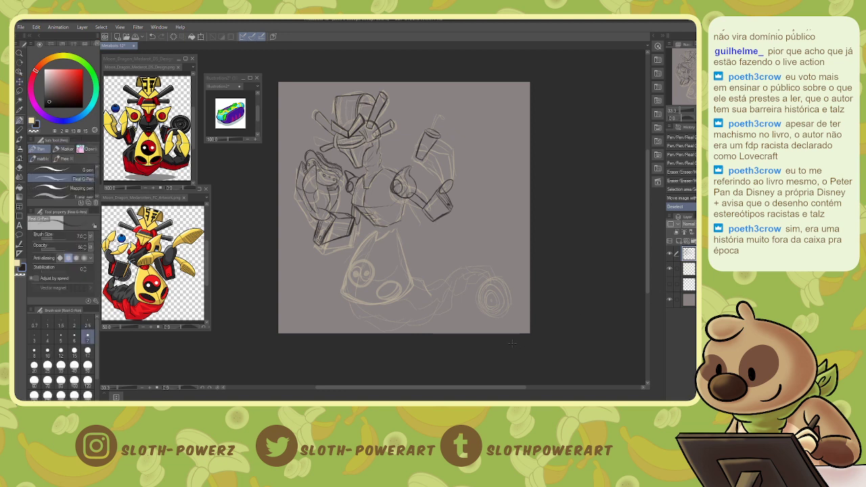
{"action": "key", "text": "ctrl+plus"}
{"action": "key", "text": "ctrl+plus"}
{"action": "key", "text": "ctrl+plus"}
{"action": "mouse_move", "coordinate": [406, 271]}
{"action": "left_mouse_down"}
{"action": "mouse_move", "coordinate": [387, 223]}
{"action": "mouse_move", "coordinate": [354, 237]}
{"action": "left_mouse_up"}
{"action": "mouse_move", "coordinate": [353, 227]}
{"action": "left_mouse_down"}
{"action": "mouse_move", "coordinate": [360, 249]}
{"action": "mouse_move", "coordinate": [386, 237]}
{"action": "mouse_move", "coordinate": [353, 227]}
{"action": "left_mouse_up"}
{"action": "mouse_move", "coordinate": [355, 219]}
{"action": "left_mouse_down"}
{"action": "mouse_move", "coordinate": [364, 226]}
{"action": "mouse_move", "coordinate": [361, 210]}
{"action": "mouse_move", "coordinate": [384, 220]}
{"action": "left_mouse_up"}
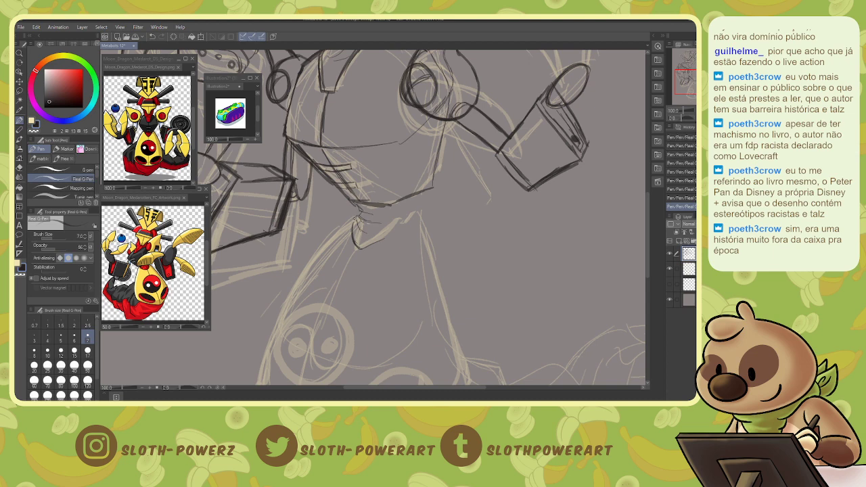
{"action": "left_click_drag", "start_coordinate": [357, 246], "coordinate": [392, 227]}
{"action": "left_click_drag", "start_coordinate": [421, 190], "coordinate": [401, 217]}
{"action": "mouse_move", "coordinate": [377, 241]}
{"action": "left_mouse_down"}
{"action": "mouse_move", "coordinate": [420, 213]}
{"action": "mouse_move", "coordinate": [397, 223]}
{"action": "left_mouse_up"}
{"action": "mouse_move", "coordinate": [404, 217]}
{"action": "left_mouse_down"}
{"action": "mouse_move", "coordinate": [395, 224]}
{"action": "mouse_move", "coordinate": [383, 216]}
{"action": "mouse_move", "coordinate": [401, 207]}
{"action": "mouse_move", "coordinate": [372, 209]}
{"action": "left_mouse_up"}
{"action": "scroll", "coordinate": [375, 208], "scroll_direction": "down", "scroll_amount": 1}
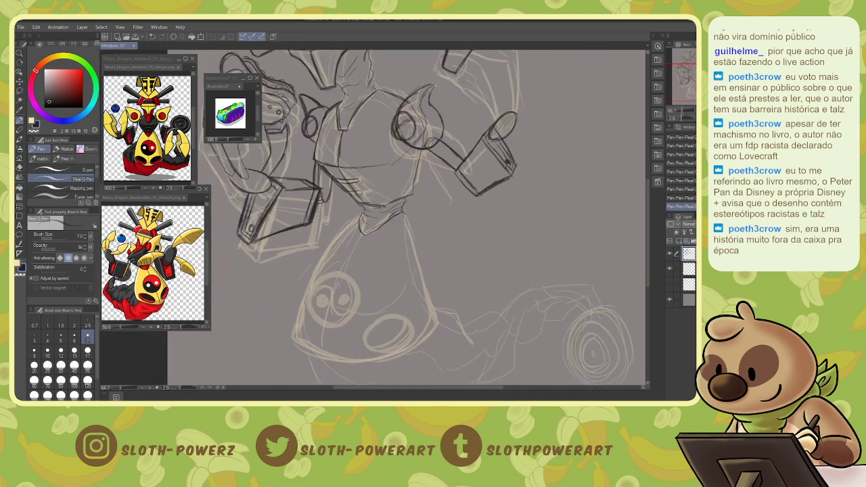
Outline the bell-shaped skirt with both sloping sides and its curved lower hem.
{"action": "mouse_move", "coordinate": [357, 218]}
{"action": "left_mouse_down"}
{"action": "mouse_move", "coordinate": [318, 265]}
{"action": "mouse_move", "coordinate": [292, 341]}
{"action": "mouse_move", "coordinate": [349, 365]}
{"action": "mouse_move", "coordinate": [393, 362]}
{"action": "left_mouse_up"}
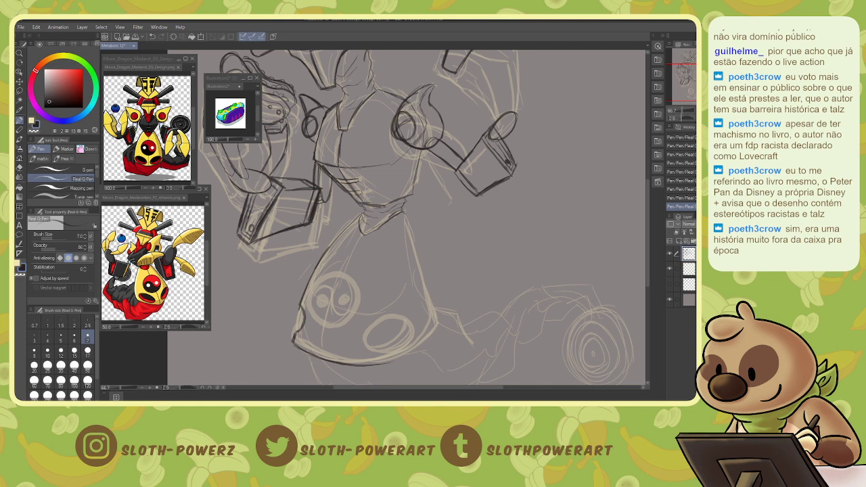
{"action": "left_click_drag", "start_coordinate": [404, 211], "coordinate": [437, 313]}
{"action": "mouse_move", "coordinate": [390, 365]}
{"action": "left_mouse_down"}
{"action": "mouse_move", "coordinate": [437, 337]}
{"action": "mouse_move", "coordinate": [383, 364]}
{"action": "left_mouse_up"}
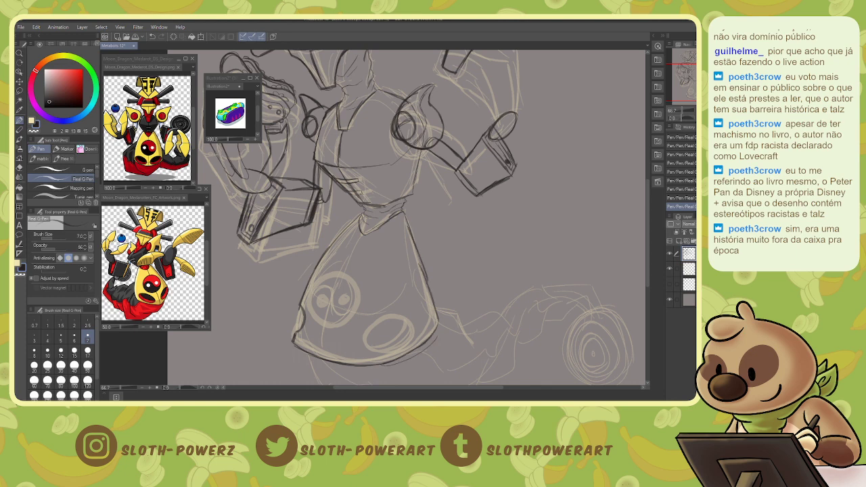
{"action": "left_click_drag", "start_coordinate": [416, 248], "coordinate": [437, 333]}
Line the round emblem on the skirt with its S-shaped divider and two small inner circles.
{"action": "mouse_move", "coordinate": [339, 272]}
{"action": "left_mouse_down"}
{"action": "mouse_move", "coordinate": [308, 296]}
{"action": "mouse_move", "coordinate": [308, 311]}
{"action": "mouse_move", "coordinate": [328, 326]}
{"action": "mouse_move", "coordinate": [324, 275]}
{"action": "mouse_move", "coordinate": [337, 273]}
{"action": "mouse_move", "coordinate": [352, 281]}
{"action": "mouse_move", "coordinate": [358, 306]}
{"action": "mouse_move", "coordinate": [340, 326]}
{"action": "mouse_move", "coordinate": [320, 327]}
{"action": "mouse_move", "coordinate": [358, 307]}
{"action": "left_mouse_up"}
{"action": "mouse_move", "coordinate": [337, 272]}
{"action": "left_mouse_down"}
{"action": "mouse_move", "coordinate": [358, 286]}
{"action": "mouse_move", "coordinate": [352, 320]}
{"action": "mouse_move", "coordinate": [321, 328]}
{"action": "mouse_move", "coordinate": [309, 292]}
{"action": "mouse_move", "coordinate": [322, 280]}
{"action": "mouse_move", "coordinate": [339, 311]}
{"action": "mouse_move", "coordinate": [329, 293]}
{"action": "mouse_move", "coordinate": [311, 296]}
{"action": "left_mouse_up"}
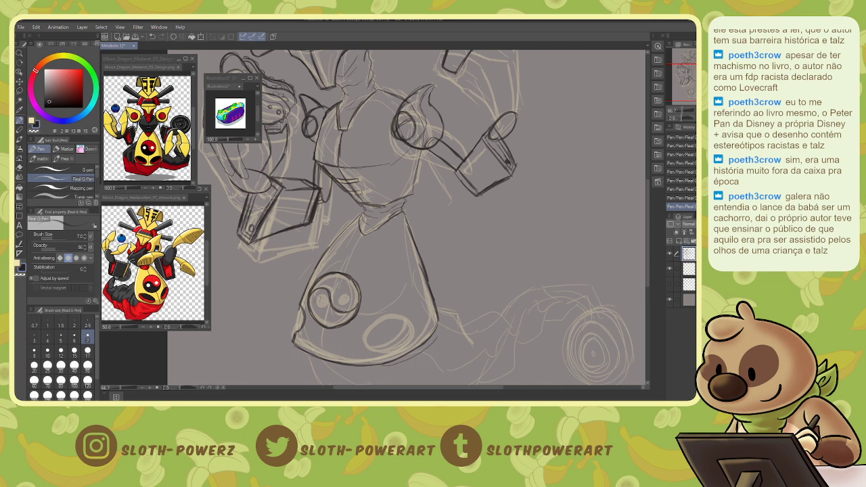
{"action": "mouse_move", "coordinate": [319, 295]}
{"action": "left_mouse_down"}
{"action": "mouse_move", "coordinate": [319, 304]}
{"action": "mouse_move", "coordinate": [340, 305]}
{"action": "mouse_move", "coordinate": [342, 295]}
{"action": "left_mouse_up"}
Line the oval marking near the skirt's hem with an inner thickness contour, erasing the stray strokes inside it.
{"action": "mouse_move", "coordinate": [400, 314]}
{"action": "left_mouse_down"}
{"action": "mouse_move", "coordinate": [376, 314]}
{"action": "mouse_move", "coordinate": [368, 331]}
{"action": "mouse_move", "coordinate": [368, 347]}
{"action": "mouse_move", "coordinate": [401, 310]}
{"action": "mouse_move", "coordinate": [412, 313]}
{"action": "mouse_move", "coordinate": [416, 327]}
{"action": "mouse_move", "coordinate": [398, 348]}
{"action": "mouse_move", "coordinate": [367, 344]}
{"action": "mouse_move", "coordinate": [399, 311]}
{"action": "mouse_move", "coordinate": [413, 320]}
{"action": "mouse_move", "coordinate": [414, 331]}
{"action": "mouse_move", "coordinate": [390, 351]}
{"action": "mouse_move", "coordinate": [367, 326]}
{"action": "left_mouse_up"}
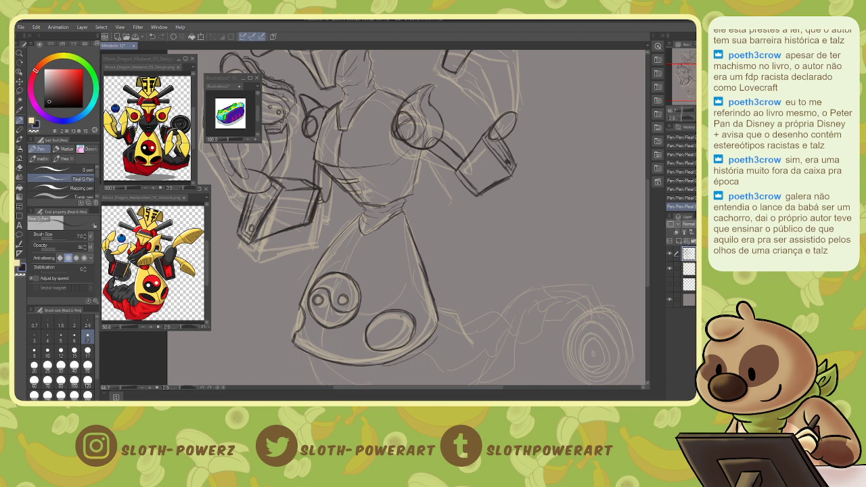
{"action": "mouse_move", "coordinate": [405, 313]}
{"action": "left_mouse_down"}
{"action": "mouse_move", "coordinate": [396, 337]}
{"action": "mouse_move", "coordinate": [371, 346]}
{"action": "left_mouse_up"}
{"action": "mouse_move", "coordinate": [376, 346]}
{"action": "left_mouse_down"}
{"action": "mouse_move", "coordinate": [406, 321]}
{"action": "mouse_move", "coordinate": [402, 337]}
{"action": "left_mouse_up"}
{"action": "left_click_drag", "start_coordinate": [402, 336], "coordinate": [374, 350]}
{"action": "left_click_drag", "start_coordinate": [399, 340], "coordinate": [379, 348]}
{"action": "mouse_move", "coordinate": [409, 320]}
{"action": "left_mouse_down"}
{"action": "mouse_move", "coordinate": [401, 339]}
{"action": "mouse_move", "coordinate": [369, 351]}
{"action": "left_mouse_up"}
{"action": "key", "text": "ctrl+z"}
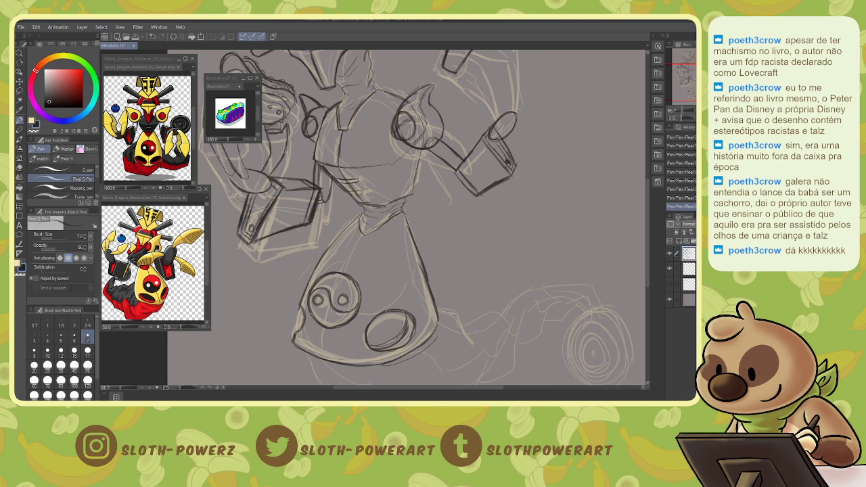
{"action": "key", "text": "e"}
{"action": "mouse_move", "coordinate": [372, 348]}
{"action": "left_mouse_down"}
{"action": "mouse_move", "coordinate": [395, 339]}
{"action": "mouse_move", "coordinate": [404, 317]}
{"action": "mouse_move", "coordinate": [390, 340]}
{"action": "left_mouse_up"}
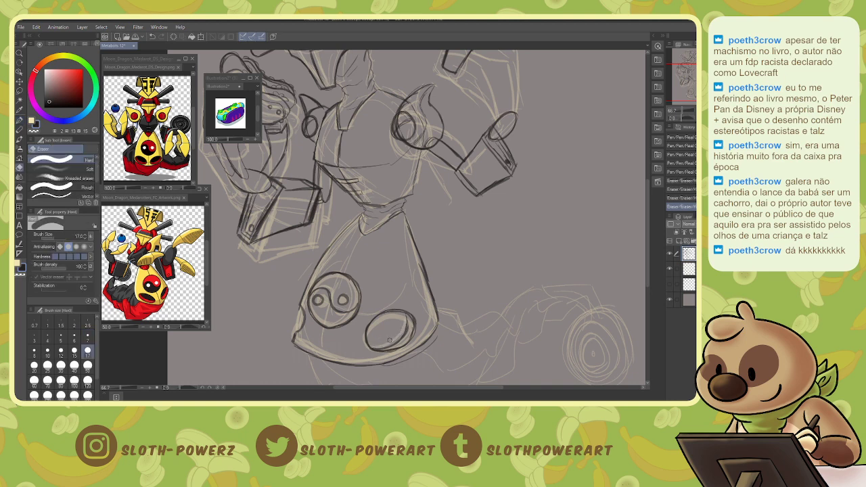
{"action": "key", "text": "p"}
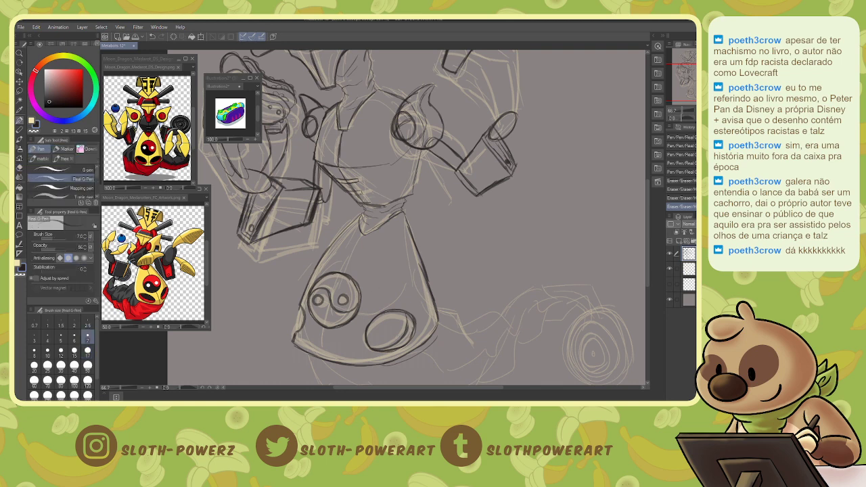
{"action": "mouse_move", "coordinate": [367, 328]}
{"action": "left_mouse_down"}
{"action": "mouse_move", "coordinate": [372, 348]}
{"action": "mouse_move", "coordinate": [389, 351]}
{"action": "mouse_move", "coordinate": [411, 336]}
{"action": "left_mouse_up"}
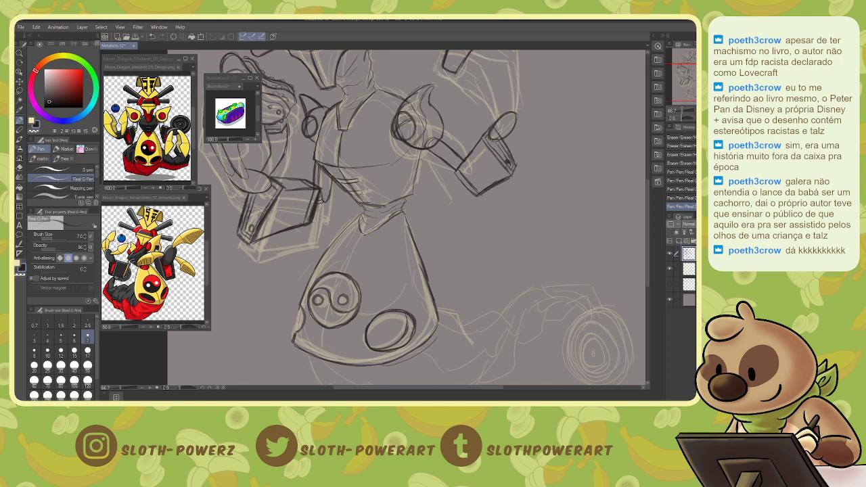
Draw the skirt's front seam from the waist down to the round emblem and on to the hem.
{"action": "left_click_drag", "start_coordinate": [363, 233], "coordinate": [340, 273]}
{"action": "left_click_drag", "start_coordinate": [324, 325], "coordinate": [318, 348]}
{"action": "scroll", "coordinate": [406, 216], "scroll_direction": "down", "scroll_amount": 3}
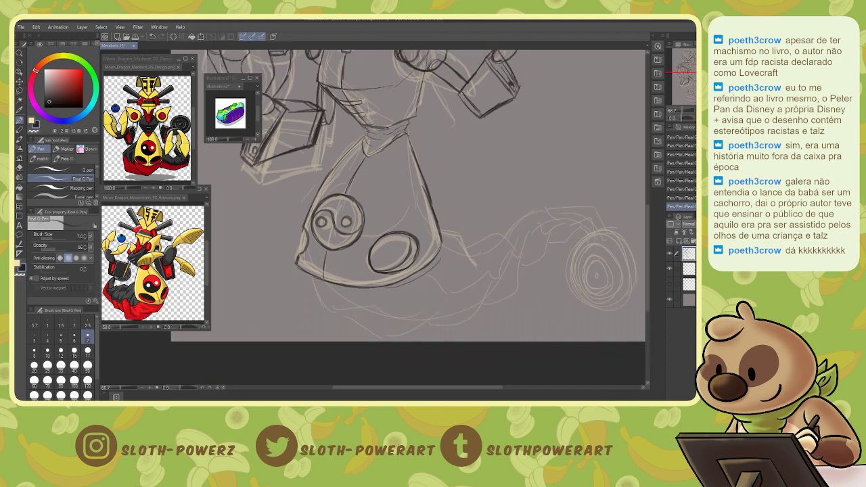
Redraw the skirt's curved hem slightly lower and erase the old hem line above it.
{"action": "mouse_move", "coordinate": [296, 266]}
{"action": "left_mouse_down"}
{"action": "mouse_move", "coordinate": [323, 290]}
{"action": "mouse_move", "coordinate": [391, 283]}
{"action": "mouse_move", "coordinate": [428, 267]}
{"action": "left_mouse_up"}
{"action": "key", "text": "e"}
{"action": "mouse_move", "coordinate": [298, 264]}
{"action": "left_mouse_down"}
{"action": "mouse_move", "coordinate": [326, 282]}
{"action": "mouse_move", "coordinate": [376, 284]}
{"action": "left_mouse_up"}
{"action": "left_click_drag", "start_coordinate": [367, 288], "coordinate": [379, 284]}
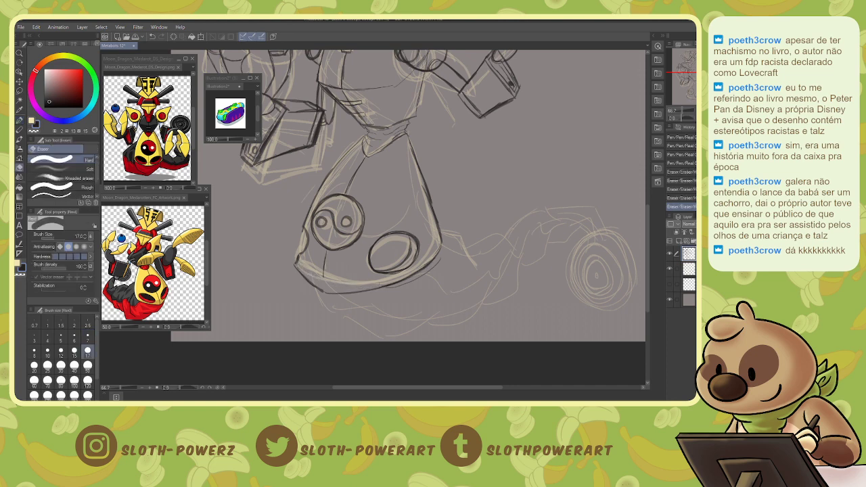
Extend the front seam down to the redrawn hem and reinforce the skirt's left side and lower left corner.
{"action": "key", "text": "p"}
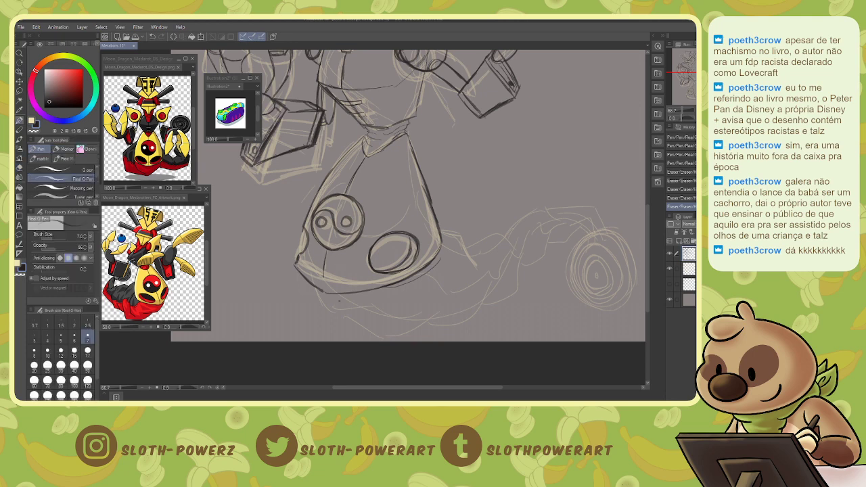
{"action": "left_click_drag", "start_coordinate": [325, 271], "coordinate": [322, 286]}
{"action": "left_click_drag", "start_coordinate": [330, 248], "coordinate": [325, 268]}
{"action": "mouse_move", "coordinate": [360, 160]}
{"action": "left_mouse_down"}
{"action": "mouse_move", "coordinate": [327, 183]}
{"action": "mouse_move", "coordinate": [295, 262]}
{"action": "left_mouse_up"}
{"action": "left_click_drag", "start_coordinate": [296, 269], "coordinate": [317, 290]}
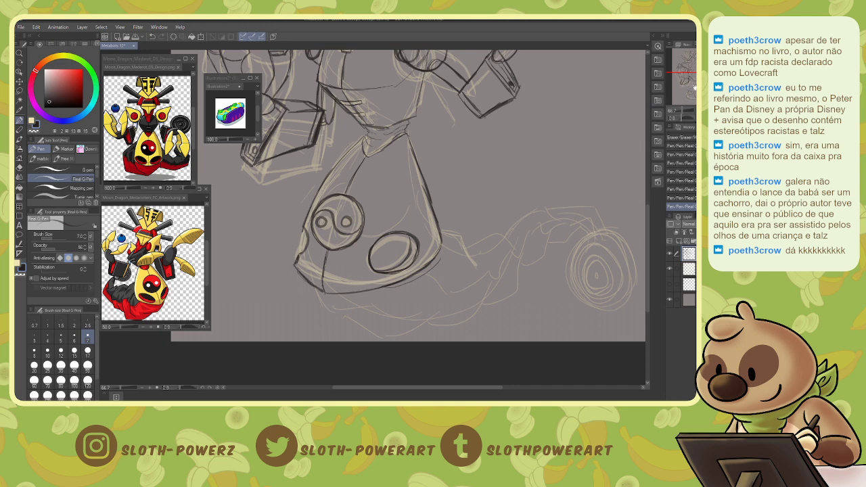
Line the hand gripping the drink, from the claws under the cup down to the wrist joint, and save the file.
{"action": "mouse_move", "coordinate": [392, 175]}
{"action": "left_mouse_down"}
{"action": "mouse_move", "coordinate": [403, 301]}
{"action": "mouse_move", "coordinate": [437, 330]}
{"action": "mouse_move", "coordinate": [357, 330]}
{"action": "mouse_move", "coordinate": [356, 352]}
{"action": "mouse_move", "coordinate": [327, 369]}
{"action": "mouse_move", "coordinate": [334, 397]}
{"action": "left_mouse_up"}
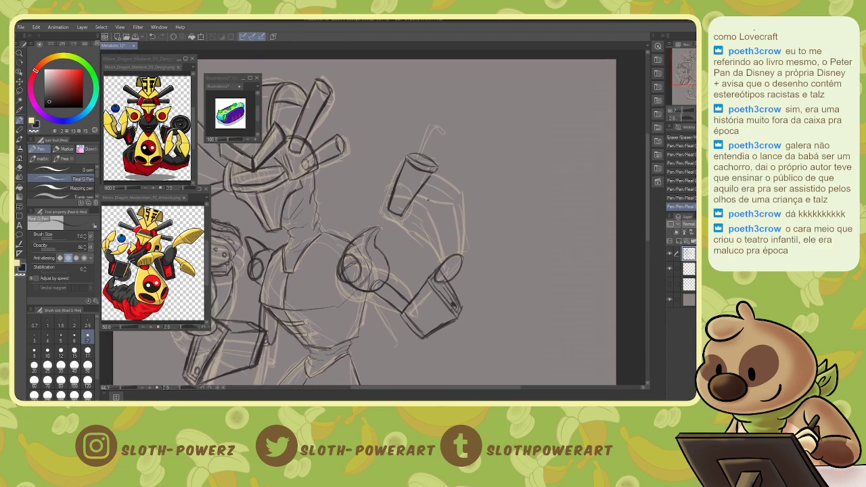
{"action": "mouse_move", "coordinate": [448, 257]}
{"action": "left_mouse_down"}
{"action": "mouse_move", "coordinate": [440, 219]}
{"action": "mouse_move", "coordinate": [418, 199]}
{"action": "mouse_move", "coordinate": [382, 197]}
{"action": "mouse_move", "coordinate": [417, 222]}
{"action": "mouse_move", "coordinate": [447, 267]}
{"action": "mouse_move", "coordinate": [449, 215]}
{"action": "left_mouse_up"}
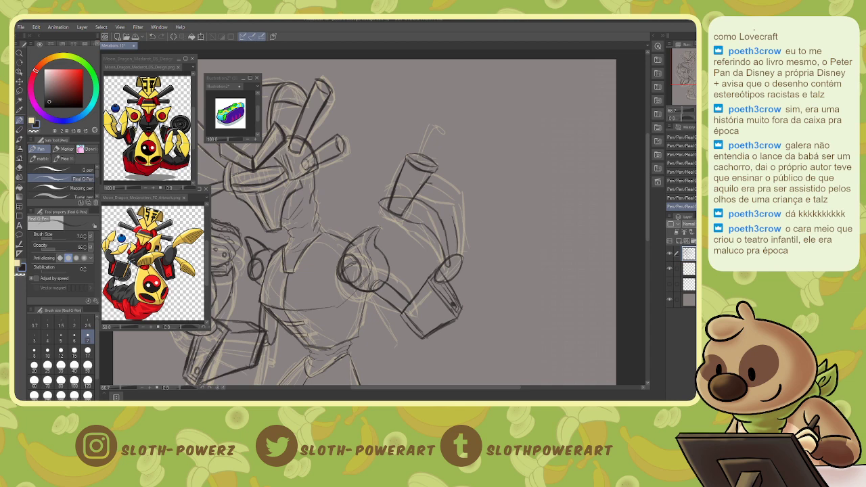
{"action": "mouse_move", "coordinate": [432, 184]}
{"action": "left_mouse_down"}
{"action": "mouse_move", "coordinate": [461, 197]}
{"action": "mouse_move", "coordinate": [462, 256]}
{"action": "left_mouse_up"}
{"action": "mouse_move", "coordinate": [436, 257]}
{"action": "left_mouse_down"}
{"action": "mouse_move", "coordinate": [381, 213]}
{"action": "mouse_move", "coordinate": [435, 245]}
{"action": "mouse_move", "coordinate": [441, 262]}
{"action": "left_mouse_up"}
{"action": "key", "text": "ctrl+s"}
Draw the cloth tail's wavy lower edge from the skirt to its tip and a small knot there, erasing the overlaps.
{"action": "left_click_drag", "start_coordinate": [468, 381], "coordinate": [468, 151]}
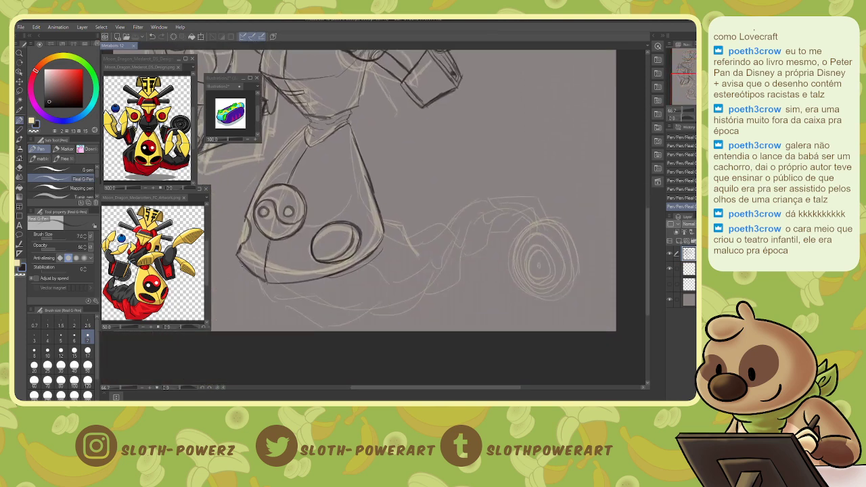
{"action": "mouse_move", "coordinate": [243, 268]}
{"action": "left_mouse_down"}
{"action": "mouse_move", "coordinate": [259, 304]}
{"action": "mouse_move", "coordinate": [300, 302]}
{"action": "mouse_move", "coordinate": [282, 308]}
{"action": "mouse_move", "coordinate": [328, 325]}
{"action": "mouse_move", "coordinate": [387, 318]}
{"action": "mouse_move", "coordinate": [427, 289]}
{"action": "mouse_move", "coordinate": [418, 302]}
{"action": "mouse_move", "coordinate": [458, 286]}
{"action": "mouse_move", "coordinate": [466, 249]}
{"action": "mouse_move", "coordinate": [462, 268]}
{"action": "mouse_move", "coordinate": [482, 257]}
{"action": "mouse_move", "coordinate": [502, 222]}
{"action": "mouse_move", "coordinate": [489, 234]}
{"action": "mouse_move", "coordinate": [540, 226]}
{"action": "left_mouse_up"}
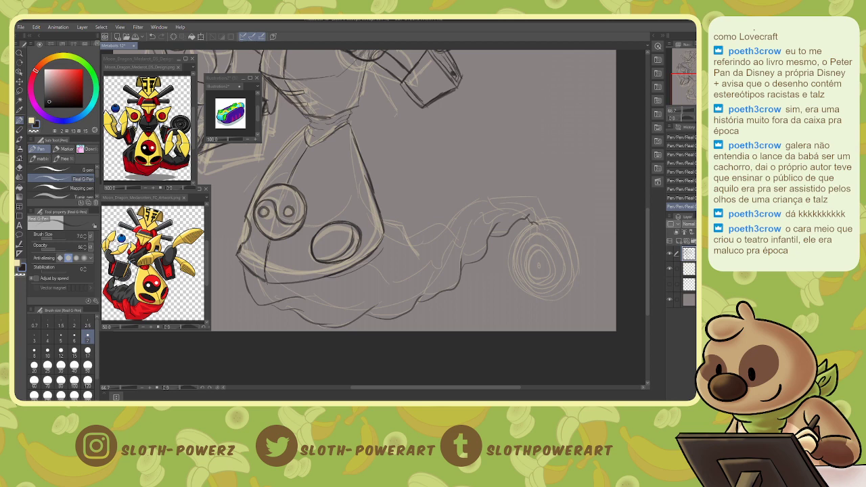
{"action": "mouse_move", "coordinate": [533, 225]}
{"action": "left_mouse_down"}
{"action": "mouse_move", "coordinate": [548, 225]}
{"action": "mouse_move", "coordinate": [539, 227]}
{"action": "mouse_move", "coordinate": [541, 214]}
{"action": "mouse_move", "coordinate": [551, 222]}
{"action": "mouse_move", "coordinate": [542, 223]}
{"action": "left_mouse_up"}
{"action": "key", "text": "e"}
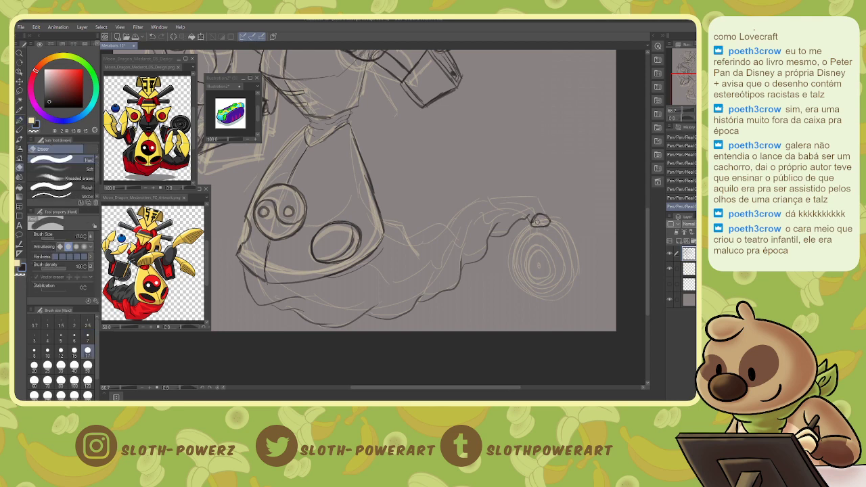
{"action": "left_click_drag", "start_coordinate": [536, 223], "coordinate": [539, 216]}
{"action": "key", "text": "p"}
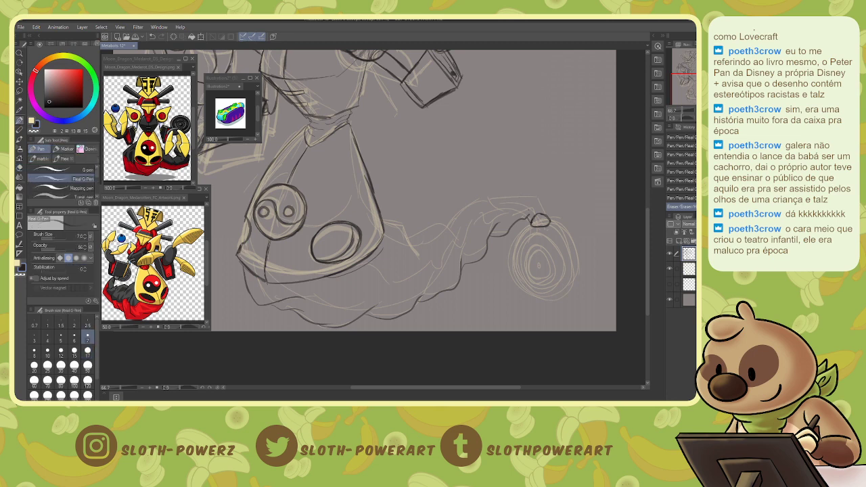
{"action": "key", "text": "e"}
{"action": "mouse_move", "coordinate": [528, 217]}
{"action": "left_mouse_down"}
{"action": "mouse_move", "coordinate": [526, 226]}
{"action": "mouse_move", "coordinate": [531, 216]}
{"action": "left_mouse_up"}
{"action": "key", "text": "p"}
Draw the cloth tail's wavy upper edge from the skirt to the knot, with a fold beside the skirt, and clean up its end.
{"action": "left_click_drag", "start_coordinate": [380, 220], "coordinate": [426, 259]}
{"action": "mouse_move", "coordinate": [387, 221]}
{"action": "left_mouse_down"}
{"action": "mouse_move", "coordinate": [413, 249]}
{"action": "mouse_move", "coordinate": [423, 227]}
{"action": "mouse_move", "coordinate": [463, 232]}
{"action": "mouse_move", "coordinate": [466, 203]}
{"action": "mouse_move", "coordinate": [486, 196]}
{"action": "mouse_move", "coordinate": [513, 208]}
{"action": "mouse_move", "coordinate": [496, 198]}
{"action": "mouse_move", "coordinate": [537, 195]}
{"action": "mouse_move", "coordinate": [537, 216]}
{"action": "mouse_move", "coordinate": [536, 201]}
{"action": "mouse_move", "coordinate": [499, 201]}
{"action": "mouse_move", "coordinate": [528, 202]}
{"action": "mouse_move", "coordinate": [502, 201]}
{"action": "mouse_move", "coordinate": [527, 198]}
{"action": "mouse_move", "coordinate": [528, 190]}
{"action": "mouse_move", "coordinate": [538, 191]}
{"action": "mouse_move", "coordinate": [498, 200]}
{"action": "mouse_move", "coordinate": [534, 196]}
{"action": "left_mouse_up"}
{"action": "key", "text": "e"}
{"action": "key", "text": "p"}
{"action": "key", "text": "e"}
{"action": "mouse_move", "coordinate": [535, 195]}
{"action": "left_mouse_down"}
{"action": "mouse_move", "coordinate": [532, 205]}
{"action": "mouse_move", "coordinate": [539, 203]}
{"action": "left_mouse_up"}
{"action": "key", "text": "p"}
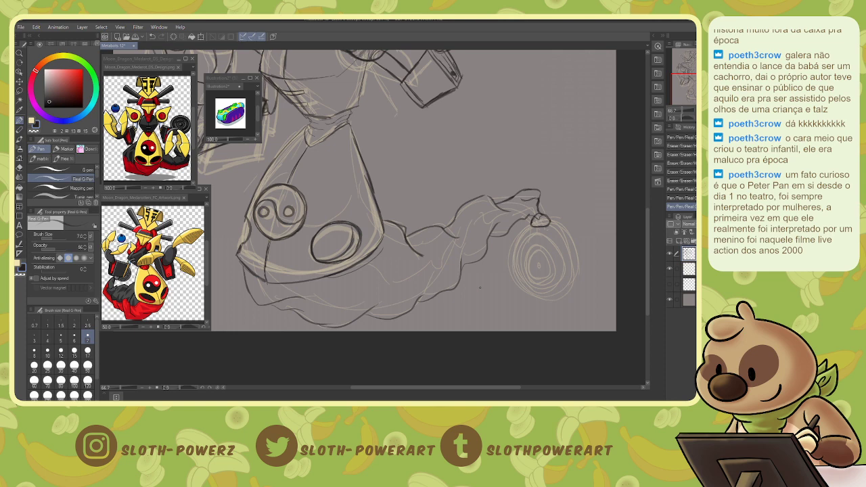
Select the rough sketch layer together with the line layer and move the whole drawing slightly upward on the canvas.
{"action": "key", "text": "ctrl+minus"}
{"action": "key", "text": "ctrl+minus"}
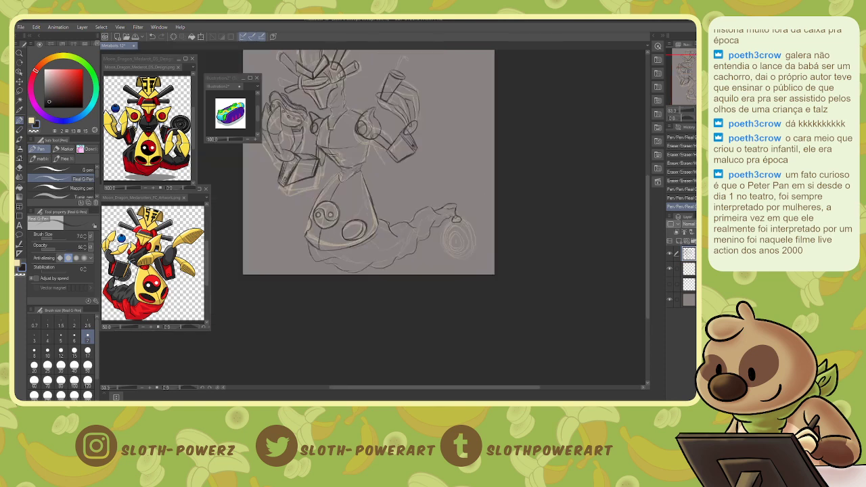
{"action": "left_click_drag", "start_coordinate": [379, 196], "coordinate": [395, 262]}
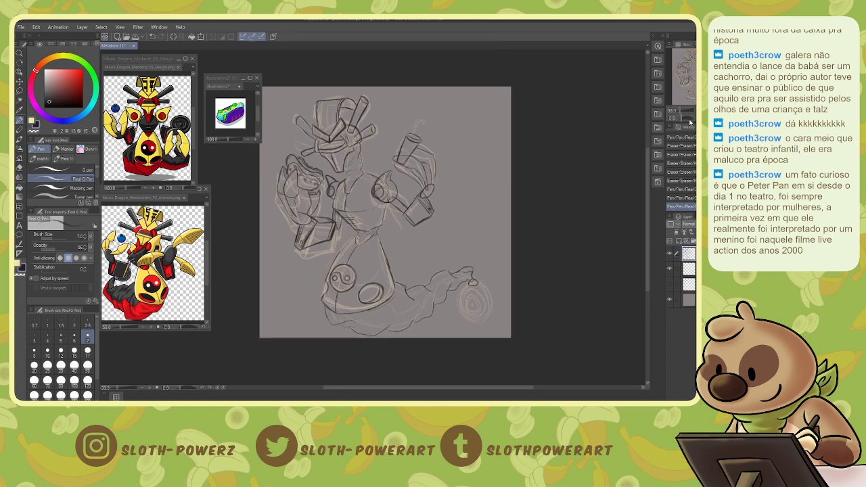
{"action": "left_click", "coordinate": [690, 269], "text": "ctrl"}
{"action": "key", "text": "ctrl+d"}
{"action": "left_click", "coordinate": [677, 268]}
{"action": "key", "text": "k"}
{"action": "left_click_drag", "start_coordinate": [420, 252], "coordinate": [419, 244]}
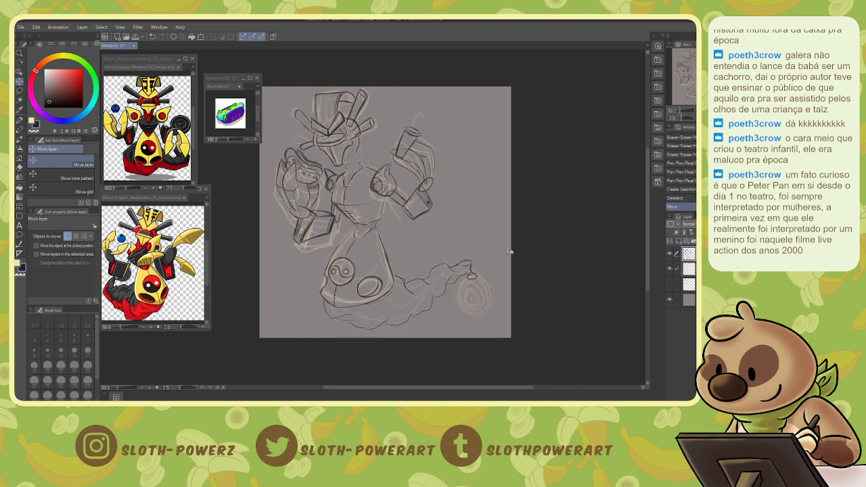
Outline the large round disc hanging from the tail's knot and thicken its right rim with a second contour.
{"action": "scroll", "coordinate": [437, 279], "scroll_direction": "up", "scroll_amount": 3}
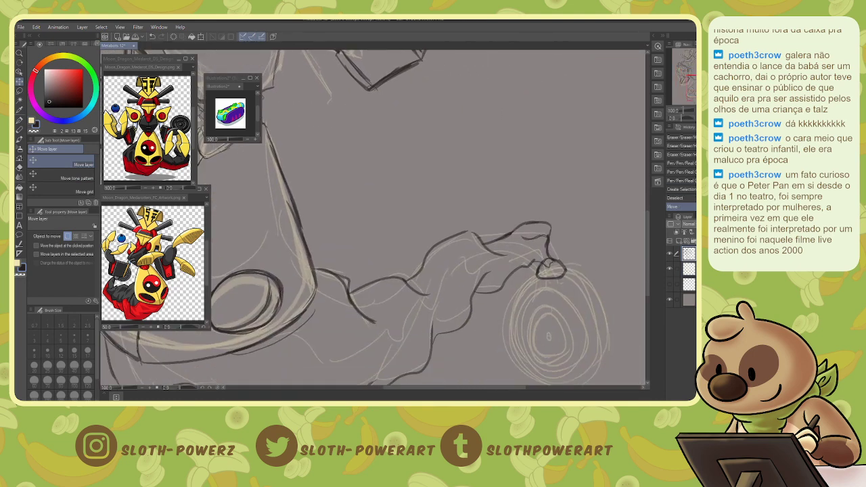
{"action": "left_click_drag", "start_coordinate": [565, 321], "coordinate": [492, 257]}
{"action": "key", "text": "p"}
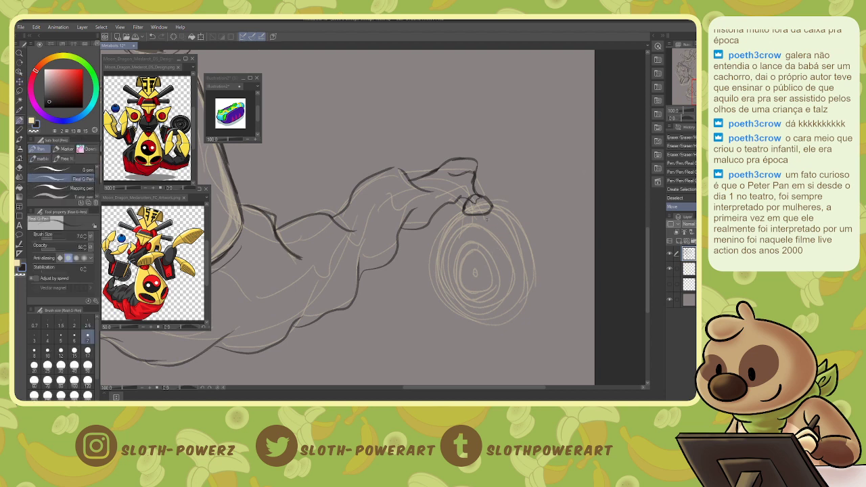
{"action": "mouse_move", "coordinate": [461, 212]}
{"action": "left_mouse_down"}
{"action": "mouse_move", "coordinate": [439, 245]}
{"action": "mouse_move", "coordinate": [437, 275]}
{"action": "mouse_move", "coordinate": [446, 305]}
{"action": "mouse_move", "coordinate": [439, 289]}
{"action": "mouse_move", "coordinate": [464, 318]}
{"action": "left_mouse_up"}
{"action": "left_click_drag", "start_coordinate": [437, 275], "coordinate": [444, 299]}
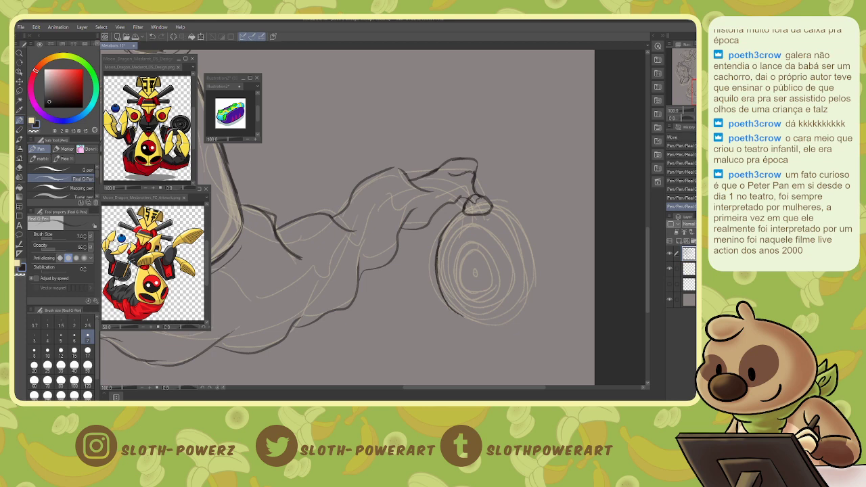
{"action": "left_click_drag", "start_coordinate": [445, 234], "coordinate": [438, 249]}
{"action": "mouse_move", "coordinate": [493, 205]}
{"action": "left_mouse_down"}
{"action": "mouse_move", "coordinate": [533, 241]}
{"action": "mouse_move", "coordinate": [534, 268]}
{"action": "left_mouse_up"}
{"action": "mouse_move", "coordinate": [457, 309]}
{"action": "left_mouse_down"}
{"action": "mouse_move", "coordinate": [497, 324]}
{"action": "mouse_move", "coordinate": [532, 295]}
{"action": "left_mouse_up"}
{"action": "mouse_move", "coordinate": [489, 203]}
{"action": "left_mouse_down"}
{"action": "mouse_move", "coordinate": [518, 215]}
{"action": "mouse_move", "coordinate": [534, 241]}
{"action": "mouse_move", "coordinate": [529, 295]}
{"action": "left_mouse_up"}
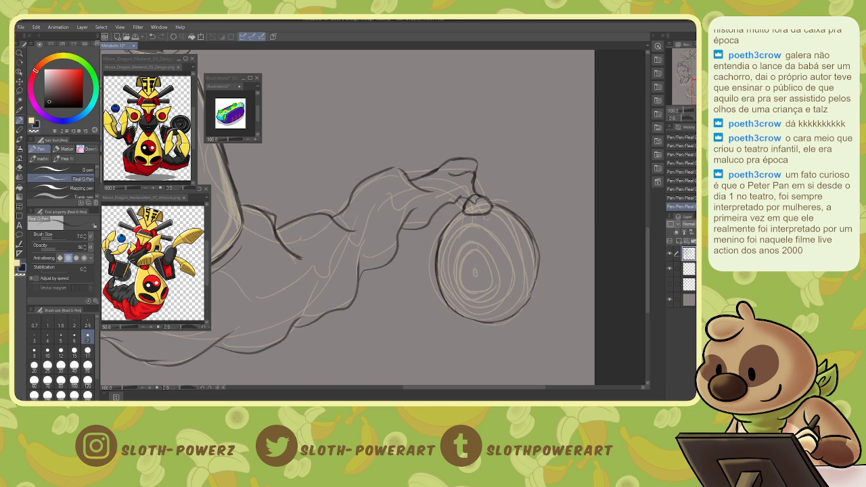
{"action": "mouse_move", "coordinate": [535, 253]}
{"action": "left_mouse_down"}
{"action": "mouse_move", "coordinate": [539, 296]}
{"action": "mouse_move", "coordinate": [497, 323]}
{"action": "mouse_move", "coordinate": [511, 316]}
{"action": "left_mouse_up"}
{"action": "left_click_drag", "start_coordinate": [539, 298], "coordinate": [537, 246]}
{"action": "mouse_move", "coordinate": [489, 211]}
{"action": "left_mouse_down"}
{"action": "mouse_move", "coordinate": [518, 242]}
{"action": "mouse_move", "coordinate": [523, 269]}
{"action": "mouse_move", "coordinate": [512, 311]}
{"action": "mouse_move", "coordinate": [497, 321]}
{"action": "mouse_move", "coordinate": [521, 296]}
{"action": "left_mouse_up"}
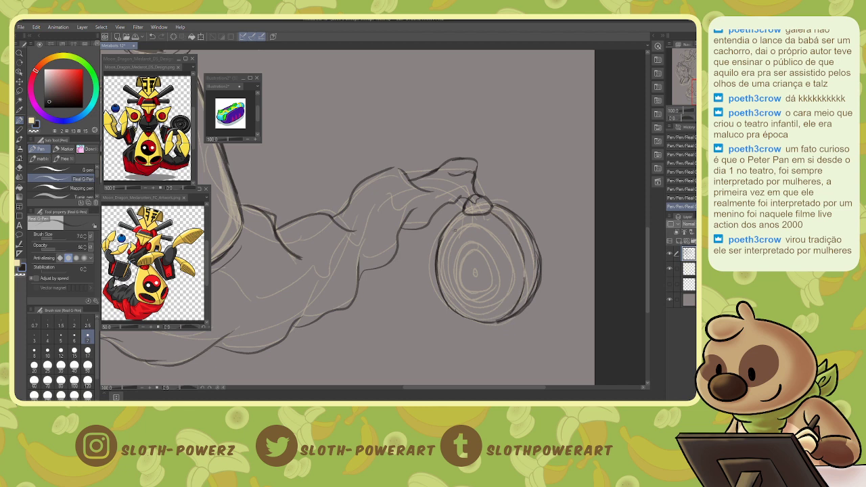
Draw concentric inner rings inside the disc and reinforce its lower rim, erasing the stray strokes.
{"action": "mouse_move", "coordinate": [470, 220]}
{"action": "left_mouse_down"}
{"action": "mouse_move", "coordinate": [452, 230]}
{"action": "mouse_move", "coordinate": [444, 283]}
{"action": "mouse_move", "coordinate": [459, 308]}
{"action": "mouse_move", "coordinate": [479, 316]}
{"action": "left_mouse_up"}
{"action": "mouse_move", "coordinate": [450, 242]}
{"action": "left_mouse_down"}
{"action": "mouse_move", "coordinate": [490, 219]}
{"action": "mouse_move", "coordinate": [512, 246]}
{"action": "mouse_move", "coordinate": [517, 287]}
{"action": "mouse_move", "coordinate": [506, 309]}
{"action": "mouse_move", "coordinate": [473, 316]}
{"action": "mouse_move", "coordinate": [508, 303]}
{"action": "mouse_move", "coordinate": [516, 288]}
{"action": "left_mouse_up"}
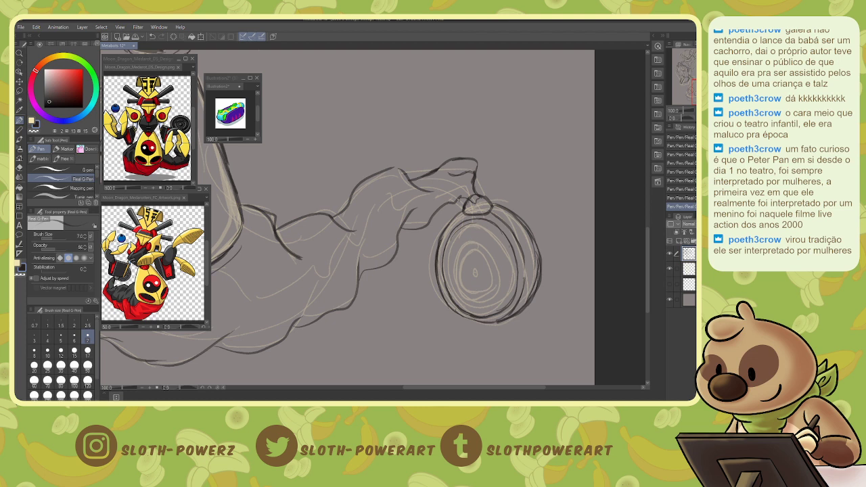
{"action": "mouse_move", "coordinate": [467, 220]}
{"action": "left_mouse_down"}
{"action": "mouse_move", "coordinate": [443, 252]}
{"action": "mouse_move", "coordinate": [455, 301]}
{"action": "left_mouse_up"}
{"action": "key", "text": "e"}
{"action": "mouse_move", "coordinate": [474, 223]}
{"action": "left_mouse_down"}
{"action": "mouse_move", "coordinate": [457, 231]}
{"action": "mouse_move", "coordinate": [470, 235]}
{"action": "left_mouse_up"}
{"action": "key", "text": "p"}
{"action": "mouse_move", "coordinate": [447, 290]}
{"action": "left_mouse_down"}
{"action": "mouse_move", "coordinate": [474, 311]}
{"action": "mouse_move", "coordinate": [460, 317]}
{"action": "mouse_move", "coordinate": [480, 324]}
{"action": "left_mouse_up"}
{"action": "left_click_drag", "start_coordinate": [468, 321], "coordinate": [497, 321]}
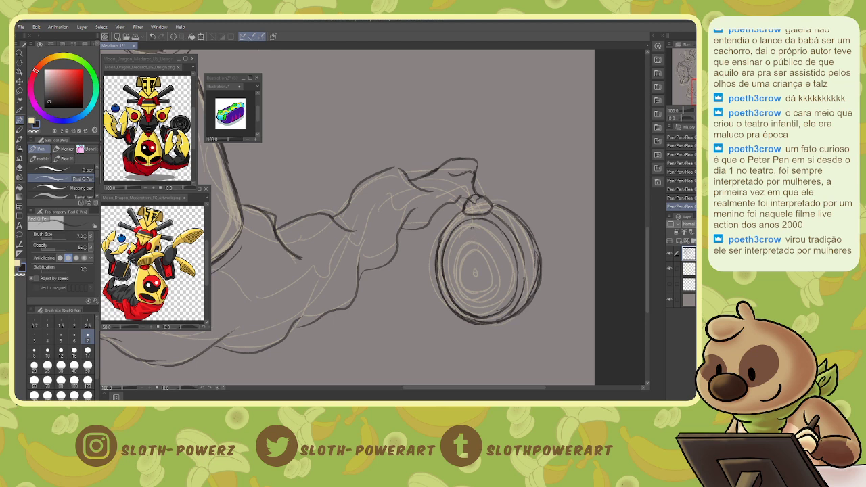
{"action": "mouse_move", "coordinate": [483, 218]}
{"action": "left_mouse_down"}
{"action": "mouse_move", "coordinate": [458, 232]}
{"action": "mouse_move", "coordinate": [450, 274]}
{"action": "mouse_move", "coordinate": [467, 304]}
{"action": "mouse_move", "coordinate": [486, 313]}
{"action": "mouse_move", "coordinate": [447, 260]}
{"action": "left_mouse_up"}
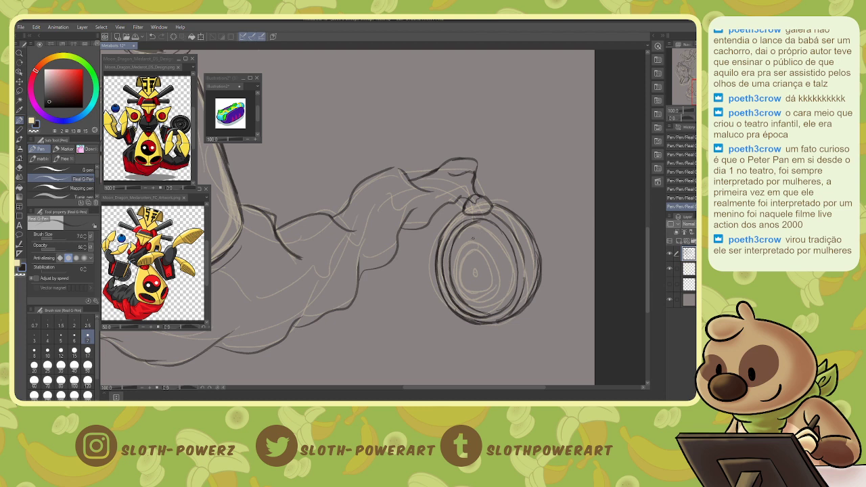
Draw a smaller oval ring inside the disc and a notched, segmented ring within it.
{"action": "mouse_move", "coordinate": [473, 238]}
{"action": "left_mouse_down"}
{"action": "mouse_move", "coordinate": [457, 257]}
{"action": "mouse_move", "coordinate": [464, 245]}
{"action": "mouse_move", "coordinate": [458, 274]}
{"action": "mouse_move", "coordinate": [469, 292]}
{"action": "mouse_move", "coordinate": [457, 277]}
{"action": "mouse_move", "coordinate": [479, 298]}
{"action": "mouse_move", "coordinate": [463, 293]}
{"action": "mouse_move", "coordinate": [503, 293]}
{"action": "left_mouse_up"}
{"action": "mouse_move", "coordinate": [465, 248]}
{"action": "left_mouse_down"}
{"action": "mouse_move", "coordinate": [486, 238]}
{"action": "mouse_move", "coordinate": [499, 245]}
{"action": "mouse_move", "coordinate": [505, 280]}
{"action": "mouse_move", "coordinate": [493, 243]}
{"action": "mouse_move", "coordinate": [462, 251]}
{"action": "mouse_move", "coordinate": [459, 284]}
{"action": "mouse_move", "coordinate": [487, 299]}
{"action": "mouse_move", "coordinate": [504, 291]}
{"action": "left_mouse_up"}
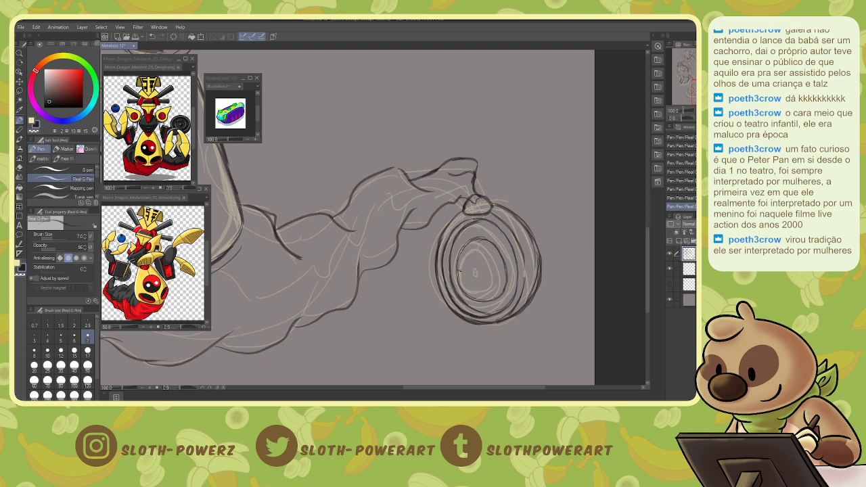
{"action": "left_click_drag", "start_coordinate": [459, 271], "coordinate": [463, 270]}
{"action": "mouse_move", "coordinate": [462, 275]}
{"action": "left_mouse_down"}
{"action": "mouse_move", "coordinate": [478, 289]}
{"action": "mouse_move", "coordinate": [498, 284]}
{"action": "mouse_move", "coordinate": [471, 286]}
{"action": "mouse_move", "coordinate": [462, 274]}
{"action": "mouse_move", "coordinate": [456, 285]}
{"action": "mouse_move", "coordinate": [503, 284]}
{"action": "left_mouse_up"}
{"action": "left_click_drag", "start_coordinate": [486, 247], "coordinate": [501, 276]}
{"action": "left_click_drag", "start_coordinate": [485, 248], "coordinate": [502, 261]}
{"action": "left_click_drag", "start_coordinate": [499, 254], "coordinate": [504, 271]}
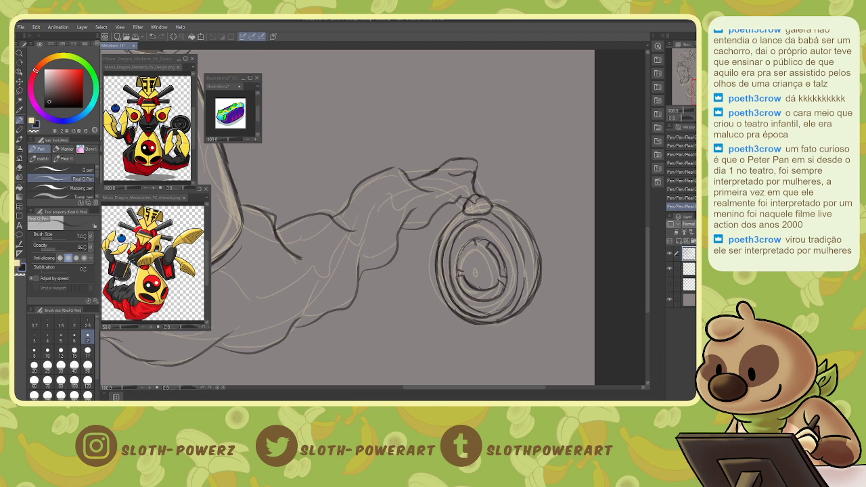
Add the small double circle at the disc's centre and finish the contours of the rings around it.
{"action": "mouse_move", "coordinate": [474, 243]}
{"action": "left_mouse_down"}
{"action": "mouse_move", "coordinate": [479, 285]}
{"action": "mouse_move", "coordinate": [474, 241]}
{"action": "mouse_move", "coordinate": [458, 272]}
{"action": "mouse_move", "coordinate": [465, 248]}
{"action": "left_mouse_up"}
{"action": "mouse_move", "coordinate": [475, 272]}
{"action": "left_mouse_down"}
{"action": "mouse_move", "coordinate": [473, 263]}
{"action": "mouse_move", "coordinate": [486, 262]}
{"action": "mouse_move", "coordinate": [478, 273]}
{"action": "mouse_move", "coordinate": [487, 260]}
{"action": "mouse_move", "coordinate": [484, 278]}
{"action": "mouse_move", "coordinate": [488, 259]}
{"action": "mouse_move", "coordinate": [481, 276]}
{"action": "left_mouse_up"}
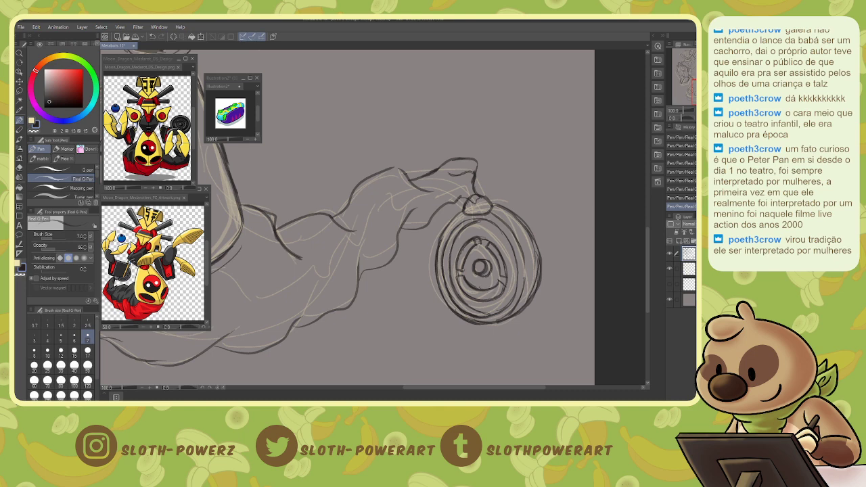
{"action": "mouse_move", "coordinate": [475, 250]}
{"action": "left_mouse_down"}
{"action": "mouse_move", "coordinate": [465, 269]}
{"action": "mouse_move", "coordinate": [482, 251]}
{"action": "left_mouse_up"}
{"action": "left_click_drag", "start_coordinate": [488, 243], "coordinate": [499, 242]}
{"action": "left_click_drag", "start_coordinate": [505, 277], "coordinate": [512, 274]}
{"action": "left_click_drag", "start_coordinate": [497, 243], "coordinate": [511, 274]}
{"action": "left_click_drag", "start_coordinate": [468, 220], "coordinate": [448, 242]}
Draw flowing fold lines along the inside of the cloth tail from the skirt to the knot.
{"action": "left_click_drag", "start_coordinate": [709, 93], "coordinate": [695, 93]}
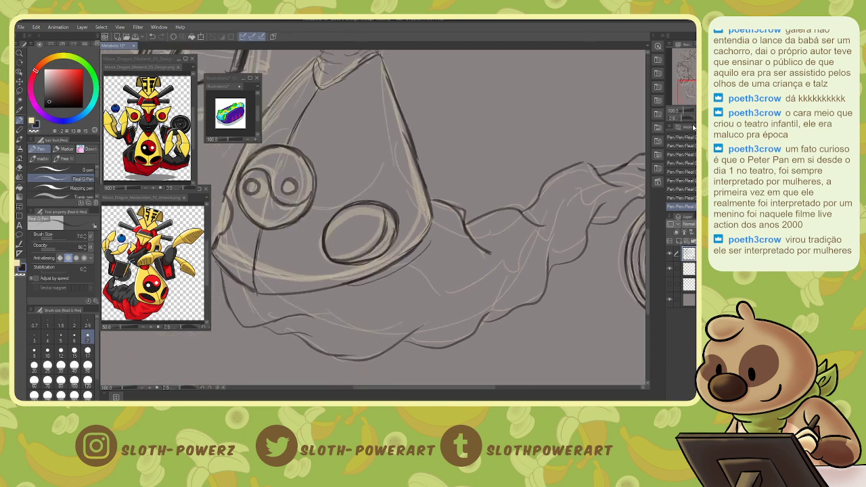
{"action": "key", "text": "ctrl+minus"}
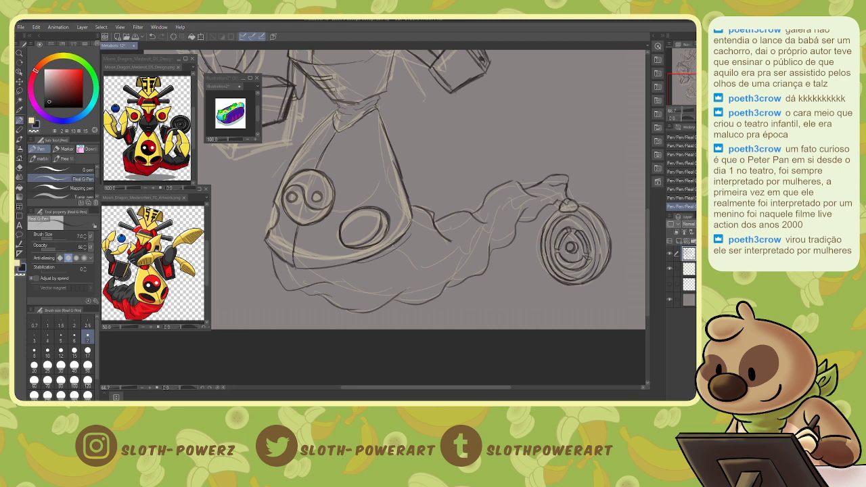
{"action": "mouse_move", "coordinate": [398, 248]}
{"action": "left_mouse_down"}
{"action": "mouse_move", "coordinate": [409, 263]}
{"action": "mouse_move", "coordinate": [432, 268]}
{"action": "mouse_move", "coordinate": [476, 250]}
{"action": "mouse_move", "coordinate": [521, 202]}
{"action": "mouse_move", "coordinate": [561, 194]}
{"action": "left_mouse_up"}
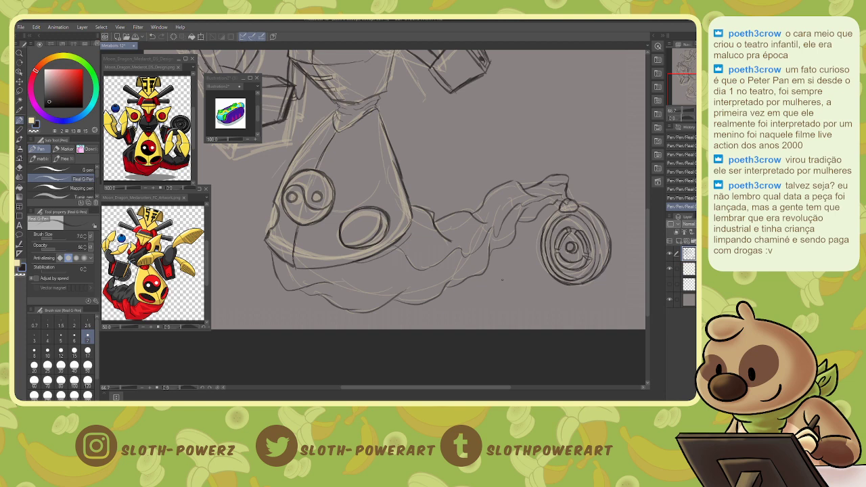
Hide the rough sketch layer and review the dark line drawing from the head to the tail.
{"action": "left_click_drag", "start_coordinate": [696, 85], "coordinate": [690, 74]}
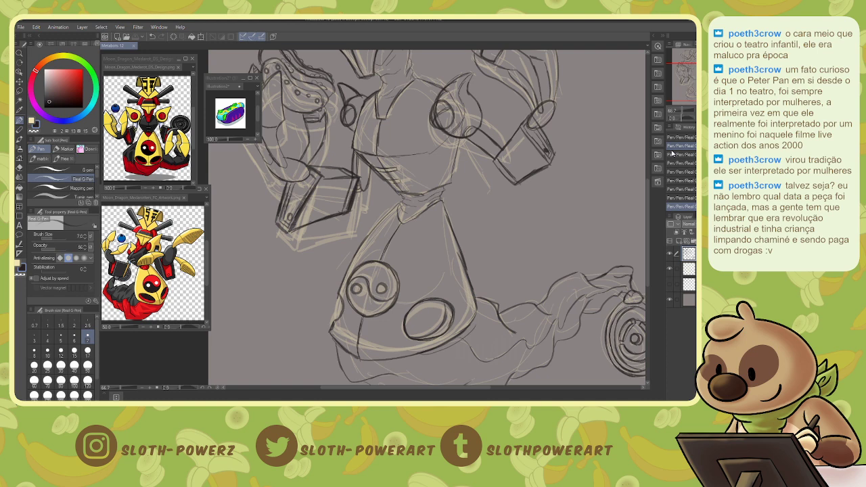
{"action": "left_click_drag", "start_coordinate": [473, 155], "coordinate": [466, 336]}
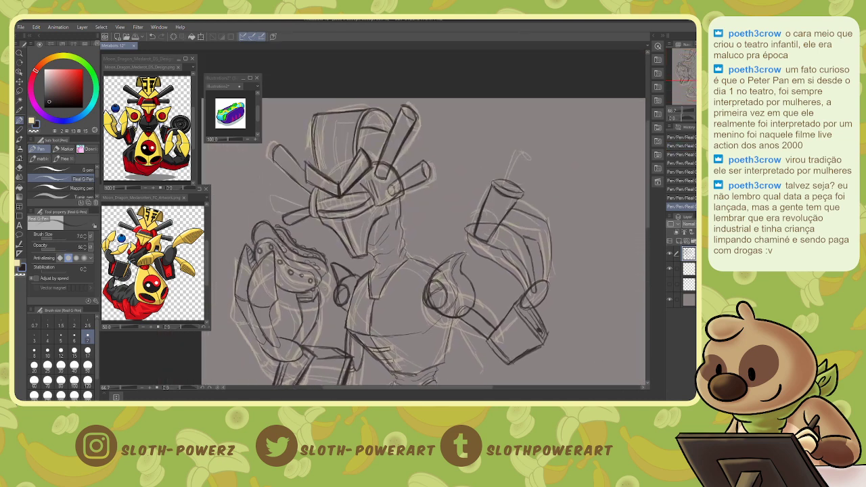
{"action": "left_click", "coordinate": [669, 269]}
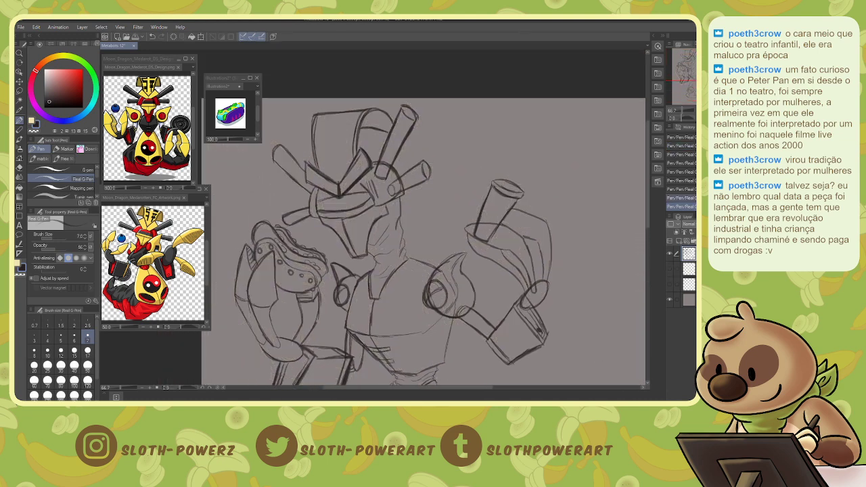
{"action": "left_click_drag", "start_coordinate": [475, 365], "coordinate": [341, 165]}
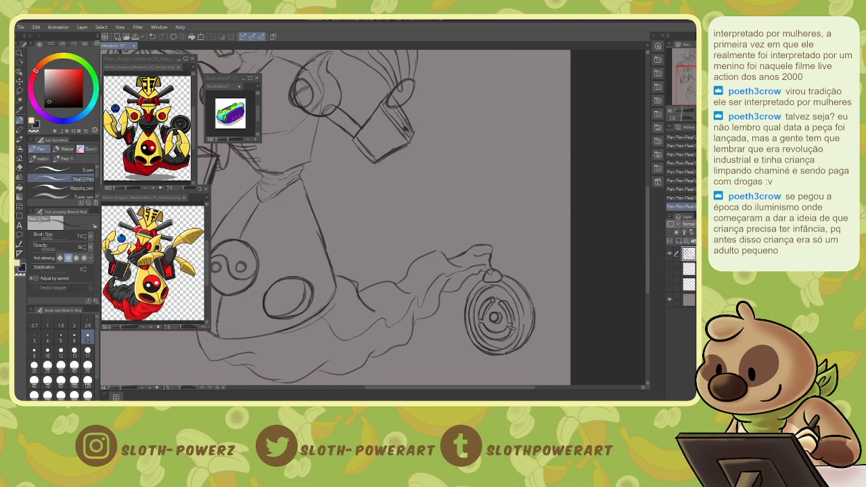
{"action": "left_click_drag", "start_coordinate": [338, 169], "coordinate": [446, 305]}
{"action": "key", "text": "ctrl+minus"}
{"action": "left_click_drag", "start_coordinate": [379, 217], "coordinate": [406, 251]}
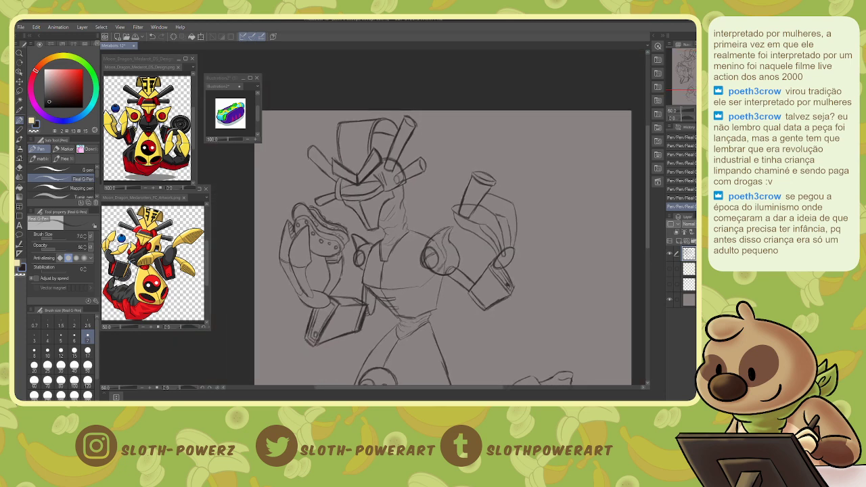
Lower the opacity of the line drawing's layer and add a new raster layer above it.
{"action": "left_click", "coordinate": [709, 224]}
{"action": "left_click", "coordinate": [679, 240]}
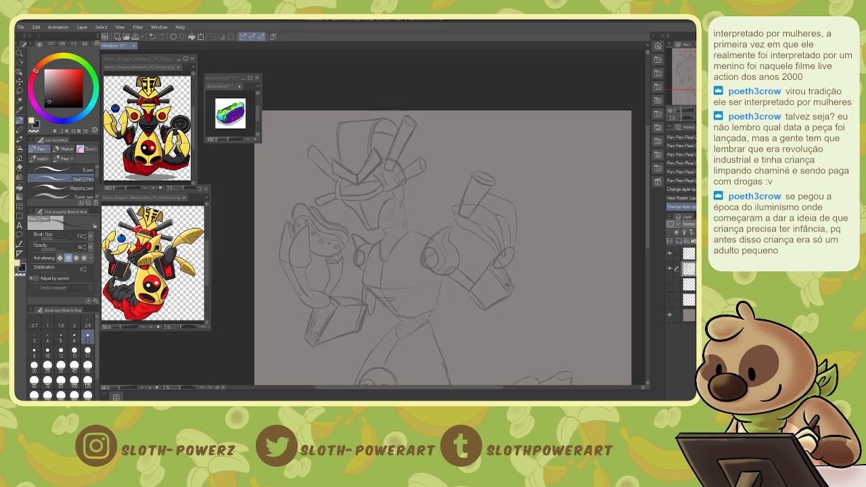
Set the Real G-Pen's opacity to 100 for inking the head on the new layer.
{"action": "key", "text": "ctrl+plus"}
{"action": "mouse_move", "coordinate": [575, 203]}
{"action": "left_mouse_down"}
{"action": "mouse_move", "coordinate": [210, 203]}
{"action": "mouse_move", "coordinate": [460, 213]}
{"action": "mouse_move", "coordinate": [594, 278]}
{"action": "left_mouse_up"}
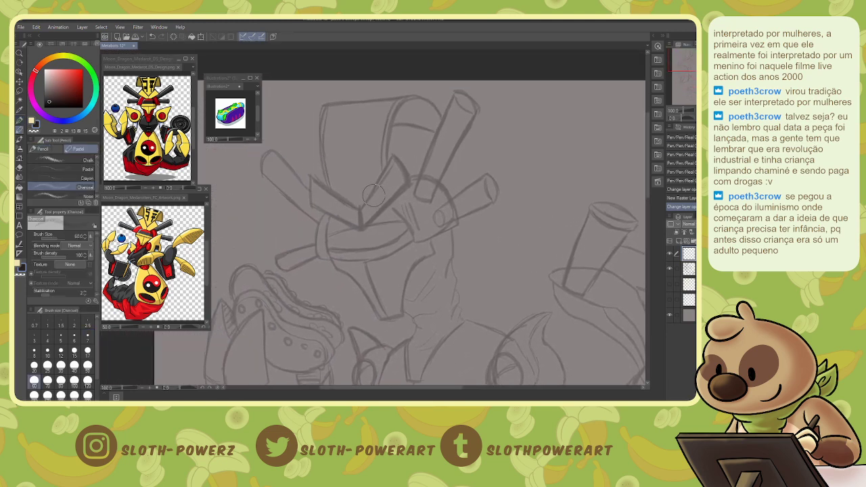
{"action": "left_click", "coordinate": [63, 249]}
{"action": "left_click_drag", "start_coordinate": [63, 249], "coordinate": [78, 248]}
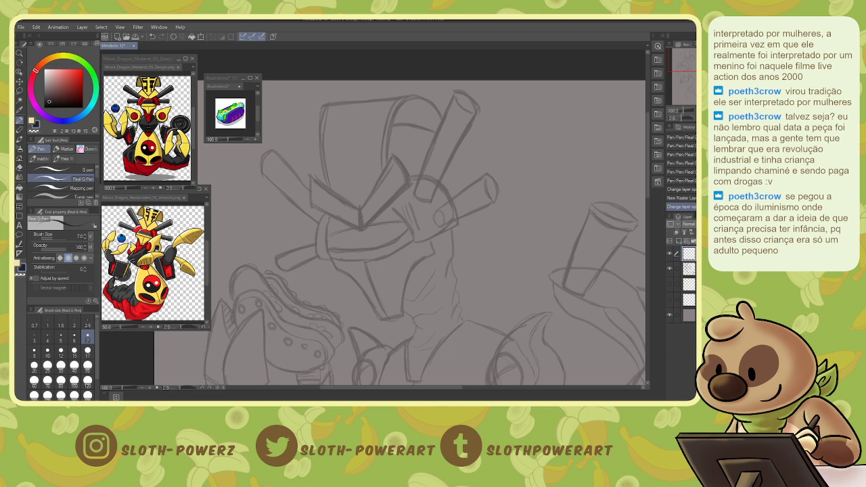
Ink the V-shaped brow crest on the head, drawing both angled plates with their outer and inner edges.
{"action": "mouse_move", "coordinate": [309, 204]}
{"action": "left_mouse_down"}
{"action": "mouse_move", "coordinate": [359, 231]}
{"action": "mouse_move", "coordinate": [358, 212]}
{"action": "mouse_move", "coordinate": [360, 229]}
{"action": "mouse_move", "coordinate": [407, 189]}
{"action": "left_mouse_up"}
{"action": "left_click_drag", "start_coordinate": [358, 209], "coordinate": [394, 166]}
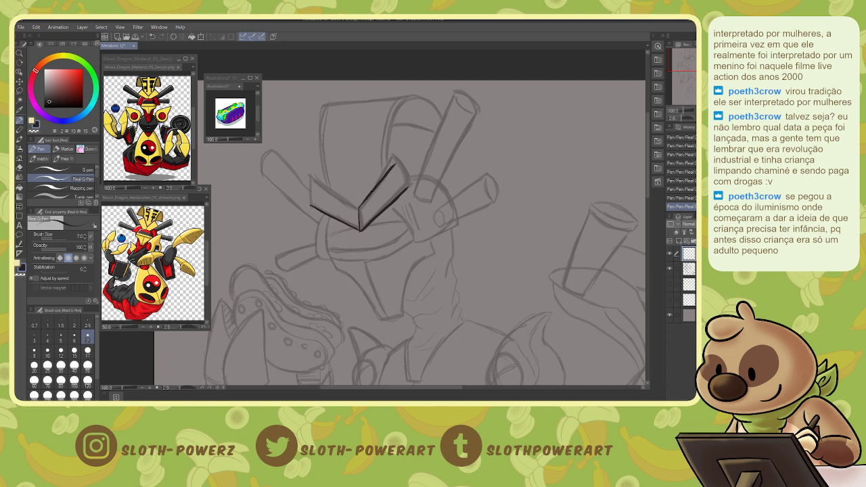
{"action": "mouse_move", "coordinate": [360, 206]}
{"action": "left_mouse_down"}
{"action": "mouse_move", "coordinate": [390, 155]}
{"action": "mouse_move", "coordinate": [410, 188]}
{"action": "left_mouse_up"}
{"action": "left_click_drag", "start_coordinate": [390, 153], "coordinate": [413, 182]}
{"action": "left_click_drag", "start_coordinate": [357, 207], "coordinate": [314, 174]}
{"action": "left_click_drag", "start_coordinate": [310, 205], "coordinate": [312, 173]}
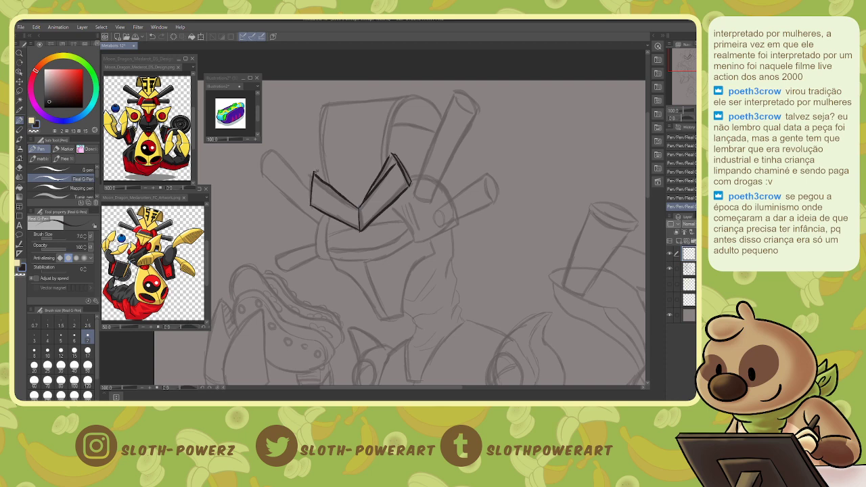
{"action": "mouse_move", "coordinate": [315, 170]}
{"action": "left_mouse_down"}
{"action": "mouse_move", "coordinate": [337, 178]}
{"action": "mouse_move", "coordinate": [357, 204]}
{"action": "left_mouse_up"}
Ink the rounded visor outline beneath the brow crest with a thick lower curve.
{"action": "mouse_move", "coordinate": [313, 171]}
{"action": "left_mouse_down"}
{"action": "mouse_move", "coordinate": [309, 200]}
{"action": "mouse_move", "coordinate": [360, 230]}
{"action": "mouse_move", "coordinate": [324, 251]}
{"action": "mouse_move", "coordinate": [327, 259]}
{"action": "mouse_move", "coordinate": [380, 262]}
{"action": "mouse_move", "coordinate": [415, 235]}
{"action": "left_mouse_up"}
{"action": "left_click_drag", "start_coordinate": [392, 204], "coordinate": [418, 236]}
{"action": "mouse_move", "coordinate": [330, 218]}
{"action": "left_mouse_down"}
{"action": "mouse_move", "coordinate": [328, 263]}
{"action": "mouse_move", "coordinate": [320, 252]}
{"action": "mouse_move", "coordinate": [351, 266]}
{"action": "mouse_move", "coordinate": [335, 264]}
{"action": "left_mouse_up"}
{"action": "left_click_drag", "start_coordinate": [347, 265], "coordinate": [406, 249]}
{"action": "left_click_drag", "start_coordinate": [385, 261], "coordinate": [402, 252]}
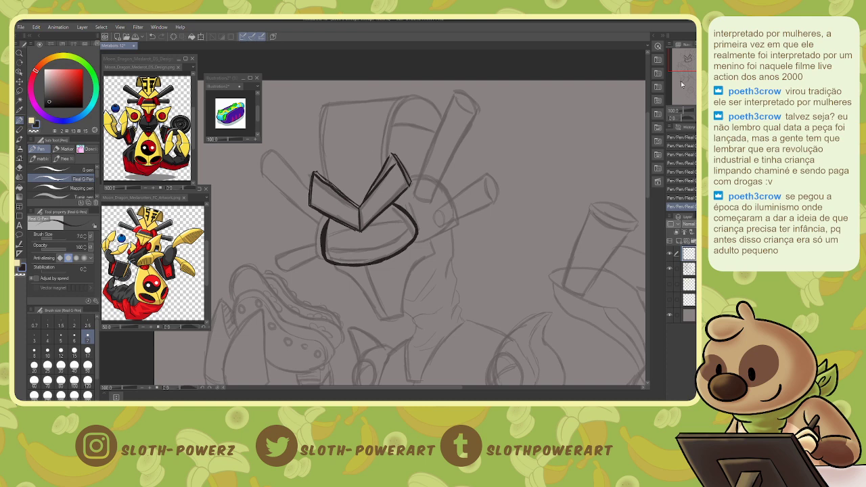
Erase stray lines near the brow crest's tip and ink the tall helmet plate with its curved side band.
{"action": "mouse_move", "coordinate": [393, 209]}
{"action": "left_mouse_down"}
{"action": "mouse_move", "coordinate": [447, 263]}
{"action": "mouse_move", "coordinate": [447, 293]}
{"action": "left_mouse_up"}
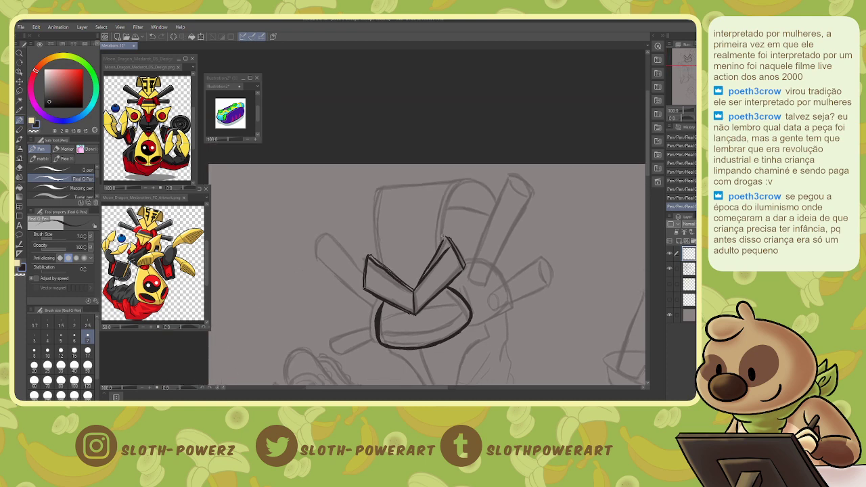
{"action": "key", "text": "e"}
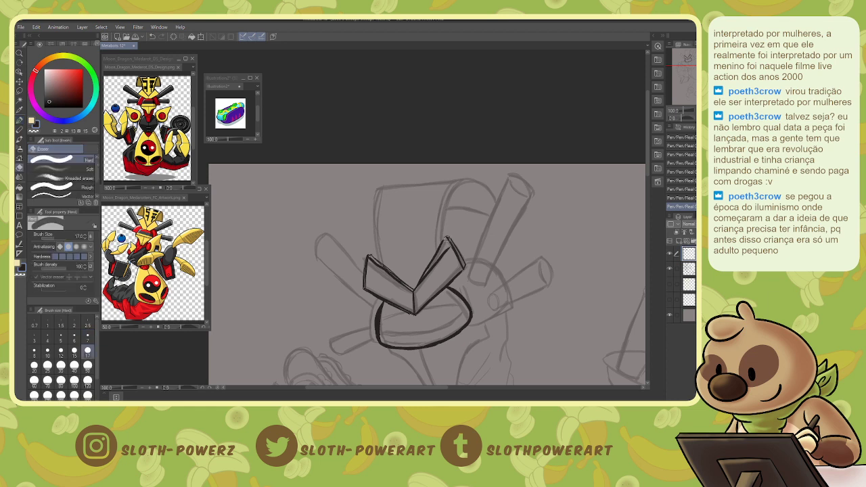
{"action": "mouse_move", "coordinate": [432, 268]}
{"action": "left_mouse_down"}
{"action": "mouse_move", "coordinate": [418, 288]}
{"action": "mouse_move", "coordinate": [464, 184]}
{"action": "mouse_move", "coordinate": [494, 199]}
{"action": "left_mouse_up"}
{"action": "key", "text": "p"}
{"action": "mouse_move", "coordinate": [445, 213]}
{"action": "left_mouse_down"}
{"action": "mouse_move", "coordinate": [487, 217]}
{"action": "mouse_move", "coordinate": [483, 184]}
{"action": "mouse_move", "coordinate": [444, 193]}
{"action": "mouse_move", "coordinate": [438, 252]}
{"action": "left_mouse_up"}
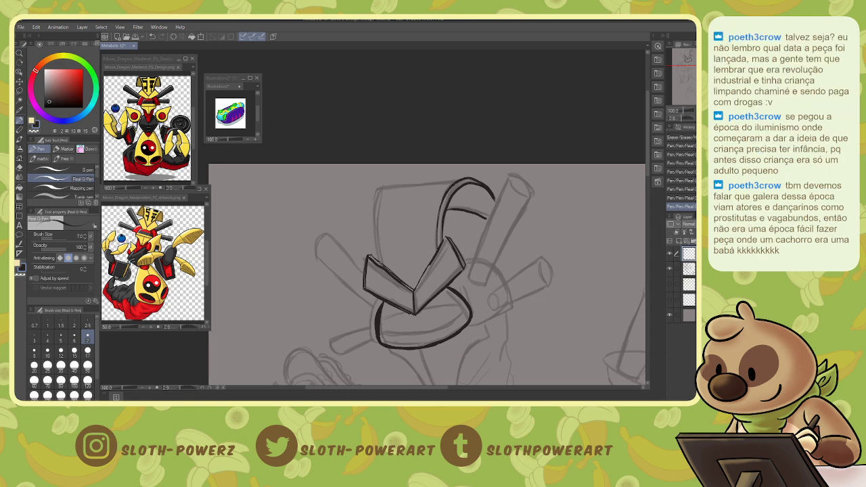
{"action": "mouse_move", "coordinate": [373, 221]}
{"action": "left_mouse_down"}
{"action": "mouse_move", "coordinate": [377, 264]}
{"action": "mouse_move", "coordinate": [374, 248]}
{"action": "left_mouse_up"}
{"action": "left_click_drag", "start_coordinate": [370, 187], "coordinate": [372, 222]}
{"action": "mouse_move", "coordinate": [373, 189]}
{"action": "left_mouse_down"}
{"action": "mouse_move", "coordinate": [454, 180]}
{"action": "mouse_move", "coordinate": [418, 190]}
{"action": "mouse_move", "coordinate": [374, 186]}
{"action": "mouse_move", "coordinate": [377, 264]}
{"action": "left_mouse_up"}
{"action": "left_click_drag", "start_coordinate": [373, 186], "coordinate": [376, 254]}
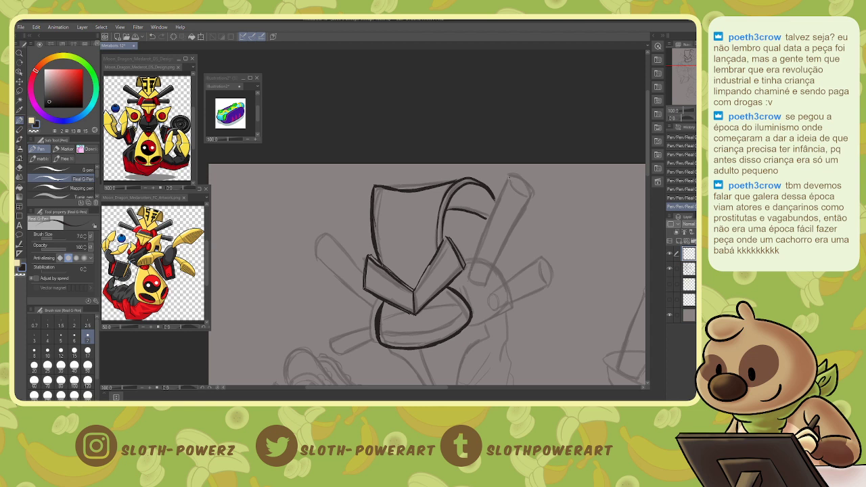
Ink the long upper-right cylinder on the head and the helmet's curved edge beside it.
{"action": "mouse_move", "coordinate": [508, 176]}
{"action": "left_mouse_down"}
{"action": "mouse_move", "coordinate": [532, 191]}
{"action": "mouse_move", "coordinate": [491, 214]}
{"action": "mouse_move", "coordinate": [470, 269]}
{"action": "mouse_move", "coordinate": [470, 283]}
{"action": "mouse_move", "coordinate": [487, 287]}
{"action": "left_mouse_up"}
{"action": "left_click_drag", "start_coordinate": [533, 195], "coordinate": [486, 285]}
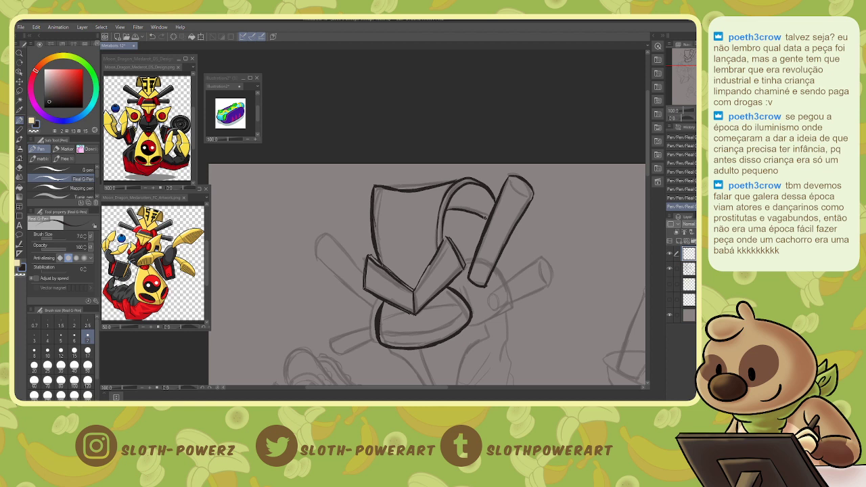
{"action": "left_click_drag", "start_coordinate": [478, 184], "coordinate": [492, 206]}
{"action": "mouse_move", "coordinate": [478, 185]}
{"action": "left_mouse_down"}
{"action": "mouse_move", "coordinate": [490, 203]}
{"action": "mouse_move", "coordinate": [516, 192]}
{"action": "mouse_move", "coordinate": [533, 197]}
{"action": "left_mouse_up"}
Ink the round ear joint and the shorter cylinder projecting from it.
{"action": "left_click_drag", "start_coordinate": [461, 261], "coordinate": [505, 277]}
{"action": "mouse_move", "coordinate": [475, 325]}
{"action": "left_mouse_down"}
{"action": "mouse_move", "coordinate": [499, 303]}
{"action": "mouse_move", "coordinate": [489, 296]}
{"action": "mouse_move", "coordinate": [534, 265]}
{"action": "left_mouse_up"}
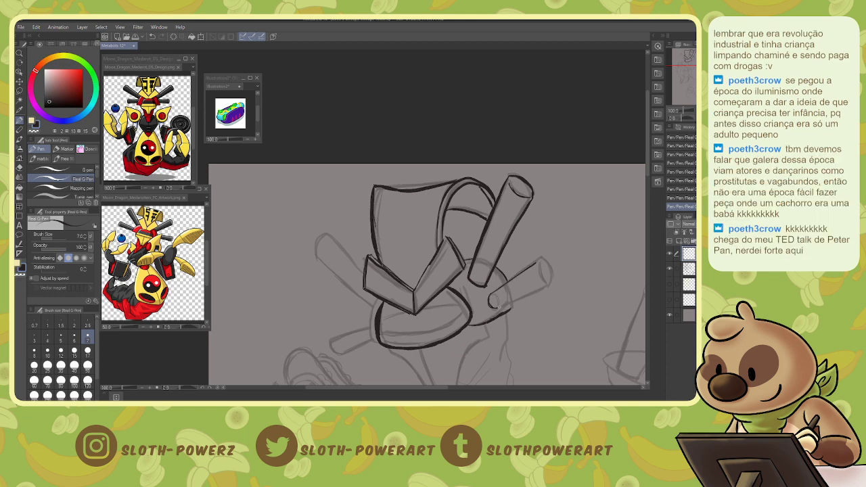
{"action": "mouse_move", "coordinate": [501, 307]}
{"action": "left_mouse_down"}
{"action": "mouse_move", "coordinate": [548, 287]}
{"action": "mouse_move", "coordinate": [544, 259]}
{"action": "mouse_move", "coordinate": [551, 280]}
{"action": "mouse_move", "coordinate": [539, 280]}
{"action": "mouse_move", "coordinate": [549, 286]}
{"action": "mouse_move", "coordinate": [503, 312]}
{"action": "left_mouse_up"}
Ink the visor's inner rim and the eye opening line beneath the brow crest.
{"action": "left_click_drag", "start_coordinate": [429, 285], "coordinate": [413, 182]}
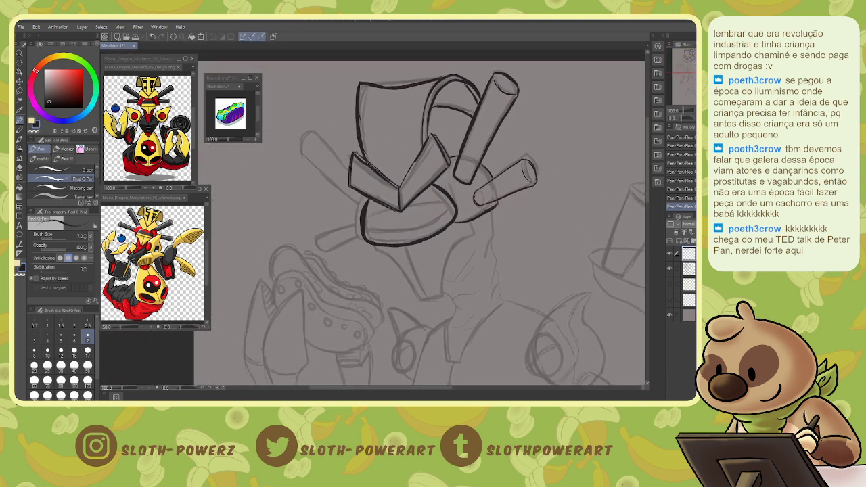
{"action": "mouse_move", "coordinate": [368, 230]}
{"action": "left_mouse_down"}
{"action": "mouse_move", "coordinate": [398, 236]}
{"action": "mouse_move", "coordinate": [449, 211]}
{"action": "mouse_move", "coordinate": [425, 228]}
{"action": "mouse_move", "coordinate": [369, 235]}
{"action": "mouse_move", "coordinate": [413, 233]}
{"action": "left_mouse_up"}
{"action": "left_click_drag", "start_coordinate": [363, 217], "coordinate": [389, 211]}
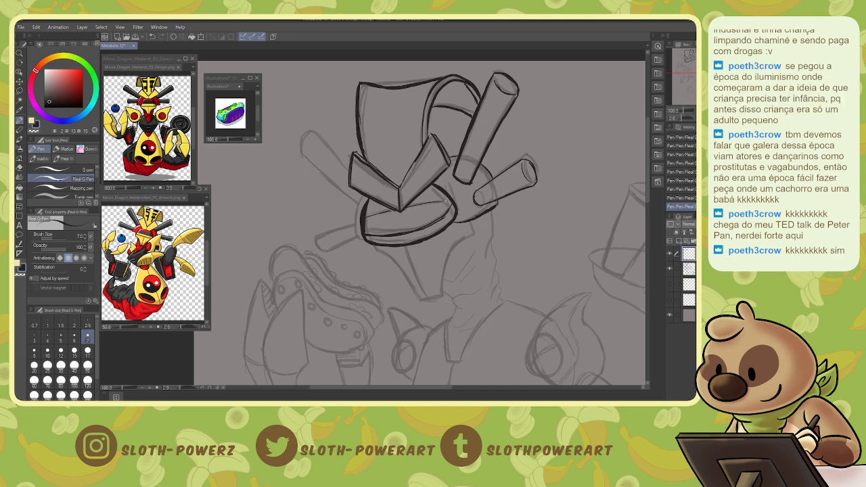
{"action": "key", "text": "ctrl+z"}
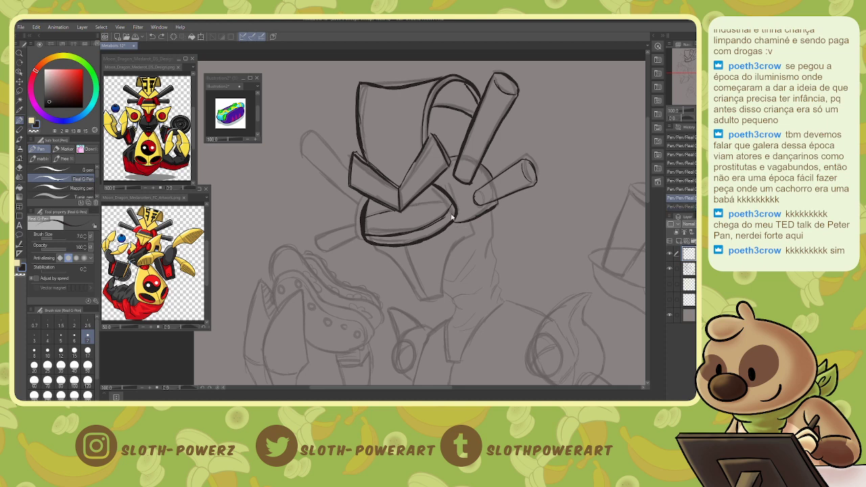
{"action": "key", "text": "ctrl+z"}
{"action": "key", "text": "ctrl+z"}
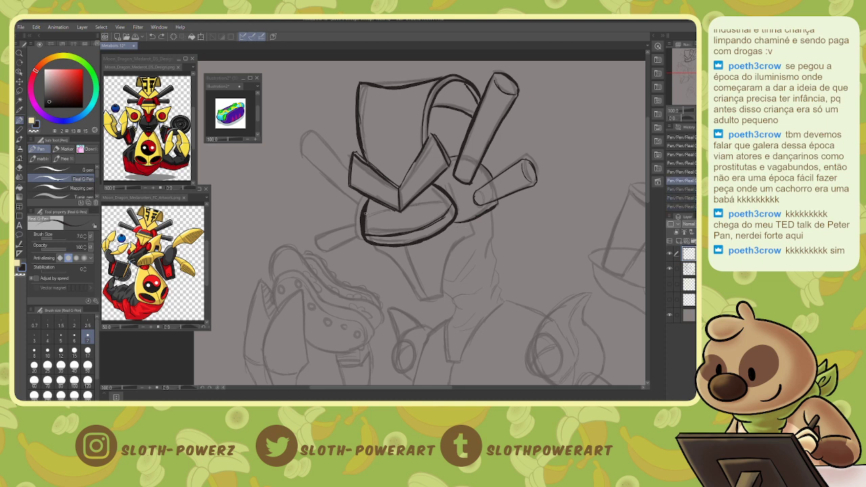
{"action": "key", "text": "ctrl+y"}
{"action": "key", "text": "ctrl+y"}
{"action": "key", "text": "ctrl+y"}
{"action": "left_click_drag", "start_coordinate": [382, 215], "coordinate": [438, 192]}
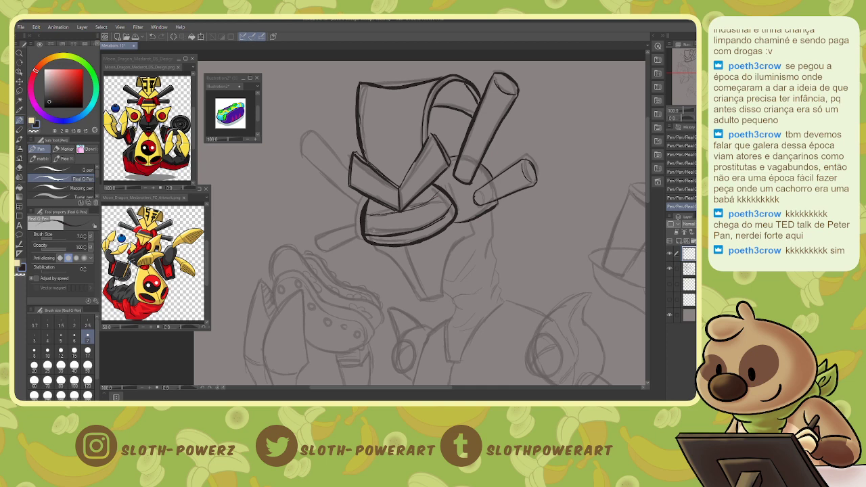
Ink the visor's outer side edge and the tapering jaw plate with its centre line.
{"action": "mouse_move", "coordinate": [364, 193]}
{"action": "left_mouse_down"}
{"action": "mouse_move", "coordinate": [352, 235]}
{"action": "mouse_move", "coordinate": [363, 240]}
{"action": "left_mouse_up"}
{"action": "left_click_drag", "start_coordinate": [353, 209], "coordinate": [351, 238]}
{"action": "mouse_move", "coordinate": [368, 244]}
{"action": "left_mouse_down"}
{"action": "mouse_move", "coordinate": [417, 299]}
{"action": "mouse_move", "coordinate": [433, 302]}
{"action": "mouse_move", "coordinate": [442, 300]}
{"action": "mouse_move", "coordinate": [464, 239]}
{"action": "mouse_move", "coordinate": [474, 236]}
{"action": "left_mouse_up"}
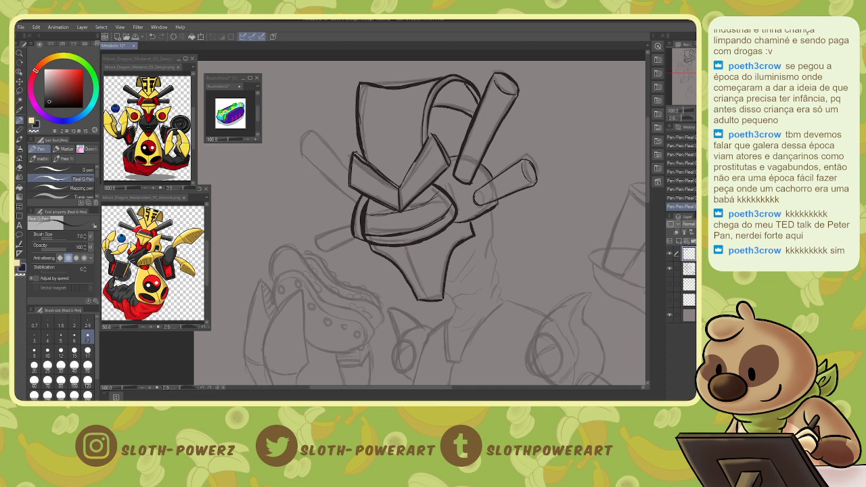
{"action": "left_click_drag", "start_coordinate": [416, 299], "coordinate": [443, 295]}
{"action": "mouse_move", "coordinate": [403, 243]}
{"action": "left_mouse_down"}
{"action": "mouse_move", "coordinate": [426, 300]}
{"action": "mouse_move", "coordinate": [408, 255]}
{"action": "mouse_move", "coordinate": [410, 264]}
{"action": "left_mouse_up"}
Ink the lower and upper cylinders on the left side of the head.
{"action": "mouse_move", "coordinate": [348, 226]}
{"action": "left_mouse_down"}
{"action": "mouse_move", "coordinate": [312, 238]}
{"action": "mouse_move", "coordinate": [316, 248]}
{"action": "mouse_move", "coordinate": [346, 241]}
{"action": "left_mouse_up"}
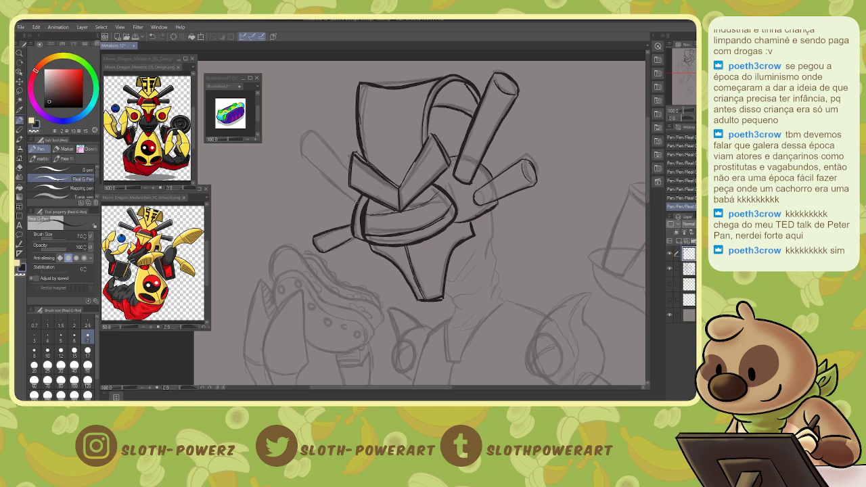
{"action": "mouse_move", "coordinate": [356, 202]}
{"action": "left_mouse_down"}
{"action": "mouse_move", "coordinate": [305, 161]}
{"action": "mouse_move", "coordinate": [298, 150]}
{"action": "mouse_move", "coordinate": [318, 134]}
{"action": "mouse_move", "coordinate": [348, 167]}
{"action": "mouse_move", "coordinate": [303, 145]}
{"action": "mouse_move", "coordinate": [316, 135]}
{"action": "left_mouse_up"}
{"action": "left_click_drag", "start_coordinate": [315, 239], "coordinate": [322, 250]}
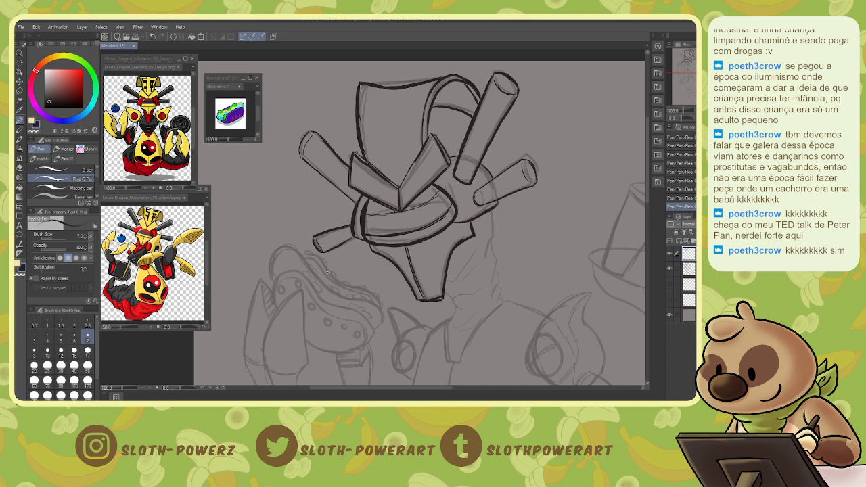
Ink the neck cloth's outer edge and wrinkled folds down to the pointed collar piece.
{"action": "left_click_drag", "start_coordinate": [495, 208], "coordinate": [485, 251]}
{"action": "left_click_drag", "start_coordinate": [445, 282], "coordinate": [479, 249]}
{"action": "left_click_drag", "start_coordinate": [460, 280], "coordinate": [480, 259]}
{"action": "mouse_move", "coordinate": [443, 291]}
{"action": "left_mouse_down"}
{"action": "mouse_move", "coordinate": [472, 294]}
{"action": "mouse_move", "coordinate": [487, 282]}
{"action": "mouse_move", "coordinate": [467, 311]}
{"action": "left_mouse_up"}
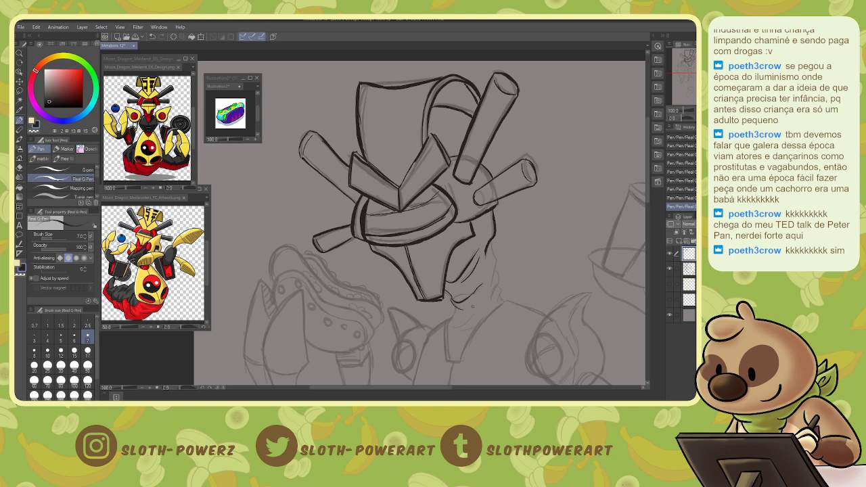
{"action": "mouse_move", "coordinate": [491, 244]}
{"action": "left_mouse_down"}
{"action": "mouse_move", "coordinate": [493, 289]}
{"action": "mouse_move", "coordinate": [501, 282]}
{"action": "mouse_move", "coordinate": [494, 293]}
{"action": "mouse_move", "coordinate": [503, 294]}
{"action": "mouse_move", "coordinate": [497, 302]}
{"action": "left_mouse_up"}
{"action": "mouse_move", "coordinate": [452, 325]}
{"action": "left_mouse_down"}
{"action": "mouse_move", "coordinate": [479, 310]}
{"action": "mouse_move", "coordinate": [465, 331]}
{"action": "left_mouse_up"}
Ink the torso's left and lower outline along with the left shoulder's round joint and spike.
{"action": "mouse_move", "coordinate": [473, 298]}
{"action": "left_mouse_down"}
{"action": "mouse_move", "coordinate": [454, 233]}
{"action": "mouse_move", "coordinate": [429, 209]}
{"action": "mouse_move", "coordinate": [406, 233]}
{"action": "mouse_move", "coordinate": [404, 268]}
{"action": "mouse_move", "coordinate": [417, 270]}
{"action": "mouse_move", "coordinate": [464, 211]}
{"action": "left_mouse_up"}
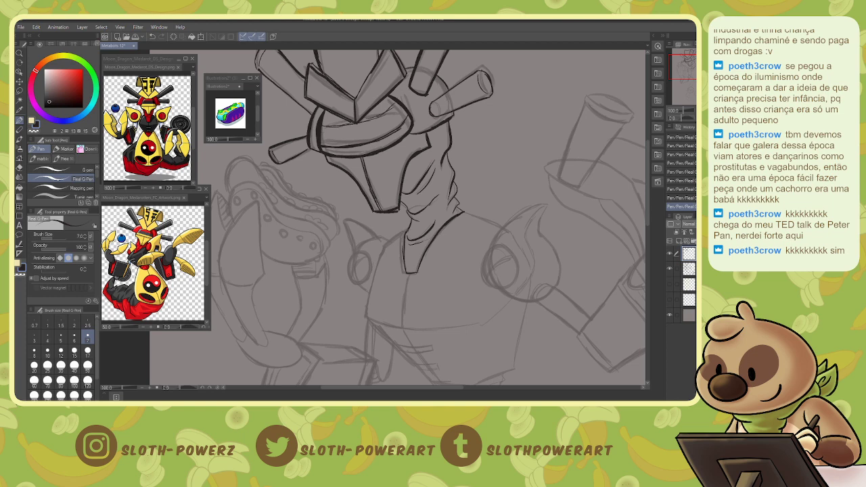
{"action": "mouse_move", "coordinate": [410, 226]}
{"action": "left_mouse_down"}
{"action": "mouse_move", "coordinate": [400, 236]}
{"action": "mouse_move", "coordinate": [402, 265]}
{"action": "left_mouse_up"}
{"action": "mouse_move", "coordinate": [402, 232]}
{"action": "left_mouse_down"}
{"action": "mouse_move", "coordinate": [377, 256]}
{"action": "mouse_move", "coordinate": [366, 314]}
{"action": "left_mouse_up"}
{"action": "mouse_move", "coordinate": [354, 284]}
{"action": "left_mouse_down"}
{"action": "mouse_move", "coordinate": [371, 260]}
{"action": "mouse_move", "coordinate": [352, 253]}
{"action": "mouse_move", "coordinate": [349, 279]}
{"action": "mouse_move", "coordinate": [362, 254]}
{"action": "mouse_move", "coordinate": [368, 271]}
{"action": "left_mouse_up"}
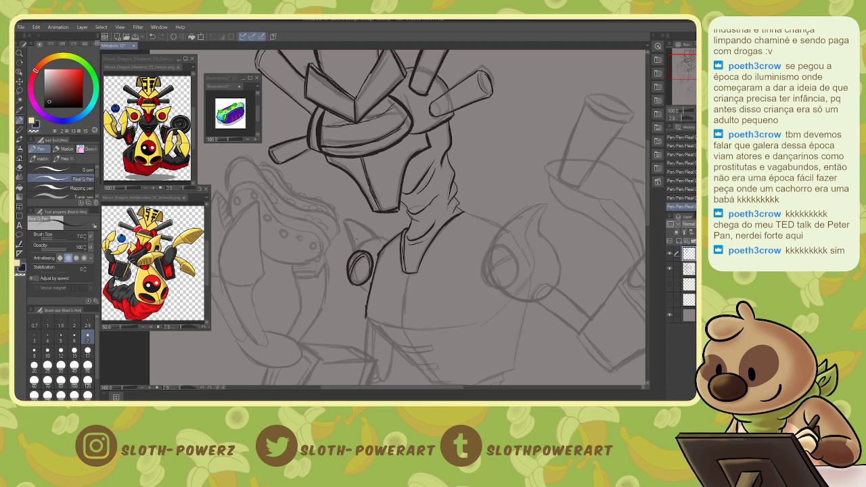
{"action": "mouse_move", "coordinate": [354, 252]}
{"action": "left_mouse_down"}
{"action": "mouse_move", "coordinate": [345, 220]}
{"action": "mouse_move", "coordinate": [385, 240]}
{"action": "left_mouse_up"}
{"action": "mouse_move", "coordinate": [356, 285]}
{"action": "left_mouse_down"}
{"action": "mouse_move", "coordinate": [367, 296]}
{"action": "mouse_move", "coordinate": [310, 191]}
{"action": "mouse_move", "coordinate": [316, 244]}
{"action": "mouse_move", "coordinate": [341, 269]}
{"action": "mouse_move", "coordinate": [387, 274]}
{"action": "mouse_move", "coordinate": [423, 258]}
{"action": "left_mouse_up"}
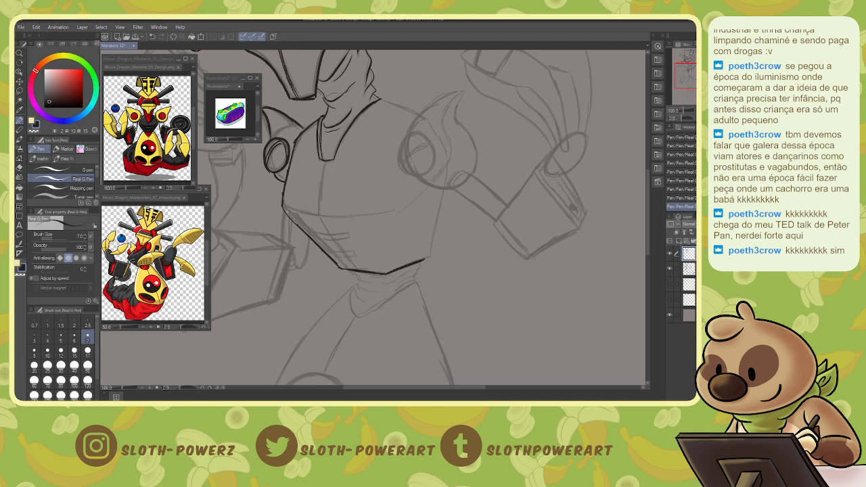
Ink the chest's seam lines and the stitch-like slats on the belly, erasing and redrawing the slats' edges.
{"action": "mouse_move", "coordinate": [281, 206]}
{"action": "left_mouse_down"}
{"action": "mouse_move", "coordinate": [365, 216]}
{"action": "mouse_move", "coordinate": [396, 209]}
{"action": "left_mouse_up"}
{"action": "mouse_move", "coordinate": [326, 161]}
{"action": "left_mouse_down"}
{"action": "mouse_move", "coordinate": [318, 213]}
{"action": "mouse_move", "coordinate": [343, 268]}
{"action": "mouse_move", "coordinate": [325, 234]}
{"action": "mouse_move", "coordinate": [344, 233]}
{"action": "mouse_move", "coordinate": [330, 241]}
{"action": "left_mouse_up"}
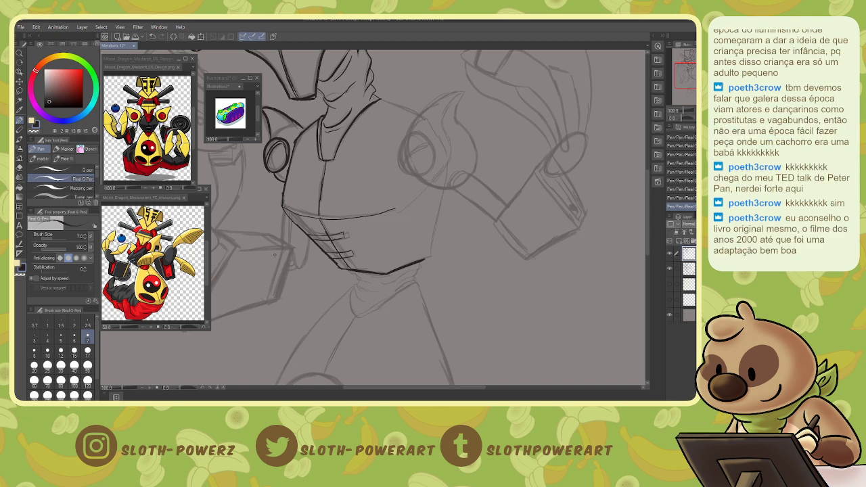
{"action": "key", "text": "e"}
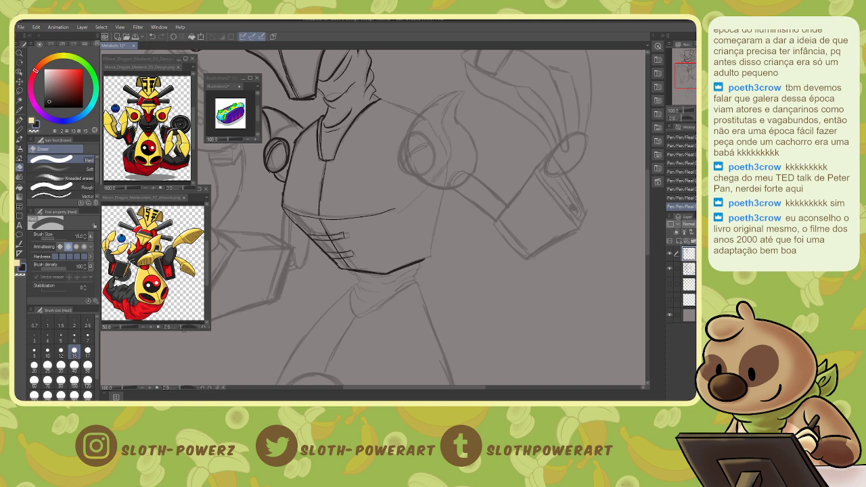
{"action": "mouse_move", "coordinate": [314, 238]}
{"action": "left_mouse_down"}
{"action": "mouse_move", "coordinate": [332, 253]}
{"action": "mouse_move", "coordinate": [353, 255]}
{"action": "left_mouse_up"}
{"action": "key", "text": "p"}
{"action": "mouse_move", "coordinate": [350, 257]}
{"action": "left_mouse_down"}
{"action": "mouse_move", "coordinate": [343, 234]}
{"action": "mouse_move", "coordinate": [314, 241]}
{"action": "mouse_move", "coordinate": [330, 237]}
{"action": "left_mouse_up"}
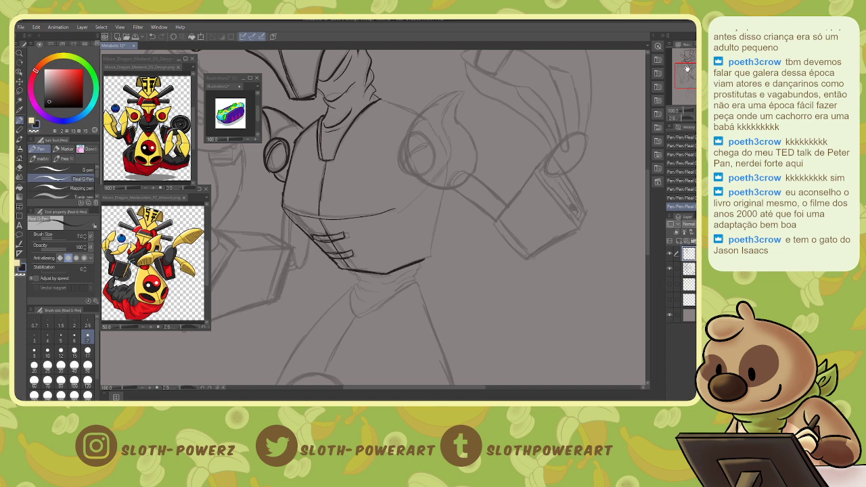
Ink the drink's bent straw and round lid, adding short ridges around the lid's rim.
{"action": "left_click_drag", "start_coordinate": [689, 72], "coordinate": [695, 59]}
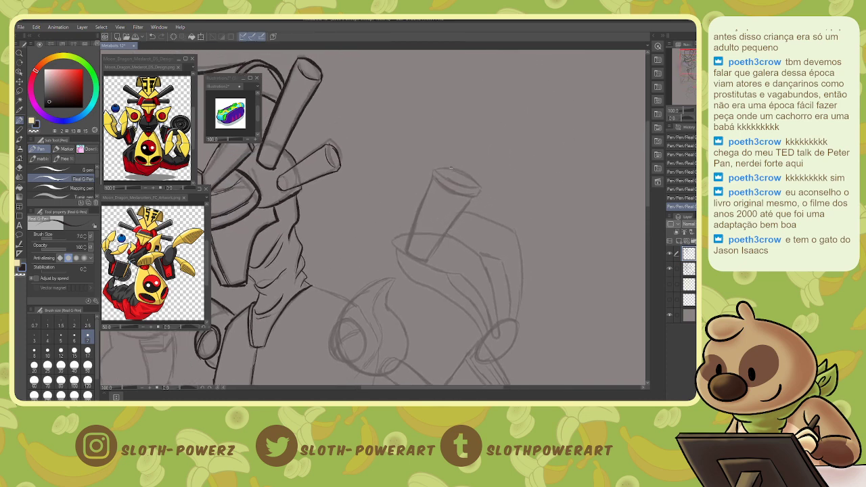
{"action": "mouse_move", "coordinate": [452, 173]}
{"action": "left_mouse_down"}
{"action": "mouse_move", "coordinate": [472, 149]}
{"action": "mouse_move", "coordinate": [465, 180]}
{"action": "mouse_move", "coordinate": [490, 145]}
{"action": "mouse_move", "coordinate": [475, 151]}
{"action": "mouse_move", "coordinate": [490, 142]}
{"action": "left_mouse_up"}
{"action": "mouse_move", "coordinate": [454, 172]}
{"action": "left_mouse_down"}
{"action": "mouse_move", "coordinate": [438, 168]}
{"action": "mouse_move", "coordinate": [427, 179]}
{"action": "mouse_move", "coordinate": [454, 197]}
{"action": "mouse_move", "coordinate": [478, 199]}
{"action": "left_mouse_up"}
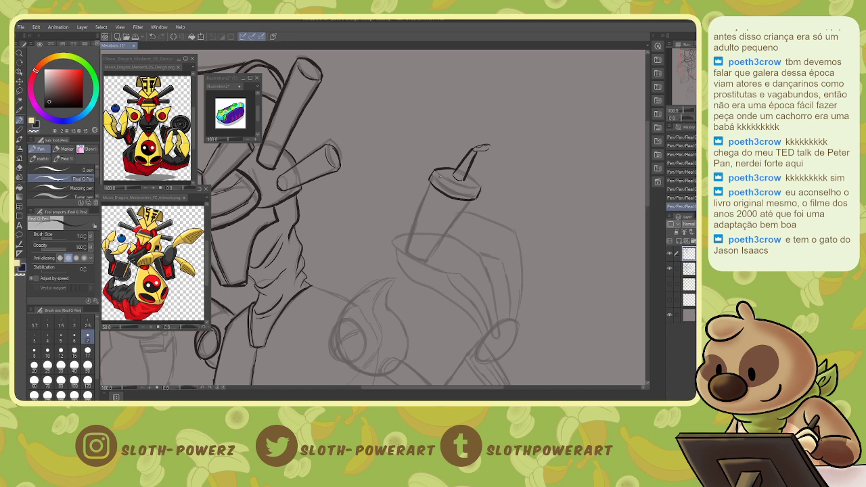
{"action": "mouse_move", "coordinate": [434, 177]}
{"action": "left_mouse_down"}
{"action": "mouse_move", "coordinate": [457, 190]}
{"action": "mouse_move", "coordinate": [479, 186]}
{"action": "left_mouse_up"}
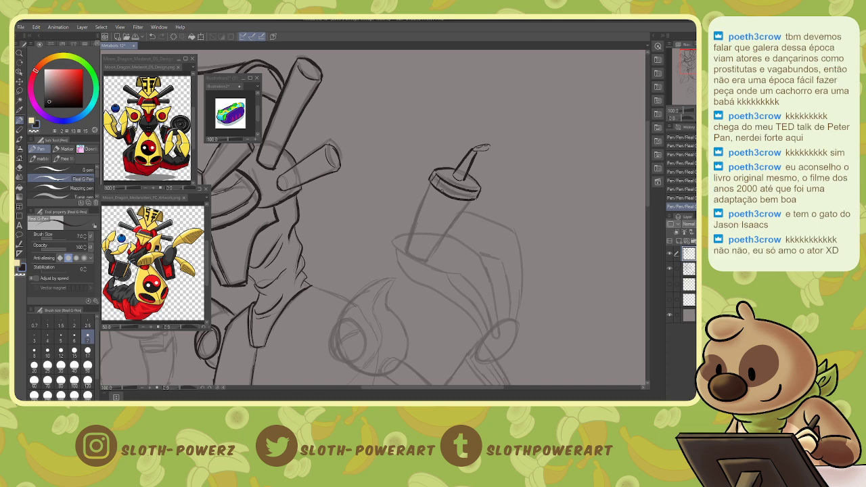
{"action": "left_click_drag", "start_coordinate": [468, 190], "coordinate": [466, 198]}
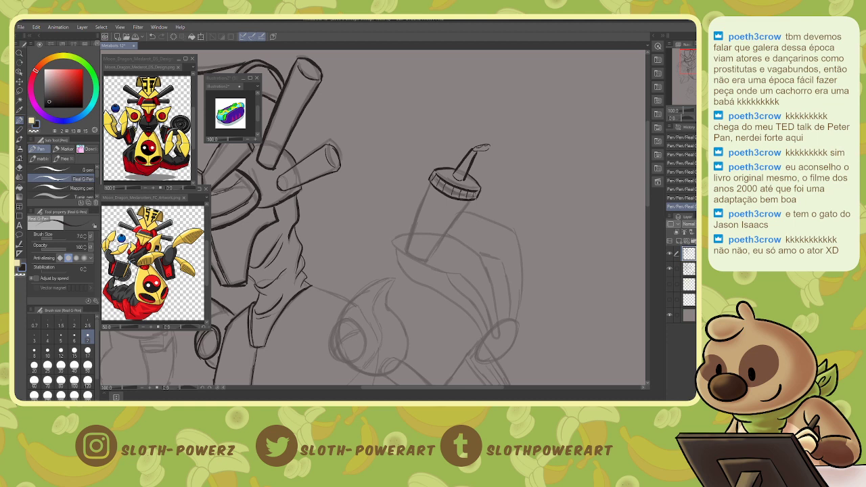
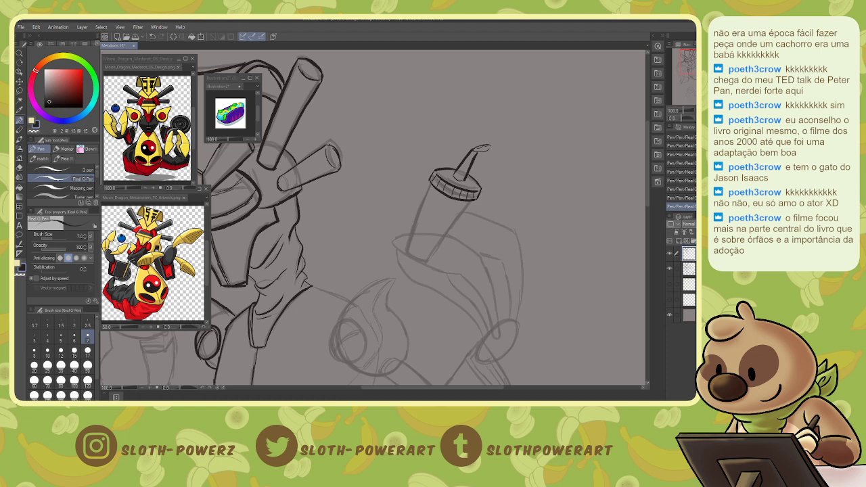
Ink the curved claw gripping the drink and clean up the overlapping lines at its joint.
{"action": "mouse_move", "coordinate": [393, 241]}
{"action": "left_mouse_down"}
{"action": "mouse_move", "coordinate": [425, 266]}
{"action": "mouse_move", "coordinate": [452, 272]}
{"action": "left_mouse_up"}
{"action": "mouse_move", "coordinate": [391, 240]}
{"action": "left_mouse_down"}
{"action": "mouse_move", "coordinate": [438, 232]}
{"action": "mouse_move", "coordinate": [479, 251]}
{"action": "mouse_move", "coordinate": [499, 324]}
{"action": "left_mouse_up"}
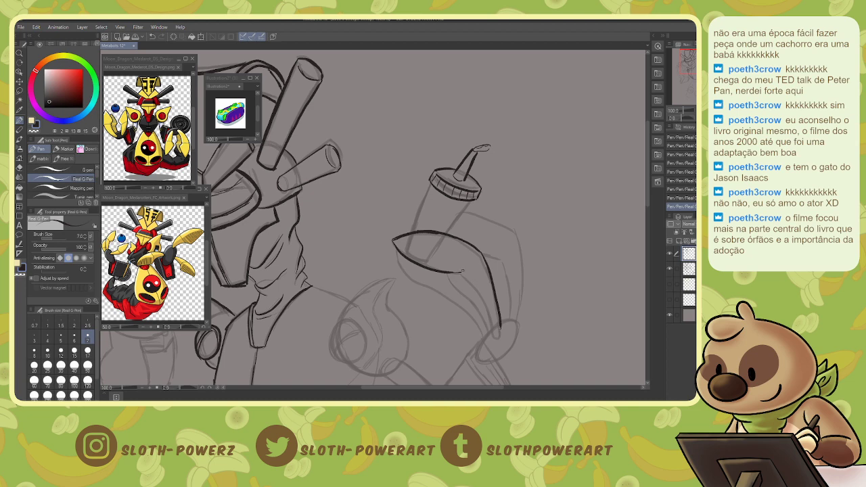
{"action": "mouse_move", "coordinate": [460, 273]}
{"action": "left_mouse_down"}
{"action": "mouse_move", "coordinate": [486, 301]}
{"action": "mouse_move", "coordinate": [499, 330]}
{"action": "left_mouse_up"}
{"action": "left_click_drag", "start_coordinate": [478, 252], "coordinate": [460, 274]}
{"action": "key", "text": "e"}
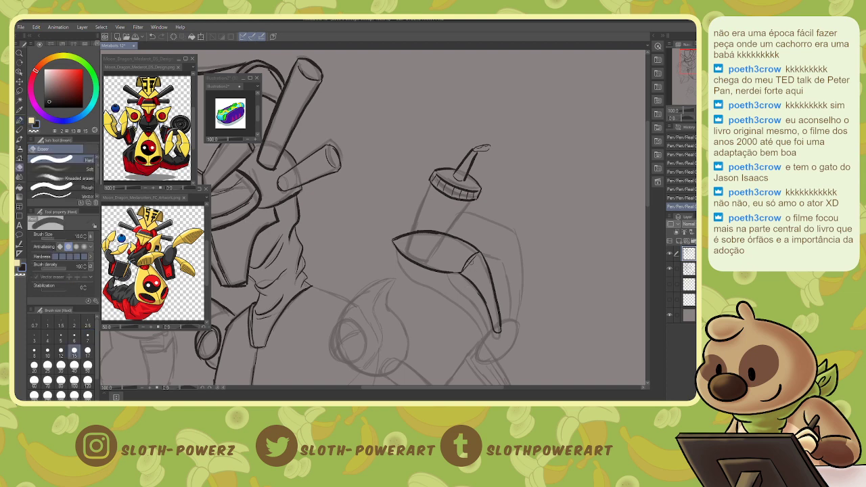
{"action": "left_click_drag", "start_coordinate": [466, 272], "coordinate": [477, 261]}
{"action": "key", "text": "p"}
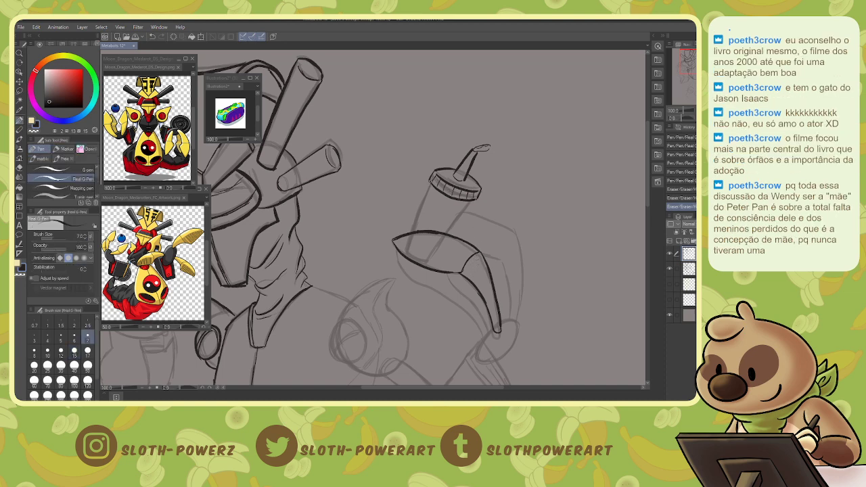
Ink the sides and front of the drink's cup between the lid and the claw.
{"action": "left_click_drag", "start_coordinate": [431, 181], "coordinate": [413, 230]}
{"action": "left_click_drag", "start_coordinate": [472, 200], "coordinate": [450, 234]}
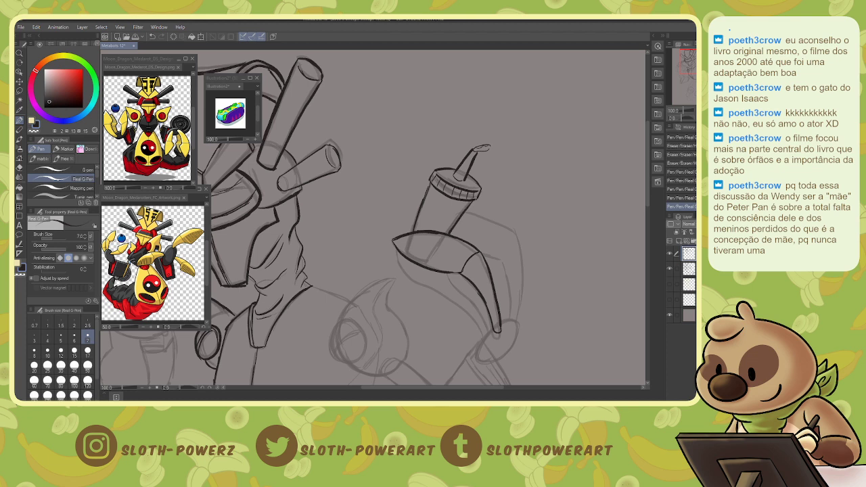
{"action": "mouse_move", "coordinate": [423, 197]}
{"action": "left_mouse_down"}
{"action": "mouse_move", "coordinate": [450, 216]}
{"action": "mouse_move", "coordinate": [449, 230]}
{"action": "mouse_move", "coordinate": [419, 231]}
{"action": "left_mouse_up"}
{"action": "mouse_move", "coordinate": [425, 199]}
{"action": "left_mouse_down"}
{"action": "mouse_move", "coordinate": [442, 211]}
{"action": "mouse_move", "coordinate": [444, 233]}
{"action": "mouse_move", "coordinate": [444, 224]}
{"action": "left_mouse_up"}
{"action": "left_click_drag", "start_coordinate": [431, 181], "coordinate": [423, 201]}
Ink the oval elbow joint below the drink-holding claw and the forearm's narrow side panel with its inset frame and round bolt.
{"action": "left_click_drag", "start_coordinate": [406, 304], "coordinate": [421, 140]}
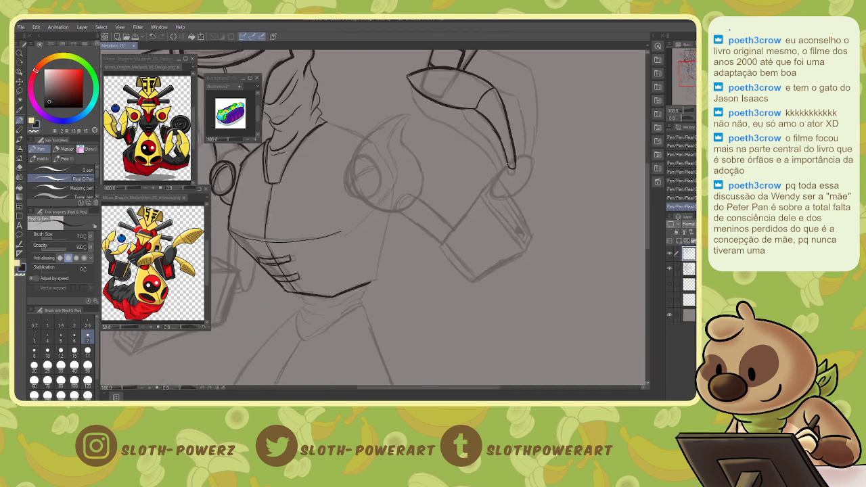
{"action": "mouse_move", "coordinate": [508, 165]}
{"action": "left_mouse_down"}
{"action": "mouse_move", "coordinate": [493, 181]}
{"action": "mouse_move", "coordinate": [490, 194]}
{"action": "mouse_move", "coordinate": [501, 200]}
{"action": "mouse_move", "coordinate": [522, 190]}
{"action": "mouse_move", "coordinate": [513, 156]}
{"action": "left_mouse_up"}
{"action": "mouse_move", "coordinate": [493, 177]}
{"action": "left_mouse_down"}
{"action": "mouse_move", "coordinate": [478, 195]}
{"action": "mouse_move", "coordinate": [522, 252]}
{"action": "left_mouse_up"}
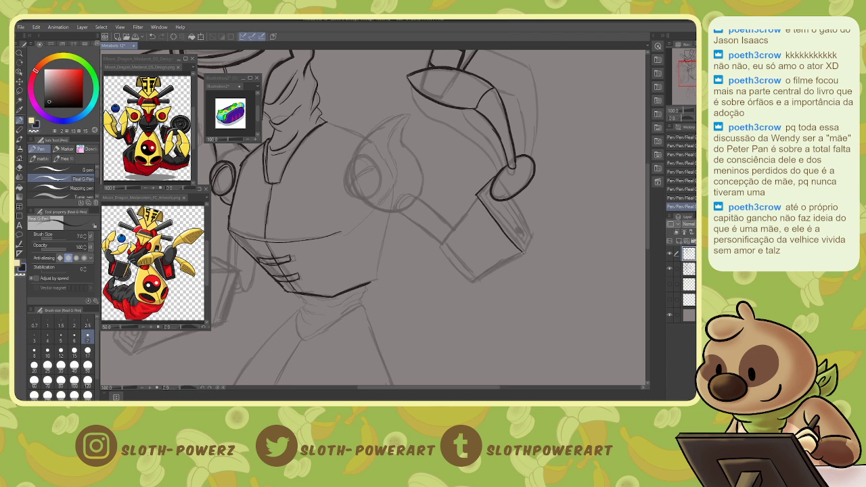
{"action": "mouse_move", "coordinate": [511, 196]}
{"action": "left_mouse_down"}
{"action": "mouse_move", "coordinate": [531, 235]}
{"action": "mouse_move", "coordinate": [529, 254]}
{"action": "left_mouse_up"}
{"action": "mouse_move", "coordinate": [491, 186]}
{"action": "left_mouse_down"}
{"action": "mouse_move", "coordinate": [483, 195]}
{"action": "mouse_move", "coordinate": [522, 246]}
{"action": "left_mouse_up"}
{"action": "left_click_drag", "start_coordinate": [507, 199], "coordinate": [529, 235]}
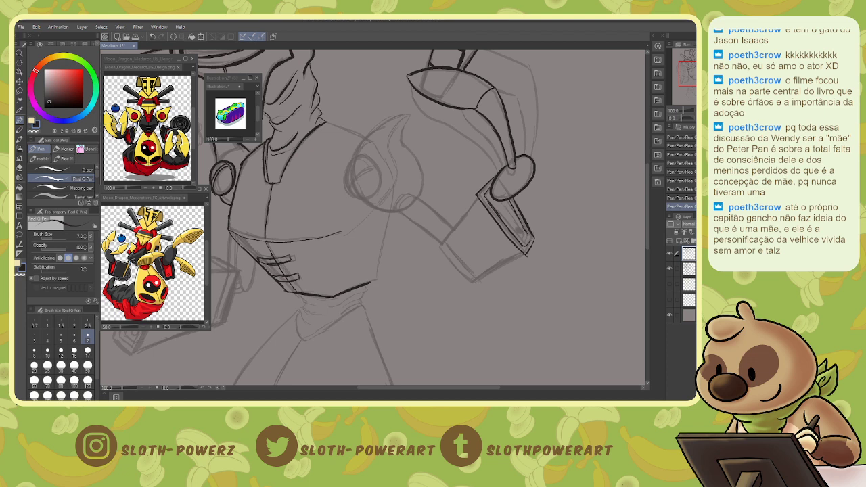
{"action": "left_click_drag", "start_coordinate": [502, 199], "coordinate": [521, 234]}
Ink the front face of the forearm block and the rod-shaped upper arm behind it.
{"action": "mouse_move", "coordinate": [449, 232]}
{"action": "left_mouse_down"}
{"action": "mouse_move", "coordinate": [438, 250]}
{"action": "mouse_move", "coordinate": [465, 281]}
{"action": "left_mouse_up"}
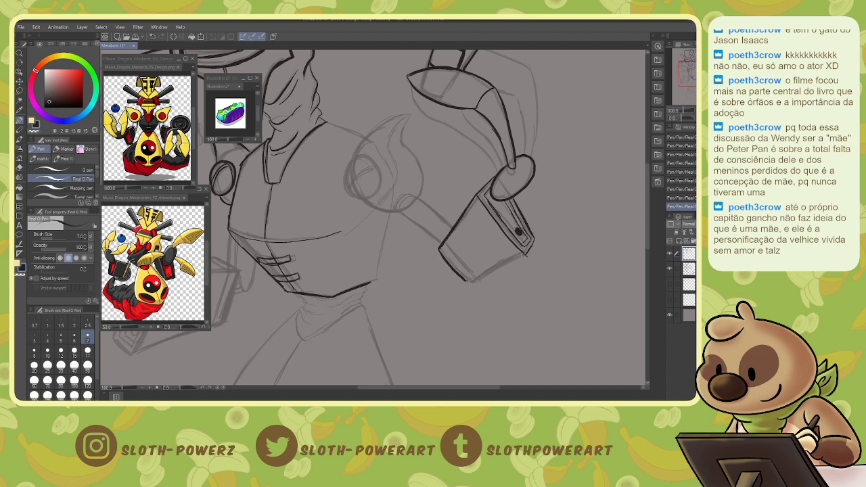
{"action": "left_click_drag", "start_coordinate": [525, 254], "coordinate": [470, 280]}
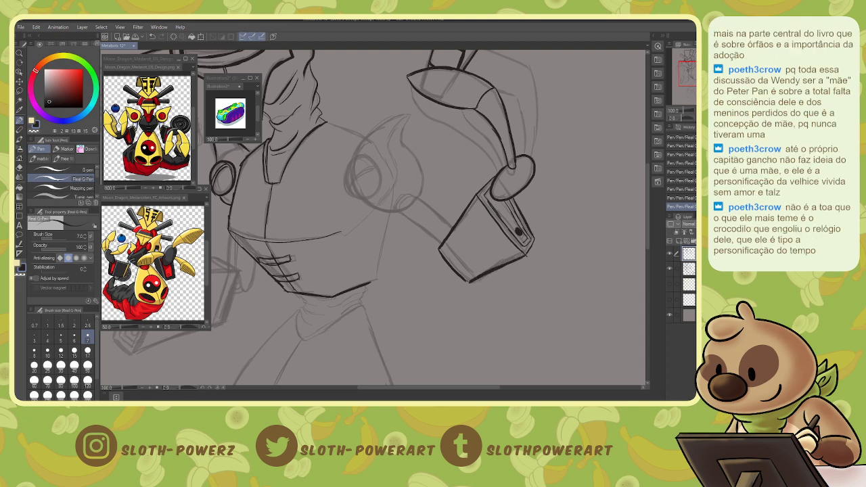
{"action": "left_click_drag", "start_coordinate": [445, 247], "coordinate": [468, 277]}
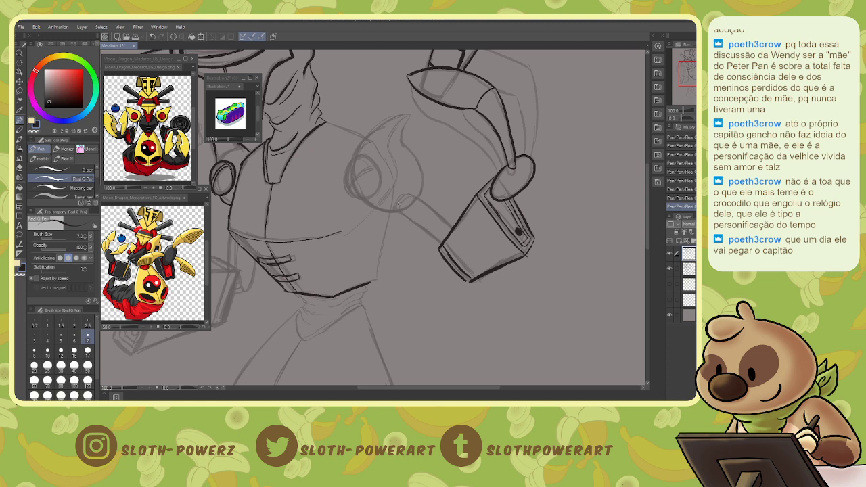
{"action": "mouse_move", "coordinate": [391, 209]}
{"action": "left_mouse_down"}
{"action": "mouse_move", "coordinate": [410, 196]}
{"action": "mouse_move", "coordinate": [420, 203]}
{"action": "mouse_move", "coordinate": [407, 196]}
{"action": "mouse_move", "coordinate": [448, 235]}
{"action": "mouse_move", "coordinate": [417, 235]}
{"action": "mouse_move", "coordinate": [433, 254]}
{"action": "mouse_move", "coordinate": [393, 200]}
{"action": "mouse_move", "coordinate": [464, 234]}
{"action": "mouse_move", "coordinate": [447, 244]}
{"action": "mouse_move", "coordinate": [481, 278]}
{"action": "left_mouse_up"}
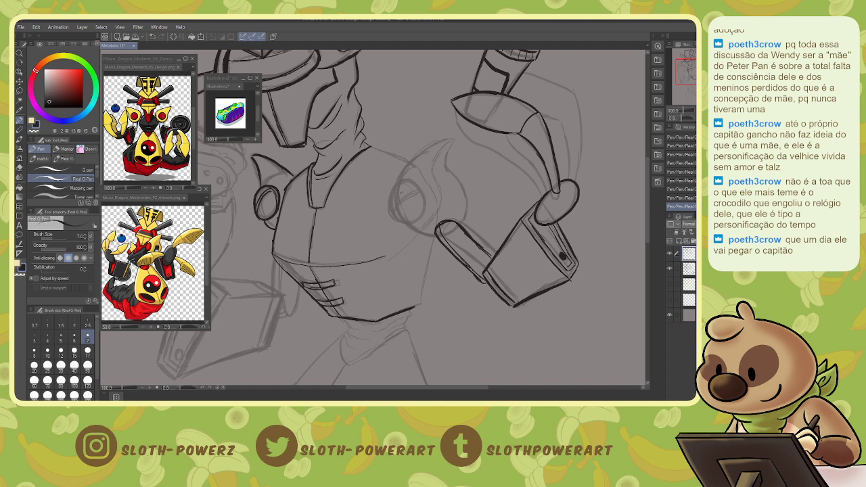
Ink the shoulder of the drink-holding arm, with its round joint and horn-tipped crescent pad.
{"action": "mouse_move", "coordinate": [392, 185]}
{"action": "left_mouse_down"}
{"action": "mouse_move", "coordinate": [389, 209]}
{"action": "mouse_move", "coordinate": [399, 222]}
{"action": "mouse_move", "coordinate": [409, 220]}
{"action": "mouse_move", "coordinate": [398, 182]}
{"action": "mouse_move", "coordinate": [416, 182]}
{"action": "mouse_move", "coordinate": [423, 204]}
{"action": "mouse_move", "coordinate": [407, 223]}
{"action": "mouse_move", "coordinate": [424, 200]}
{"action": "mouse_move", "coordinate": [416, 185]}
{"action": "mouse_move", "coordinate": [425, 208]}
{"action": "mouse_move", "coordinate": [407, 182]}
{"action": "left_mouse_up"}
{"action": "mouse_move", "coordinate": [396, 218]}
{"action": "left_mouse_down"}
{"action": "mouse_move", "coordinate": [423, 147]}
{"action": "mouse_move", "coordinate": [456, 136]}
{"action": "mouse_move", "coordinate": [446, 162]}
{"action": "mouse_move", "coordinate": [462, 222]}
{"action": "left_mouse_up"}
{"action": "left_click_drag", "start_coordinate": [404, 221], "coordinate": [438, 237]}
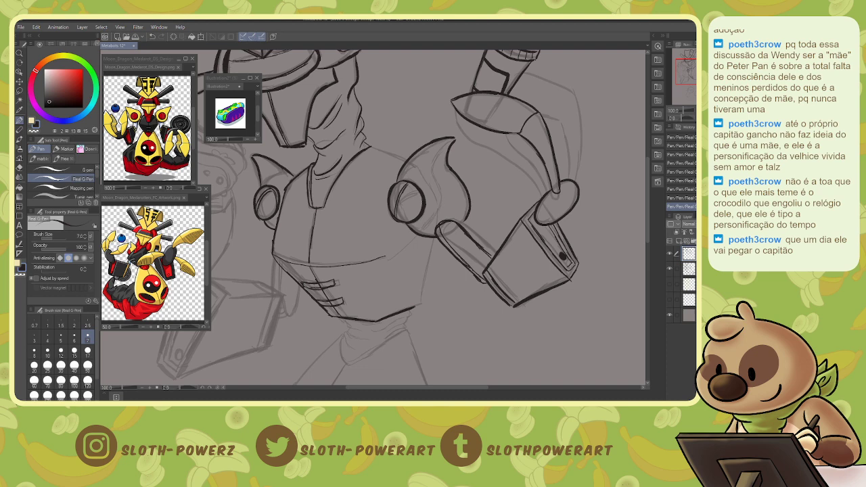
Ink the torso's remaining shoulder, seam and side lines, plus the folded, pointed cloth at the waist.
{"action": "left_click_drag", "start_coordinate": [371, 144], "coordinate": [409, 161]}
{"action": "mouse_move", "coordinate": [393, 255]}
{"action": "left_mouse_down"}
{"action": "mouse_move", "coordinate": [417, 239]}
{"action": "mouse_move", "coordinate": [416, 302]}
{"action": "left_mouse_up"}
{"action": "mouse_move", "coordinate": [420, 271]}
{"action": "left_mouse_down"}
{"action": "mouse_move", "coordinate": [432, 239]}
{"action": "mouse_move", "coordinate": [425, 251]}
{"action": "left_mouse_up"}
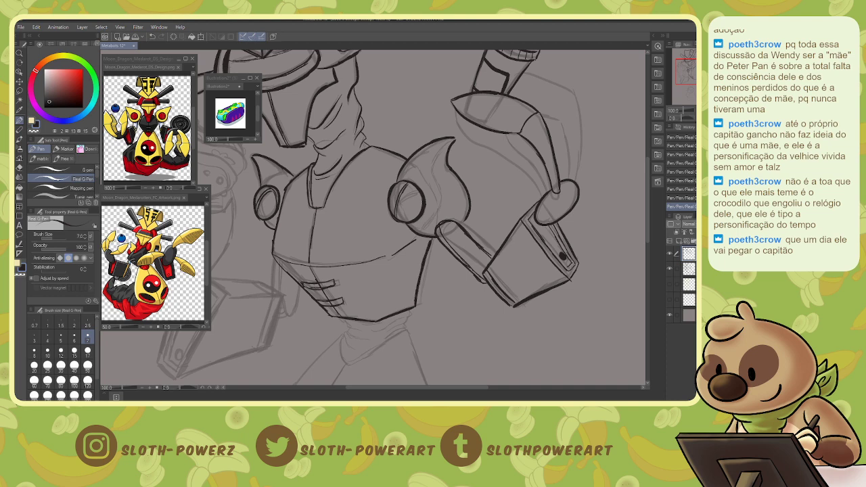
{"action": "left_click_drag", "start_coordinate": [632, 217], "coordinate": [658, 94]}
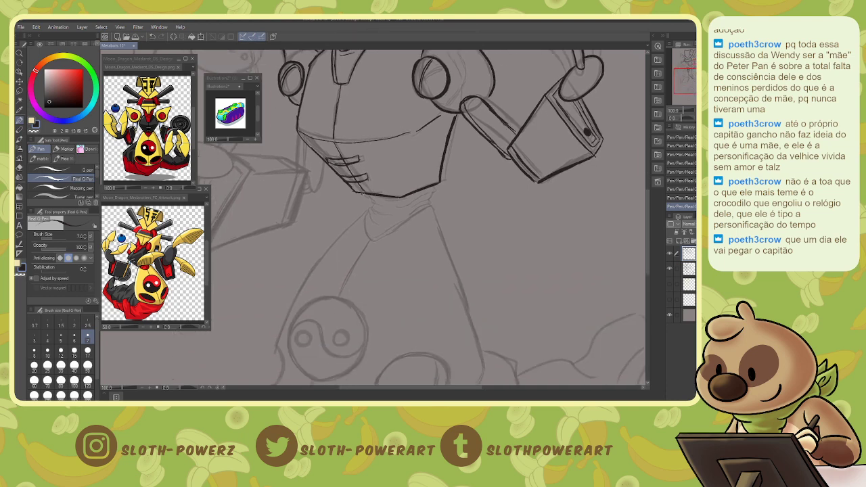
{"action": "mouse_move", "coordinate": [360, 193]}
{"action": "left_mouse_down"}
{"action": "mouse_move", "coordinate": [384, 208]}
{"action": "mouse_move", "coordinate": [370, 209]}
{"action": "mouse_move", "coordinate": [394, 214]}
{"action": "mouse_move", "coordinate": [382, 225]}
{"action": "mouse_move", "coordinate": [390, 226]}
{"action": "mouse_move", "coordinate": [366, 221]}
{"action": "mouse_move", "coordinate": [375, 241]}
{"action": "mouse_move", "coordinate": [427, 204]}
{"action": "mouse_move", "coordinate": [434, 195]}
{"action": "mouse_move", "coordinate": [417, 196]}
{"action": "mouse_move", "coordinate": [432, 190]}
{"action": "left_mouse_up"}
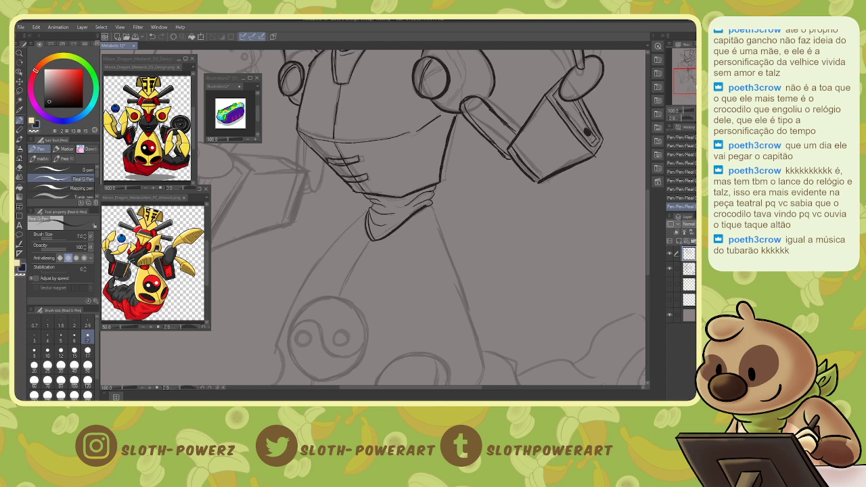
Ink the outline of the bell-shaped lower body below the waist cloth and erase the doubled line along its base.
{"action": "mouse_move", "coordinate": [427, 245]}
{"action": "left_mouse_down"}
{"action": "mouse_move", "coordinate": [503, 105]}
{"action": "mouse_move", "coordinate": [502, 122]}
{"action": "left_mouse_up"}
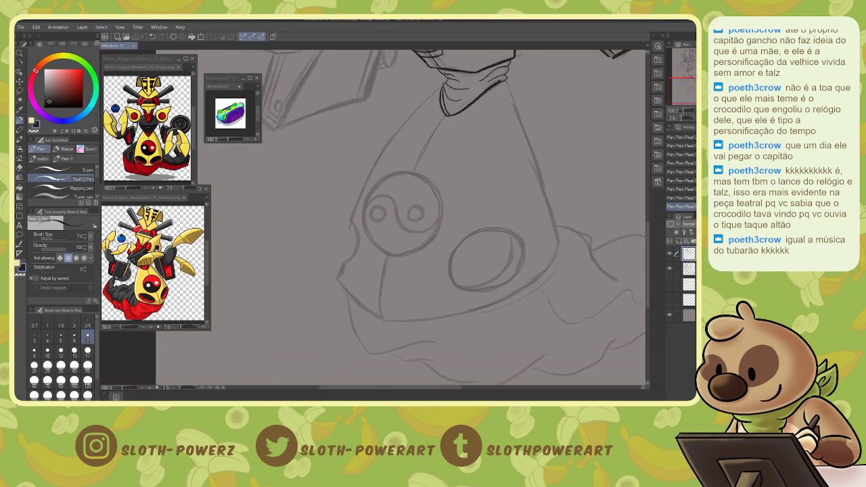
{"action": "mouse_move", "coordinate": [443, 85]}
{"action": "left_mouse_down"}
{"action": "mouse_move", "coordinate": [360, 194]}
{"action": "mouse_move", "coordinate": [353, 256]}
{"action": "mouse_move", "coordinate": [332, 286]}
{"action": "mouse_move", "coordinate": [377, 329]}
{"action": "mouse_move", "coordinate": [473, 304]}
{"action": "left_mouse_up"}
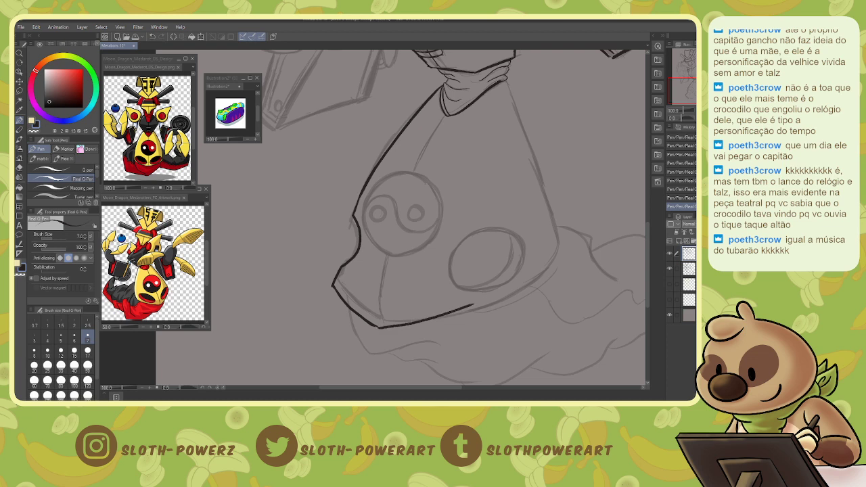
{"action": "mouse_move", "coordinate": [380, 328]}
{"action": "left_mouse_down"}
{"action": "mouse_move", "coordinate": [475, 310]}
{"action": "mouse_move", "coordinate": [544, 264]}
{"action": "left_mouse_up"}
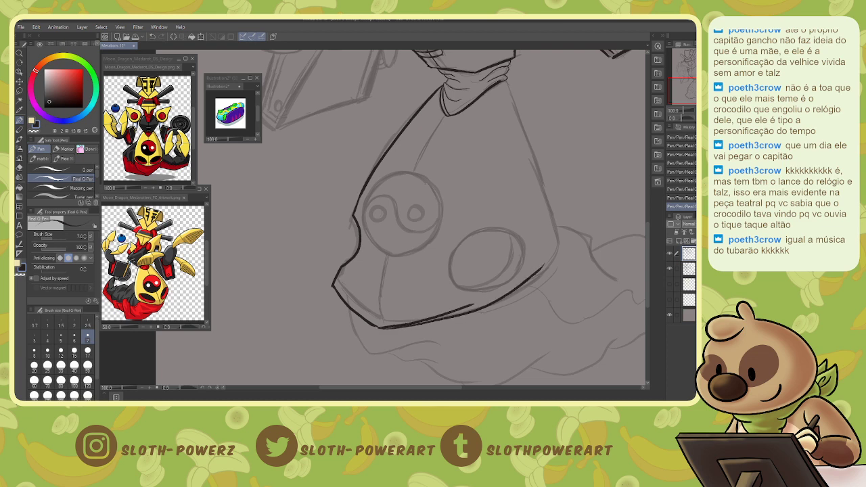
{"action": "mouse_move", "coordinate": [504, 84]}
{"action": "left_mouse_down"}
{"action": "mouse_move", "coordinate": [545, 218]}
{"action": "mouse_move", "coordinate": [549, 260]}
{"action": "mouse_move", "coordinate": [539, 271]}
{"action": "left_mouse_up"}
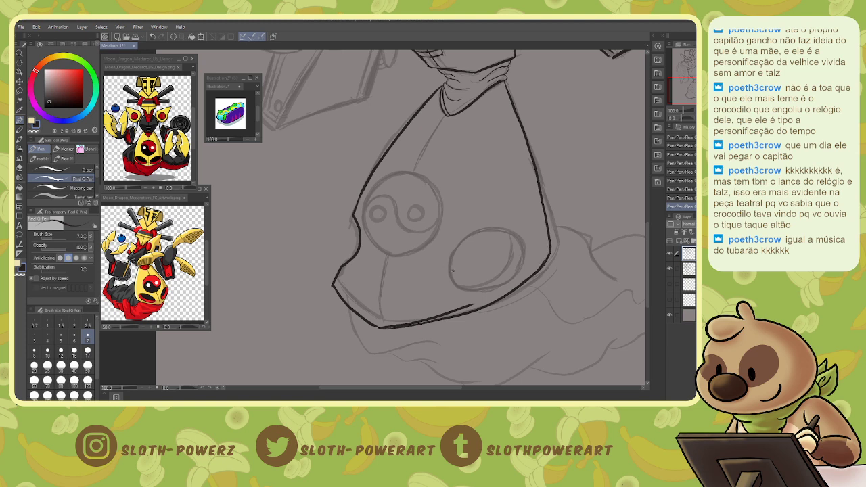
{"action": "key", "text": "e"}
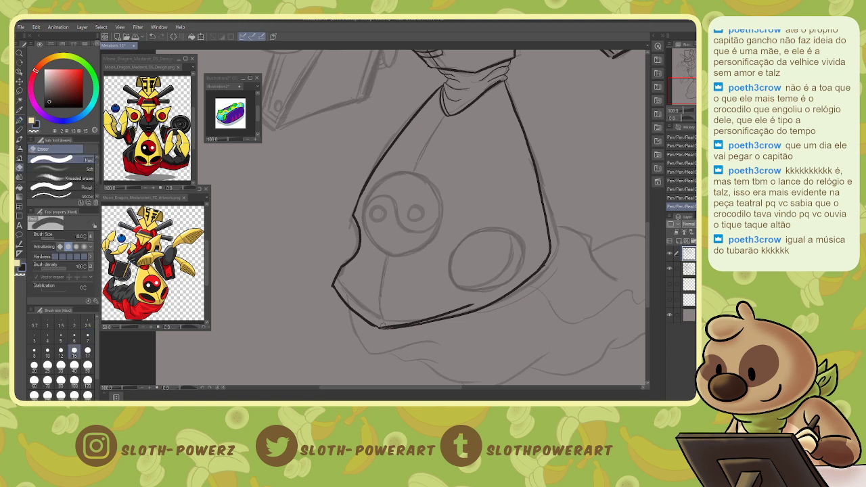
{"action": "mouse_move", "coordinate": [384, 325]}
{"action": "left_mouse_down"}
{"action": "mouse_move", "coordinate": [474, 304]}
{"action": "mouse_move", "coordinate": [464, 310]}
{"action": "mouse_move", "coordinate": [481, 298]}
{"action": "left_mouse_up"}
Ink the oval opening near the lower body's base, with a curved inner line for its thickness.
{"action": "left_click_drag", "start_coordinate": [691, 91], "coordinate": [694, 93]}
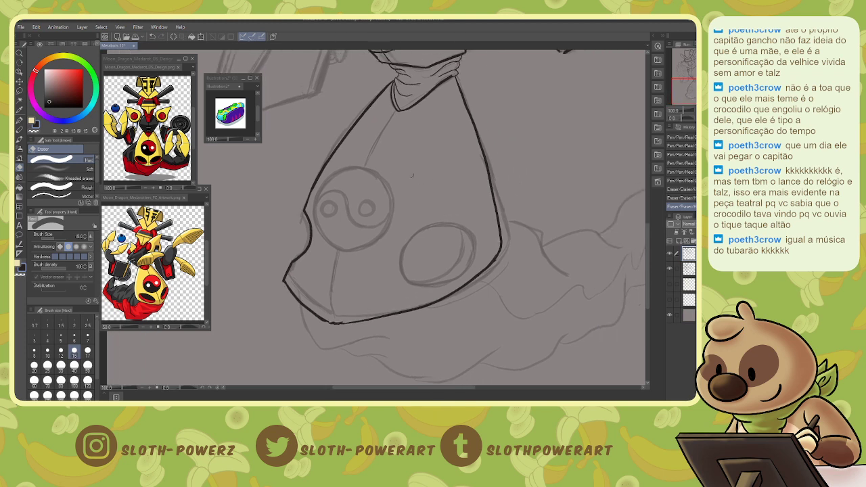
{"action": "key", "text": "p"}
{"action": "mouse_move", "coordinate": [433, 224]}
{"action": "left_mouse_down"}
{"action": "mouse_move", "coordinate": [400, 254]}
{"action": "mouse_move", "coordinate": [403, 277]}
{"action": "left_mouse_up"}
{"action": "mouse_move", "coordinate": [405, 276]}
{"action": "left_mouse_down"}
{"action": "mouse_move", "coordinate": [409, 241]}
{"action": "mouse_move", "coordinate": [451, 225]}
{"action": "mouse_move", "coordinate": [441, 223]}
{"action": "mouse_move", "coordinate": [472, 271]}
{"action": "mouse_move", "coordinate": [432, 286]}
{"action": "mouse_move", "coordinate": [407, 274]}
{"action": "left_mouse_up"}
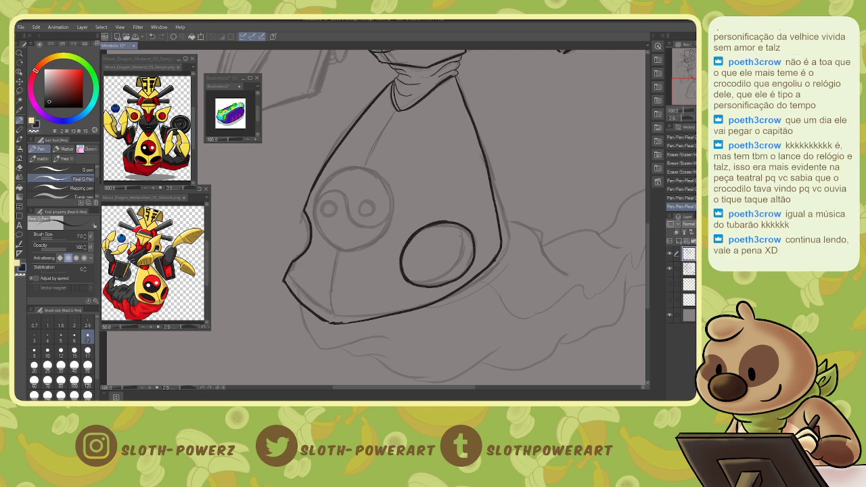
{"action": "mouse_move", "coordinate": [463, 229]}
{"action": "left_mouse_down"}
{"action": "mouse_move", "coordinate": [459, 260]}
{"action": "mouse_move", "coordinate": [425, 284]}
{"action": "left_mouse_up"}
Ink the lower body's round yin-yang emblem and the centre seam running above and below it.
{"action": "mouse_move", "coordinate": [340, 168]}
{"action": "left_mouse_down"}
{"action": "mouse_move", "coordinate": [322, 182]}
{"action": "mouse_move", "coordinate": [314, 216]}
{"action": "mouse_move", "coordinate": [315, 202]}
{"action": "mouse_move", "coordinate": [341, 250]}
{"action": "left_mouse_up"}
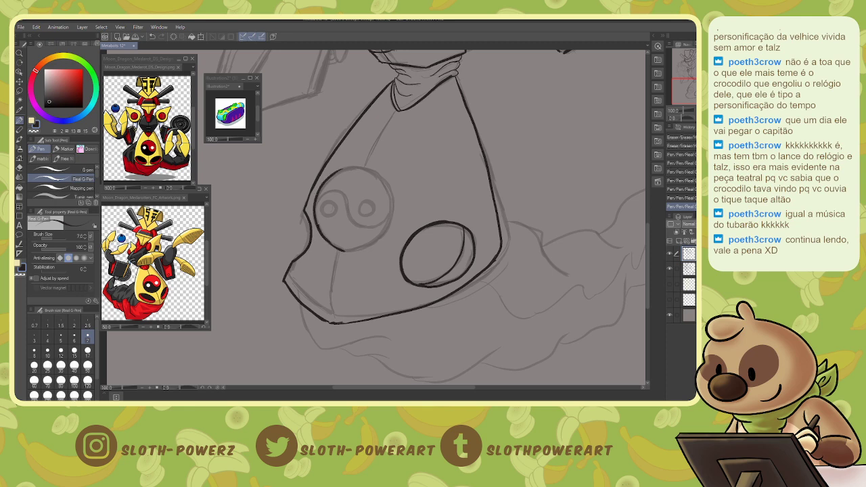
{"action": "mouse_move", "coordinate": [319, 196]}
{"action": "left_mouse_down"}
{"action": "mouse_move", "coordinate": [333, 170]}
{"action": "mouse_move", "coordinate": [362, 166]}
{"action": "mouse_move", "coordinate": [388, 198]}
{"action": "left_mouse_up"}
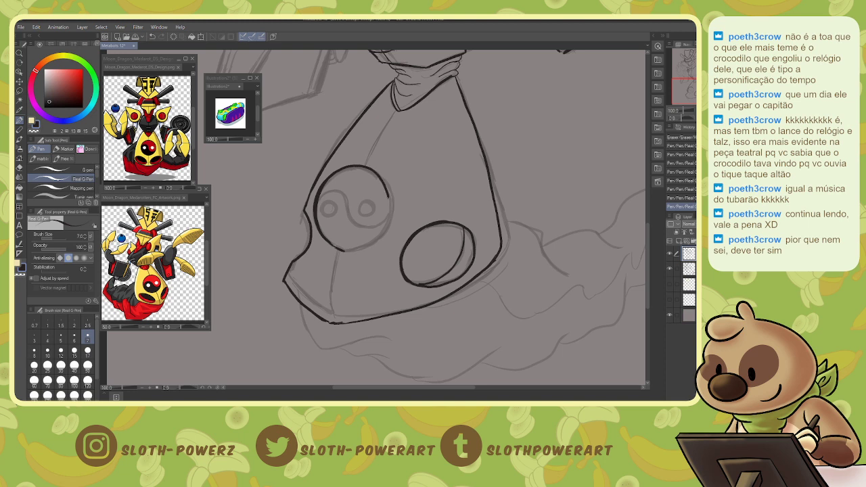
{"action": "mouse_move", "coordinate": [341, 250]}
{"action": "left_mouse_down"}
{"action": "mouse_move", "coordinate": [368, 245]}
{"action": "mouse_move", "coordinate": [386, 223]}
{"action": "left_mouse_up"}
{"action": "left_click_drag", "start_coordinate": [390, 187], "coordinate": [382, 233]}
{"action": "mouse_move", "coordinate": [319, 193]}
{"action": "left_mouse_down"}
{"action": "mouse_move", "coordinate": [341, 192]}
{"action": "mouse_move", "coordinate": [360, 228]}
{"action": "mouse_move", "coordinate": [387, 217]}
{"action": "mouse_move", "coordinate": [366, 200]}
{"action": "mouse_move", "coordinate": [334, 213]}
{"action": "mouse_move", "coordinate": [327, 201]}
{"action": "left_mouse_up"}
{"action": "left_click_drag", "start_coordinate": [336, 249], "coordinate": [330, 322]}
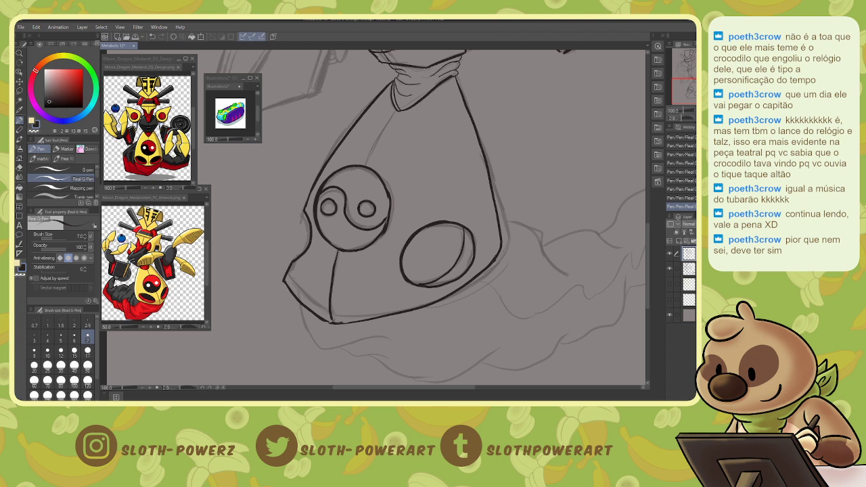
{"action": "left_click_drag", "start_coordinate": [366, 167], "coordinate": [395, 111]}
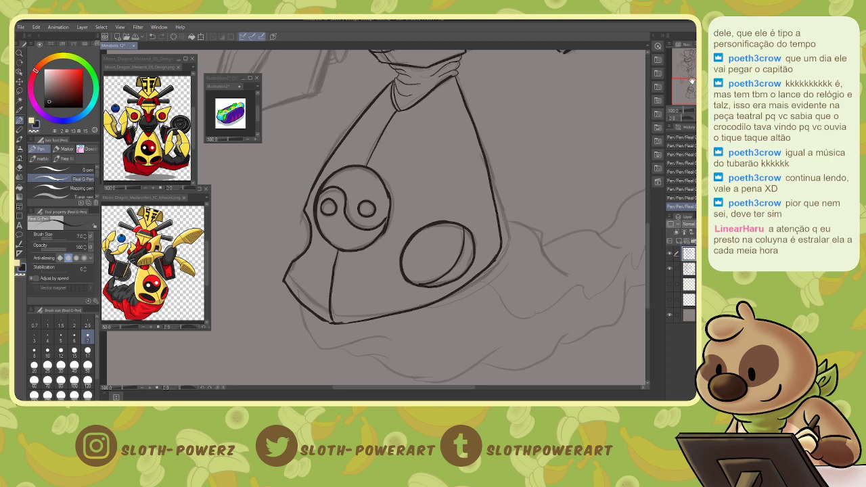
Ink the wavy lower edge of the cloth tail, from under the lower body to its narrow tip.
{"action": "left_click_drag", "start_coordinate": [439, 229], "coordinate": [420, 194]}
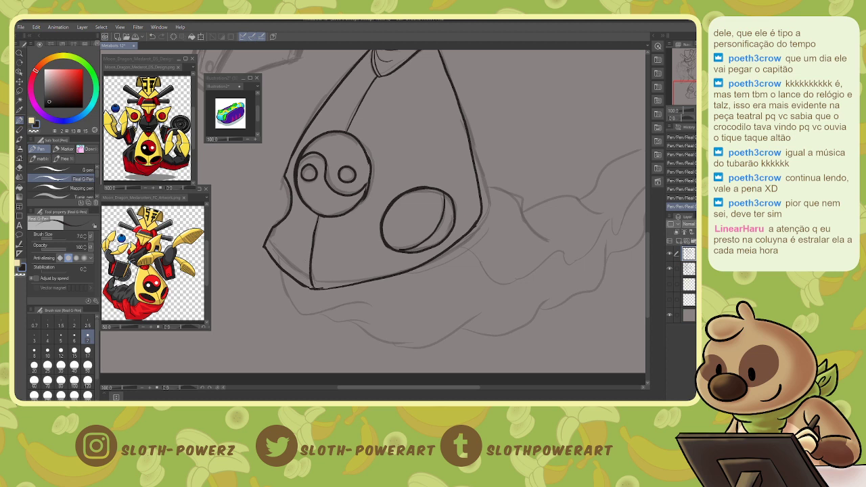
{"action": "left_click_drag", "start_coordinate": [304, 280], "coordinate": [289, 220]}
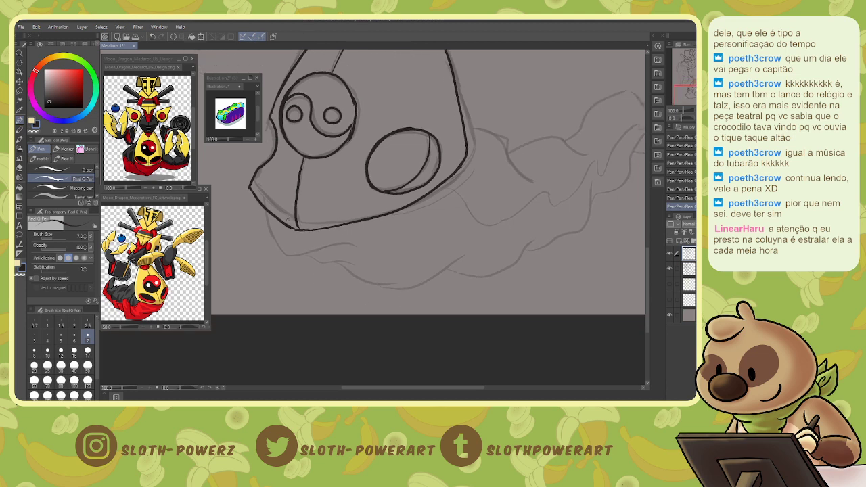
{"action": "mouse_move", "coordinate": [253, 196]}
{"action": "left_mouse_down"}
{"action": "mouse_move", "coordinate": [279, 251]}
{"action": "mouse_move", "coordinate": [297, 265]}
{"action": "mouse_move", "coordinate": [367, 258]}
{"action": "left_mouse_up"}
{"action": "mouse_move", "coordinate": [314, 265]}
{"action": "left_mouse_down"}
{"action": "mouse_move", "coordinate": [361, 267]}
{"action": "mouse_move", "coordinate": [392, 291]}
{"action": "mouse_move", "coordinate": [445, 276]}
{"action": "mouse_move", "coordinate": [477, 252]}
{"action": "mouse_move", "coordinate": [350, 267]}
{"action": "mouse_move", "coordinate": [358, 292]}
{"action": "mouse_move", "coordinate": [392, 279]}
{"action": "mouse_move", "coordinate": [406, 239]}
{"action": "mouse_move", "coordinate": [443, 252]}
{"action": "mouse_move", "coordinate": [464, 230]}
{"action": "mouse_move", "coordinate": [461, 198]}
{"action": "mouse_move", "coordinate": [498, 203]}
{"action": "mouse_move", "coordinate": [512, 156]}
{"action": "mouse_move", "coordinate": [402, 258]}
{"action": "mouse_move", "coordinate": [462, 210]}
{"action": "mouse_move", "coordinate": [471, 224]}
{"action": "left_mouse_up"}
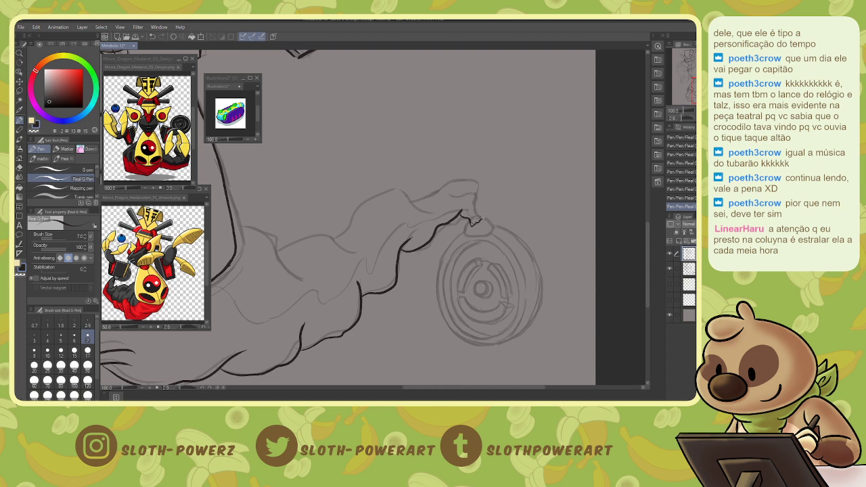
{"action": "mouse_move", "coordinate": [482, 218]}
{"action": "left_mouse_down"}
{"action": "mouse_move", "coordinate": [475, 187]}
{"action": "mouse_move", "coordinate": [443, 199]}
{"action": "left_mouse_up"}
Ink the wavy upper edge of the cloth tail with its folds, from the lower body to the tip.
{"action": "left_click_drag", "start_coordinate": [701, 85], "coordinate": [695, 86]}
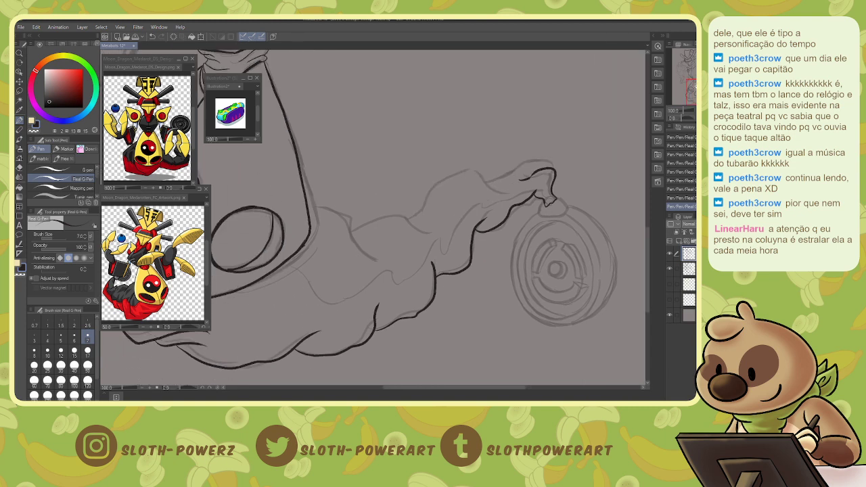
{"action": "mouse_move", "coordinate": [303, 193]}
{"action": "left_mouse_down"}
{"action": "mouse_move", "coordinate": [328, 221]}
{"action": "mouse_move", "coordinate": [341, 209]}
{"action": "mouse_move", "coordinate": [379, 253]}
{"action": "left_mouse_up"}
{"action": "mouse_move", "coordinate": [352, 226]}
{"action": "left_mouse_down"}
{"action": "mouse_move", "coordinate": [423, 231]}
{"action": "mouse_move", "coordinate": [432, 220]}
{"action": "mouse_move", "coordinate": [423, 203]}
{"action": "mouse_move", "coordinate": [438, 179]}
{"action": "mouse_move", "coordinate": [467, 169]}
{"action": "mouse_move", "coordinate": [500, 191]}
{"action": "mouse_move", "coordinate": [521, 181]}
{"action": "mouse_move", "coordinate": [508, 177]}
{"action": "mouse_move", "coordinate": [545, 167]}
{"action": "left_mouse_up"}
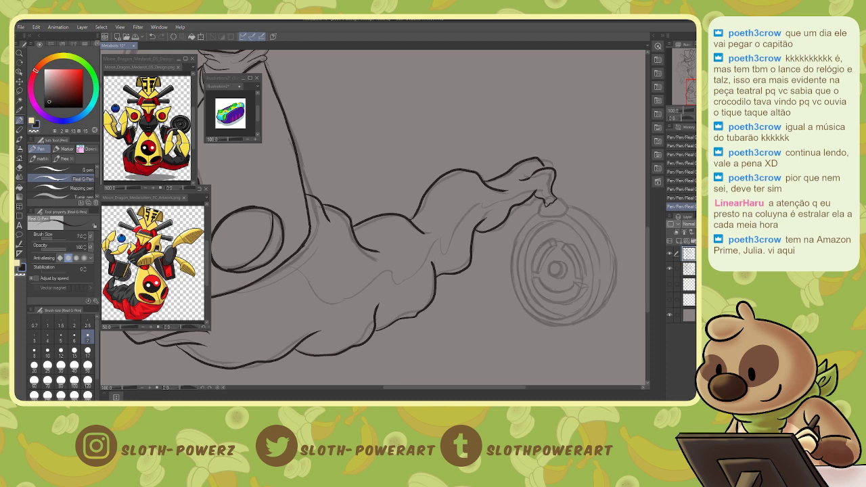
Ink the small knob at the tail's tip and the hanging disc's outer outline with its side thickness.
{"action": "left_click_drag", "start_coordinate": [541, 271], "coordinate": [512, 231]}
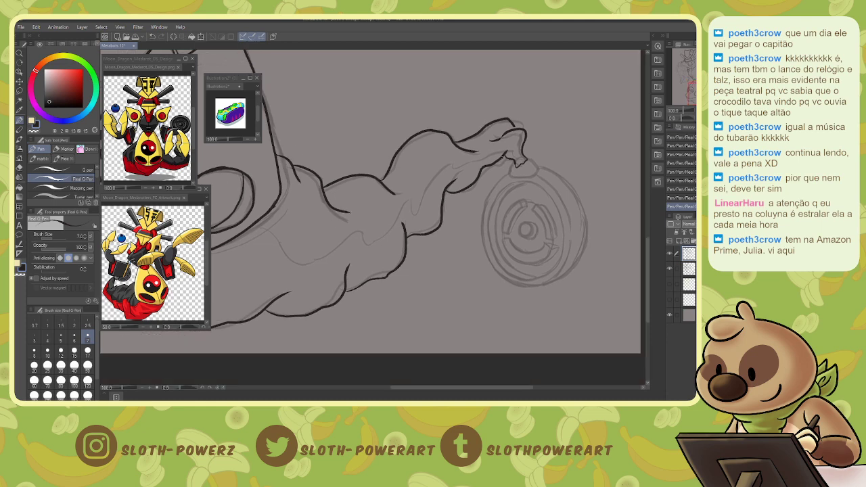
{"action": "mouse_move", "coordinate": [515, 161]}
{"action": "left_mouse_down"}
{"action": "mouse_move", "coordinate": [507, 175]}
{"action": "mouse_move", "coordinate": [536, 174]}
{"action": "mouse_move", "coordinate": [534, 163]}
{"action": "mouse_move", "coordinate": [539, 169]}
{"action": "left_mouse_up"}
{"action": "mouse_move", "coordinate": [505, 175]}
{"action": "left_mouse_down"}
{"action": "mouse_move", "coordinate": [483, 248]}
{"action": "mouse_move", "coordinate": [505, 280]}
{"action": "mouse_move", "coordinate": [519, 284]}
{"action": "mouse_move", "coordinate": [523, 265]}
{"action": "mouse_move", "coordinate": [414, 197]}
{"action": "left_mouse_up"}
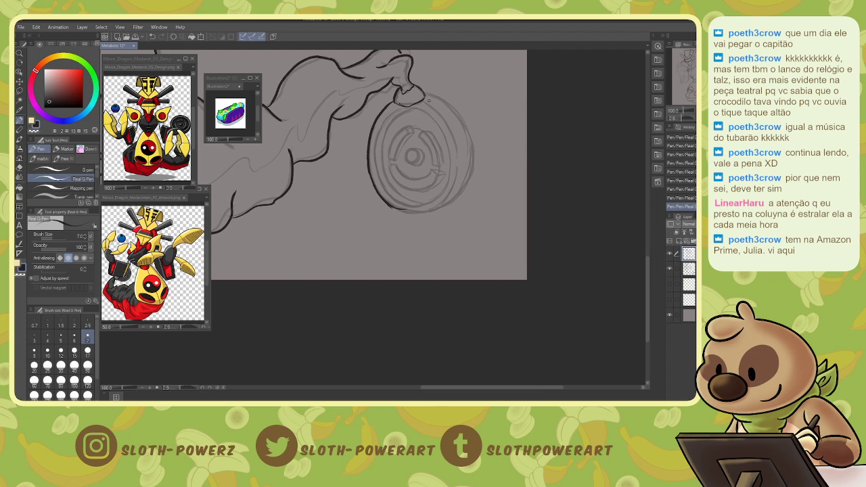
{"action": "mouse_move", "coordinate": [423, 98]}
{"action": "left_mouse_down"}
{"action": "mouse_move", "coordinate": [457, 139]}
{"action": "mouse_move", "coordinate": [460, 177]}
{"action": "mouse_move", "coordinate": [443, 201]}
{"action": "mouse_move", "coordinate": [396, 211]}
{"action": "left_mouse_up"}
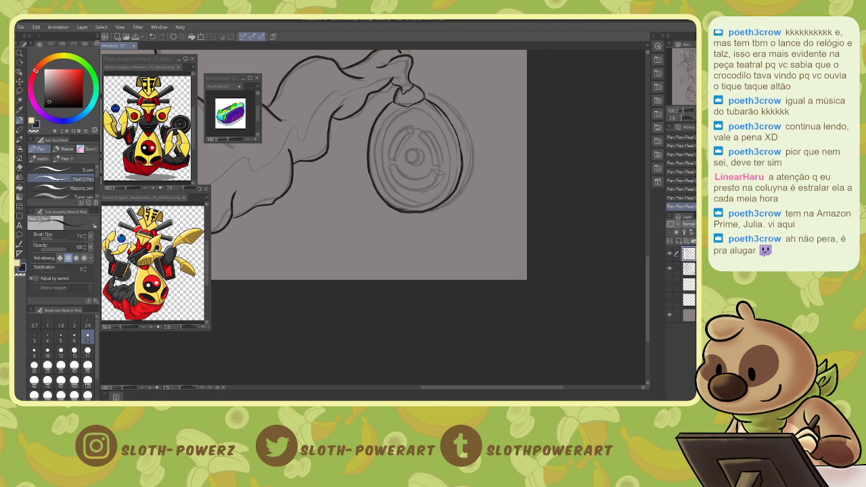
{"action": "mouse_move", "coordinate": [422, 93]}
{"action": "left_mouse_down"}
{"action": "mouse_move", "coordinate": [460, 120]}
{"action": "mouse_move", "coordinate": [473, 143]}
{"action": "mouse_move", "coordinate": [465, 186]}
{"action": "mouse_move", "coordinate": [432, 210]}
{"action": "left_mouse_up"}
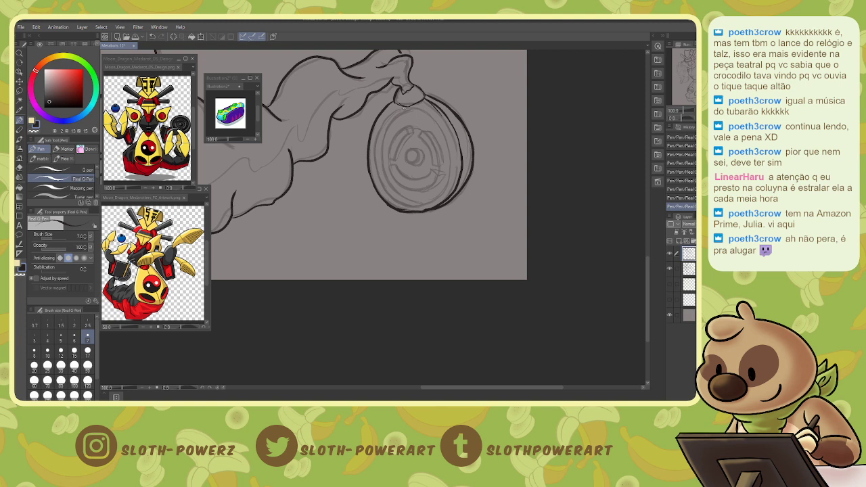
Ink the concentric oval rings inside the rim of the tail's disc.
{"action": "mouse_move", "coordinate": [399, 108]}
{"action": "left_mouse_down"}
{"action": "mouse_move", "coordinate": [373, 144]}
{"action": "mouse_move", "coordinate": [396, 200]}
{"action": "left_mouse_up"}
{"action": "mouse_move", "coordinate": [378, 150]}
{"action": "left_mouse_down"}
{"action": "mouse_move", "coordinate": [375, 177]}
{"action": "mouse_move", "coordinate": [408, 207]}
{"action": "left_mouse_up"}
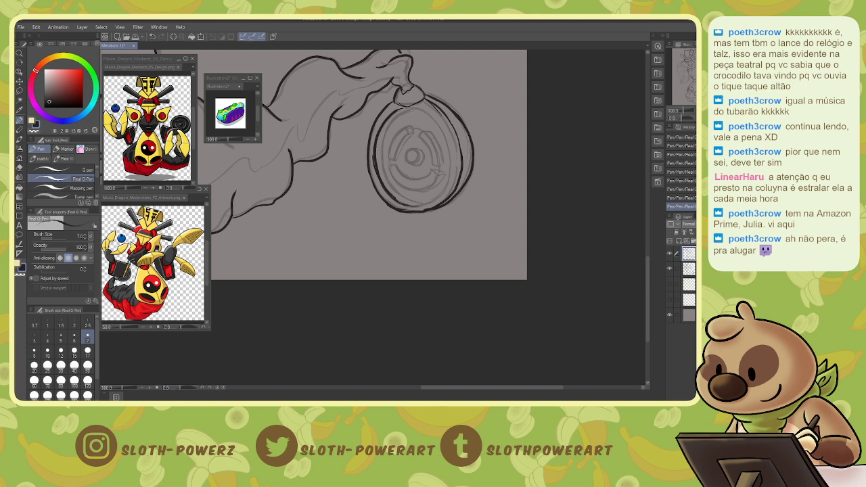
{"action": "mouse_move", "coordinate": [387, 126]}
{"action": "left_mouse_down"}
{"action": "mouse_move", "coordinate": [424, 108]}
{"action": "mouse_move", "coordinate": [446, 138]}
{"action": "mouse_move", "coordinate": [452, 168]}
{"action": "mouse_move", "coordinate": [443, 193]}
{"action": "mouse_move", "coordinate": [409, 207]}
{"action": "mouse_move", "coordinate": [378, 174]}
{"action": "left_mouse_up"}
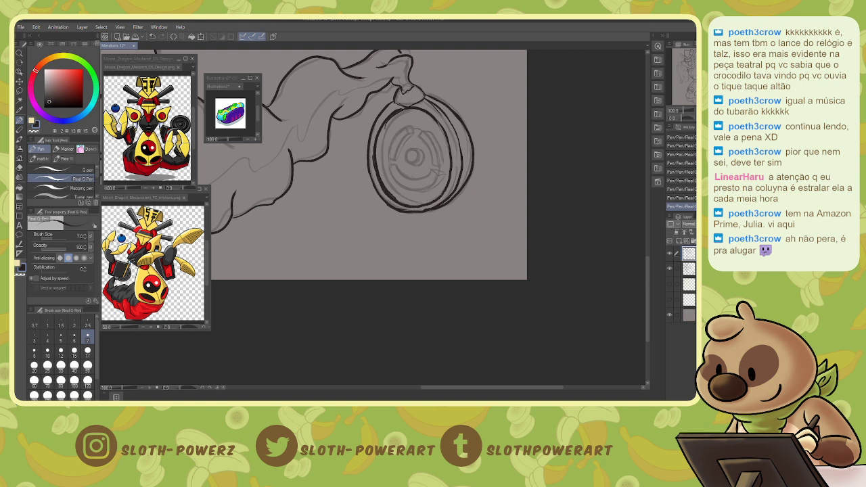
{"action": "mouse_move", "coordinate": [410, 107]}
{"action": "left_mouse_down"}
{"action": "mouse_move", "coordinate": [387, 128]}
{"action": "mouse_move", "coordinate": [379, 156]}
{"action": "mouse_move", "coordinate": [390, 189]}
{"action": "mouse_move", "coordinate": [420, 203]}
{"action": "left_mouse_up"}
{"action": "left_click_drag", "start_coordinate": [381, 170], "coordinate": [386, 180]}
{"action": "mouse_move", "coordinate": [390, 127]}
{"action": "left_mouse_down"}
{"action": "mouse_move", "coordinate": [379, 155]}
{"action": "mouse_move", "coordinate": [391, 187]}
{"action": "left_mouse_up"}
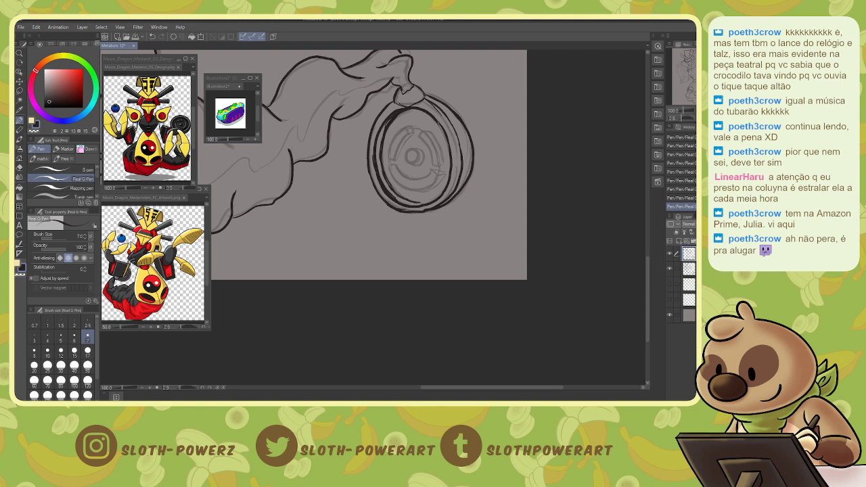
Ink the disc's round central hub and the curved slots around it, erasing excess lines between them.
{"action": "mouse_move", "coordinate": [406, 169]}
{"action": "left_mouse_down"}
{"action": "mouse_move", "coordinate": [372, 222]}
{"action": "mouse_move", "coordinate": [352, 189]}
{"action": "mouse_move", "coordinate": [363, 179]}
{"action": "mouse_move", "coordinate": [359, 169]}
{"action": "mouse_move", "coordinate": [371, 176]}
{"action": "mouse_move", "coordinate": [365, 184]}
{"action": "left_mouse_up"}
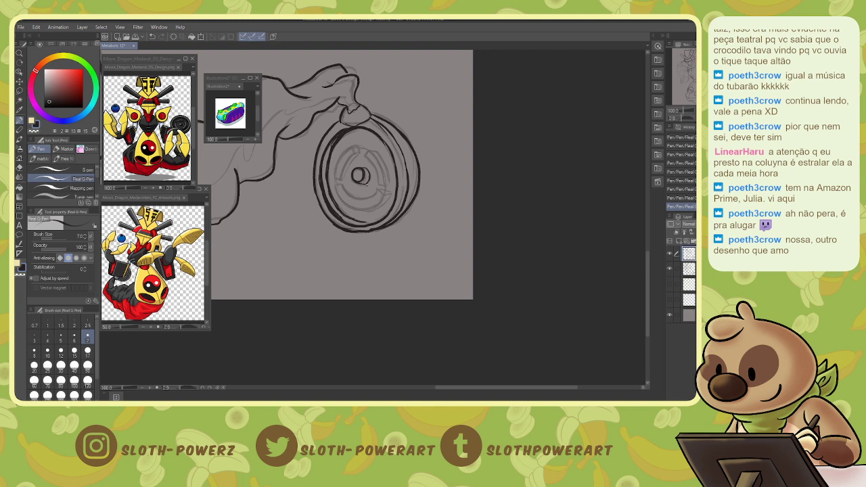
{"action": "key", "text": "e"}
{"action": "mouse_move", "coordinate": [365, 164]}
{"action": "left_mouse_down"}
{"action": "mouse_move", "coordinate": [360, 188]}
{"action": "mouse_move", "coordinate": [376, 173]}
{"action": "mouse_move", "coordinate": [372, 149]}
{"action": "mouse_move", "coordinate": [363, 181]}
{"action": "mouse_move", "coordinate": [355, 174]}
{"action": "mouse_move", "coordinate": [341, 183]}
{"action": "mouse_move", "coordinate": [346, 194]}
{"action": "mouse_move", "coordinate": [382, 191]}
{"action": "mouse_move", "coordinate": [352, 182]}
{"action": "mouse_move", "coordinate": [366, 209]}
{"action": "mouse_move", "coordinate": [383, 196]}
{"action": "left_mouse_up"}
{"action": "key", "text": "p"}
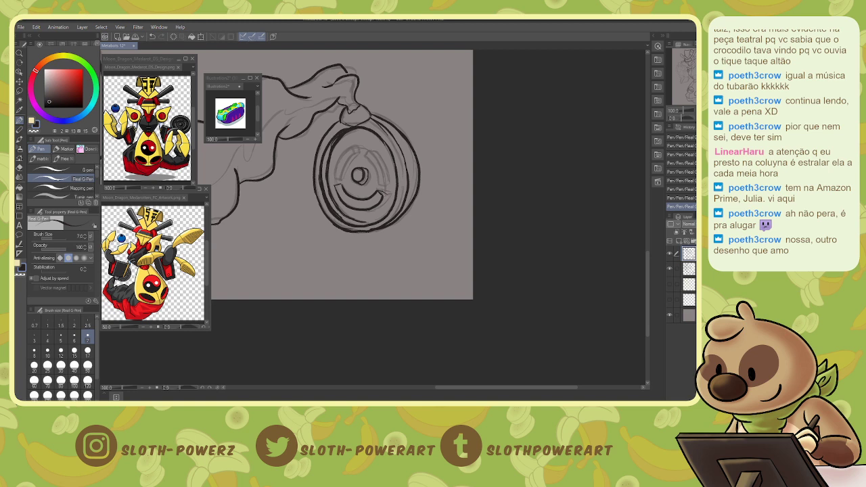
{"action": "mouse_move", "coordinate": [367, 210]}
{"action": "left_mouse_down"}
{"action": "mouse_move", "coordinate": [385, 195]}
{"action": "mouse_move", "coordinate": [347, 188]}
{"action": "mouse_move", "coordinate": [359, 199]}
{"action": "left_mouse_up"}
{"action": "left_click_drag", "start_coordinate": [366, 154], "coordinate": [379, 181]}
{"action": "mouse_move", "coordinate": [364, 148]}
{"action": "left_mouse_down"}
{"action": "mouse_move", "coordinate": [385, 174]}
{"action": "mouse_move", "coordinate": [385, 161]}
{"action": "left_mouse_up"}
{"action": "left_click_drag", "start_coordinate": [385, 163], "coordinate": [390, 182]}
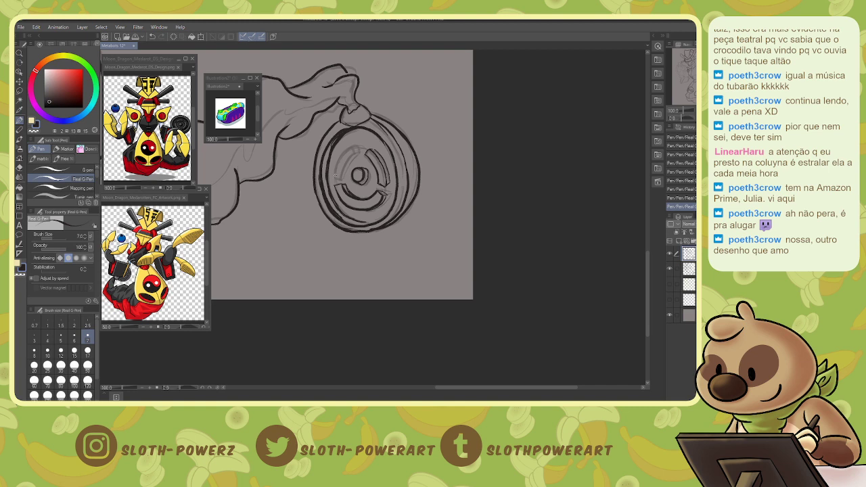
Draw the missing inner ring segment of the tail wheel, lasso it and move it into place, deselect and save.
{"action": "left_click_drag", "start_coordinate": [336, 175], "coordinate": [343, 176]}
{"action": "mouse_move", "coordinate": [343, 177]}
{"action": "left_mouse_down"}
{"action": "mouse_move", "coordinate": [361, 141]}
{"action": "mouse_move", "coordinate": [341, 173]}
{"action": "mouse_move", "coordinate": [349, 143]}
{"action": "mouse_move", "coordinate": [361, 155]}
{"action": "mouse_move", "coordinate": [360, 139]}
{"action": "mouse_move", "coordinate": [357, 150]}
{"action": "left_mouse_up"}
{"action": "key", "text": "m"}
{"action": "key", "text": "k"}
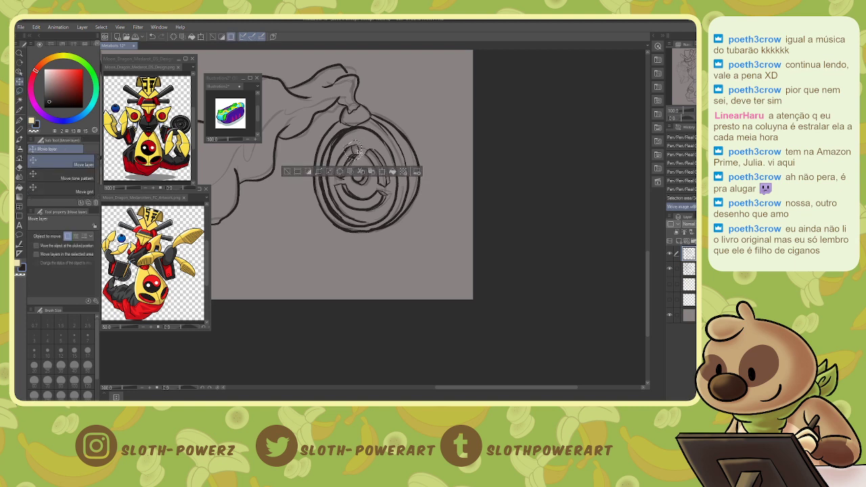
{"action": "key", "text": "ctrl+d"}
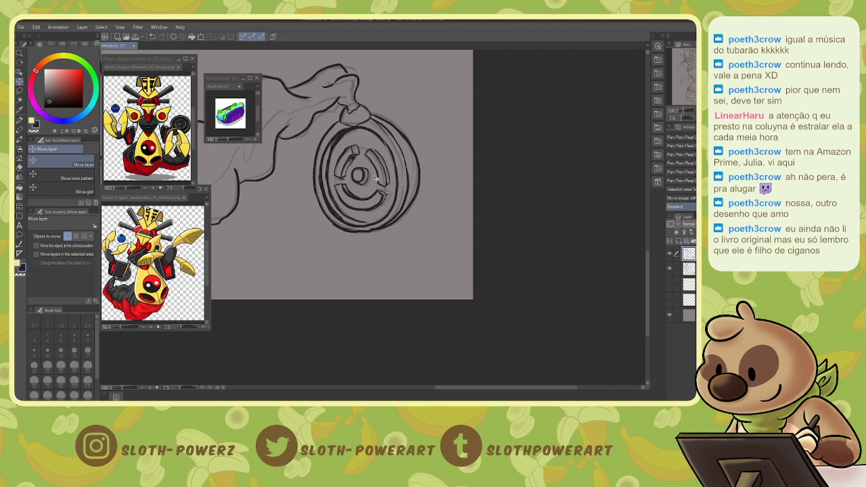
{"action": "key", "text": "ctrl+s"}
Ink the wavy inner contour along the tail, from the lower body to the wheel joint, with the Real G-Pen.
{"action": "left_click_drag", "start_coordinate": [683, 93], "coordinate": [693, 94]}
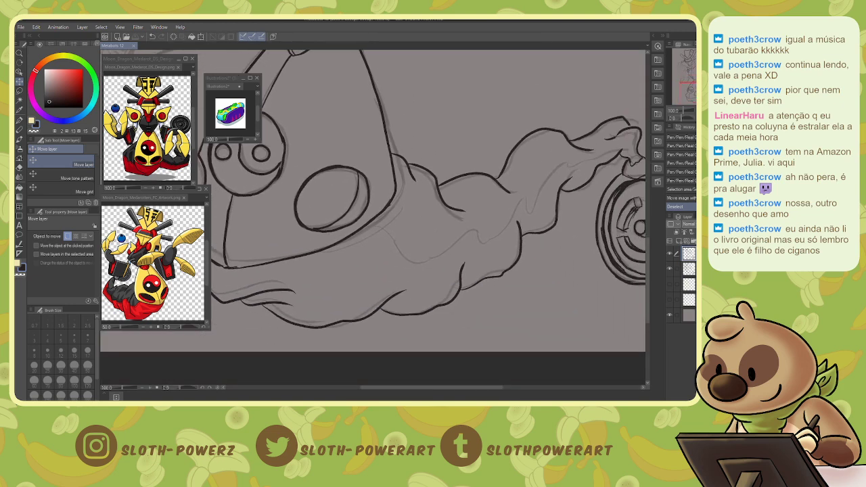
{"action": "key", "text": "p"}
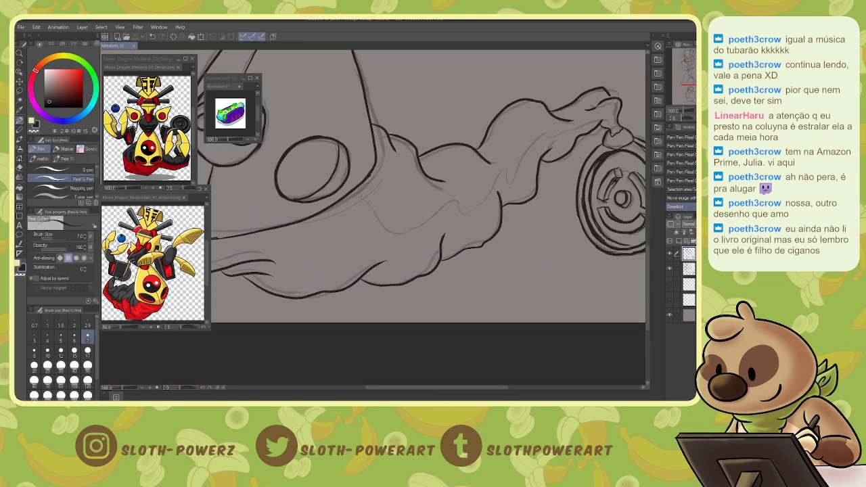
{"action": "mouse_move", "coordinate": [358, 190]}
{"action": "left_mouse_down"}
{"action": "mouse_move", "coordinate": [404, 233]}
{"action": "mouse_move", "coordinate": [389, 230]}
{"action": "mouse_move", "coordinate": [472, 214]}
{"action": "mouse_move", "coordinate": [464, 214]}
{"action": "mouse_move", "coordinate": [510, 187]}
{"action": "left_mouse_up"}
{"action": "mouse_move", "coordinate": [507, 187]}
{"action": "left_mouse_down"}
{"action": "mouse_move", "coordinate": [551, 130]}
{"action": "mouse_move", "coordinate": [611, 114]}
{"action": "left_mouse_up"}
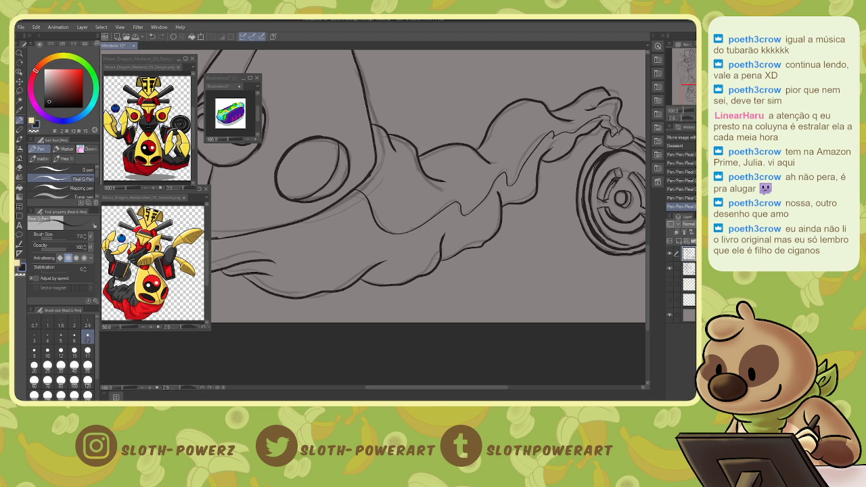
{"action": "left_click_drag", "start_coordinate": [433, 230], "coordinate": [448, 191]}
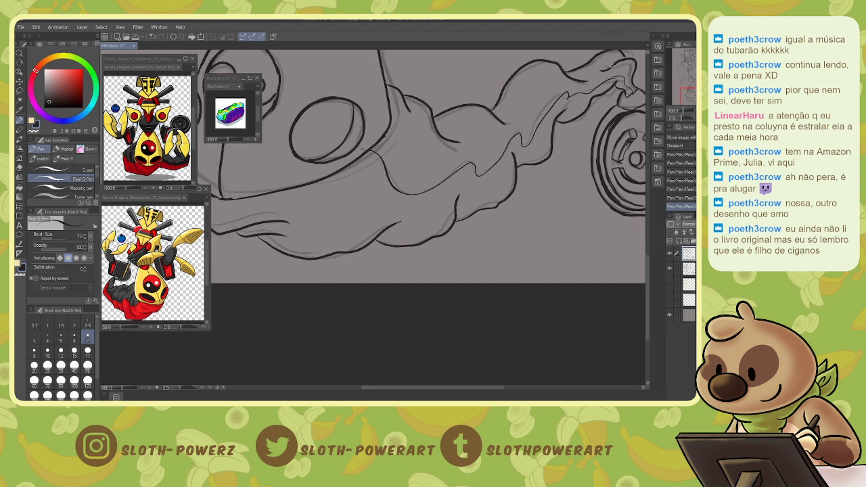
{"action": "left_click_drag", "start_coordinate": [371, 154], "coordinate": [383, 176]}
Ink the outer finger contours and their segment lines on the raised hand holding the bottle.
{"action": "left_click_drag", "start_coordinate": [695, 101], "coordinate": [702, 75]}
{"action": "scroll", "coordinate": [429, 217], "scroll_direction": "up", "scroll_amount": 5}
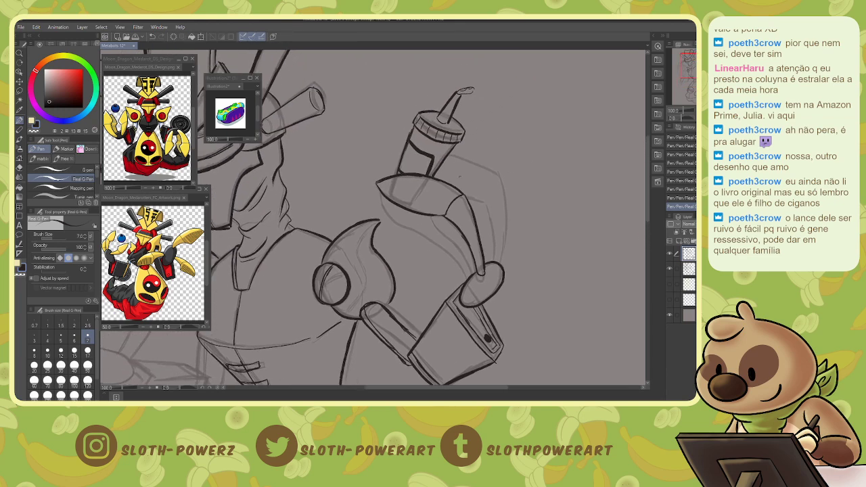
{"action": "mouse_move", "coordinate": [464, 191]}
{"action": "left_mouse_down"}
{"action": "mouse_move", "coordinate": [490, 169]}
{"action": "mouse_move", "coordinate": [482, 166]}
{"action": "mouse_move", "coordinate": [501, 203]}
{"action": "mouse_move", "coordinate": [499, 259]}
{"action": "left_mouse_up"}
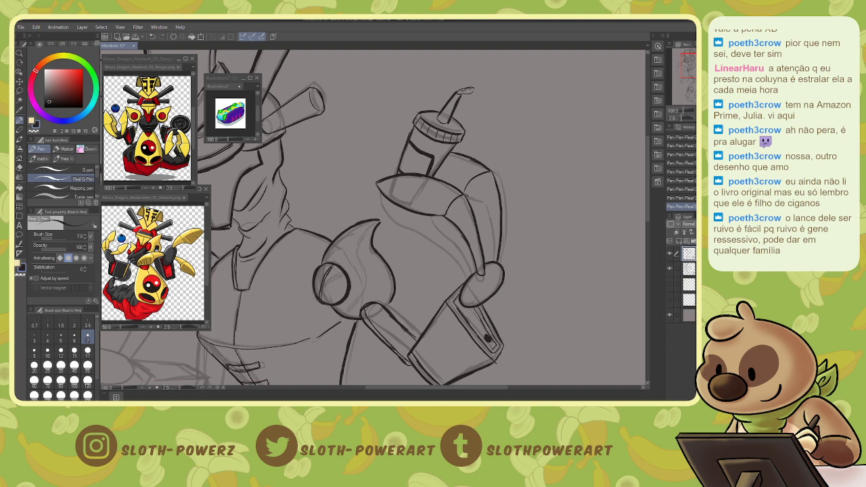
{"action": "mouse_move", "coordinate": [469, 196]}
{"action": "left_mouse_down"}
{"action": "mouse_move", "coordinate": [488, 226]}
{"action": "mouse_move", "coordinate": [493, 262]}
{"action": "left_mouse_up"}
{"action": "left_click_drag", "start_coordinate": [484, 221], "coordinate": [492, 254]}
Ink the inner finger and palm edge of the bottle-holding hand and hatch the shadow beneath the front finger.
{"action": "left_click_drag", "start_coordinate": [433, 173], "coordinate": [439, 179]}
{"action": "mouse_move", "coordinate": [386, 198]}
{"action": "left_mouse_down"}
{"action": "mouse_move", "coordinate": [399, 223]}
{"action": "mouse_move", "coordinate": [436, 244]}
{"action": "mouse_move", "coordinate": [467, 280]}
{"action": "left_mouse_up"}
{"action": "mouse_move", "coordinate": [424, 228]}
{"action": "left_mouse_down"}
{"action": "mouse_move", "coordinate": [449, 242]}
{"action": "mouse_move", "coordinate": [466, 283]}
{"action": "left_mouse_up"}
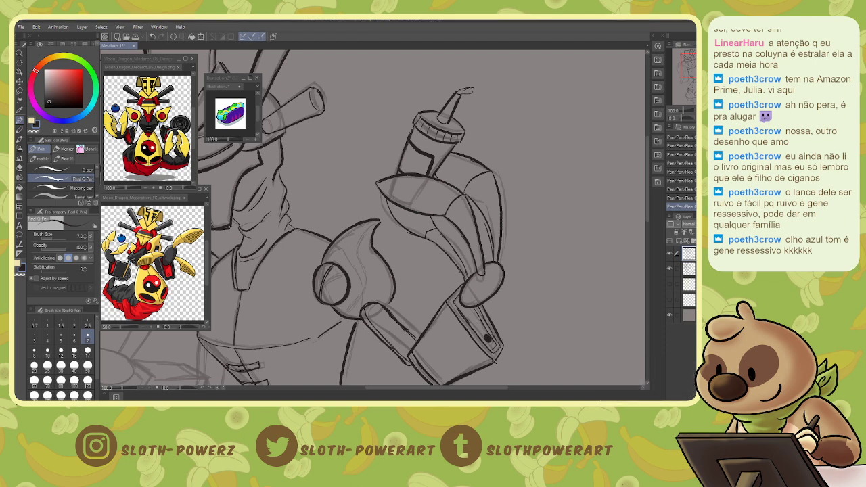
{"action": "mouse_move", "coordinate": [395, 206]}
{"action": "left_mouse_down"}
{"action": "mouse_move", "coordinate": [422, 228]}
{"action": "mouse_move", "coordinate": [405, 220]}
{"action": "left_mouse_up"}
{"action": "left_click_drag", "start_coordinate": [418, 214], "coordinate": [401, 215]}
{"action": "mouse_move", "coordinate": [406, 223]}
{"action": "left_mouse_down"}
{"action": "mouse_move", "coordinate": [392, 265]}
{"action": "mouse_move", "coordinate": [441, 269]}
{"action": "mouse_move", "coordinate": [461, 250]}
{"action": "mouse_move", "coordinate": [465, 209]}
{"action": "mouse_move", "coordinate": [480, 213]}
{"action": "left_mouse_up"}
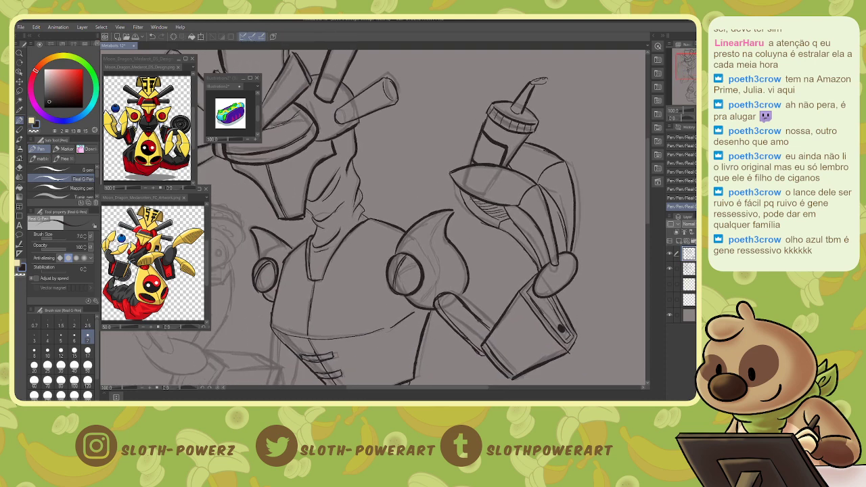
Refine the horn-shaped guard on the farther shoulder, correcting its lines with the eraser and pen.
{"action": "left_click_drag", "start_coordinate": [544, 148], "coordinate": [550, 139]}
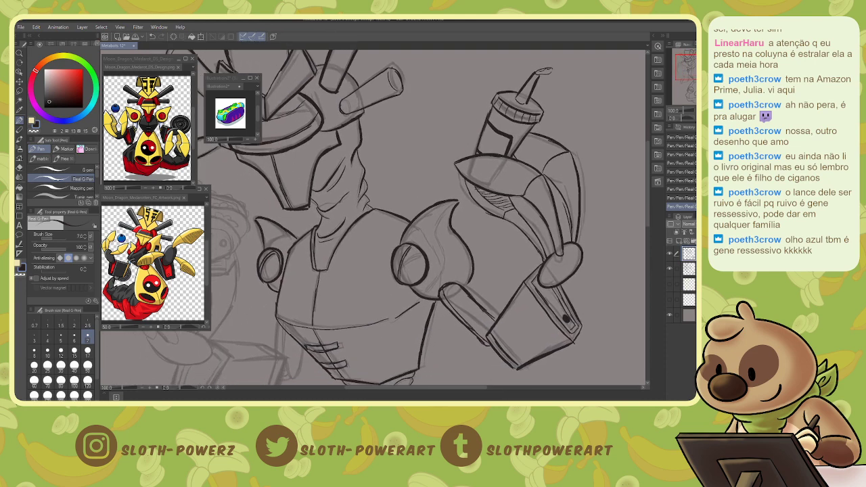
{"action": "mouse_move", "coordinate": [458, 199]}
{"action": "left_mouse_down"}
{"action": "mouse_move", "coordinate": [477, 184]}
{"action": "mouse_move", "coordinate": [450, 186]}
{"action": "mouse_move", "coordinate": [445, 164]}
{"action": "left_mouse_up"}
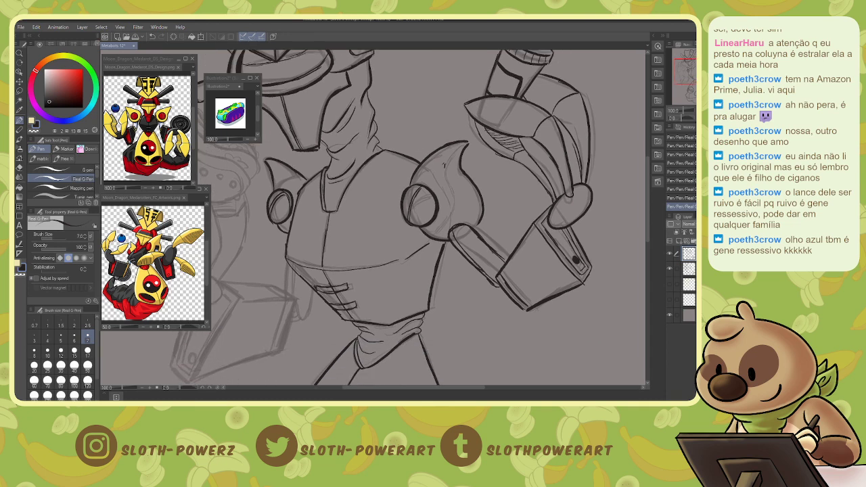
{"action": "mouse_move", "coordinate": [267, 160]}
{"action": "left_mouse_down"}
{"action": "mouse_move", "coordinate": [293, 161]}
{"action": "mouse_move", "coordinate": [308, 174]}
{"action": "left_mouse_up"}
{"action": "key", "text": "e"}
{"action": "key", "text": "p"}
{"action": "mouse_move", "coordinate": [379, 338]}
{"action": "left_mouse_down"}
{"action": "mouse_move", "coordinate": [495, 192]}
{"action": "mouse_move", "coordinate": [476, 78]}
{"action": "mouse_move", "coordinate": [365, 56]}
{"action": "mouse_move", "coordinate": [516, 288]}
{"action": "left_mouse_up"}
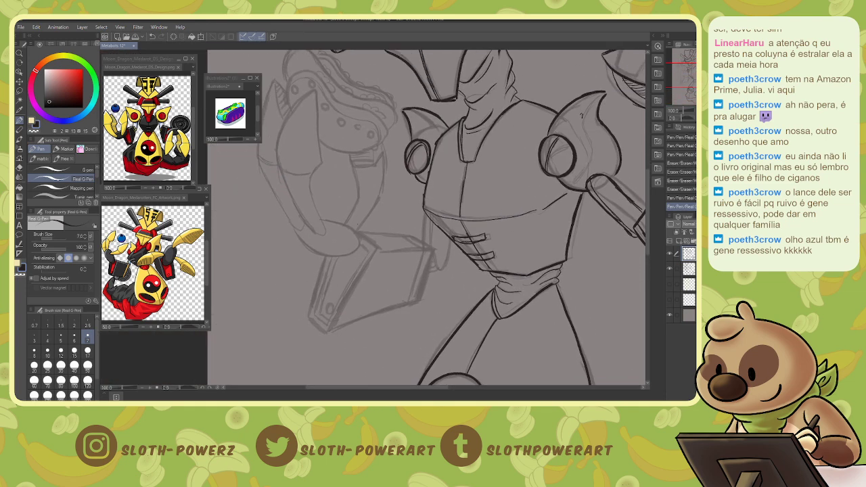
Ink the long pointed claw fingers of the hand holding the hot dog, hatching the partly hidden finger.
{"action": "left_click_drag", "start_coordinate": [581, 115], "coordinate": [606, 149]}
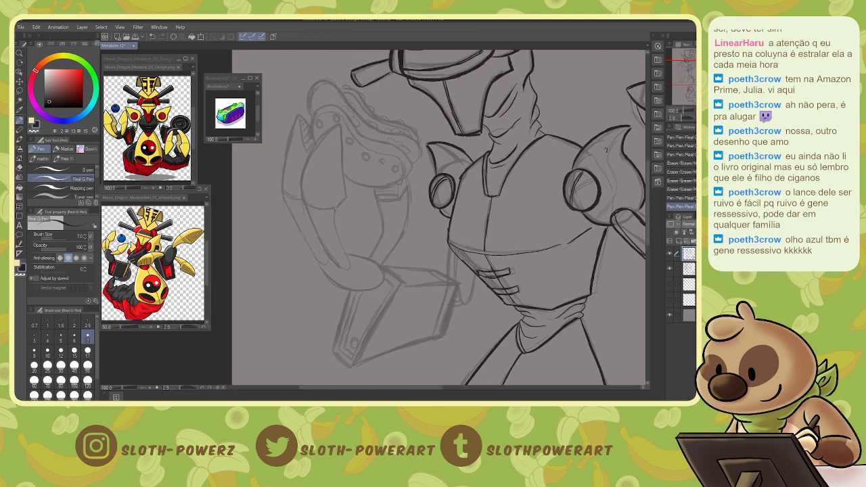
{"action": "mouse_move", "coordinate": [333, 211]}
{"action": "left_mouse_down"}
{"action": "mouse_move", "coordinate": [345, 201]}
{"action": "mouse_move", "coordinate": [342, 126]}
{"action": "mouse_move", "coordinate": [310, 153]}
{"action": "mouse_move", "coordinate": [301, 195]}
{"action": "mouse_move", "coordinate": [324, 212]}
{"action": "mouse_move", "coordinate": [330, 255]}
{"action": "mouse_move", "coordinate": [347, 270]}
{"action": "mouse_move", "coordinate": [330, 214]}
{"action": "mouse_move", "coordinate": [337, 241]}
{"action": "mouse_move", "coordinate": [305, 238]}
{"action": "mouse_move", "coordinate": [292, 211]}
{"action": "mouse_move", "coordinate": [293, 124]}
{"action": "mouse_move", "coordinate": [308, 157]}
{"action": "left_mouse_up"}
{"action": "left_click_drag", "start_coordinate": [283, 192], "coordinate": [296, 203]}
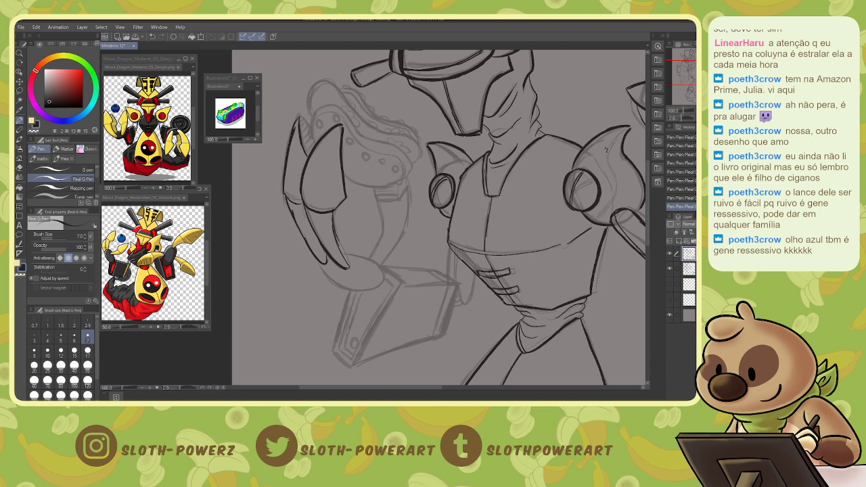
{"action": "left_click_drag", "start_coordinate": [301, 118], "coordinate": [310, 134]}
Ink the front bun of the hot dog behind the claw and draw the row of small circles on it.
{"action": "left_click", "coordinate": [693, 76]}
{"action": "mouse_move", "coordinate": [257, 195]}
{"action": "left_mouse_down"}
{"action": "mouse_move", "coordinate": [256, 177]}
{"action": "mouse_move", "coordinate": [282, 154]}
{"action": "mouse_move", "coordinate": [295, 169]}
{"action": "left_mouse_up"}
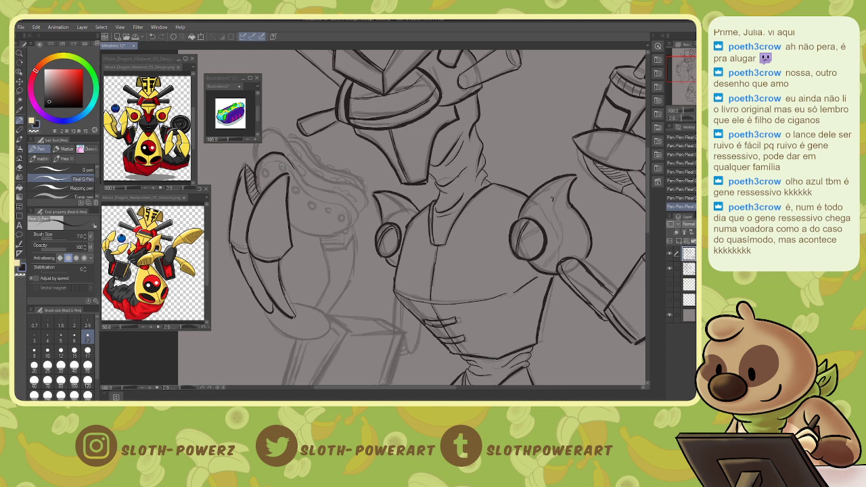
{"action": "mouse_move", "coordinate": [287, 223]}
{"action": "left_mouse_down"}
{"action": "mouse_move", "coordinate": [318, 237]}
{"action": "mouse_move", "coordinate": [348, 228]}
{"action": "mouse_move", "coordinate": [356, 204]}
{"action": "left_mouse_up"}
{"action": "left_click_drag", "start_coordinate": [293, 166], "coordinate": [351, 203]}
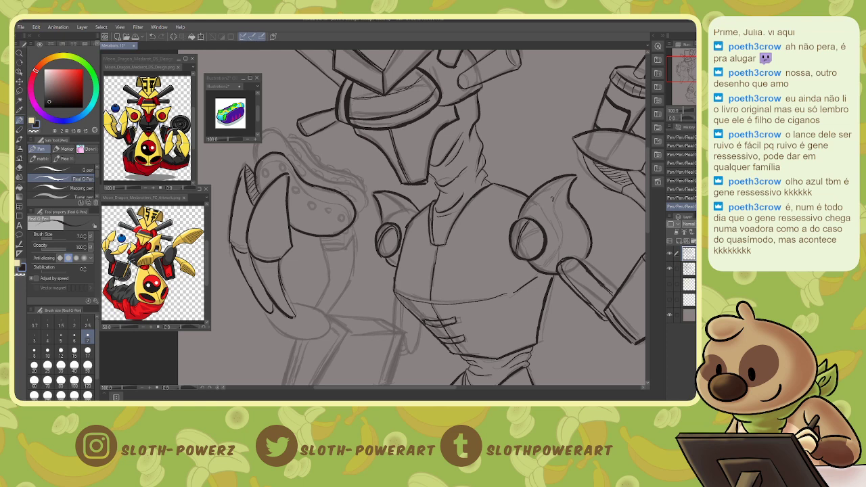
{"action": "mouse_move", "coordinate": [257, 170]}
{"action": "left_mouse_down"}
{"action": "mouse_move", "coordinate": [280, 160]}
{"action": "mouse_move", "coordinate": [303, 189]}
{"action": "mouse_move", "coordinate": [342, 203]}
{"action": "mouse_move", "coordinate": [349, 226]}
{"action": "mouse_move", "coordinate": [336, 228]}
{"action": "mouse_move", "coordinate": [341, 207]}
{"action": "mouse_move", "coordinate": [297, 200]}
{"action": "mouse_move", "coordinate": [304, 197]}
{"action": "mouse_move", "coordinate": [273, 168]}
{"action": "mouse_move", "coordinate": [280, 163]}
{"action": "mouse_move", "coordinate": [257, 174]}
{"action": "mouse_move", "coordinate": [265, 168]}
{"action": "left_mouse_up"}
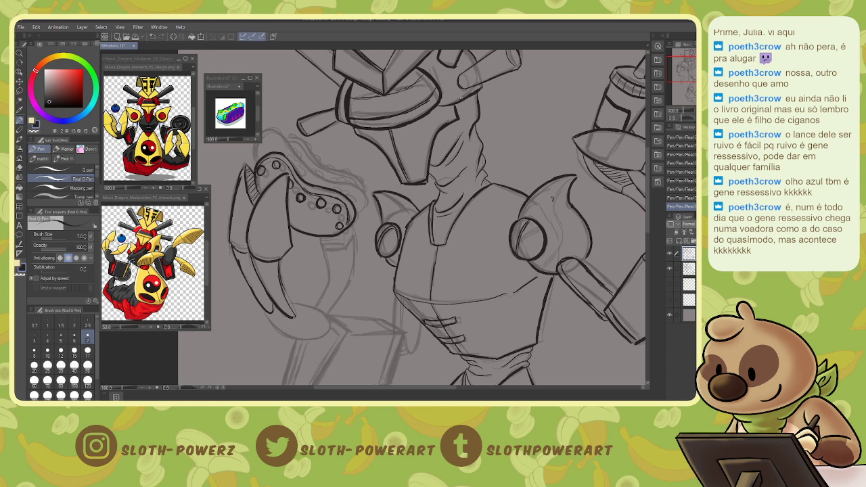
Ink the sausage, wavy filling and rear bun of the hot dog, plus the small hatched fingertip beneath it.
{"action": "left_click_drag", "start_coordinate": [461, 98], "coordinate": [495, 151]}
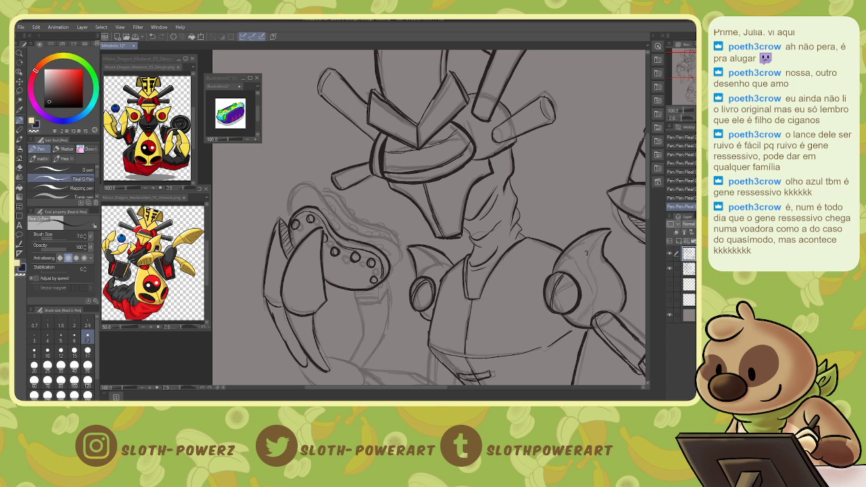
{"action": "mouse_move", "coordinate": [289, 218]}
{"action": "left_mouse_down"}
{"action": "mouse_move", "coordinate": [299, 181]}
{"action": "mouse_move", "coordinate": [401, 254]}
{"action": "mouse_move", "coordinate": [392, 268]}
{"action": "left_mouse_up"}
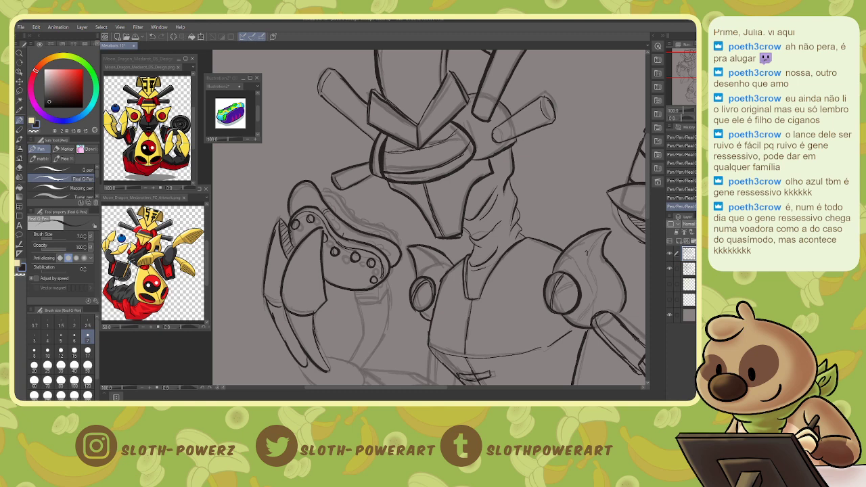
{"action": "mouse_move", "coordinate": [351, 228]}
{"action": "left_mouse_down"}
{"action": "mouse_move", "coordinate": [344, 239]}
{"action": "mouse_move", "coordinate": [373, 243]}
{"action": "left_mouse_up"}
{"action": "left_click_drag", "start_coordinate": [319, 190], "coordinate": [397, 242]}
{"action": "mouse_move", "coordinate": [323, 192]}
{"action": "left_mouse_down"}
{"action": "mouse_move", "coordinate": [332, 189]}
{"action": "mouse_move", "coordinate": [350, 213]}
{"action": "mouse_move", "coordinate": [398, 240]}
{"action": "left_mouse_up"}
{"action": "mouse_move", "coordinate": [349, 290]}
{"action": "left_mouse_down"}
{"action": "mouse_move", "coordinate": [351, 300]}
{"action": "mouse_move", "coordinate": [383, 298]}
{"action": "mouse_move", "coordinate": [379, 292]}
{"action": "mouse_move", "coordinate": [373, 303]}
{"action": "mouse_move", "coordinate": [376, 249]}
{"action": "left_mouse_up"}
Ink the rounded wrist joint and the palm contours below the hot dog.
{"action": "scroll", "coordinate": [554, 120], "scroll_direction": "down", "scroll_amount": 2}
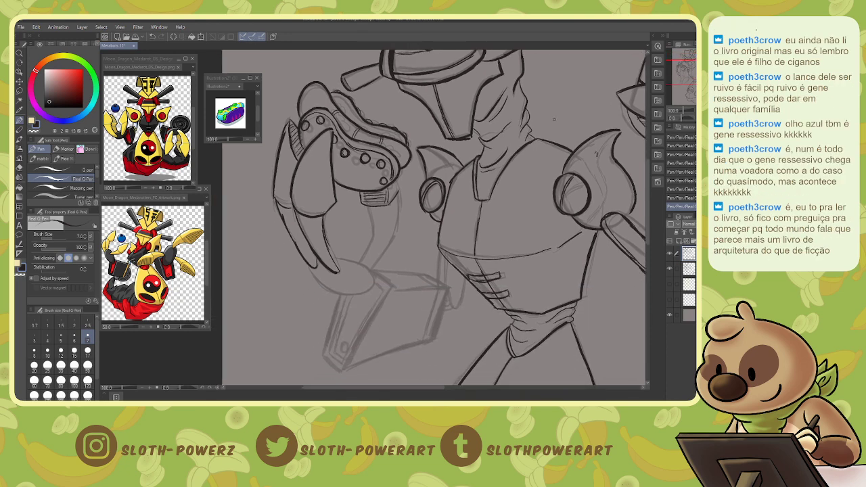
{"action": "mouse_move", "coordinate": [309, 266]}
{"action": "left_mouse_down"}
{"action": "mouse_move", "coordinate": [323, 285]}
{"action": "mouse_move", "coordinate": [364, 293]}
{"action": "left_mouse_up"}
{"action": "mouse_move", "coordinate": [329, 257]}
{"action": "left_mouse_down"}
{"action": "mouse_move", "coordinate": [370, 274]}
{"action": "mouse_move", "coordinate": [363, 292]}
{"action": "left_mouse_up"}
{"action": "mouse_move", "coordinate": [366, 206]}
{"action": "left_mouse_down"}
{"action": "mouse_move", "coordinate": [376, 233]}
{"action": "mouse_move", "coordinate": [357, 267]}
{"action": "mouse_move", "coordinate": [368, 265]}
{"action": "left_mouse_up"}
{"action": "left_click_drag", "start_coordinate": [397, 178], "coordinate": [388, 243]}
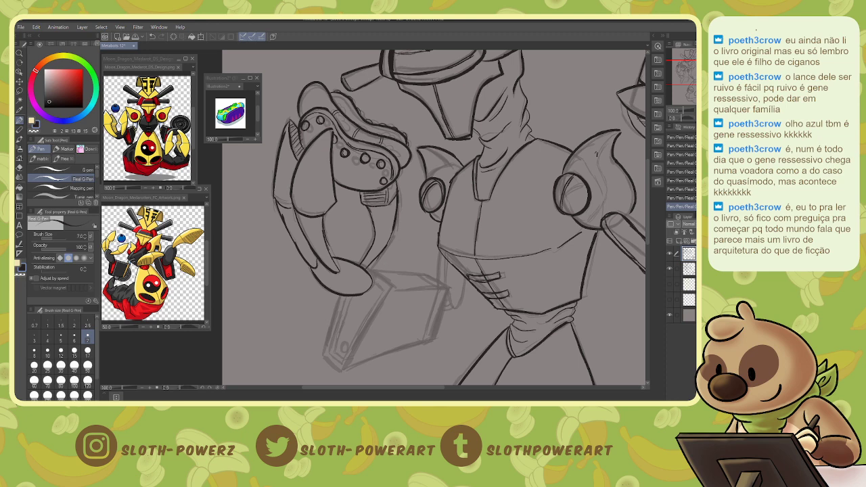
Ink the front face of the boxy forearm below the hot dog hand, with its inset border, small circle and lower edge.
{"action": "mouse_move", "coordinate": [372, 272]}
{"action": "left_mouse_down"}
{"action": "mouse_move", "coordinate": [391, 283]}
{"action": "mouse_move", "coordinate": [346, 368]}
{"action": "left_mouse_up"}
{"action": "mouse_move", "coordinate": [339, 296]}
{"action": "left_mouse_down"}
{"action": "mouse_move", "coordinate": [323, 355]}
{"action": "mouse_move", "coordinate": [345, 370]}
{"action": "left_mouse_up"}
{"action": "mouse_move", "coordinate": [345, 296]}
{"action": "left_mouse_down"}
{"action": "mouse_move", "coordinate": [326, 351]}
{"action": "mouse_move", "coordinate": [338, 362]}
{"action": "left_mouse_up"}
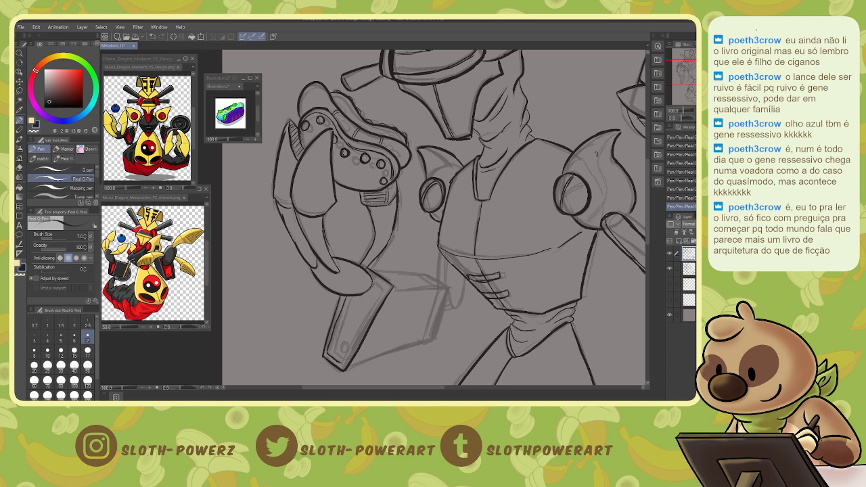
{"action": "mouse_move", "coordinate": [372, 280]}
{"action": "left_mouse_down"}
{"action": "mouse_move", "coordinate": [384, 289]}
{"action": "mouse_move", "coordinate": [342, 362]}
{"action": "left_mouse_up"}
{"action": "mouse_move", "coordinate": [346, 293]}
{"action": "left_mouse_down"}
{"action": "mouse_move", "coordinate": [332, 349]}
{"action": "mouse_move", "coordinate": [343, 358]}
{"action": "mouse_move", "coordinate": [346, 343]}
{"action": "mouse_move", "coordinate": [371, 361]}
{"action": "mouse_move", "coordinate": [432, 338]}
{"action": "left_mouse_up"}
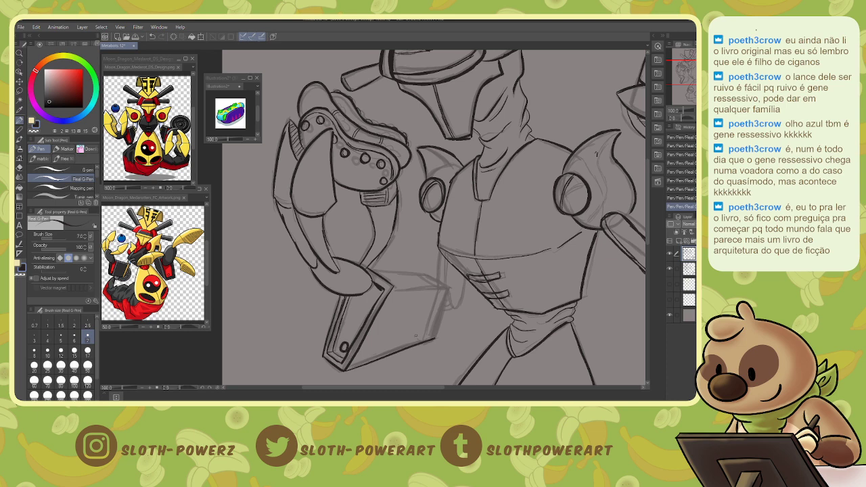
Ink the top, side and end edges of the boxy forearm and the upper arm piece visible between it and the torso.
{"action": "left_click_drag", "start_coordinate": [390, 288], "coordinate": [443, 282]}
{"action": "mouse_move", "coordinate": [365, 267]}
{"action": "left_mouse_down"}
{"action": "mouse_move", "coordinate": [432, 271]}
{"action": "mouse_move", "coordinate": [445, 283]}
{"action": "mouse_move", "coordinate": [435, 336]}
{"action": "left_mouse_up"}
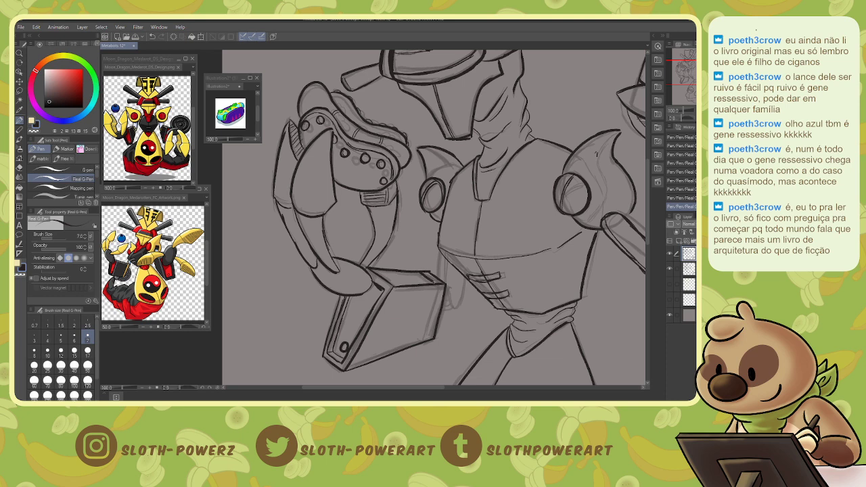
{"action": "mouse_move", "coordinate": [421, 272]}
{"action": "left_mouse_down"}
{"action": "mouse_move", "coordinate": [437, 287]}
{"action": "mouse_move", "coordinate": [423, 340]}
{"action": "left_mouse_up"}
{"action": "left_click_drag", "start_coordinate": [438, 237], "coordinate": [435, 260]}
{"action": "mouse_move", "coordinate": [446, 289]}
{"action": "left_mouse_down"}
{"action": "mouse_move", "coordinate": [453, 303]}
{"action": "mouse_move", "coordinate": [462, 274]}
{"action": "mouse_move", "coordinate": [439, 281]}
{"action": "mouse_move", "coordinate": [450, 305]}
{"action": "left_mouse_up"}
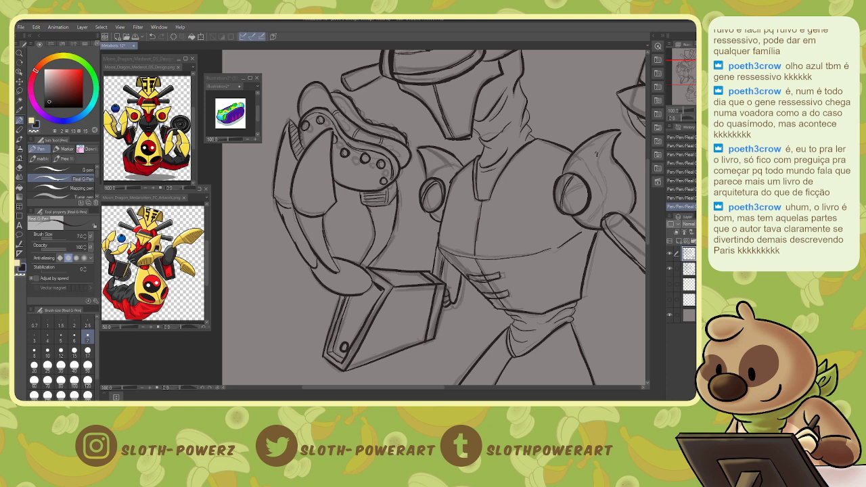
Lasso the short lower tube beside the visor, rotate and move it closer to the head, apply the transform and deselect.
{"action": "left_click_drag", "start_coordinate": [687, 79], "coordinate": [679, 76]}
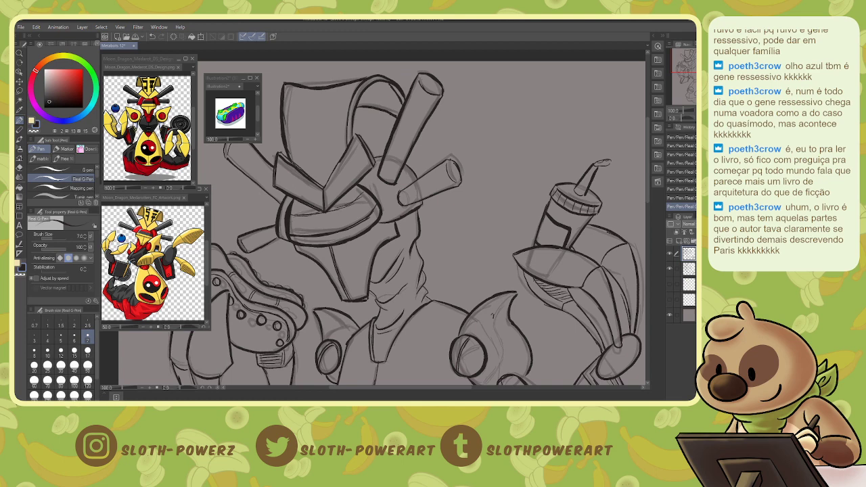
{"action": "left_click_drag", "start_coordinate": [681, 88], "coordinate": [677, 88]}
{"action": "key", "text": "m"}
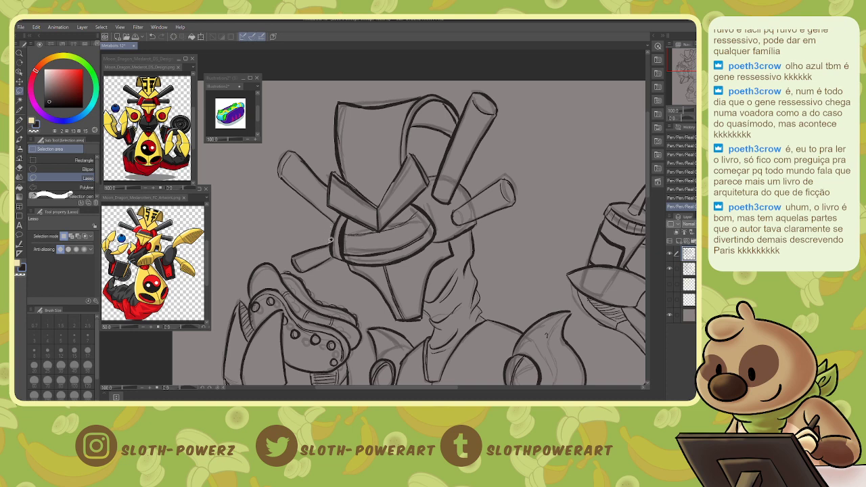
{"action": "mouse_move", "coordinate": [332, 255]}
{"action": "left_mouse_down"}
{"action": "mouse_move", "coordinate": [307, 272]}
{"action": "mouse_move", "coordinate": [292, 268]}
{"action": "mouse_move", "coordinate": [289, 243]}
{"action": "left_mouse_up"}
{"action": "key", "text": "ctrl+t"}
{"action": "mouse_move", "coordinate": [343, 230]}
{"action": "left_mouse_down"}
{"action": "mouse_move", "coordinate": [343, 242]}
{"action": "mouse_move", "coordinate": [328, 249]}
{"action": "left_mouse_up"}
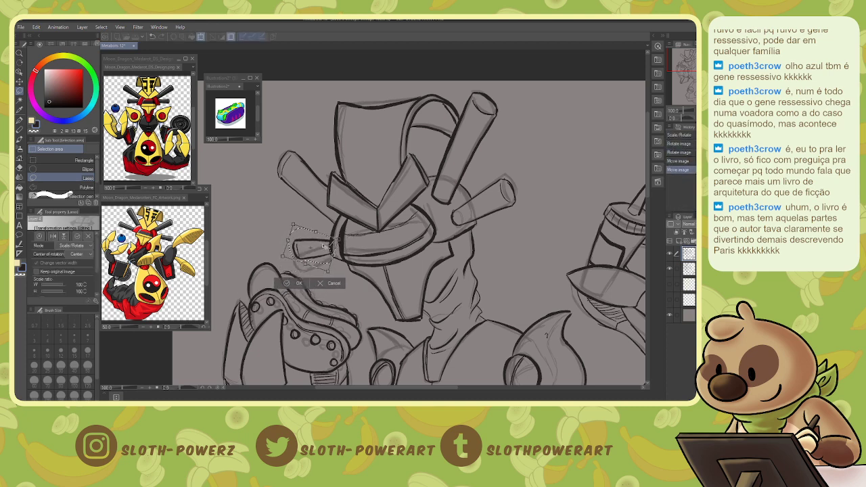
{"action": "left_click", "coordinate": [301, 286]}
{"action": "key", "text": "ctrl+d"}
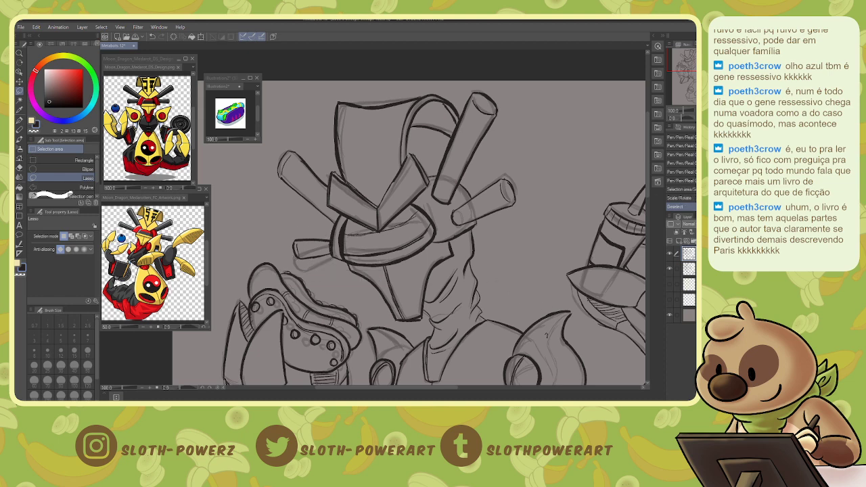
Thicken the short slanted vent marks on the lower torso with the Real G-Pen.
{"action": "left_click_drag", "start_coordinate": [501, 339], "coordinate": [377, 109]}
{"action": "left_click_drag", "start_coordinate": [377, 271], "coordinate": [351, 108]}
{"action": "scroll", "coordinate": [464, 192], "scroll_direction": "up", "scroll_amount": 5}
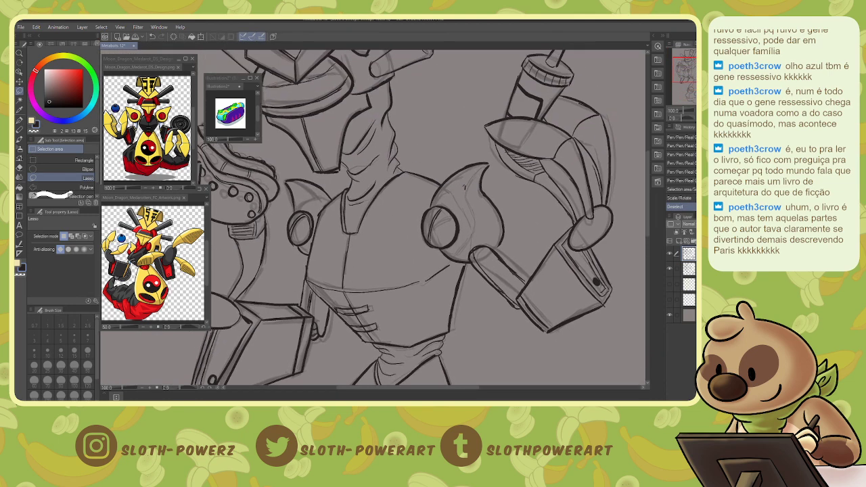
{"action": "key", "text": "p"}
{"action": "mouse_move", "coordinate": [352, 309]}
{"action": "left_mouse_down"}
{"action": "mouse_move", "coordinate": [368, 305]}
{"action": "mouse_move", "coordinate": [353, 315]}
{"action": "mouse_move", "coordinate": [370, 310]}
{"action": "mouse_move", "coordinate": [375, 327]}
{"action": "mouse_move", "coordinate": [362, 325]}
{"action": "left_mouse_up"}
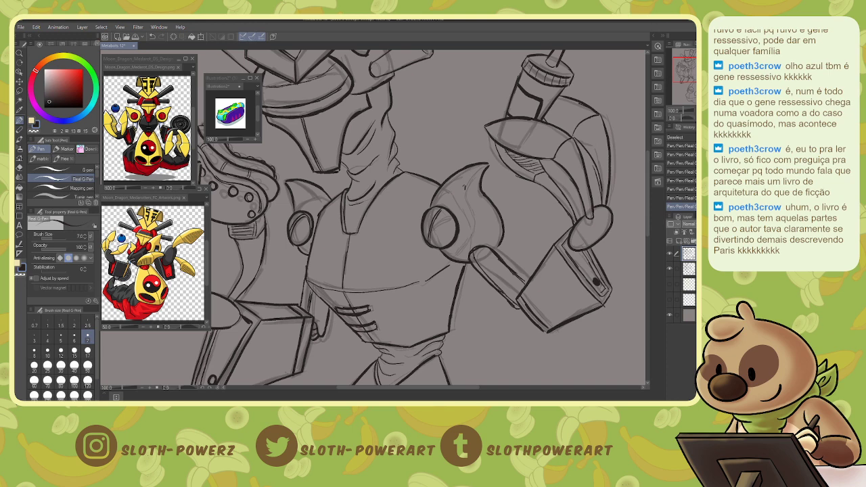
{"action": "left_click_drag", "start_coordinate": [375, 325], "coordinate": [358, 333]}
Block in the T-shaped emblem, the short bars and the side border marks on the headpiece's front, on the rough sketch layer.
{"action": "scroll", "coordinate": [373, 315], "scroll_direction": "up", "scroll_amount": 2}
{"action": "left_click_drag", "start_coordinate": [465, 237], "coordinate": [481, 357]}
{"action": "left_click", "coordinate": [688, 269]}
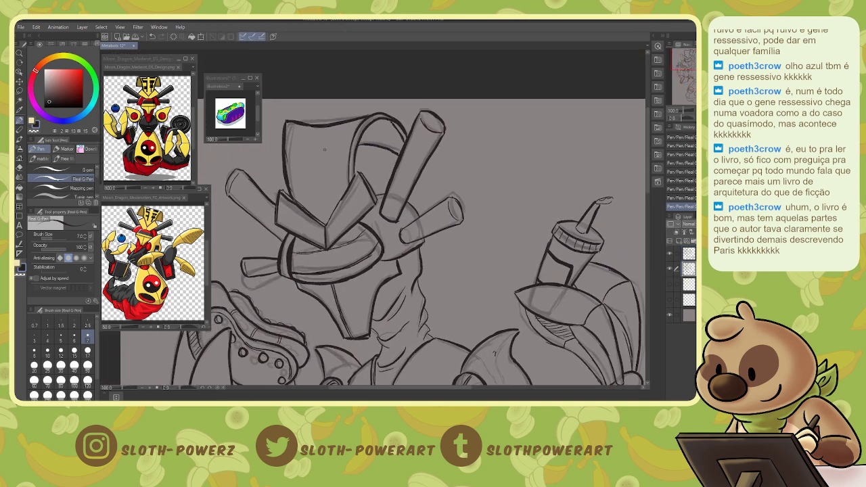
{"action": "mouse_move", "coordinate": [324, 150]}
{"action": "left_mouse_down"}
{"action": "mouse_move", "coordinate": [345, 148]}
{"action": "mouse_move", "coordinate": [329, 148]}
{"action": "mouse_move", "coordinate": [330, 161]}
{"action": "mouse_move", "coordinate": [342, 162]}
{"action": "mouse_move", "coordinate": [334, 179]}
{"action": "left_mouse_up"}
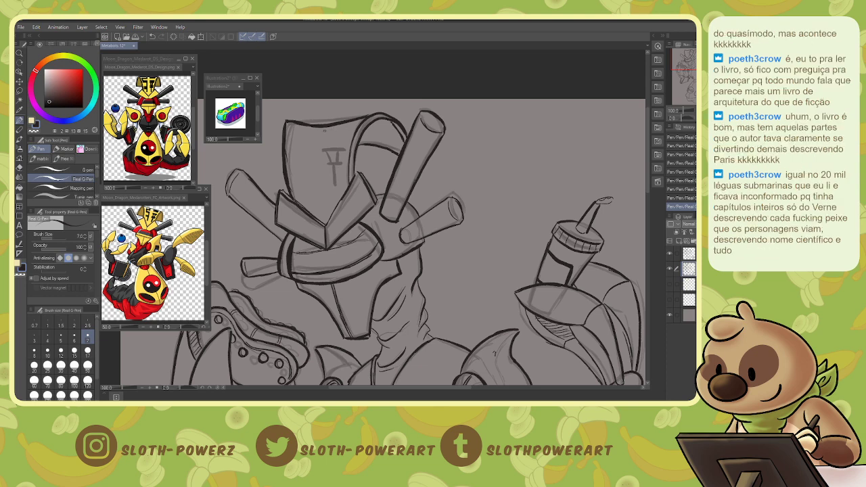
{"action": "left_click_drag", "start_coordinate": [326, 130], "coordinate": [348, 130]}
{"action": "left_click_drag", "start_coordinate": [327, 151], "coordinate": [329, 162]}
{"action": "mouse_move", "coordinate": [302, 192]}
{"action": "left_mouse_down"}
{"action": "mouse_move", "coordinate": [302, 148]}
{"action": "mouse_move", "coordinate": [290, 142]}
{"action": "mouse_move", "coordinate": [305, 136]}
{"action": "left_mouse_up"}
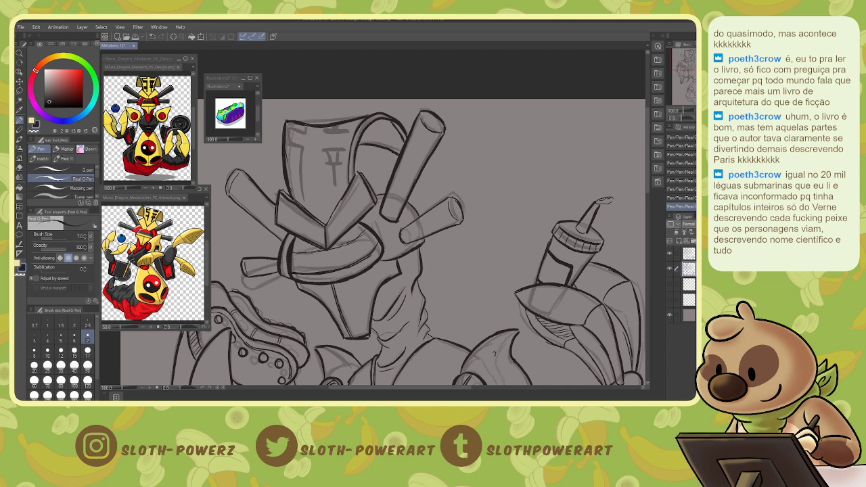
{"action": "mouse_move", "coordinate": [299, 182]}
{"action": "left_mouse_down"}
{"action": "mouse_move", "coordinate": [293, 188]}
{"action": "mouse_move", "coordinate": [301, 192]}
{"action": "mouse_move", "coordinate": [291, 185]}
{"action": "mouse_move", "coordinate": [301, 180]}
{"action": "left_mouse_up"}
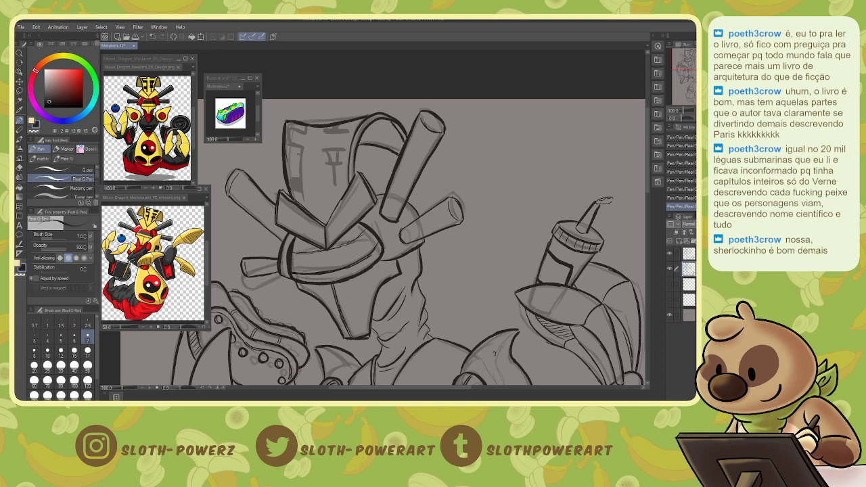
{"action": "left_click_drag", "start_coordinate": [298, 149], "coordinate": [299, 177]}
Lasso the T-shaped emblem on the sketch layer, enlarge and reshape it with Free Transform, apply it and deselect.
{"action": "left_click", "coordinate": [694, 255]}
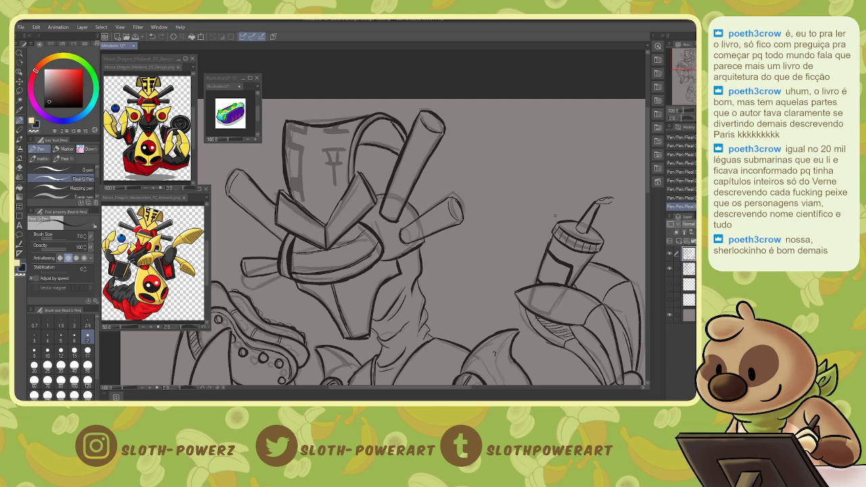
{"action": "left_click", "coordinate": [693, 270]}
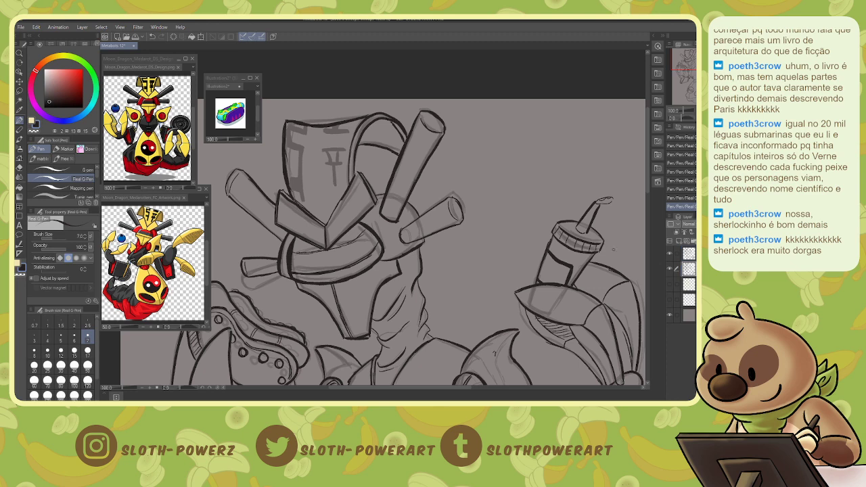
{"action": "key", "text": "m"}
{"action": "mouse_move", "coordinate": [349, 143]}
{"action": "left_mouse_down"}
{"action": "mouse_move", "coordinate": [324, 172]}
{"action": "mouse_move", "coordinate": [334, 186]}
{"action": "mouse_move", "coordinate": [350, 150]}
{"action": "left_mouse_up"}
{"action": "key", "text": "ctrl+t"}
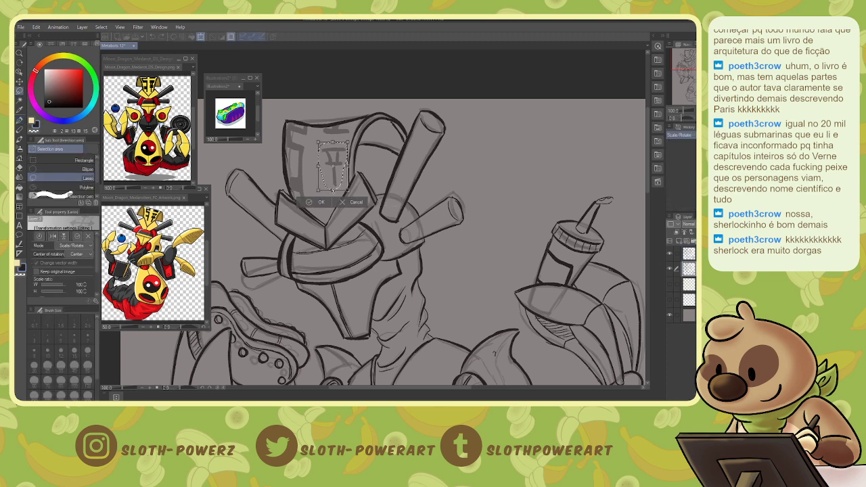
{"action": "left_click_drag", "start_coordinate": [332, 200], "coordinate": [332, 201]}
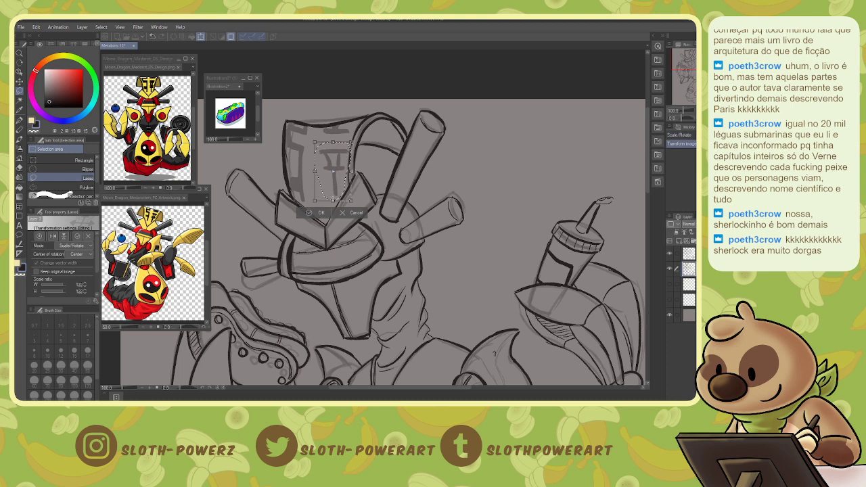
{"action": "left_click", "coordinate": [80, 246]}
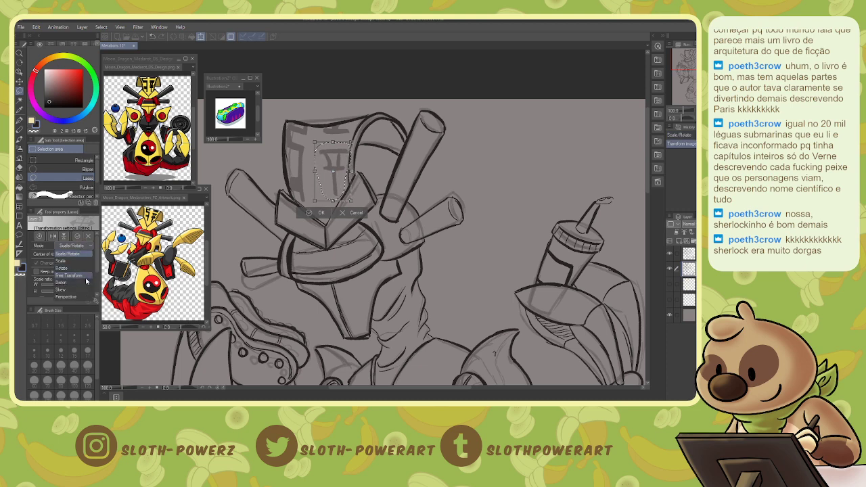
{"action": "left_click", "coordinate": [86, 277]}
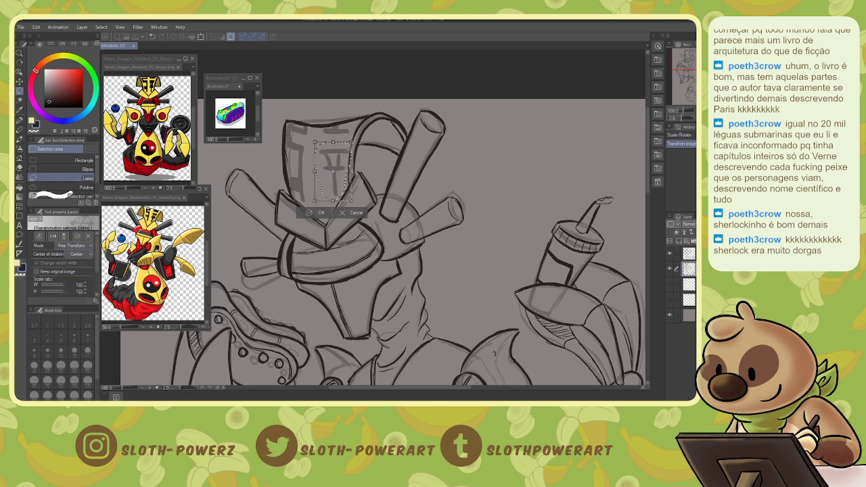
{"action": "mouse_move", "coordinate": [352, 201]}
{"action": "left_mouse_down"}
{"action": "mouse_move", "coordinate": [348, 193]}
{"action": "mouse_move", "coordinate": [340, 199]}
{"action": "left_mouse_up"}
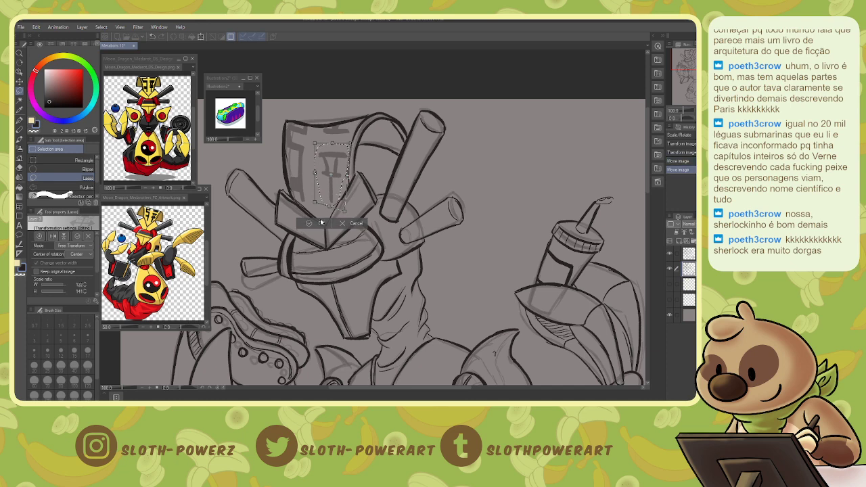
{"action": "left_click", "coordinate": [321, 224]}
{"action": "key", "text": "ctrl+d"}
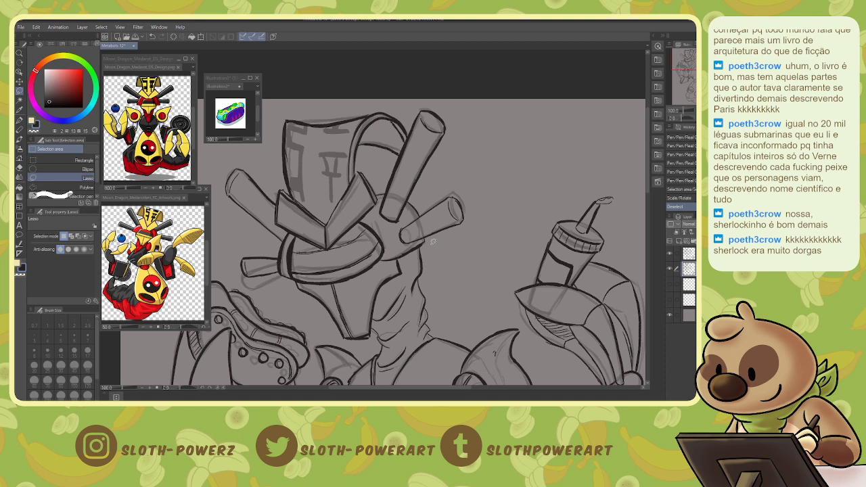
Ink the outlines of the headpiece's central emblem, upper bars and side border with the Real G-Pen on the line art layer.
{"action": "key", "text": "p"}
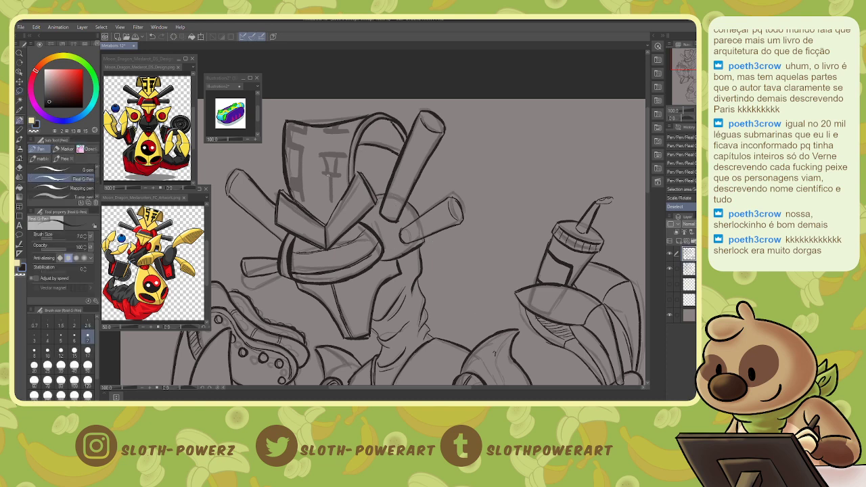
{"action": "left_click_drag", "start_coordinate": [329, 175], "coordinate": [332, 203]}
{"action": "mouse_move", "coordinate": [333, 176]}
{"action": "left_mouse_down"}
{"action": "mouse_move", "coordinate": [332, 195]}
{"action": "mouse_move", "coordinate": [342, 172]}
{"action": "mouse_move", "coordinate": [326, 171]}
{"action": "mouse_move", "coordinate": [344, 155]}
{"action": "mouse_move", "coordinate": [337, 167]}
{"action": "left_mouse_up"}
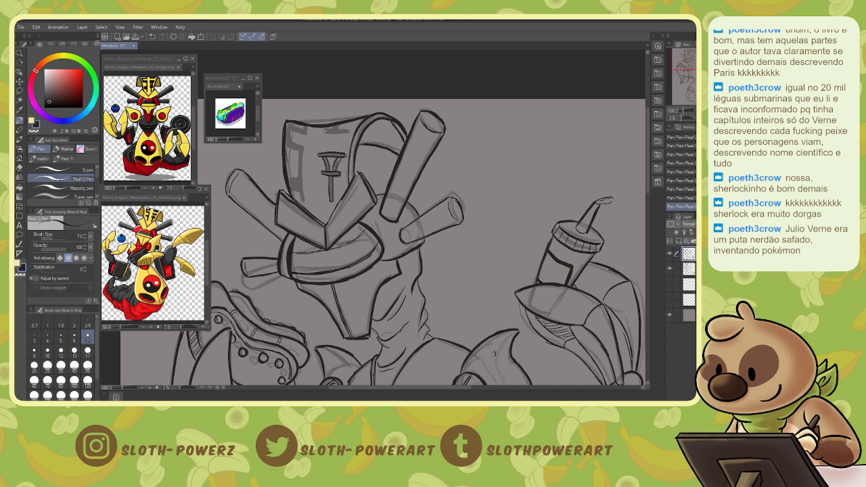
{"action": "left_click_drag", "start_coordinate": [317, 135], "coordinate": [347, 131]}
{"action": "mouse_move", "coordinate": [305, 127]}
{"action": "left_mouse_down"}
{"action": "mouse_move", "coordinate": [287, 124]}
{"action": "mouse_move", "coordinate": [299, 150]}
{"action": "mouse_move", "coordinate": [300, 200]}
{"action": "mouse_move", "coordinate": [302, 144]}
{"action": "mouse_move", "coordinate": [290, 145]}
{"action": "mouse_move", "coordinate": [289, 129]}
{"action": "mouse_move", "coordinate": [307, 135]}
{"action": "mouse_move", "coordinate": [303, 167]}
{"action": "left_mouse_up"}
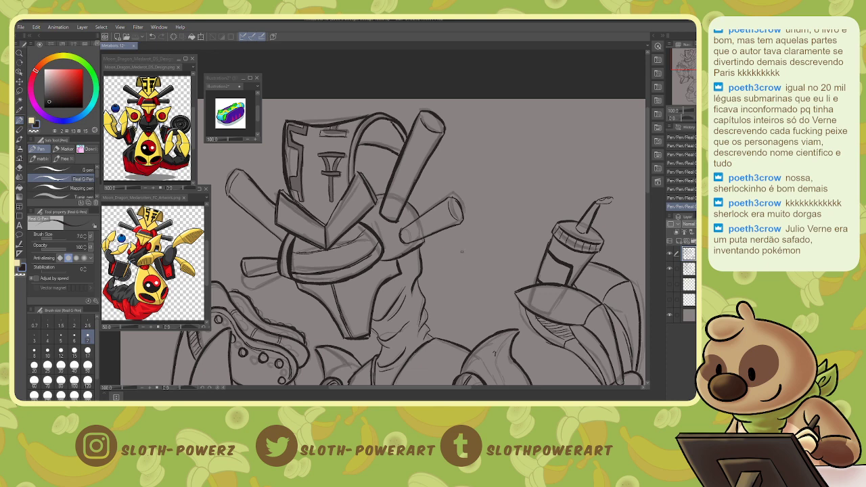
{"action": "key", "text": "ctrl+minus"}
{"action": "key", "text": "ctrl+minus"}
{"action": "left_click_drag", "start_coordinate": [434, 285], "coordinate": [423, 267]}
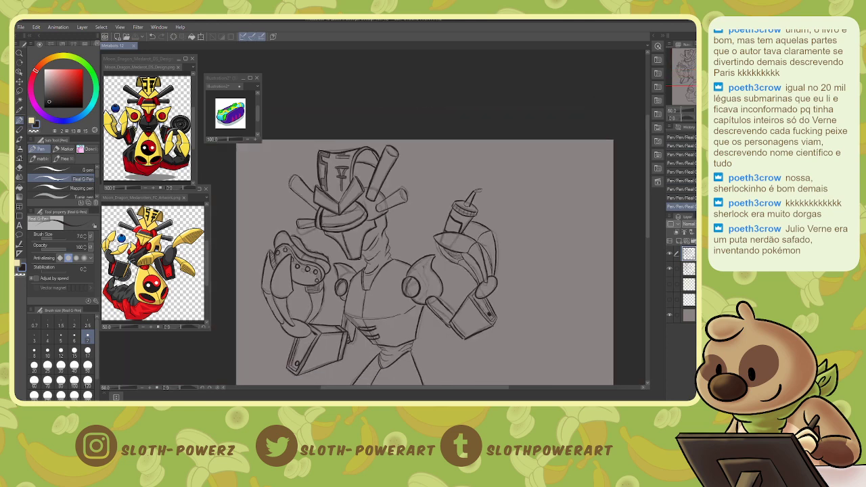
{"action": "key", "text": "ctrl+plus"}
{"action": "key", "text": "ctrl+plus"}
{"action": "left_click_drag", "start_coordinate": [507, 324], "coordinate": [254, 121]}
{"action": "left_click_drag", "start_coordinate": [325, 135], "coordinate": [448, 321]}
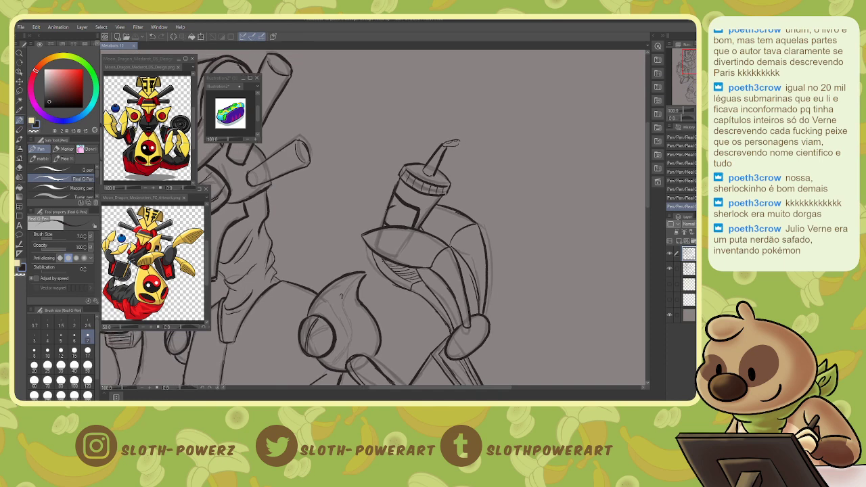
{"action": "mouse_move", "coordinate": [391, 206]}
{"action": "left_mouse_down"}
{"action": "mouse_move", "coordinate": [394, 221]}
{"action": "mouse_move", "coordinate": [396, 206]}
{"action": "left_mouse_up"}
{"action": "key", "text": "ctrl+z"}
{"action": "key", "text": "ctrl+z"}
{"action": "key", "text": "ctrl+z"}
{"action": "key", "text": "ctrl+z"}
{"action": "key", "text": "ctrl+z"}
{"action": "key", "text": "ctrl+z"}
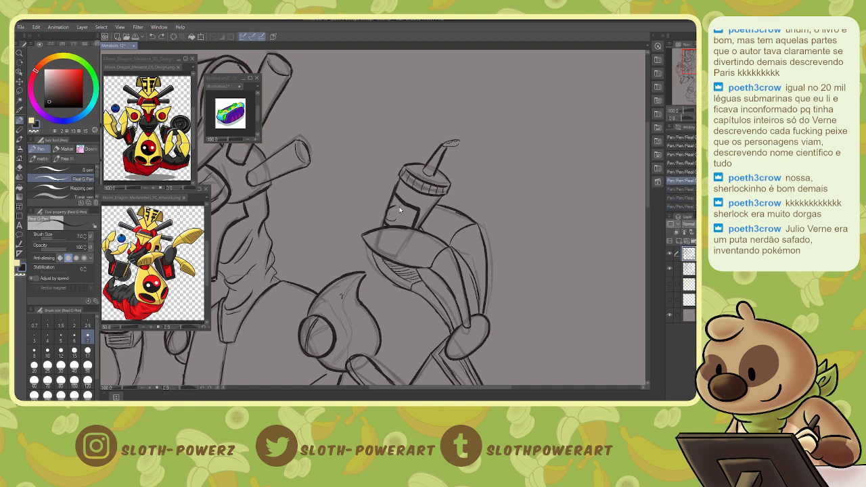
Ink bold lettering strokes inside the label on the bottle.
{"action": "mouse_move", "coordinate": [393, 201]}
{"action": "left_mouse_down"}
{"action": "mouse_move", "coordinate": [387, 215]}
{"action": "mouse_move", "coordinate": [392, 198]}
{"action": "mouse_move", "coordinate": [394, 224]}
{"action": "mouse_move", "coordinate": [402, 223]}
{"action": "left_mouse_up"}
{"action": "mouse_move", "coordinate": [405, 219]}
{"action": "left_mouse_down"}
{"action": "mouse_move", "coordinate": [403, 227]}
{"action": "mouse_move", "coordinate": [393, 220]}
{"action": "left_mouse_up"}
{"action": "key", "text": "ctrl+z"}
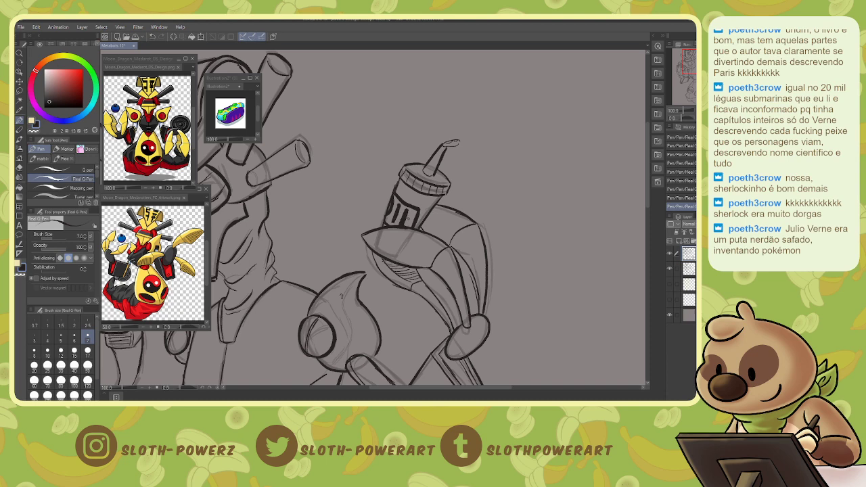
Hide the rough sketch layer and check the inked figure from the head down to the legs and tail.
{"action": "mouse_move", "coordinate": [408, 219]}
{"action": "left_mouse_down"}
{"action": "mouse_move", "coordinate": [463, 254]}
{"action": "mouse_move", "coordinate": [571, 253]}
{"action": "left_mouse_up"}
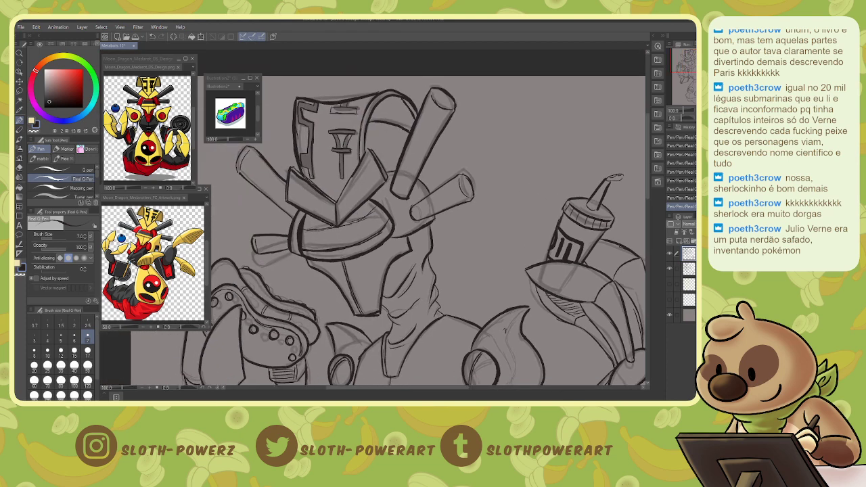
{"action": "key", "text": "ctrl+minus"}
{"action": "mouse_move", "coordinate": [406, 230]}
{"action": "left_mouse_down"}
{"action": "mouse_move", "coordinate": [414, 240]}
{"action": "mouse_move", "coordinate": [416, 219]}
{"action": "left_mouse_up"}
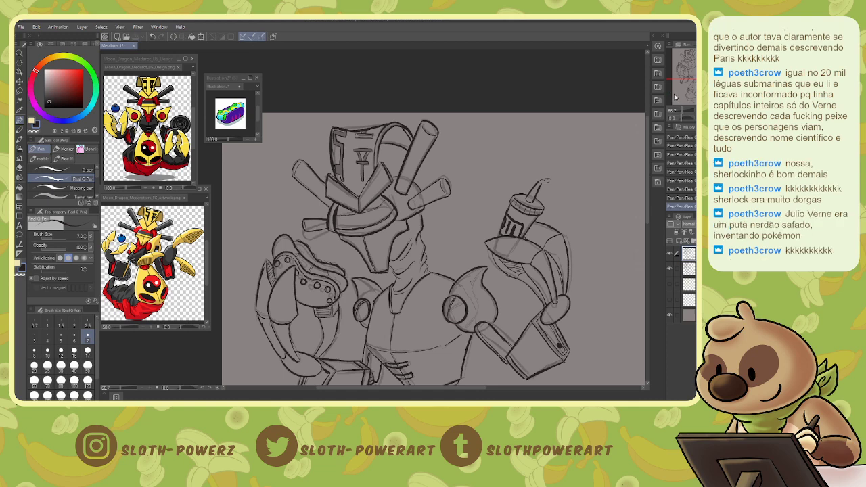
{"action": "left_click", "coordinate": [669, 270]}
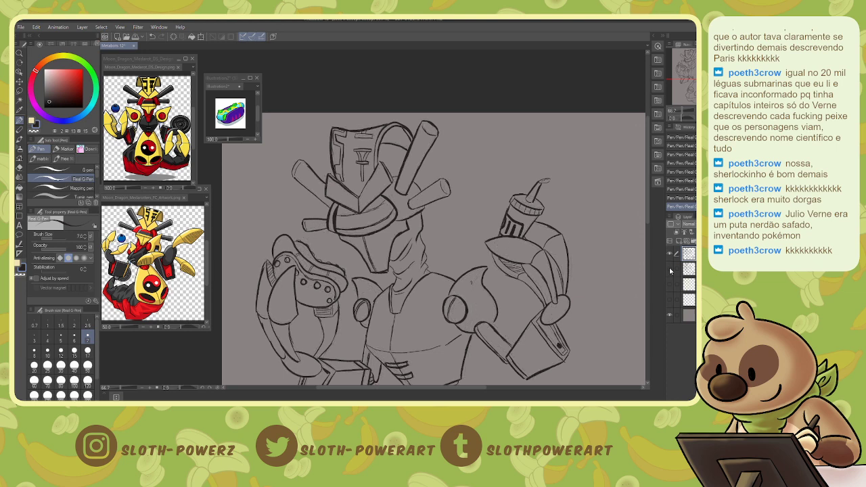
{"action": "left_click_drag", "start_coordinate": [473, 291], "coordinate": [440, 122]}
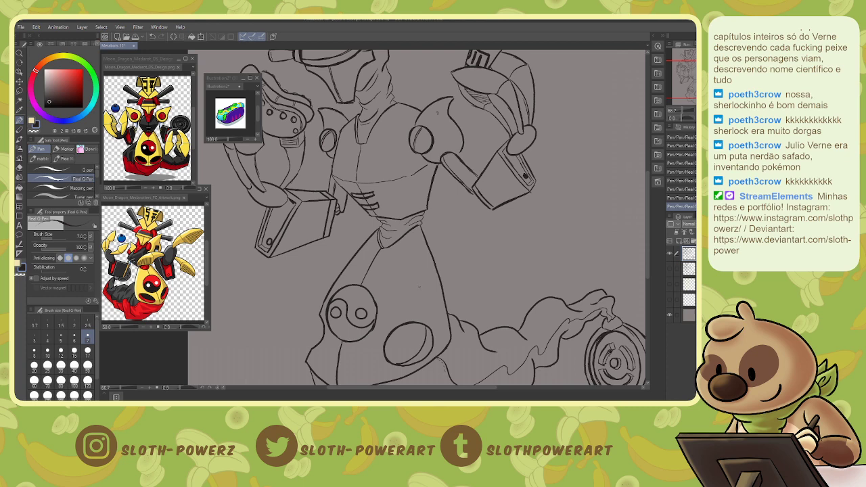
Lasso the boxy forearm below the bottle hand, enlarge and reposition it, apply the transform and deselect.
{"action": "key", "text": "m"}
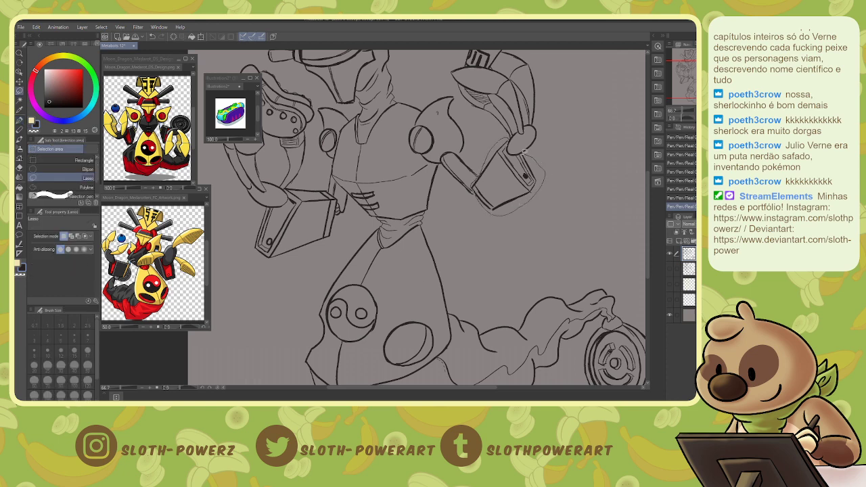
{"action": "left_click_drag", "start_coordinate": [513, 154], "coordinate": [508, 149]}
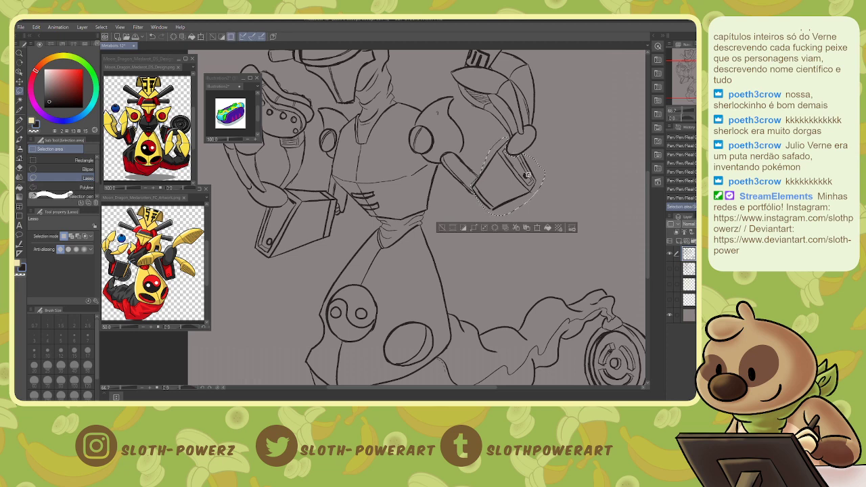
{"action": "key", "text": "ctrl+t"}
{"action": "left_click_drag", "start_coordinate": [483, 221], "coordinate": [465, 228]}
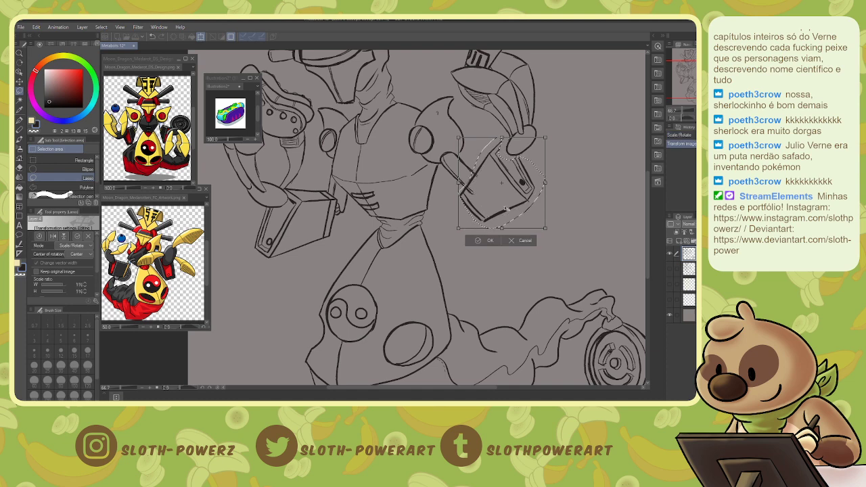
{"action": "left_click_drag", "start_coordinate": [560, 227], "coordinate": [555, 236]}
{"action": "left_click_drag", "start_coordinate": [504, 194], "coordinate": [508, 191]}
{"action": "left_click", "coordinate": [494, 245]}
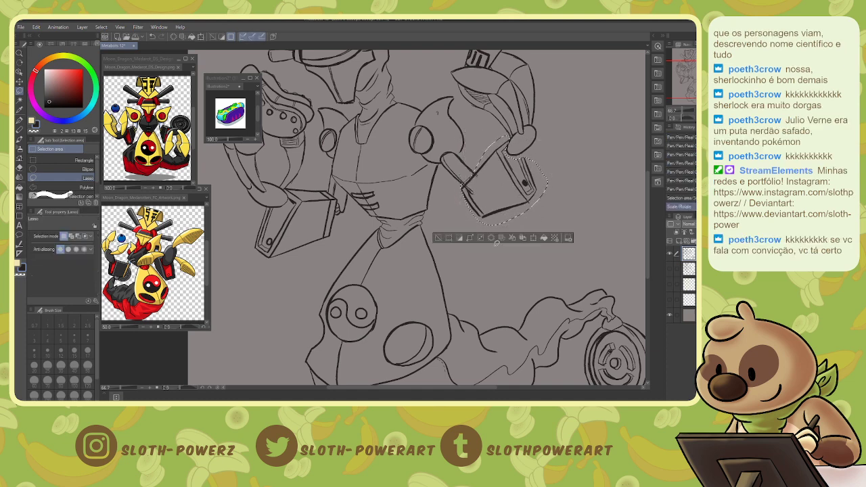
{"action": "key", "text": "ctrl+d"}
Erase the overlapping upper arm lines beside the enlarged forearm and redraw the arm tube and shoulder joint with the Real G-Pen.
{"action": "key", "text": "e"}
{"action": "mouse_move", "coordinate": [456, 155]}
{"action": "left_mouse_down"}
{"action": "mouse_move", "coordinate": [476, 173]}
{"action": "mouse_move", "coordinate": [457, 175]}
{"action": "mouse_move", "coordinate": [477, 178]}
{"action": "mouse_move", "coordinate": [447, 176]}
{"action": "mouse_move", "coordinate": [444, 165]}
{"action": "mouse_move", "coordinate": [481, 177]}
{"action": "mouse_move", "coordinate": [460, 154]}
{"action": "mouse_move", "coordinate": [465, 187]}
{"action": "left_mouse_up"}
{"action": "key", "text": "p"}
{"action": "left_click_drag", "start_coordinate": [442, 155], "coordinate": [466, 187]}
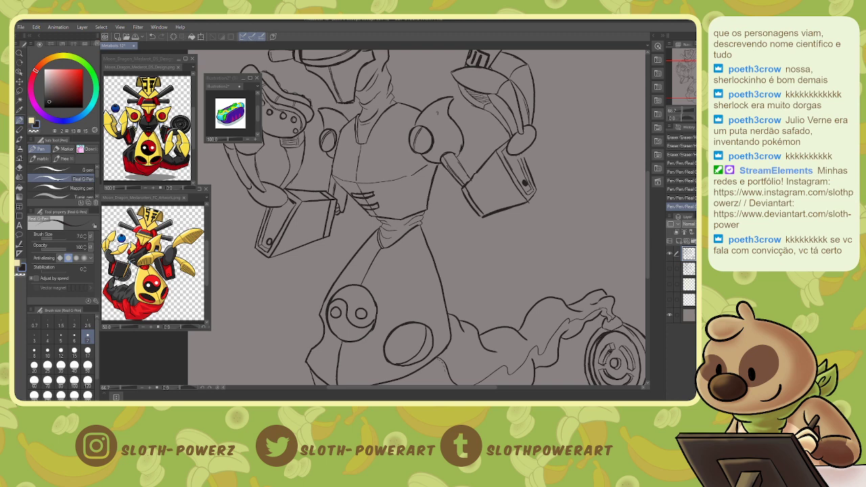
{"action": "left_click_drag", "start_coordinate": [448, 162], "coordinate": [464, 183]}
{"action": "left_click_drag", "start_coordinate": [452, 168], "coordinate": [466, 187]}
{"action": "left_click_drag", "start_coordinate": [417, 124], "coordinate": [433, 146]}
Lower the line art layer's opacity and add a new vector layer above it.
{"action": "left_click_drag", "start_coordinate": [444, 163], "coordinate": [505, 297]}
{"action": "left_click", "coordinate": [695, 224]}
{"action": "left_click", "coordinate": [686, 241]}
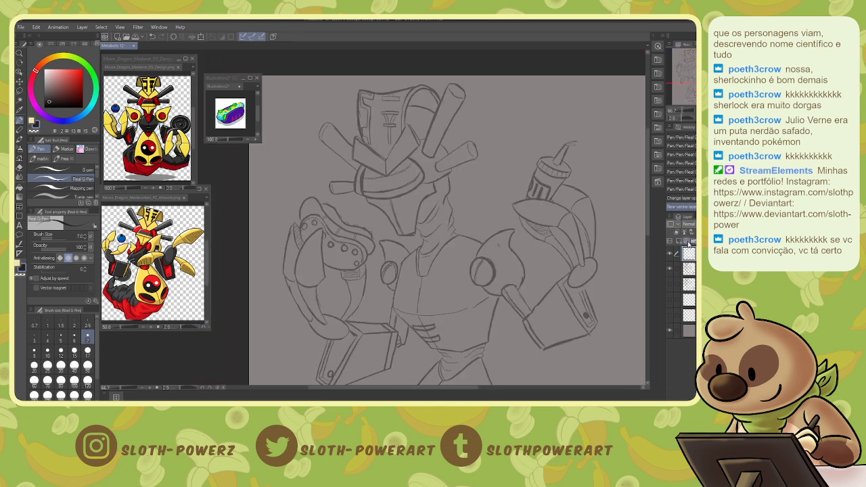
Ink the lower V-shaped edge of the helmet's brow plate on the new vector layer with the G-pen at size 8.
{"action": "left_click", "coordinate": [64, 170]}
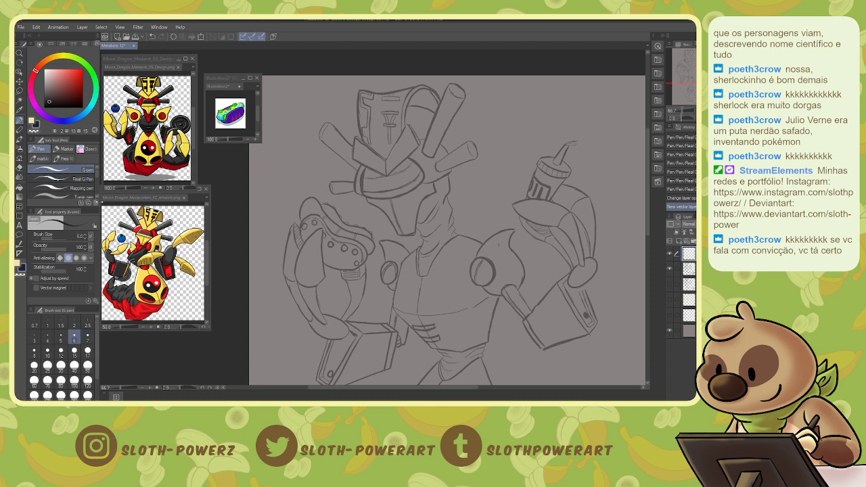
{"action": "key", "text": "]"}
{"action": "key", "text": "]"}
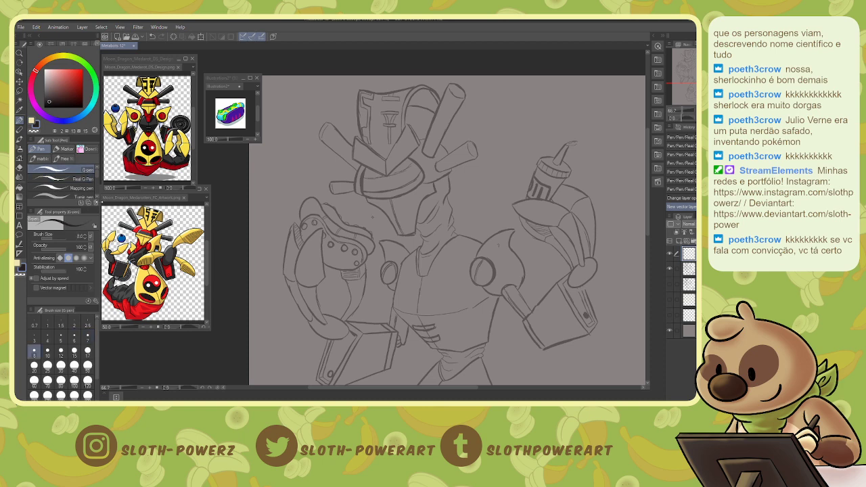
{"action": "key", "text": "ctrl+plus"}
{"action": "left_click_drag", "start_coordinate": [685, 64], "coordinate": [687, 59]}
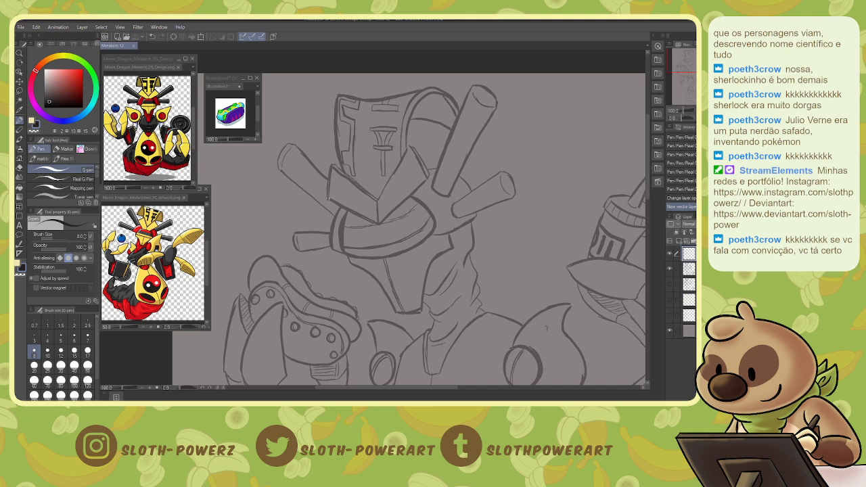
{"action": "left_click_drag", "start_coordinate": [687, 67], "coordinate": [691, 65]}
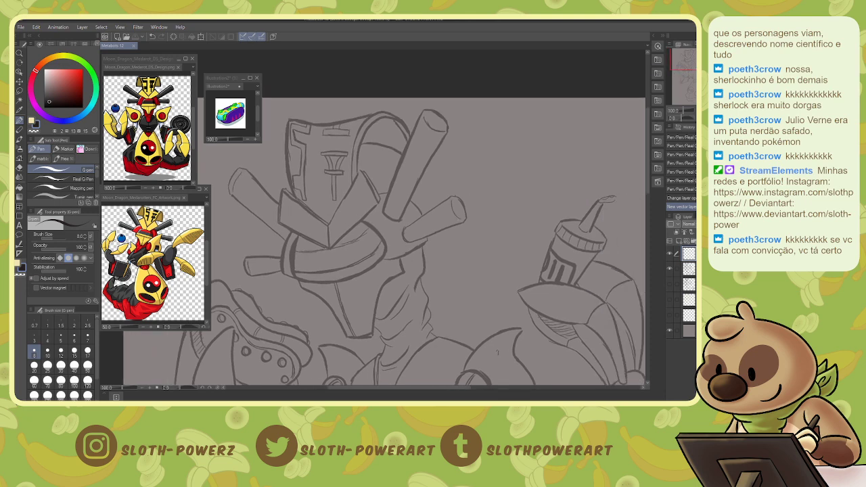
{"action": "left_click_drag", "start_coordinate": [279, 224], "coordinate": [323, 248]}
{"action": "key", "text": "ctrl+z"}
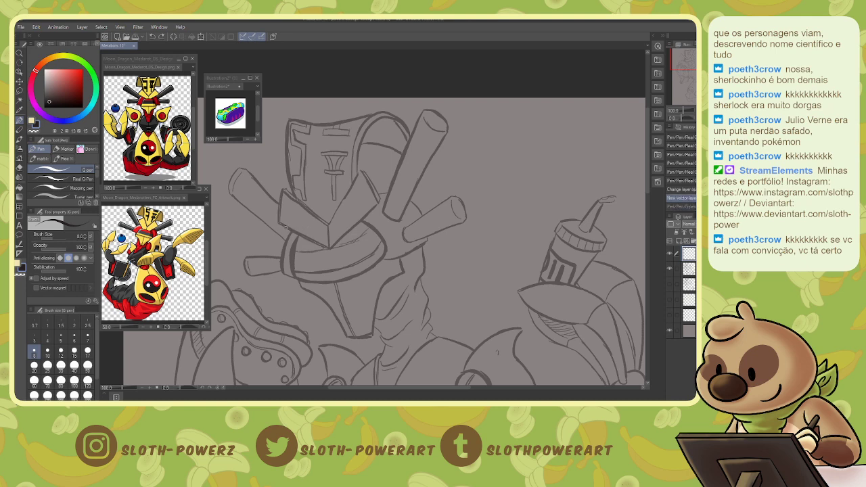
{"action": "mouse_move", "coordinate": [276, 222]}
{"action": "left_mouse_down"}
{"action": "mouse_move", "coordinate": [331, 249]}
{"action": "mouse_move", "coordinate": [377, 204]}
{"action": "left_mouse_up"}
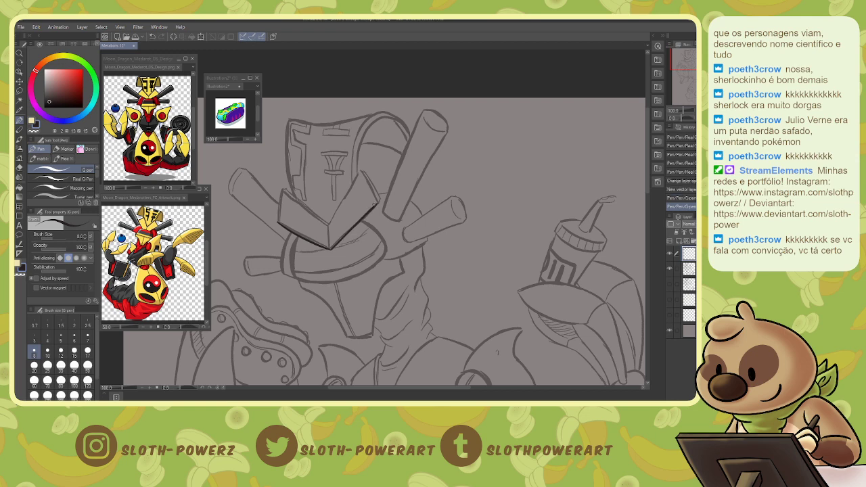
Ink the right wing of the helmet's V-shaped brow plate and erase the overshooting line at its upper tip.
{"action": "mouse_move", "coordinate": [330, 248]}
{"action": "left_mouse_down"}
{"action": "mouse_move", "coordinate": [328, 216]}
{"action": "mouse_move", "coordinate": [360, 170]}
{"action": "mouse_move", "coordinate": [380, 205]}
{"action": "left_mouse_up"}
{"action": "key", "text": "e"}
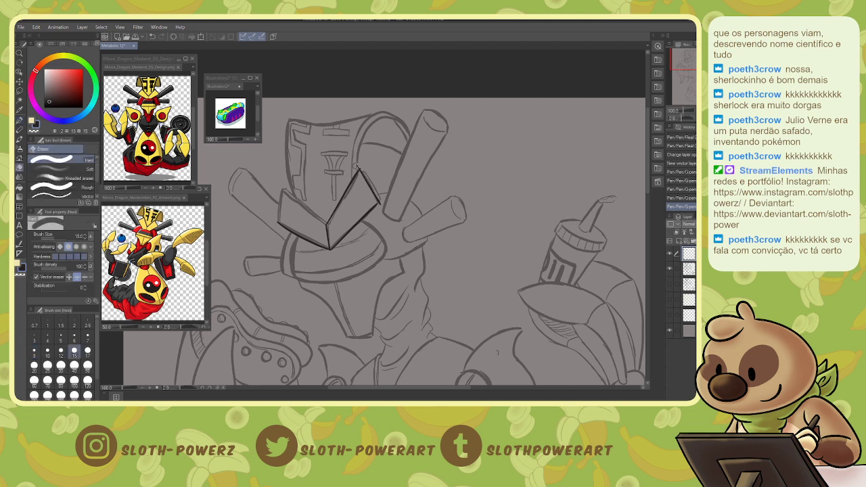
{"action": "left_click_drag", "start_coordinate": [356, 165], "coordinate": [360, 167]}
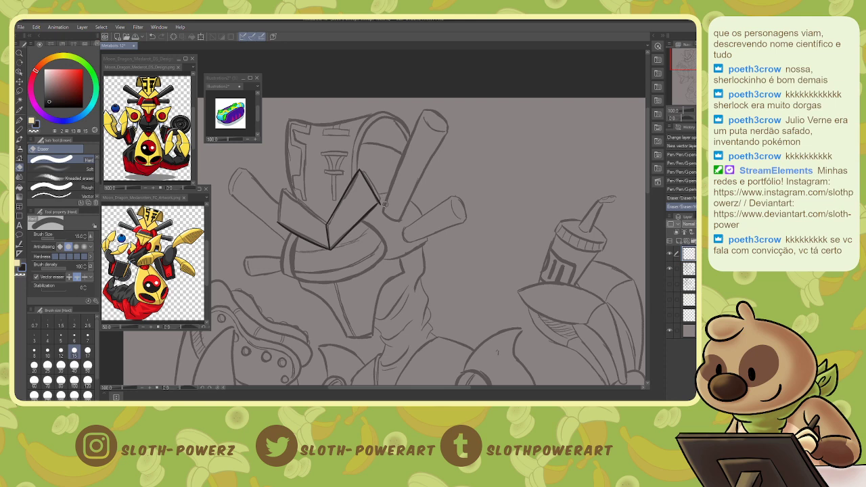
Pinch the vector line at the brow plate's right corner into place and erase the excess line there.
{"action": "key", "text": "y"}
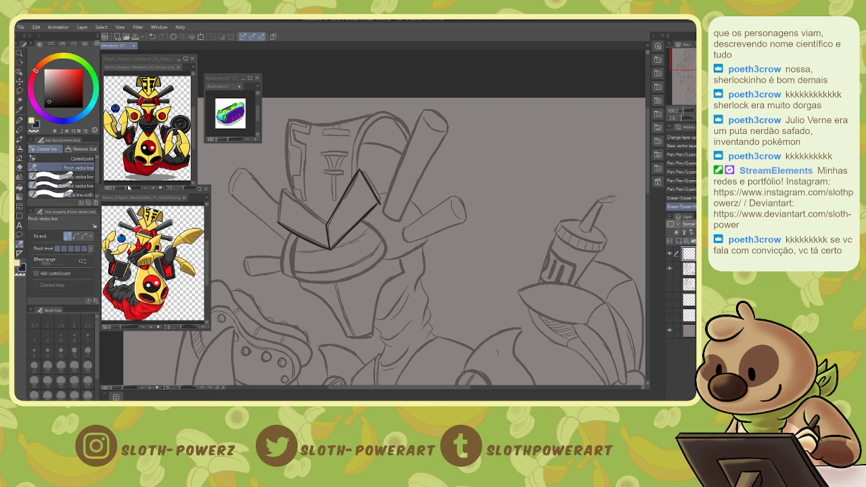
{"action": "left_click", "coordinate": [76, 235]}
{"action": "left_click_drag", "start_coordinate": [381, 204], "coordinate": [377, 204]}
{"action": "key", "text": "w"}
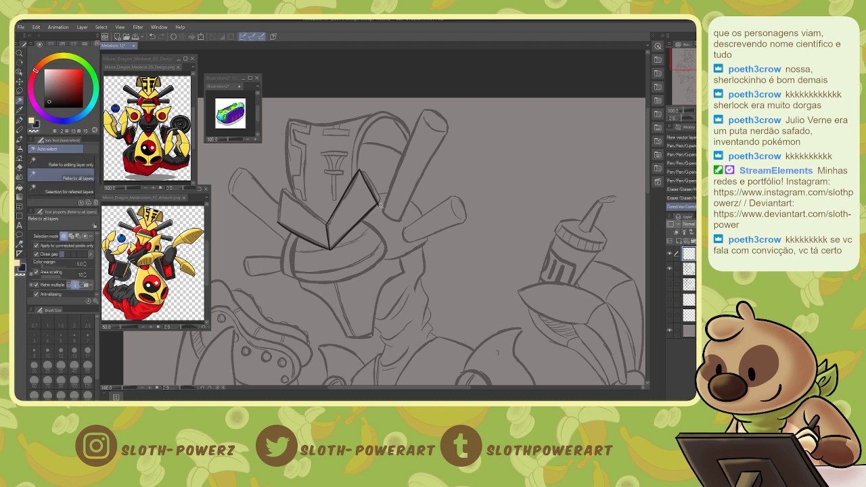
{"action": "key", "text": "e"}
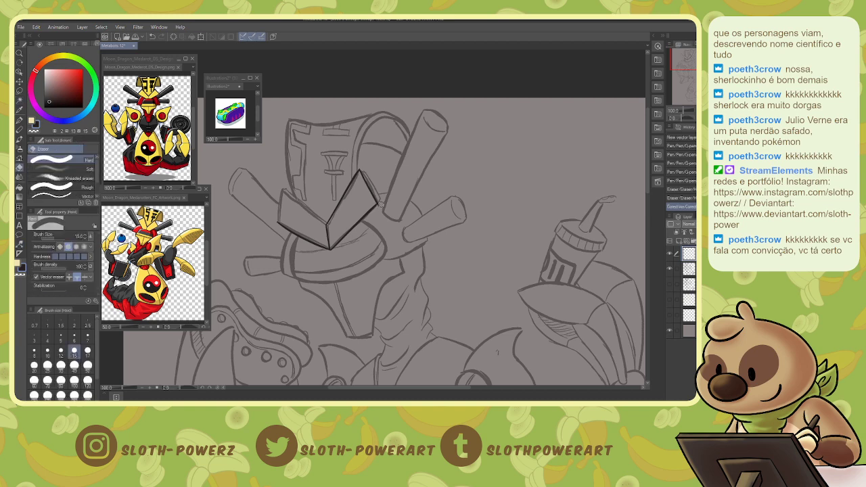
{"action": "left_click", "coordinate": [376, 211]}
Ink the outer thickness edge of the brow plate's right wing and the upper edge of its left wing with the G-pen.
{"action": "key", "text": "p"}
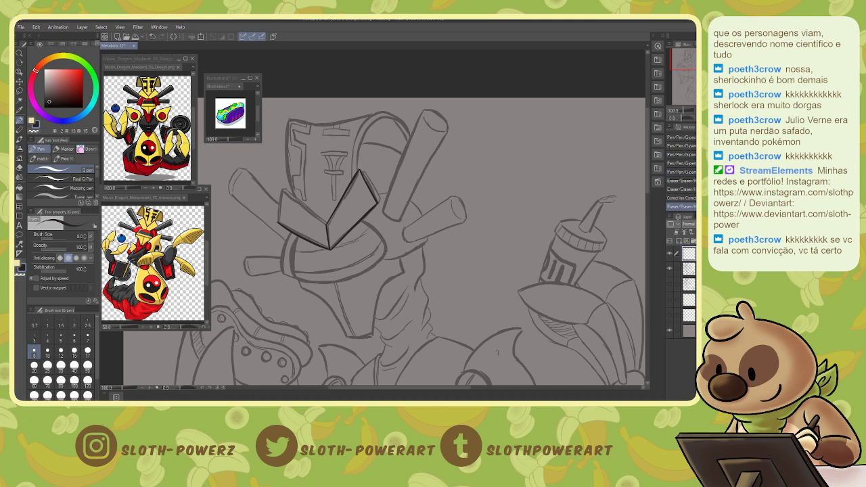
{"action": "left_click_drag", "start_coordinate": [360, 169], "coordinate": [379, 197]}
{"action": "key", "text": "ctrl+z"}
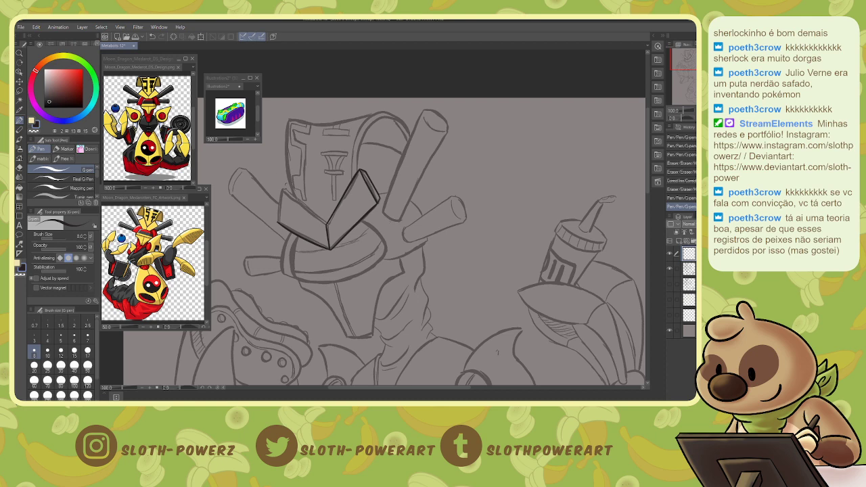
{"action": "mouse_move", "coordinate": [276, 222]}
{"action": "left_mouse_down"}
{"action": "mouse_move", "coordinate": [281, 189]}
{"action": "mouse_move", "coordinate": [318, 221]}
{"action": "left_mouse_up"}
{"action": "left_click_drag", "start_coordinate": [280, 188], "coordinate": [328, 223]}
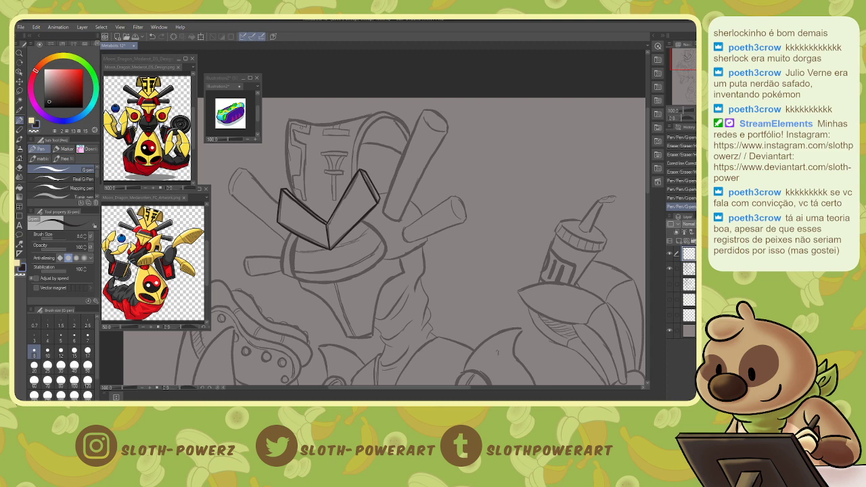
Ink the outer contour of the helmet crest from the brow plate's left wing over the top to the right side.
{"action": "mouse_move", "coordinate": [293, 196]}
{"action": "left_mouse_down"}
{"action": "mouse_move", "coordinate": [284, 126]}
{"action": "mouse_move", "coordinate": [390, 117]}
{"action": "left_mouse_up"}
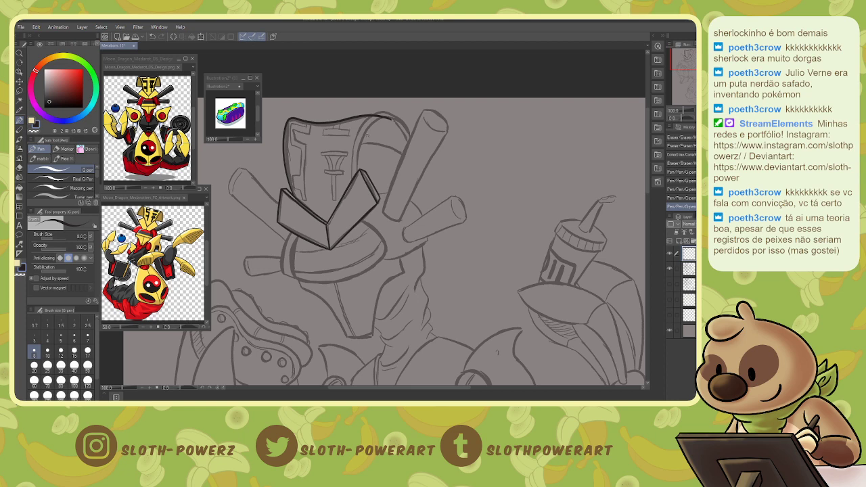
{"action": "key", "text": "ctrl+z"}
{"action": "mouse_move", "coordinate": [294, 198]}
{"action": "left_mouse_down"}
{"action": "mouse_move", "coordinate": [284, 127]}
{"action": "mouse_move", "coordinate": [298, 116]}
{"action": "mouse_move", "coordinate": [325, 123]}
{"action": "mouse_move", "coordinate": [385, 111]}
{"action": "mouse_move", "coordinate": [409, 138]}
{"action": "left_mouse_up"}
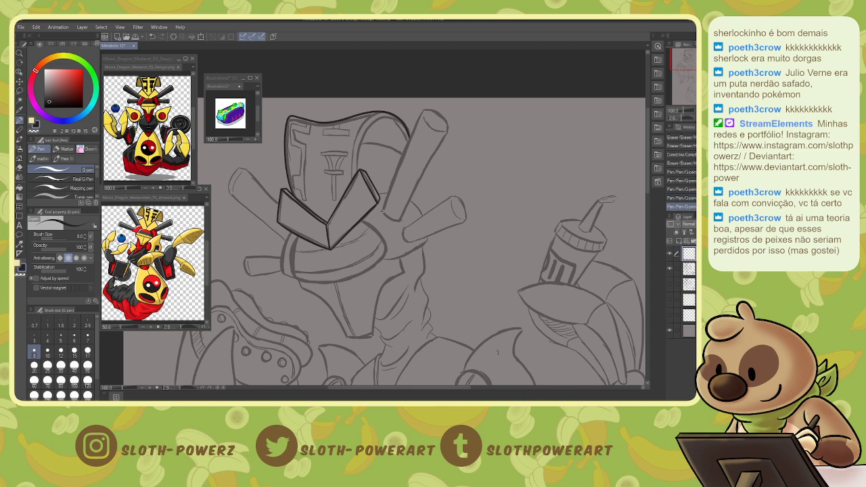
Ink the large upper right tube of the head with its rounded base and elliptical open end.
{"action": "mouse_move", "coordinate": [381, 211]}
{"action": "left_mouse_down"}
{"action": "mouse_move", "coordinate": [403, 215]}
{"action": "mouse_move", "coordinate": [443, 139]}
{"action": "left_mouse_up"}
{"action": "mouse_move", "coordinate": [381, 211]}
{"action": "left_mouse_down"}
{"action": "mouse_move", "coordinate": [423, 113]}
{"action": "mouse_move", "coordinate": [444, 118]}
{"action": "mouse_move", "coordinate": [447, 126]}
{"action": "mouse_move", "coordinate": [426, 115]}
{"action": "mouse_move", "coordinate": [445, 132]}
{"action": "left_mouse_up"}
{"action": "key", "text": "ctrl+z"}
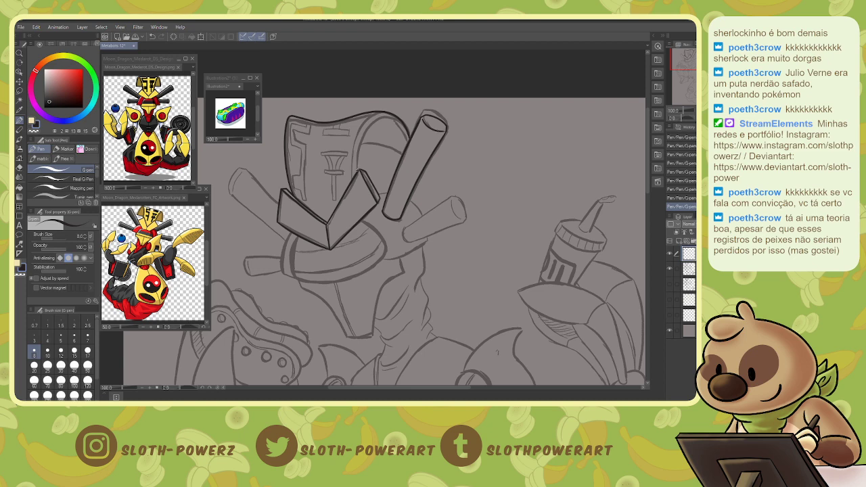
Ink the curved bands on the crest's right side and the rounded visor rim below the brow plate.
{"action": "mouse_move", "coordinate": [357, 174]}
{"action": "left_mouse_down"}
{"action": "mouse_move", "coordinate": [360, 142]}
{"action": "mouse_move", "coordinate": [388, 119]}
{"action": "mouse_move", "coordinate": [404, 127]}
{"action": "left_mouse_up"}
{"action": "mouse_move", "coordinate": [357, 148]}
{"action": "left_mouse_down"}
{"action": "mouse_move", "coordinate": [399, 144]}
{"action": "mouse_move", "coordinate": [403, 154]}
{"action": "left_mouse_up"}
{"action": "left_click_drag", "start_coordinate": [391, 120], "coordinate": [406, 144]}
{"action": "mouse_move", "coordinate": [391, 112]}
{"action": "left_mouse_down"}
{"action": "mouse_move", "coordinate": [355, 139]}
{"action": "mouse_move", "coordinate": [354, 179]}
{"action": "left_mouse_up"}
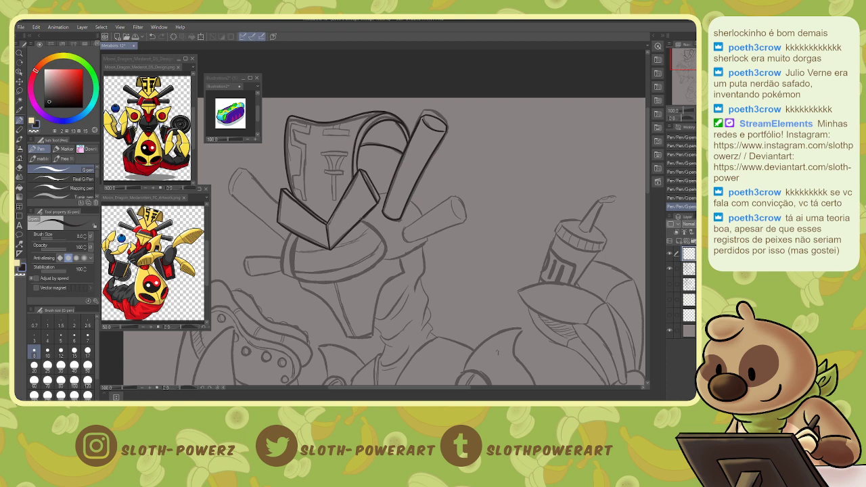
{"action": "mouse_move", "coordinate": [363, 221]}
{"action": "left_mouse_down"}
{"action": "mouse_move", "coordinate": [383, 256]}
{"action": "mouse_move", "coordinate": [340, 280]}
{"action": "mouse_move", "coordinate": [292, 275]}
{"action": "mouse_move", "coordinate": [296, 237]}
{"action": "left_mouse_up"}
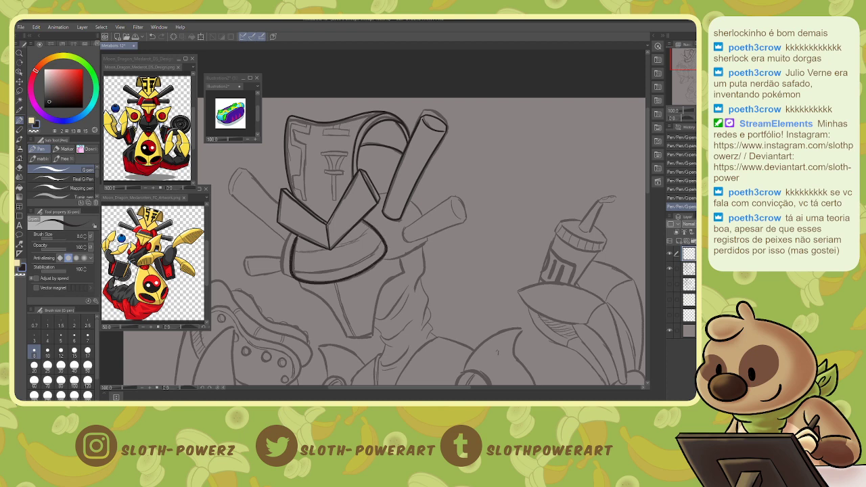
Mark red guide strokes beside the visor and left tubes on the sketch layer with the Real G-Pen, returning to the vector layer's dark G-pen.
{"action": "left_click", "coordinate": [689, 268]}
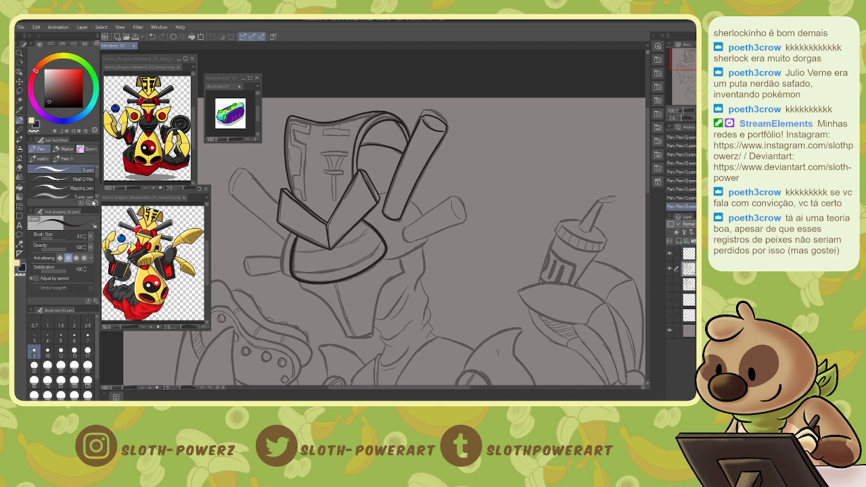
{"action": "left_click", "coordinate": [68, 178]}
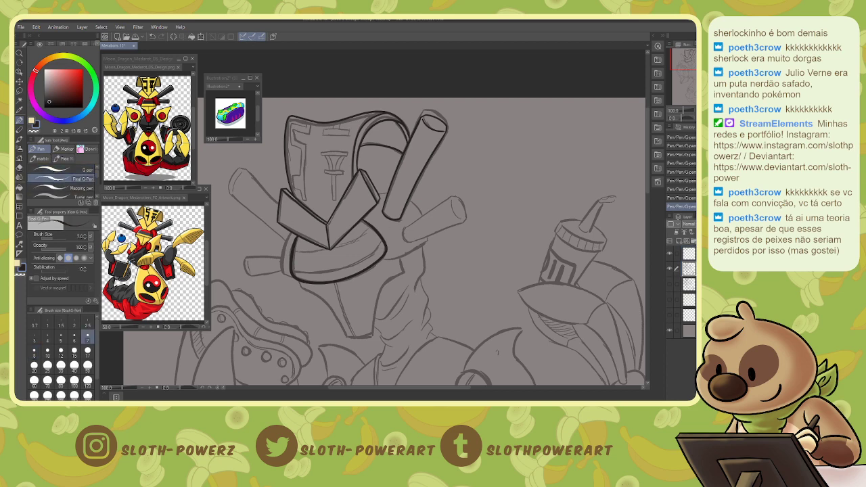
{"action": "left_click", "coordinate": [31, 121]}
{"action": "left_click", "coordinate": [36, 70]}
{"action": "left_click", "coordinate": [73, 78]}
{"action": "left_click_drag", "start_coordinate": [376, 216], "coordinate": [384, 233]}
{"action": "left_click_drag", "start_coordinate": [241, 247], "coordinate": [247, 239]}
{"action": "left_click", "coordinate": [690, 254]}
{"action": "key", "text": "x"}
{"action": "left_click", "coordinate": [85, 170]}
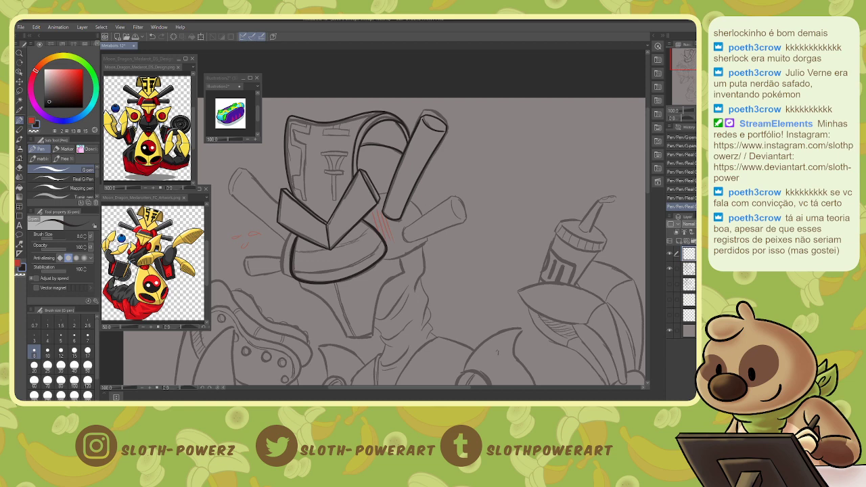
Ink the lower right tube with its elliptical end and pinch the vector line at that end into shape.
{"action": "left_click_drag", "start_coordinate": [419, 264], "coordinate": [355, 214]}
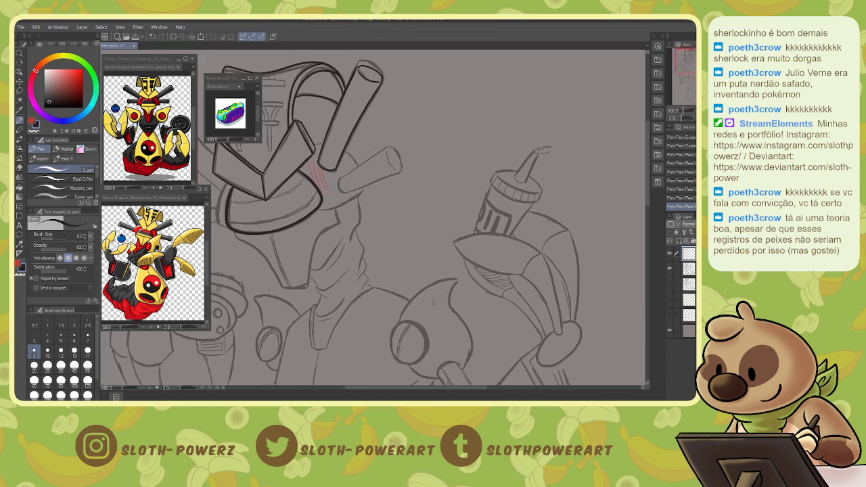
{"action": "mouse_move", "coordinate": [387, 146]}
{"action": "left_mouse_down"}
{"action": "mouse_move", "coordinate": [337, 182]}
{"action": "mouse_move", "coordinate": [339, 193]}
{"action": "mouse_move", "coordinate": [399, 171]}
{"action": "mouse_move", "coordinate": [395, 150]}
{"action": "mouse_move", "coordinate": [401, 172]}
{"action": "left_mouse_up"}
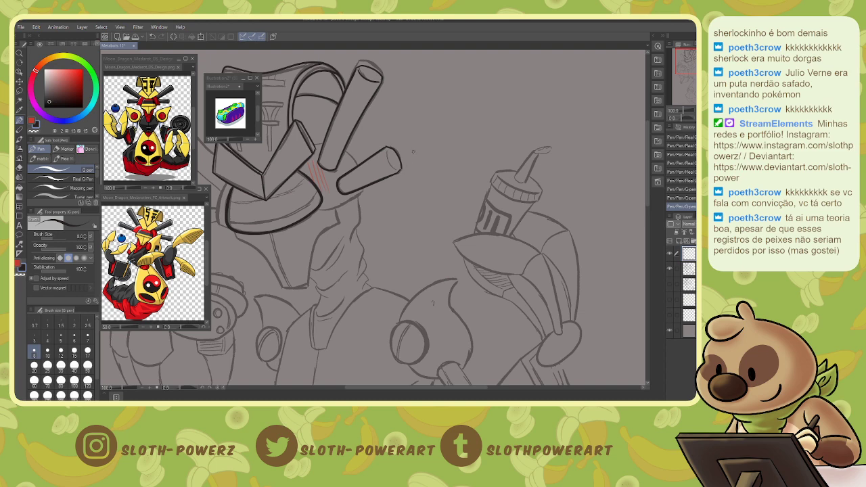
{"action": "key", "text": "ctrl+z"}
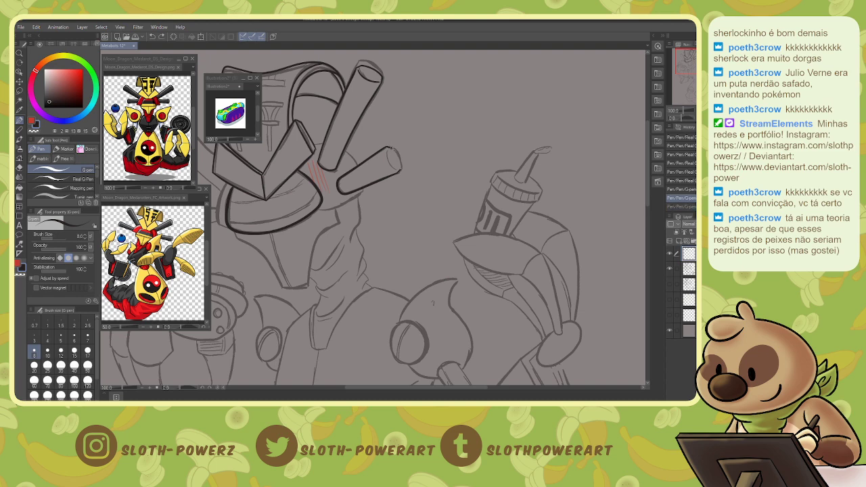
{"action": "mouse_move", "coordinate": [393, 148]}
{"action": "left_mouse_down"}
{"action": "mouse_move", "coordinate": [401, 170]}
{"action": "mouse_move", "coordinate": [385, 149]}
{"action": "left_mouse_up"}
{"action": "key", "text": "ctrl+z"}
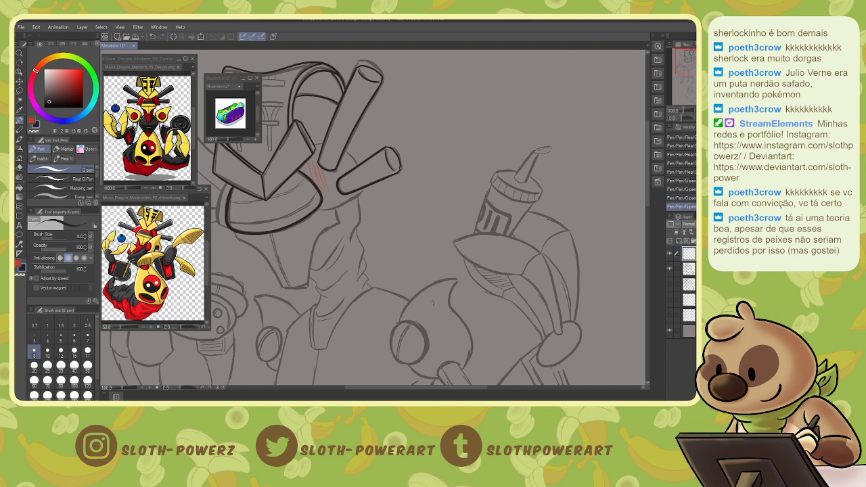
{"action": "key", "text": "y"}
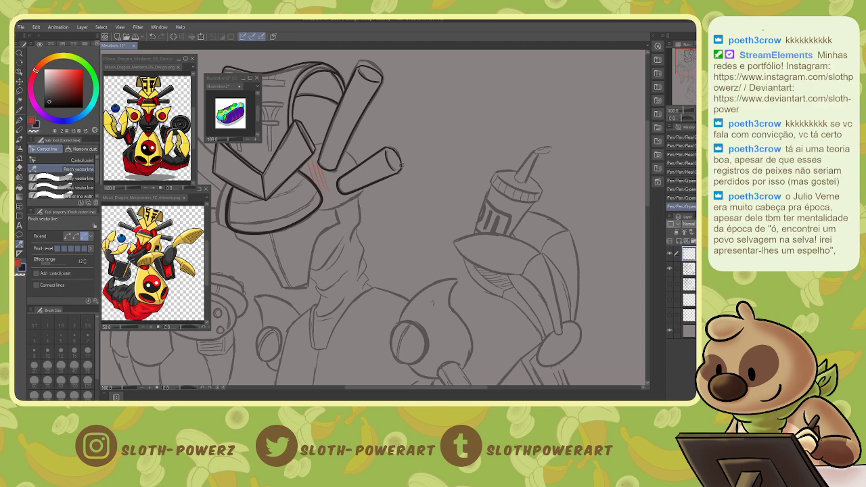
{"action": "left_click_drag", "start_coordinate": [400, 164], "coordinate": [400, 161]}
{"action": "key", "text": "p"}
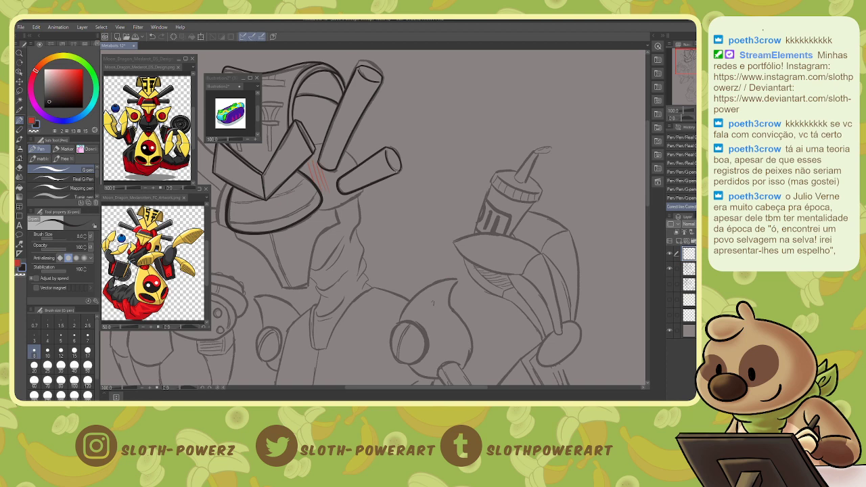
Ink the round joint behind the two right tubes and erase its lines where they cross the tubes.
{"action": "left_click_drag", "start_coordinate": [338, 203], "coordinate": [427, 218]}
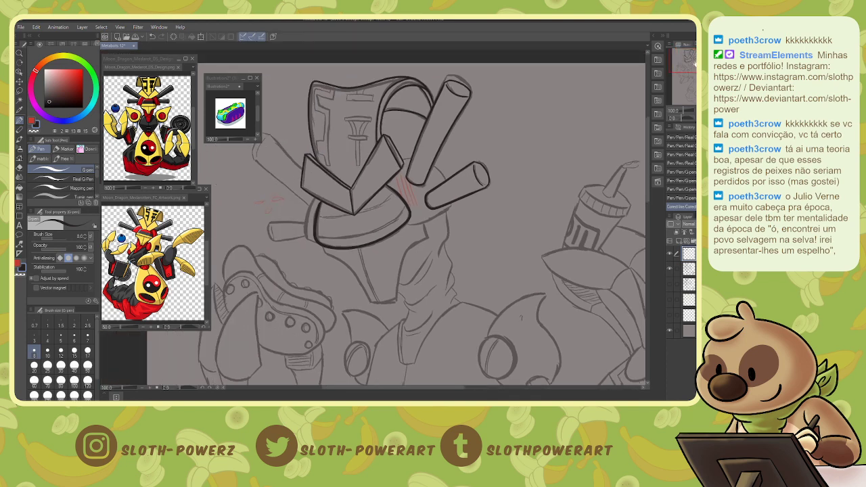
{"action": "mouse_move", "coordinate": [399, 153]}
{"action": "left_mouse_down"}
{"action": "mouse_move", "coordinate": [435, 163]}
{"action": "mouse_move", "coordinate": [457, 200]}
{"action": "left_mouse_up"}
{"action": "left_click_drag", "start_coordinate": [405, 225], "coordinate": [450, 206]}
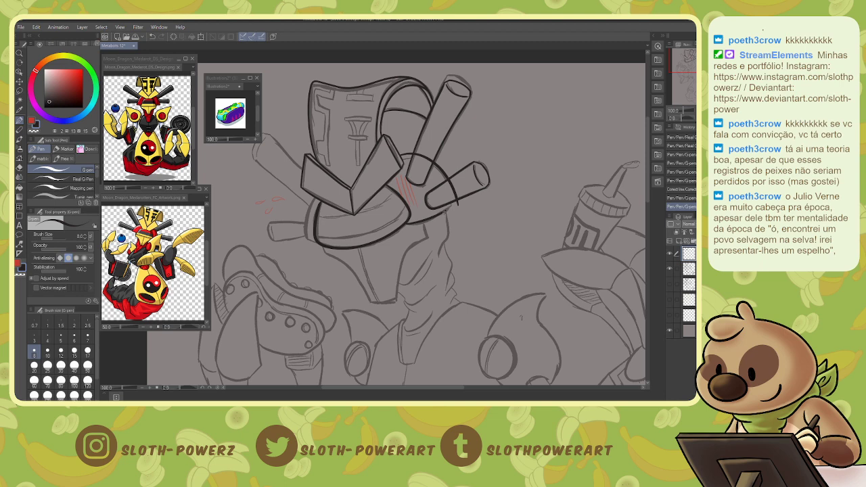
{"action": "key", "text": "ctrl+z"}
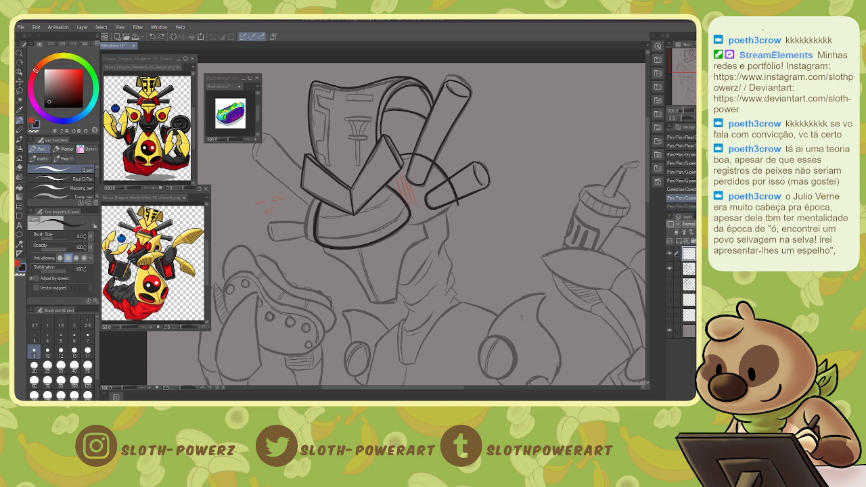
{"action": "mouse_move", "coordinate": [410, 212]}
{"action": "left_mouse_down"}
{"action": "mouse_move", "coordinate": [451, 192]}
{"action": "mouse_move", "coordinate": [441, 195]}
{"action": "mouse_move", "coordinate": [457, 207]}
{"action": "left_mouse_up"}
{"action": "key", "text": "e"}
{"action": "left_click_drag", "start_coordinate": [426, 159], "coordinate": [427, 163]}
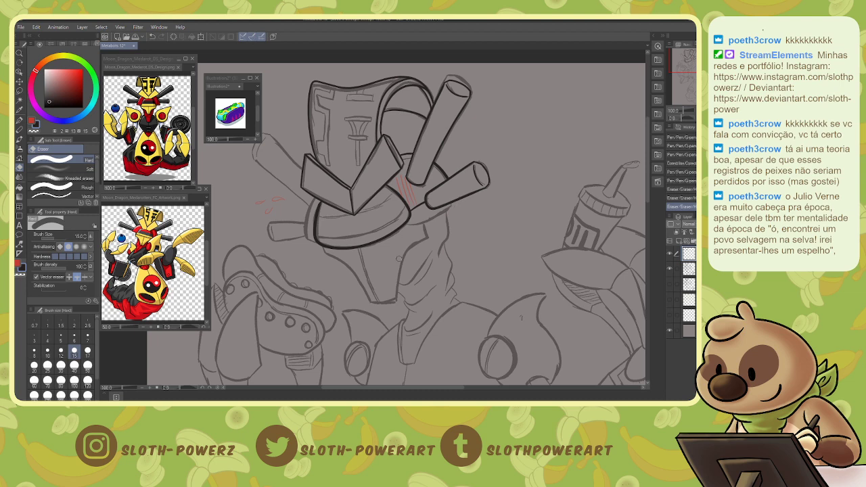
Ink the tapered face mask below the visor and the curved joint edge on the visor's left side.
{"action": "key", "text": "p"}
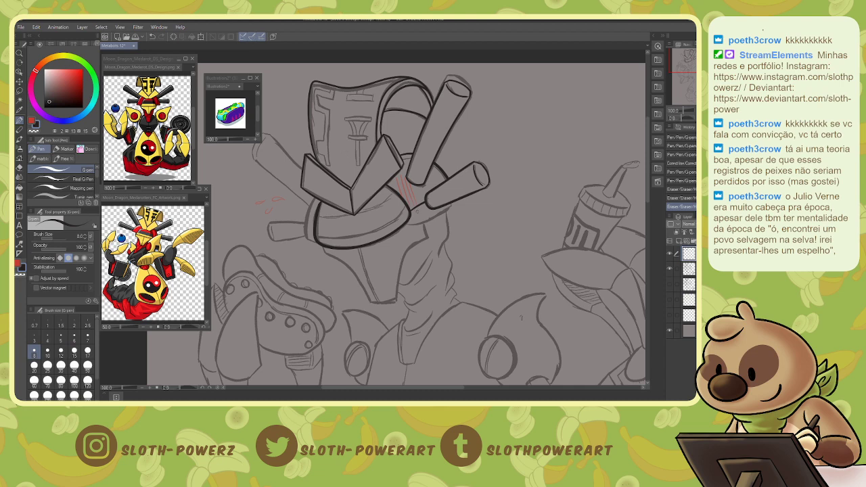
{"action": "left_click_drag", "start_coordinate": [418, 205], "coordinate": [425, 233]}
{"action": "key", "text": "ctrl+z"}
{"action": "left_click_drag", "start_coordinate": [419, 203], "coordinate": [421, 238]}
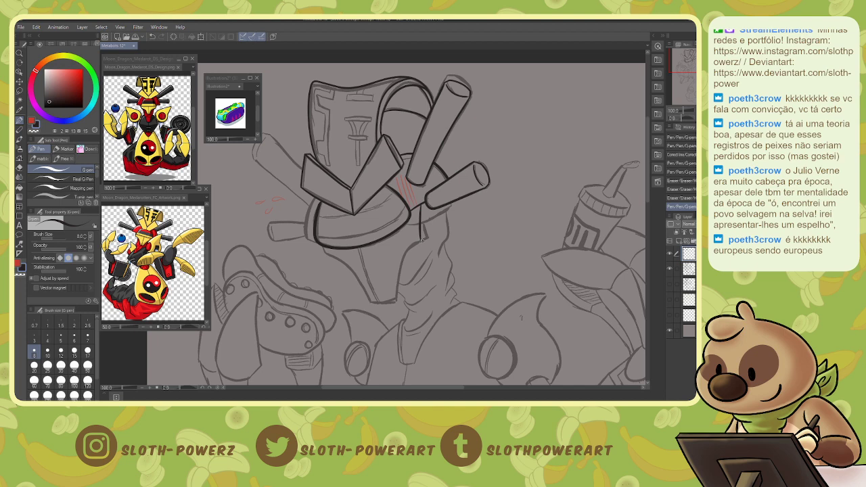
{"action": "mouse_move", "coordinate": [420, 238]}
{"action": "left_mouse_down"}
{"action": "mouse_move", "coordinate": [405, 255]}
{"action": "mouse_move", "coordinate": [397, 298]}
{"action": "left_mouse_up"}
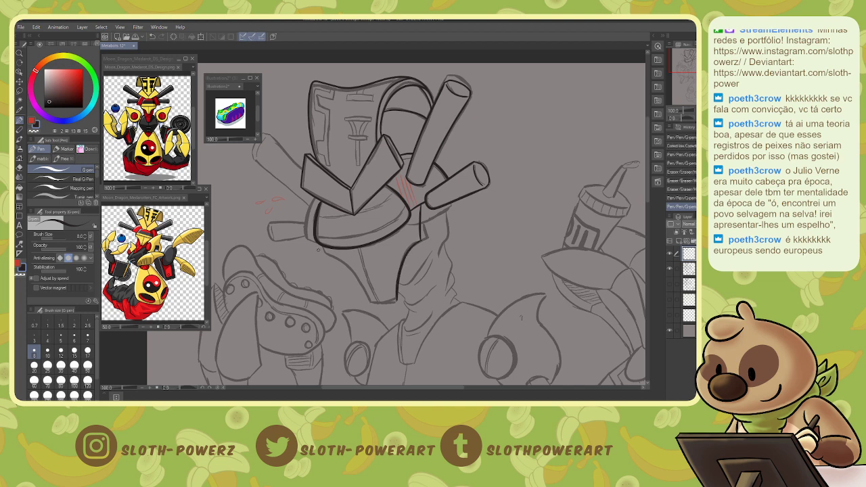
{"action": "mouse_move", "coordinate": [318, 242]}
{"action": "left_mouse_down"}
{"action": "mouse_move", "coordinate": [370, 301]}
{"action": "mouse_move", "coordinate": [397, 299]}
{"action": "left_mouse_up"}
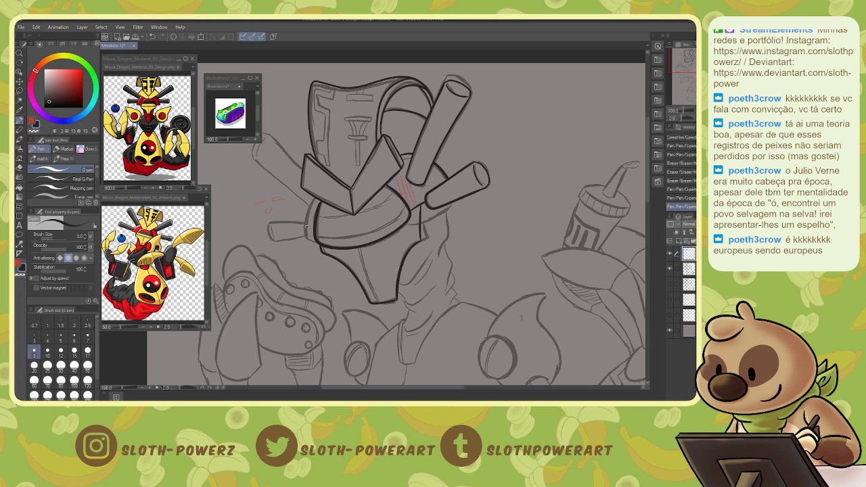
{"action": "mouse_move", "coordinate": [314, 234]}
{"action": "left_mouse_down"}
{"action": "mouse_move", "coordinate": [303, 229]}
{"action": "mouse_move", "coordinate": [316, 198]}
{"action": "left_mouse_up"}
Select the sketched lower left tube on the sketch layer, move it slightly up toward the joint, and deselect.
{"action": "left_click", "coordinate": [690, 270]}
{"action": "key", "text": "m"}
{"action": "mouse_move", "coordinate": [311, 228]}
{"action": "left_mouse_down"}
{"action": "mouse_move", "coordinate": [301, 242]}
{"action": "mouse_move", "coordinate": [263, 224]}
{"action": "mouse_move", "coordinate": [303, 213]}
{"action": "mouse_move", "coordinate": [310, 229]}
{"action": "mouse_move", "coordinate": [306, 216]}
{"action": "left_mouse_up"}
{"action": "key", "text": "k"}
{"action": "key", "text": "ctrl+d"}
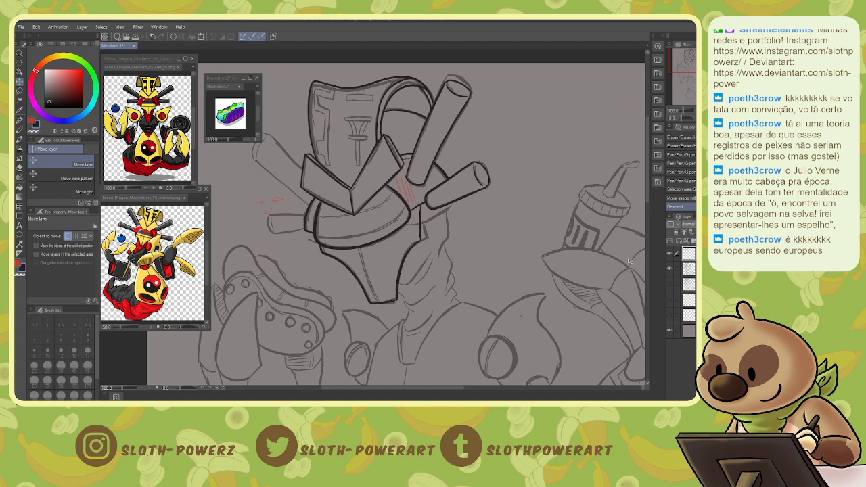
Ink the lower left tube on the vector layer with the G-pen, erasing and redrawing its rounded end.
{"action": "key", "text": "p"}
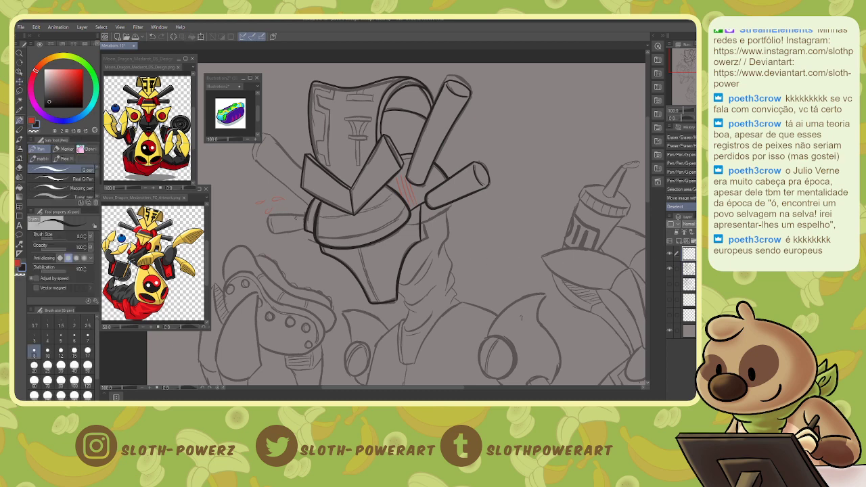
{"action": "mouse_move", "coordinate": [303, 228]}
{"action": "left_mouse_down"}
{"action": "mouse_move", "coordinate": [272, 231]}
{"action": "mouse_move", "coordinate": [270, 213]}
{"action": "mouse_move", "coordinate": [304, 214]}
{"action": "left_mouse_up"}
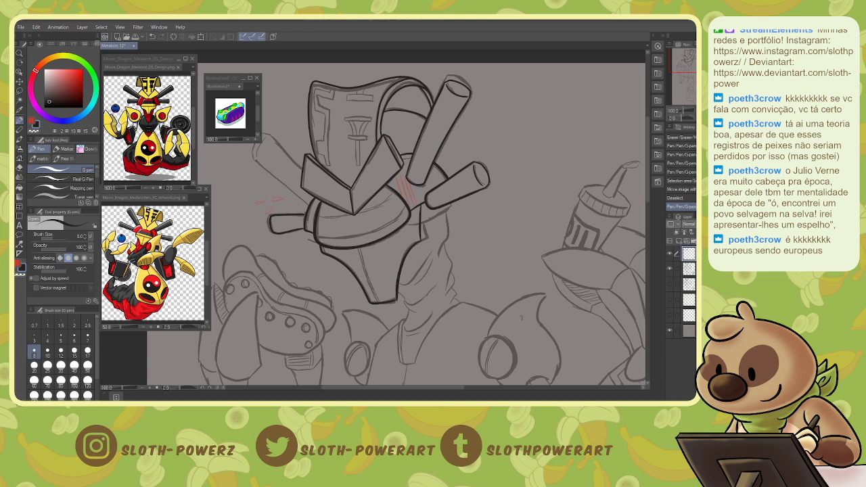
{"action": "left_click_drag", "start_coordinate": [317, 242], "coordinate": [306, 239]}
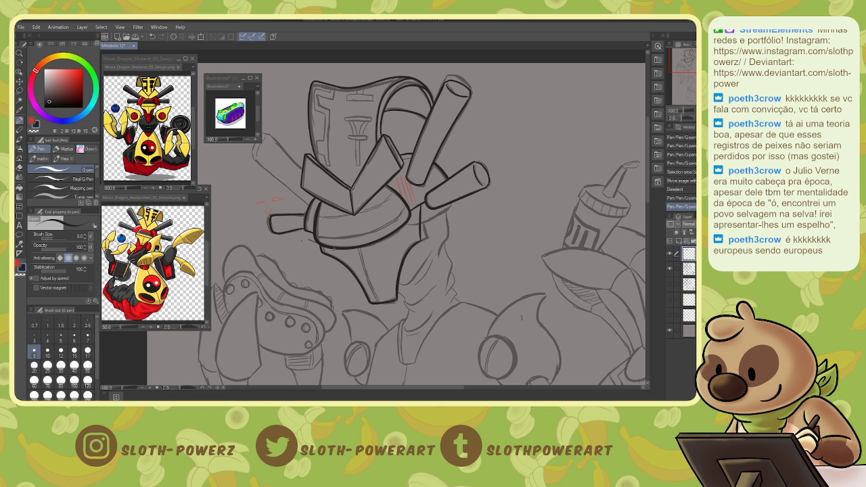
{"action": "key", "text": "e"}
{"action": "mouse_move", "coordinate": [270, 217]}
{"action": "left_mouse_down"}
{"action": "mouse_move", "coordinate": [300, 231]}
{"action": "mouse_move", "coordinate": [275, 231]}
{"action": "mouse_move", "coordinate": [268, 215]}
{"action": "mouse_move", "coordinate": [306, 213]}
{"action": "left_mouse_up"}
{"action": "key", "text": "p"}
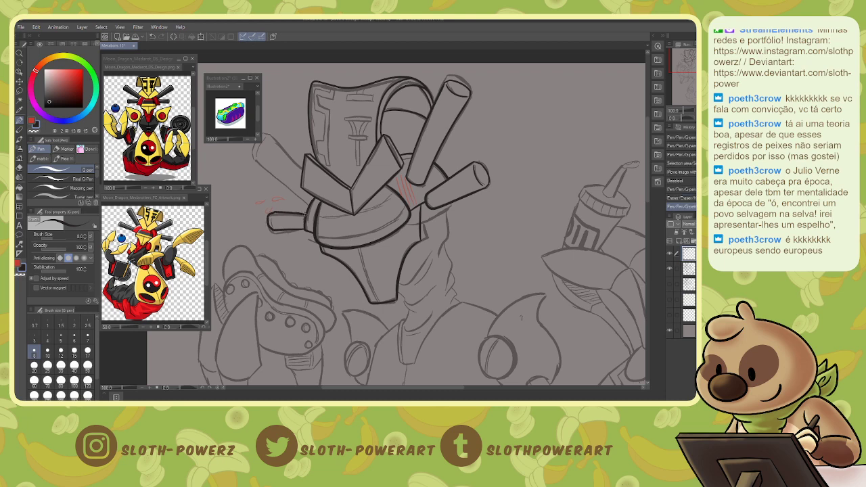
Adjust the inked line of the lower left tube by pinching the vector line near its inner end.
{"action": "key", "text": "y"}
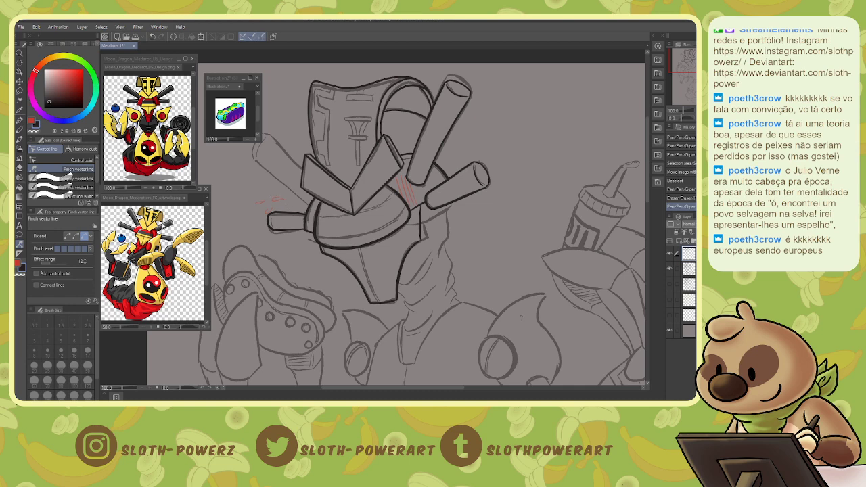
{"action": "mouse_move", "coordinate": [302, 214]}
{"action": "left_mouse_down"}
{"action": "mouse_move", "coordinate": [299, 228]}
{"action": "mouse_move", "coordinate": [291, 218]}
{"action": "left_mouse_up"}
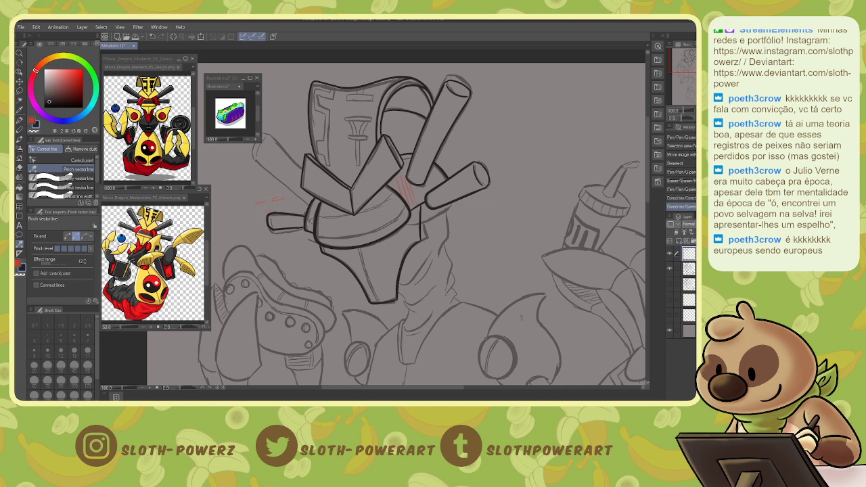
{"action": "key", "text": "p"}
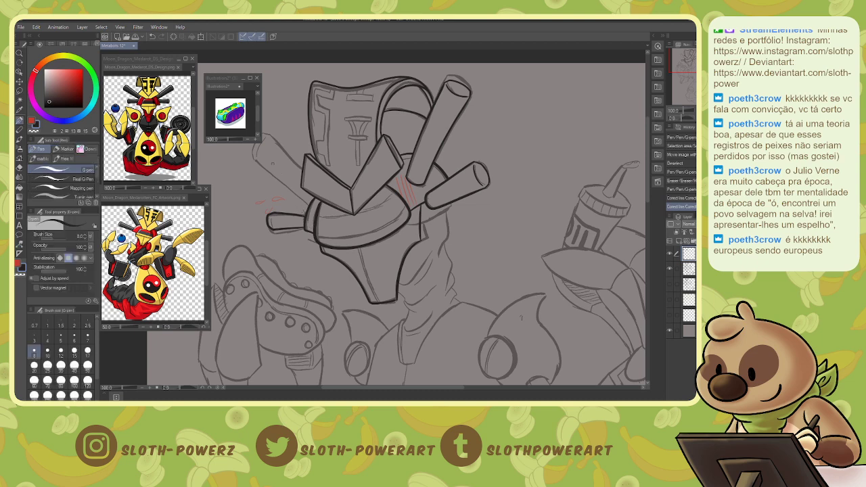
Ink the upper left tube with its rounded end using the G-pen, and add the end curve of the lower left tube.
{"action": "mouse_move", "coordinate": [302, 217]}
{"action": "left_mouse_down"}
{"action": "mouse_move", "coordinate": [341, 277]}
{"action": "mouse_move", "coordinate": [342, 257]}
{"action": "mouse_move", "coordinate": [296, 218]}
{"action": "mouse_move", "coordinate": [342, 228]}
{"action": "left_mouse_up"}
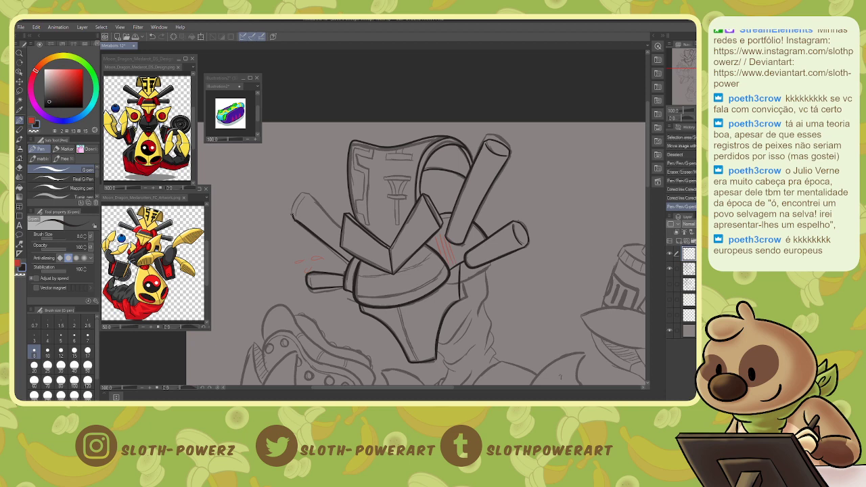
{"action": "mouse_move", "coordinate": [292, 215]}
{"action": "left_mouse_down"}
{"action": "mouse_move", "coordinate": [311, 190]}
{"action": "mouse_move", "coordinate": [342, 224]}
{"action": "mouse_move", "coordinate": [299, 209]}
{"action": "mouse_move", "coordinate": [305, 199]}
{"action": "left_mouse_up"}
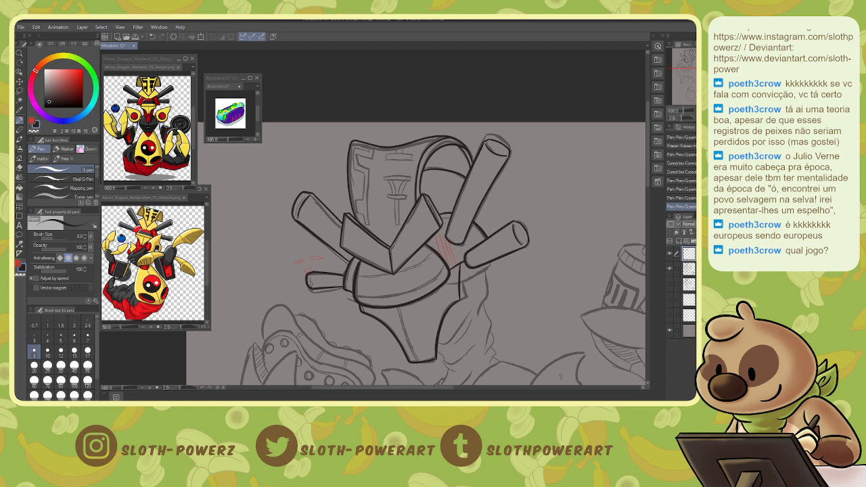
{"action": "left_click_drag", "start_coordinate": [311, 278], "coordinate": [311, 287]}
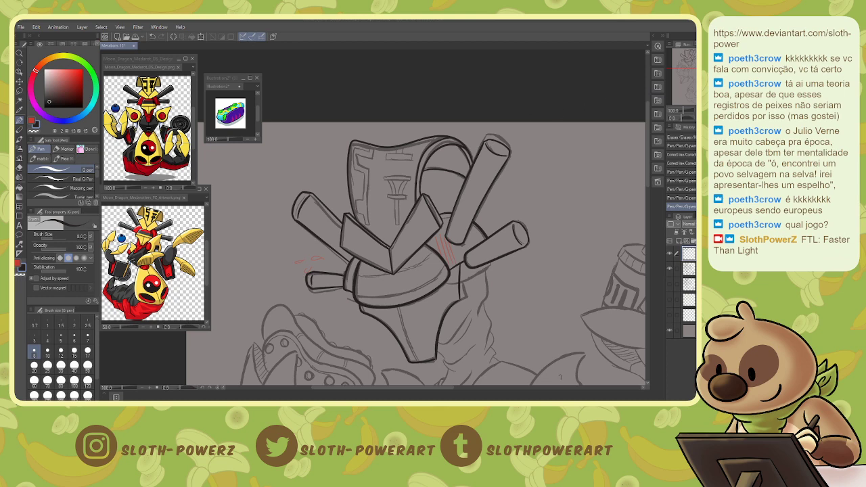
Ink the outer contour of the neck behind the face mask and its first cloth folds.
{"action": "left_click_drag", "start_coordinate": [690, 63], "coordinate": [694, 71]}
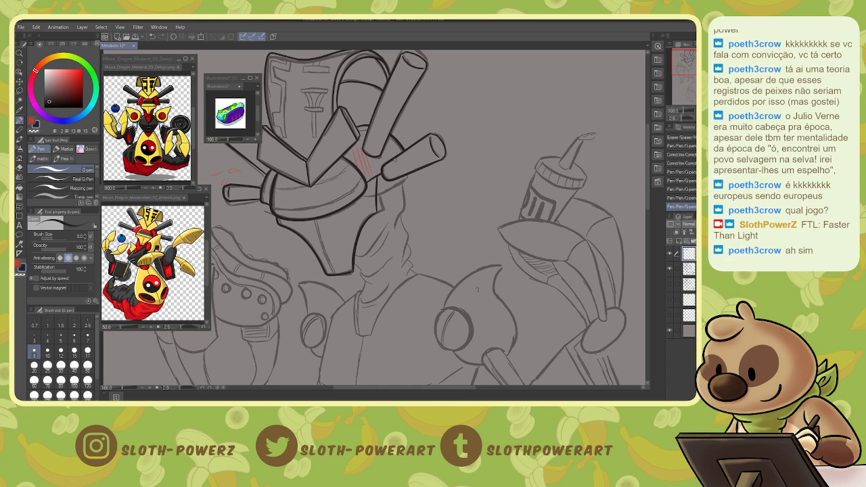
{"action": "mouse_move", "coordinate": [406, 175]}
{"action": "left_mouse_down"}
{"action": "mouse_move", "coordinate": [395, 190]}
{"action": "mouse_move", "coordinate": [404, 204]}
{"action": "mouse_move", "coordinate": [395, 231]}
{"action": "left_mouse_up"}
{"action": "left_click_drag", "start_coordinate": [353, 256], "coordinate": [392, 224]}
{"action": "left_click_drag", "start_coordinate": [368, 259], "coordinate": [384, 238]}
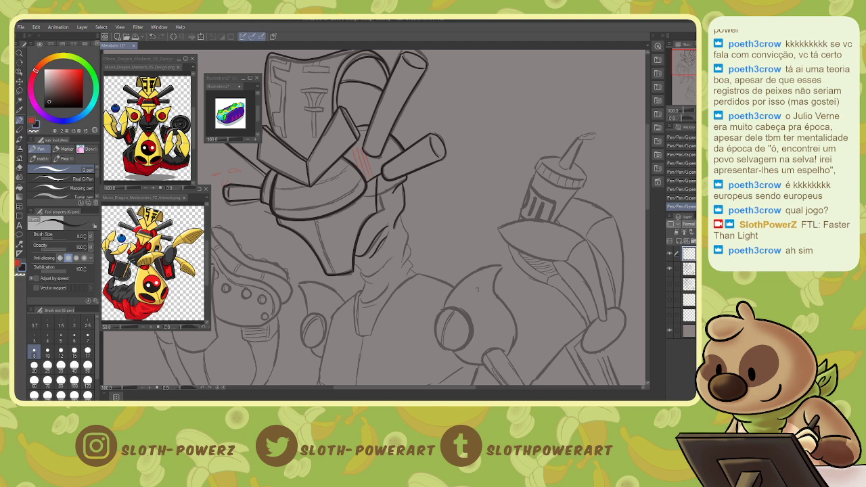
Ink the face mask's centre line and the remaining neck folds down to the collar, redrawing one fold stroke.
{"action": "left_click_drag", "start_coordinate": [315, 220], "coordinate": [334, 275]}
{"action": "mouse_move", "coordinate": [353, 263]}
{"action": "left_mouse_down"}
{"action": "mouse_move", "coordinate": [364, 274]}
{"action": "mouse_move", "coordinate": [398, 249]}
{"action": "left_mouse_up"}
{"action": "left_click_drag", "start_coordinate": [358, 274], "coordinate": [376, 282]}
{"action": "key", "text": "ctrl+z"}
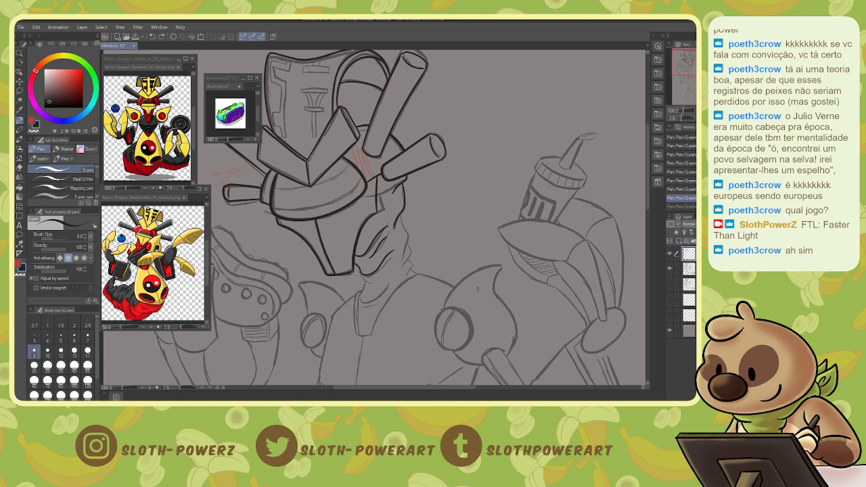
{"action": "mouse_move", "coordinate": [360, 270]}
{"action": "left_mouse_down"}
{"action": "mouse_move", "coordinate": [375, 283]}
{"action": "mouse_move", "coordinate": [363, 297]}
{"action": "mouse_move", "coordinate": [370, 301]}
{"action": "mouse_move", "coordinate": [392, 277]}
{"action": "left_mouse_up"}
{"action": "left_click_drag", "start_coordinate": [360, 306], "coordinate": [372, 308]}
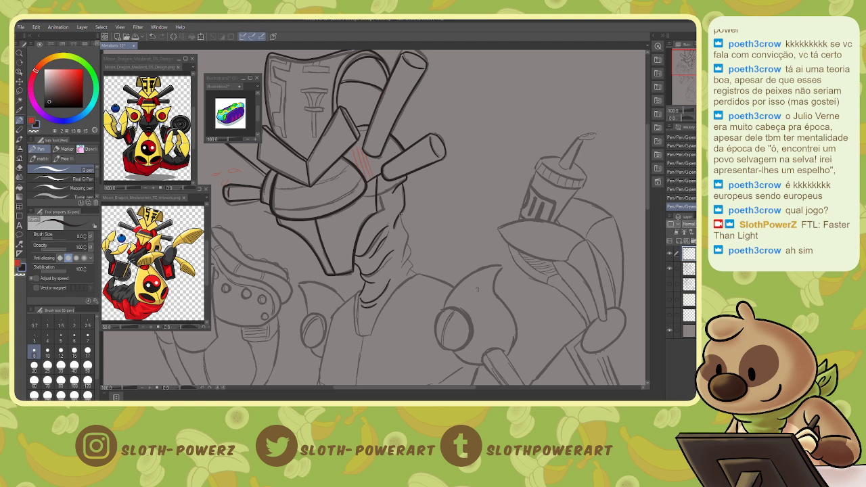
Ink the pointed collar flap below the neck and the torso outline along its left side and waist, redoing the side stroke.
{"action": "mouse_move", "coordinate": [400, 213]}
{"action": "left_mouse_down"}
{"action": "mouse_move", "coordinate": [401, 260]}
{"action": "mouse_move", "coordinate": [411, 269]}
{"action": "mouse_move", "coordinate": [405, 276]}
{"action": "mouse_move", "coordinate": [406, 260]}
{"action": "mouse_move", "coordinate": [418, 274]}
{"action": "mouse_move", "coordinate": [380, 310]}
{"action": "mouse_move", "coordinate": [370, 337]}
{"action": "mouse_move", "coordinate": [388, 306]}
{"action": "mouse_move", "coordinate": [359, 213]}
{"action": "left_mouse_up"}
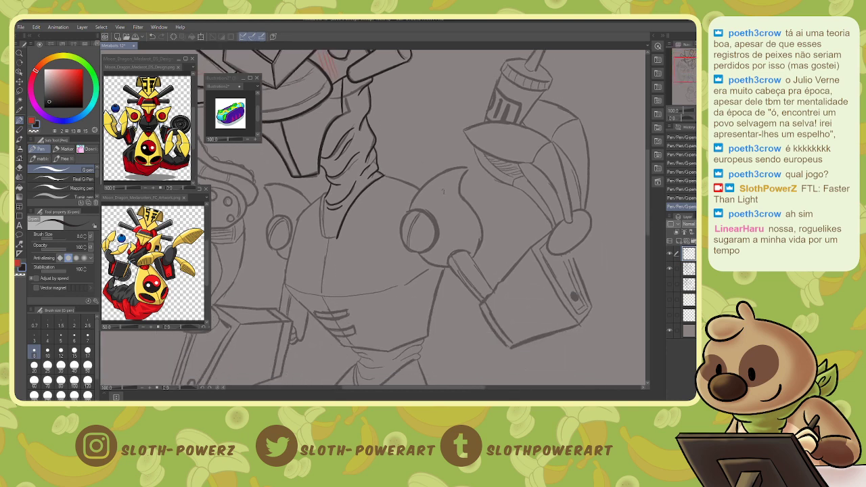
{"action": "mouse_move", "coordinate": [322, 236]}
{"action": "left_mouse_down"}
{"action": "mouse_move", "coordinate": [337, 238]}
{"action": "mouse_move", "coordinate": [320, 230]}
{"action": "mouse_move", "coordinate": [318, 205]}
{"action": "mouse_move", "coordinate": [329, 190]}
{"action": "mouse_move", "coordinate": [324, 237]}
{"action": "left_mouse_up"}
{"action": "mouse_move", "coordinate": [321, 196]}
{"action": "left_mouse_down"}
{"action": "mouse_move", "coordinate": [293, 238]}
{"action": "mouse_move", "coordinate": [285, 288]}
{"action": "left_mouse_up"}
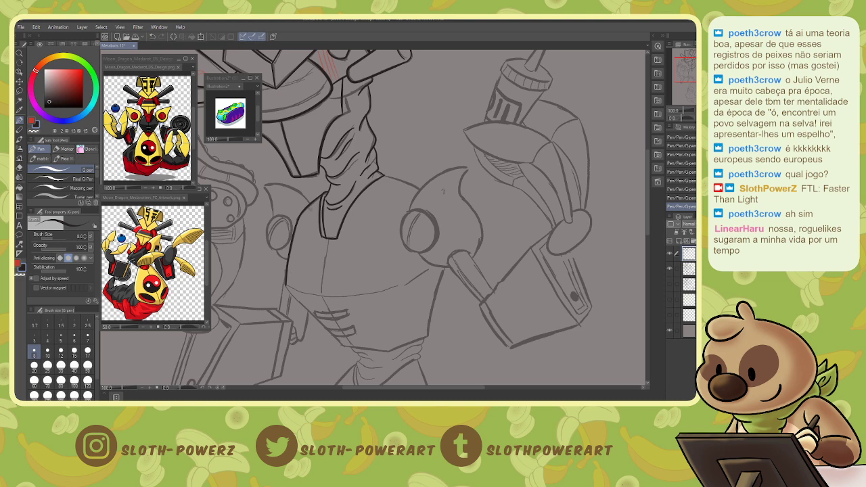
{"action": "key", "text": "ctrl+z"}
{"action": "mouse_move", "coordinate": [325, 192]}
{"action": "left_mouse_down"}
{"action": "mouse_move", "coordinate": [298, 214]}
{"action": "mouse_move", "coordinate": [276, 279]}
{"action": "mouse_move", "coordinate": [334, 344]}
{"action": "mouse_move", "coordinate": [398, 346]}
{"action": "left_mouse_up"}
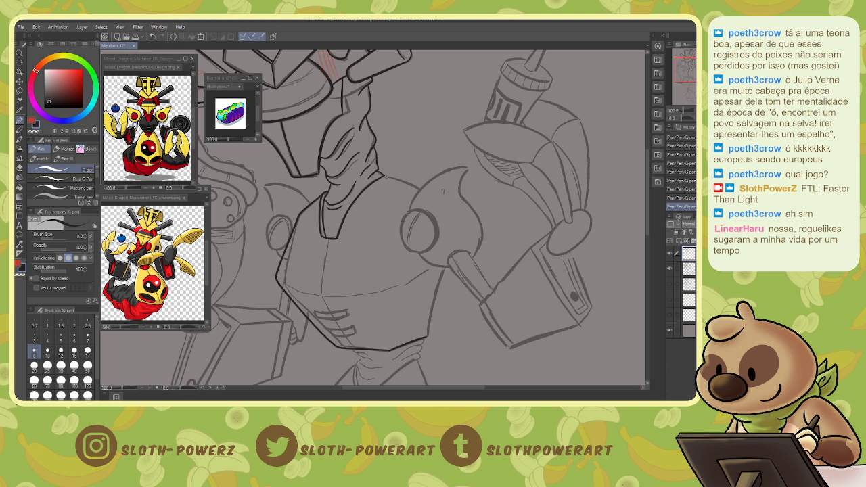
Ink the shoulder line and the round shoulder joint on the torso's right, and pinch the joint's vector line into shape.
{"action": "mouse_move", "coordinate": [380, 173]}
{"action": "left_mouse_down"}
{"action": "mouse_move", "coordinate": [422, 187]}
{"action": "mouse_move", "coordinate": [398, 229]}
{"action": "mouse_move", "coordinate": [401, 249]}
{"action": "mouse_move", "coordinate": [420, 252]}
{"action": "mouse_move", "coordinate": [433, 237]}
{"action": "mouse_move", "coordinate": [427, 214]}
{"action": "mouse_move", "coordinate": [405, 214]}
{"action": "left_mouse_up"}
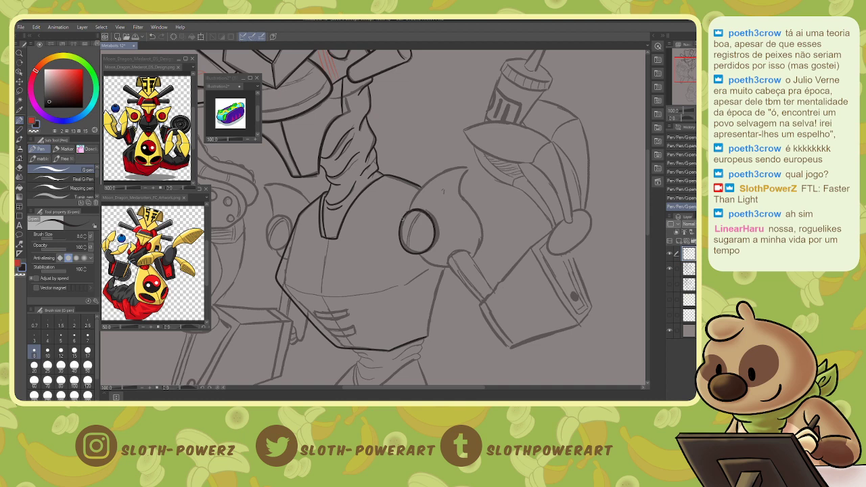
{"action": "key", "text": "y"}
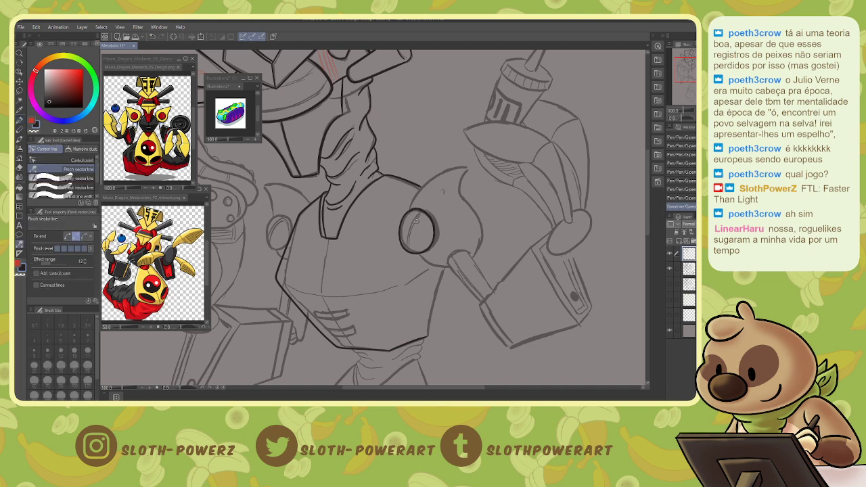
{"action": "key", "text": "p"}
Ink the horned shoulder armour, the torso's right side below it, and the inner curves of the round shoulder joint.
{"action": "mouse_move", "coordinate": [443, 191]}
{"action": "left_mouse_down"}
{"action": "mouse_move", "coordinate": [379, 187]}
{"action": "mouse_move", "coordinate": [365, 174]}
{"action": "mouse_move", "coordinate": [399, 161]}
{"action": "mouse_move", "coordinate": [396, 193]}
{"action": "mouse_move", "coordinate": [414, 220]}
{"action": "mouse_move", "coordinate": [408, 253]}
{"action": "left_mouse_up"}
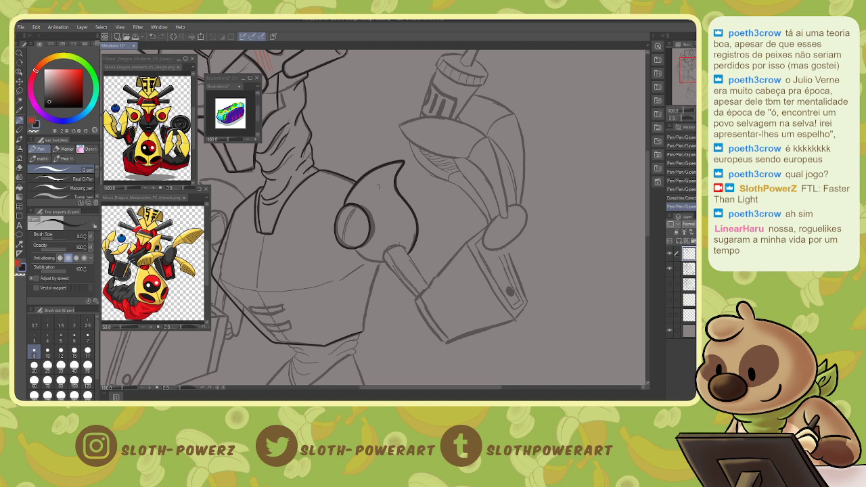
{"action": "mouse_move", "coordinate": [348, 245]}
{"action": "left_mouse_down"}
{"action": "mouse_move", "coordinate": [387, 265]}
{"action": "mouse_move", "coordinate": [369, 292]}
{"action": "mouse_move", "coordinate": [361, 330]}
{"action": "left_mouse_up"}
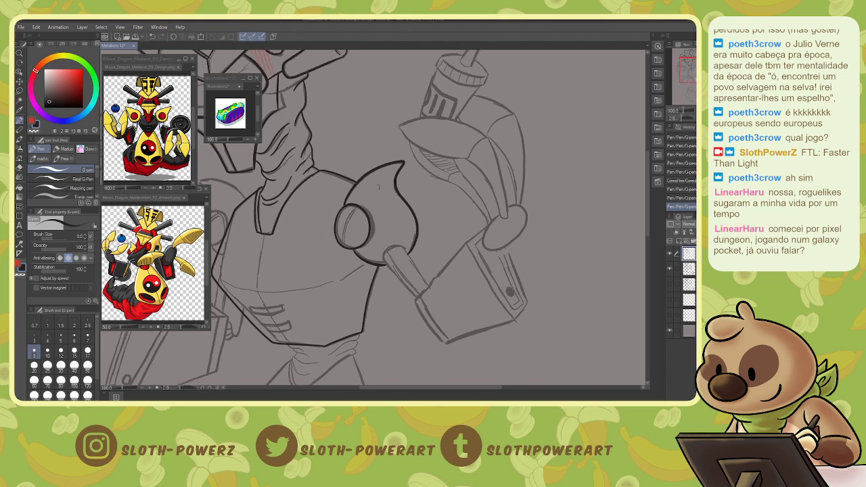
{"action": "left_click_drag", "start_coordinate": [341, 248], "coordinate": [356, 206]}
{"action": "mouse_move", "coordinate": [343, 248]}
{"action": "left_mouse_down"}
{"action": "mouse_move", "coordinate": [345, 225]}
{"action": "mouse_move", "coordinate": [361, 208]}
{"action": "mouse_move", "coordinate": [368, 97]}
{"action": "mouse_move", "coordinate": [299, 207]}
{"action": "left_mouse_up"}
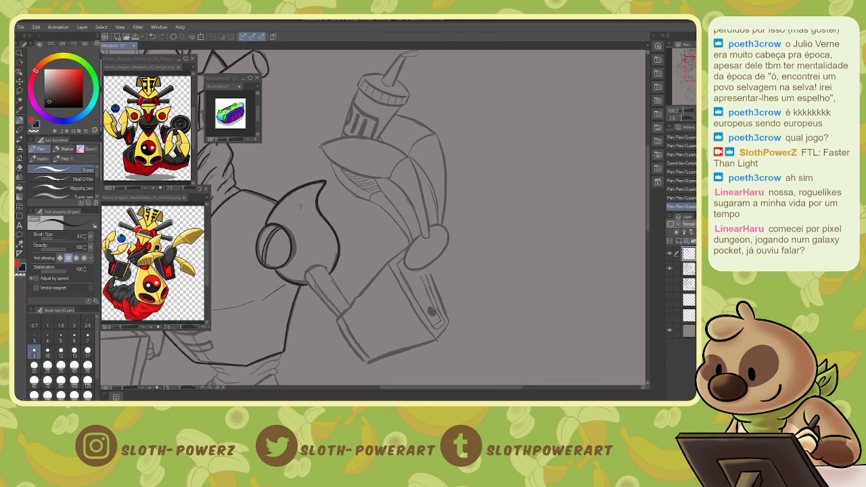
Ink the pointed upper claw finger with its lower segment and the oval joint at its base.
{"action": "mouse_move", "coordinate": [320, 144]}
{"action": "left_mouse_down"}
{"action": "mouse_move", "coordinate": [339, 167]}
{"action": "mouse_move", "coordinate": [396, 179]}
{"action": "mouse_move", "coordinate": [387, 174]}
{"action": "mouse_move", "coordinate": [425, 237]}
{"action": "mouse_move", "coordinate": [410, 161]}
{"action": "left_mouse_up"}
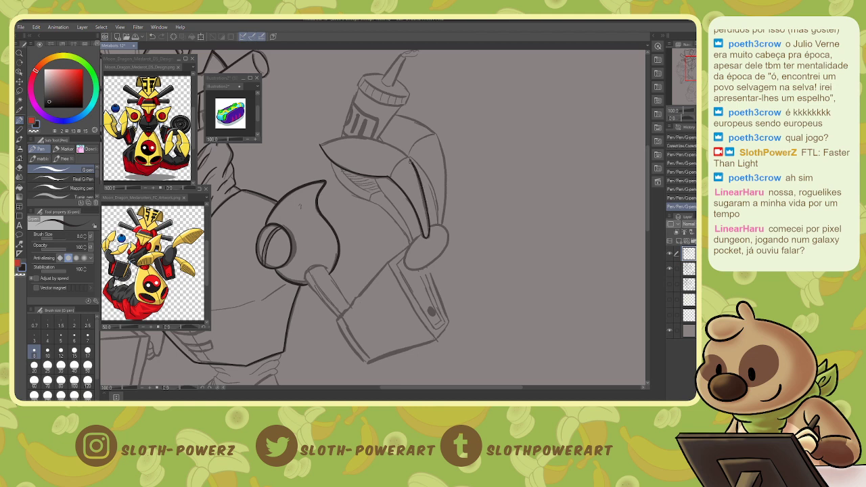
{"action": "mouse_move", "coordinate": [320, 142]}
{"action": "left_mouse_down"}
{"action": "mouse_move", "coordinate": [354, 136]}
{"action": "mouse_move", "coordinate": [390, 144]}
{"action": "mouse_move", "coordinate": [405, 155]}
{"action": "mouse_move", "coordinate": [393, 162]}
{"action": "mouse_move", "coordinate": [410, 157]}
{"action": "left_mouse_up"}
{"action": "mouse_move", "coordinate": [422, 231]}
{"action": "left_mouse_down"}
{"action": "mouse_move", "coordinate": [402, 260]}
{"action": "mouse_move", "coordinate": [416, 273]}
{"action": "mouse_move", "coordinate": [444, 252]}
{"action": "mouse_move", "coordinate": [448, 233]}
{"action": "mouse_move", "coordinate": [431, 225]}
{"action": "left_mouse_up"}
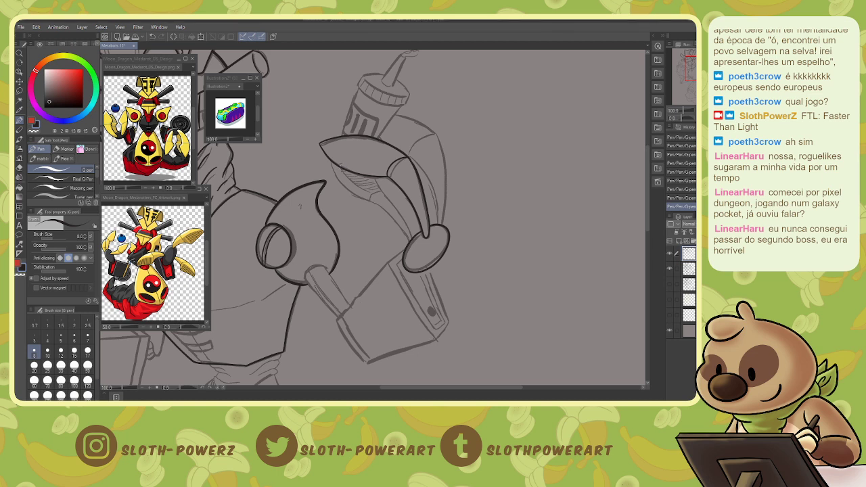
Ink the second claw finger beneath the upper one, down to the oval joint.
{"action": "mouse_move", "coordinate": [329, 160]}
{"action": "left_mouse_down"}
{"action": "mouse_move", "coordinate": [350, 195]}
{"action": "mouse_move", "coordinate": [405, 238]}
{"action": "left_mouse_up"}
{"action": "mouse_move", "coordinate": [339, 167]}
{"action": "left_mouse_down"}
{"action": "mouse_move", "coordinate": [359, 188]}
{"action": "mouse_move", "coordinate": [375, 177]}
{"action": "mouse_move", "coordinate": [410, 237]}
{"action": "left_mouse_up"}
{"action": "left_click_drag", "start_coordinate": [369, 203], "coordinate": [378, 191]}
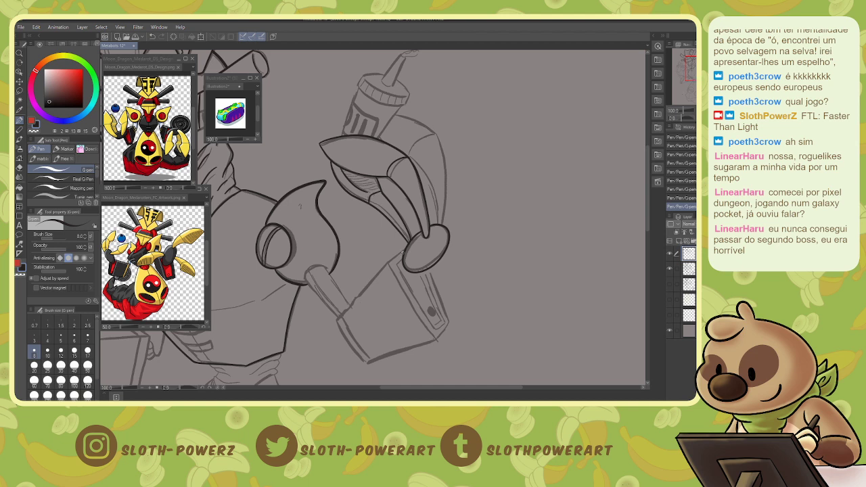
Ink the long edges and end of the narrow forearm panel below the oval joint.
{"action": "mouse_move", "coordinate": [405, 248]}
{"action": "left_mouse_down"}
{"action": "mouse_move", "coordinate": [390, 269]}
{"action": "mouse_move", "coordinate": [437, 338]}
{"action": "left_mouse_up"}
{"action": "mouse_move", "coordinate": [427, 268]}
{"action": "left_mouse_down"}
{"action": "mouse_move", "coordinate": [447, 320]}
{"action": "mouse_move", "coordinate": [441, 332]}
{"action": "mouse_move", "coordinate": [449, 319]}
{"action": "left_mouse_up"}
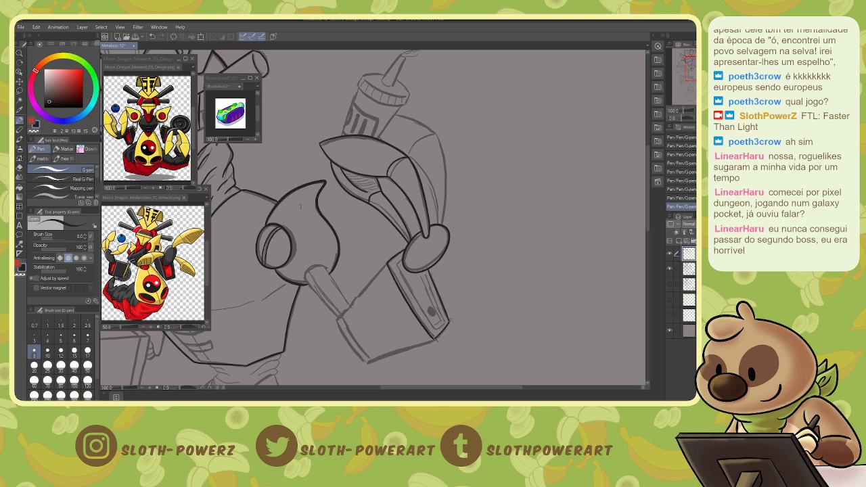
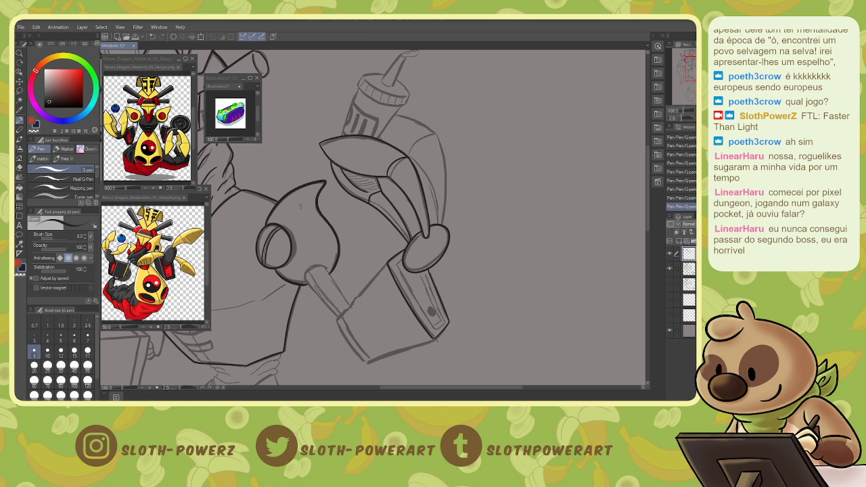
Ink the body sides and ridged lid edge of the bottle held by the raised claw.
{"action": "left_click_drag", "start_coordinate": [376, 217], "coordinate": [376, 221]}
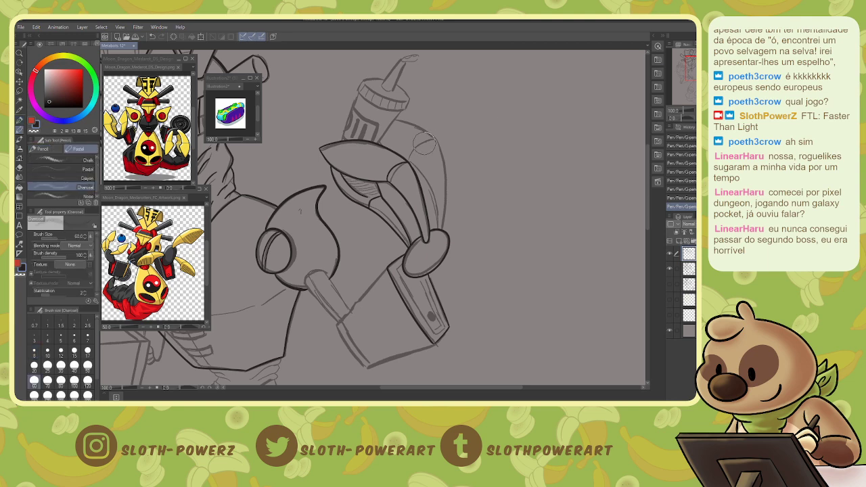
{"action": "left_click_drag", "start_coordinate": [688, 87], "coordinate": [686, 80]}
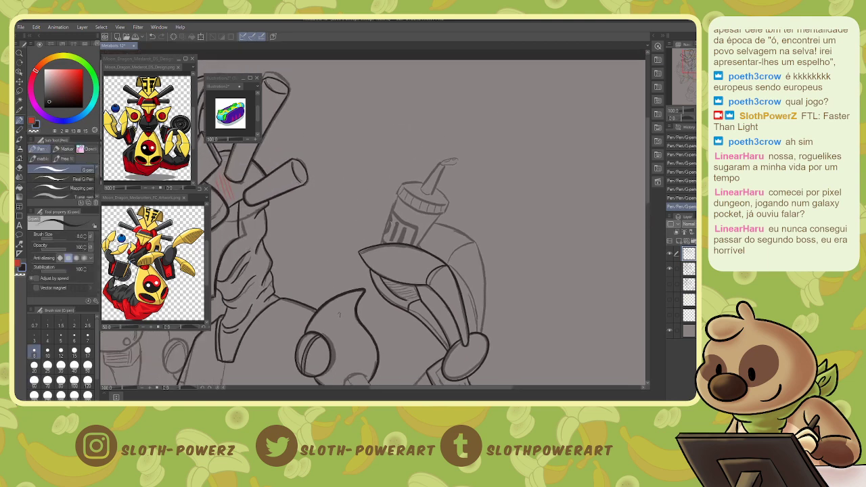
{"action": "left_click_drag", "start_coordinate": [381, 242], "coordinate": [396, 197]}
{"action": "mouse_move", "coordinate": [397, 197]}
{"action": "left_mouse_down"}
{"action": "mouse_move", "coordinate": [436, 216]}
{"action": "mouse_move", "coordinate": [443, 211]}
{"action": "left_mouse_up"}
{"action": "mouse_move", "coordinate": [398, 193]}
{"action": "left_mouse_down"}
{"action": "mouse_move", "coordinate": [402, 183]}
{"action": "mouse_move", "coordinate": [416, 189]}
{"action": "left_mouse_up"}
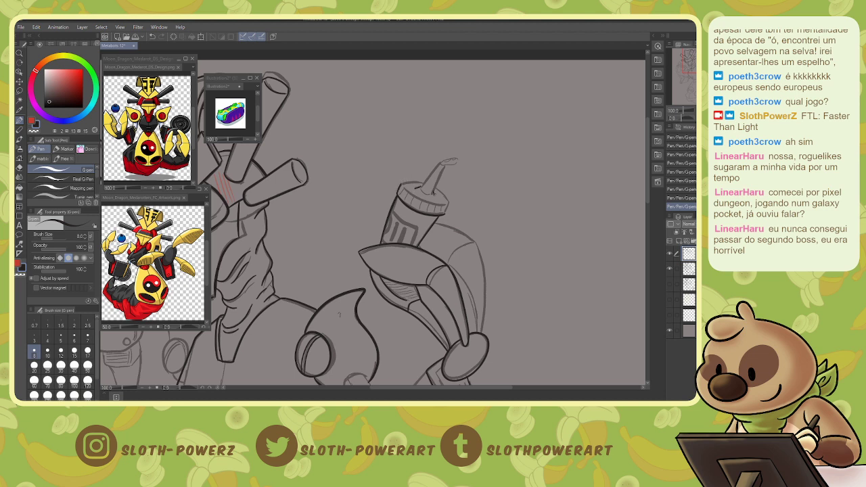
Ink the bottle's nozzle with its curled drip and the lid's top curve, and erase the lid line crossing the nozzle.
{"action": "mouse_move", "coordinate": [422, 185]}
{"action": "left_mouse_down"}
{"action": "mouse_move", "coordinate": [439, 161]}
{"action": "mouse_move", "coordinate": [433, 188]}
{"action": "mouse_move", "coordinate": [461, 160]}
{"action": "mouse_move", "coordinate": [443, 160]}
{"action": "mouse_move", "coordinate": [410, 180]}
{"action": "mouse_move", "coordinate": [433, 183]}
{"action": "mouse_move", "coordinate": [450, 198]}
{"action": "left_mouse_up"}
{"action": "key", "text": "ctrl+z"}
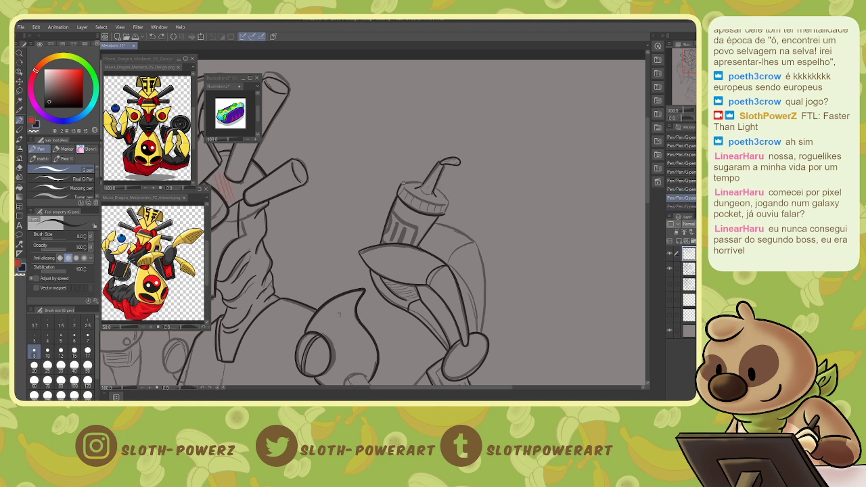
{"action": "mouse_move", "coordinate": [399, 181]}
{"action": "left_mouse_down"}
{"action": "mouse_move", "coordinate": [442, 194]}
{"action": "mouse_move", "coordinate": [444, 212]}
{"action": "left_mouse_up"}
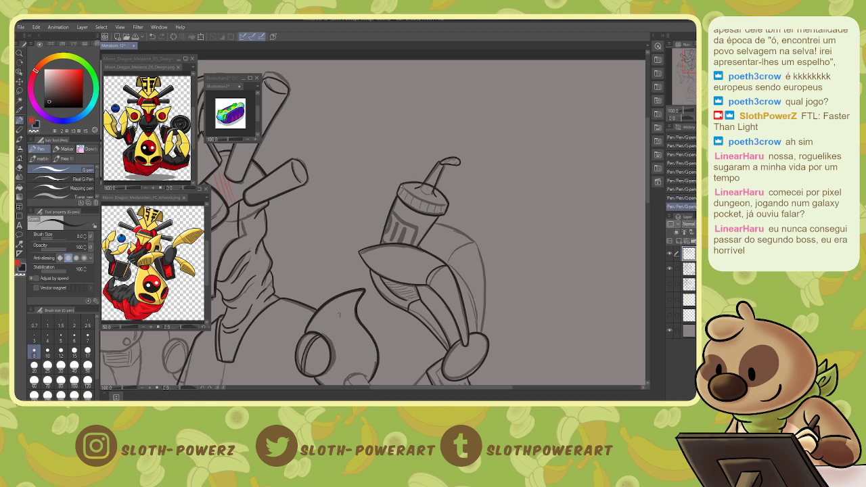
{"action": "key", "text": "e"}
{"action": "left_click_drag", "start_coordinate": [431, 181], "coordinate": [427, 190]}
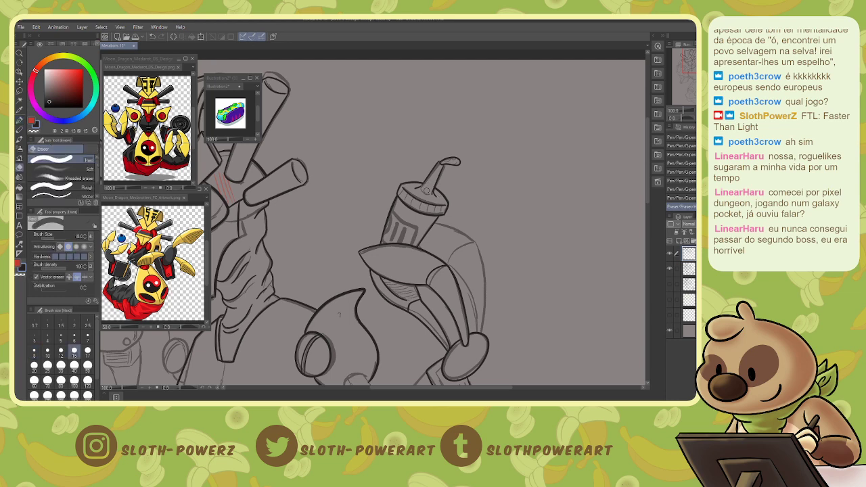
{"action": "key", "text": "p"}
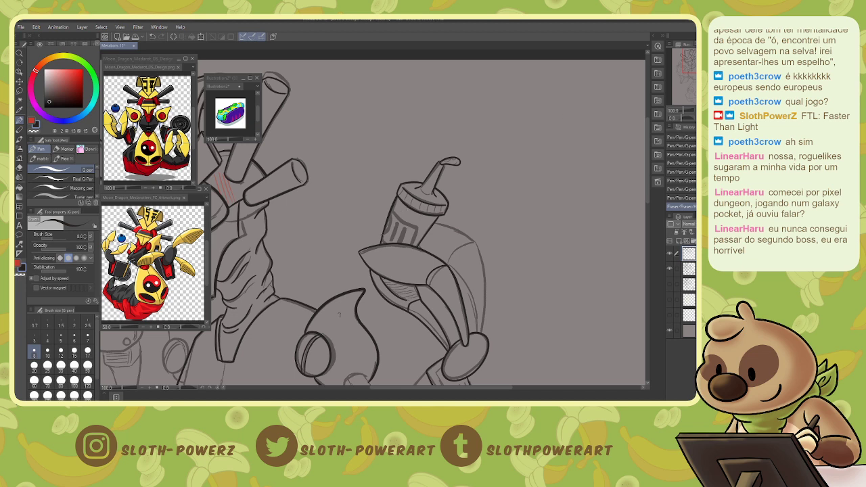
{"action": "key", "text": "e"}
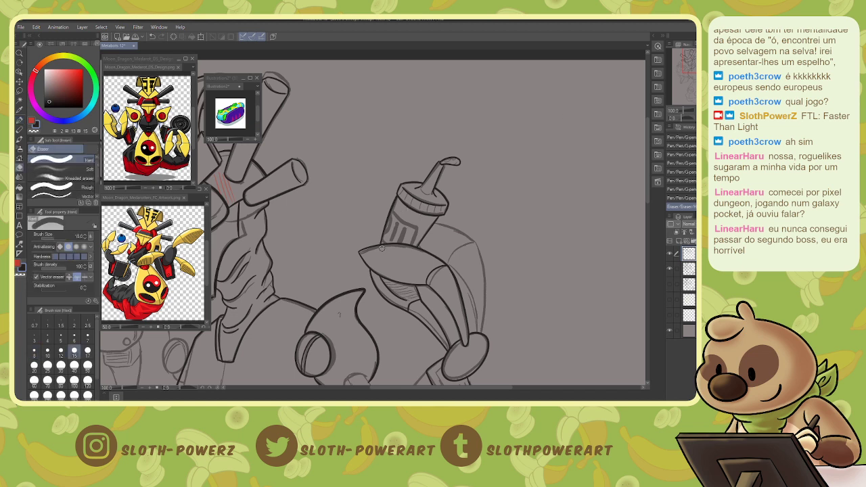
{"action": "left_click_drag", "start_coordinate": [392, 203], "coordinate": [389, 254]}
{"action": "key", "text": "ctrl+z"}
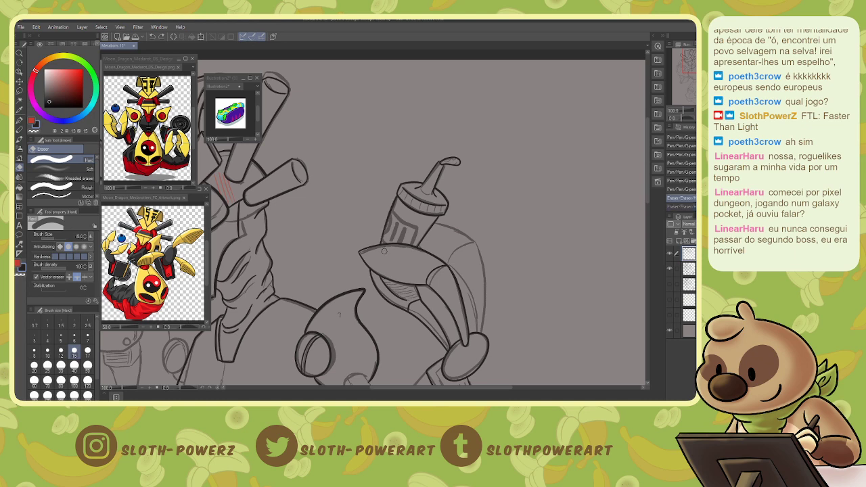
Pinch the lower end of the bottle's left side line onto the claw and ink the label markings on the bottle.
{"action": "key", "text": "y"}
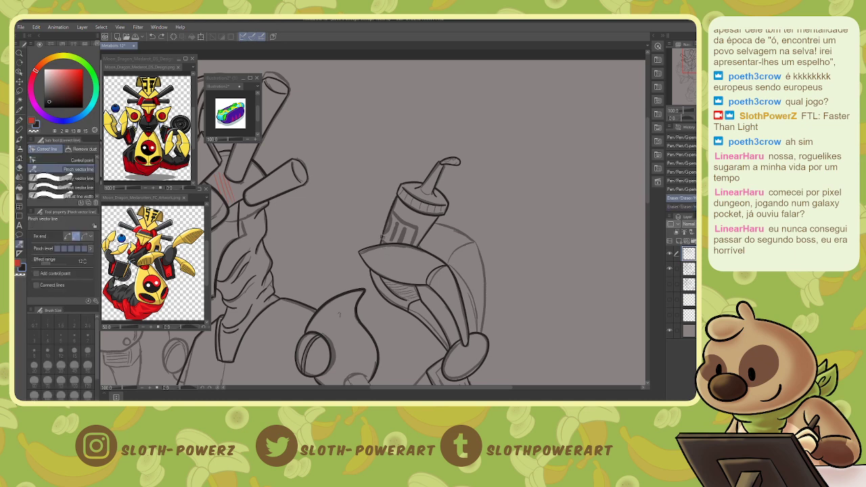
{"action": "left_click_drag", "start_coordinate": [383, 237], "coordinate": [385, 245]}
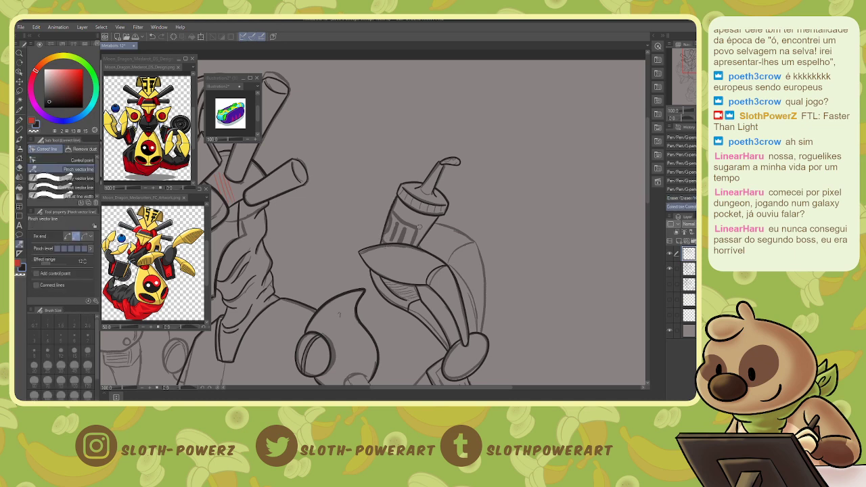
{"action": "key", "text": "p"}
{"action": "mouse_move", "coordinate": [392, 210]}
{"action": "left_mouse_down"}
{"action": "mouse_move", "coordinate": [416, 227]}
{"action": "mouse_move", "coordinate": [411, 246]}
{"action": "left_mouse_up"}
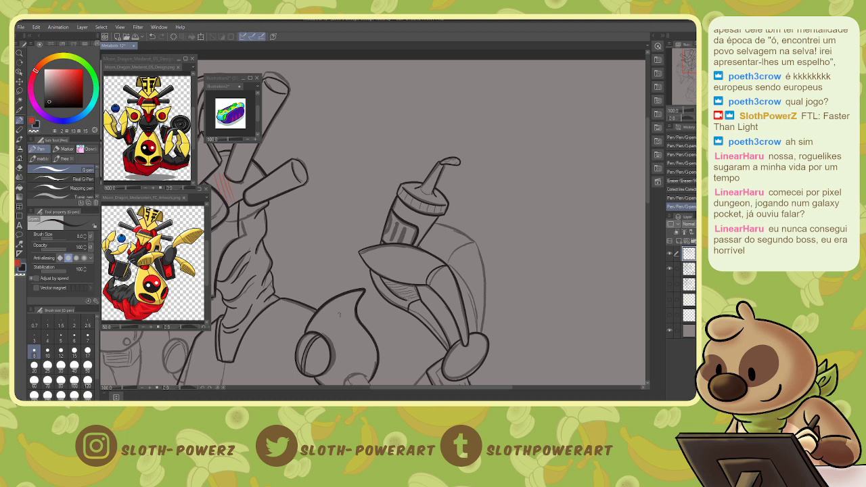
{"action": "mouse_move", "coordinate": [383, 236]}
{"action": "left_mouse_down"}
{"action": "mouse_move", "coordinate": [390, 215]}
{"action": "mouse_move", "coordinate": [390, 241]}
{"action": "left_mouse_up"}
{"action": "key", "text": "ctrl+z"}
{"action": "key", "text": "ctrl+z"}
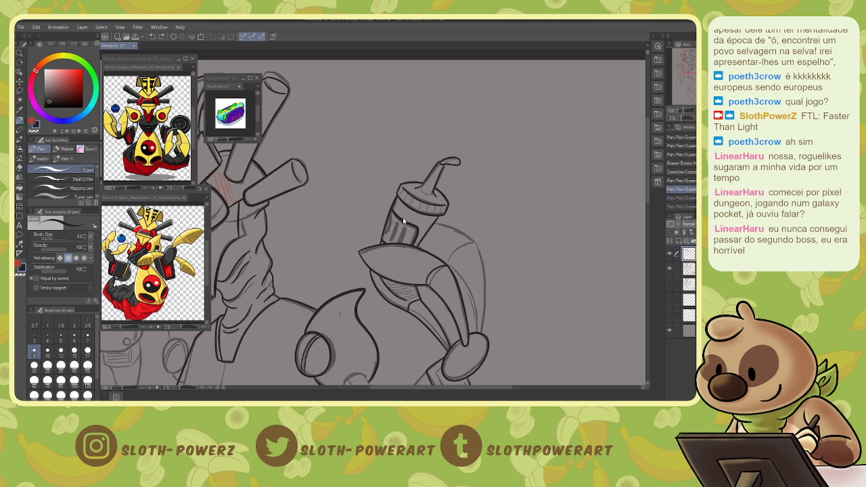
Ink the bottle's bold label markings with the Marker at brush size 11 and erase their excess ends.
{"action": "left_click", "coordinate": [64, 148]}
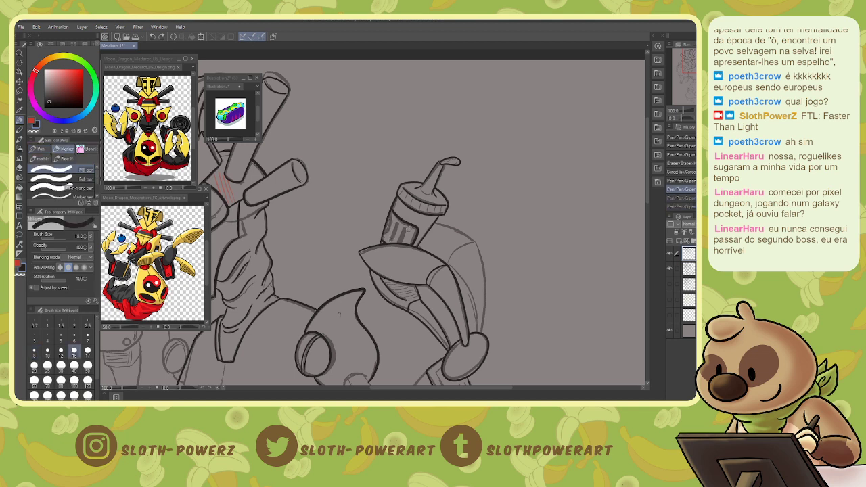
{"action": "key", "text": "bracketleft"}
{"action": "key", "text": "bracketleft"}
{"action": "key", "text": "bracketleft"}
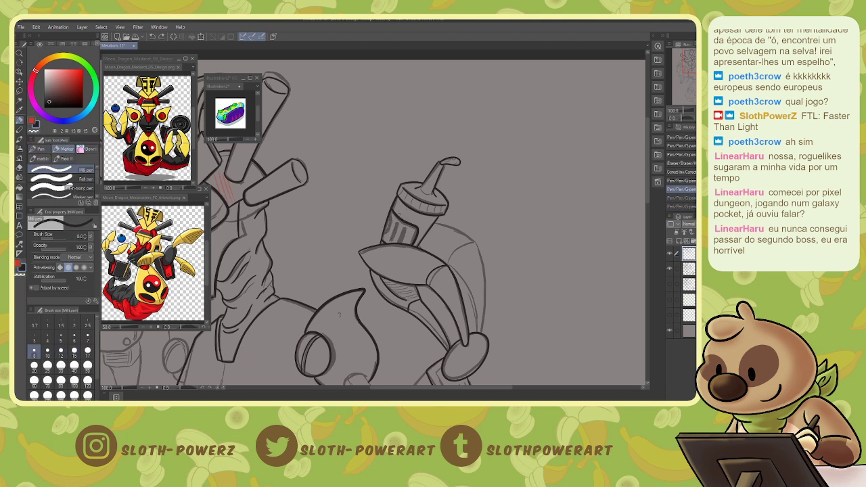
{"action": "mouse_move", "coordinate": [382, 238]}
{"action": "left_mouse_down"}
{"action": "mouse_move", "coordinate": [391, 216]}
{"action": "mouse_move", "coordinate": [395, 243]}
{"action": "left_mouse_up"}
{"action": "key", "text": "ctrl+z"}
{"action": "key", "text": "ctrl+z"}
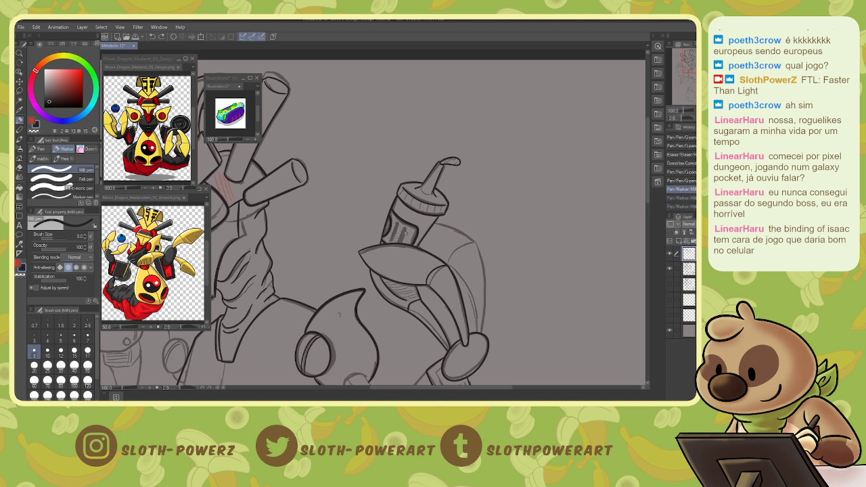
{"action": "key", "text": "ctrl+z"}
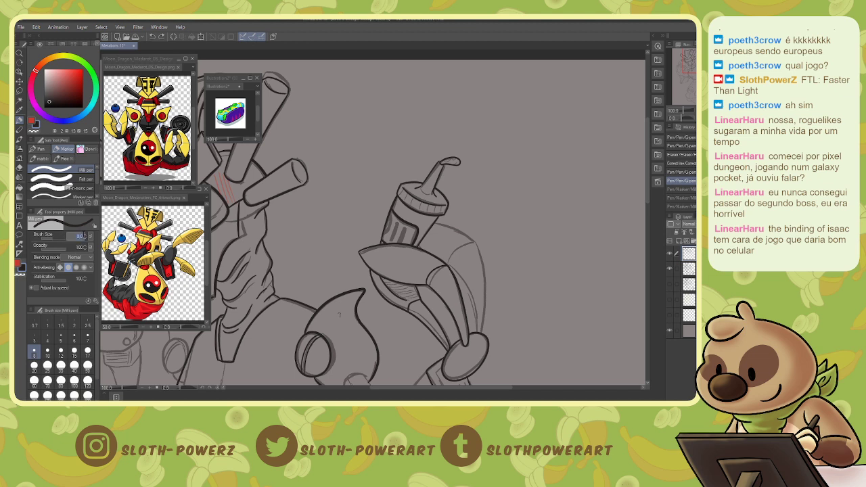
{"action": "left_click_drag", "start_coordinate": [80, 236], "coordinate": [87, 236]}
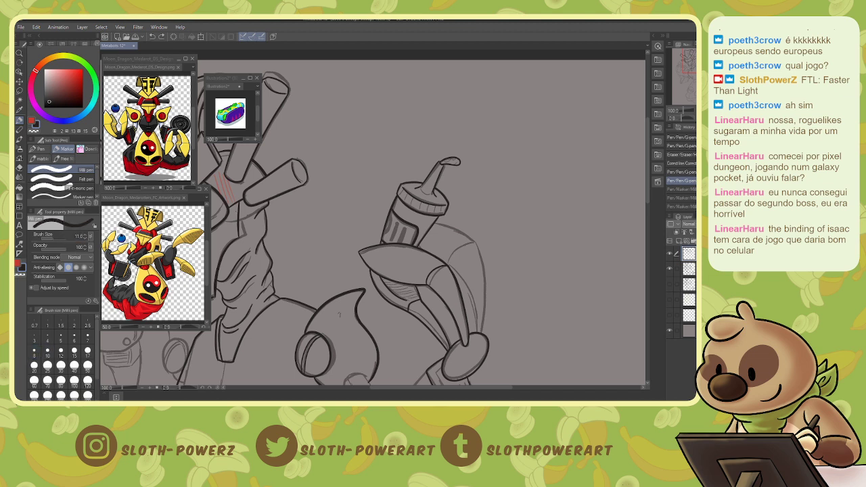
{"action": "mouse_move", "coordinate": [382, 235]}
{"action": "left_mouse_down"}
{"action": "mouse_move", "coordinate": [390, 214]}
{"action": "mouse_move", "coordinate": [390, 240]}
{"action": "mouse_move", "coordinate": [402, 233]}
{"action": "mouse_move", "coordinate": [398, 249]}
{"action": "mouse_move", "coordinate": [384, 210]}
{"action": "mouse_move", "coordinate": [382, 227]}
{"action": "left_mouse_up"}
{"action": "key", "text": "e"}
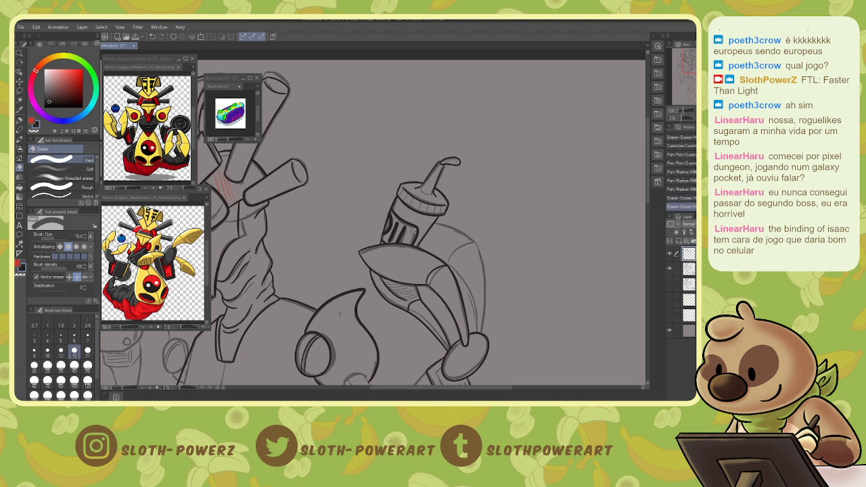
Pinch the lower end of the bottle's label marking into place with the Pinch vector line tool.
{"action": "key", "text": "y"}
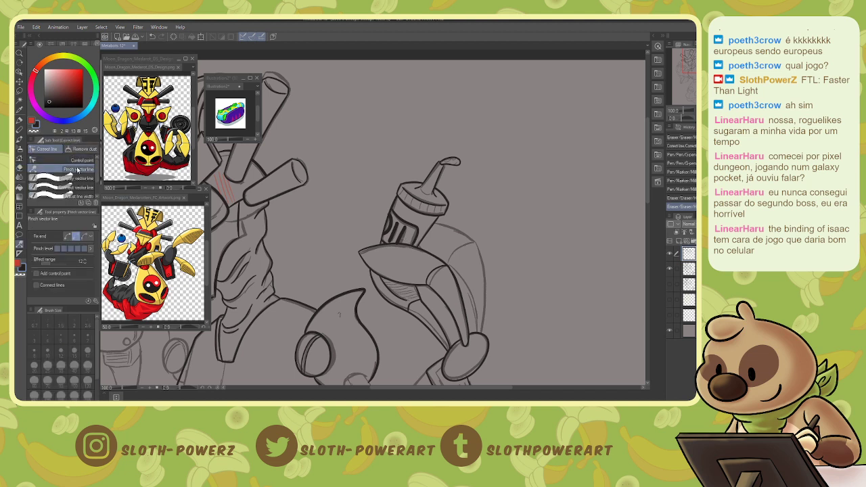
{"action": "left_click_drag", "start_coordinate": [399, 238], "coordinate": [403, 238]}
{"action": "key", "text": "ctrl+z"}
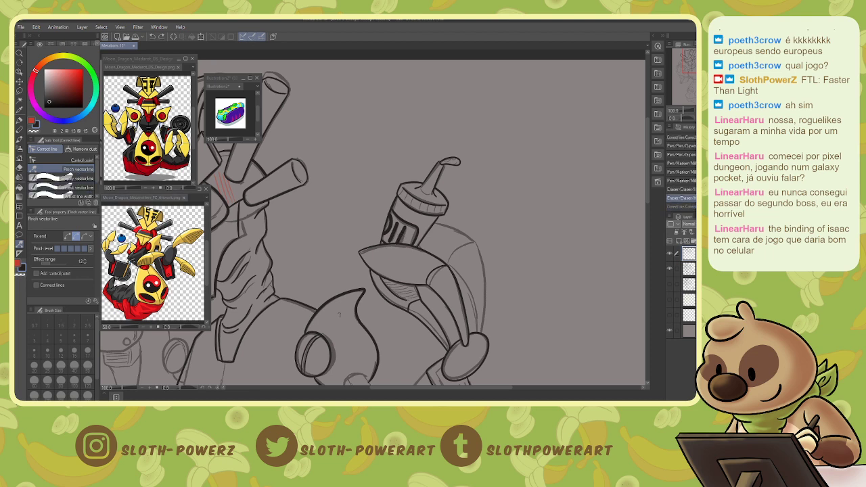
{"action": "left_click_drag", "start_coordinate": [400, 239], "coordinate": [403, 236]}
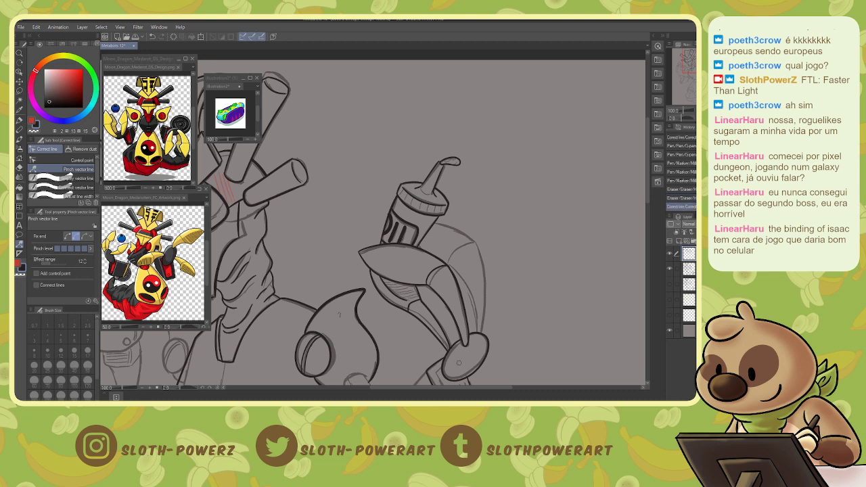
Ink the rear claw finger behind the bottle with the G-pen, including its outer curve, inner edge and dividing line.
{"action": "key", "text": "p"}
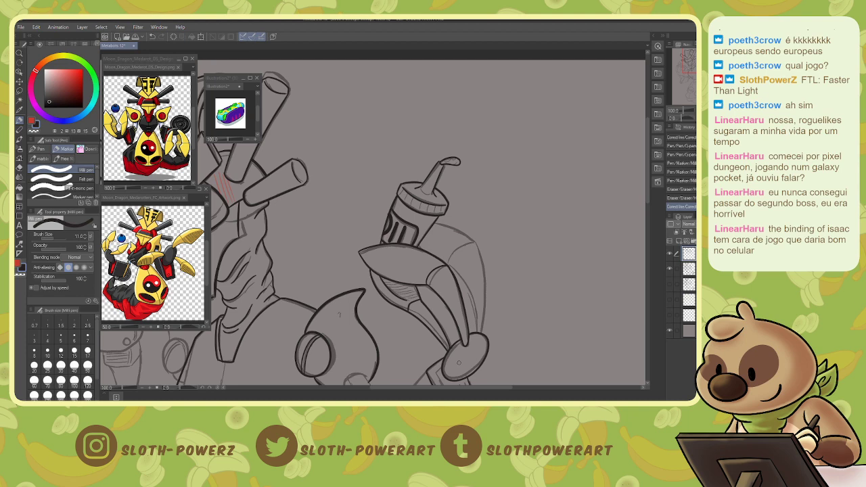
{"action": "left_click", "coordinate": [39, 148]}
{"action": "mouse_move", "coordinate": [339, 313]}
{"action": "left_mouse_down"}
{"action": "mouse_move", "coordinate": [251, 272]}
{"action": "mouse_move", "coordinate": [255, 265]}
{"action": "left_mouse_up"}
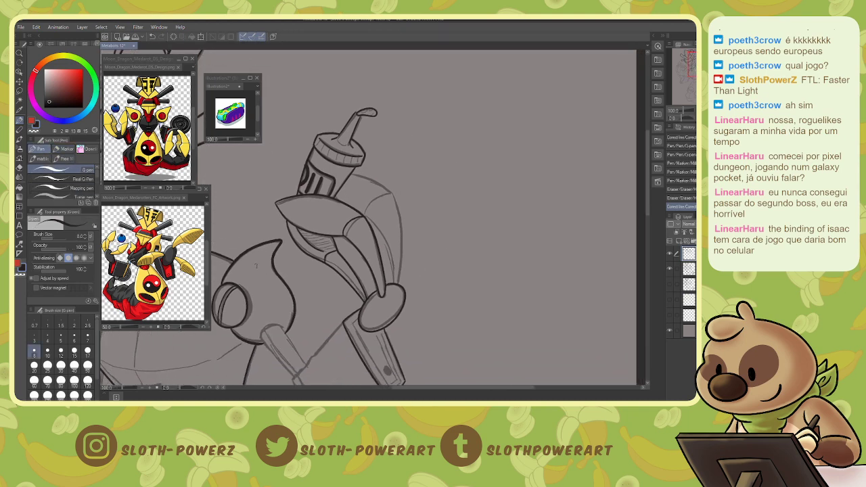
{"action": "mouse_move", "coordinate": [349, 171]}
{"action": "left_mouse_down"}
{"action": "mouse_move", "coordinate": [378, 180]}
{"action": "mouse_move", "coordinate": [346, 173]}
{"action": "mouse_move", "coordinate": [391, 192]}
{"action": "mouse_move", "coordinate": [398, 281]}
{"action": "left_mouse_up"}
{"action": "key", "text": "ctrl+z"}
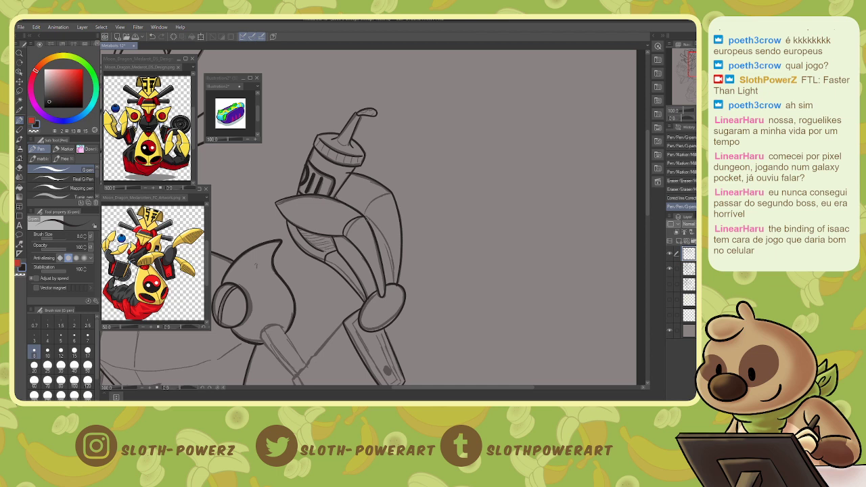
{"action": "mouse_move", "coordinate": [368, 218]}
{"action": "left_mouse_down"}
{"action": "mouse_move", "coordinate": [384, 241]}
{"action": "mouse_move", "coordinate": [391, 278]}
{"action": "left_mouse_up"}
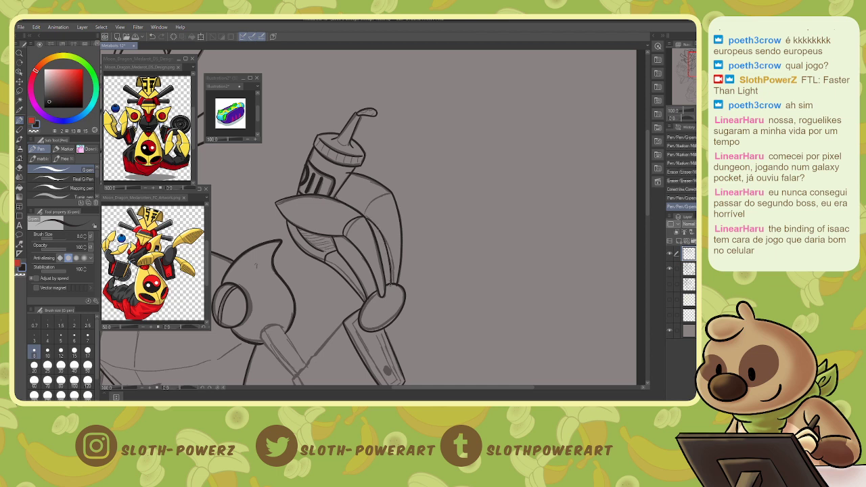
{"action": "left_click_drag", "start_coordinate": [363, 215], "coordinate": [391, 192]}
{"action": "left_click_drag", "start_coordinate": [335, 196], "coordinate": [336, 197]}
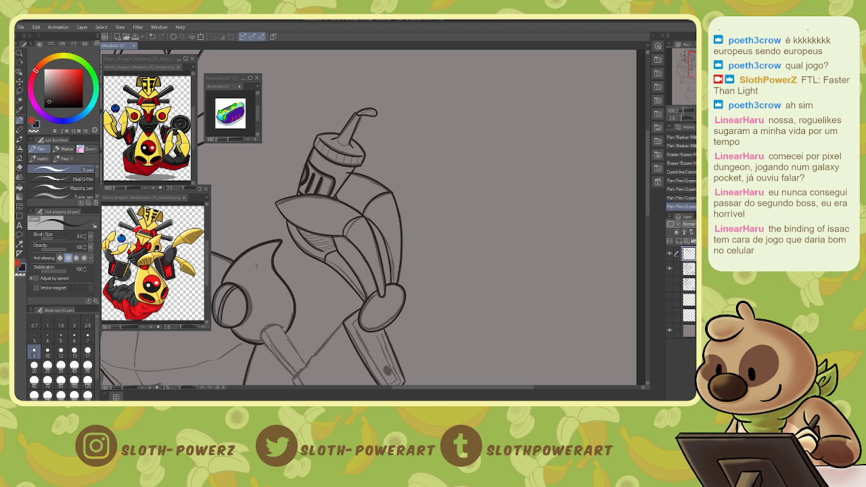
Erase the rear claw finger's line ends that overshoot its outer curve and the oval wrist joint.
{"action": "key", "text": "e"}
{"action": "left_click_drag", "start_coordinate": [393, 192], "coordinate": [400, 200]}
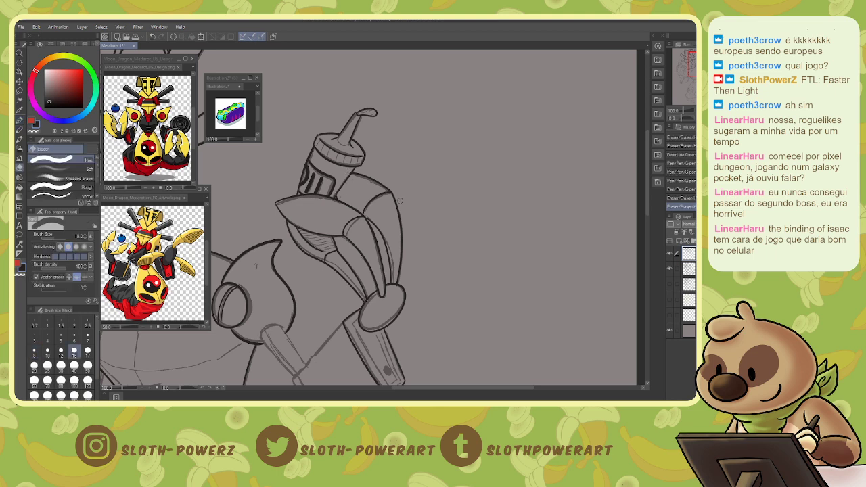
{"action": "left_click_drag", "start_coordinate": [391, 287], "coordinate": [398, 295]}
Ink the long inset slot inside the narrow forearm panel below the oval joint.
{"action": "key", "text": "p"}
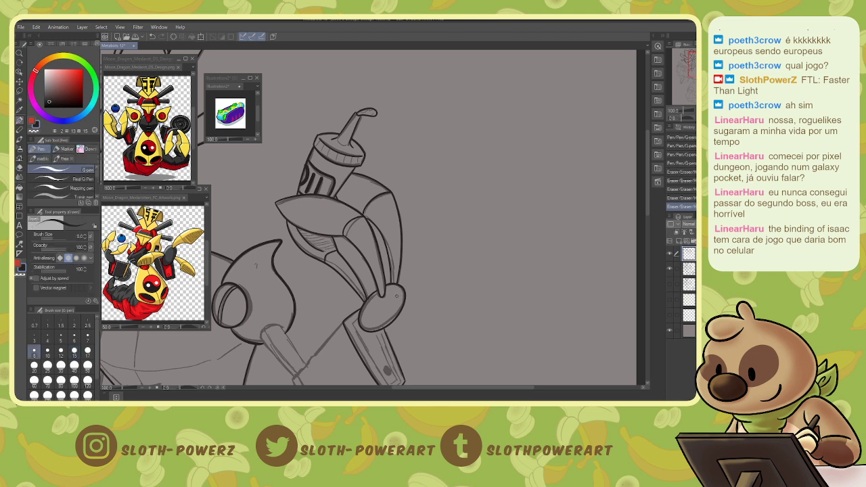
{"action": "left_click", "coordinate": [688, 71]}
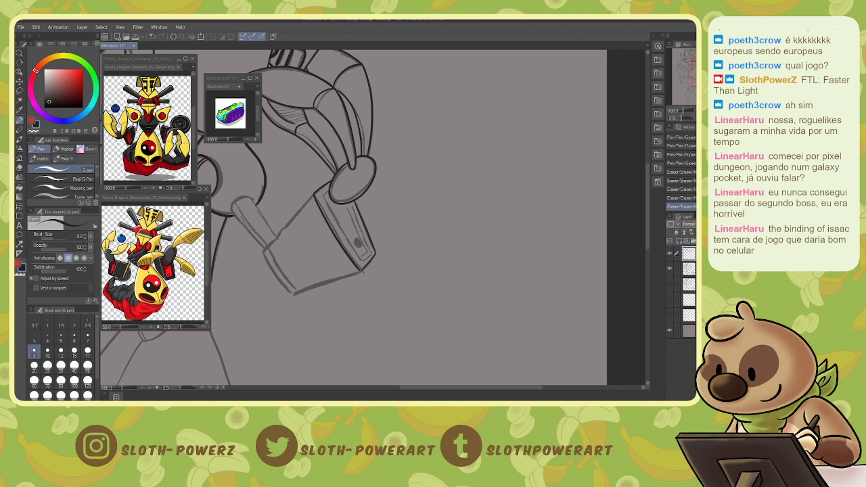
{"action": "mouse_move", "coordinate": [319, 193]}
{"action": "left_mouse_down"}
{"action": "mouse_move", "coordinate": [360, 261]}
{"action": "mouse_move", "coordinate": [367, 256]}
{"action": "left_mouse_up"}
{"action": "key", "text": "ctrl+z"}
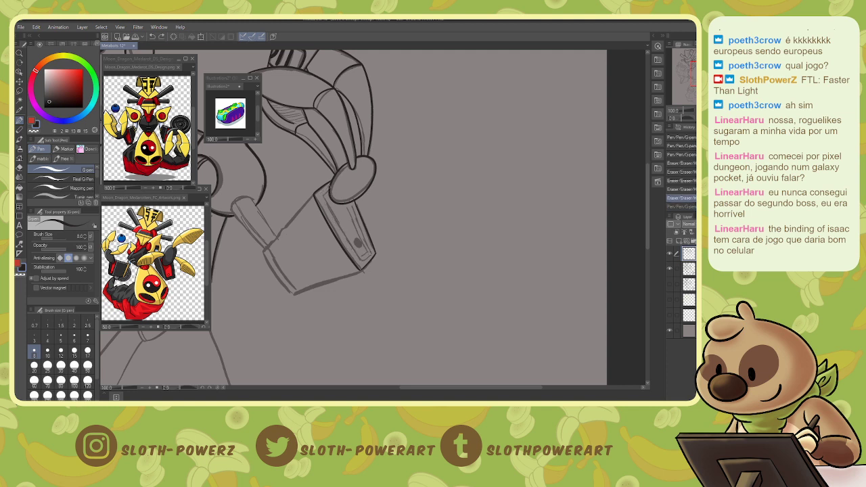
{"action": "mouse_move", "coordinate": [327, 187]}
{"action": "left_mouse_down"}
{"action": "mouse_move", "coordinate": [326, 211]}
{"action": "mouse_move", "coordinate": [343, 239]}
{"action": "mouse_move", "coordinate": [357, 259]}
{"action": "mouse_move", "coordinate": [369, 255]}
{"action": "left_mouse_up"}
{"action": "key", "text": "ctrl+z"}
{"action": "mouse_move", "coordinate": [328, 188]}
{"action": "left_mouse_down"}
{"action": "mouse_move", "coordinate": [326, 215]}
{"action": "mouse_move", "coordinate": [358, 259]}
{"action": "mouse_move", "coordinate": [368, 256]}
{"action": "left_mouse_up"}
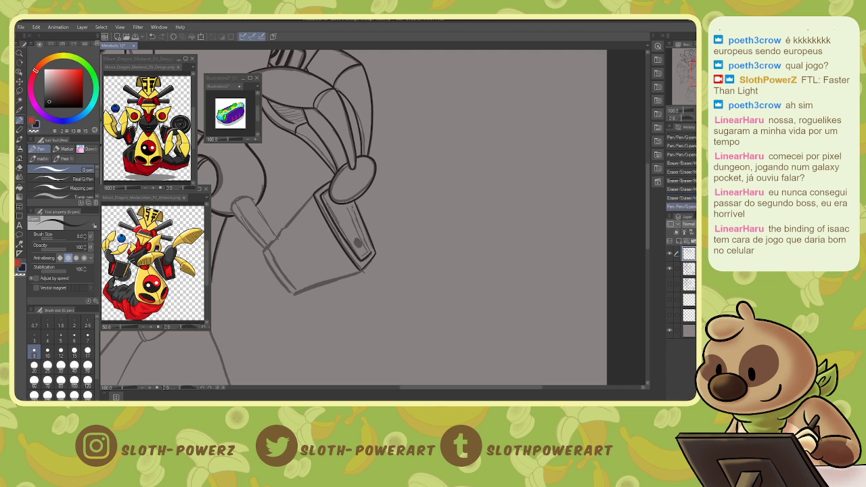
{"action": "left_click_drag", "start_coordinate": [350, 203], "coordinate": [372, 253]}
{"action": "left_click_drag", "start_coordinate": [346, 203], "coordinate": [373, 257]}
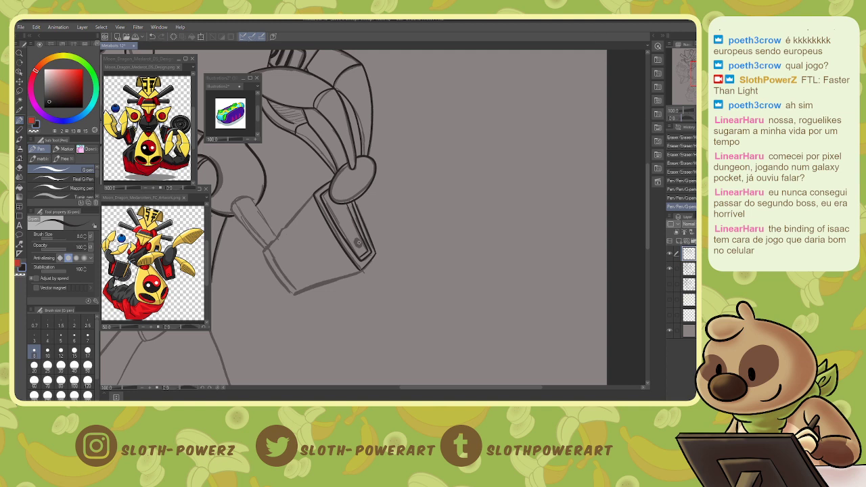
Ink the small rivet circle at the lower end of the forearm panel's slot and pinch its line into shape.
{"action": "left_click_drag", "start_coordinate": [360, 246], "coordinate": [356, 241]}
{"action": "key", "text": "y"}
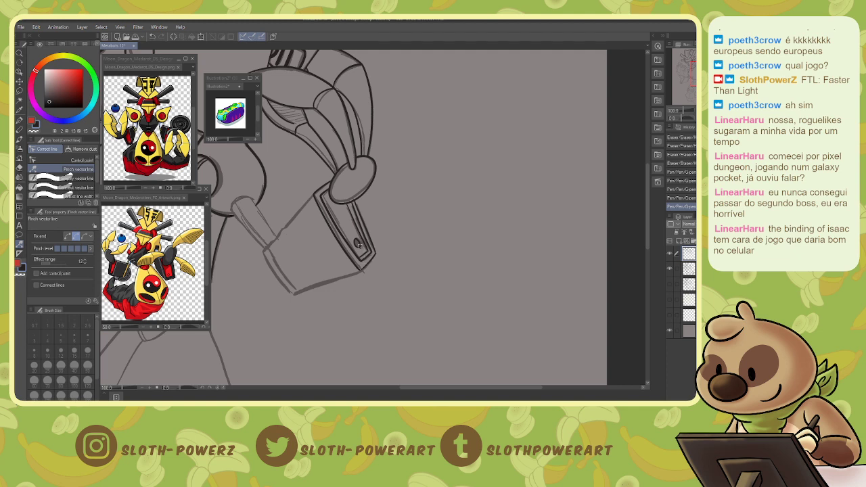
{"action": "left_click_drag", "start_coordinate": [356, 244], "coordinate": [430, 229]}
Ink the outline of the wide forearm block, pinch its lower edge straight, and add the inner line along its end.
{"action": "key", "text": "p"}
{"action": "mouse_move", "coordinate": [387, 177]}
{"action": "left_mouse_down"}
{"action": "mouse_move", "coordinate": [337, 238]}
{"action": "mouse_move", "coordinate": [341, 258]}
{"action": "mouse_move", "coordinate": [368, 278]}
{"action": "mouse_move", "coordinate": [437, 255]}
{"action": "left_mouse_up"}
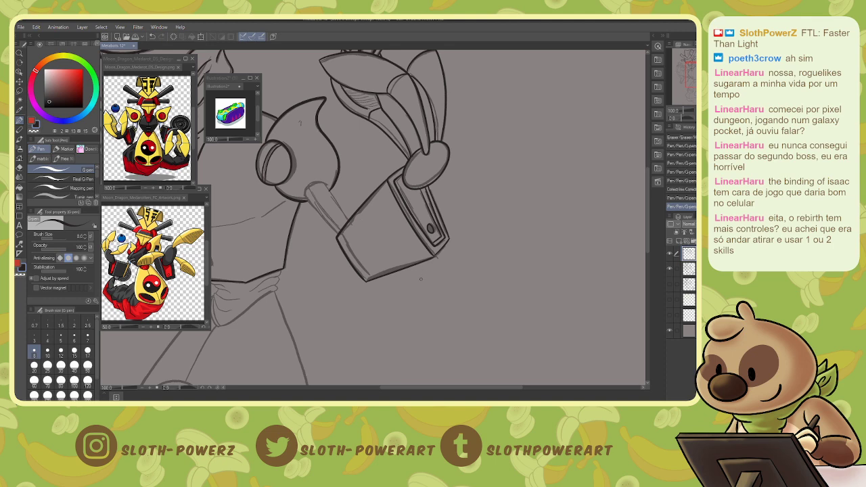
{"action": "key", "text": "y"}
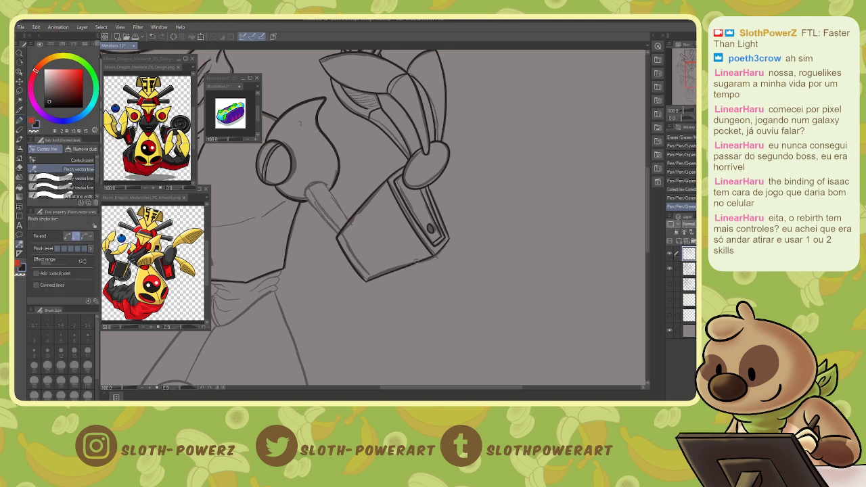
{"action": "left_click_drag", "start_coordinate": [415, 262], "coordinate": [417, 265]}
{"action": "key", "text": "p"}
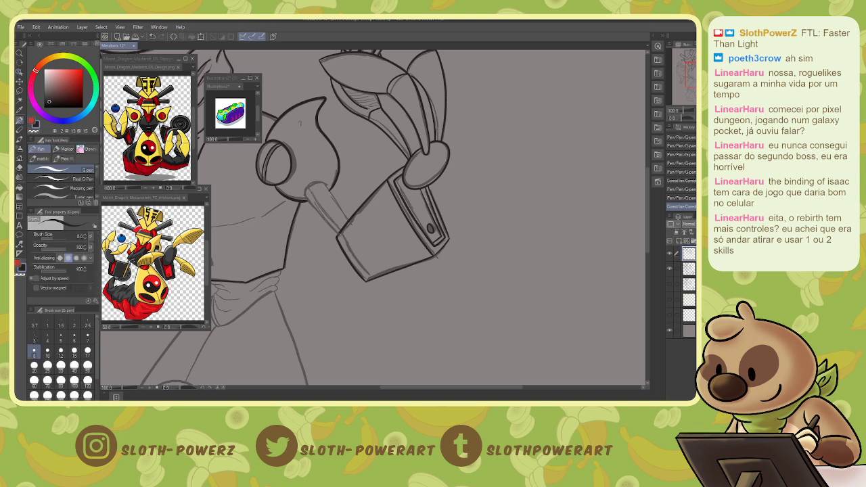
{"action": "left_click_drag", "start_coordinate": [339, 238], "coordinate": [368, 276]}
Doodle small arrow-key and WASD diagrams in the empty area below the forearm with the Real G-Pen.
{"action": "left_click", "coordinate": [64, 178]}
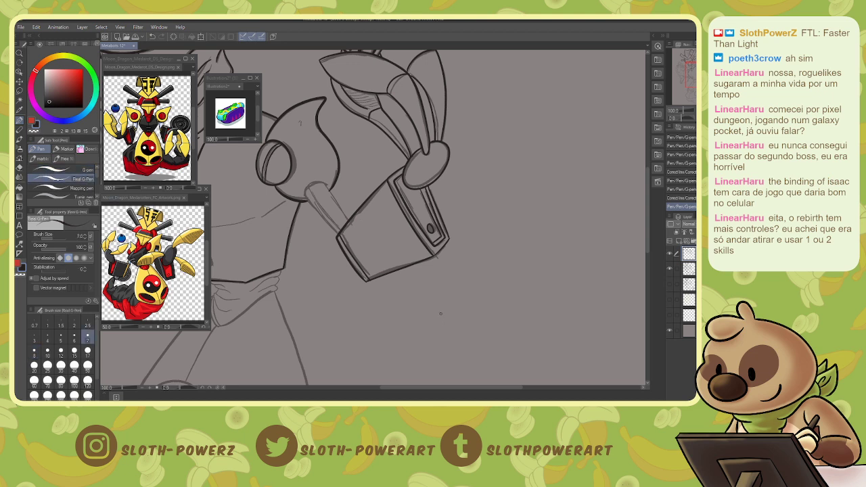
{"action": "mouse_move", "coordinate": [434, 321]}
{"action": "left_mouse_down"}
{"action": "mouse_move", "coordinate": [426, 319]}
{"action": "mouse_move", "coordinate": [444, 320]}
{"action": "left_mouse_up"}
{"action": "left_click_drag", "start_coordinate": [431, 330], "coordinate": [477, 319]}
{"action": "mouse_move", "coordinate": [472, 328]}
{"action": "left_mouse_down"}
{"action": "mouse_move", "coordinate": [467, 334]}
{"action": "mouse_move", "coordinate": [483, 336]}
{"action": "left_mouse_up"}
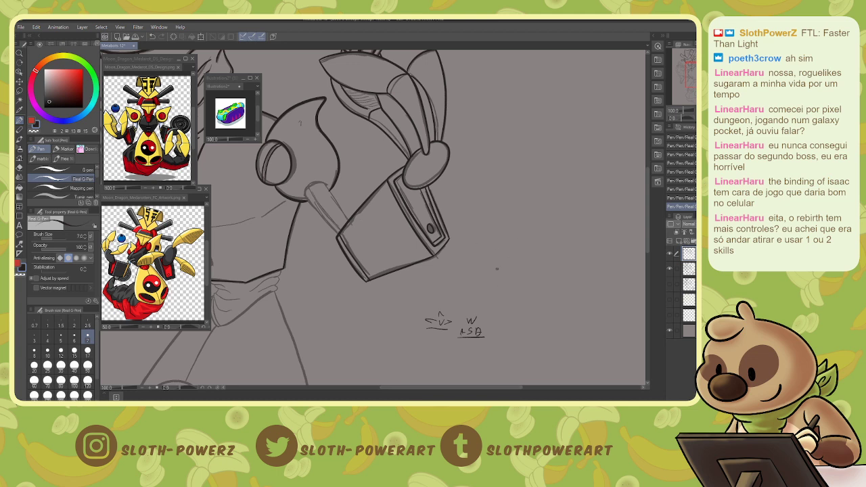
{"action": "mouse_move", "coordinate": [497, 269]}
{"action": "left_mouse_down"}
{"action": "mouse_move", "coordinate": [522, 299]}
{"action": "mouse_move", "coordinate": [498, 314]}
{"action": "left_mouse_up"}
Enlarge the eraser to size 120 and erase the key-layout doodles below the forearm.
{"action": "key", "text": "e"}
{"action": "key", "text": "bracketright"}
{"action": "key", "text": "bracketright"}
{"action": "key", "text": "bracketright"}
{"action": "key", "text": "bracketright"}
{"action": "key", "text": "bracketright"}
{"action": "key", "text": "bracketright"}
{"action": "key", "text": "bracketright"}
{"action": "key", "text": "bracketright"}
{"action": "key", "text": "bracketright"}
{"action": "key", "text": "bracketright"}
{"action": "key", "text": "bracketright"}
{"action": "mouse_move", "coordinate": [513, 284]}
{"action": "left_mouse_down"}
{"action": "mouse_move", "coordinate": [479, 330]}
{"action": "mouse_move", "coordinate": [445, 317]}
{"action": "mouse_move", "coordinate": [507, 272]}
{"action": "left_mouse_up"}
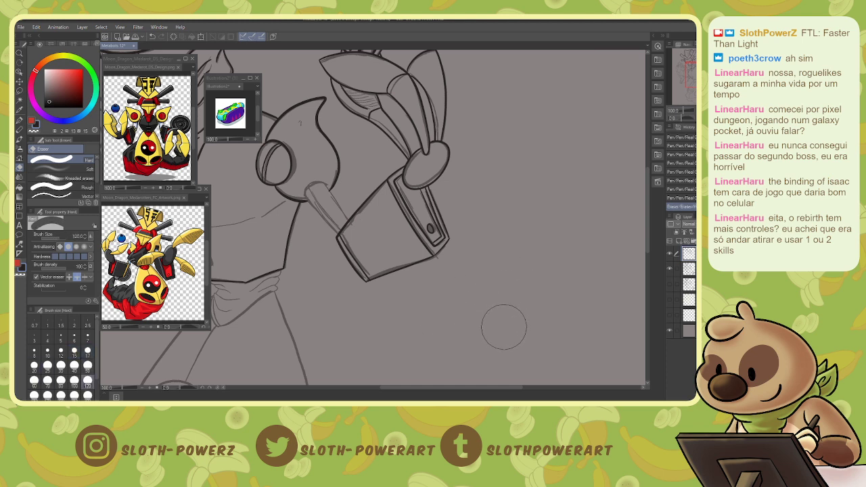
Ink the upper-arm rod connecting the round shoulder to the forearm block with the G-pen, redrawing its rounded top.
{"action": "key", "text": "p"}
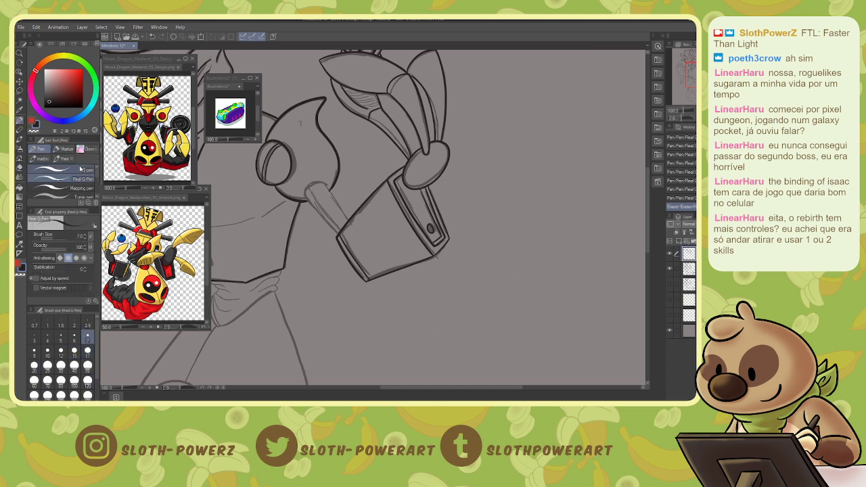
{"action": "mouse_move", "coordinate": [492, 105]}
{"action": "left_mouse_down"}
{"action": "mouse_move", "coordinate": [551, 128]}
{"action": "mouse_move", "coordinate": [556, 120]}
{"action": "left_mouse_up"}
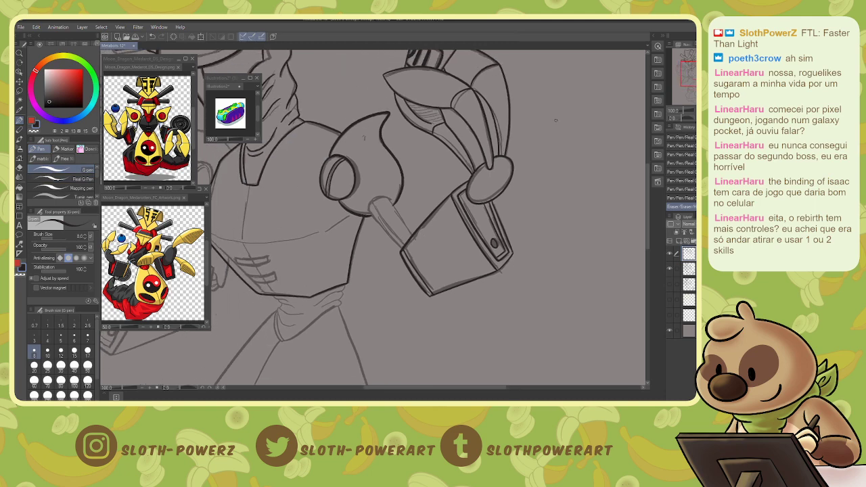
{"action": "left_click_drag", "start_coordinate": [368, 211], "coordinate": [395, 242]}
{"action": "mouse_move", "coordinate": [369, 211]}
{"action": "left_mouse_down"}
{"action": "mouse_move", "coordinate": [377, 198]}
{"action": "mouse_move", "coordinate": [393, 201]}
{"action": "mouse_move", "coordinate": [410, 234]}
{"action": "left_mouse_up"}
{"action": "left_click_drag", "start_coordinate": [369, 201], "coordinate": [399, 242]}
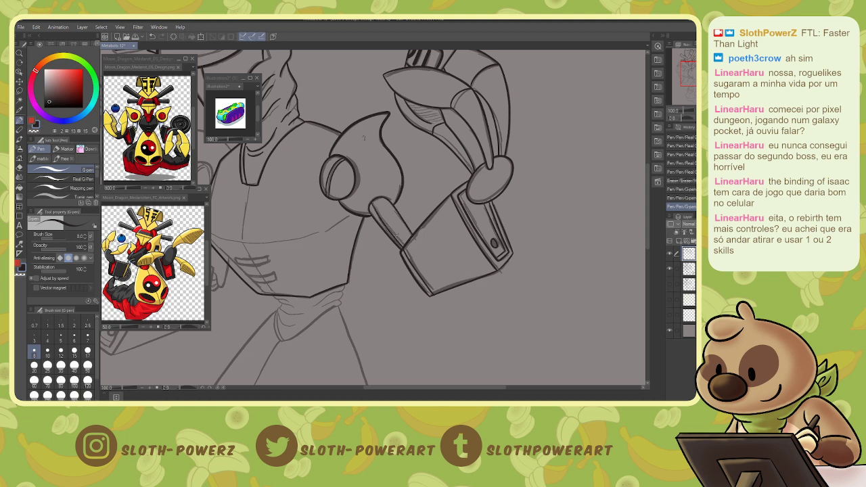
{"action": "key", "text": "ctrl+z"}
{"action": "mouse_move", "coordinate": [370, 201]}
{"action": "left_mouse_down"}
{"action": "mouse_move", "coordinate": [403, 246]}
{"action": "mouse_move", "coordinate": [371, 209]}
{"action": "mouse_move", "coordinate": [425, 193]}
{"action": "mouse_move", "coordinate": [467, 161]}
{"action": "mouse_move", "coordinate": [509, 214]}
{"action": "left_mouse_up"}
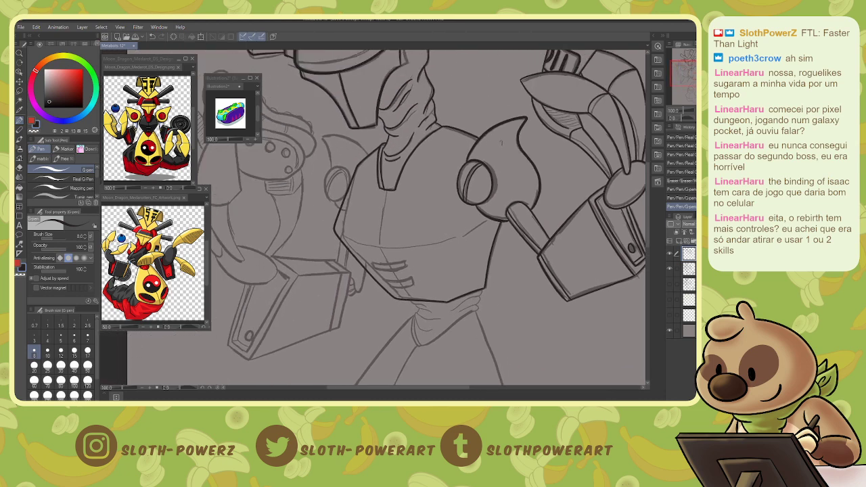
Ink the curved seam across the lower chest and the two slots on the abdomen over the sketch.
{"action": "mouse_move", "coordinate": [335, 231]}
{"action": "left_mouse_down"}
{"action": "mouse_move", "coordinate": [372, 247]}
{"action": "mouse_move", "coordinate": [416, 250]}
{"action": "mouse_move", "coordinate": [469, 234]}
{"action": "left_mouse_up"}
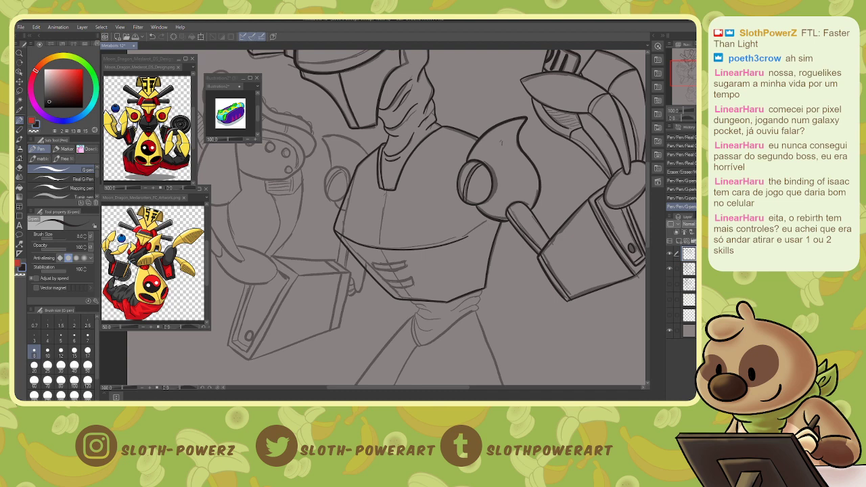
{"action": "left_click_drag", "start_coordinate": [368, 262], "coordinate": [406, 266]}
{"action": "left_click_drag", "start_coordinate": [383, 278], "coordinate": [410, 280]}
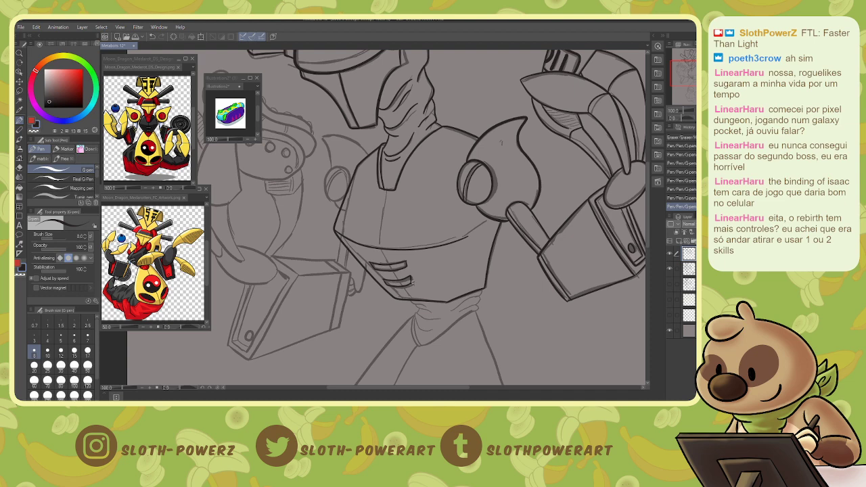
Reduce the eraser to size 40 and clean up the ends of the abdomen slot lines.
{"action": "key", "text": "e"}
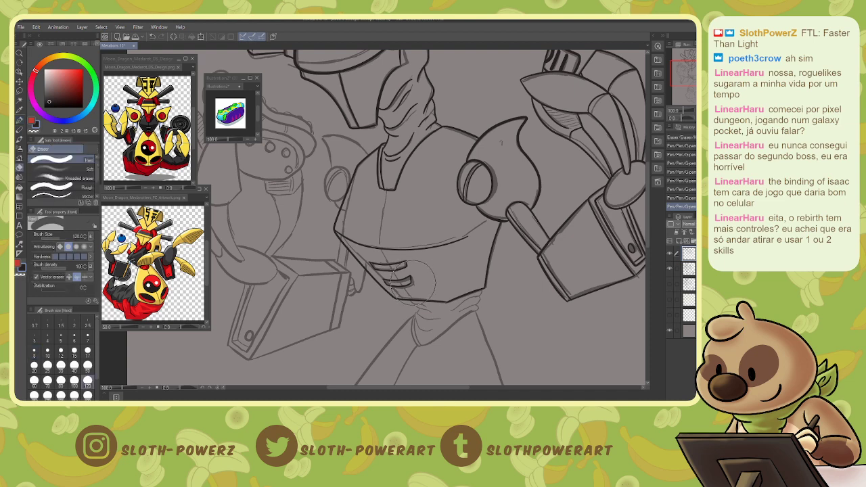
{"action": "mouse_move", "coordinate": [410, 281]}
{"action": "left_mouse_down"}
{"action": "mouse_move", "coordinate": [382, 279]}
{"action": "mouse_move", "coordinate": [411, 284]}
{"action": "left_mouse_up"}
{"action": "key", "text": "p"}
{"action": "key", "text": "ctrl+z"}
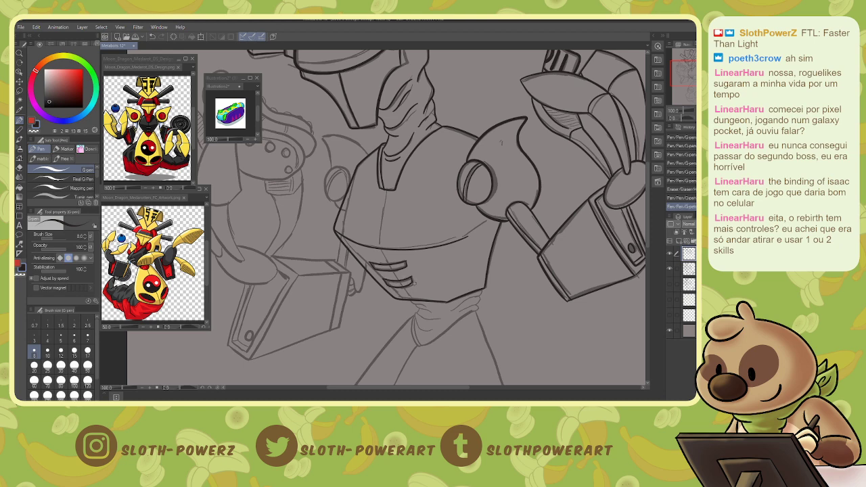
{"action": "key", "text": "e"}
{"action": "left_click_drag", "start_coordinate": [418, 272], "coordinate": [421, 278]}
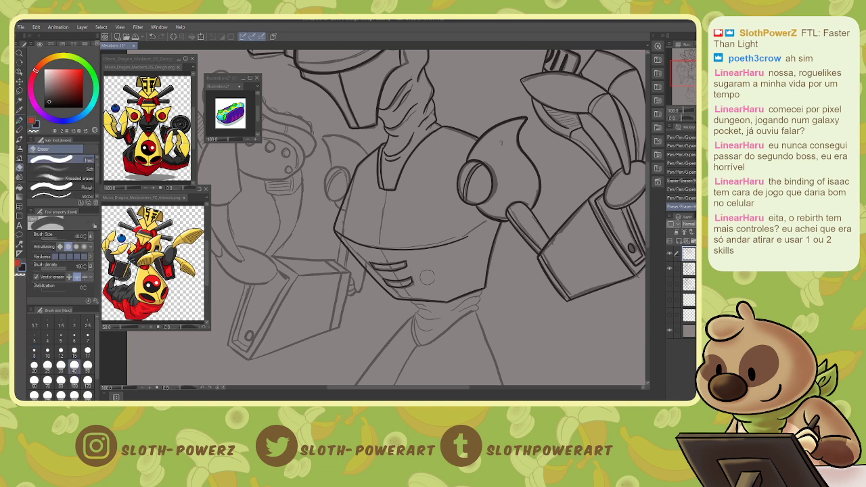
{"action": "key", "text": "p"}
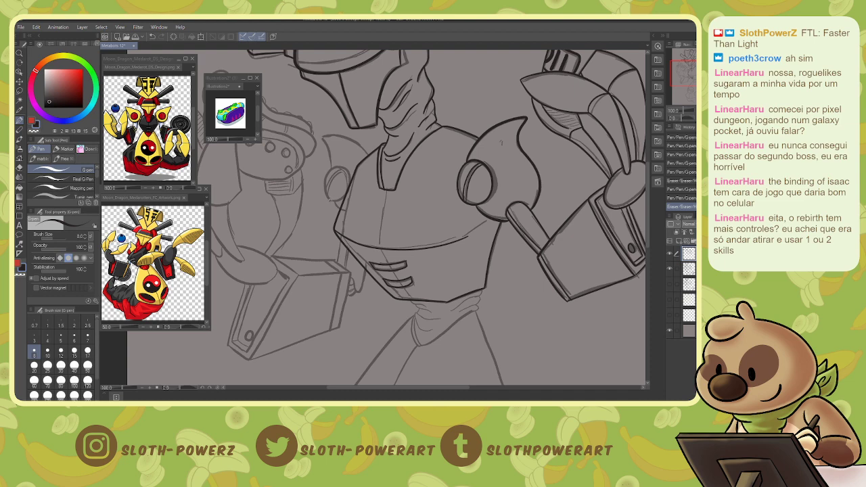
Ink the far shoulder's ball joint and spiked guard, and the vertical centre seam down the torso.
{"action": "mouse_move", "coordinate": [331, 200]}
{"action": "left_mouse_down"}
{"action": "mouse_move", "coordinate": [323, 175]}
{"action": "mouse_move", "coordinate": [342, 165]}
{"action": "mouse_move", "coordinate": [349, 181]}
{"action": "mouse_move", "coordinate": [337, 212]}
{"action": "left_mouse_up"}
{"action": "mouse_move", "coordinate": [330, 169]}
{"action": "left_mouse_down"}
{"action": "mouse_move", "coordinate": [322, 134]}
{"action": "mouse_move", "coordinate": [346, 135]}
{"action": "mouse_move", "coordinate": [369, 156]}
{"action": "left_mouse_up"}
{"action": "mouse_move", "coordinate": [387, 190]}
{"action": "left_mouse_down"}
{"action": "mouse_move", "coordinate": [374, 247]}
{"action": "mouse_move", "coordinate": [405, 295]}
{"action": "left_mouse_up"}
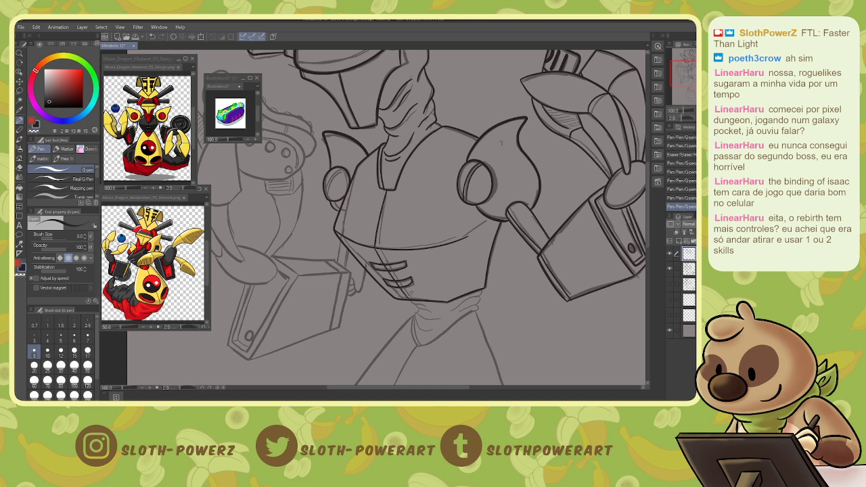
Shrink the eraser and remove the parts of the torso's centre seam that cross the abdomen slots.
{"action": "key", "text": "e"}
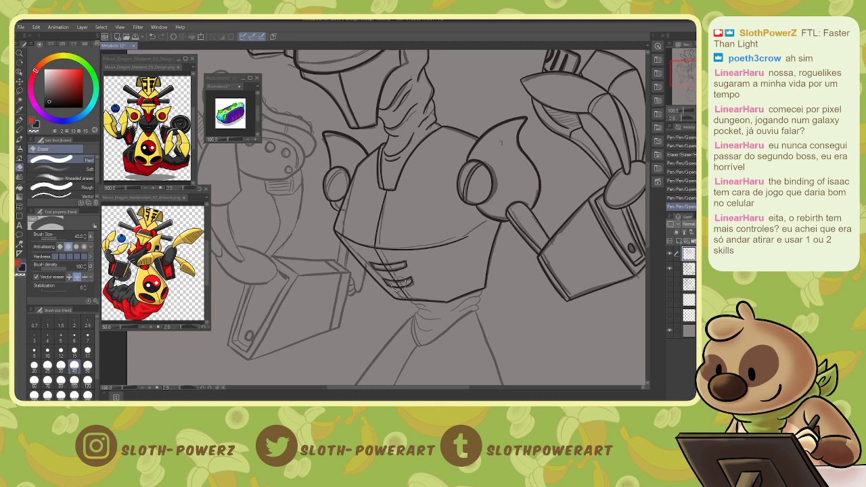
{"action": "key", "text": "bracketleft"}
{"action": "key", "text": "bracketleft"}
{"action": "key", "text": "bracketleft"}
{"action": "key", "text": "bracketleft"}
{"action": "key", "text": "bracketleft"}
{"action": "key", "text": "bracketleft"}
{"action": "left_click_drag", "start_coordinate": [395, 280], "coordinate": [390, 268]}
{"action": "key", "text": "bracketleft"}
{"action": "key", "text": "bracketleft"}
{"action": "key", "text": "p"}
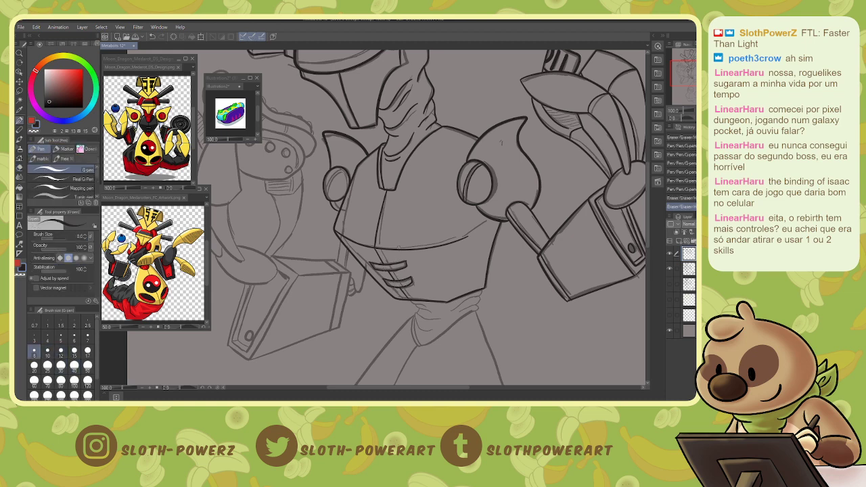
Ink the folds and the pointed lower edge of the cloth at the waist.
{"action": "scroll", "coordinate": [388, 217], "scroll_direction": "down", "scroll_amount": 3}
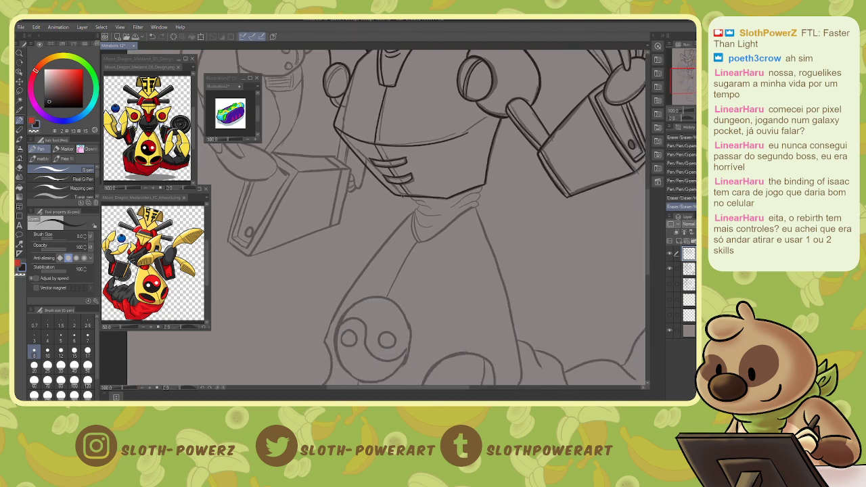
{"action": "mouse_move", "coordinate": [401, 197]}
{"action": "left_mouse_down"}
{"action": "mouse_move", "coordinate": [433, 218]}
{"action": "mouse_move", "coordinate": [420, 226]}
{"action": "mouse_move", "coordinate": [444, 220]}
{"action": "left_mouse_up"}
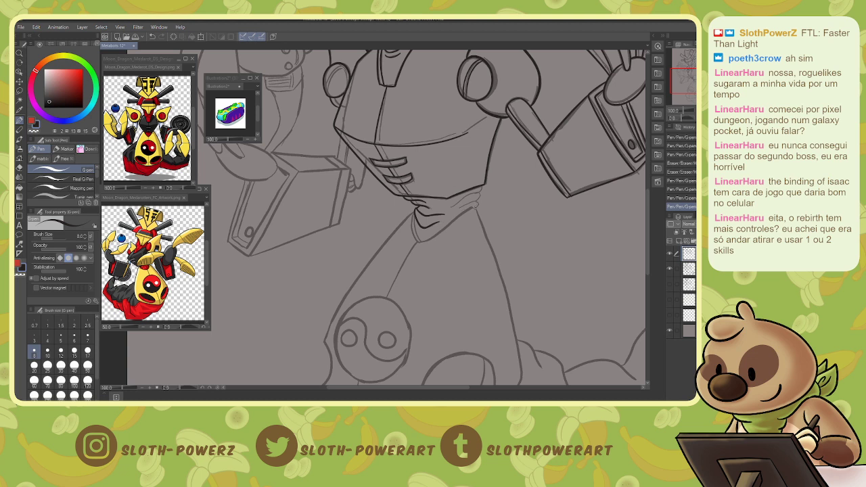
{"action": "mouse_move", "coordinate": [475, 209]}
{"action": "left_mouse_down"}
{"action": "mouse_move", "coordinate": [418, 242]}
{"action": "mouse_move", "coordinate": [412, 217]}
{"action": "mouse_move", "coordinate": [417, 234]}
{"action": "mouse_move", "coordinate": [415, 225]}
{"action": "left_mouse_up"}
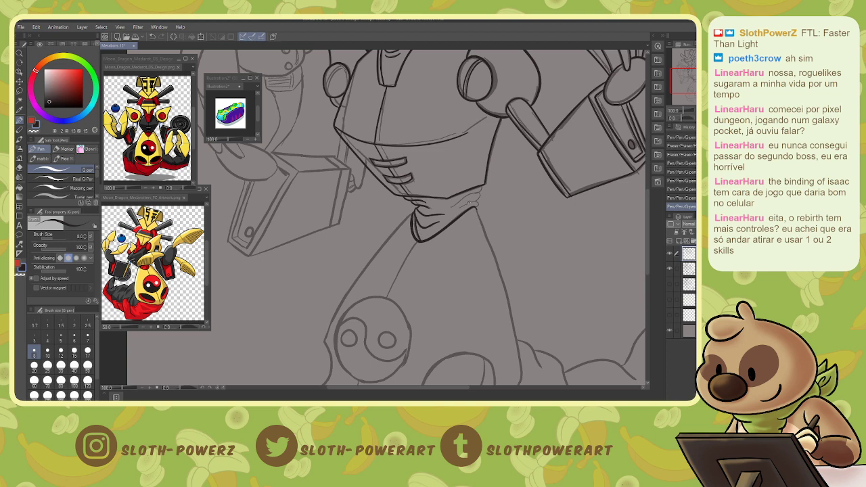
{"action": "mouse_move", "coordinate": [471, 197]}
{"action": "left_mouse_down"}
{"action": "mouse_move", "coordinate": [454, 206]}
{"action": "mouse_move", "coordinate": [468, 199]}
{"action": "mouse_move", "coordinate": [477, 201]}
{"action": "mouse_move", "coordinate": [464, 207]}
{"action": "mouse_move", "coordinate": [477, 208]}
{"action": "left_mouse_up"}
Ink the outline of the bell-shaped lower body below the waist and erase the overshooting line at its lower corner.
{"action": "left_click_drag", "start_coordinate": [687, 77], "coordinate": [686, 88]}
{"action": "mouse_move", "coordinate": [425, 126]}
{"action": "left_mouse_down"}
{"action": "mouse_move", "coordinate": [335, 242]}
{"action": "mouse_move", "coordinate": [336, 296]}
{"action": "mouse_move", "coordinate": [314, 311]}
{"action": "mouse_move", "coordinate": [312, 329]}
{"action": "mouse_move", "coordinate": [325, 351]}
{"action": "mouse_move", "coordinate": [362, 379]}
{"action": "mouse_move", "coordinate": [445, 365]}
{"action": "mouse_move", "coordinate": [503, 336]}
{"action": "mouse_move", "coordinate": [538, 294]}
{"action": "left_mouse_up"}
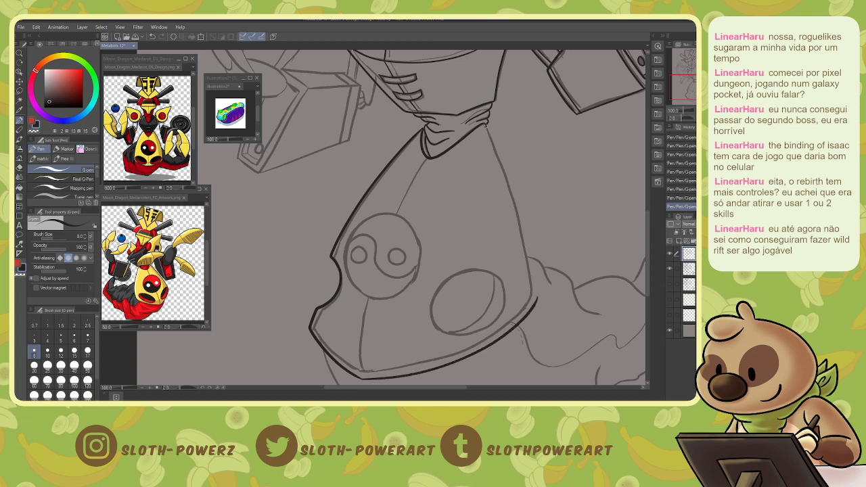
{"action": "mouse_move", "coordinate": [485, 126]}
{"action": "left_mouse_down"}
{"action": "mouse_move", "coordinate": [518, 219]}
{"action": "mouse_move", "coordinate": [533, 308]}
{"action": "left_mouse_up"}
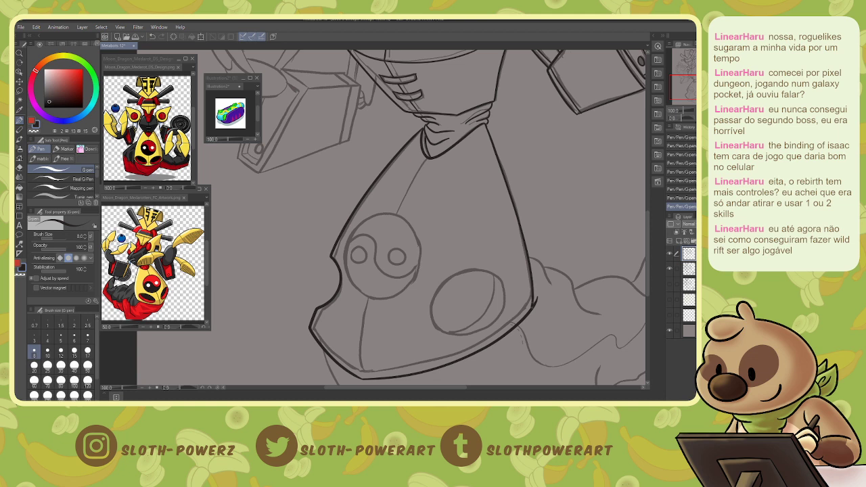
{"action": "key", "text": "e"}
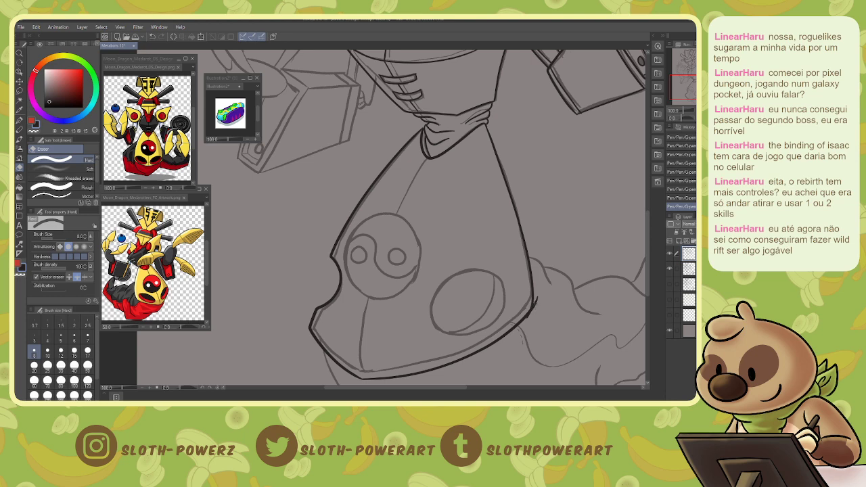
{"action": "left_click_drag", "start_coordinate": [538, 299], "coordinate": [526, 317]}
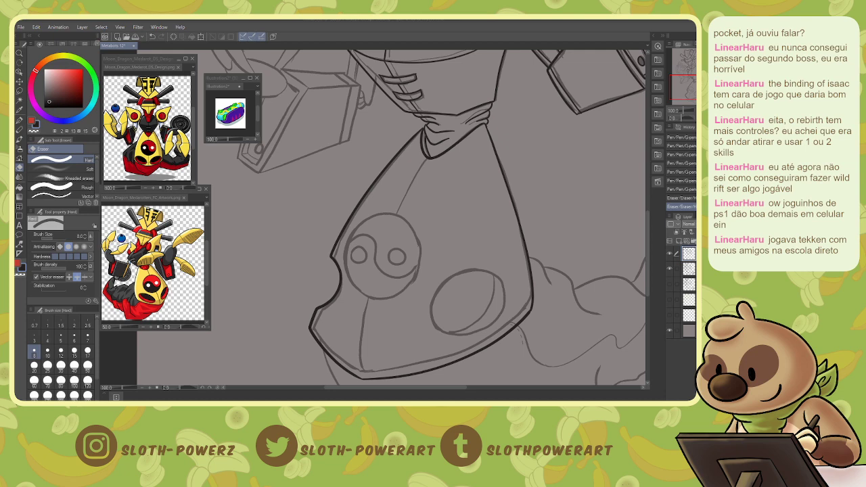
Ink the plain tilted oval on the lower body, correct its line, and add the inner curve along its edge.
{"action": "left_click", "coordinate": [694, 93]}
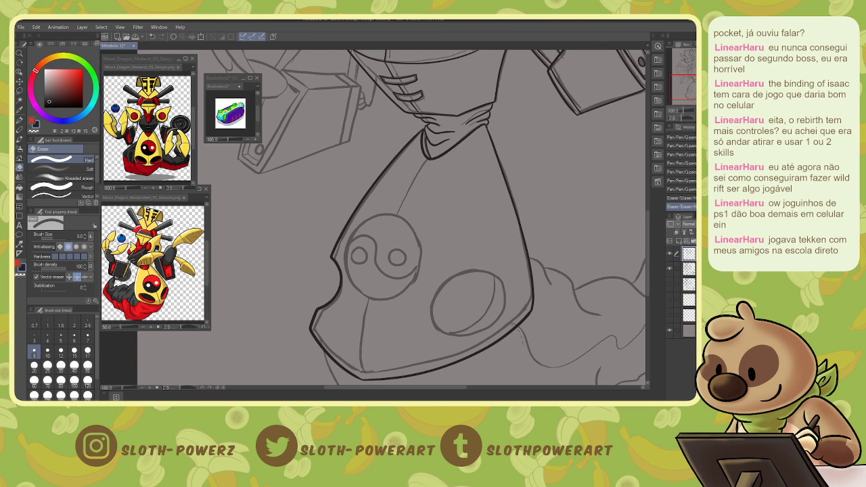
{"action": "left_click_drag", "start_coordinate": [689, 95], "coordinate": [694, 100]}
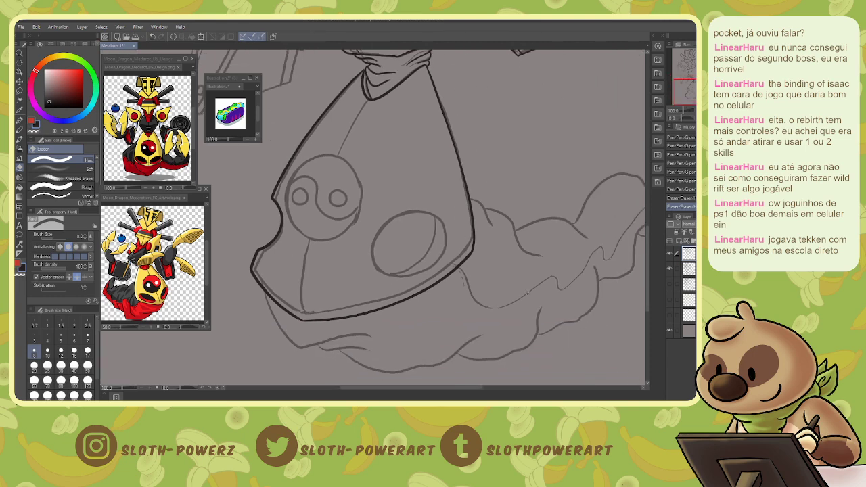
{"action": "key", "text": "p"}
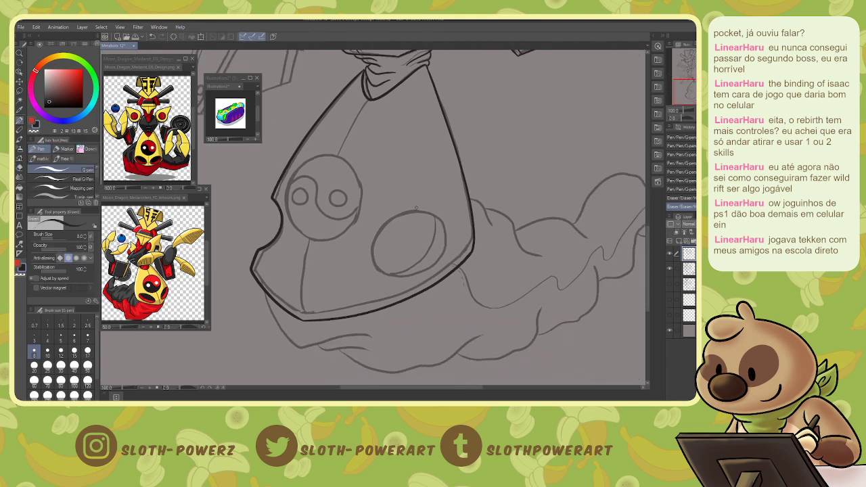
{"action": "mouse_move", "coordinate": [417, 206]}
{"action": "left_mouse_down"}
{"action": "mouse_move", "coordinate": [393, 215]}
{"action": "mouse_move", "coordinate": [371, 254]}
{"action": "mouse_move", "coordinate": [385, 279]}
{"action": "mouse_move", "coordinate": [417, 280]}
{"action": "mouse_move", "coordinate": [444, 261]}
{"action": "mouse_move", "coordinate": [446, 228]}
{"action": "mouse_move", "coordinate": [429, 211]}
{"action": "mouse_move", "coordinate": [405, 208]}
{"action": "mouse_move", "coordinate": [437, 214]}
{"action": "left_mouse_up"}
{"action": "key", "text": "y"}
{"action": "key", "text": "p"}
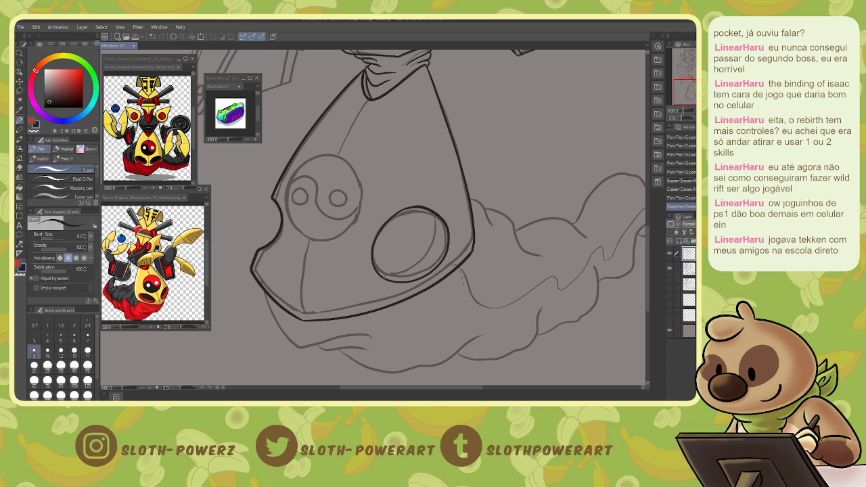
{"action": "mouse_move", "coordinate": [381, 278]}
{"action": "left_mouse_down"}
{"action": "mouse_move", "coordinate": [418, 270]}
{"action": "mouse_move", "coordinate": [436, 249]}
{"action": "mouse_move", "coordinate": [433, 213]}
{"action": "left_mouse_up"}
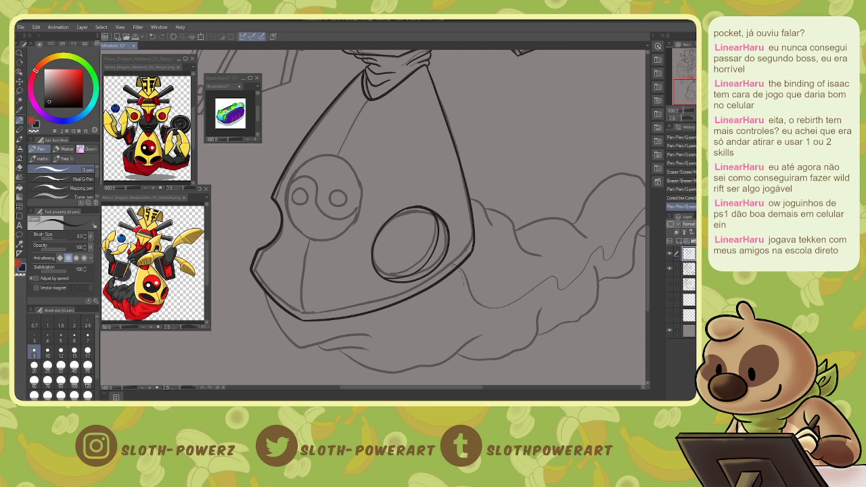
Draw an outline-only ellipse around the yin-yang circle on the line-art layer with the Ellipse tool.
{"action": "key", "text": "u"}
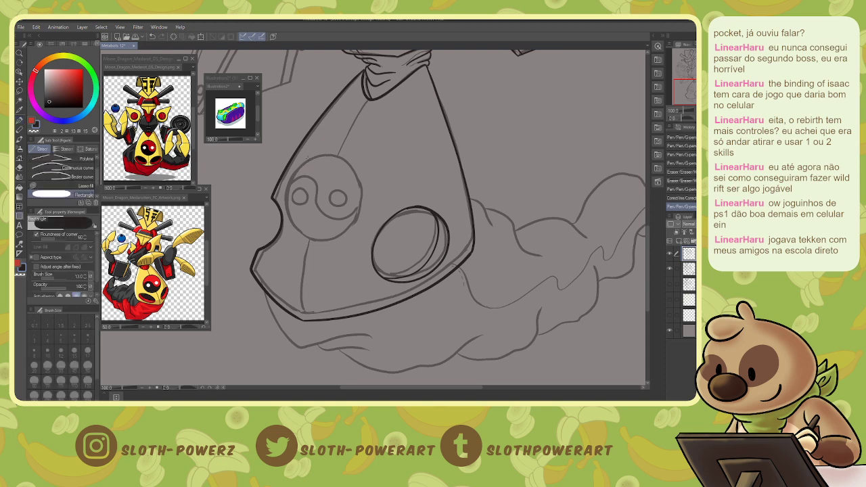
{"action": "left_click_drag", "start_coordinate": [97, 177], "coordinate": [97, 191]}
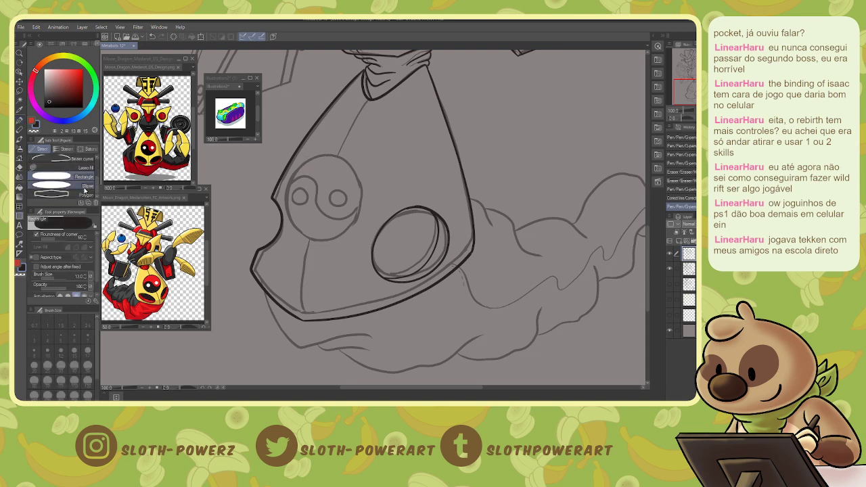
{"action": "left_click", "coordinate": [75, 185]}
{"action": "left_click", "coordinate": [690, 269]}
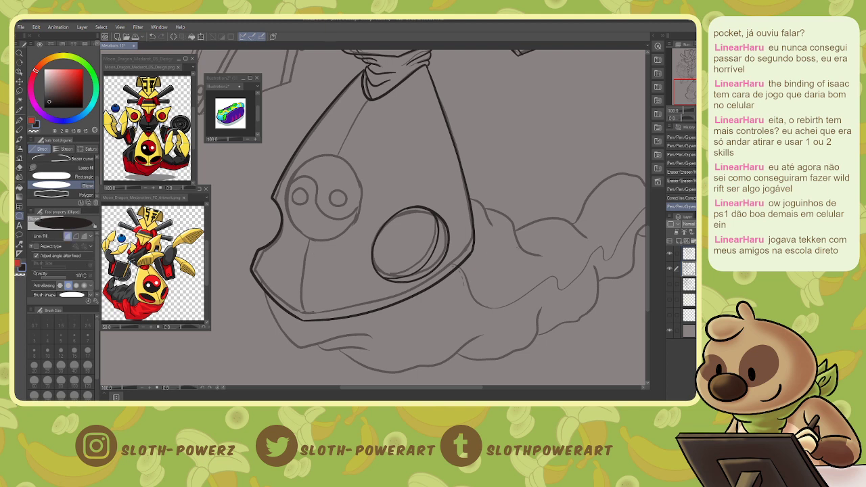
{"action": "left_click", "coordinate": [76, 237]}
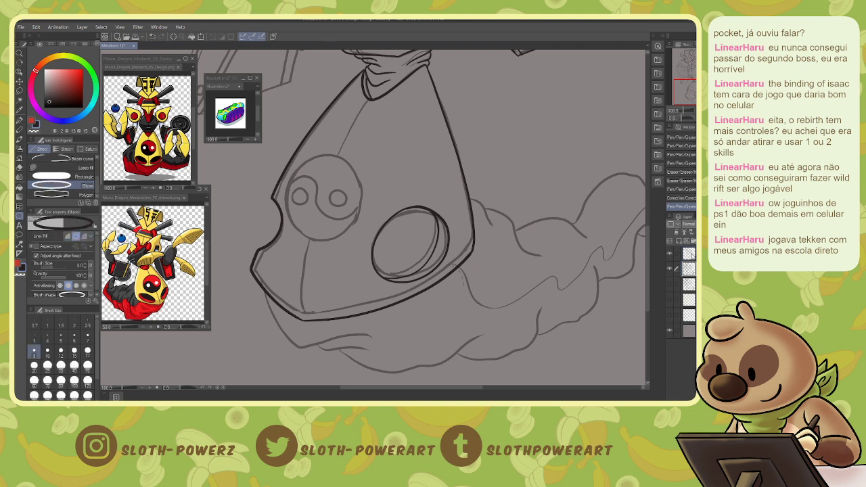
{"action": "left_click", "coordinate": [690, 254]}
{"action": "left_click_drag", "start_coordinate": [288, 159], "coordinate": [366, 245]}
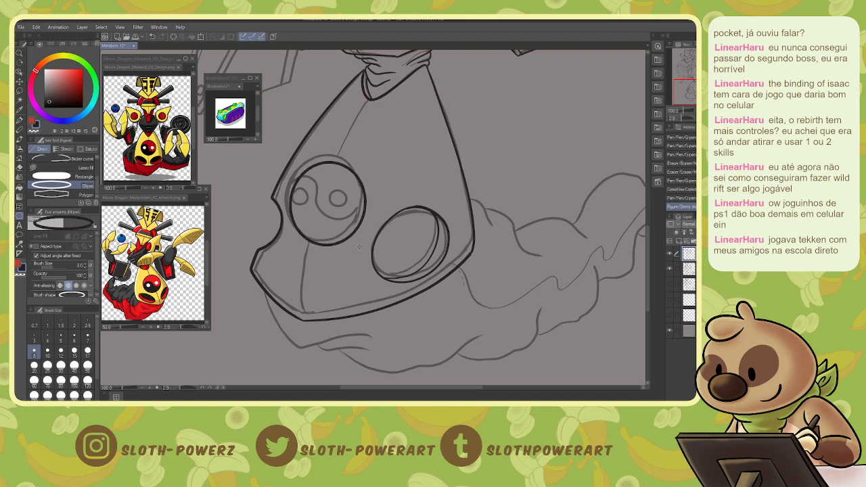
Move the new ellipse onto the sketched yin-yang circle and rotate it slightly clockwise to match.
{"action": "key", "text": "o"}
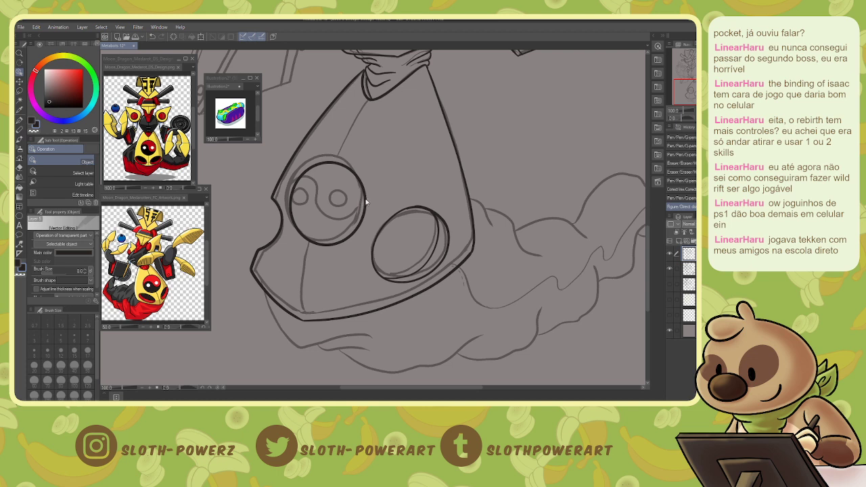
{"action": "left_click", "coordinate": [366, 202]}
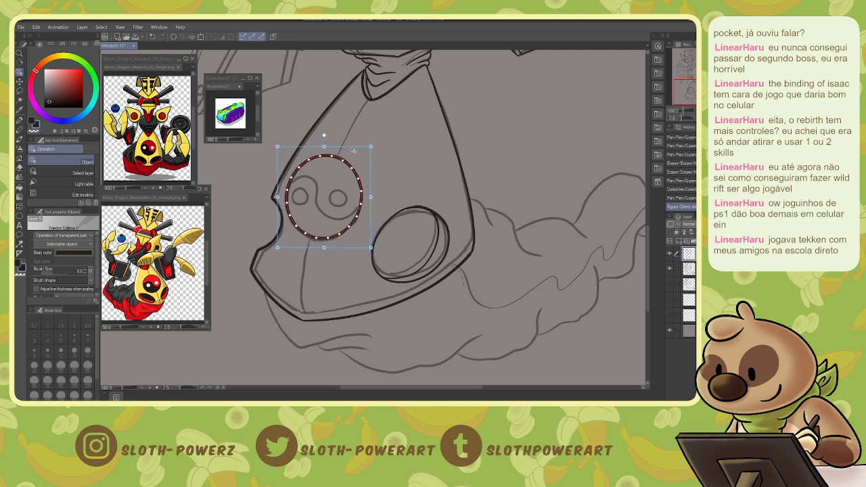
{"action": "left_click_drag", "start_coordinate": [375, 141], "coordinate": [377, 145]}
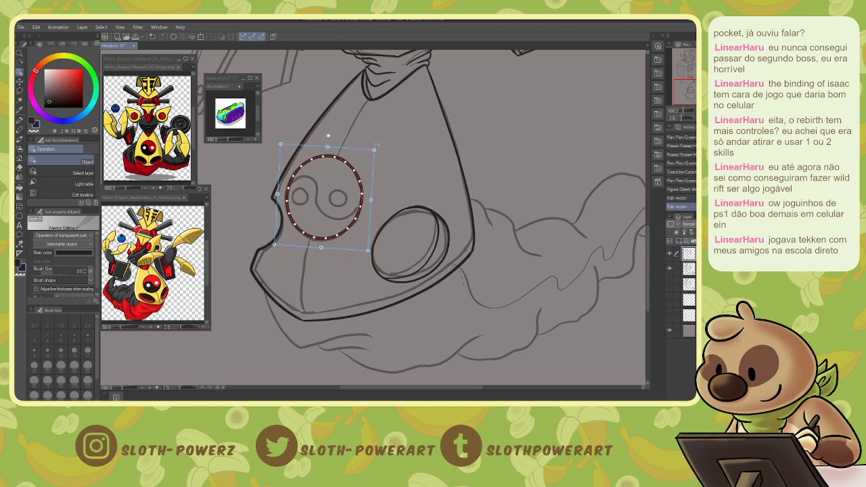
Auto-select the lower body's interior, ink its centre seam above and below the yin-yang circle, and clear the selection.
{"action": "key", "text": "p"}
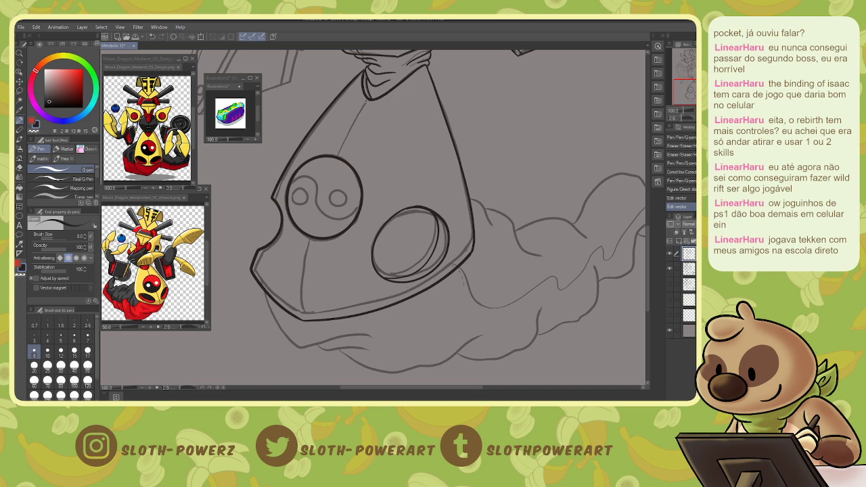
{"action": "key", "text": "w"}
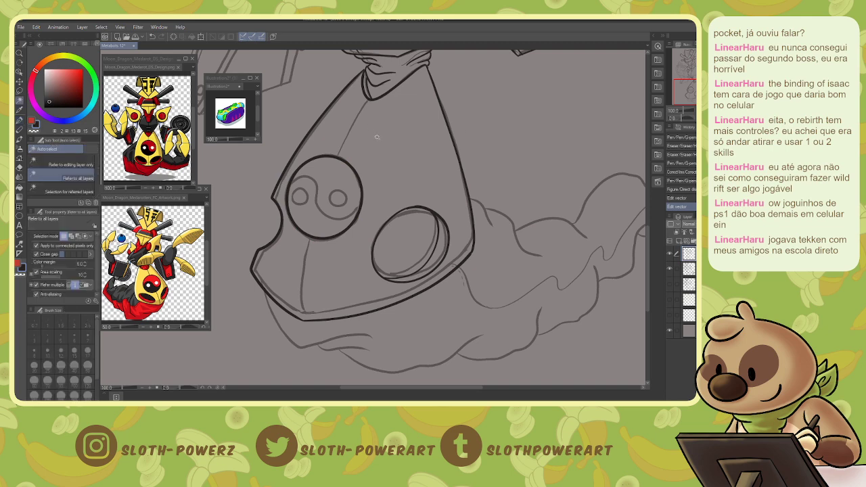
{"action": "left_click", "coordinate": [376, 136]}
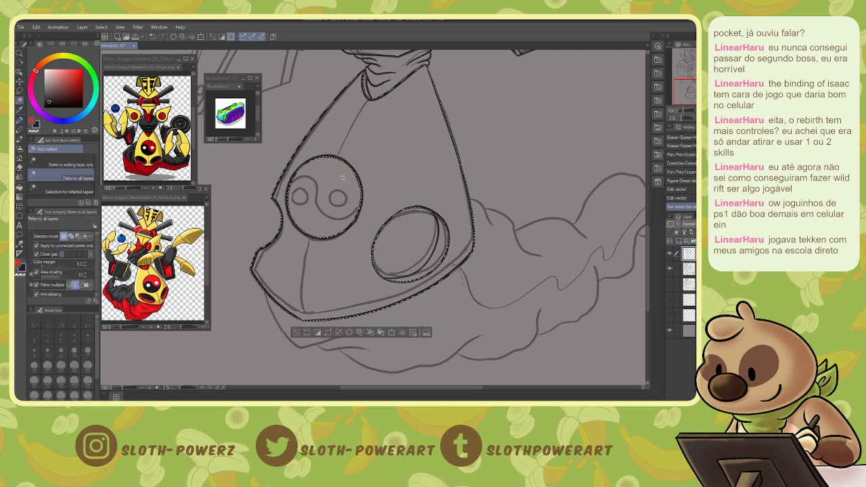
{"action": "key", "text": "p"}
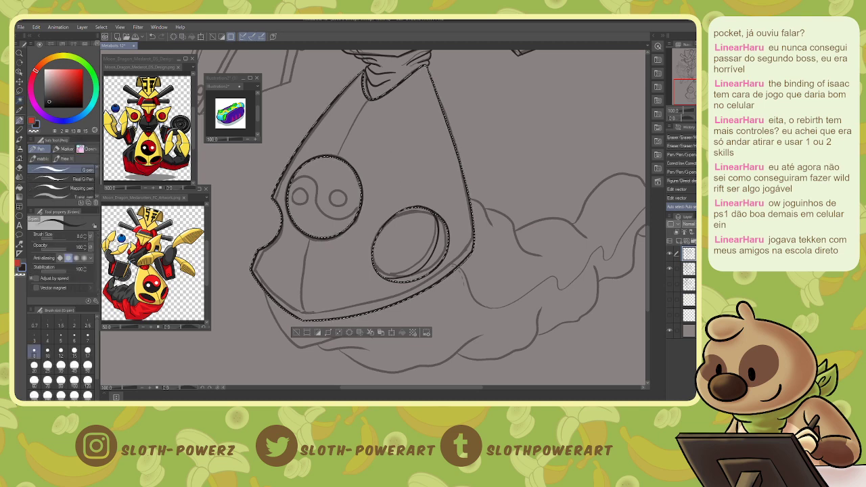
{"action": "left_click_drag", "start_coordinate": [367, 101], "coordinate": [337, 156]}
{"action": "left_click_drag", "start_coordinate": [308, 235], "coordinate": [297, 314]}
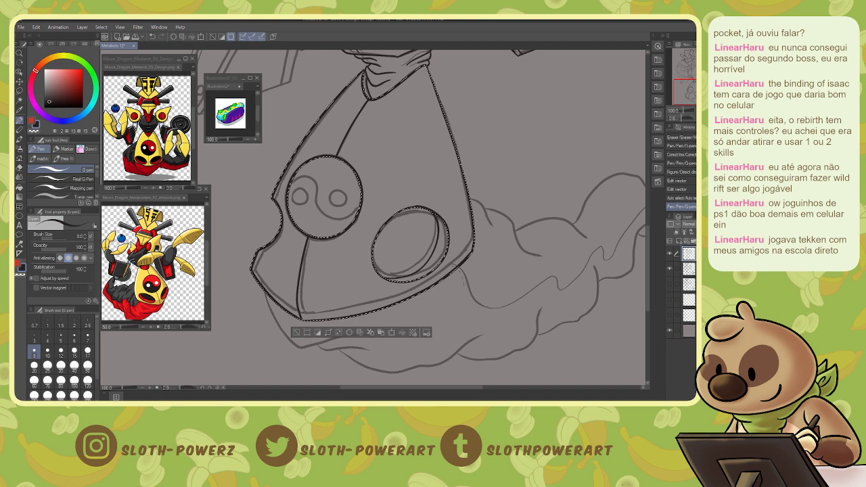
{"action": "key", "text": "ctrl+d"}
{"action": "left_click_drag", "start_coordinate": [614, 162], "coordinate": [639, 231]}
{"action": "left_click_drag", "start_coordinate": [694, 90], "coordinate": [689, 76]}
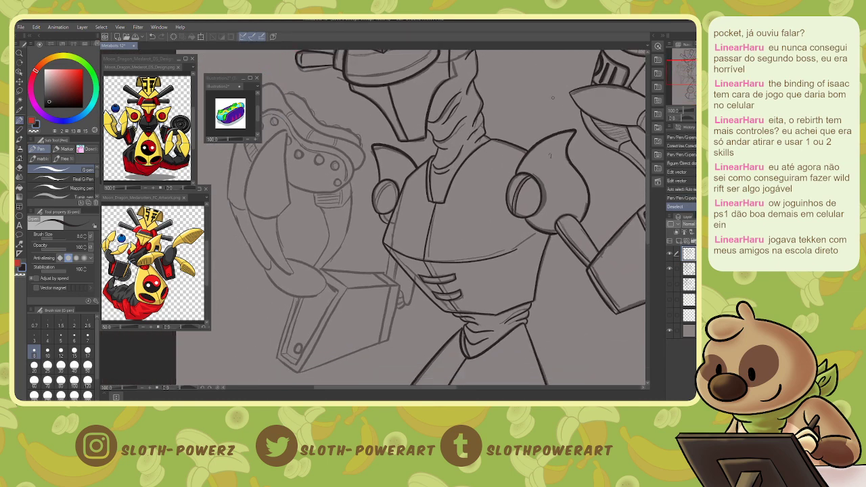
Ink the inner curve at the small shoulder ball and the oval joint at the top of the lowered forearm.
{"action": "left_click_drag", "start_coordinate": [375, 214], "coordinate": [390, 182]}
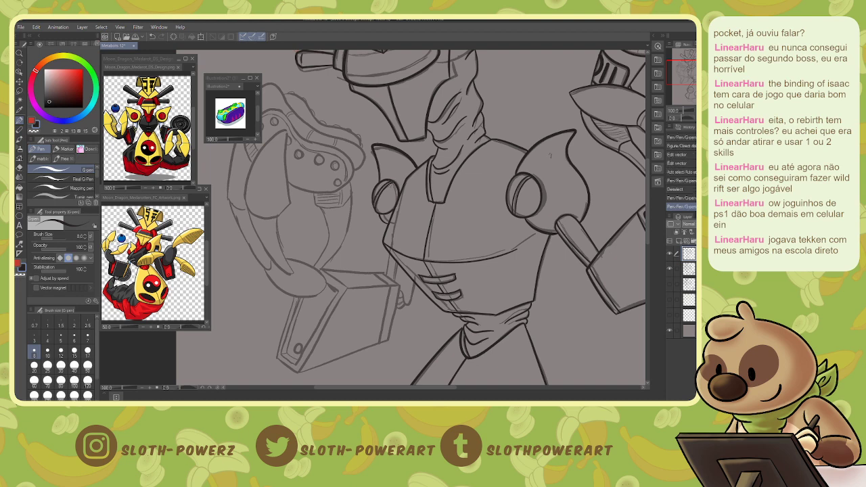
{"action": "left_click_drag", "start_coordinate": [549, 155], "coordinate": [545, 85]}
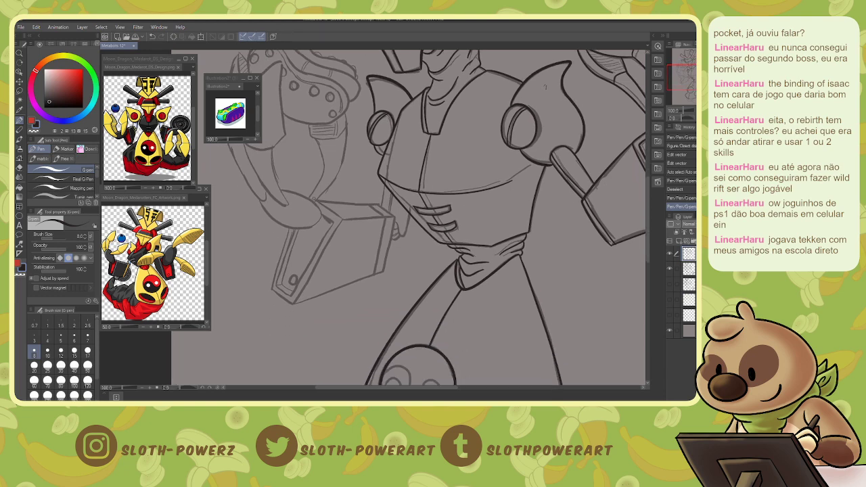
{"action": "mouse_move", "coordinate": [284, 191]}
{"action": "left_mouse_down"}
{"action": "mouse_move", "coordinate": [314, 203]}
{"action": "mouse_move", "coordinate": [322, 218]}
{"action": "mouse_move", "coordinate": [304, 228]}
{"action": "mouse_move", "coordinate": [274, 222]}
{"action": "mouse_move", "coordinate": [260, 201]}
{"action": "left_mouse_up"}
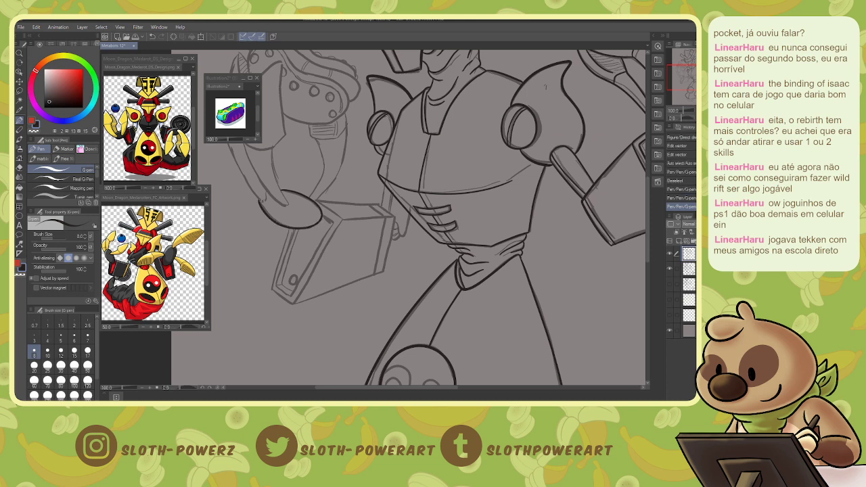
Ink the forearm's narrow front panel with its inner border lines, adjusting those lines with Pinch vector line.
{"action": "mouse_move", "coordinate": [285, 227]}
{"action": "left_mouse_down"}
{"action": "mouse_move", "coordinate": [271, 289]}
{"action": "mouse_move", "coordinate": [289, 304]}
{"action": "mouse_move", "coordinate": [338, 217]}
{"action": "mouse_move", "coordinate": [316, 199]}
{"action": "mouse_move", "coordinate": [330, 220]}
{"action": "mouse_move", "coordinate": [282, 298]}
{"action": "left_mouse_up"}
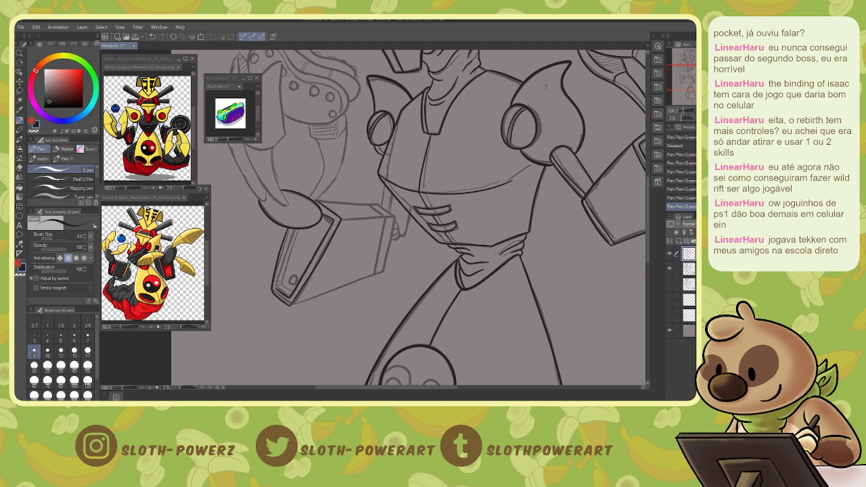
{"action": "left_click_drag", "start_coordinate": [282, 266], "coordinate": [275, 286]}
{"action": "left_click_drag", "start_coordinate": [298, 227], "coordinate": [294, 234]}
{"action": "key", "text": "y"}
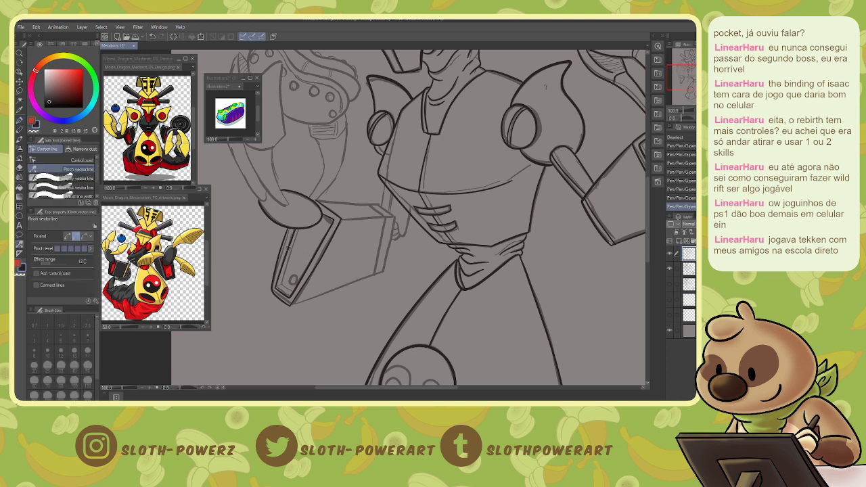
{"action": "left_click_drag", "start_coordinate": [288, 249], "coordinate": [285, 246]}
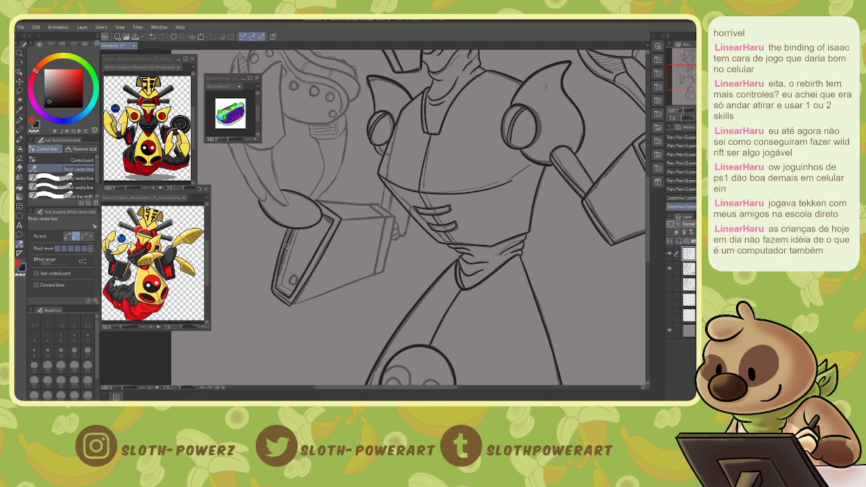
{"action": "key", "text": "p"}
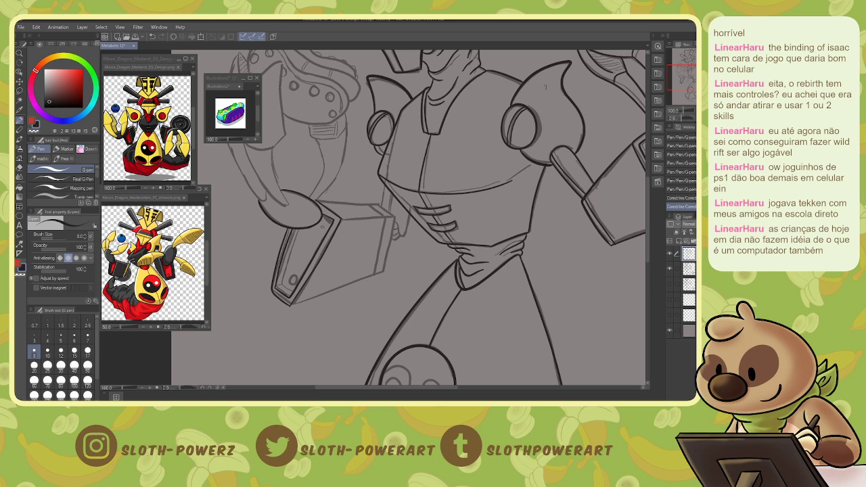
{"action": "mouse_move", "coordinate": [299, 226]}
{"action": "left_mouse_down"}
{"action": "mouse_move", "coordinate": [280, 282]}
{"action": "mouse_move", "coordinate": [291, 292]}
{"action": "left_mouse_up"}
{"action": "key", "text": "y"}
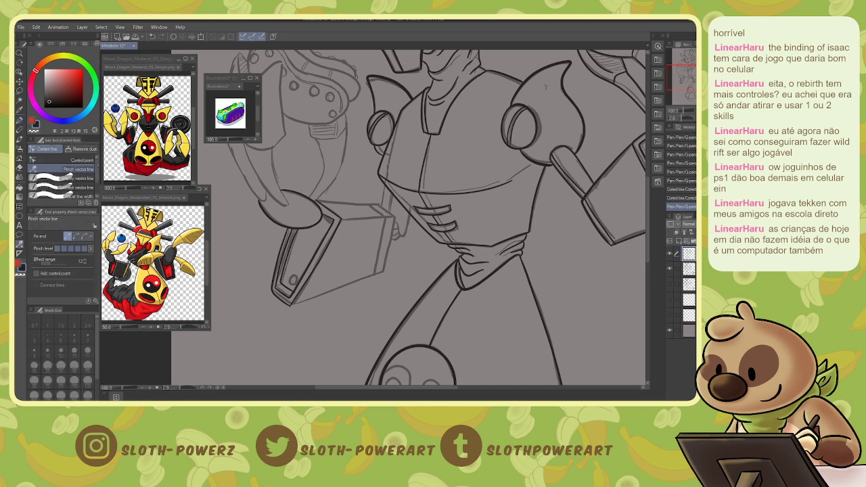
{"action": "mouse_move", "coordinate": [282, 282]}
{"action": "left_mouse_down"}
{"action": "mouse_move", "coordinate": [301, 292]}
{"action": "mouse_move", "coordinate": [294, 279]}
{"action": "left_mouse_up"}
Clean up and ink the small oval at the lower end of the forearm panel, correcting its line with a different Fix end option.
{"action": "key", "text": "e"}
{"action": "key", "text": "p"}
{"action": "key", "text": "y"}
{"action": "key", "text": "ctrl+z"}
{"action": "left_click", "coordinate": [76, 236]}
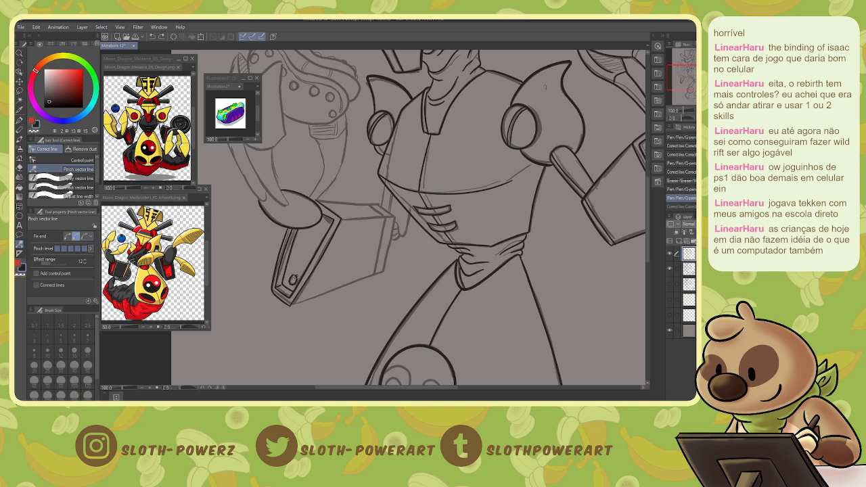
Ink the edges of the boxy forearm's side face and erase the overshooting line ends.
{"action": "key", "text": "p"}
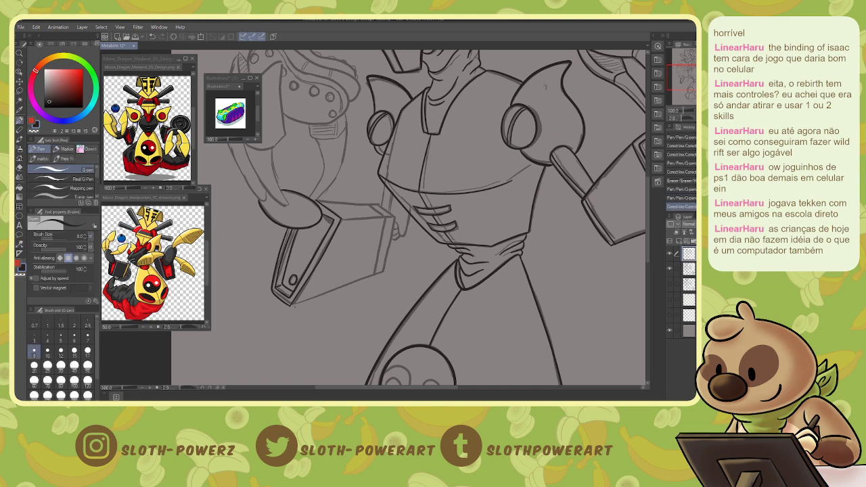
{"action": "left_click_drag", "start_coordinate": [290, 306], "coordinate": [385, 271]}
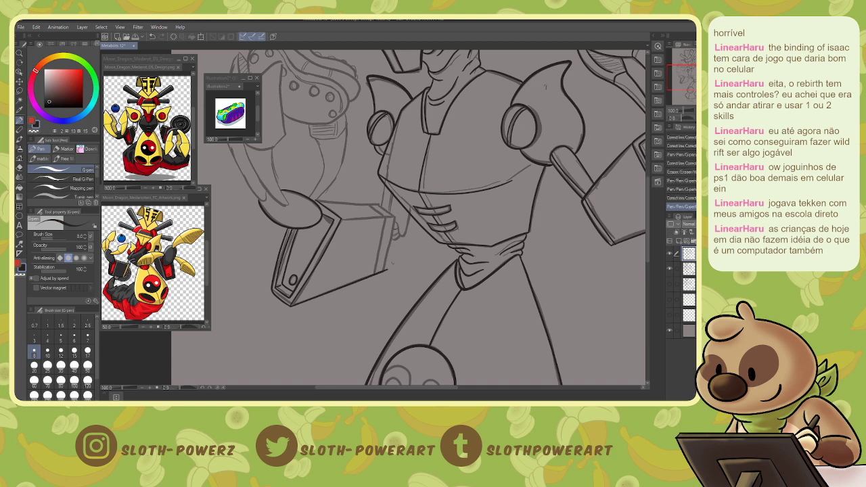
{"action": "left_click_drag", "start_coordinate": [337, 219], "coordinate": [391, 211]}
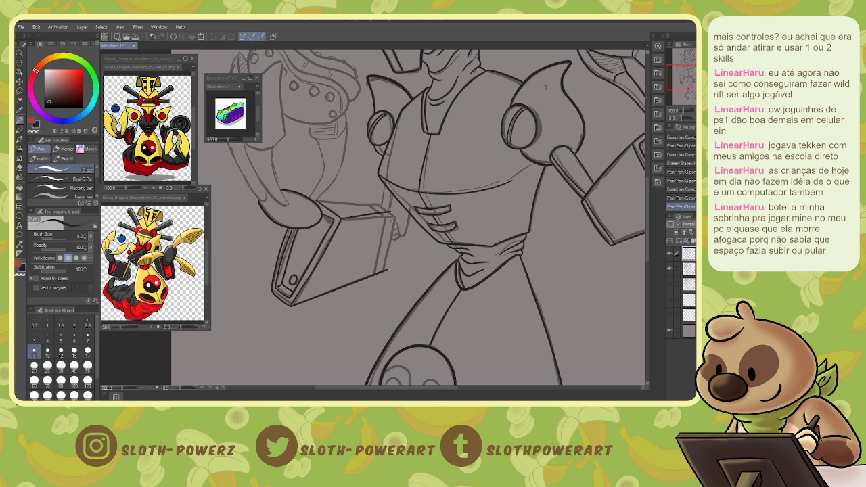
{"action": "key", "text": "e"}
{"action": "mouse_move", "coordinate": [340, 211]}
{"action": "left_mouse_down"}
{"action": "mouse_move", "coordinate": [392, 217]}
{"action": "mouse_move", "coordinate": [379, 273]}
{"action": "mouse_move", "coordinate": [390, 268]}
{"action": "left_mouse_up"}
{"action": "key", "text": "p"}
{"action": "key", "text": "e"}
{"action": "key", "text": "p"}
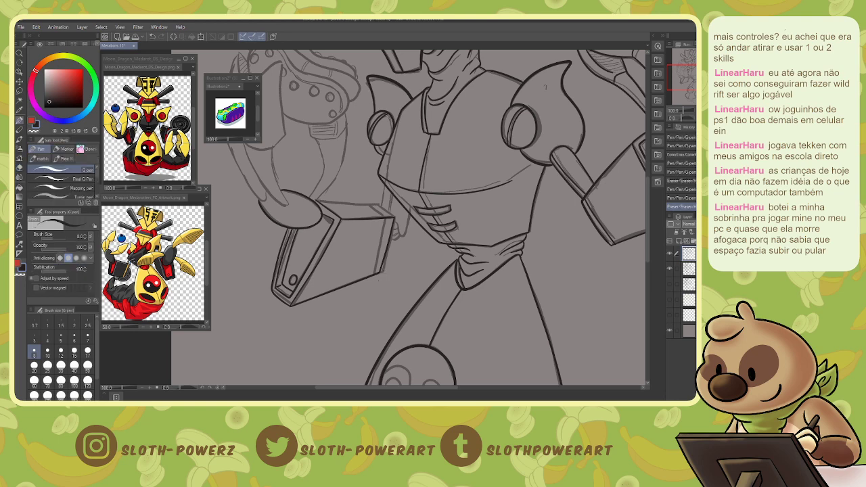
Ink the front bun outline of the hot-dog-shaped object and the two curved claws gripping it.
{"action": "left_click_drag", "start_coordinate": [433, 176], "coordinate": [497, 288]}
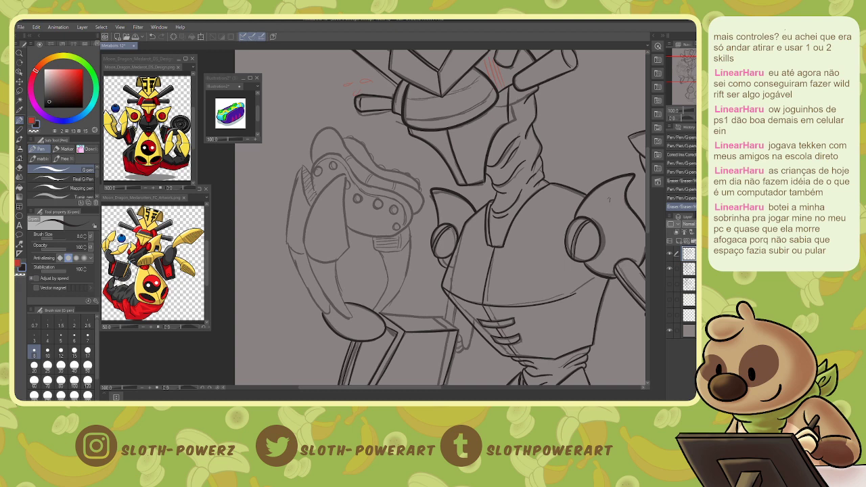
{"action": "mouse_move", "coordinate": [316, 196]}
{"action": "left_mouse_down"}
{"action": "mouse_move", "coordinate": [307, 166]}
{"action": "mouse_move", "coordinate": [332, 149]}
{"action": "mouse_move", "coordinate": [406, 207]}
{"action": "mouse_move", "coordinate": [409, 224]}
{"action": "mouse_move", "coordinate": [395, 236]}
{"action": "mouse_move", "coordinate": [348, 229]}
{"action": "left_mouse_up"}
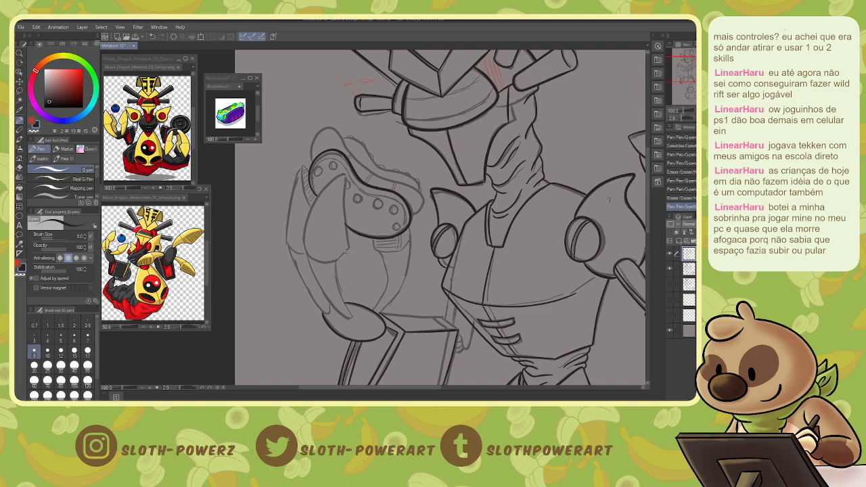
{"action": "mouse_move", "coordinate": [335, 260]}
{"action": "left_mouse_down"}
{"action": "mouse_move", "coordinate": [346, 244]}
{"action": "mouse_move", "coordinate": [345, 174]}
{"action": "mouse_move", "coordinate": [328, 184]}
{"action": "mouse_move", "coordinate": [305, 229]}
{"action": "mouse_move", "coordinate": [318, 287]}
{"action": "mouse_move", "coordinate": [350, 317]}
{"action": "mouse_move", "coordinate": [337, 261]}
{"action": "mouse_move", "coordinate": [313, 257]}
{"action": "mouse_move", "coordinate": [336, 259]}
{"action": "left_mouse_up"}
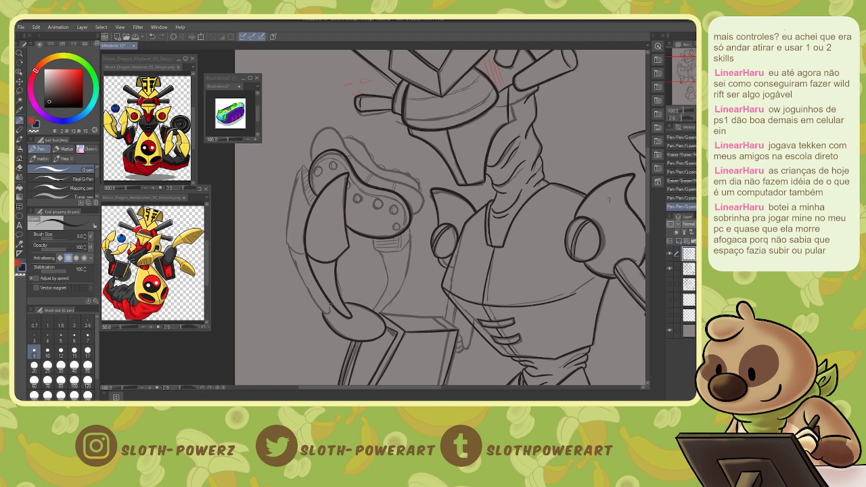
{"action": "mouse_move", "coordinate": [330, 305]}
{"action": "left_mouse_down"}
{"action": "mouse_move", "coordinate": [329, 315]}
{"action": "mouse_move", "coordinate": [315, 310]}
{"action": "mouse_move", "coordinate": [286, 247]}
{"action": "mouse_move", "coordinate": [302, 167]}
{"action": "mouse_move", "coordinate": [307, 210]}
{"action": "left_mouse_up"}
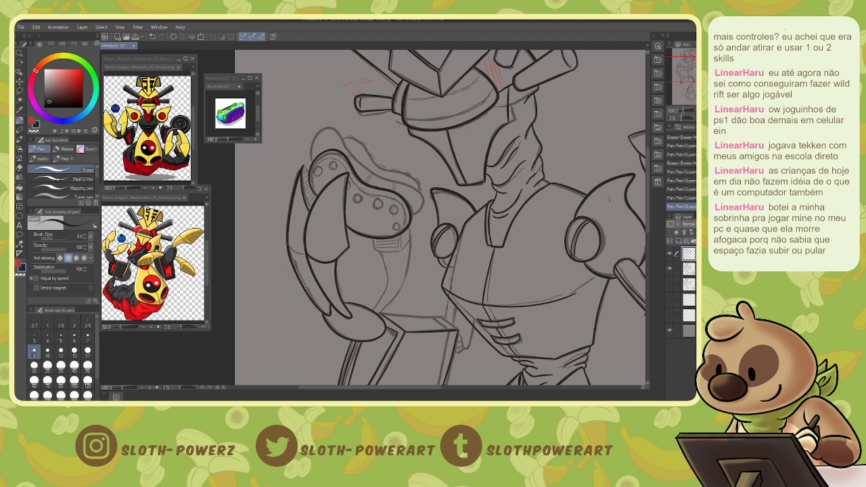
{"action": "left_click_drag", "start_coordinate": [288, 245], "coordinate": [304, 254]}
Ink the rear bun and the long curved filling behind the front bun of the hot-dog-shaped object.
{"action": "left_click_drag", "start_coordinate": [691, 80], "coordinate": [689, 73]}
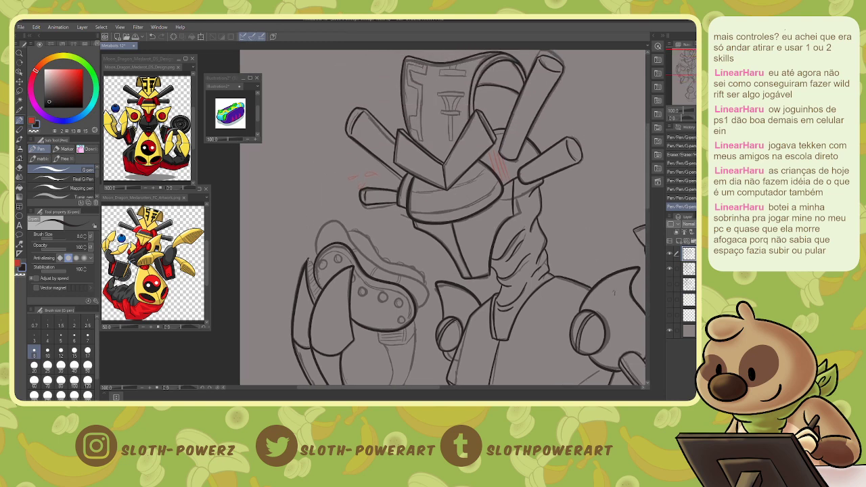
{"action": "mouse_move", "coordinate": [310, 259]}
{"action": "left_mouse_down"}
{"action": "mouse_move", "coordinate": [313, 236]}
{"action": "mouse_move", "coordinate": [337, 220]}
{"action": "mouse_move", "coordinate": [377, 267]}
{"action": "mouse_move", "coordinate": [372, 273]}
{"action": "left_mouse_up"}
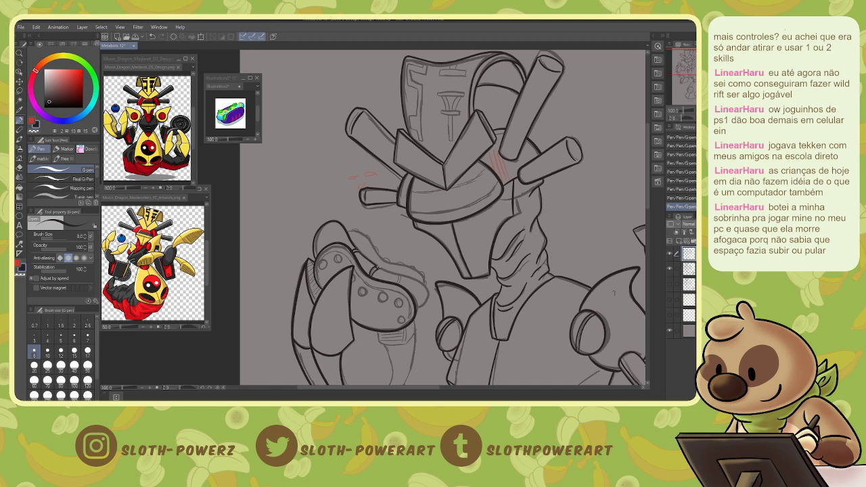
{"action": "left_click_drag", "start_coordinate": [385, 266], "coordinate": [384, 274]}
{"action": "mouse_move", "coordinate": [402, 275]}
{"action": "left_mouse_down"}
{"action": "mouse_move", "coordinate": [400, 283]}
{"action": "mouse_move", "coordinate": [413, 277]}
{"action": "mouse_move", "coordinate": [426, 285]}
{"action": "mouse_move", "coordinate": [427, 301]}
{"action": "mouse_move", "coordinate": [416, 310]}
{"action": "mouse_move", "coordinate": [420, 304]}
{"action": "left_mouse_up"}
{"action": "mouse_move", "coordinate": [344, 230]}
{"action": "left_mouse_down"}
{"action": "mouse_move", "coordinate": [388, 264]}
{"action": "mouse_move", "coordinate": [409, 265]}
{"action": "mouse_move", "coordinate": [424, 285]}
{"action": "left_mouse_up"}
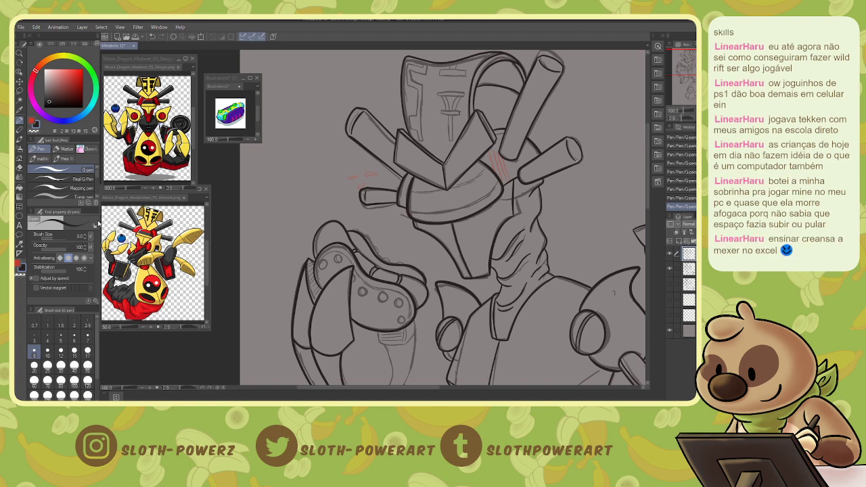
Set the pen's stabilization to 0, ink the small round spots along the front bun, and correct a spot's line.
{"action": "left_click_drag", "start_coordinate": [60, 274], "coordinate": [46, 271]}
{"action": "mouse_move", "coordinate": [319, 257]}
{"action": "left_mouse_down"}
{"action": "mouse_move", "coordinate": [317, 266]}
{"action": "mouse_move", "coordinate": [321, 257]}
{"action": "mouse_move", "coordinate": [342, 261]}
{"action": "mouse_move", "coordinate": [334, 253]}
{"action": "left_mouse_up"}
{"action": "mouse_move", "coordinate": [358, 274]}
{"action": "left_mouse_down"}
{"action": "mouse_move", "coordinate": [376, 293]}
{"action": "mouse_move", "coordinate": [369, 284]}
{"action": "mouse_move", "coordinate": [403, 299]}
{"action": "mouse_move", "coordinate": [406, 313]}
{"action": "left_mouse_up"}
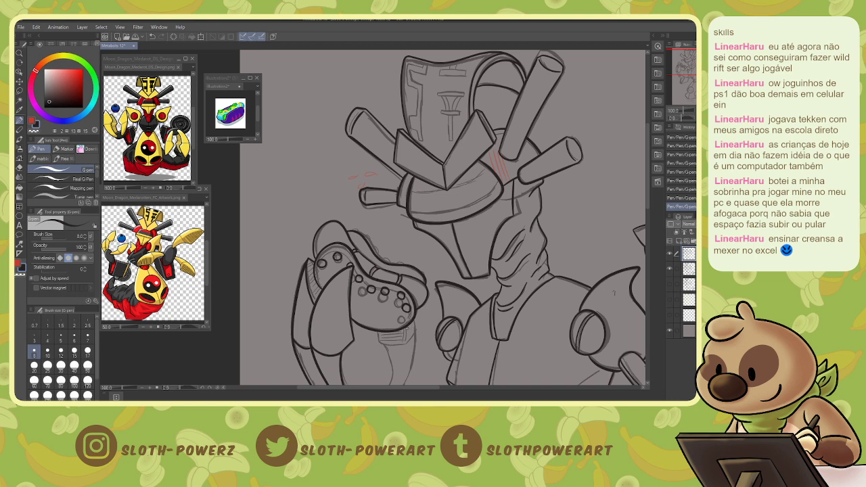
{"action": "key", "text": "y"}
{"action": "left_click_drag", "start_coordinate": [408, 314], "coordinate": [407, 311]}
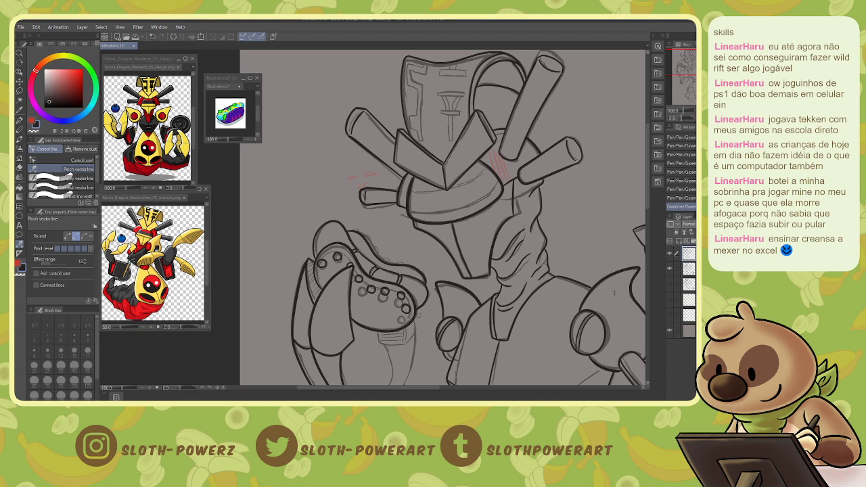
Ink the wavy edge along the upper side of the filling and undo the surplus last stroke.
{"action": "key", "text": "p"}
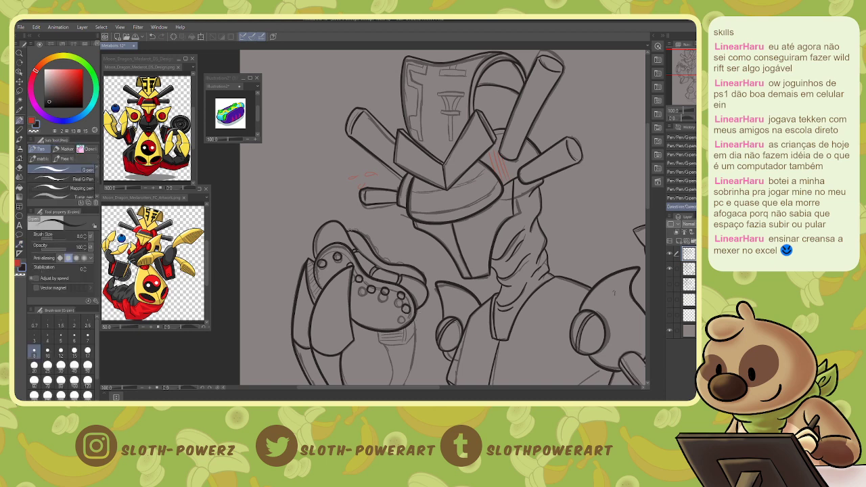
{"action": "left_click_drag", "start_coordinate": [348, 229], "coordinate": [359, 233]}
{"action": "key", "text": "ctrl+z"}
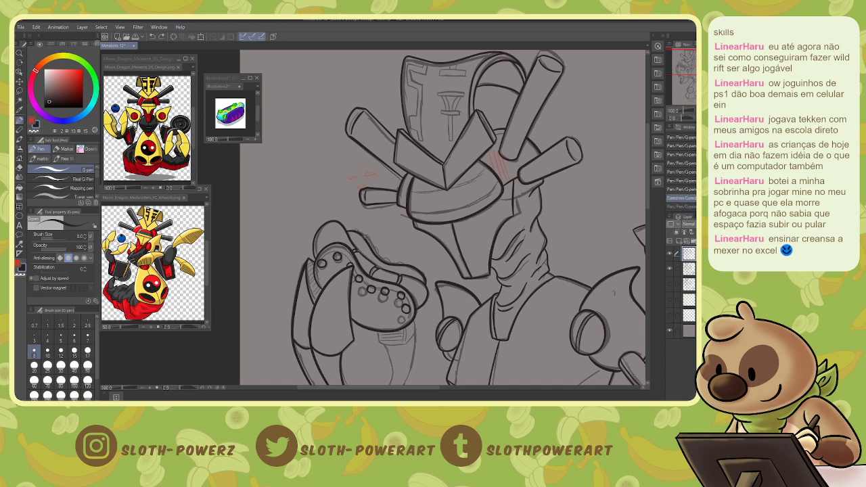
{"action": "key", "text": "ctrl+y"}
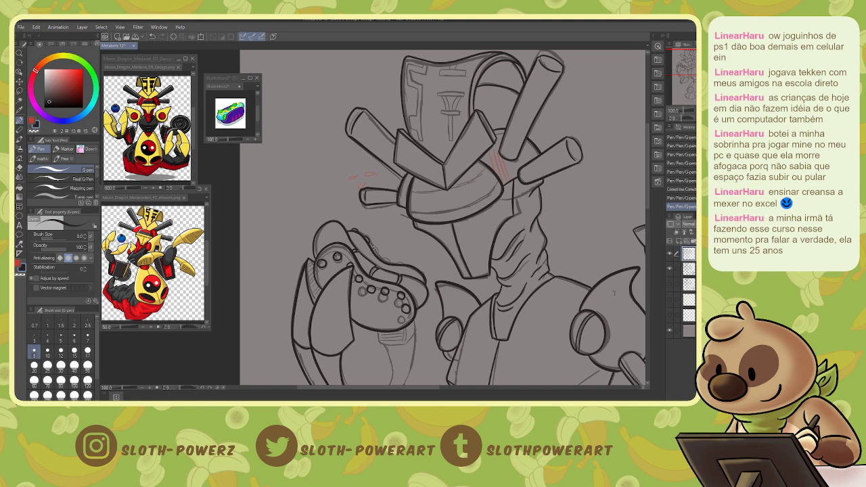
{"action": "left_click_drag", "start_coordinate": [377, 255], "coordinate": [427, 274]}
{"action": "key", "text": "ctrl+z"}
Raise the stabilization again and ink thin details inside an auto-selection of the front bun with the size 5 G-pen.
{"action": "left_click", "coordinate": [64, 271]}
{"action": "key", "text": "w"}
{"action": "left_click", "coordinate": [376, 310]}
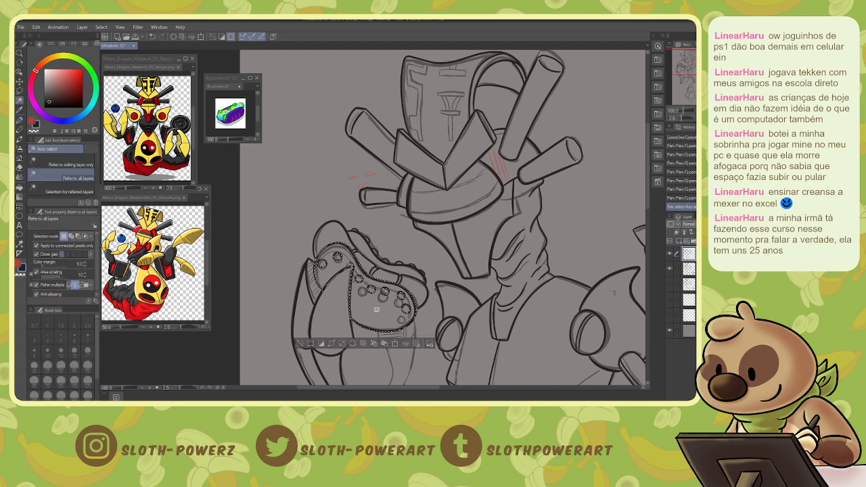
{"action": "key", "text": "p"}
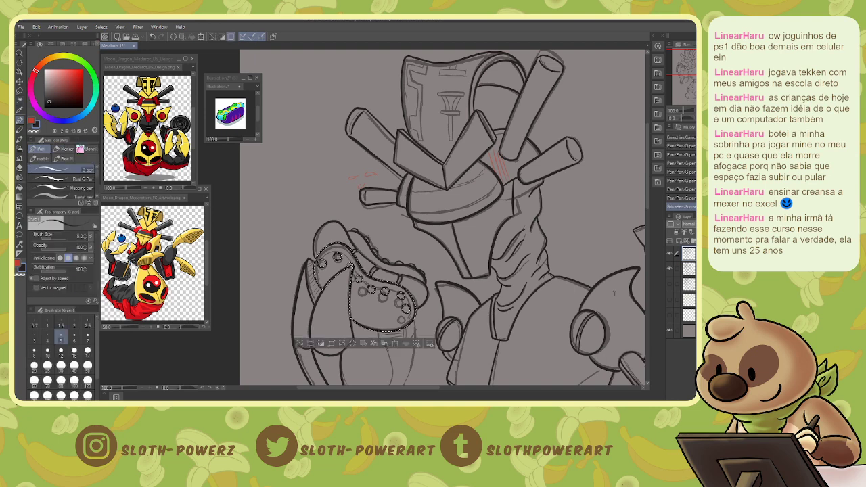
{"action": "left_click_drag", "start_coordinate": [320, 261], "coordinate": [343, 251]}
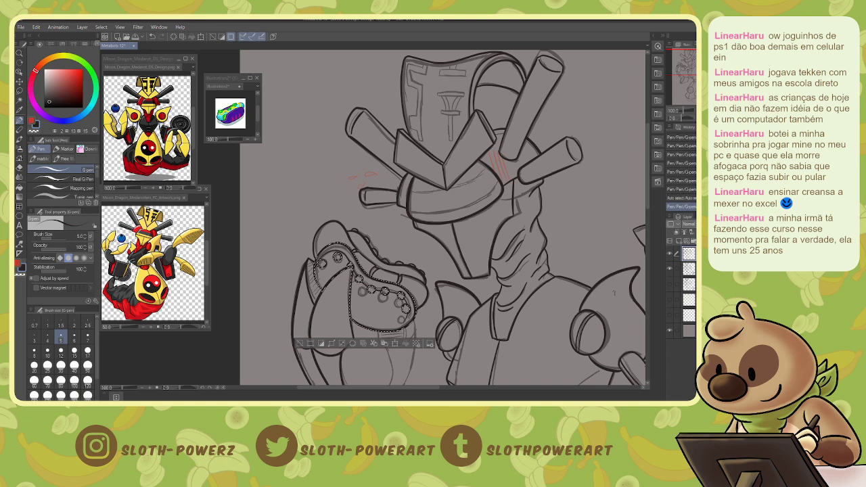
{"action": "key", "text": "ctrl+d"}
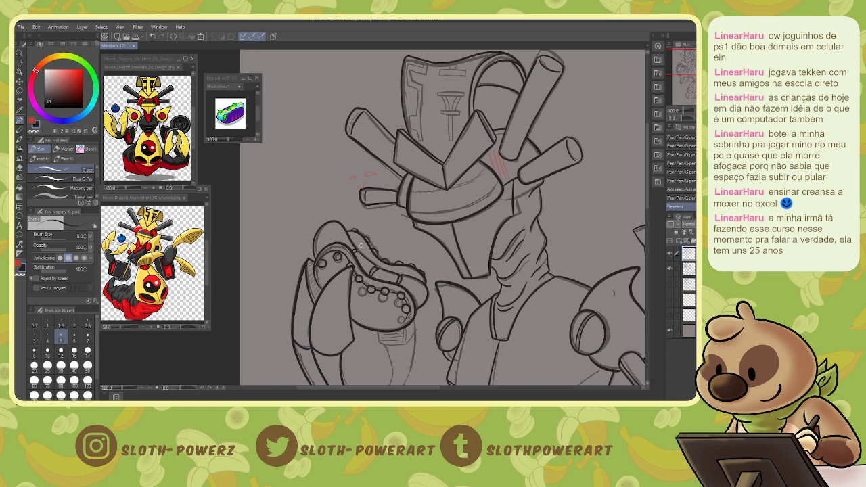
Ink a thin contour inside an auto-selection of the filling, clear the selection, and refine the line with Pinch vector line.
{"action": "key", "text": "w"}
{"action": "left_click", "coordinate": [366, 256]}
{"action": "key", "text": "p"}
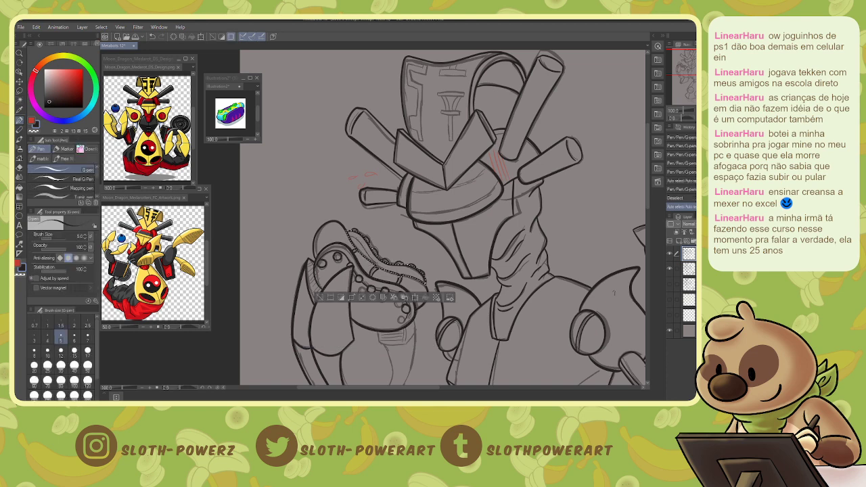
{"action": "left_click_drag", "start_coordinate": [357, 248], "coordinate": [411, 271]}
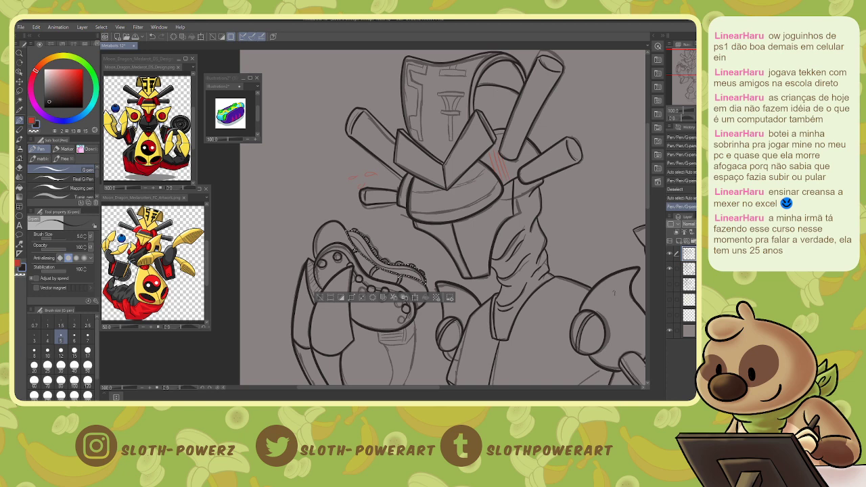
{"action": "key", "text": "ctrl+d"}
{"action": "key", "text": "y"}
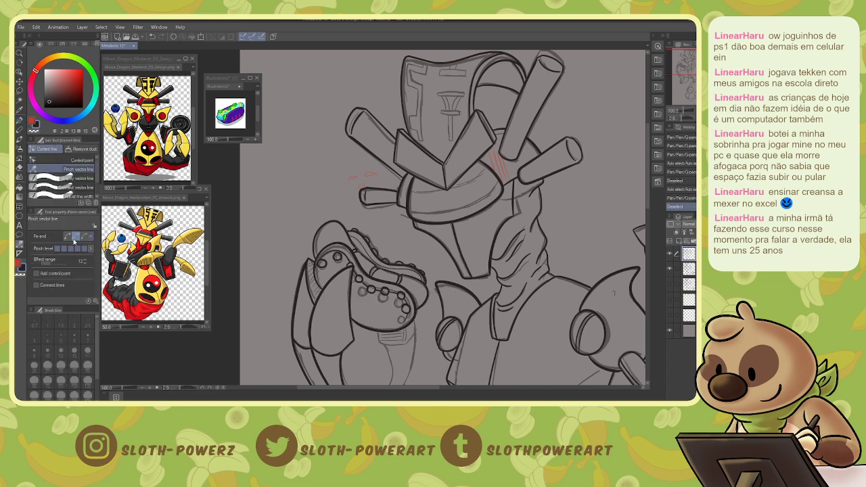
{"action": "left_click", "coordinate": [67, 235]}
{"action": "mouse_move", "coordinate": [418, 277]}
{"action": "left_mouse_down"}
{"action": "mouse_move", "coordinate": [372, 258]}
{"action": "mouse_move", "coordinate": [359, 236]}
{"action": "left_mouse_up"}
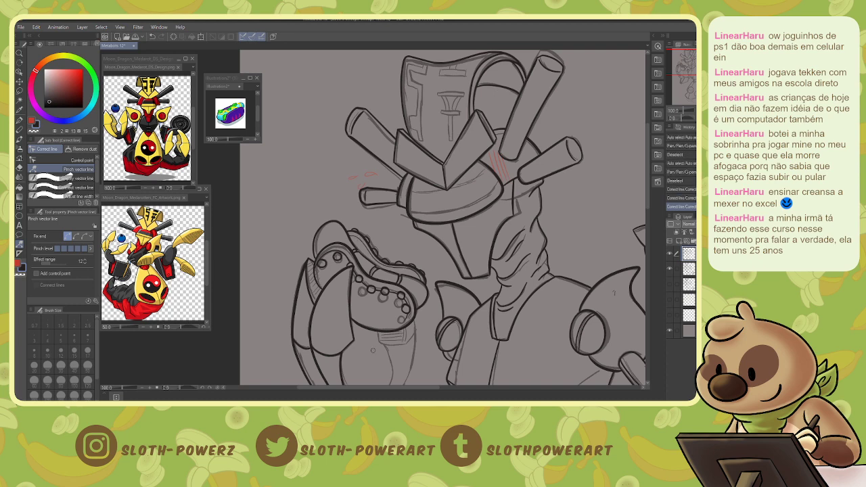
Set the G-pen's brush size to 8.
{"action": "key", "text": "p"}
{"action": "key", "text": "bracketright"}
{"action": "key", "text": "bracketright"}
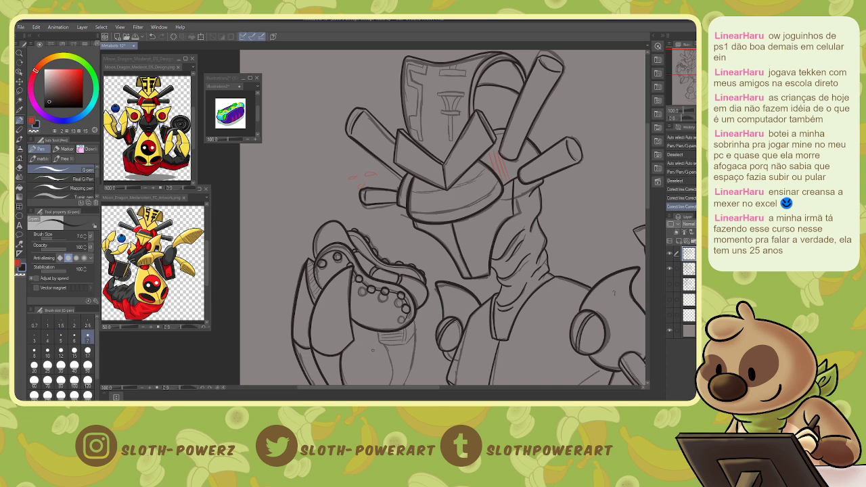
{"action": "key", "text": "bracketright"}
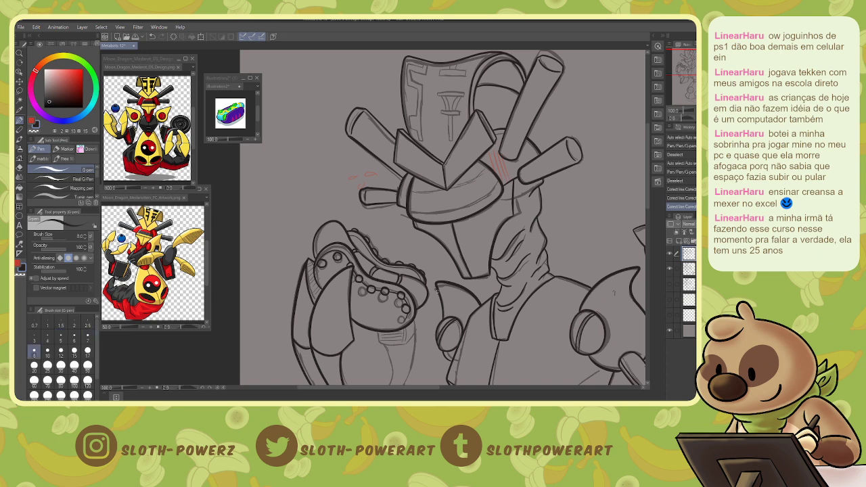
Ink the short hatched piece just beneath the hot dog's filling with the size 8 G-pen.
{"action": "mouse_move", "coordinate": [613, 292]}
{"action": "left_mouse_down"}
{"action": "mouse_move", "coordinate": [612, 304]}
{"action": "mouse_move", "coordinate": [579, 214]}
{"action": "left_mouse_up"}
{"action": "mouse_move", "coordinate": [342, 255]}
{"action": "left_mouse_down"}
{"action": "mouse_move", "coordinate": [355, 277]}
{"action": "mouse_move", "coordinate": [349, 321]}
{"action": "mouse_move", "coordinate": [378, 274]}
{"action": "mouse_move", "coordinate": [380, 245]}
{"action": "left_mouse_up"}
{"action": "mouse_move", "coordinate": [348, 271]}
{"action": "left_mouse_down"}
{"action": "mouse_move", "coordinate": [375, 266]}
{"action": "mouse_move", "coordinate": [371, 253]}
{"action": "left_mouse_up"}
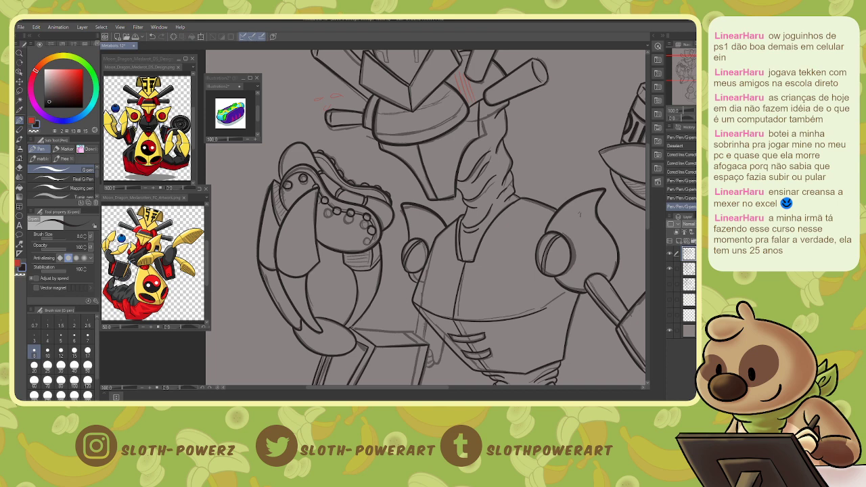
Ink the upper and rear edges of the forearm below the hot dog claw and adjust them with Pinch vector line.
{"action": "mouse_move", "coordinate": [351, 327]}
{"action": "left_mouse_down"}
{"action": "mouse_move", "coordinate": [411, 333]}
{"action": "mouse_move", "coordinate": [427, 344]}
{"action": "left_mouse_up"}
{"action": "left_click_drag", "start_coordinate": [686, 69], "coordinate": [690, 76]}
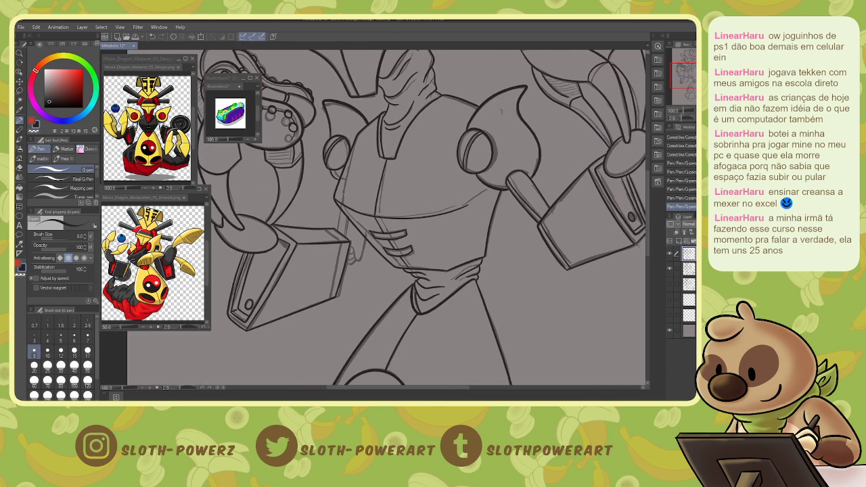
{"action": "mouse_move", "coordinate": [326, 229]}
{"action": "left_mouse_down"}
{"action": "mouse_move", "coordinate": [342, 240]}
{"action": "mouse_move", "coordinate": [331, 300]}
{"action": "left_mouse_up"}
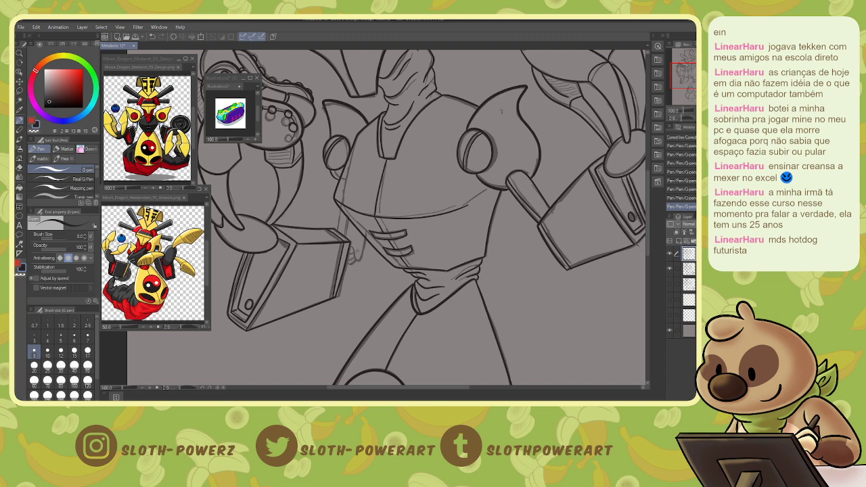
{"action": "key", "text": "y"}
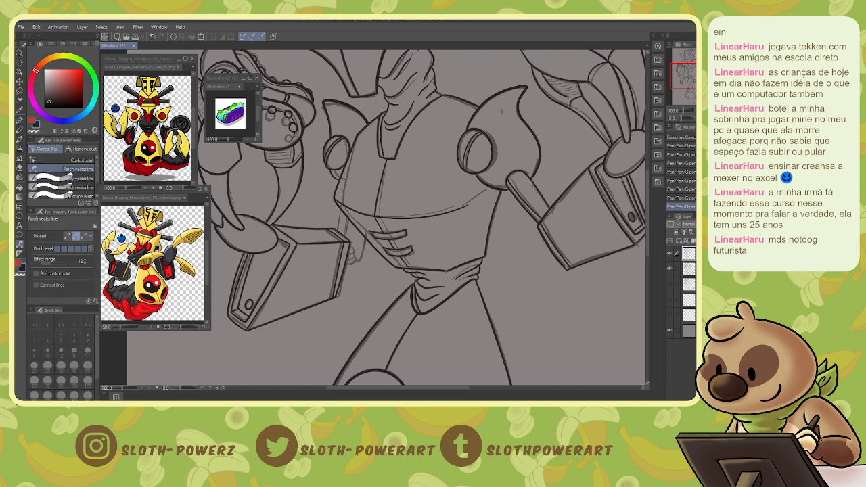
{"action": "left_click_drag", "start_coordinate": [502, 110], "coordinate": [522, 21]}
{"action": "left_click_drag", "start_coordinate": [354, 205], "coordinate": [350, 205]}
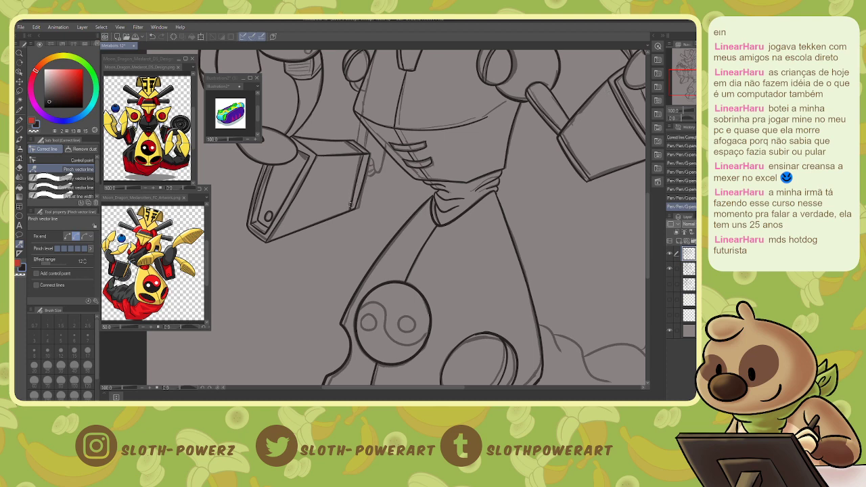
{"action": "left_click", "coordinate": [67, 236]}
{"action": "left_click_drag", "start_coordinate": [357, 176], "coordinate": [360, 177]}
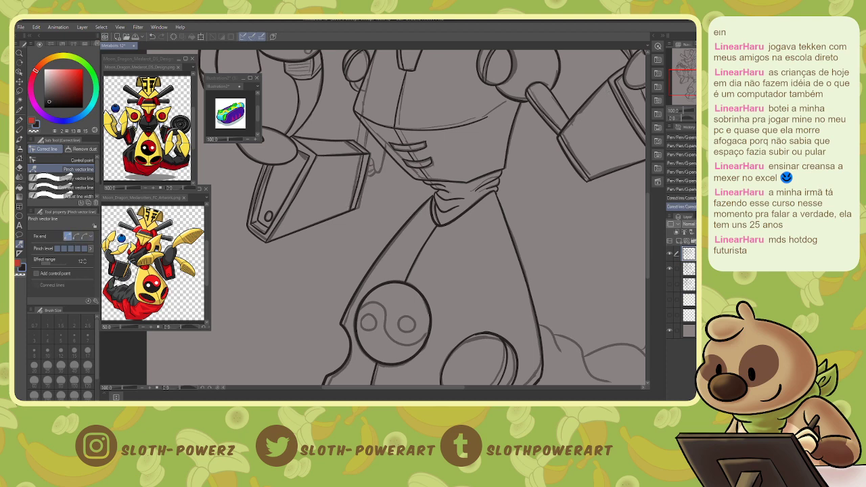
Ink the small arm part visible between that forearm and the torso, refining its lines with Pinch vector line.
{"action": "key", "text": "p"}
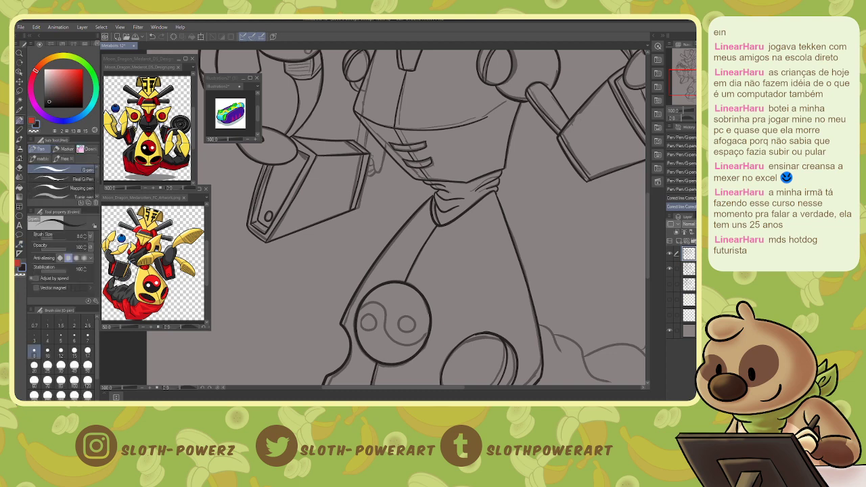
{"action": "mouse_move", "coordinate": [370, 158]}
{"action": "left_mouse_down"}
{"action": "mouse_move", "coordinate": [384, 154]}
{"action": "mouse_move", "coordinate": [359, 127]}
{"action": "mouse_move", "coordinate": [363, 134]}
{"action": "left_mouse_up"}
{"action": "left_click_drag", "start_coordinate": [365, 138], "coordinate": [364, 125]}
{"action": "key", "text": "y"}
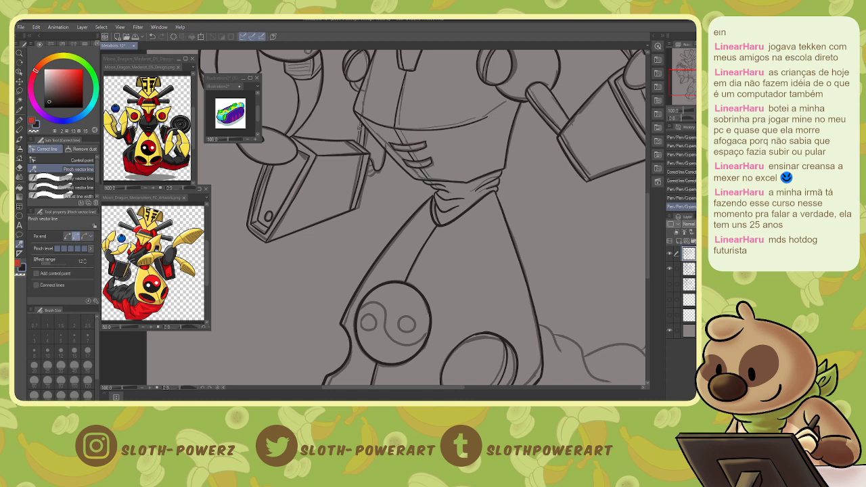
{"action": "left_click_drag", "start_coordinate": [360, 127], "coordinate": [361, 128]}
{"action": "key", "text": "p"}
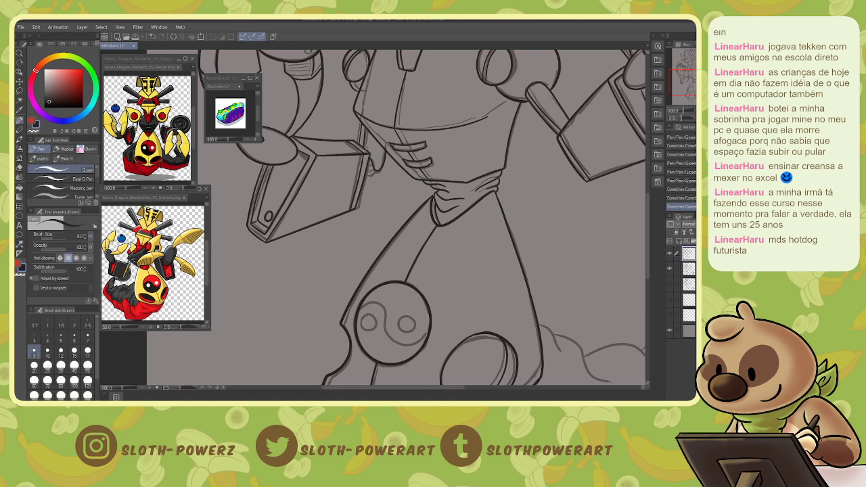
{"action": "left_click_drag", "start_coordinate": [366, 147], "coordinate": [366, 133]}
{"action": "left_click_drag", "start_coordinate": [363, 178], "coordinate": [373, 164]}
Ink the wavy lower outline and first folds of the cloth tail beneath the robot's body.
{"action": "left_click_drag", "start_coordinate": [689, 76], "coordinate": [690, 93]}
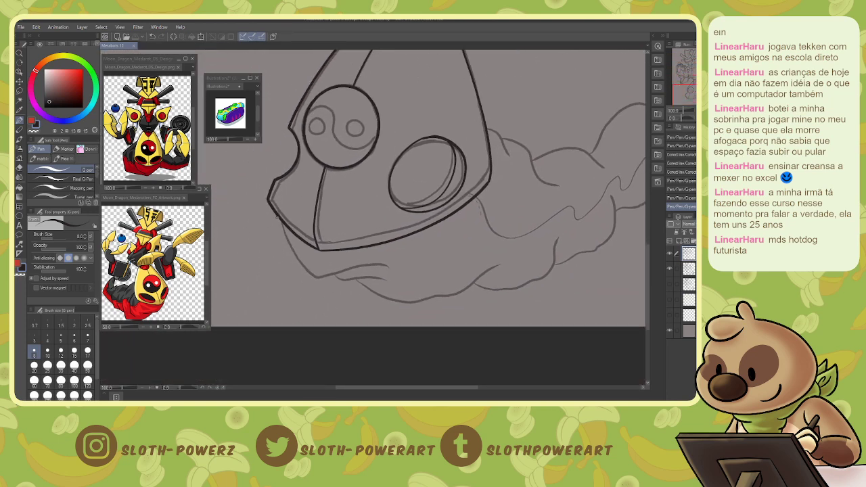
{"action": "mouse_move", "coordinate": [271, 209]}
{"action": "left_mouse_down"}
{"action": "mouse_move", "coordinate": [311, 282]}
{"action": "mouse_move", "coordinate": [370, 263]}
{"action": "mouse_move", "coordinate": [399, 265]}
{"action": "left_mouse_up"}
{"action": "mouse_move", "coordinate": [322, 282]}
{"action": "left_mouse_down"}
{"action": "mouse_move", "coordinate": [392, 281]}
{"action": "mouse_move", "coordinate": [384, 298]}
{"action": "mouse_move", "coordinate": [432, 304]}
{"action": "mouse_move", "coordinate": [499, 265]}
{"action": "mouse_move", "coordinate": [496, 290]}
{"action": "mouse_move", "coordinate": [548, 276]}
{"action": "mouse_move", "coordinate": [562, 239]}
{"action": "left_mouse_up"}
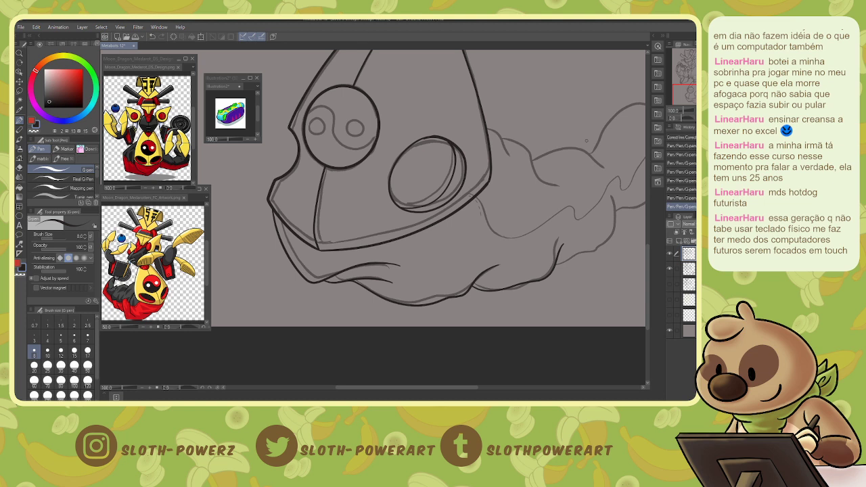
Ink the tail's upper bumps, folds and remaining lower contour out to its narrow tip.
{"action": "left_click_drag", "start_coordinate": [684, 88], "coordinate": [695, 84]}
{"action": "mouse_move", "coordinate": [328, 185]}
{"action": "left_mouse_down"}
{"action": "mouse_move", "coordinate": [348, 210]}
{"action": "mouse_move", "coordinate": [359, 207]}
{"action": "mouse_move", "coordinate": [347, 199]}
{"action": "mouse_move", "coordinate": [352, 213]}
{"action": "mouse_move", "coordinate": [347, 196]}
{"action": "mouse_move", "coordinate": [356, 198]}
{"action": "mouse_move", "coordinate": [384, 239]}
{"action": "mouse_move", "coordinate": [404, 244]}
{"action": "left_mouse_up"}
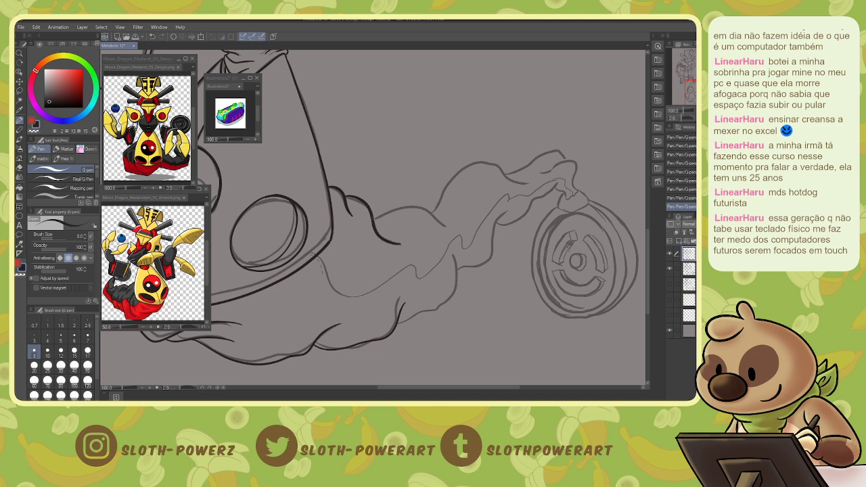
{"action": "mouse_move", "coordinate": [371, 216]}
{"action": "left_mouse_down"}
{"action": "mouse_move", "coordinate": [398, 204]}
{"action": "mouse_move", "coordinate": [426, 207]}
{"action": "mouse_move", "coordinate": [453, 226]}
{"action": "left_mouse_up"}
{"action": "mouse_move", "coordinate": [400, 323]}
{"action": "left_mouse_down"}
{"action": "mouse_move", "coordinate": [452, 295]}
{"action": "mouse_move", "coordinate": [457, 255]}
{"action": "mouse_move", "coordinate": [474, 269]}
{"action": "mouse_move", "coordinate": [493, 255]}
{"action": "mouse_move", "coordinate": [493, 228]}
{"action": "mouse_move", "coordinate": [507, 211]}
{"action": "left_mouse_up"}
{"action": "mouse_move", "coordinate": [428, 215]}
{"action": "left_mouse_down"}
{"action": "mouse_move", "coordinate": [473, 160]}
{"action": "mouse_move", "coordinate": [529, 179]}
{"action": "mouse_move", "coordinate": [509, 173]}
{"action": "mouse_move", "coordinate": [541, 156]}
{"action": "mouse_move", "coordinate": [559, 161]}
{"action": "mouse_move", "coordinate": [551, 169]}
{"action": "mouse_move", "coordinate": [565, 160]}
{"action": "mouse_move", "coordinate": [576, 167]}
{"action": "mouse_move", "coordinate": [577, 193]}
{"action": "mouse_move", "coordinate": [561, 180]}
{"action": "mouse_move", "coordinate": [541, 199]}
{"action": "mouse_move", "coordinate": [525, 199]}
{"action": "mouse_move", "coordinate": [511, 224]}
{"action": "mouse_move", "coordinate": [494, 226]}
{"action": "left_mouse_up"}
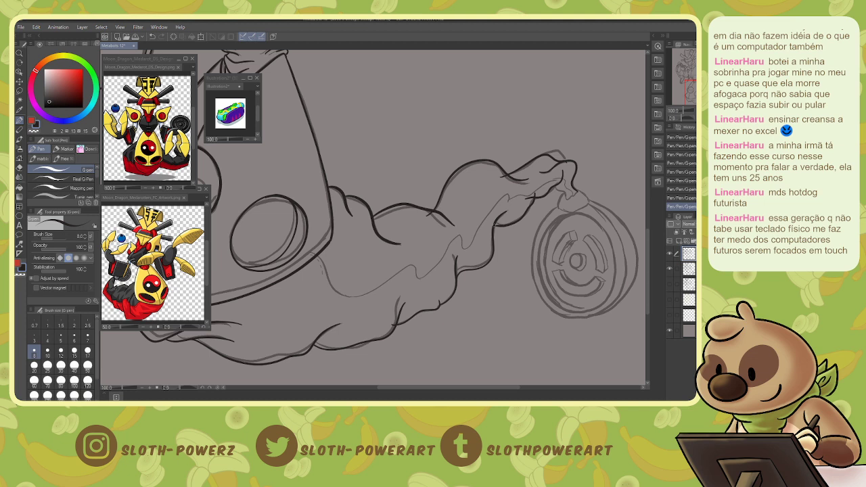
Trim the surplus line ends near the tail's tip with the hard vector eraser.
{"action": "key", "text": "e"}
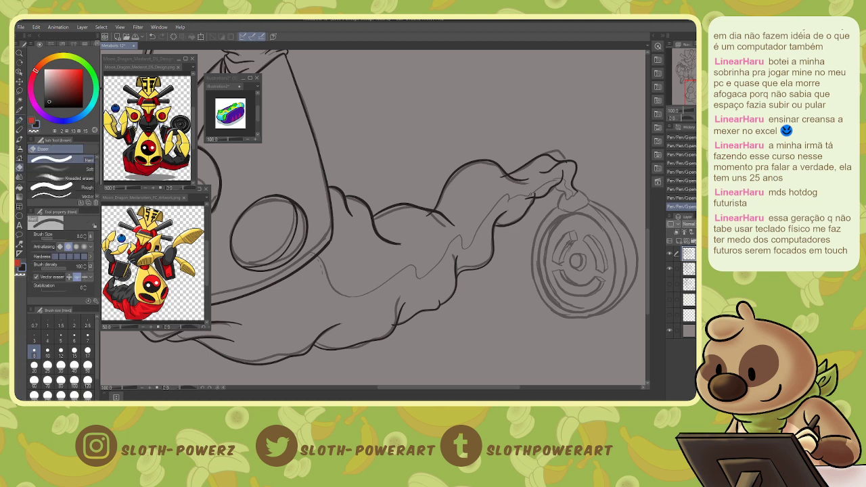
{"action": "left_click_drag", "start_coordinate": [526, 195], "coordinate": [530, 202]}
{"action": "left_click_drag", "start_coordinate": [502, 175], "coordinate": [506, 178]}
{"action": "left_click_drag", "start_coordinate": [567, 165], "coordinate": [566, 166]}
Ink the knot at the tail's tip and the hanging disc's outer rim, refining the rim with Pinch vector line.
{"action": "key", "text": "p"}
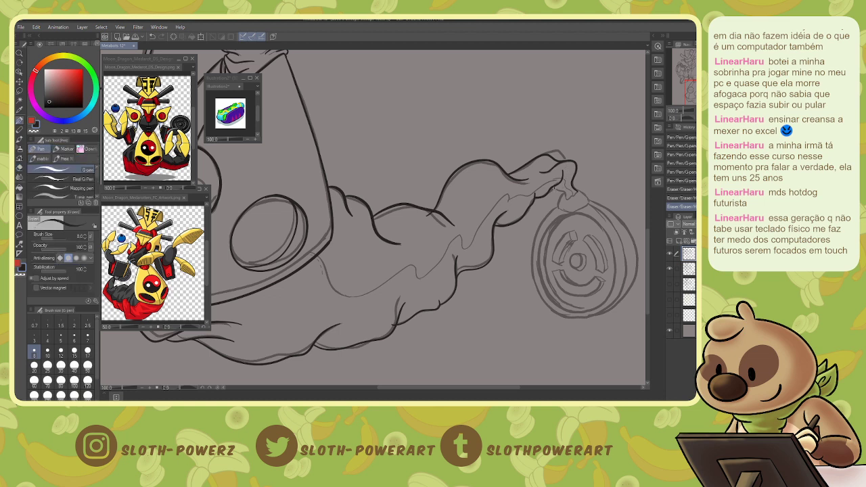
{"action": "mouse_move", "coordinate": [552, 188]}
{"action": "left_mouse_down"}
{"action": "mouse_move", "coordinate": [567, 202]}
{"action": "mouse_move", "coordinate": [577, 193]}
{"action": "left_mouse_up"}
{"action": "mouse_move", "coordinate": [541, 216]}
{"action": "left_mouse_down"}
{"action": "mouse_move", "coordinate": [407, 217]}
{"action": "mouse_move", "coordinate": [426, 197]}
{"action": "mouse_move", "coordinate": [440, 211]}
{"action": "mouse_move", "coordinate": [453, 197]}
{"action": "mouse_move", "coordinate": [416, 211]}
{"action": "mouse_move", "coordinate": [395, 245]}
{"action": "mouse_move", "coordinate": [399, 295]}
{"action": "mouse_move", "coordinate": [426, 318]}
{"action": "mouse_move", "coordinate": [455, 323]}
{"action": "mouse_move", "coordinate": [488, 302]}
{"action": "left_mouse_up"}
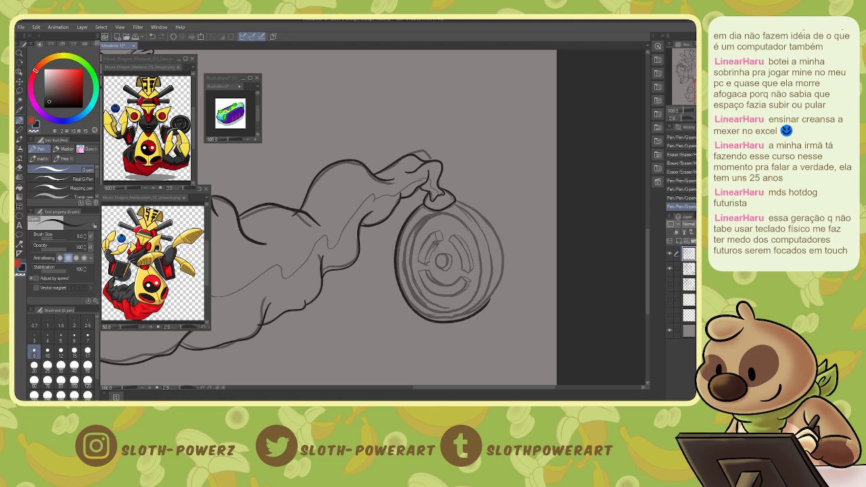
{"action": "mouse_move", "coordinate": [454, 199]}
{"action": "left_mouse_down"}
{"action": "mouse_move", "coordinate": [483, 217]}
{"action": "mouse_move", "coordinate": [498, 244]}
{"action": "mouse_move", "coordinate": [499, 285]}
{"action": "left_mouse_up"}
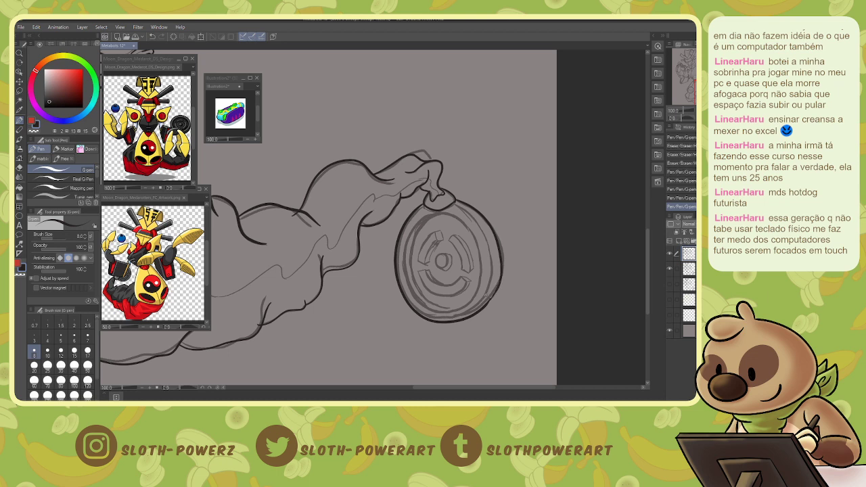
{"action": "key", "text": "y"}
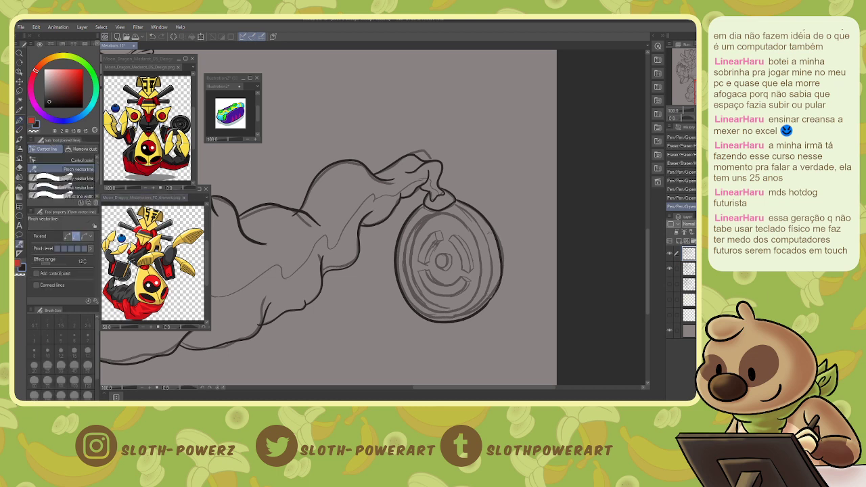
{"action": "left_click_drag", "start_coordinate": [503, 262], "coordinate": [501, 263]}
{"action": "left_click_drag", "start_coordinate": [500, 264], "coordinate": [502, 266]}
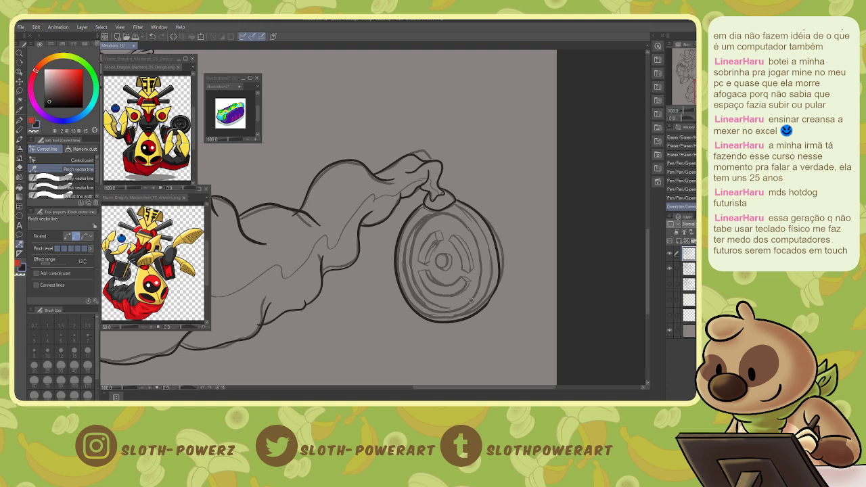
{"action": "key", "text": "p"}
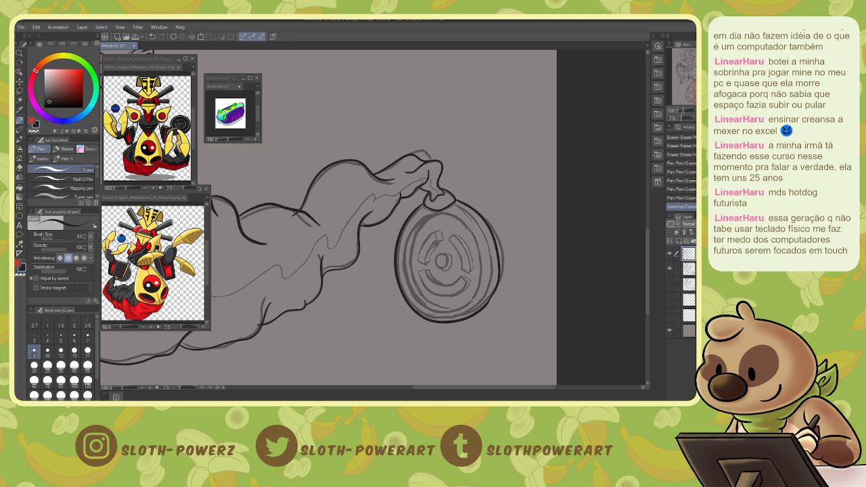
{"action": "mouse_move", "coordinate": [424, 215]}
{"action": "left_mouse_down"}
{"action": "mouse_move", "coordinate": [402, 257]}
{"action": "mouse_move", "coordinate": [408, 287]}
{"action": "mouse_move", "coordinate": [433, 314]}
{"action": "mouse_move", "coordinate": [459, 313]}
{"action": "mouse_move", "coordinate": [485, 291]}
{"action": "mouse_move", "coordinate": [489, 265]}
{"action": "mouse_move", "coordinate": [474, 225]}
{"action": "mouse_move", "coordinate": [430, 213]}
{"action": "left_mouse_up"}
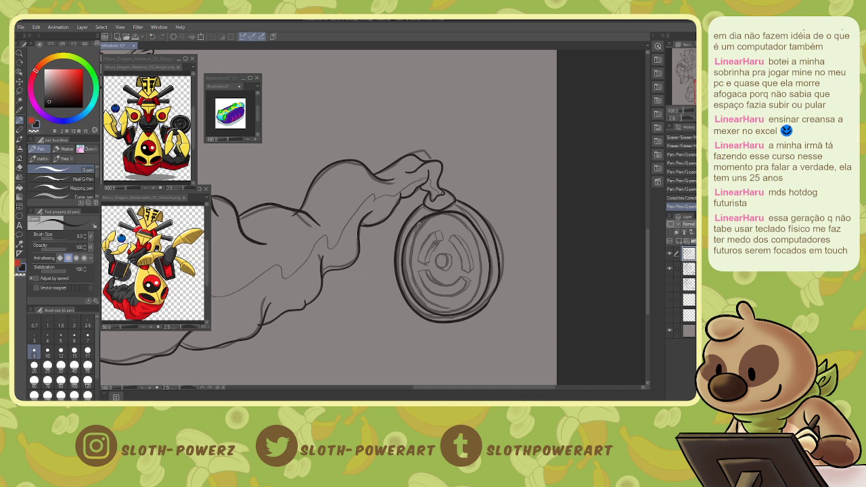
{"action": "key", "text": "y"}
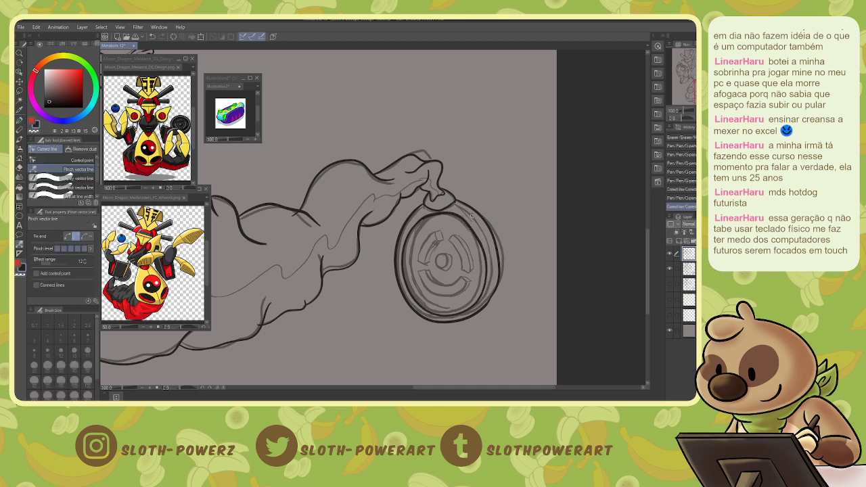
{"action": "left_click_drag", "start_coordinate": [493, 217], "coordinate": [488, 217]}
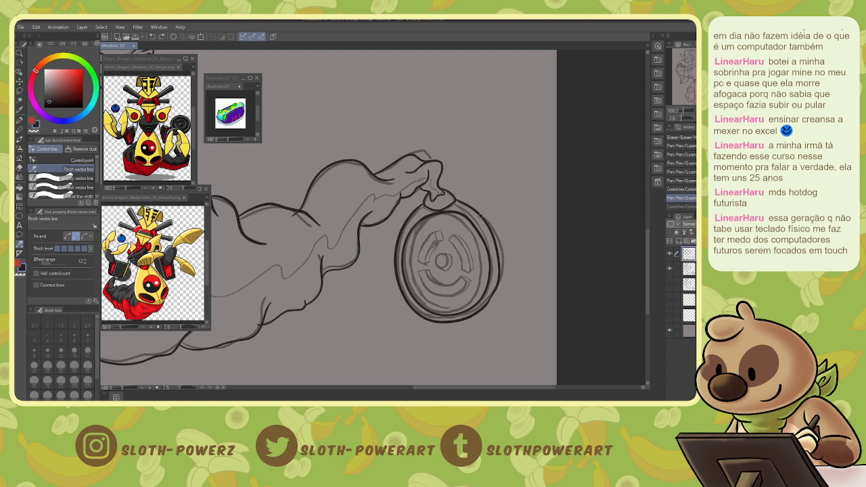
{"action": "left_click_drag", "start_coordinate": [468, 220], "coordinate": [472, 223]}
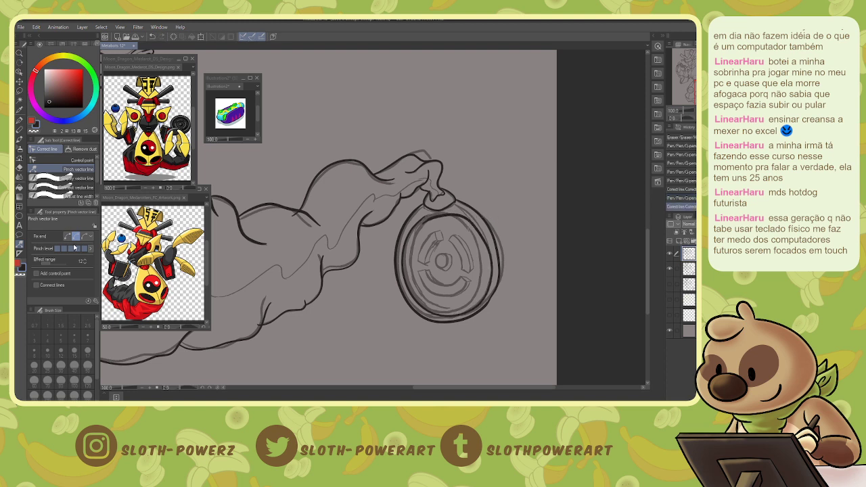
{"action": "key", "text": "e"}
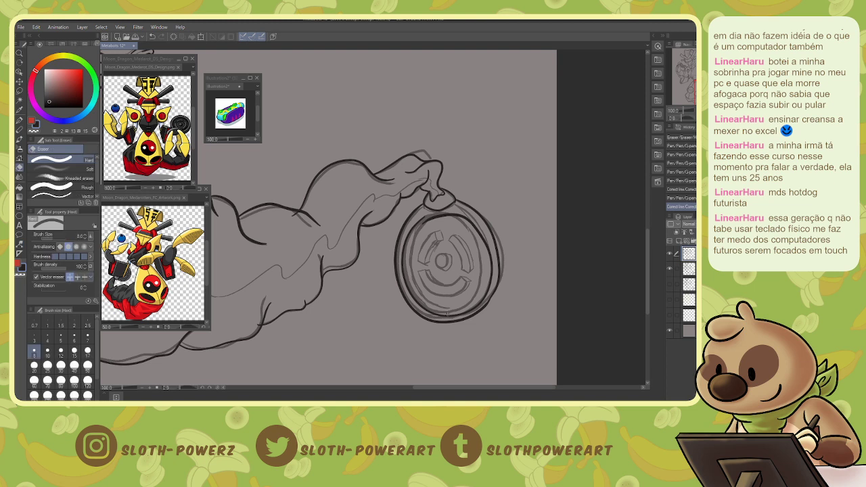
{"action": "left_click", "coordinate": [470, 310]}
{"action": "left_click", "coordinate": [78, 278]}
{"action": "left_click", "coordinate": [487, 260]}
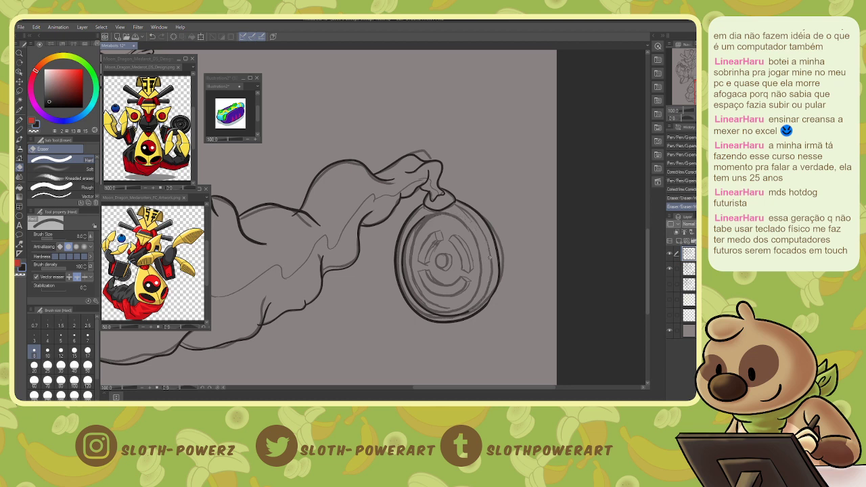
Ink the disc's inner ring, central hub, and the lower and upper-left curved slots with the G-pen.
{"action": "key", "text": "p"}
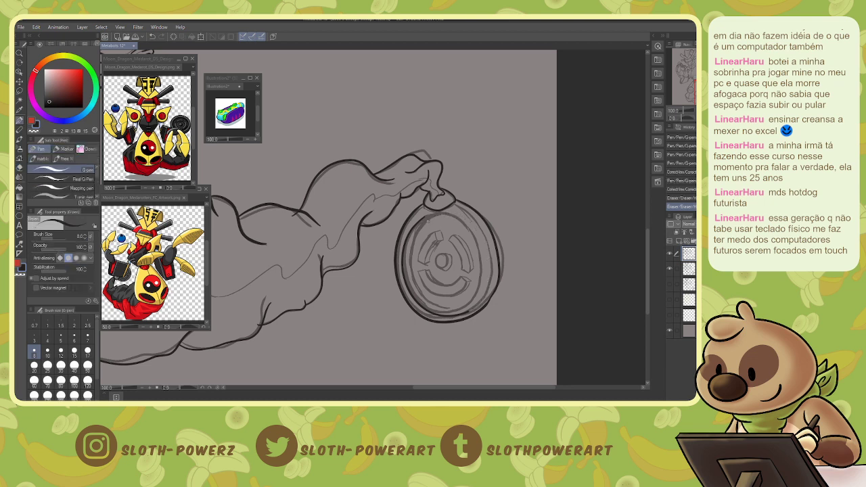
{"action": "mouse_move", "coordinate": [423, 217]}
{"action": "left_mouse_down"}
{"action": "mouse_move", "coordinate": [454, 215]}
{"action": "mouse_move", "coordinate": [470, 233]}
{"action": "mouse_move", "coordinate": [482, 288]}
{"action": "mouse_move", "coordinate": [469, 311]}
{"action": "mouse_move", "coordinate": [436, 314]}
{"action": "mouse_move", "coordinate": [413, 288]}
{"action": "mouse_move", "coordinate": [410, 252]}
{"action": "mouse_move", "coordinate": [419, 223]}
{"action": "mouse_move", "coordinate": [441, 212]}
{"action": "left_mouse_up"}
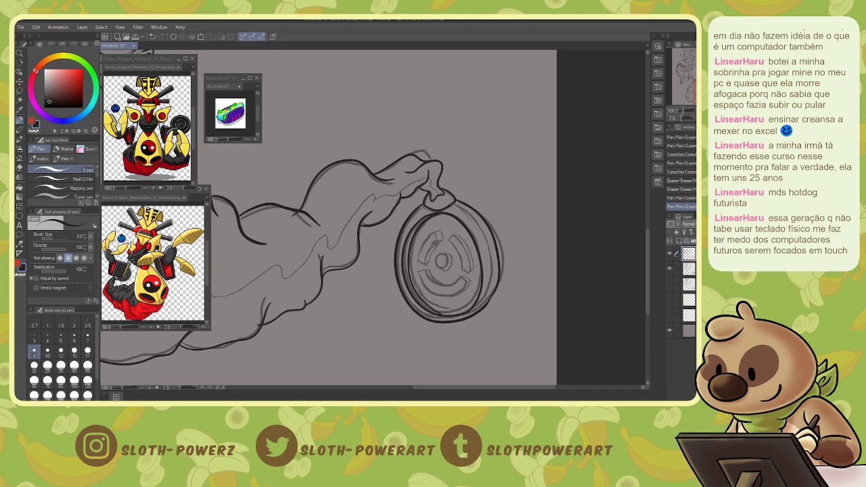
{"action": "mouse_move", "coordinate": [417, 274]}
{"action": "left_mouse_down"}
{"action": "mouse_move", "coordinate": [438, 298]}
{"action": "mouse_move", "coordinate": [454, 298]}
{"action": "mouse_move", "coordinate": [467, 280]}
{"action": "mouse_move", "coordinate": [427, 282]}
{"action": "mouse_move", "coordinate": [468, 280]}
{"action": "left_mouse_up"}
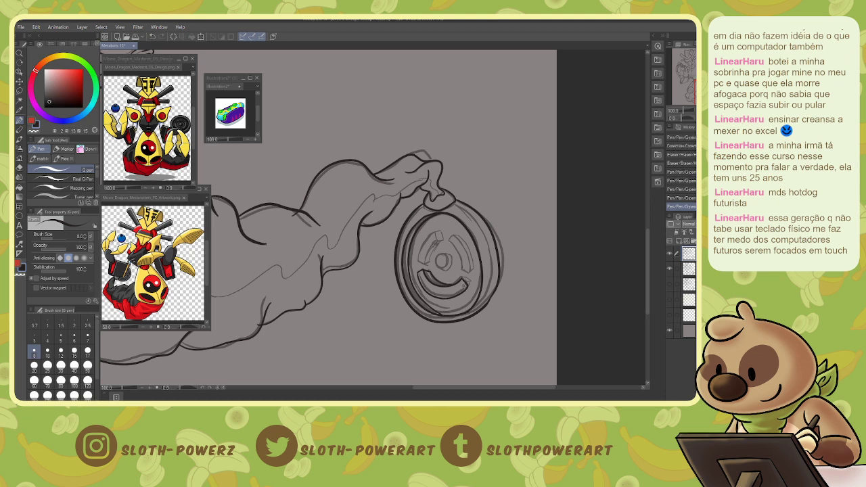
{"action": "mouse_move", "coordinate": [459, 277]}
{"action": "left_mouse_down"}
{"action": "mouse_move", "coordinate": [449, 299]}
{"action": "mouse_move", "coordinate": [472, 286]}
{"action": "left_mouse_up"}
{"action": "mouse_move", "coordinate": [440, 254]}
{"action": "left_mouse_down"}
{"action": "mouse_move", "coordinate": [441, 271]}
{"action": "mouse_move", "coordinate": [450, 255]}
{"action": "mouse_move", "coordinate": [440, 253]}
{"action": "mouse_move", "coordinate": [452, 264]}
{"action": "mouse_move", "coordinate": [450, 253]}
{"action": "mouse_move", "coordinate": [430, 245]}
{"action": "mouse_move", "coordinate": [447, 231]}
{"action": "mouse_move", "coordinate": [427, 263]}
{"action": "mouse_move", "coordinate": [418, 260]}
{"action": "mouse_move", "coordinate": [434, 232]}
{"action": "left_mouse_up"}
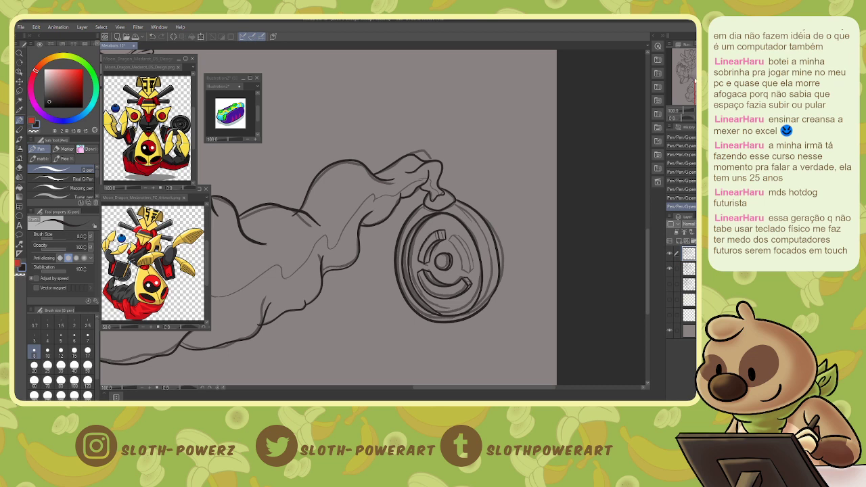
Ink the remaining curved slot on the right side of the disc's hub.
{"action": "mouse_move", "coordinate": [439, 264]}
{"action": "left_mouse_down"}
{"action": "mouse_move", "coordinate": [410, 190]}
{"action": "mouse_move", "coordinate": [401, 225]}
{"action": "left_mouse_up"}
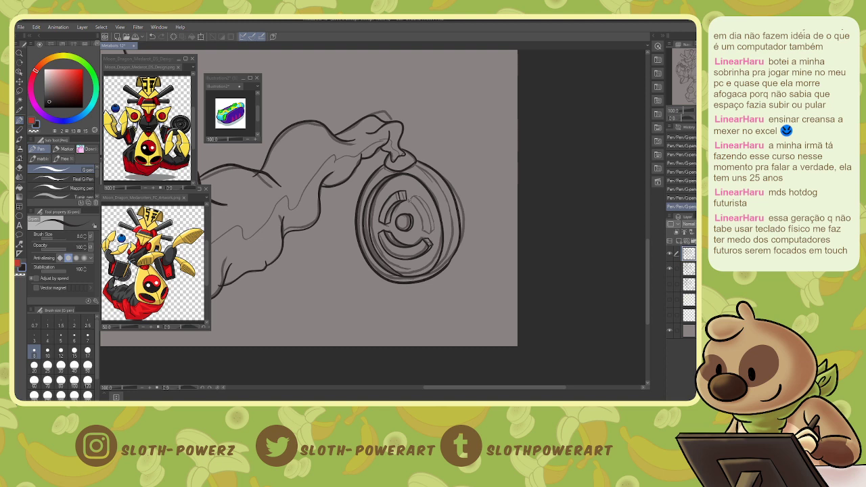
{"action": "mouse_move", "coordinate": [410, 198]}
{"action": "left_mouse_down"}
{"action": "mouse_move", "coordinate": [416, 193]}
{"action": "mouse_move", "coordinate": [426, 237]}
{"action": "left_mouse_up"}
{"action": "left_click_drag", "start_coordinate": [414, 192], "coordinate": [433, 233]}
{"action": "left_click_drag", "start_coordinate": [426, 197], "coordinate": [436, 235]}
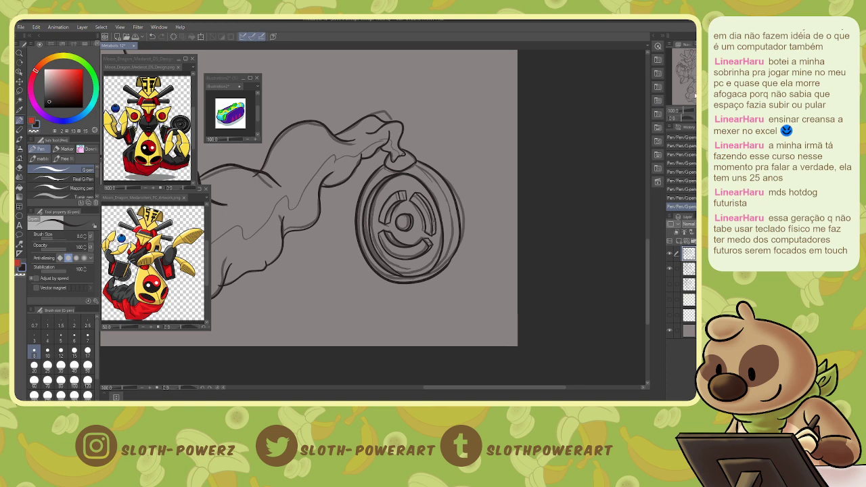
Create a new vector layer and ink the wavy dividing line along the cloth tail from the body to its tip.
{"action": "left_click_drag", "start_coordinate": [724, 100], "coordinate": [691, 135]}
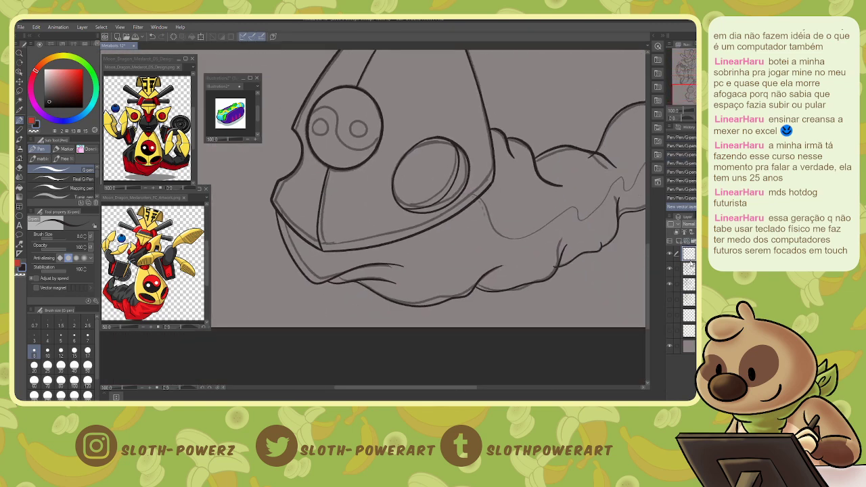
{"action": "left_click_drag", "start_coordinate": [694, 98], "coordinate": [704, 92]}
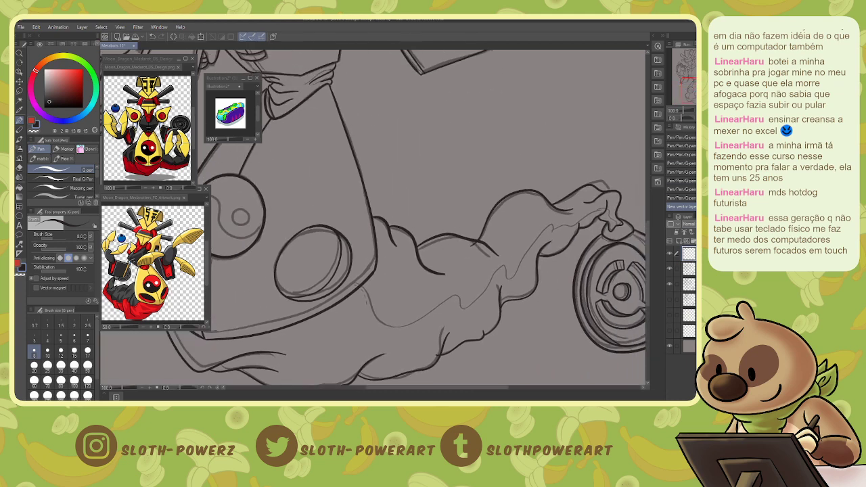
{"action": "mouse_move", "coordinate": [353, 281]}
{"action": "left_mouse_down"}
{"action": "mouse_move", "coordinate": [386, 325]}
{"action": "mouse_move", "coordinate": [428, 317]}
{"action": "mouse_move", "coordinate": [458, 296]}
{"action": "mouse_move", "coordinate": [466, 316]}
{"action": "mouse_move", "coordinate": [498, 272]}
{"action": "mouse_move", "coordinate": [523, 280]}
{"action": "mouse_move", "coordinate": [575, 221]}
{"action": "mouse_move", "coordinate": [605, 203]}
{"action": "left_mouse_up"}
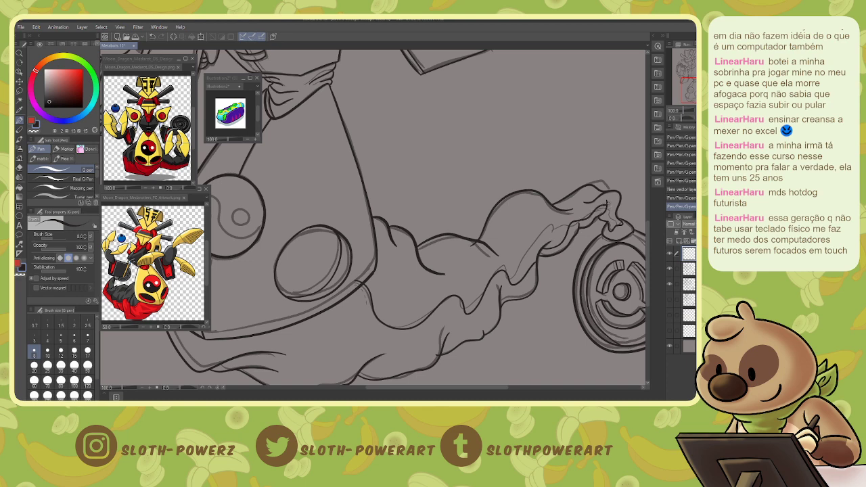
Finish the cloth tail's dividing line at the knot and trim its stray end with the vector eraser.
{"action": "left_click_drag", "start_coordinate": [608, 201], "coordinate": [614, 223]}
{"action": "key", "text": "e"}
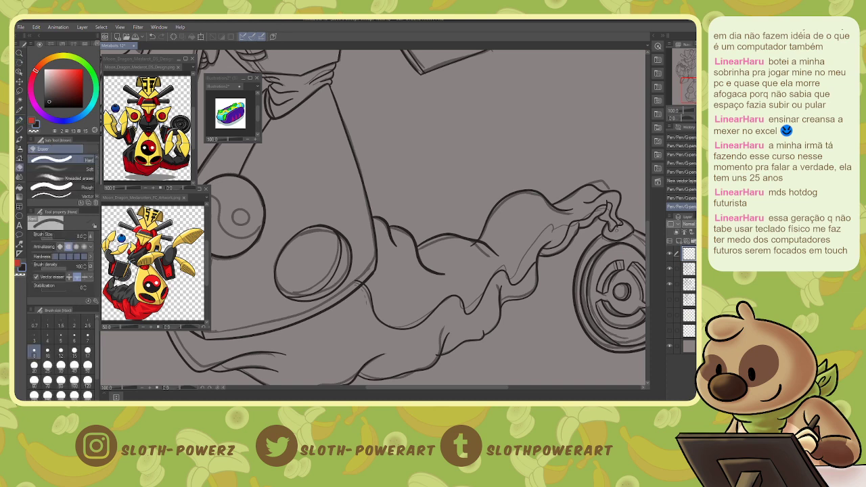
{"action": "left_click_drag", "start_coordinate": [378, 115], "coordinate": [440, 308]}
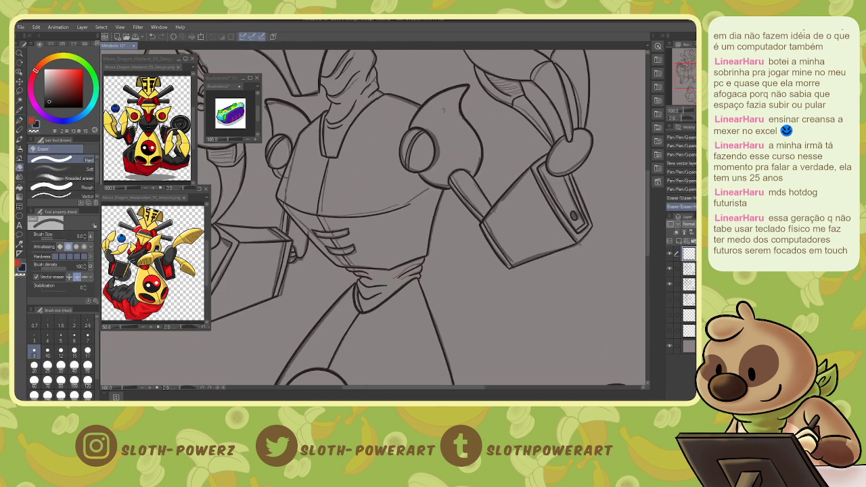
{"action": "left_click_drag", "start_coordinate": [420, 118], "coordinate": [443, 302]}
{"action": "key", "text": "p"}
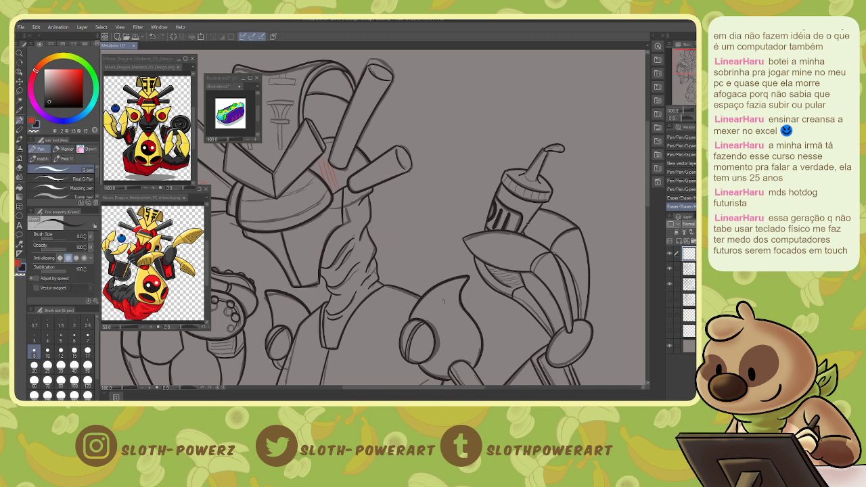
Select the main line art layer and hide the rough sketch layer to check the clean lines.
{"action": "mouse_move", "coordinate": [528, 223]}
{"action": "left_mouse_down"}
{"action": "mouse_move", "coordinate": [645, 274]}
{"action": "mouse_move", "coordinate": [662, 268]}
{"action": "left_mouse_up"}
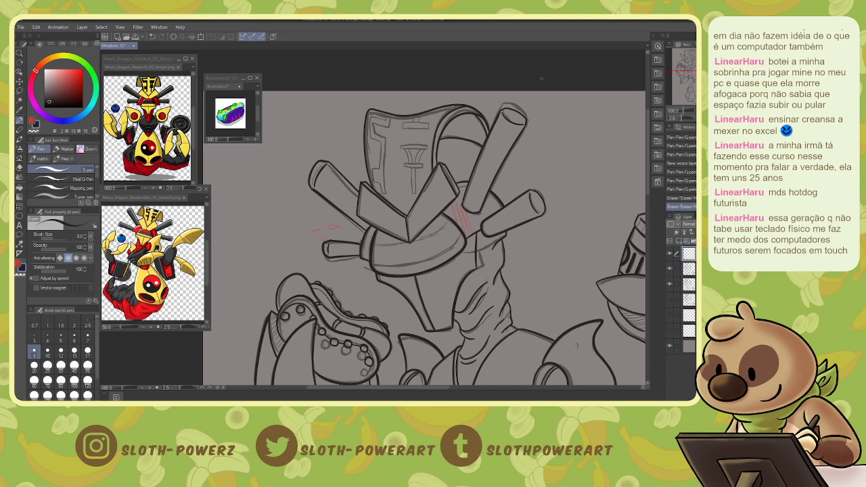
{"action": "scroll", "coordinate": [541, 78], "scroll_direction": "down", "scroll_amount": 5}
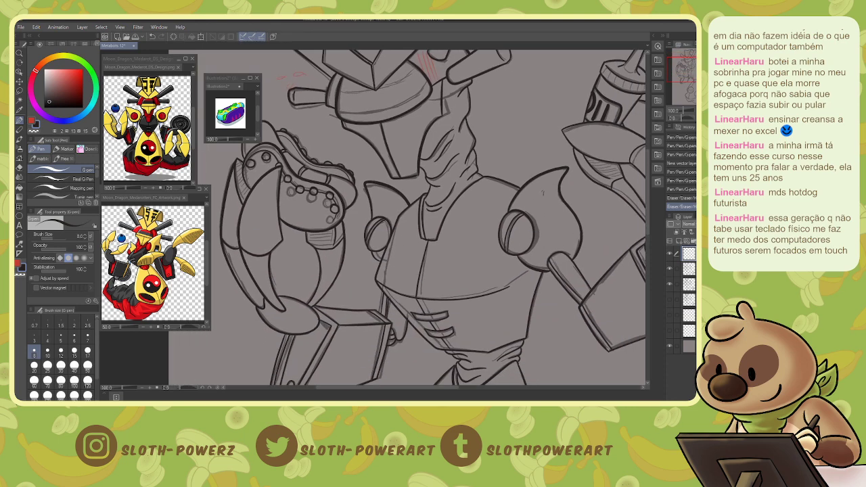
{"action": "key", "text": "ctrl+minus"}
{"action": "key", "text": "ctrl+minus"}
{"action": "left_click_drag", "start_coordinate": [439, 270], "coordinate": [406, 179]}
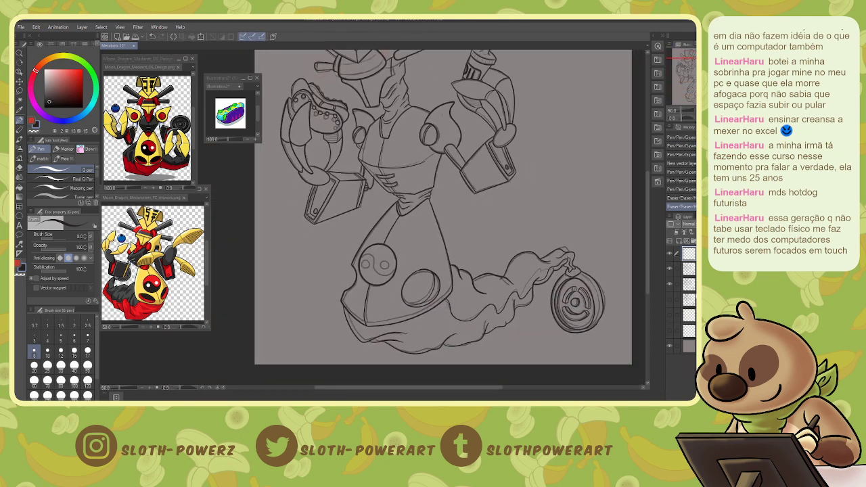
{"action": "left_click", "coordinate": [687, 269]}
{"action": "left_click", "coordinate": [668, 287]}
Erase the stray line bits along the lower edge of the cloth tail with the Hard eraser.
{"action": "key", "text": "w"}
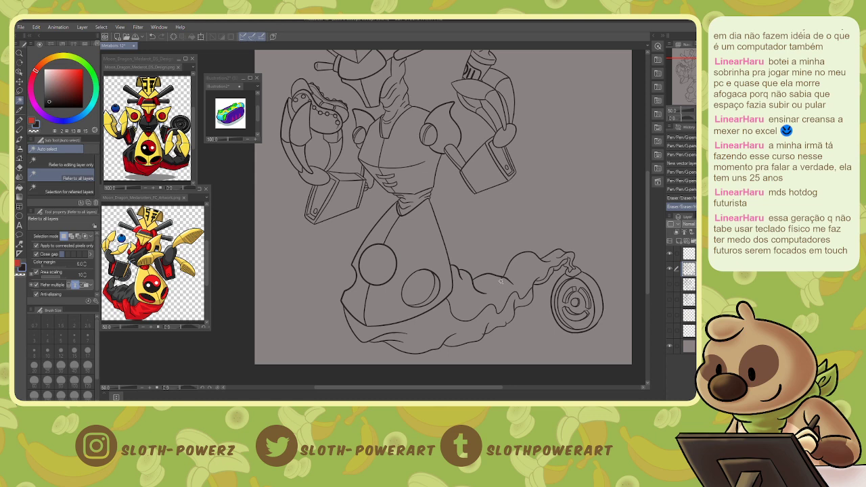
{"action": "key", "text": "e"}
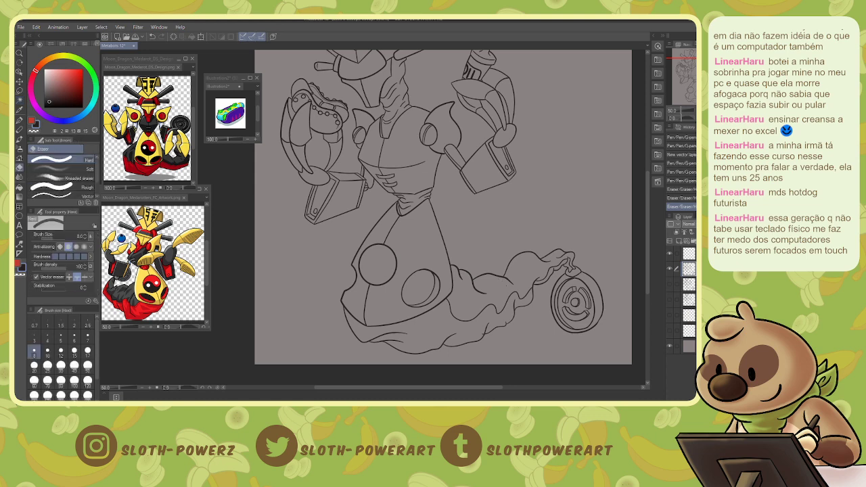
{"action": "left_click_drag", "start_coordinate": [484, 332], "coordinate": [481, 337]}
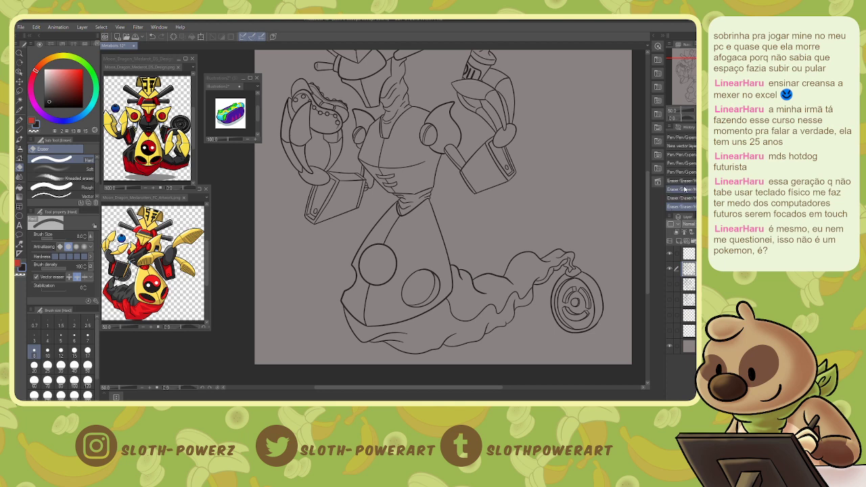
{"action": "left_click_drag", "start_coordinate": [690, 82], "coordinate": [686, 70]}
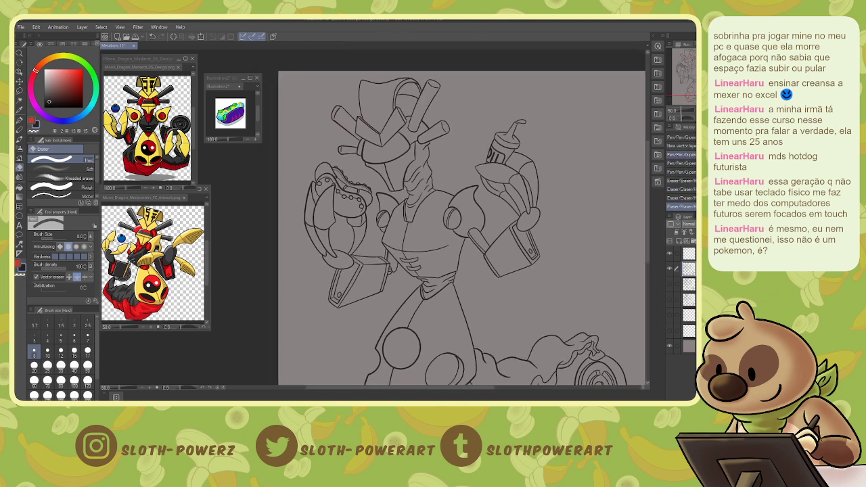
Create and name a new layer folder beneath the line art layers, and show the rough sketch layer.
{"action": "left_click", "coordinate": [691, 283]}
{"action": "left_click", "coordinate": [692, 241]}
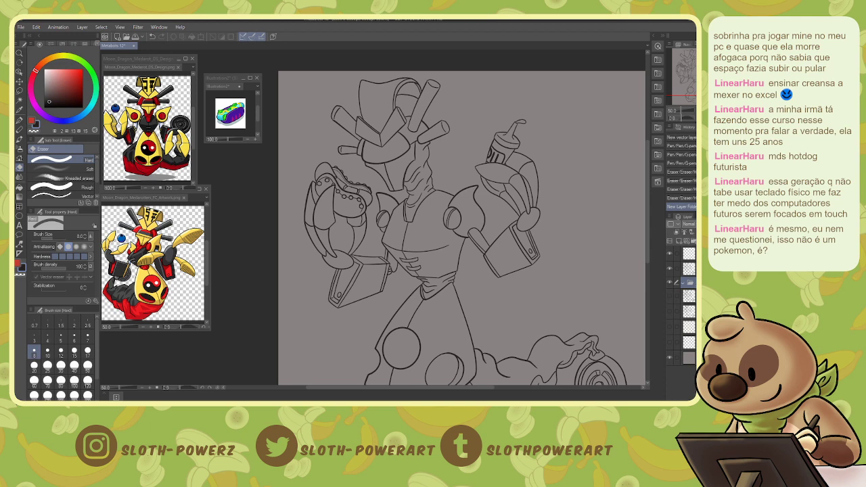
{"action": "key", "text": "Return"}
{"action": "left_click", "coordinate": [669, 296]}
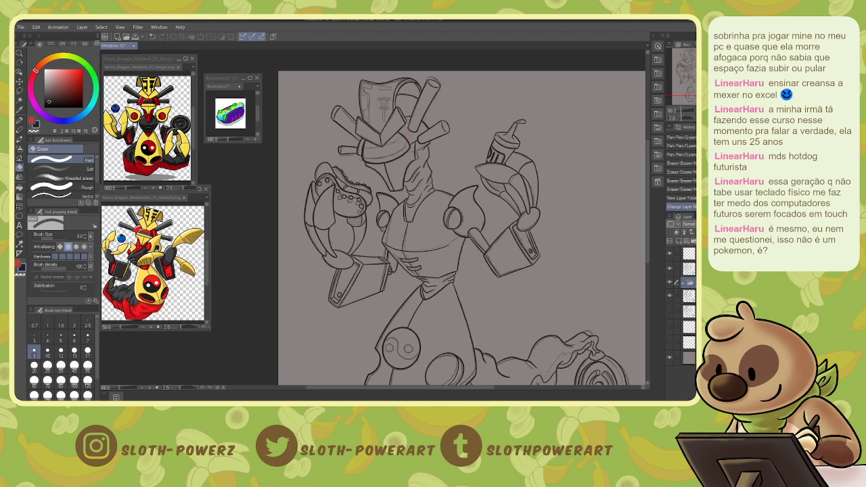
Move the four sketch layers into the new folder, collapse the folder and hide it.
{"action": "left_click", "coordinate": [690, 296]}
{"action": "left_click", "coordinate": [690, 343], "text": "shift"}
{"action": "left_click_drag", "start_coordinate": [690, 341], "coordinate": [689, 284]}
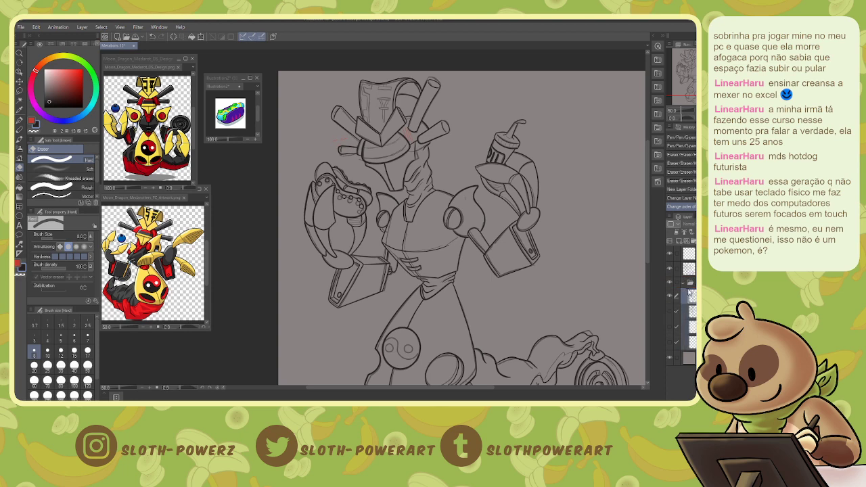
{"action": "left_click", "coordinate": [683, 284]}
{"action": "left_click", "coordinate": [670, 284]}
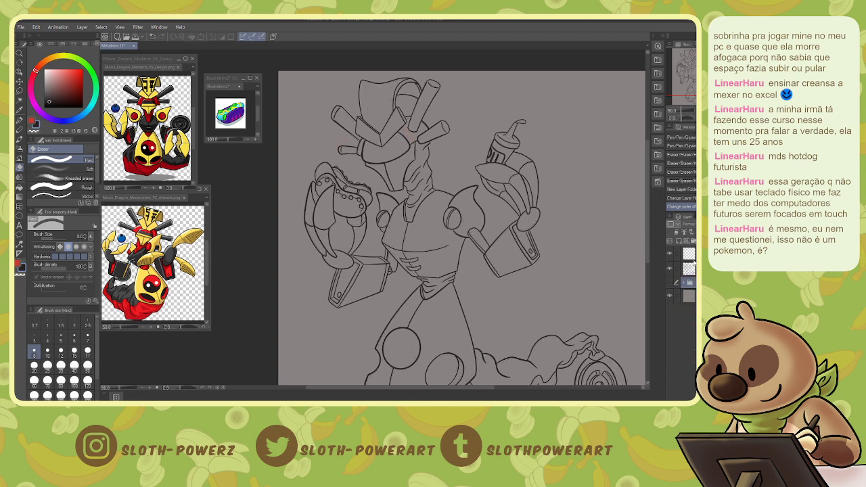
Create another layer folder above the sketch folder, add four raster layers inside it and select the lowest one.
{"action": "left_click", "coordinate": [693, 243]}
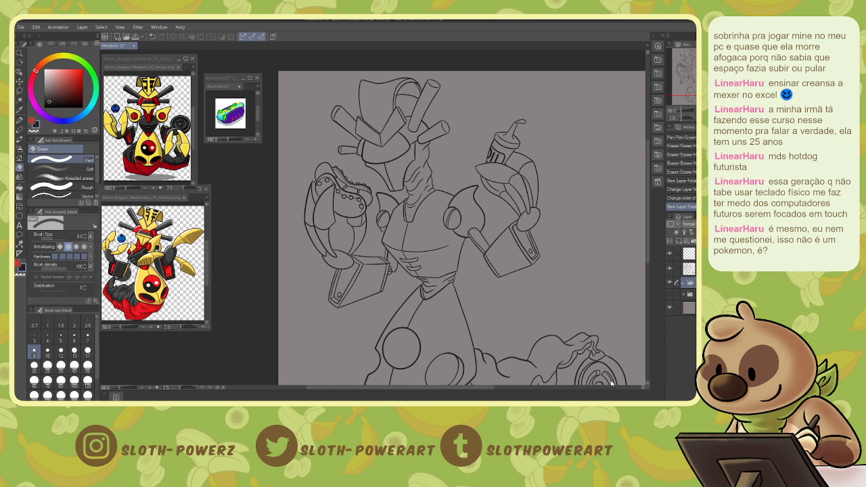
{"action": "left_click", "coordinate": [679, 242]}
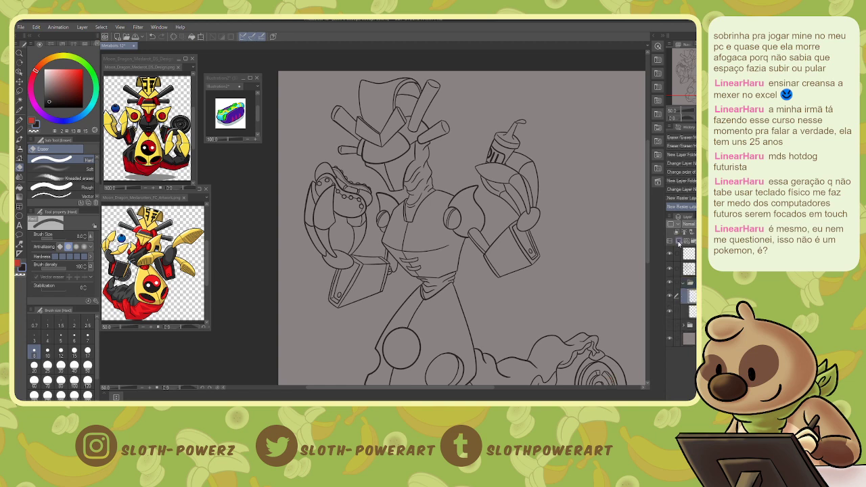
{"action": "double_click", "coordinate": [679, 243]}
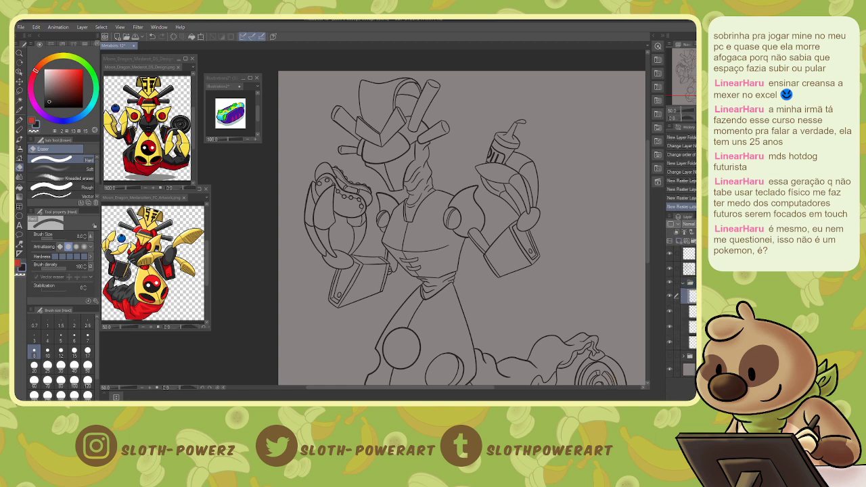
{"action": "left_click", "coordinate": [689, 344]}
Sample the armour's yellow and the dark body colour from the reference artwork, and switch to Auto select.
{"action": "left_click", "coordinate": [687, 77]}
{"action": "left_click_drag", "start_coordinate": [692, 76], "coordinate": [695, 79]}
{"action": "key", "text": "i"}
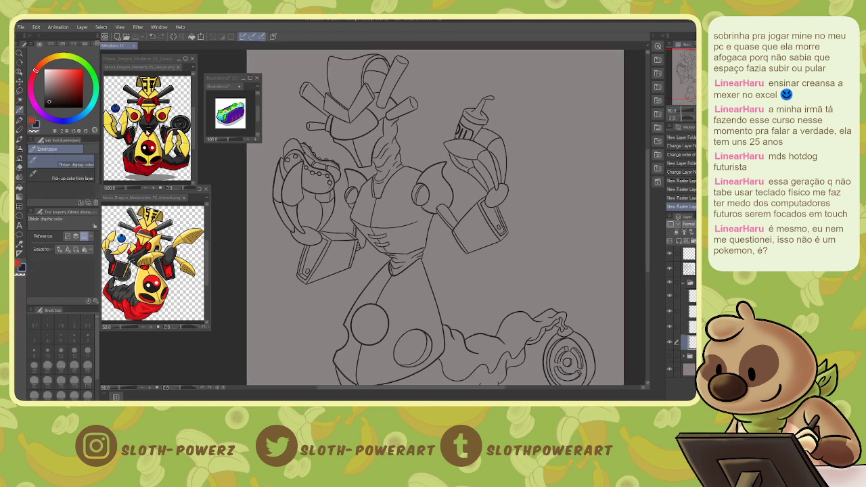
{"action": "left_click", "coordinate": [147, 141]}
{"action": "left_click", "coordinate": [147, 137]}
{"action": "key", "text": "x"}
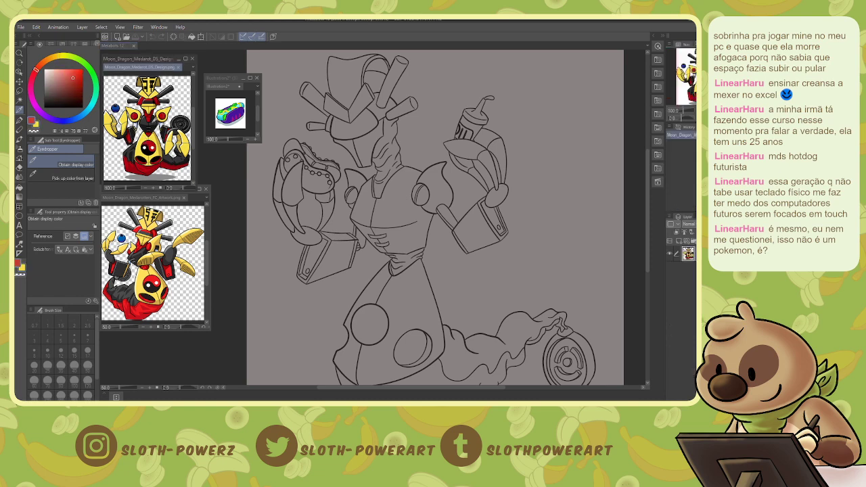
{"action": "left_click", "coordinate": [130, 155]}
{"action": "key", "text": "x"}
{"action": "key", "text": "w"}
{"action": "left_click", "coordinate": [402, 213]}
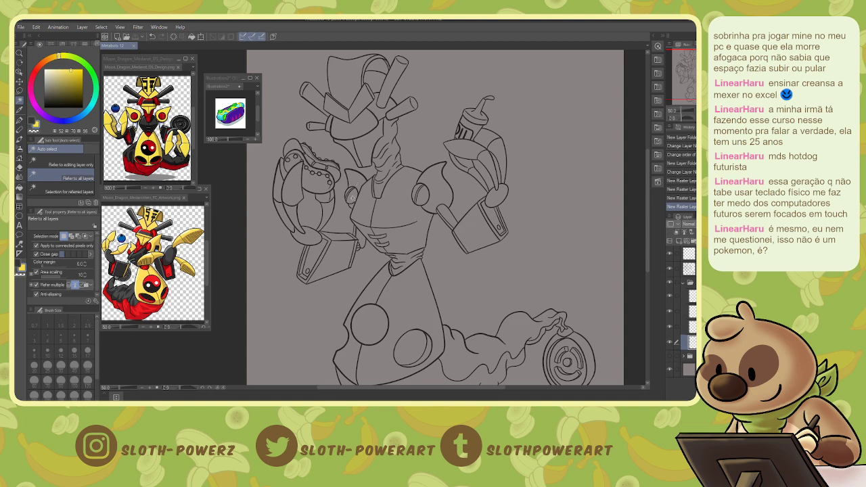
{"action": "left_click", "coordinate": [353, 198]}
{"action": "key", "text": "ctrl+d"}
Set the main line art layer as the reference layer and reselect the lowest raster layer.
{"action": "left_click", "coordinate": [689, 268]}
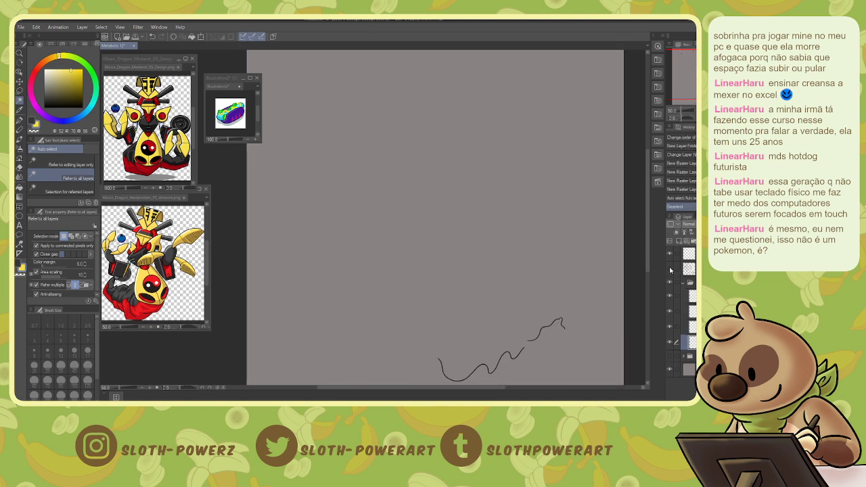
{"action": "left_click", "coordinate": [689, 232]}
{"action": "left_click", "coordinate": [691, 342]}
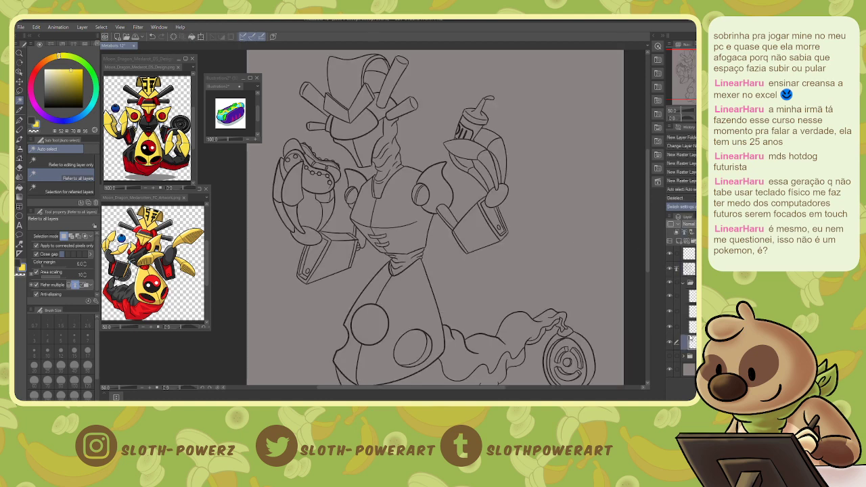
Auto-select both shoulder pieces, the face mask, the V-shaped brow plate and the helmet crest as one selection.
{"action": "left_click", "coordinate": [436, 193]}
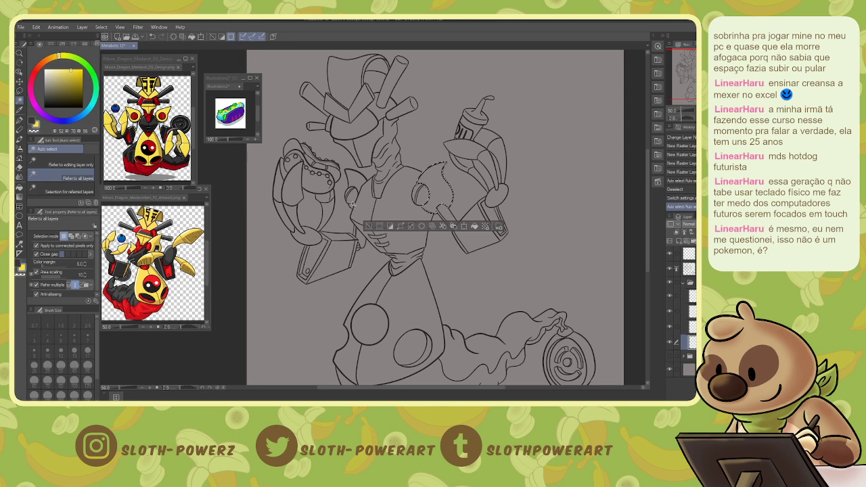
{"action": "left_click", "coordinate": [360, 179]}
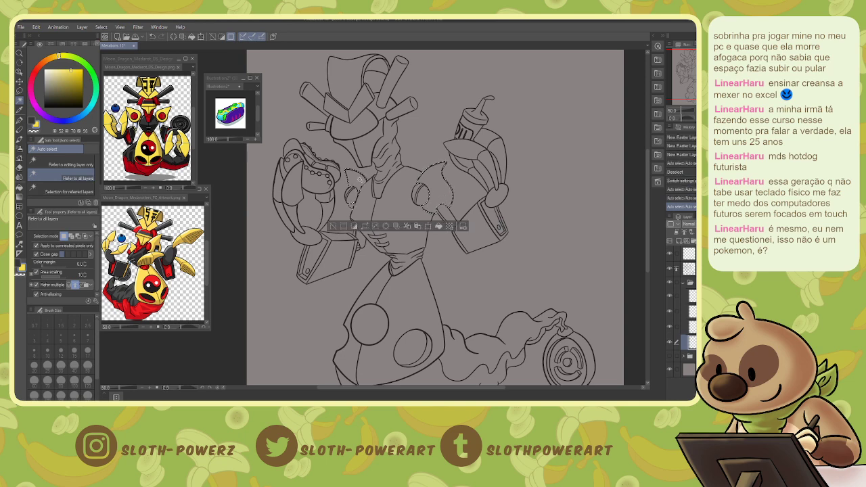
{"action": "left_click", "coordinate": [363, 144]}
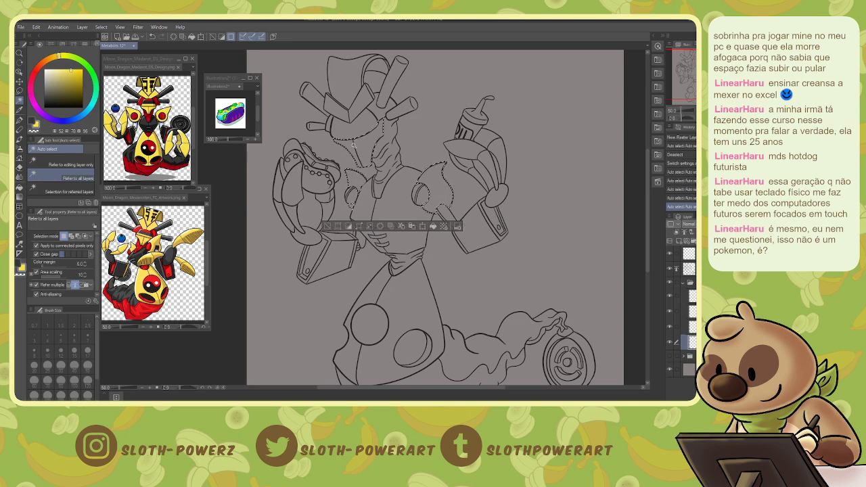
{"action": "left_click", "coordinate": [366, 99], "text": "shift"}
{"action": "left_click", "coordinate": [338, 105], "text": "shift"}
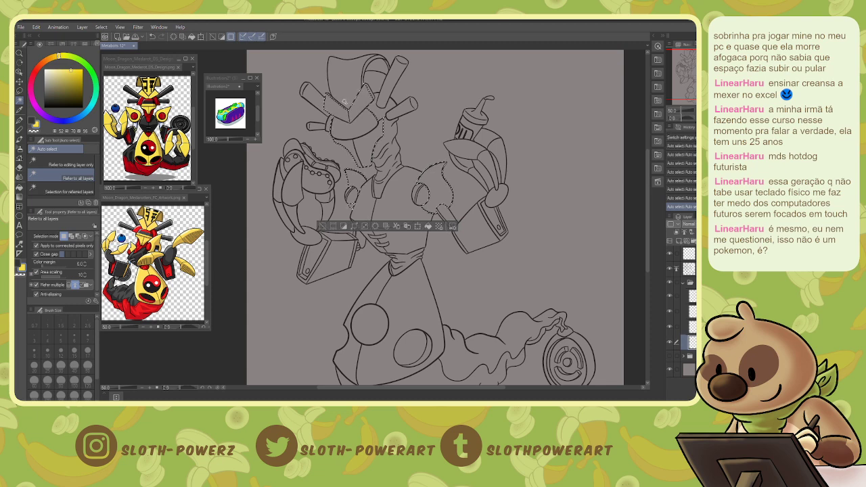
{"action": "left_click", "coordinate": [345, 84], "text": "shift"}
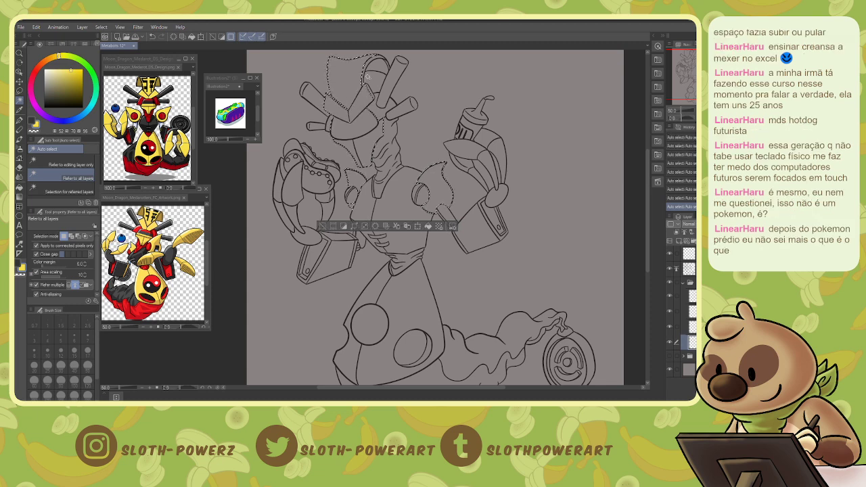
{"action": "key", "text": "ctrl+z"}
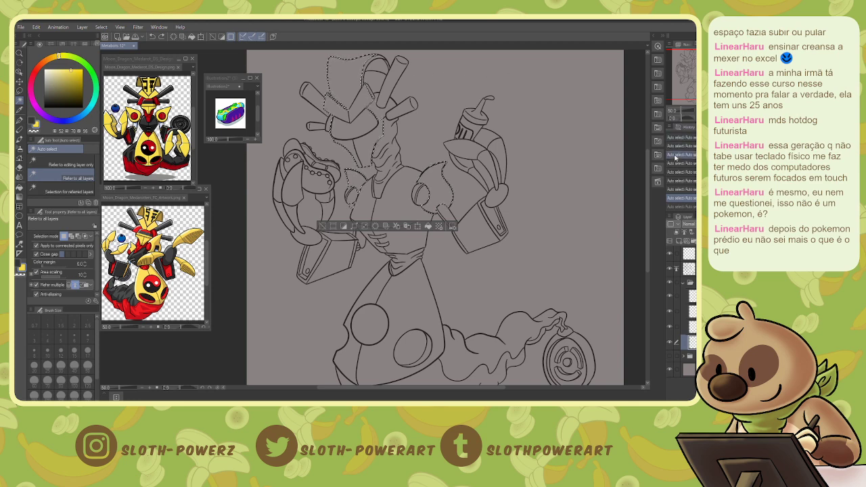
Add the missed spots around the V-shaped brow plate to the selection using Auto select and the lasso.
{"action": "key", "text": "ctrl+plus"}
{"action": "key", "text": "ctrl+plus"}
{"action": "left_click_drag", "start_coordinate": [433, 285], "coordinate": [316, 147]}
{"action": "left_click_drag", "start_coordinate": [297, 54], "coordinate": [449, 386]}
{"action": "left_click", "coordinate": [353, 201]}
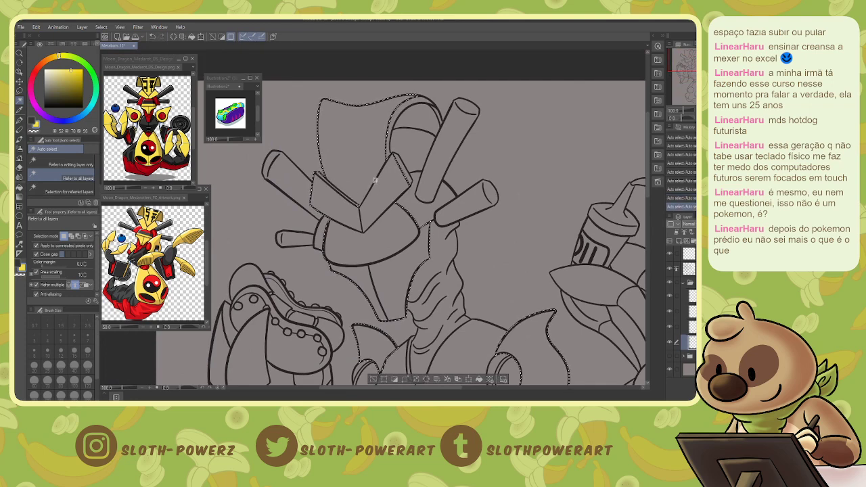
{"action": "key", "text": "m"}
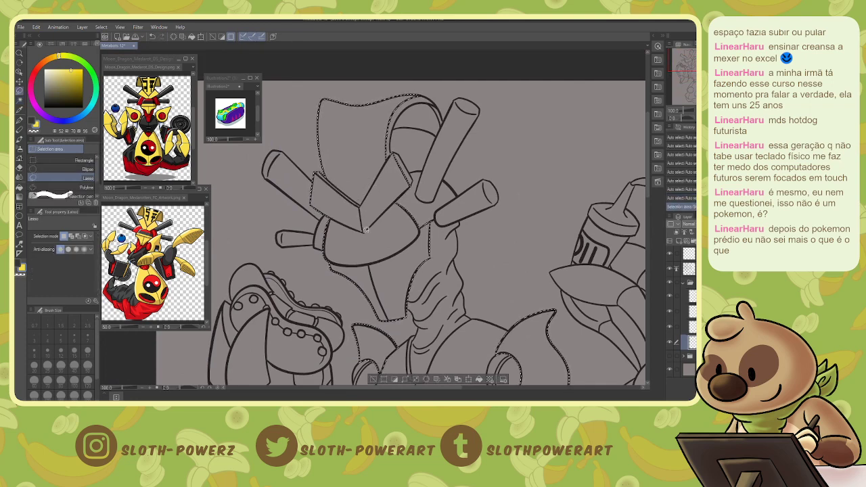
{"action": "key", "text": "w"}
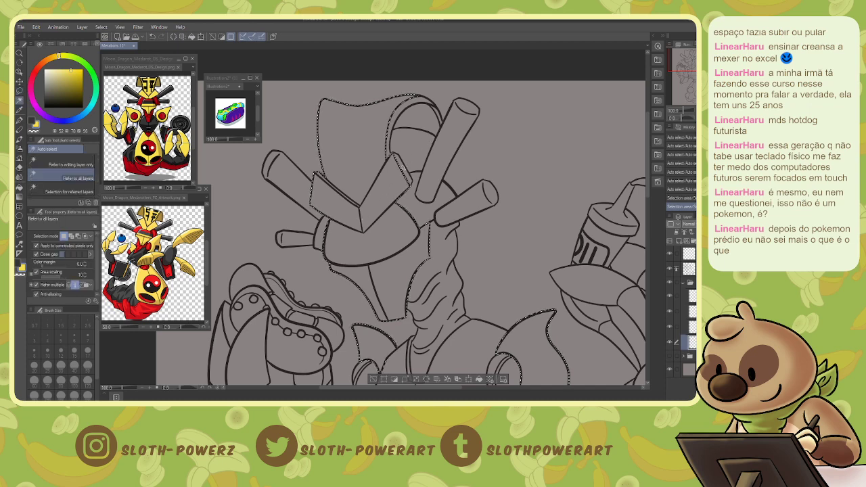
Add the inner area under the helmet's arch to the selection and patch its outer edge with the lasso.
{"action": "left_click", "coordinate": [404, 141]}
{"action": "key", "text": "ctrl+z"}
{"action": "key", "text": "ctrl+z"}
{"action": "left_click", "coordinate": [421, 124]}
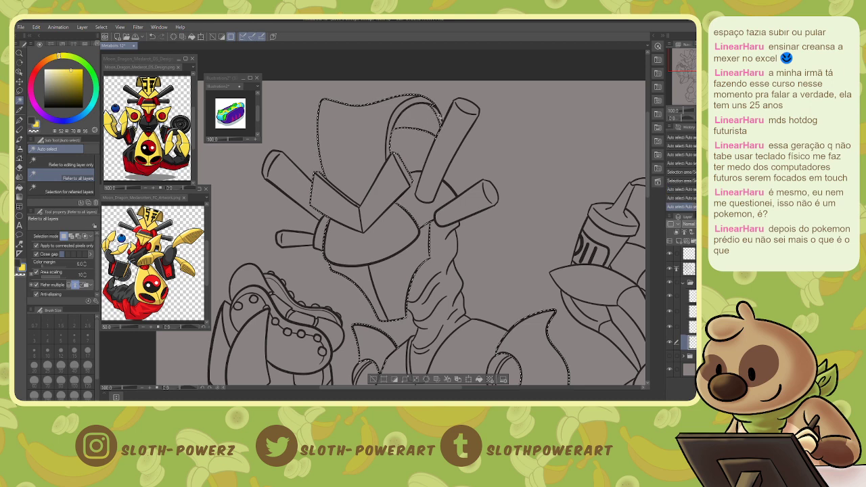
{"action": "key", "text": "m"}
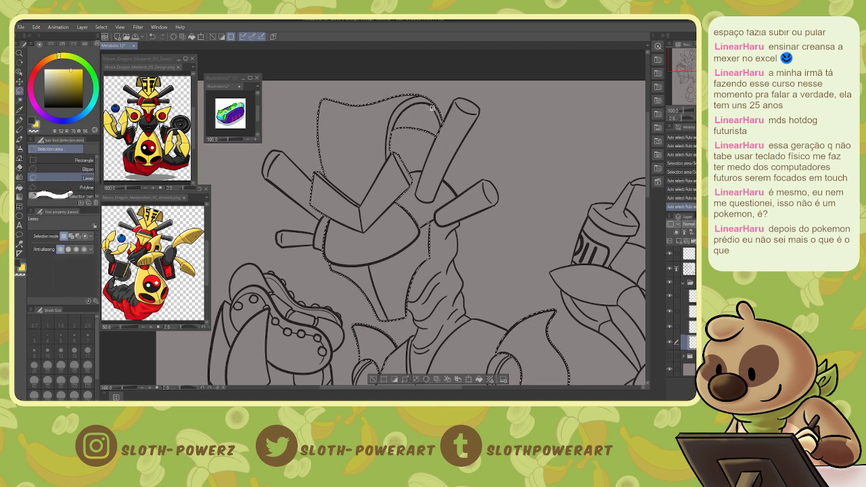
{"action": "left_click_drag", "start_coordinate": [435, 115], "coordinate": [445, 120]}
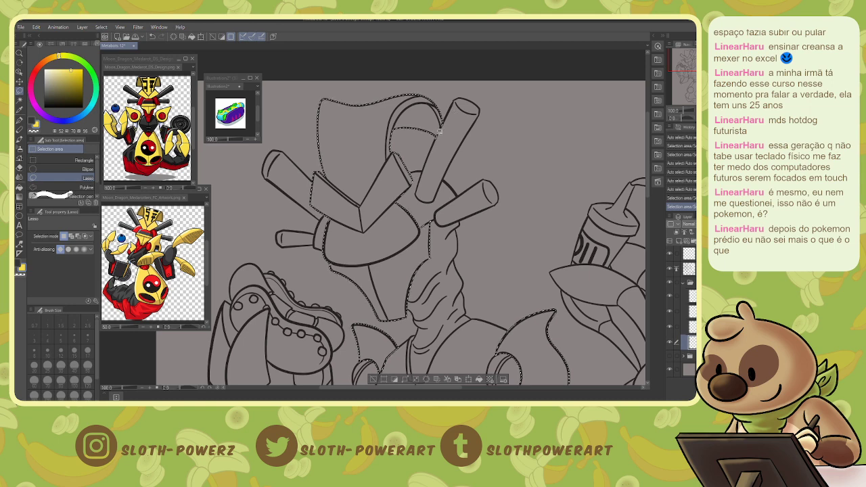
{"action": "left_click_drag", "start_coordinate": [446, 120], "coordinate": [441, 129]}
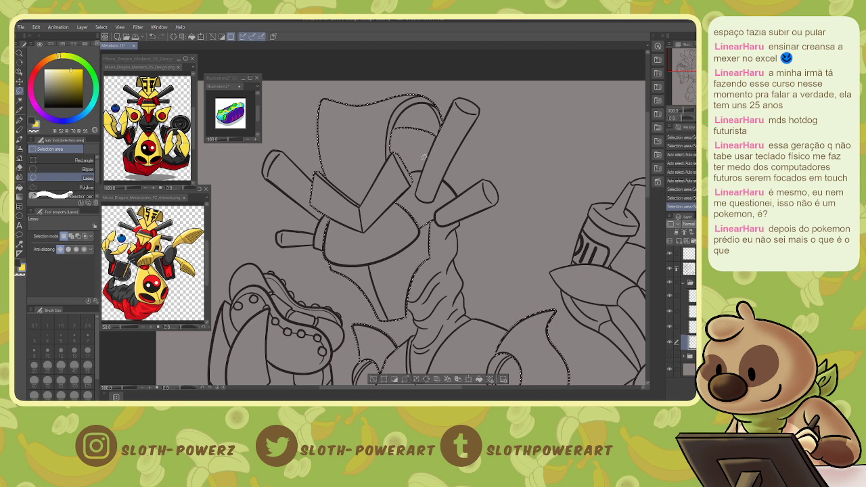
Patch the helmet arch's edge with the lasso and auto-select the claws of the hand holding the bottle.
{"action": "left_click_drag", "start_coordinate": [411, 169], "coordinate": [429, 165]}
{"action": "key", "text": "ctrl+minus"}
{"action": "left_click_drag", "start_coordinate": [433, 338], "coordinate": [391, 195]}
{"action": "left_click_drag", "start_coordinate": [496, 115], "coordinate": [513, 207]}
{"action": "key", "text": "w"}
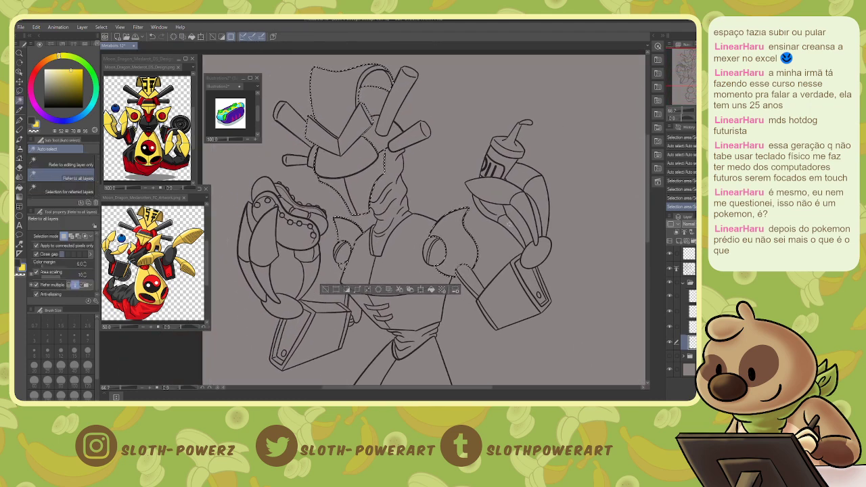
{"action": "left_click", "coordinate": [509, 224]}
{"action": "key", "text": "ctrl+z"}
{"action": "left_click", "coordinate": [488, 208], "text": "shift"}
{"action": "left_click", "coordinate": [509, 225], "text": "shift"}
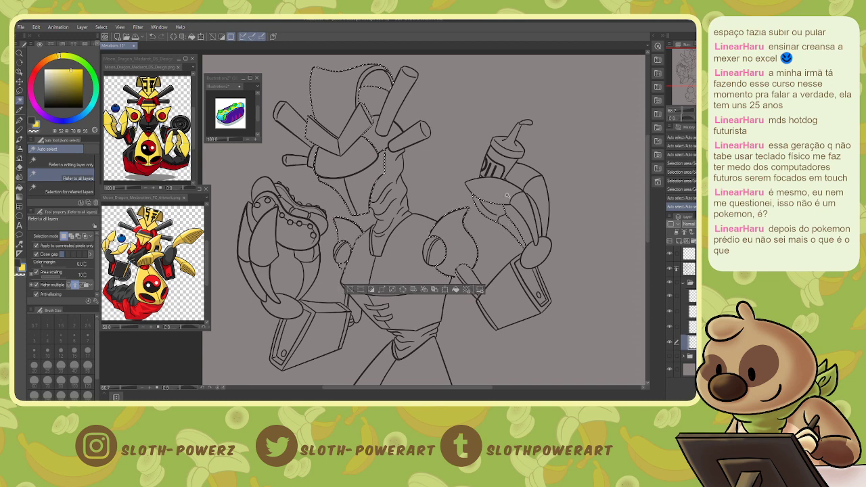
{"action": "left_click", "coordinate": [520, 203]}
{"action": "left_click", "coordinate": [535, 192]}
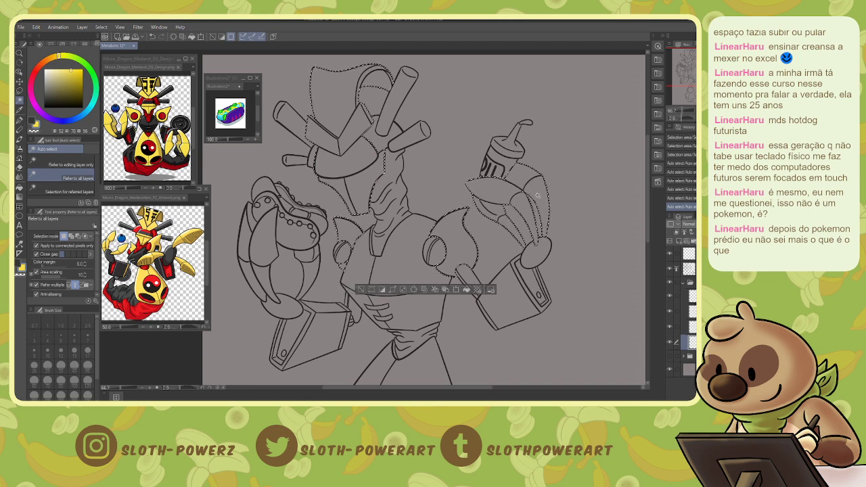
Add the claws of the hand holding the hot dog to the selection, patching the missed spot with the lasso.
{"action": "left_click", "coordinate": [265, 250], "text": "shift"}
{"action": "left_click", "coordinate": [263, 274], "text": "shift"}
{"action": "left_click", "coordinate": [244, 241], "text": "shift"}
{"action": "left_click", "coordinate": [246, 271], "text": "shift"}
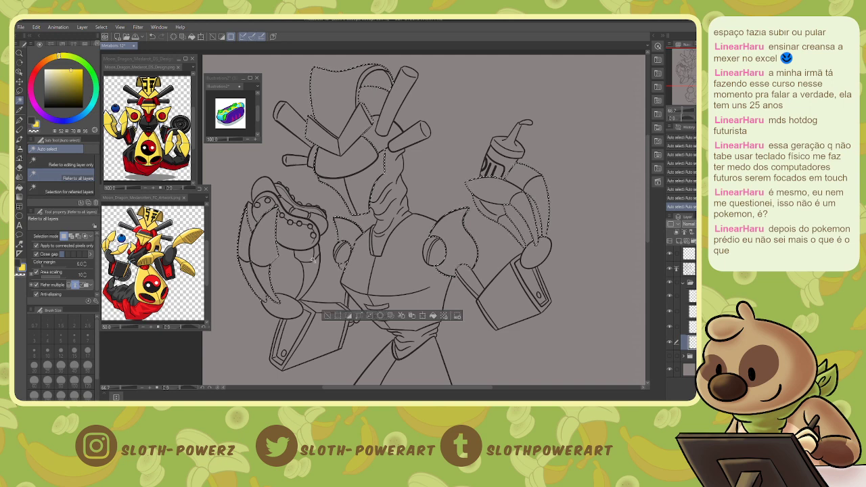
{"action": "left_click", "coordinate": [312, 259], "text": "shift"}
{"action": "left_click", "coordinate": [263, 236], "text": "shift"}
{"action": "key", "text": "ctrl+z"}
{"action": "left_click", "coordinate": [261, 234], "text": "shift"}
{"action": "key", "text": "m"}
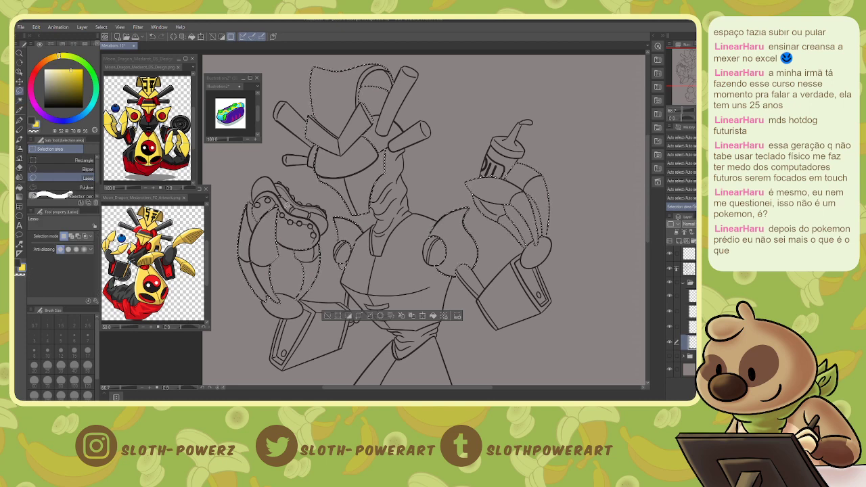
{"action": "mouse_move", "coordinate": [280, 259]}
{"action": "left_mouse_down"}
{"action": "mouse_move", "coordinate": [253, 256]}
{"action": "mouse_move", "coordinate": [276, 261]}
{"action": "left_mouse_up"}
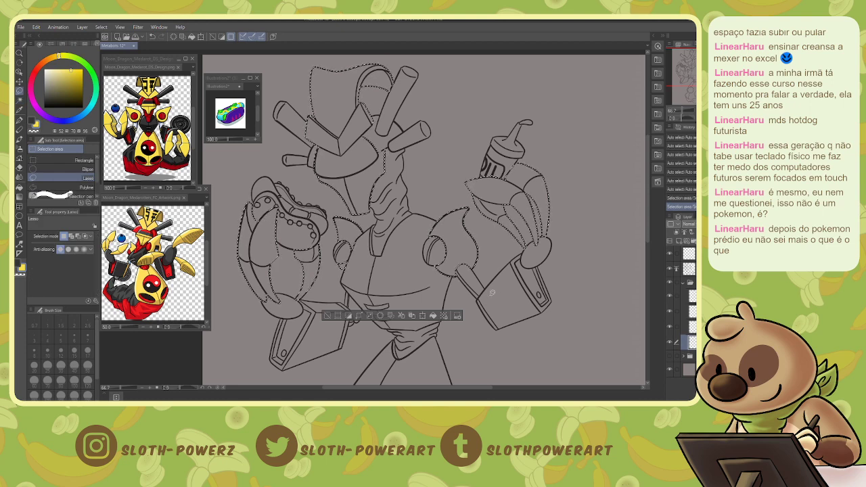
Add both halves of the large lower-body plate around the round openings to the selection.
{"action": "key", "text": "w"}
{"action": "left_click_drag", "start_coordinate": [581, 237], "coordinate": [601, 139]}
{"action": "left_click", "coordinate": [417, 292]}
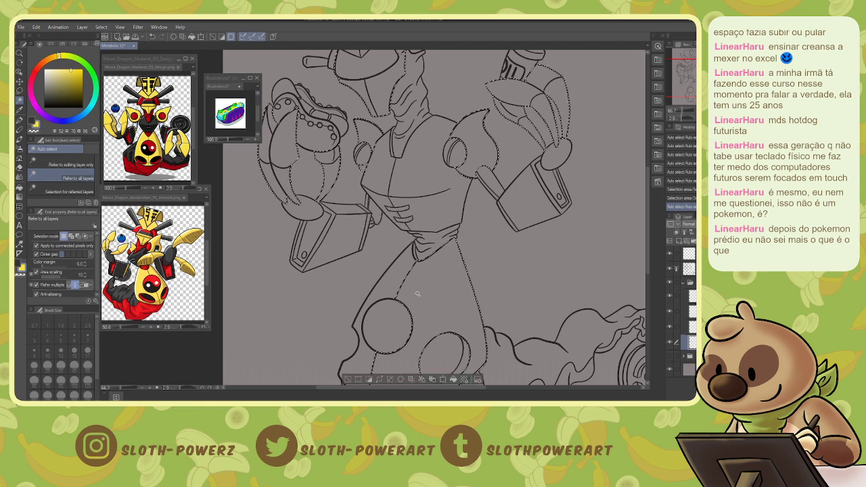
{"action": "left_click", "coordinate": [395, 283]}
{"action": "left_click_drag", "start_coordinate": [440, 298], "coordinate": [443, 254]}
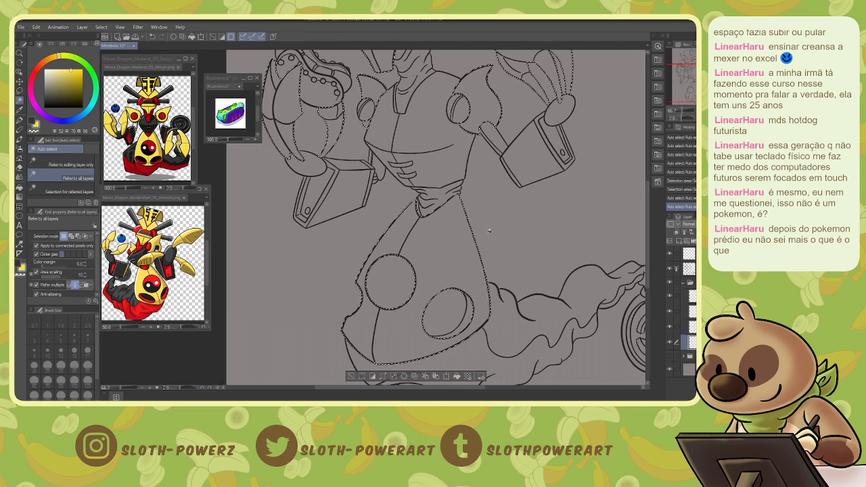
Fill the lower-body plate with yellow, shift the hue slightly towards orange and refill it.
{"action": "key", "text": "g"}
{"action": "left_click", "coordinate": [445, 253]}
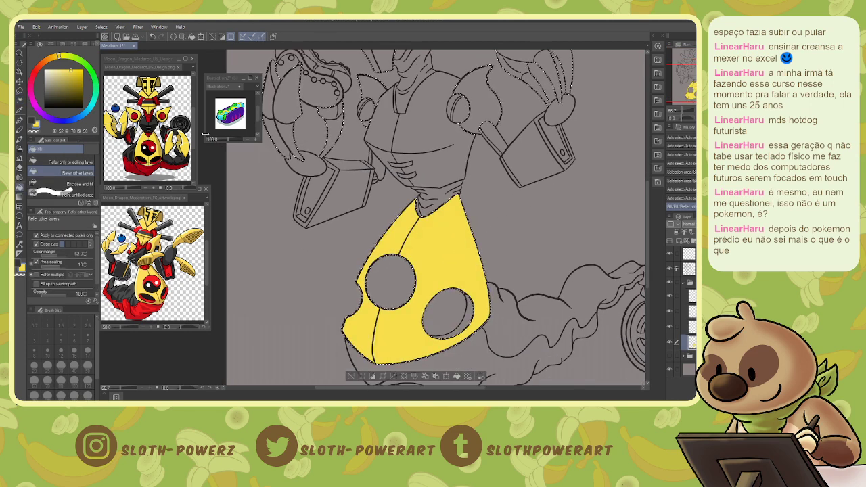
{"action": "left_click", "coordinate": [54, 57]}
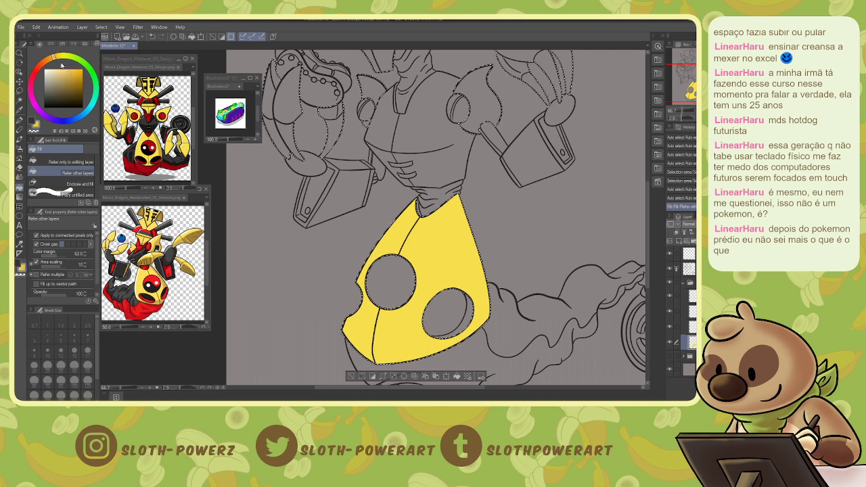
{"action": "left_click", "coordinate": [400, 333]}
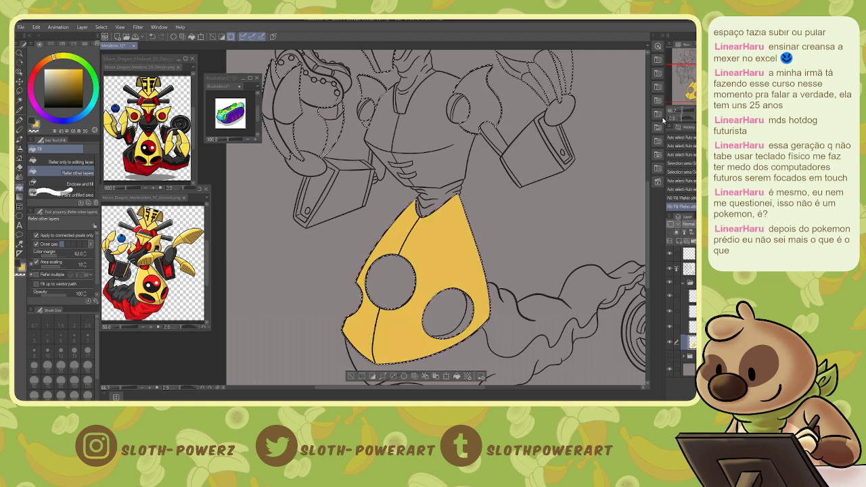
Patch the selection gap in the bottle-holding hand with the lasso and fill its claws with the golden yellow.
{"action": "left_click_drag", "start_coordinate": [533, 72], "coordinate": [512, 204]}
{"action": "left_click", "coordinate": [496, 197]}
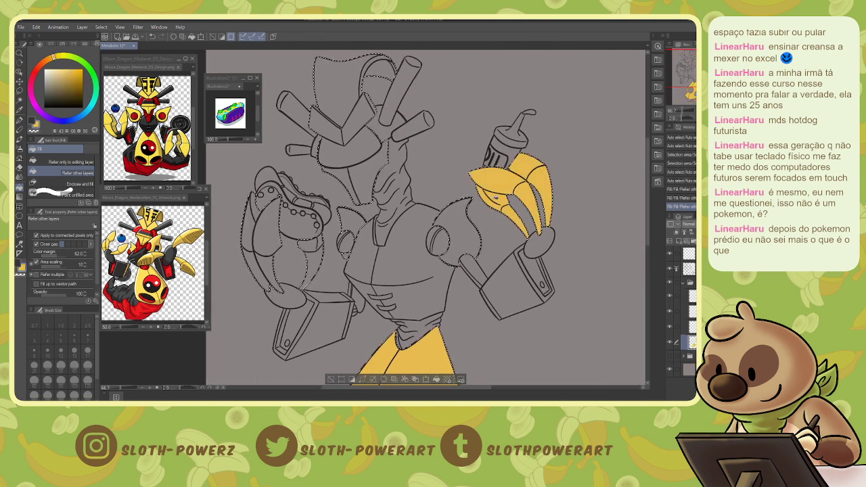
{"action": "key", "text": "ctrl+z"}
{"action": "key", "text": "m"}
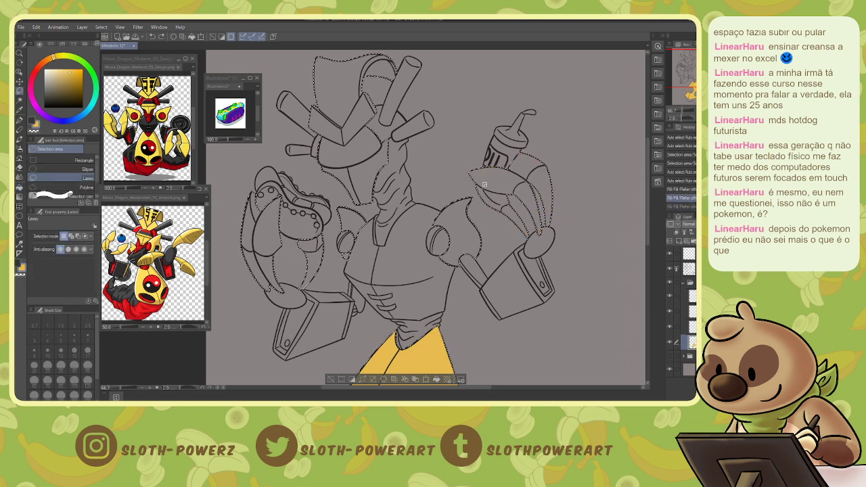
{"action": "left_click_drag", "start_coordinate": [486, 181], "coordinate": [495, 184]}
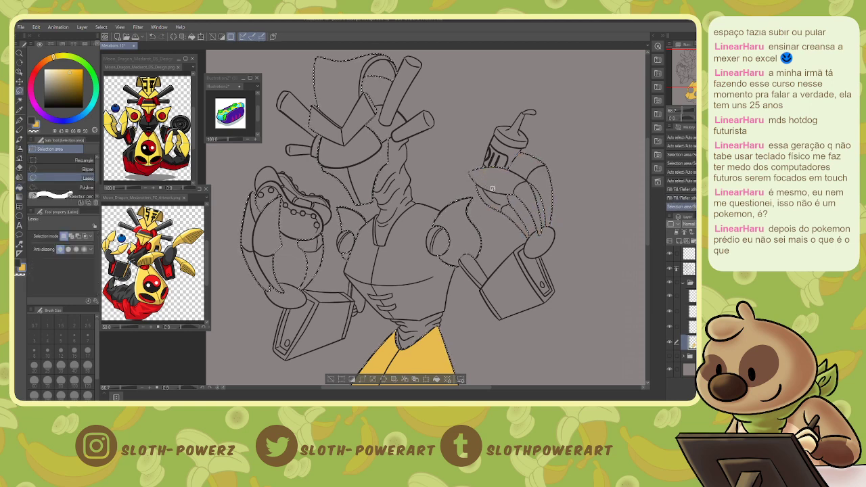
{"action": "key", "text": "g"}
{"action": "left_click", "coordinate": [499, 190]}
Fill both shoulder pieces, the hot dog hand's claws and the head armour with golden yellow and clear the selection.
{"action": "left_click", "coordinate": [463, 220]}
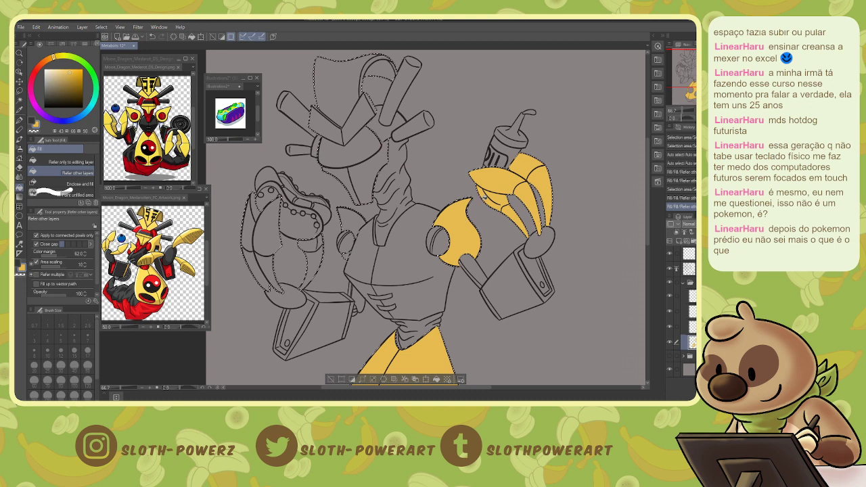
{"action": "left_click", "coordinate": [351, 226]}
{"action": "left_click", "coordinate": [309, 262]}
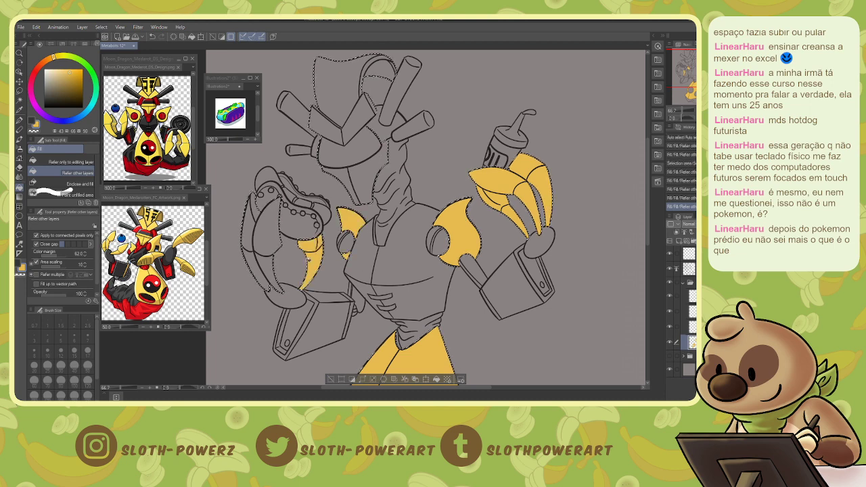
{"action": "left_click", "coordinate": [261, 240]}
{"action": "left_click", "coordinate": [275, 251]}
{"action": "left_click", "coordinate": [367, 171]}
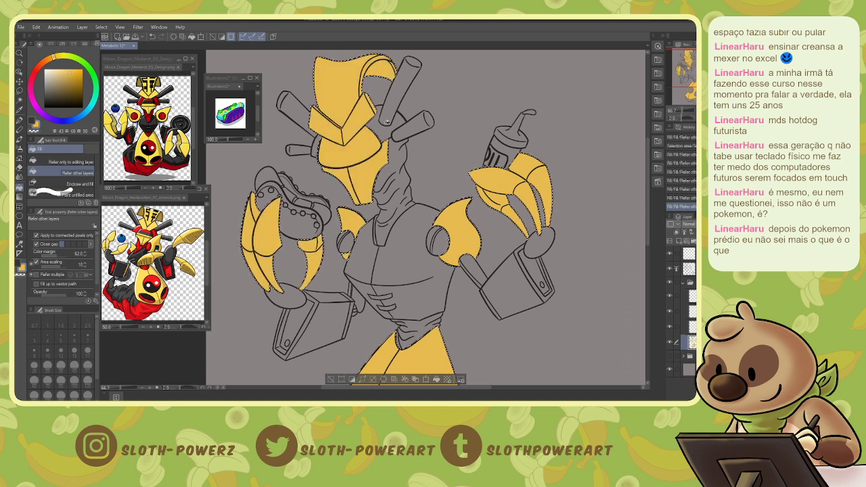
{"action": "key", "text": "ctrl+d"}
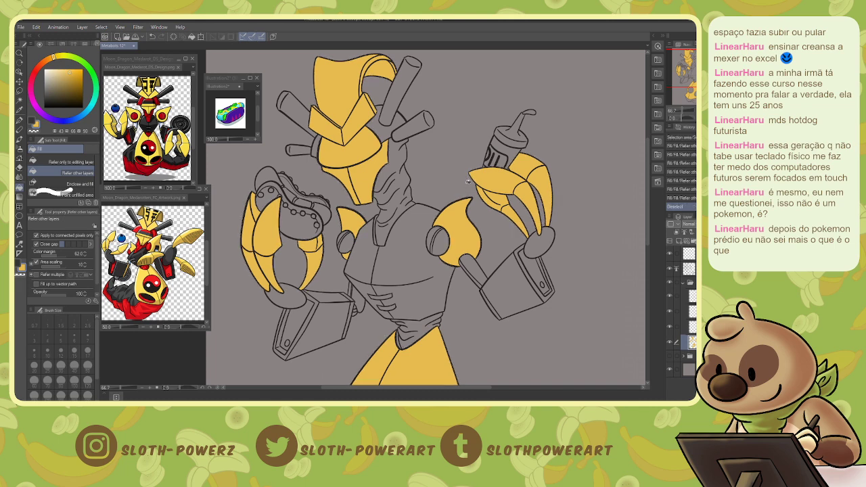
Show the sketch folder and draw a small oval doodle above the bottle with the Real G-Pen on its upper layer.
{"action": "left_click", "coordinate": [684, 285]}
{"action": "left_click", "coordinate": [682, 296]}
{"action": "left_click", "coordinate": [669, 295]}
{"action": "left_click", "coordinate": [688, 309]}
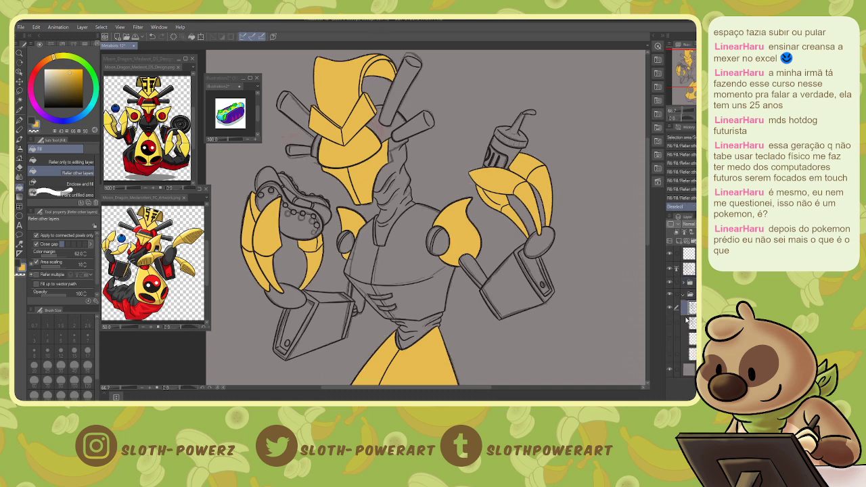
{"action": "key", "text": "p"}
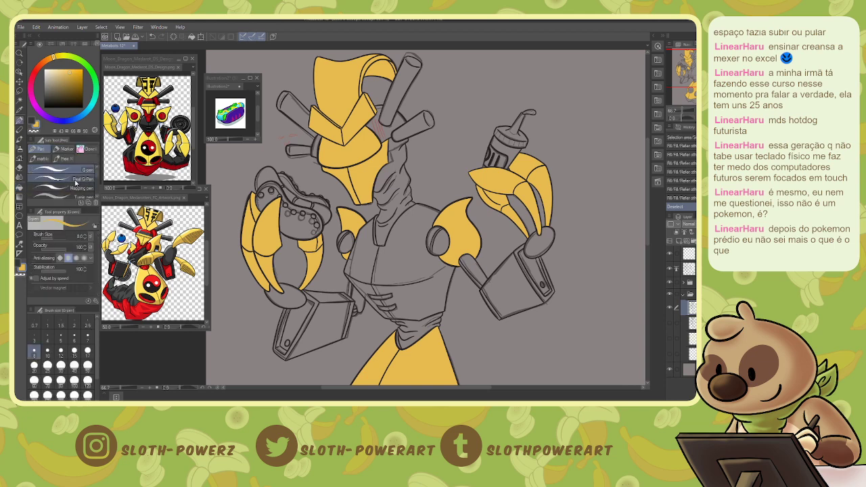
{"action": "key", "text": "x"}
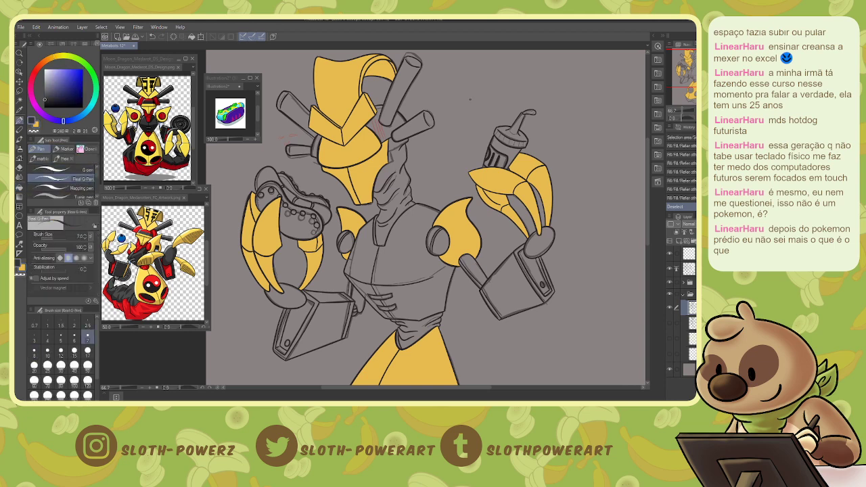
{"action": "left_click", "coordinate": [475, 90]}
{"action": "left_click", "coordinate": [476, 91]}
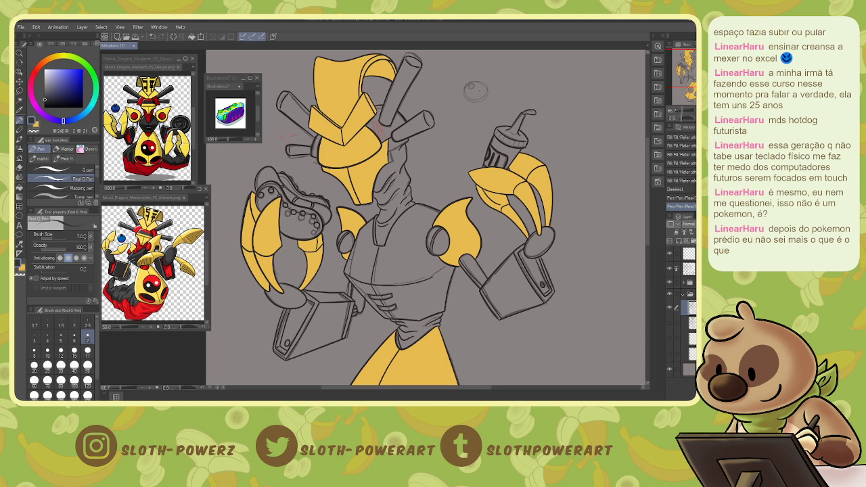
{"action": "left_click", "coordinate": [475, 90]}
{"action": "left_click", "coordinate": [476, 90]}
{"action": "left_click", "coordinate": [476, 90]}
{"action": "left_click", "coordinate": [475, 90]}
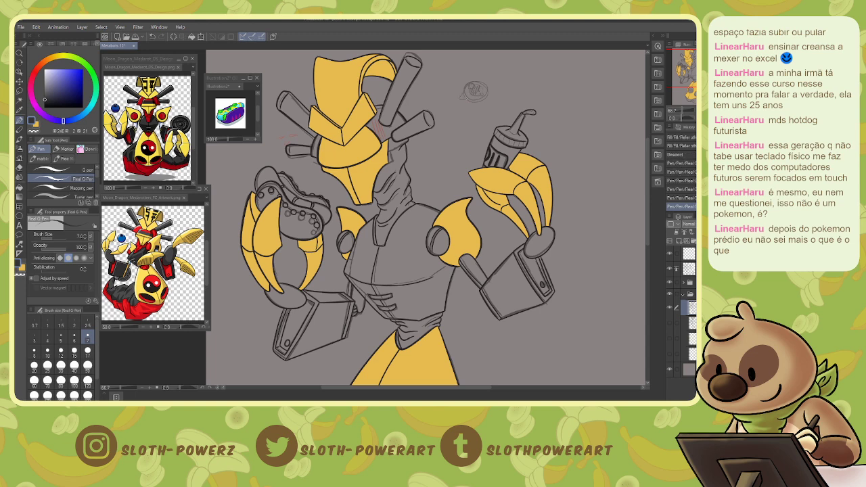
{"action": "left_click", "coordinate": [475, 90]}
{"action": "left_click", "coordinate": [474, 91]}
Erase the small doodle above the bottle with the hard eraser at size 170.
{"action": "key", "text": "e"}
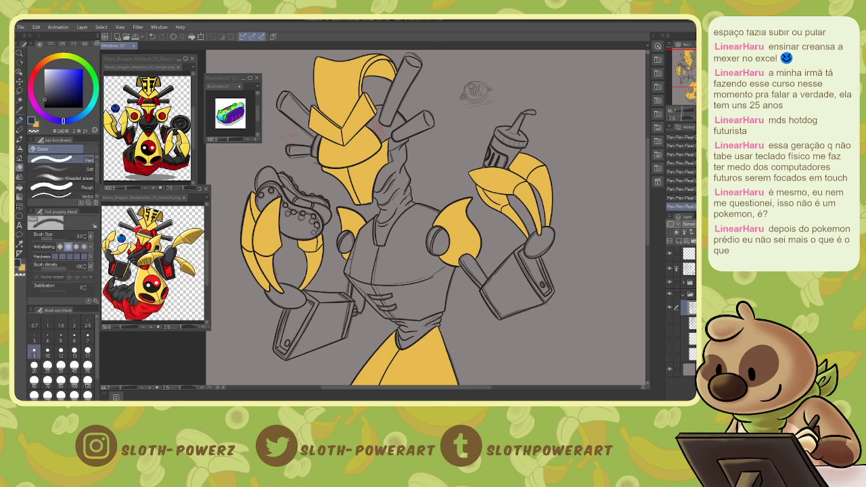
{"action": "key", "text": "bracketright"}
{"action": "key", "text": "bracketright"}
{"action": "key", "text": "bracketright"}
{"action": "key", "text": "bracketright"}
{"action": "key", "text": "bracketright"}
{"action": "key", "text": "bracketright"}
{"action": "key", "text": "bracketright"}
{"action": "key", "text": "bracketright"}
{"action": "key", "text": "bracketright"}
{"action": "key", "text": "bracketright"}
{"action": "key", "text": "bracketright"}
{"action": "key", "text": "bracketright"}
{"action": "key", "text": "bracketright"}
{"action": "key", "text": "bracketright"}
{"action": "key", "text": "bracketright"}
{"action": "key", "text": "bracketright"}
{"action": "left_click_drag", "start_coordinate": [473, 91], "coordinate": [485, 92]}
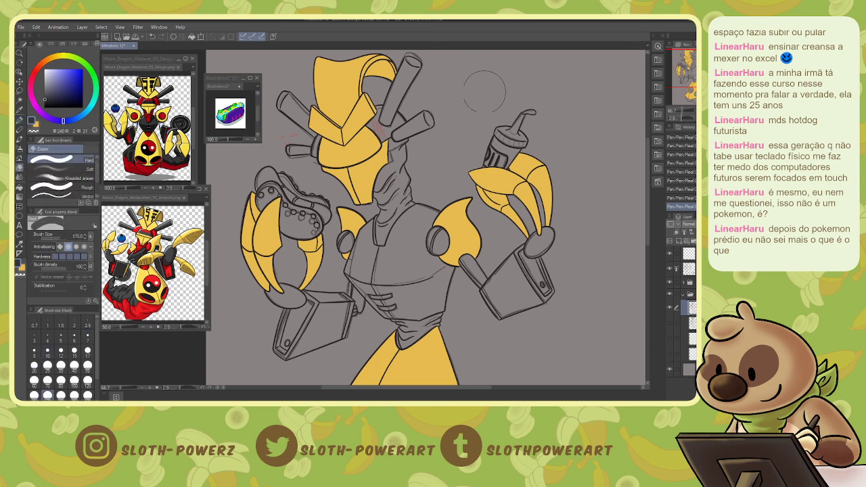
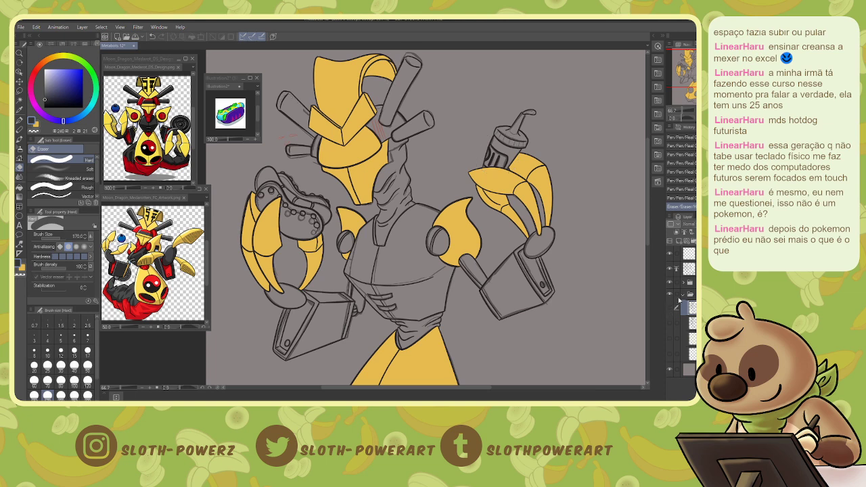
Hide the sketch layer, collapse its folder and select the layer directly above the yellow fill layer in the line art folder.
{"action": "left_click", "coordinate": [670, 308]}
{"action": "left_click", "coordinate": [683, 294]}
{"action": "left_click", "coordinate": [683, 282]}
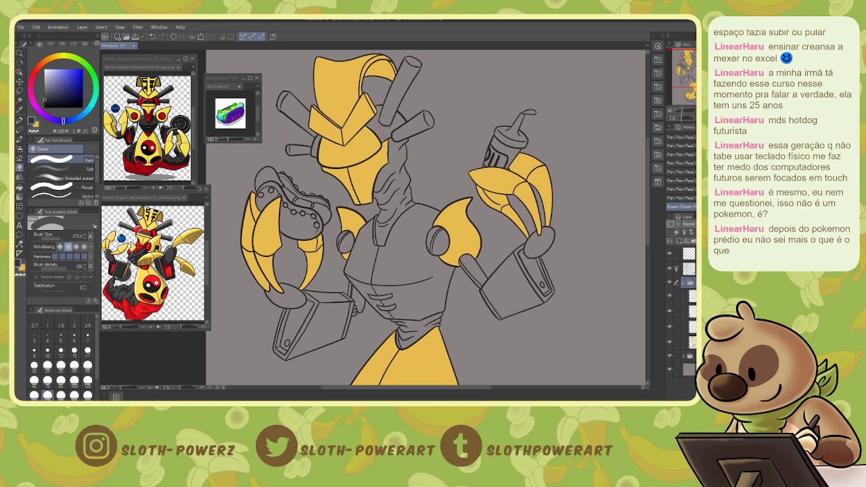
{"action": "left_click", "coordinate": [691, 327]}
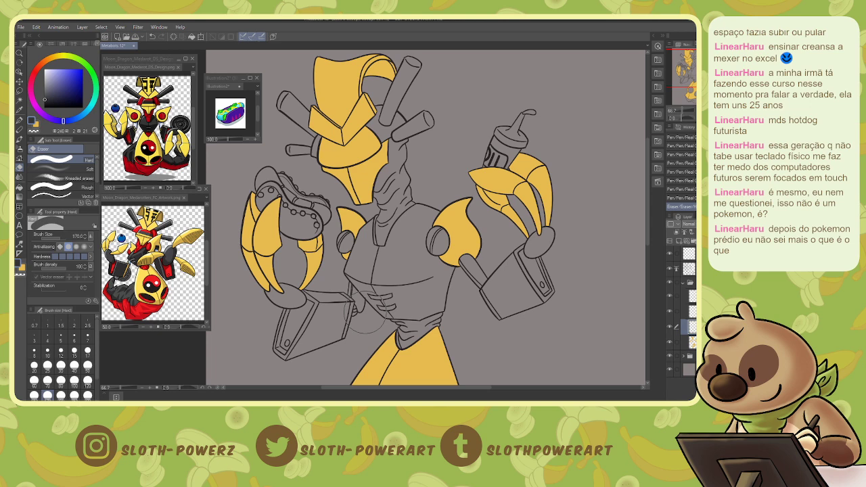
Sample the dark body colour from the reference artwork with the Eyedropper.
{"action": "key", "text": "w"}
{"action": "key", "text": "i"}
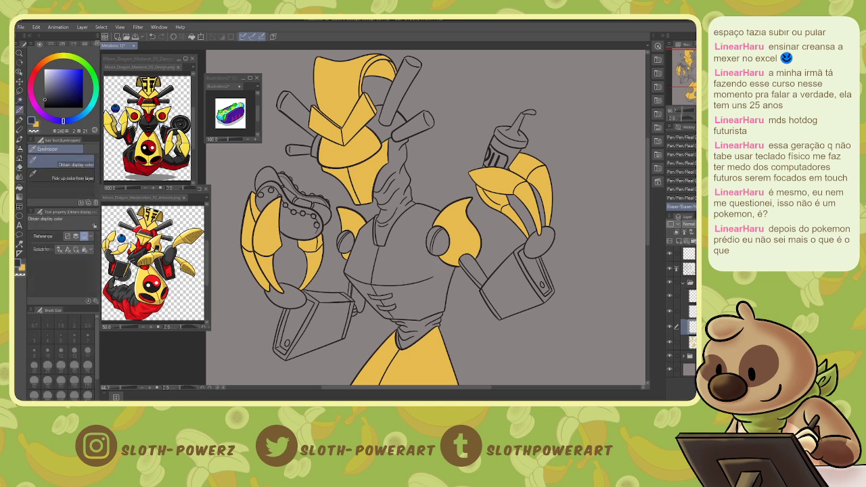
{"action": "left_click", "coordinate": [149, 253]}
{"action": "left_click", "coordinate": [153, 130]}
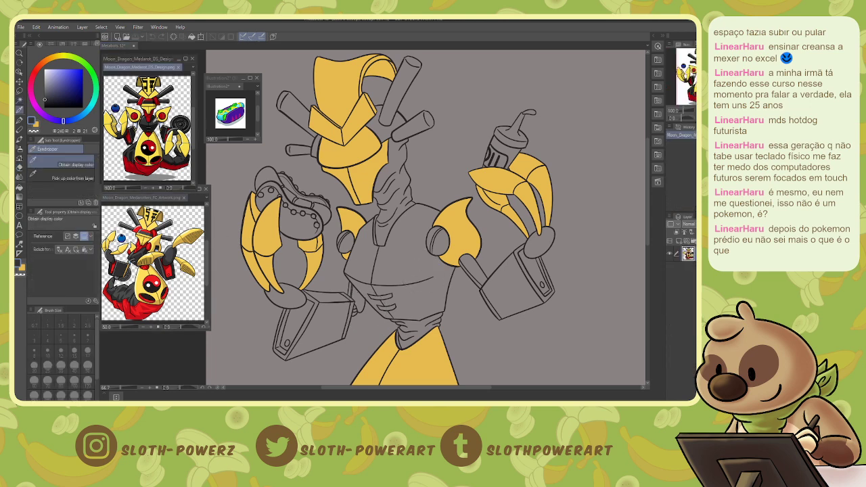
Auto-select the torso sections and the large faces of both forearm blocks as one selection.
{"action": "key", "text": "w"}
{"action": "left_click", "coordinate": [403, 256]}
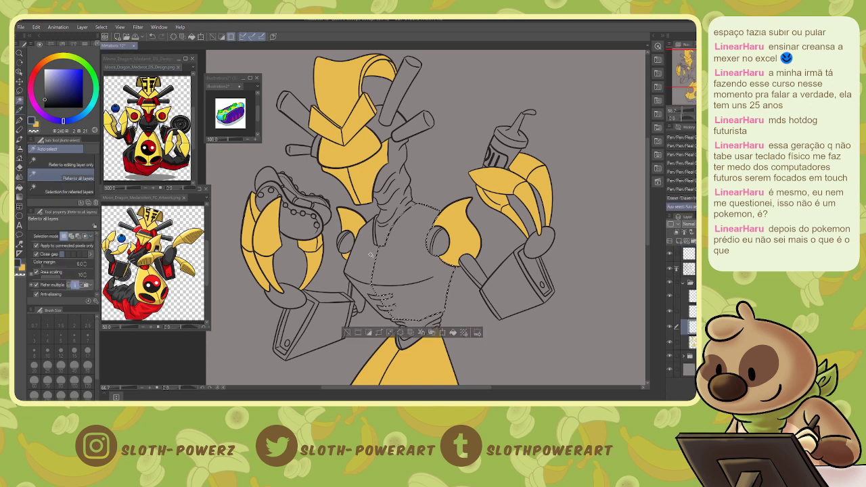
{"action": "left_click", "coordinate": [380, 234], "text": "shift"}
{"action": "left_click", "coordinate": [370, 294], "text": "shift"}
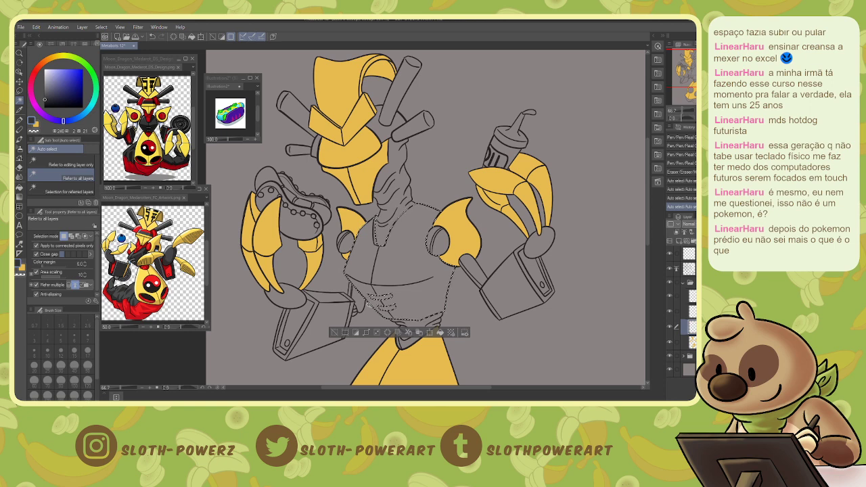
{"action": "left_click", "coordinate": [332, 311], "text": "shift"}
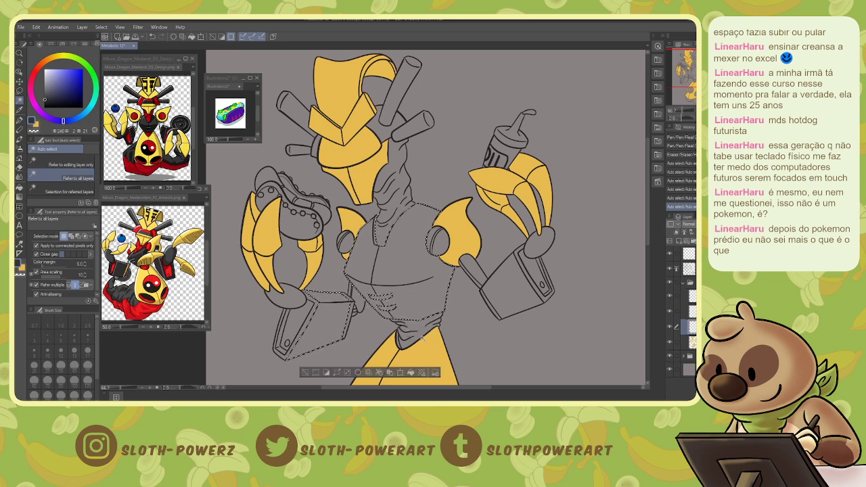
{"action": "left_click_drag", "start_coordinate": [526, 280], "coordinate": [465, 182]}
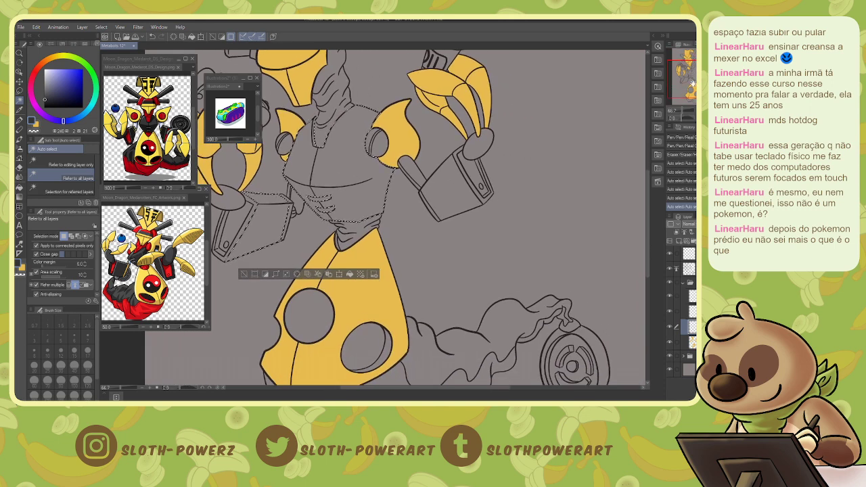
{"action": "left_click", "coordinate": [446, 181], "text": "shift"}
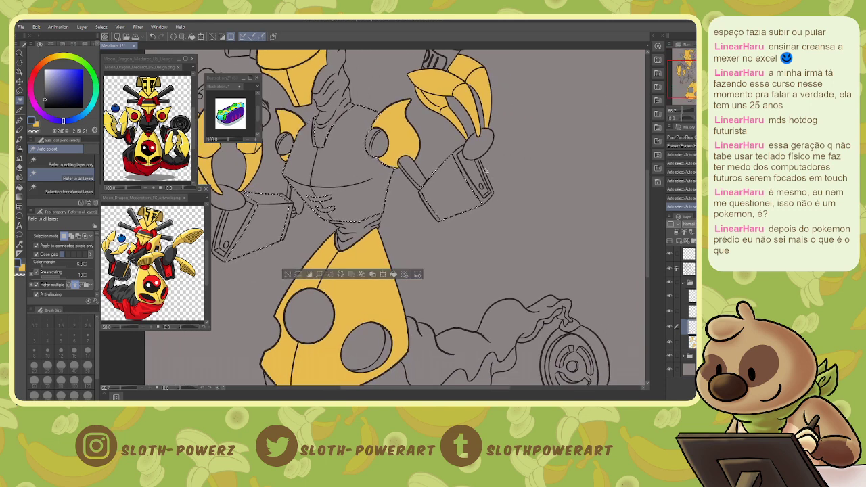
Add the forearm panels and round wrist joints of both arms to the current selection with Auto select.
{"action": "left_click", "coordinate": [270, 222], "text": "shift"}
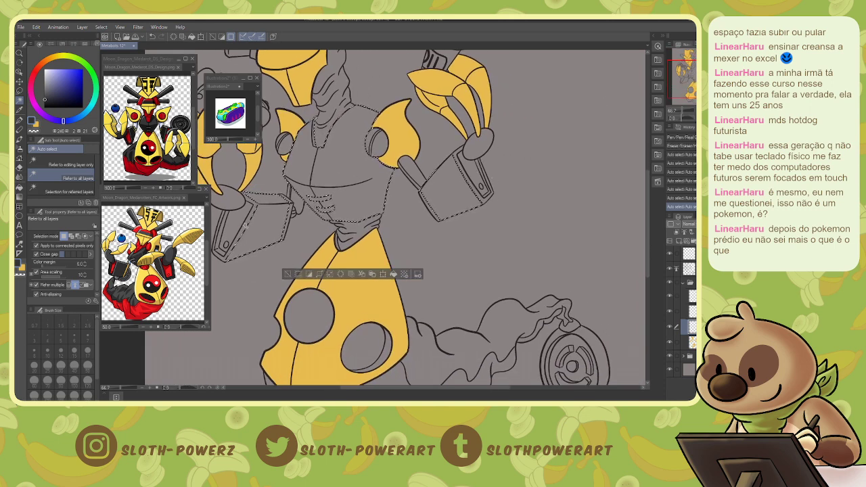
{"action": "left_click", "coordinate": [243, 224], "text": "shift"}
{"action": "left_click", "coordinate": [483, 197], "text": "shift"}
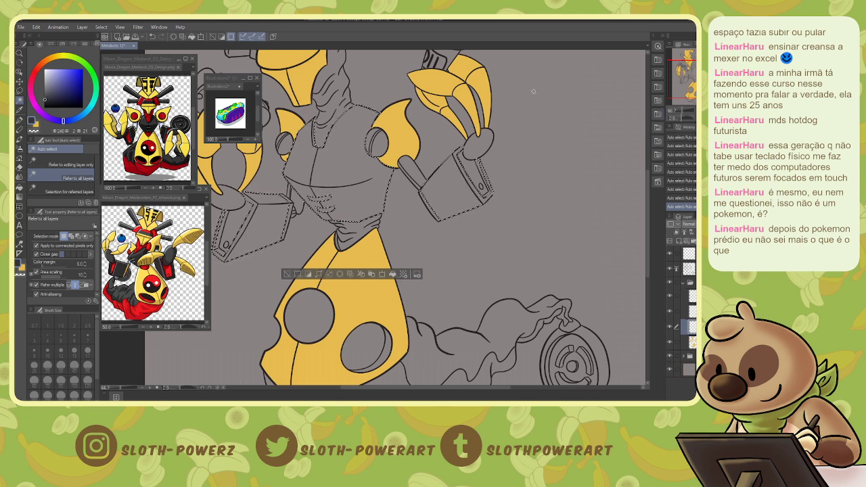
{"action": "left_click", "coordinate": [480, 138], "text": "shift"}
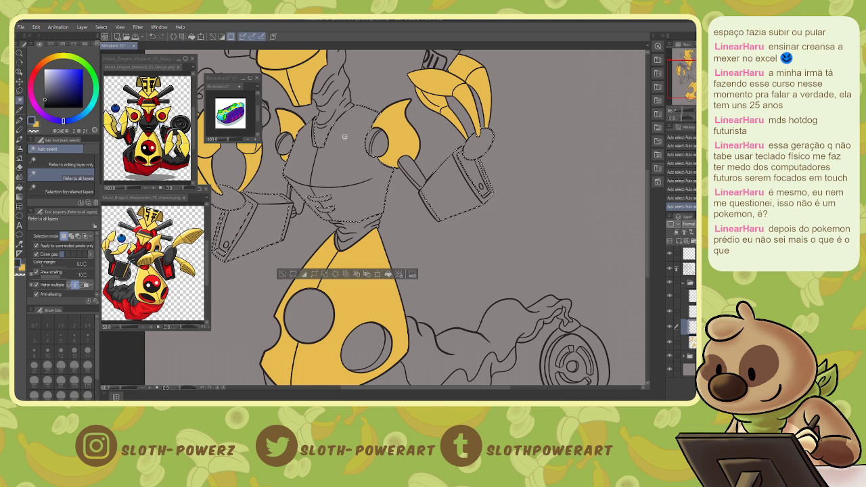
Add the cylindrical tubes on both sides of the head to the current selection.
{"action": "mouse_move", "coordinate": [467, 100]}
{"action": "left_mouse_down"}
{"action": "mouse_move", "coordinate": [466, 223]}
{"action": "mouse_move", "coordinate": [521, 274]}
{"action": "left_mouse_up"}
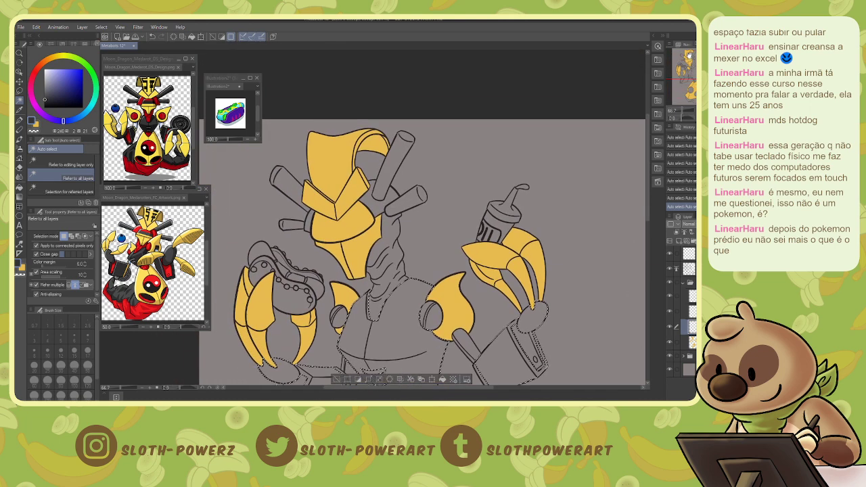
{"action": "left_click", "coordinate": [406, 139], "text": "shift"}
{"action": "left_click", "coordinate": [395, 164], "text": "shift"}
{"action": "left_click", "coordinate": [405, 200], "text": "shift"}
{"action": "left_click", "coordinate": [421, 197], "text": "shift"}
{"action": "left_click", "coordinate": [290, 187], "text": "shift"}
{"action": "left_click", "coordinate": [276, 174], "text": "shift"}
{"action": "left_click", "coordinate": [293, 222], "text": "shift"}
{"action": "left_click_drag", "start_coordinate": [687, 76], "coordinate": [695, 92]}
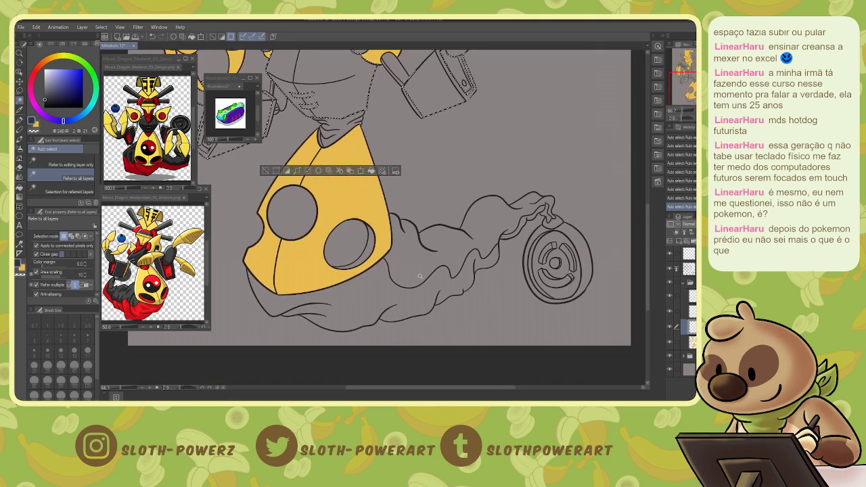
{"action": "left_click", "coordinate": [477, 237], "text": "shift"}
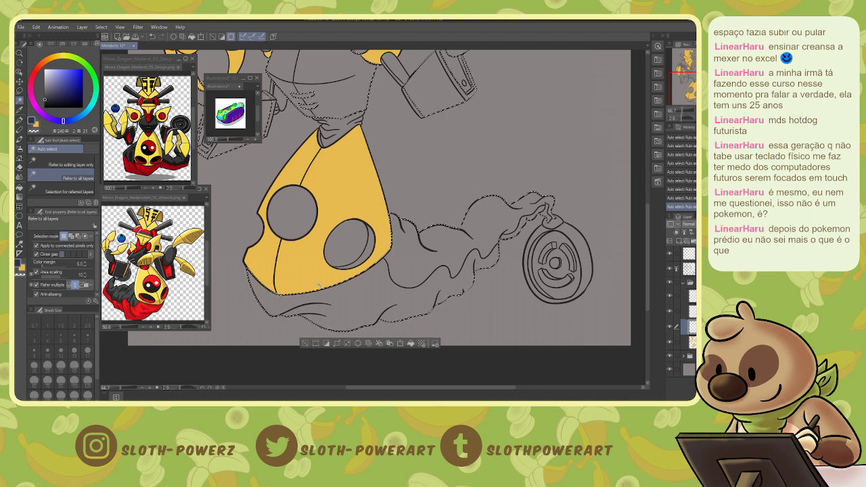
{"action": "key", "text": "ctrl+z"}
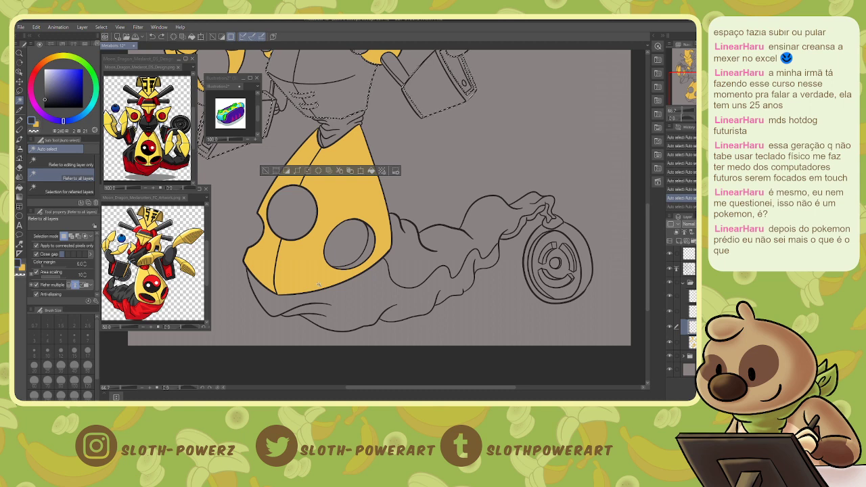
{"action": "key", "text": "ctrl+z"}
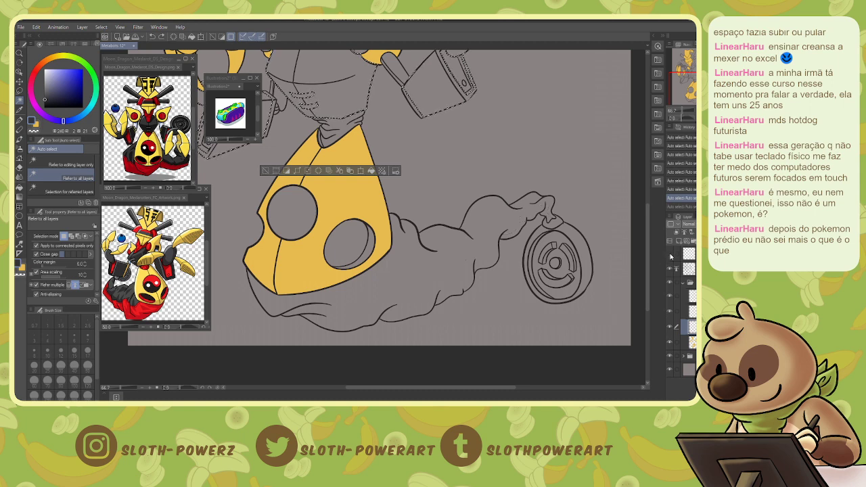
{"action": "left_click", "coordinate": [670, 256]}
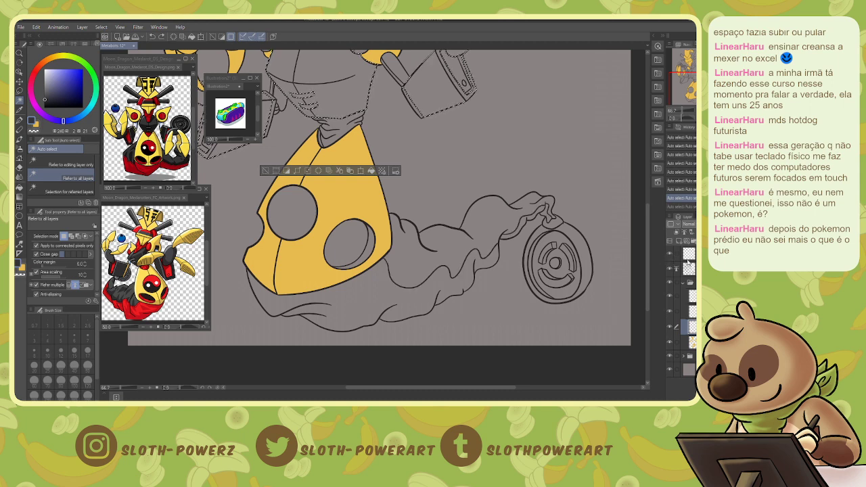
{"action": "left_click_drag", "start_coordinate": [695, 122], "coordinate": [694, 107]}
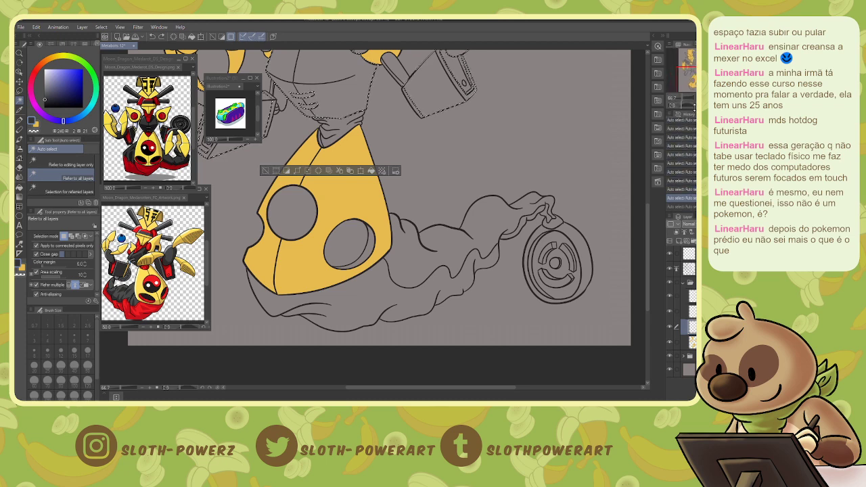
Fill the selected torso, forearms and wrist joints with dark gray.
{"action": "left_click_drag", "start_coordinate": [365, 156], "coordinate": [432, 264]}
{"action": "key", "text": "g"}
{"action": "left_click", "coordinate": [395, 175]}
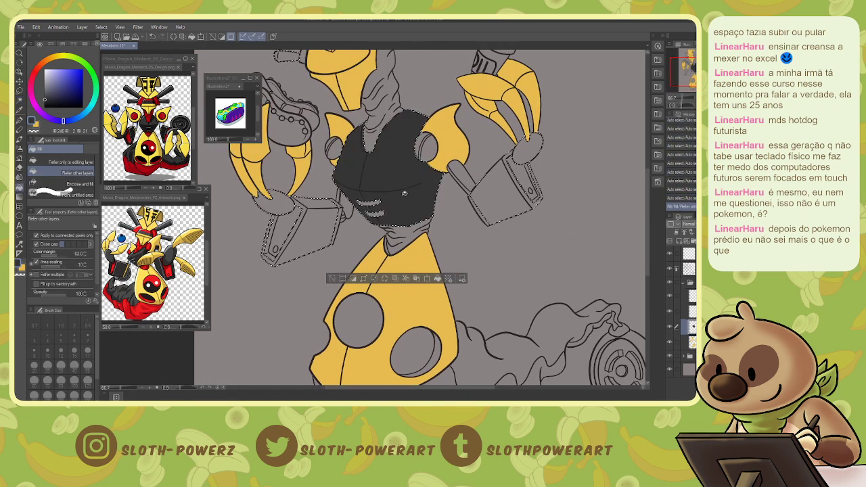
{"action": "left_click", "coordinate": [311, 226]}
{"action": "left_click", "coordinate": [501, 193]}
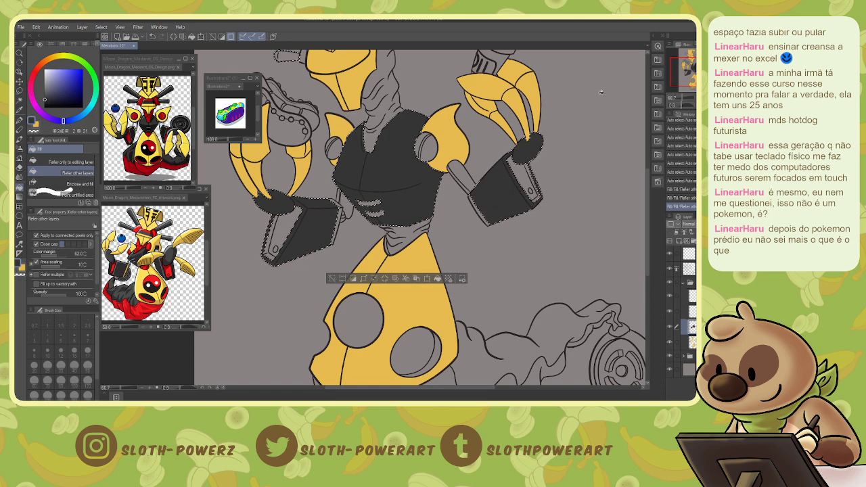
Fill the selected head tubes with the same dark gray and clear the selection.
{"action": "left_click_drag", "start_coordinate": [687, 85], "coordinate": [684, 77]}
{"action": "left_click", "coordinate": [357, 190]}
{"action": "left_click", "coordinate": [355, 150]}
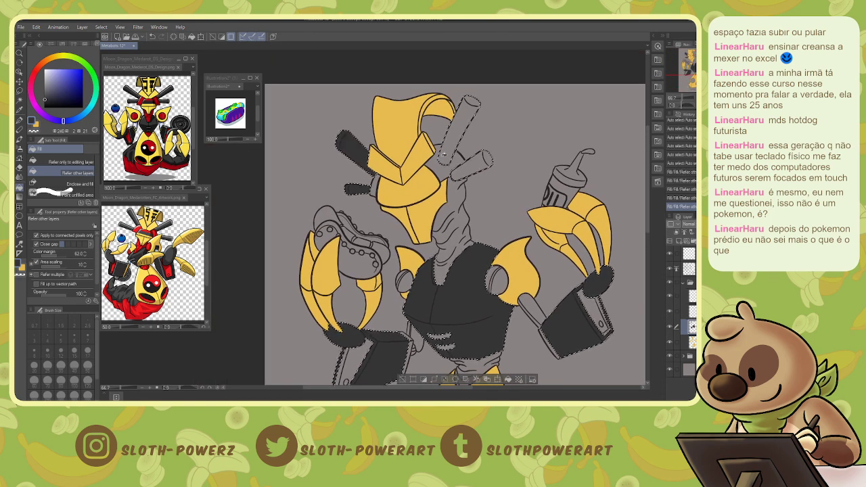
{"action": "left_click", "coordinate": [460, 128]}
{"action": "left_click", "coordinate": [475, 163]}
{"action": "key", "text": "ctrl+d"}
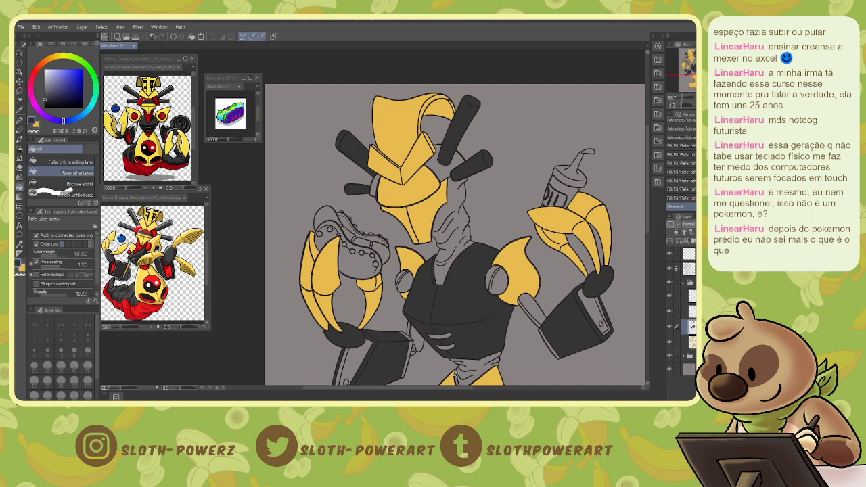
Touch up the dark fill at the collar edge using the Milli pen marker at brush size 7.
{"action": "key", "text": "p"}
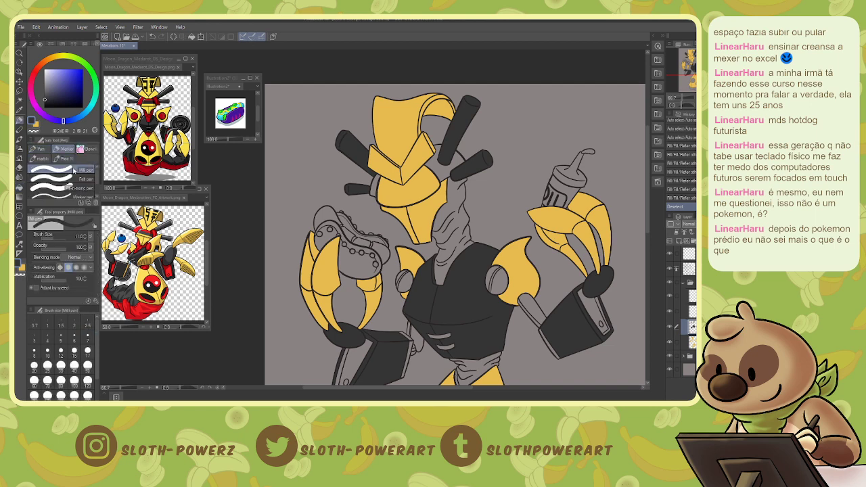
{"action": "key", "text": "bracketleft"}
{"action": "key", "text": "bracketleft"}
{"action": "key", "text": "bracketleft"}
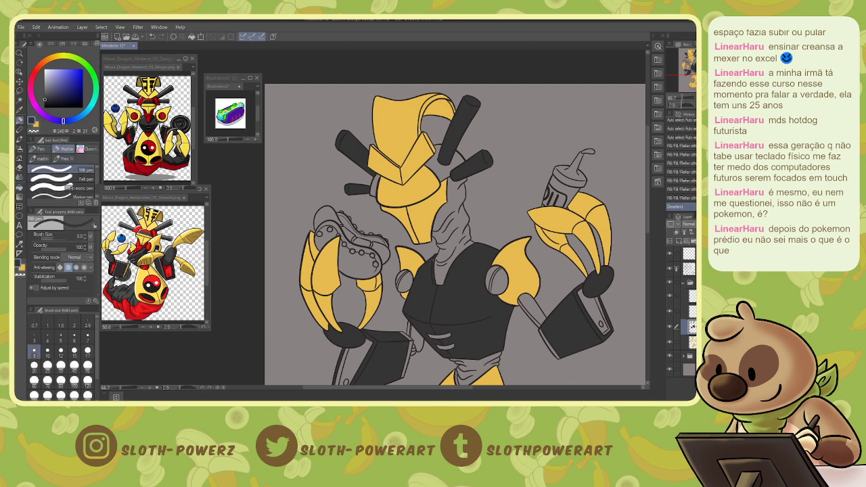
{"action": "left_click_drag", "start_coordinate": [431, 264], "coordinate": [433, 270]}
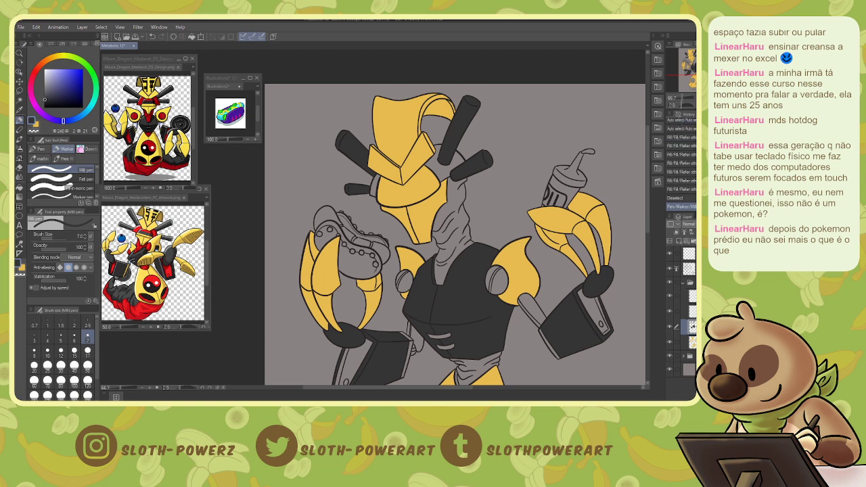
Paint over small unfilled gaps on the wrist joint below the hot dog claw and along the torso edge.
{"action": "key", "text": "ctrl+plus"}
{"action": "mouse_move", "coordinate": [704, 70]}
{"action": "left_mouse_down"}
{"action": "mouse_move", "coordinate": [692, 53]}
{"action": "mouse_move", "coordinate": [691, 59]}
{"action": "left_mouse_up"}
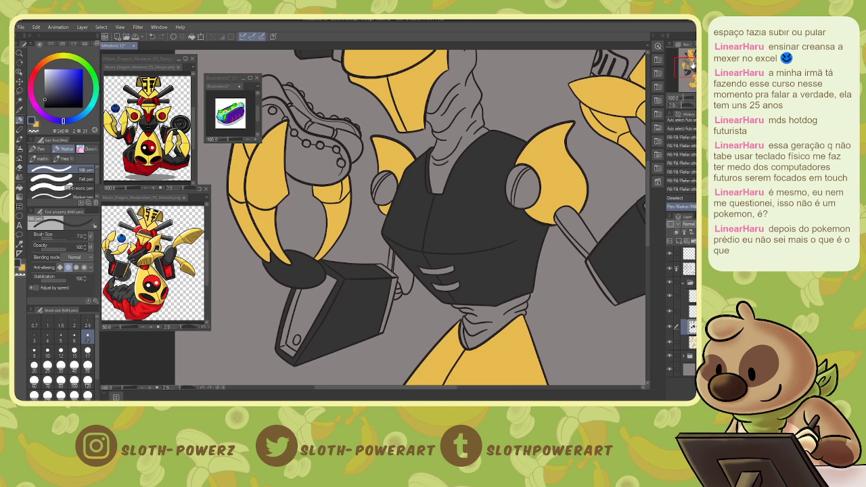
{"action": "left_click_drag", "start_coordinate": [263, 261], "coordinate": [269, 262]}
{"action": "left_click_drag", "start_coordinate": [322, 260], "coordinate": [327, 265]}
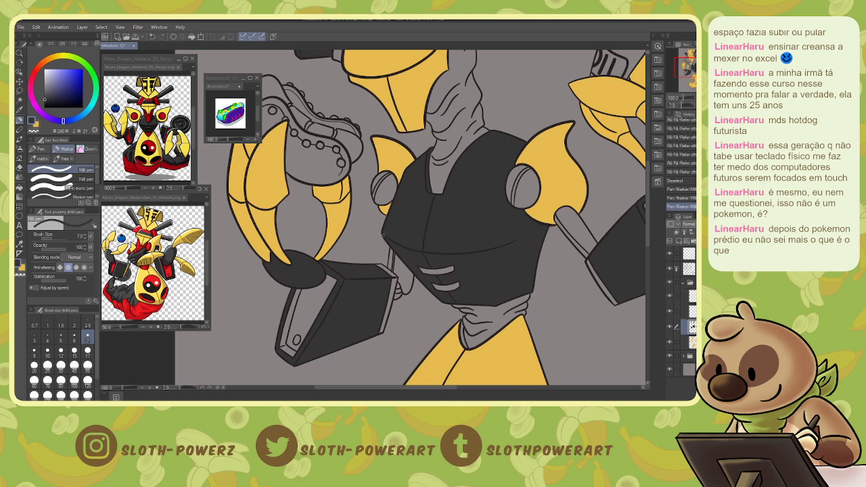
{"action": "left_click_drag", "start_coordinate": [384, 235], "coordinate": [387, 240]}
{"action": "left_click_drag", "start_coordinate": [434, 266], "coordinate": [436, 267]}
Clean up the line art where the torso meets the waist with the hard eraser at size 5.
{"action": "key", "text": "e"}
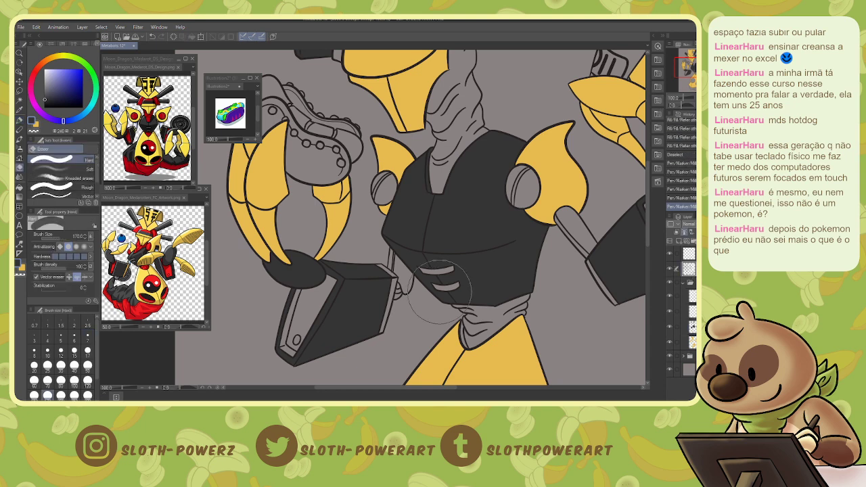
{"action": "left_click", "coordinate": [61, 333]}
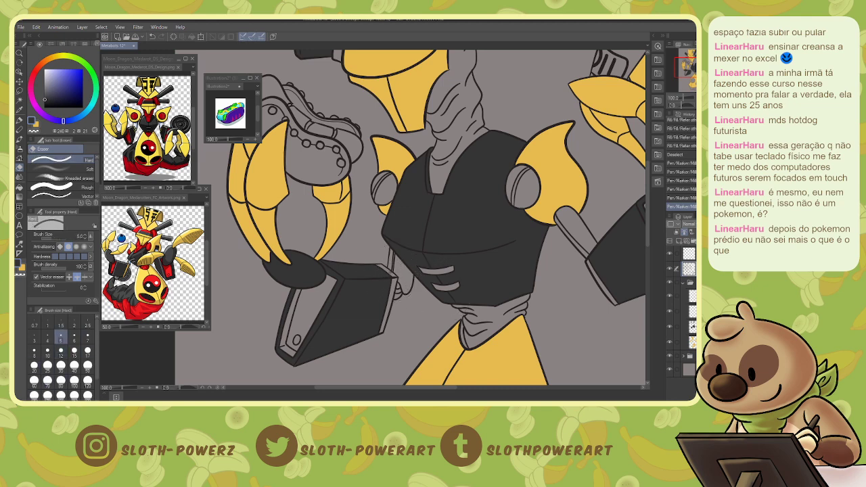
{"action": "left_click_drag", "start_coordinate": [469, 308], "coordinate": [475, 314]}
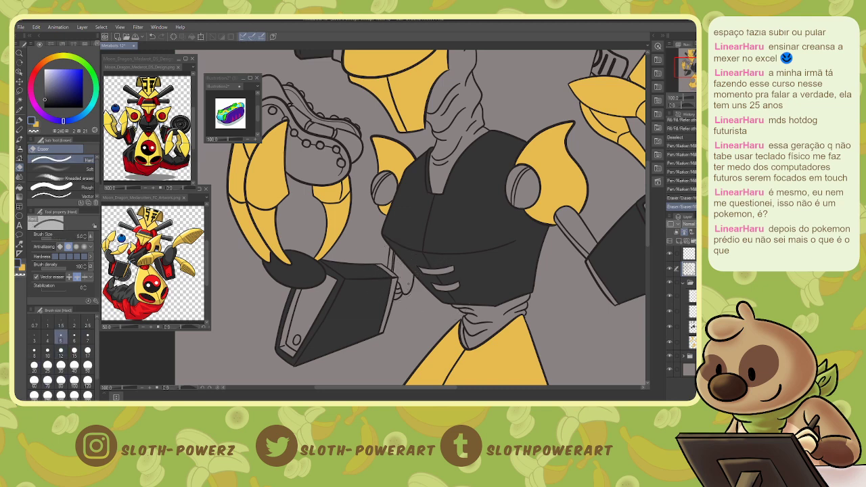
Touch up the dark fill on the color layer at the forearm's lower corner and the cup-holding arm's wrist joint.
{"action": "left_click", "coordinate": [691, 329]}
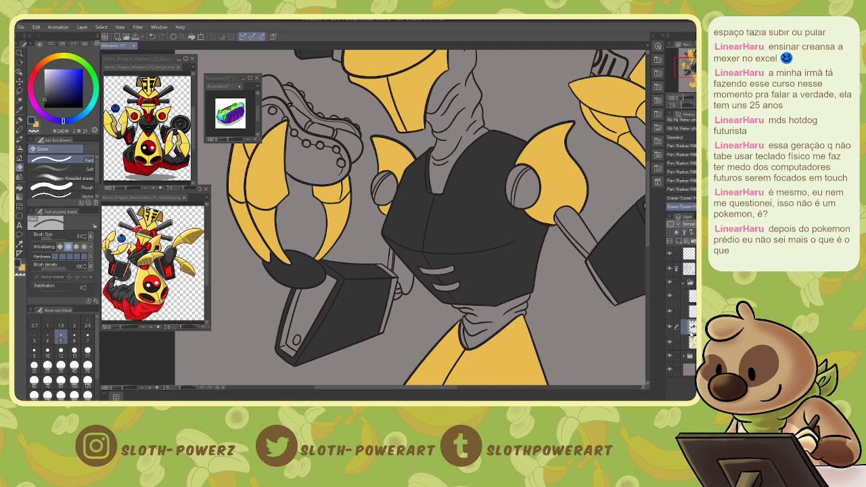
{"action": "key", "text": "p"}
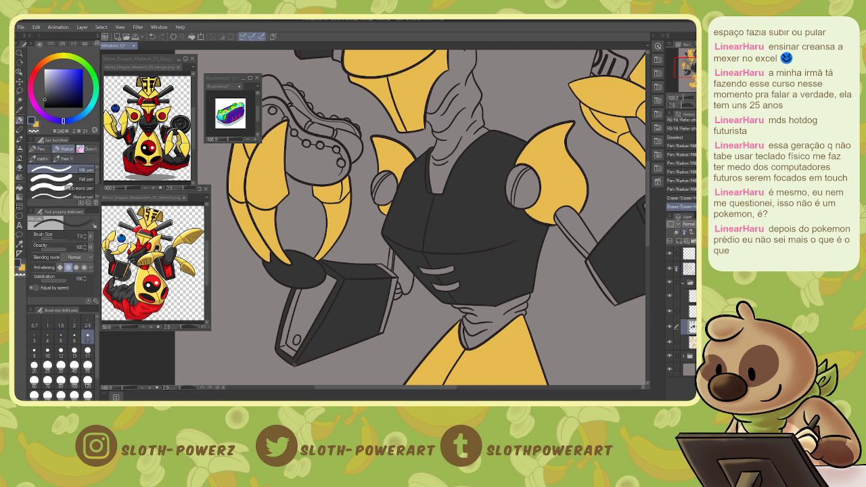
{"action": "left_click_drag", "start_coordinate": [293, 364], "coordinate": [299, 362]}
{"action": "mouse_move", "coordinate": [575, 237]}
{"action": "left_mouse_down"}
{"action": "mouse_move", "coordinate": [416, 214]}
{"action": "mouse_move", "coordinate": [380, 99]}
{"action": "mouse_move", "coordinate": [305, 234]}
{"action": "mouse_move", "coordinate": [331, 300]}
{"action": "left_mouse_up"}
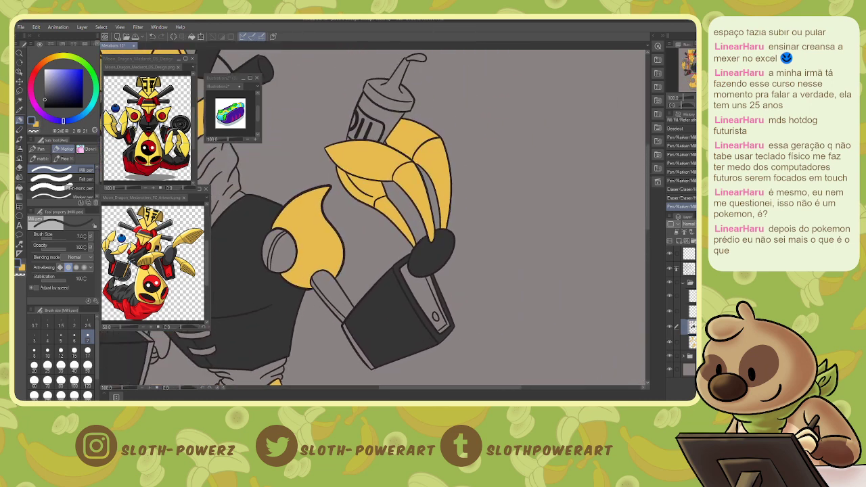
{"action": "left_click_drag", "start_coordinate": [410, 256], "coordinate": [413, 252]}
Clean up the line art around the trailing cloth near the wheel with the hard eraser at size 3.
{"action": "left_click_drag", "start_coordinate": [406, 379], "coordinate": [427, 51]}
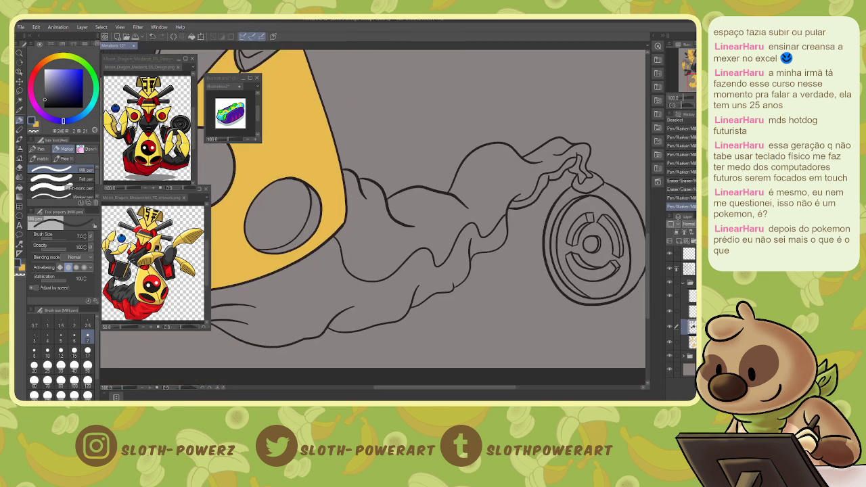
{"action": "left_click", "coordinate": [688, 268]}
{"action": "key", "text": "r"}
{"action": "key", "text": "e"}
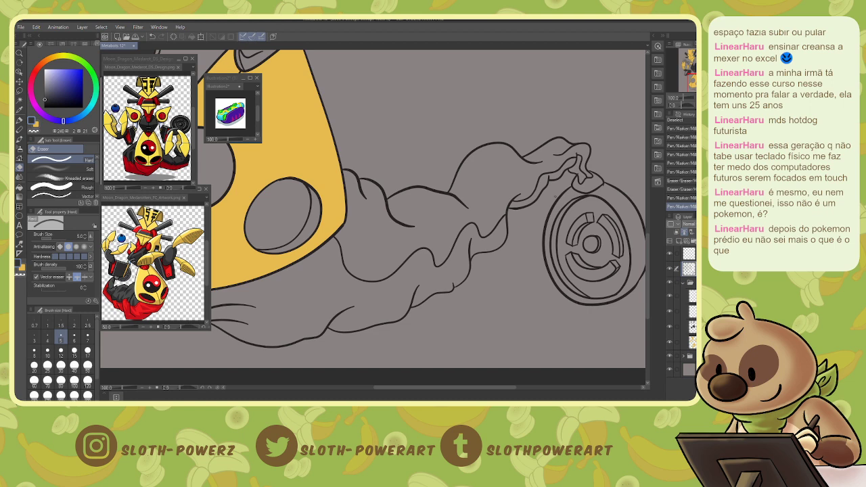
{"action": "key", "text": "bracketleft"}
{"action": "key", "text": "bracketleft"}
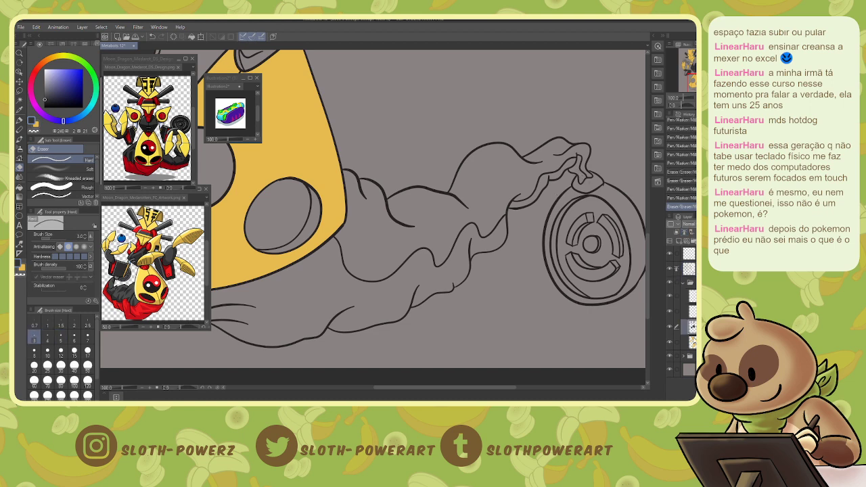
Select the upper section of the trailing cloth, fill it with dark gray and clear the selection.
{"action": "key", "text": "w"}
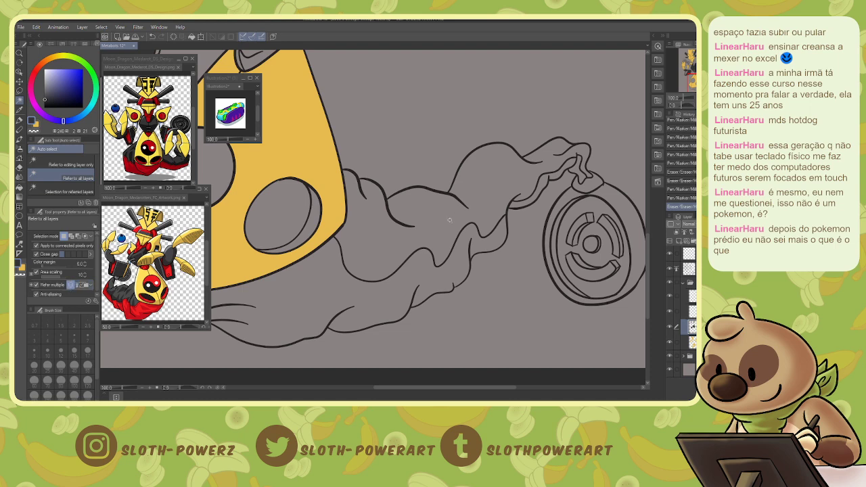
{"action": "left_click", "coordinate": [449, 220]}
{"action": "key", "text": "g"}
{"action": "left_click", "coordinate": [451, 222]}
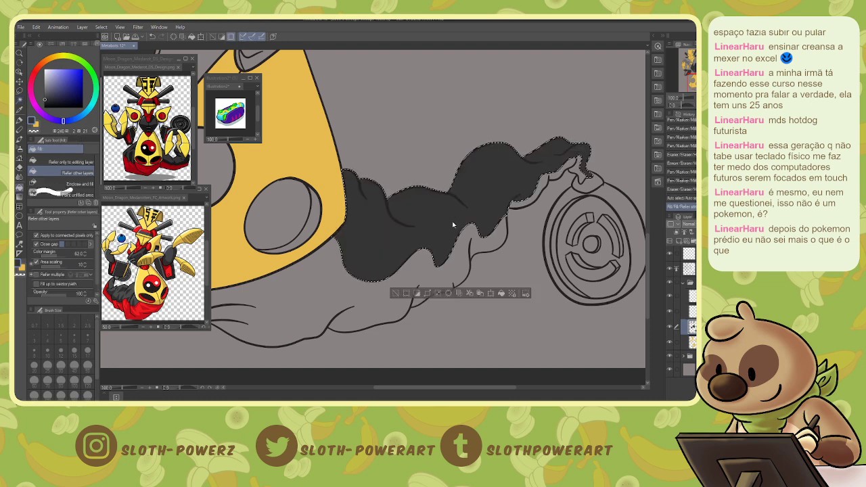
{"action": "key", "text": "ctrl+d"}
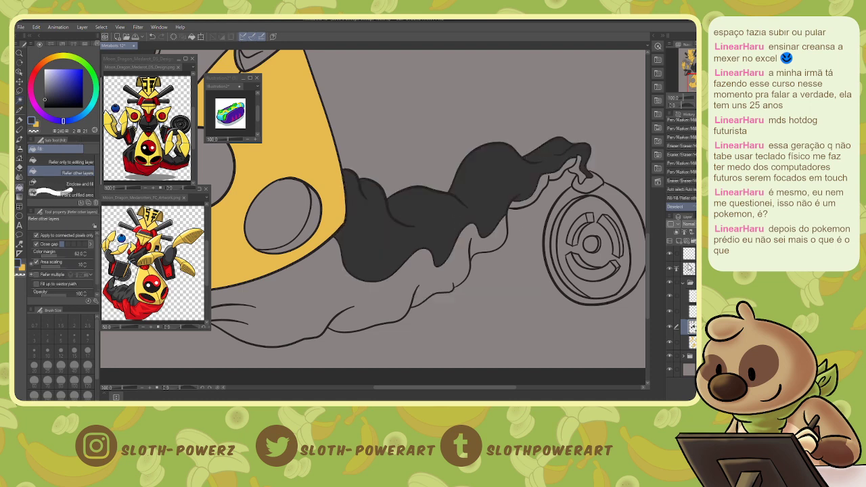
On the line art layer, thin the contour and fold lines of the trailing cloth with the Adjust line width tool set to Narrow.
{"action": "key", "text": "w"}
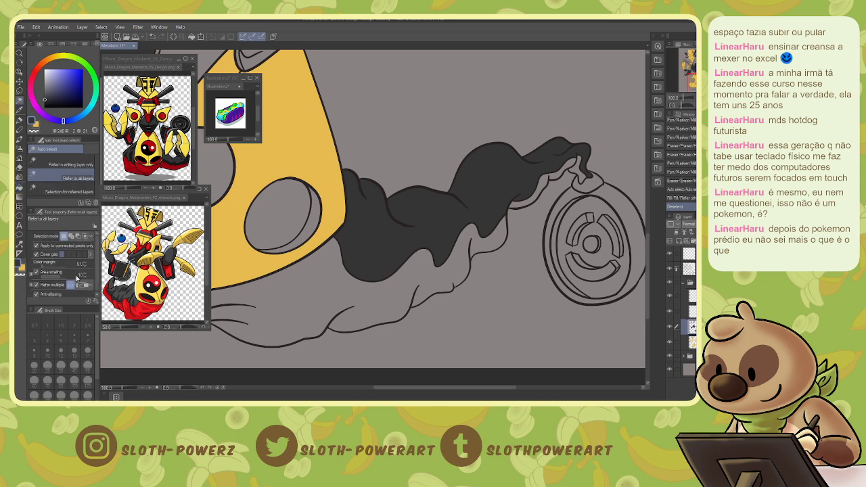
{"action": "key", "text": "p"}
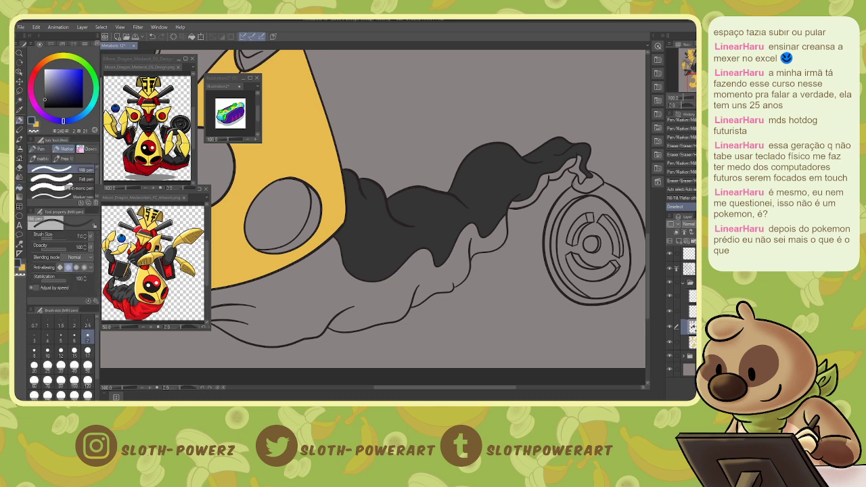
{"action": "left_click", "coordinate": [689, 269]}
{"action": "key", "text": "y"}
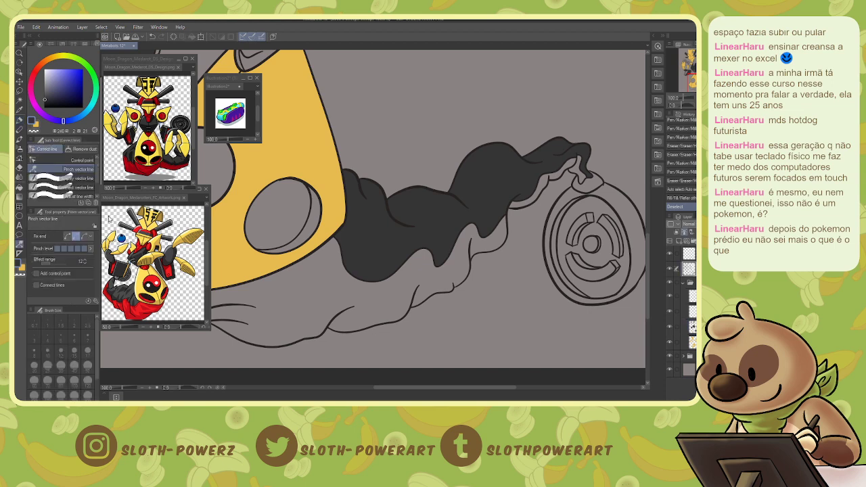
{"action": "left_click", "coordinate": [76, 192]}
{"action": "left_click", "coordinate": [46, 248]}
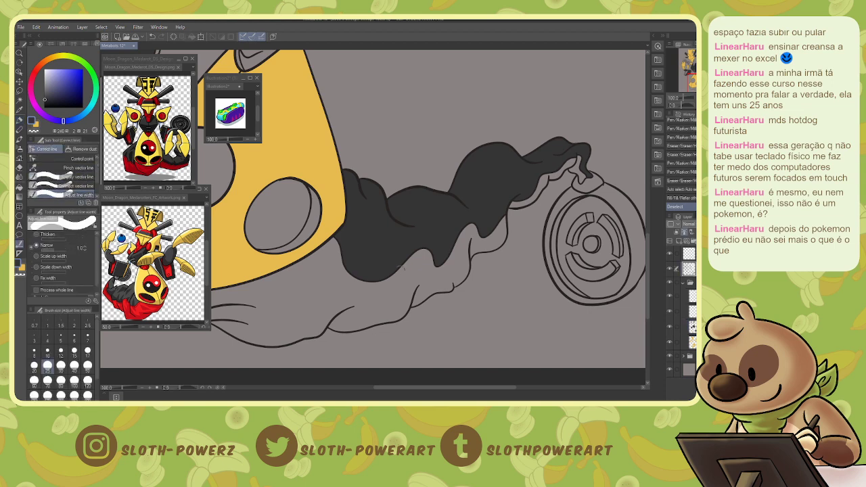
{"action": "left_click_drag", "start_coordinate": [256, 307], "coordinate": [242, 303]}
{"action": "mouse_move", "coordinate": [423, 281]}
{"action": "left_mouse_down"}
{"action": "mouse_move", "coordinate": [418, 288]}
{"action": "mouse_move", "coordinate": [427, 279]}
{"action": "left_mouse_up"}
{"action": "mouse_move", "coordinate": [469, 251]}
{"action": "left_mouse_down"}
{"action": "mouse_move", "coordinate": [472, 239]}
{"action": "mouse_move", "coordinate": [472, 249]}
{"action": "left_mouse_up"}
{"action": "left_click_drag", "start_coordinate": [454, 289], "coordinate": [455, 278]}
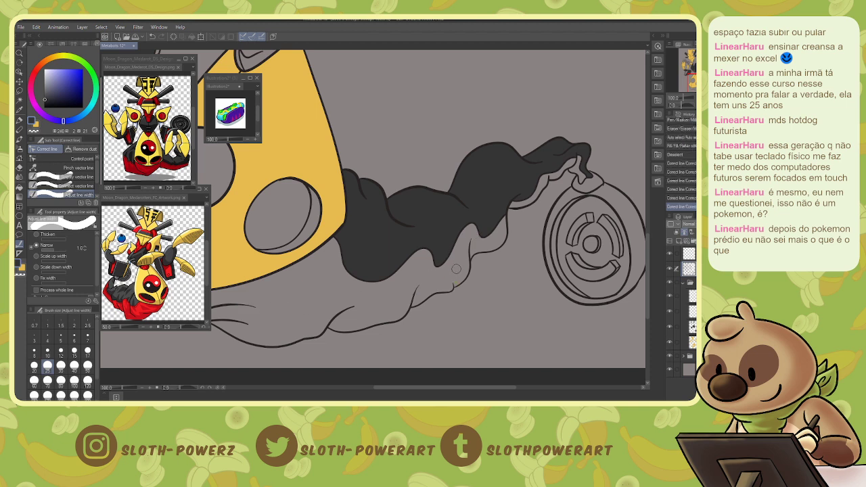
{"action": "left_click_drag", "start_coordinate": [514, 197], "coordinate": [546, 175]}
{"action": "left_click", "coordinate": [691, 80]}
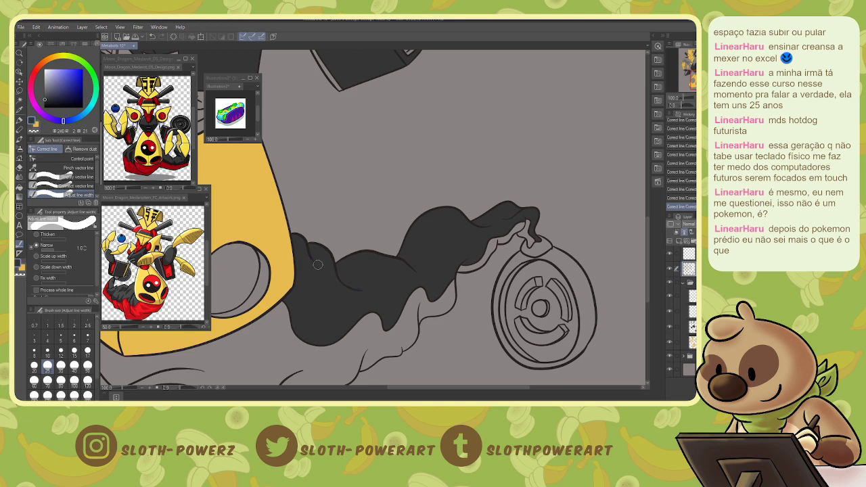
{"action": "left_click_drag", "start_coordinate": [702, 80], "coordinate": [693, 69]}
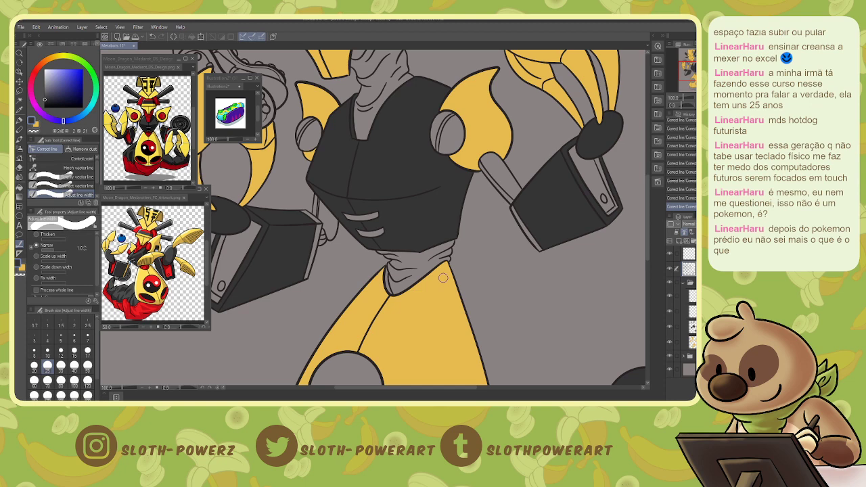
Activate the color layer above the dark gray one, sample the cloth's red from the lower reference image and make it slightly less saturated.
{"action": "left_click", "coordinate": [692, 312]}
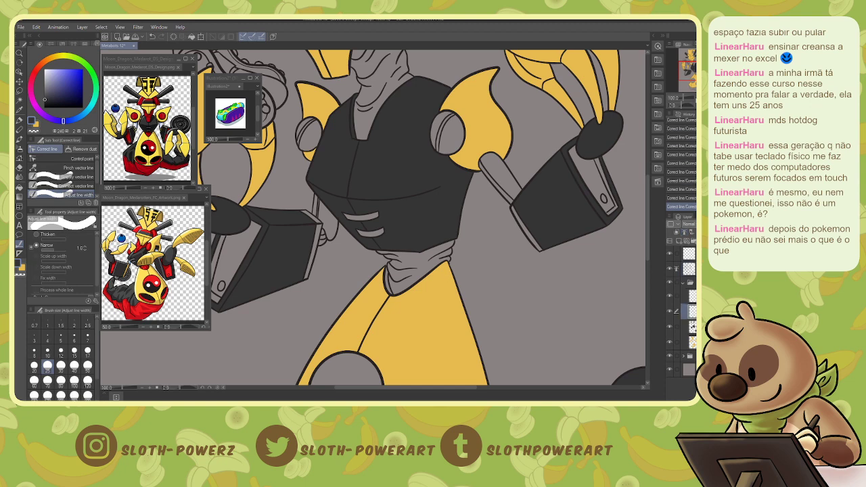
{"action": "key", "text": "ctrl+minus"}
{"action": "left_click_drag", "start_coordinate": [432, 270], "coordinate": [425, 171]}
{"action": "key", "text": "x"}
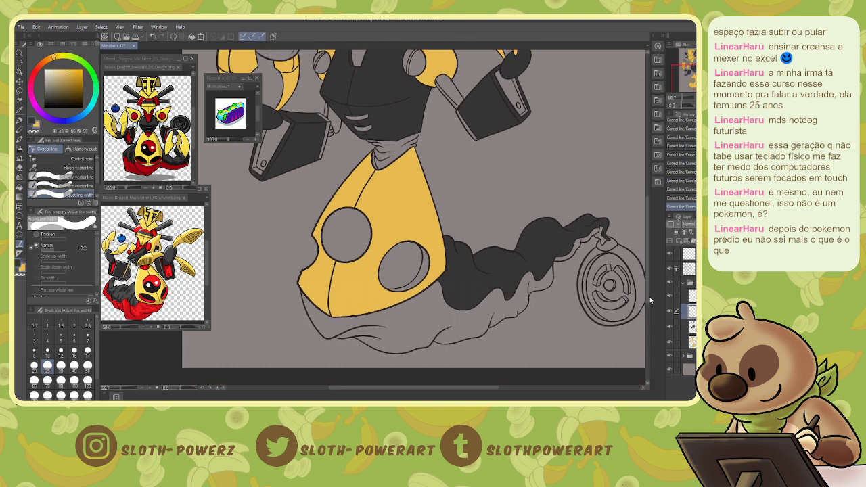
{"action": "key", "text": "i"}
{"action": "left_click", "coordinate": [154, 309]}
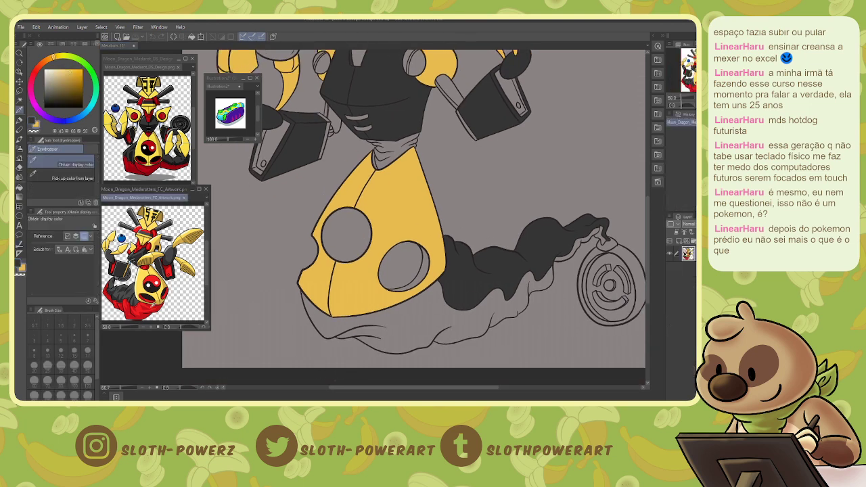
{"action": "left_click", "coordinate": [142, 304]}
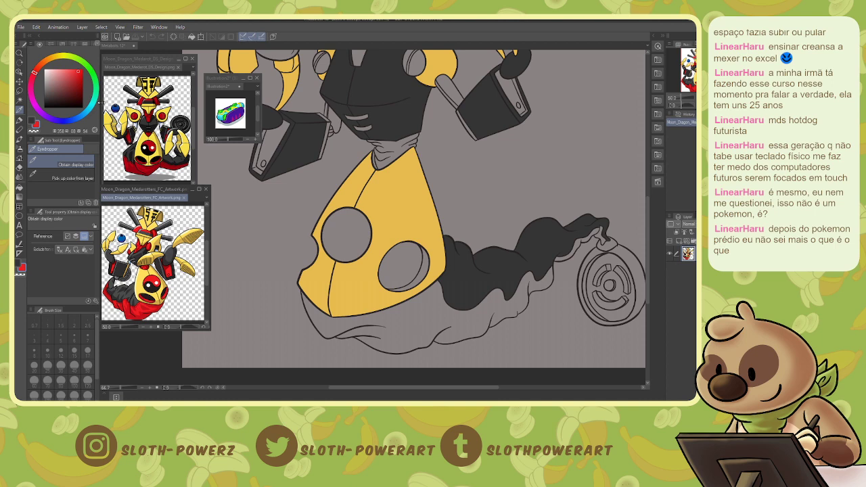
{"action": "left_click", "coordinate": [75, 70]}
{"action": "left_click", "coordinate": [71, 70]}
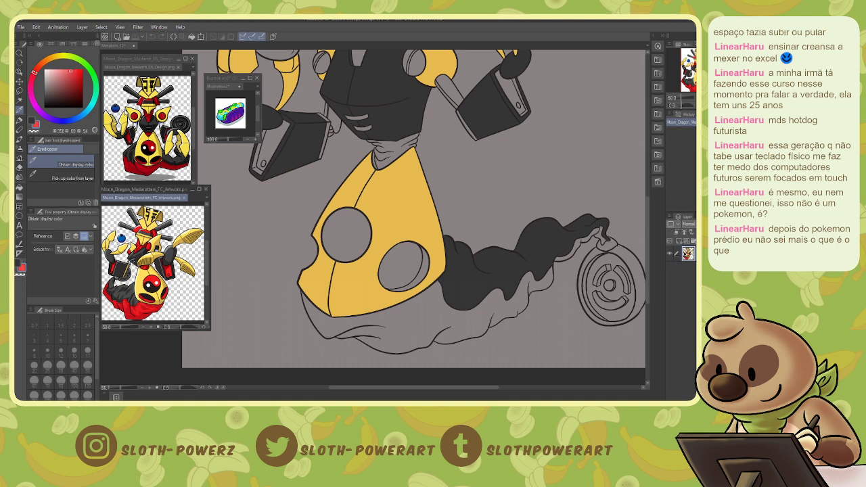
Select the lower section of the trailing cloth together with its narrow end near the wheel and fill it with red.
{"action": "key", "text": "w"}
{"action": "left_click", "coordinate": [418, 328]}
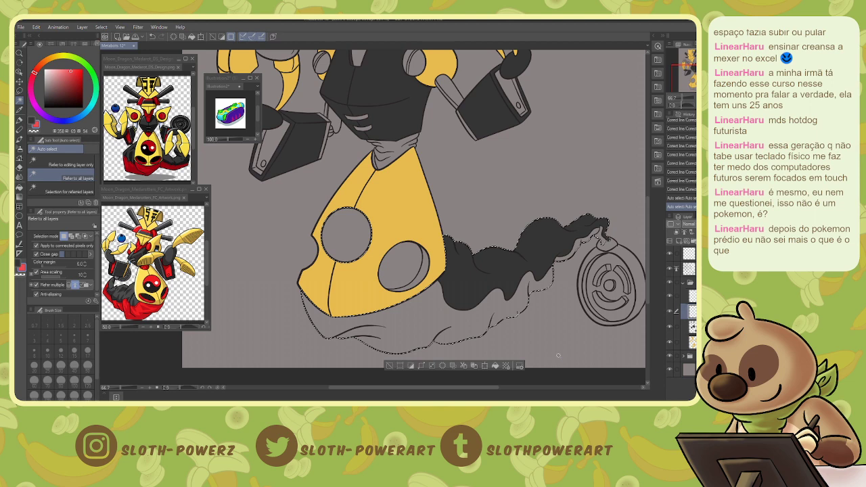
{"action": "key", "text": "ctrl+d"}
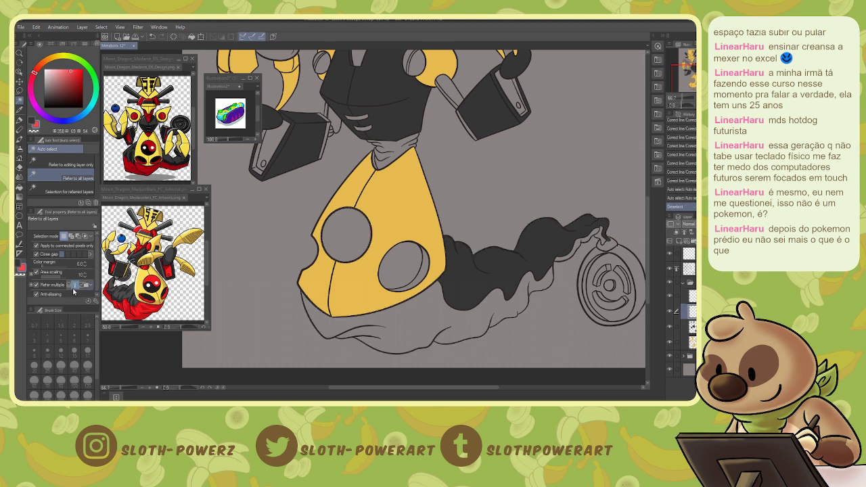
{"action": "left_click", "coordinate": [414, 328]}
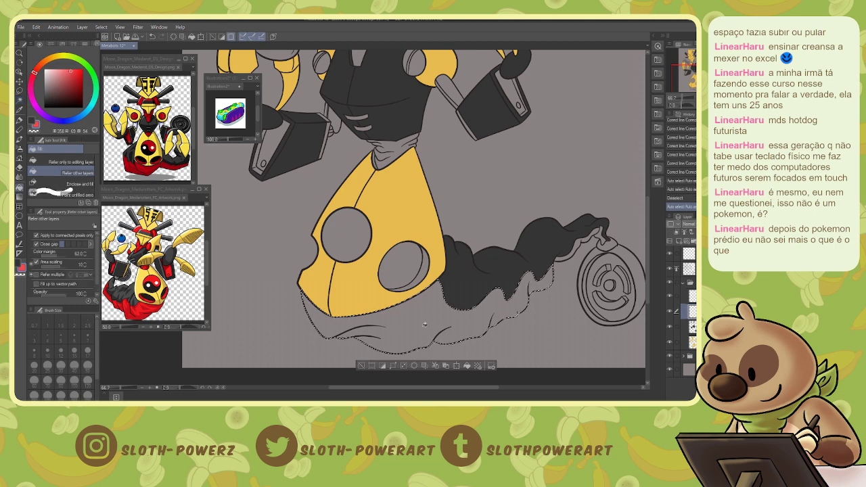
{"action": "left_click", "coordinate": [571, 256], "text": "shift"}
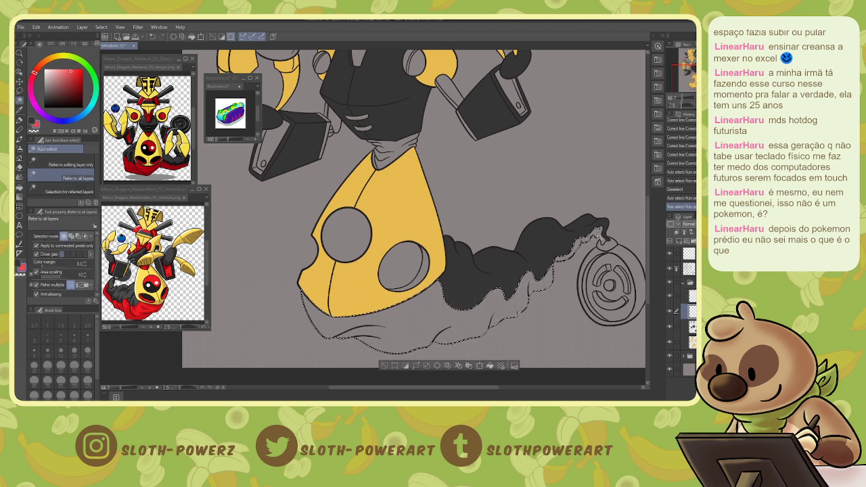
{"action": "key", "text": "g"}
{"action": "left_click", "coordinate": [550, 274]}
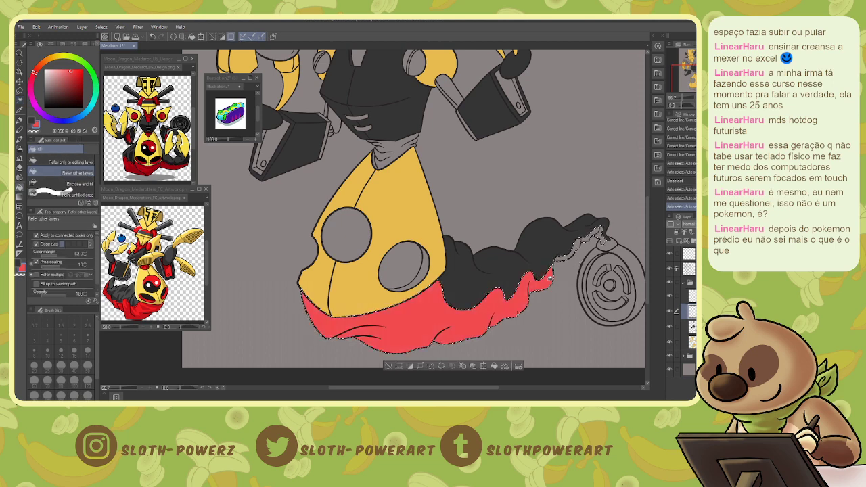
{"action": "left_click", "coordinate": [594, 236]}
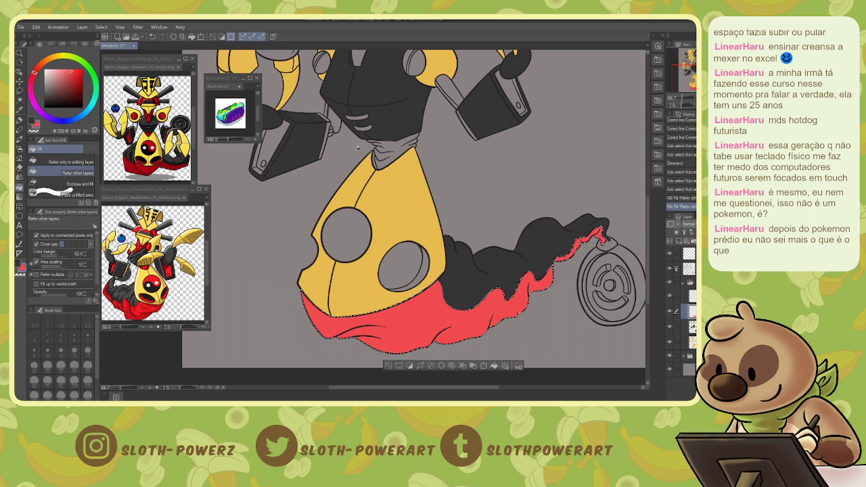
Refill the lower section of the trailing cloth with a darker red and clear the selection.
{"action": "left_click", "coordinate": [73, 75]}
{"action": "left_click", "coordinate": [389, 331]}
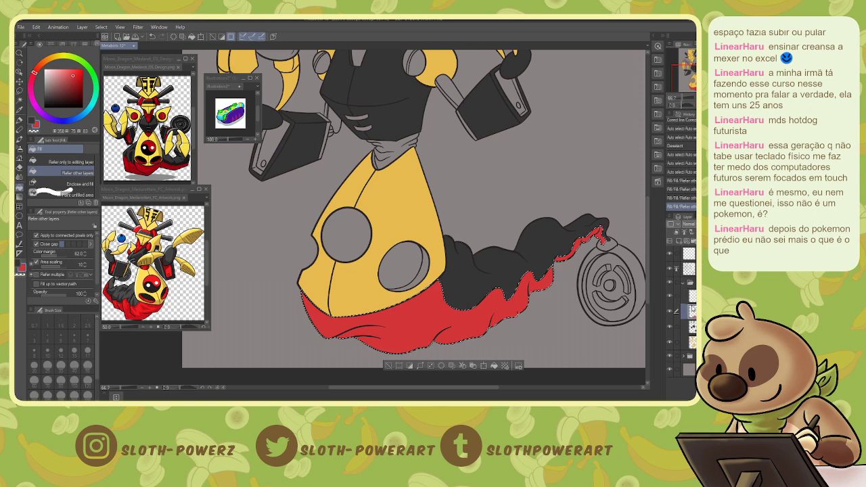
{"action": "key", "text": "ctrl+d"}
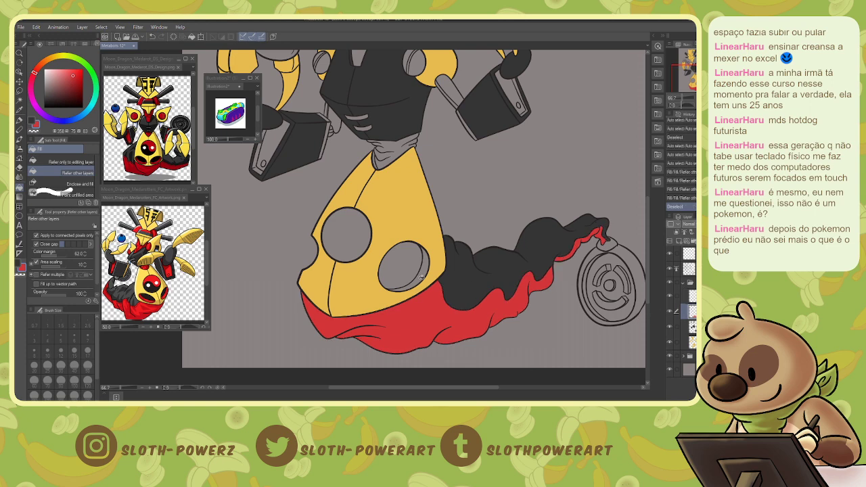
Select the inner panels of both forearms, the neck and the waist with the Auto select tool.
{"action": "key", "text": "w"}
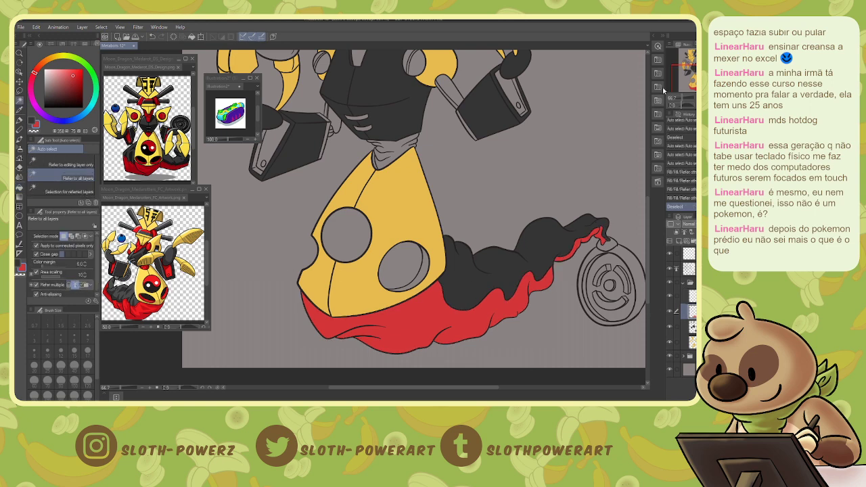
{"action": "left_click_drag", "start_coordinate": [689, 79], "coordinate": [693, 65]}
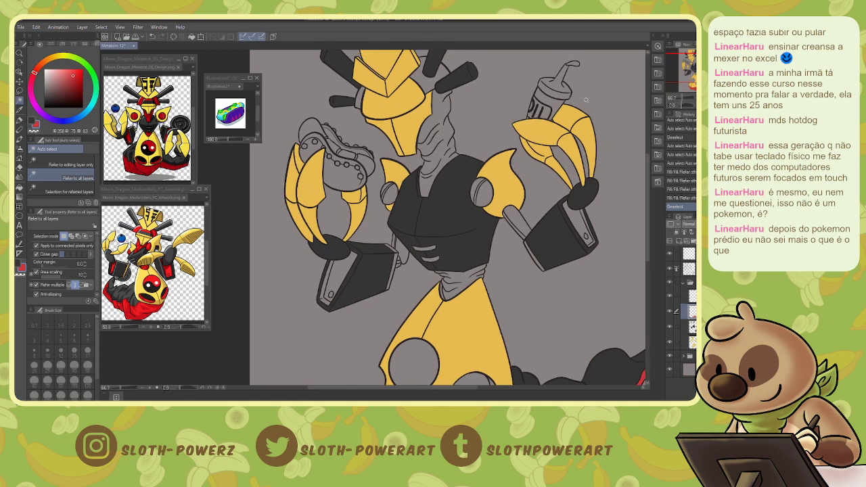
{"action": "left_click", "coordinate": [334, 278]}
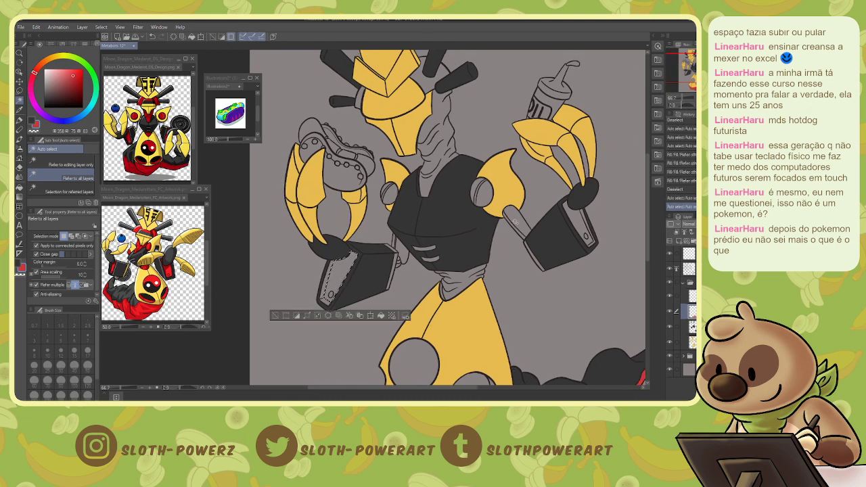
{"action": "left_click", "coordinate": [573, 230]}
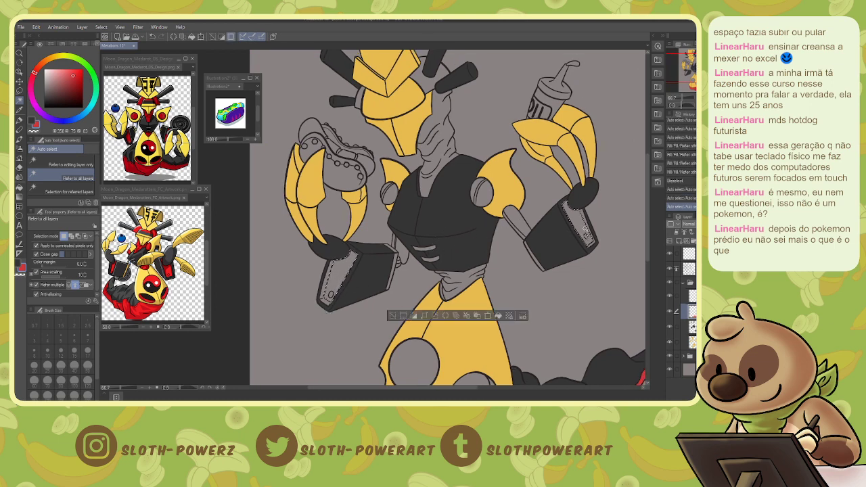
{"action": "left_click", "coordinate": [587, 236]}
{"action": "left_click", "coordinate": [438, 154]}
{"action": "left_click", "coordinate": [463, 292]}
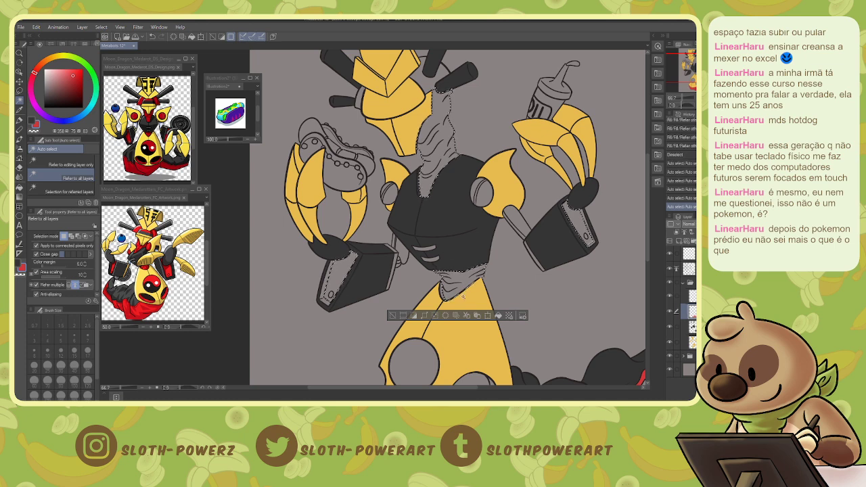
Add both round shoulder joints and the back of the head around the horn bases to the selection.
{"action": "left_click", "coordinate": [688, 68]}
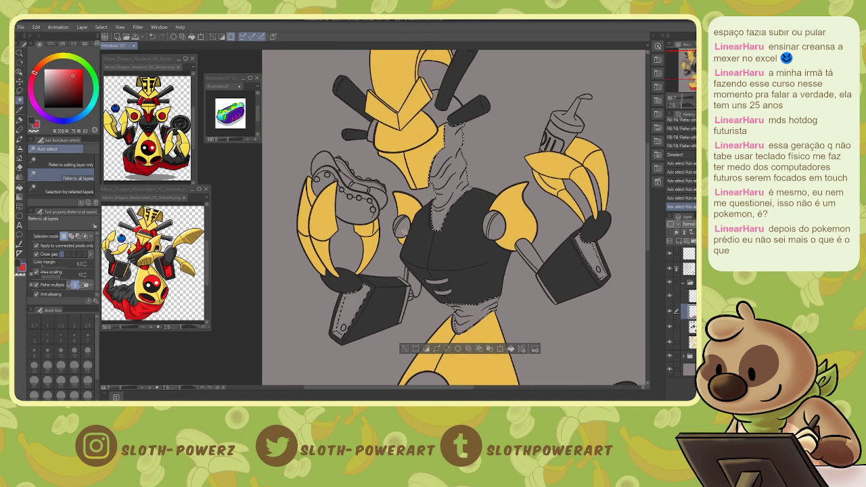
{"action": "left_click", "coordinate": [398, 224], "text": "shift"}
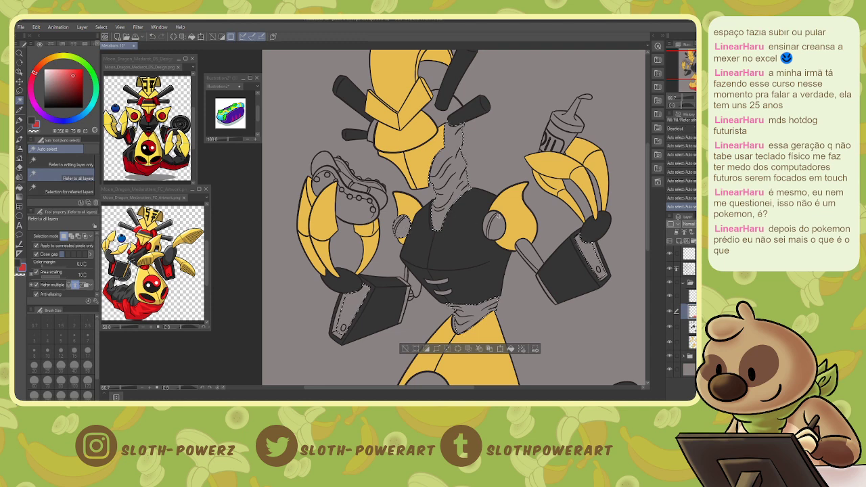
{"action": "left_click", "coordinate": [495, 226]}
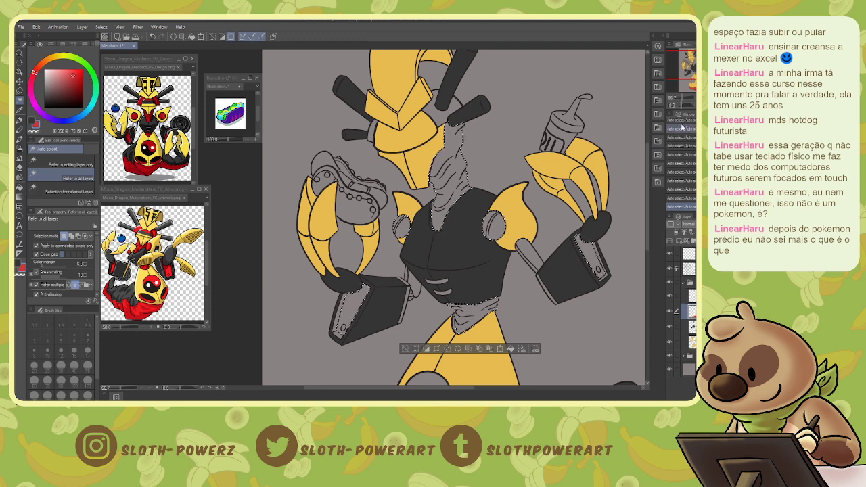
{"action": "left_click", "coordinate": [687, 60]}
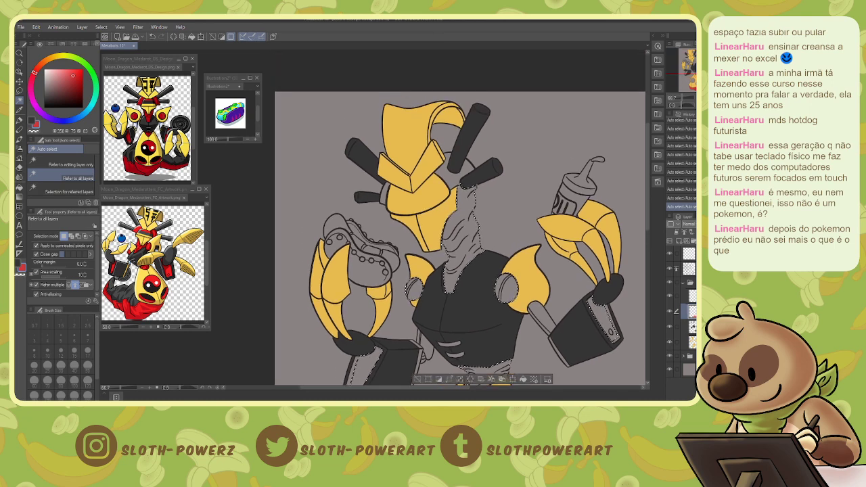
{"action": "left_click", "coordinate": [457, 166]}
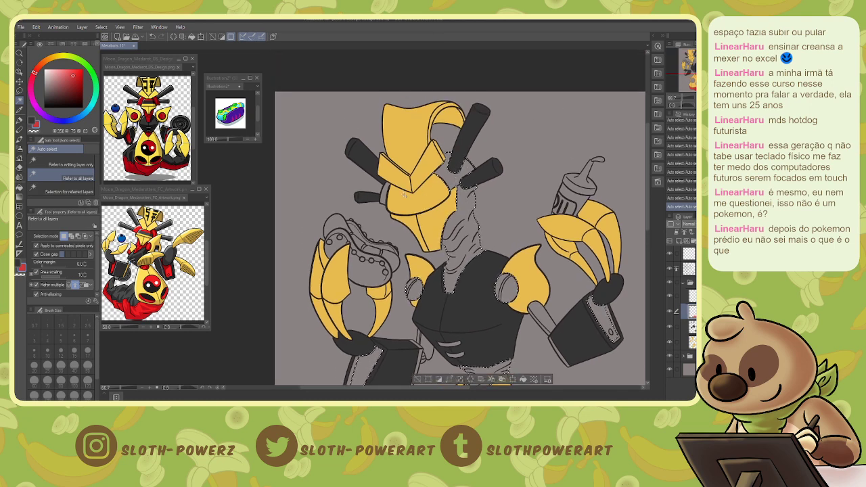
Fill the selected parts of the head, the neck, both shoulder joints and the cup-holding arm's forearm panel with red.
{"action": "key", "text": "g"}
{"action": "left_click", "coordinate": [384, 194]}
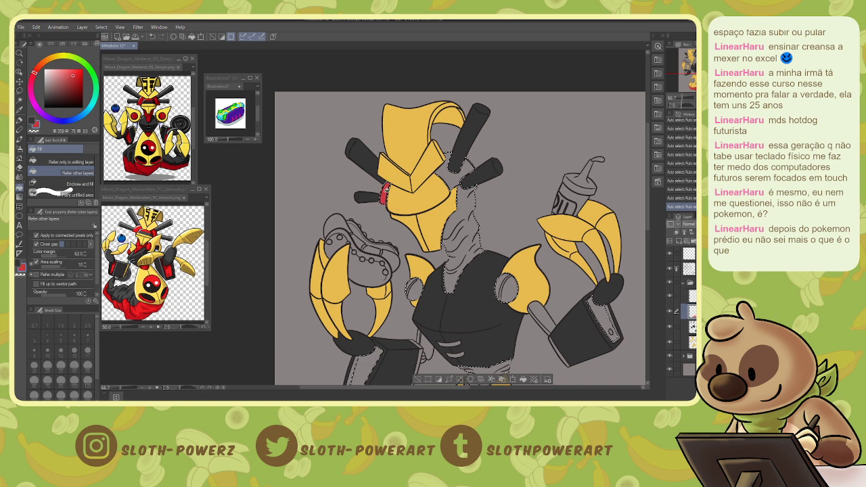
{"action": "left_click", "coordinate": [464, 214]}
{"action": "left_click", "coordinate": [414, 289]}
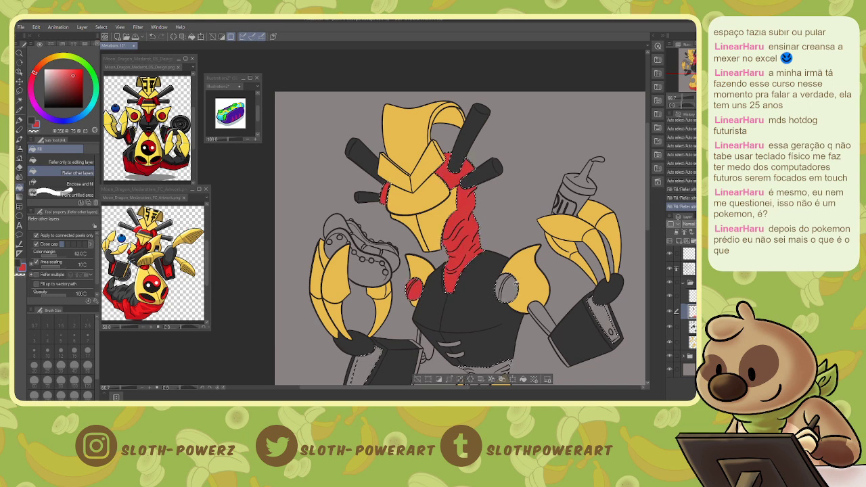
{"action": "left_click", "coordinate": [507, 290]}
{"action": "left_click", "coordinate": [599, 312]}
Fill the hot-dog-holding arm's forearm panel and the waist with red, and clear the selection.
{"action": "left_click_drag", "start_coordinate": [378, 365], "coordinate": [399, 216]}
{"action": "left_click", "coordinate": [387, 223]}
{"action": "left_click", "coordinate": [508, 227]}
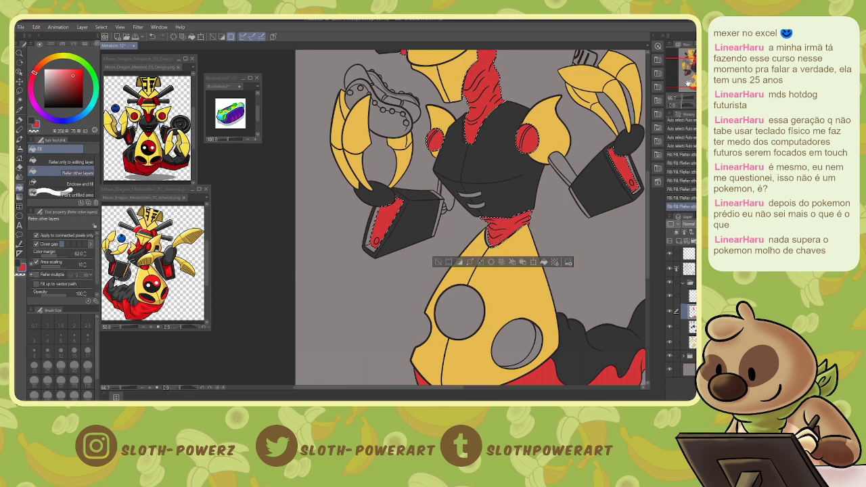
{"action": "left_click_drag", "start_coordinate": [497, 305], "coordinate": [448, 340]}
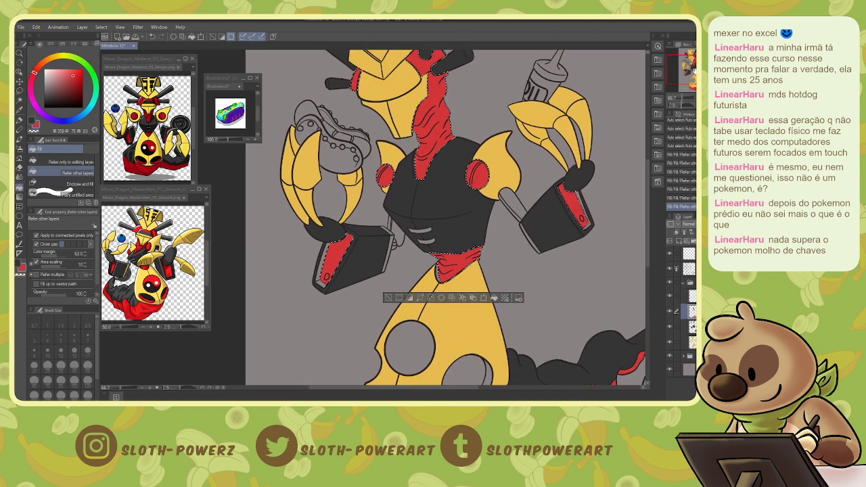
{"action": "key", "text": "ctrl+d"}
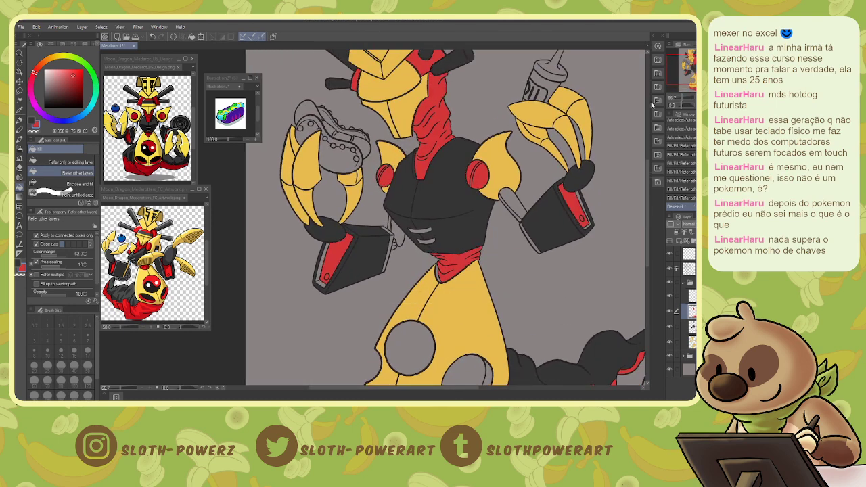
On the dark gray layer, fill the narrow edge strip of the cup-holding arm's forearm panel with dark gray and clear the selection.
{"action": "left_click", "coordinate": [687, 325]}
{"action": "left_click", "coordinate": [688, 341]}
{"action": "left_click", "coordinate": [689, 326]}
{"action": "key", "text": "w"}
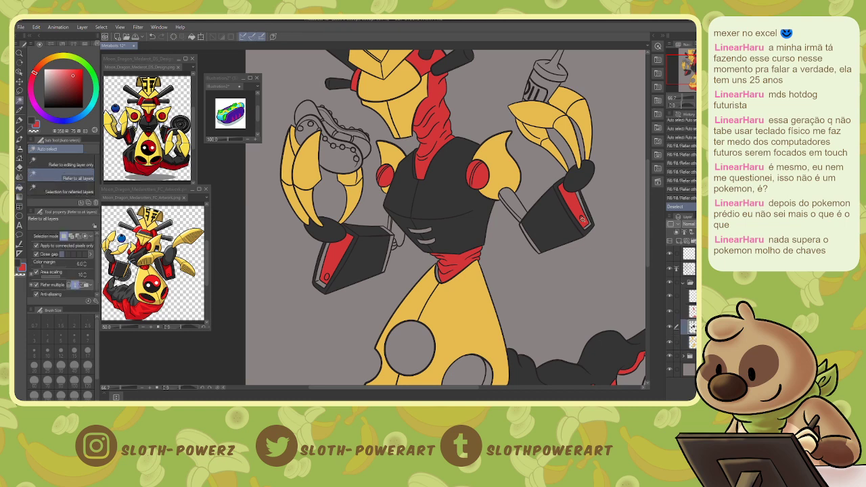
{"action": "left_click", "coordinate": [586, 215]}
{"action": "key", "text": "x"}
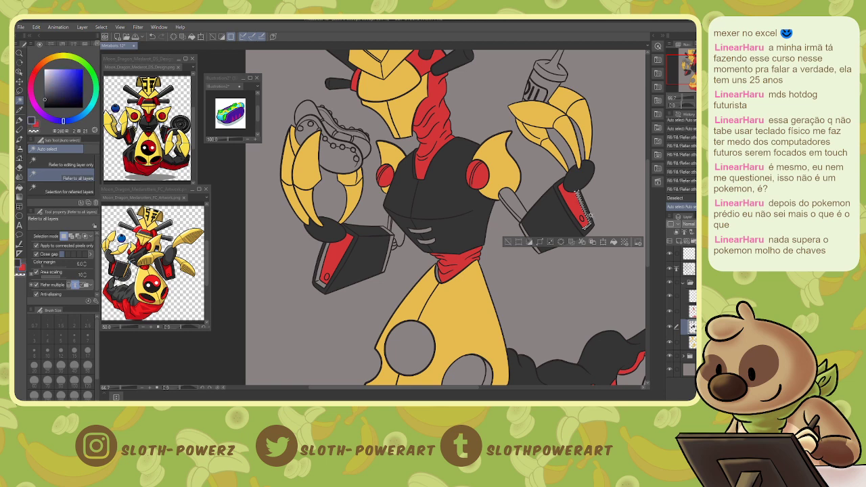
{"action": "key", "text": "g"}
{"action": "left_click", "coordinate": [585, 211]}
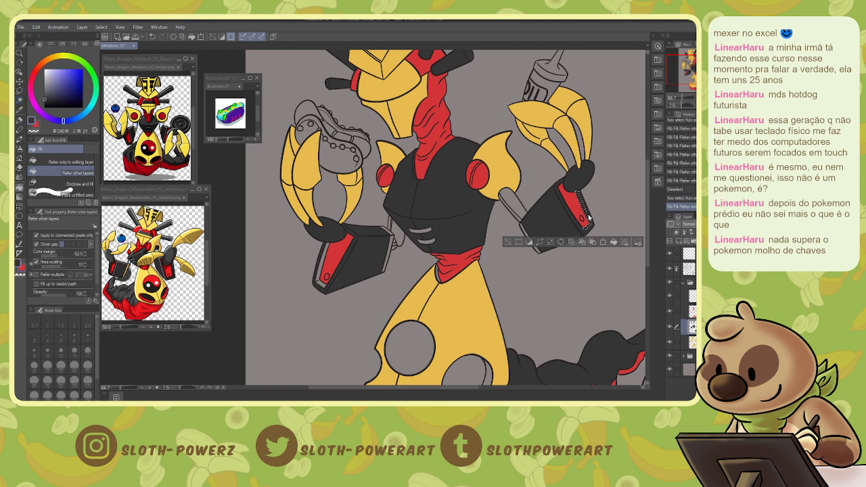
{"action": "key", "text": "ctrl+d"}
Fill the edge strip and lower corner of the hot-dog-holding arm's forearm panel with dark gray, and clear the selection.
{"action": "key", "text": "w"}
{"action": "left_click", "coordinate": [322, 264]}
{"action": "key", "text": "g"}
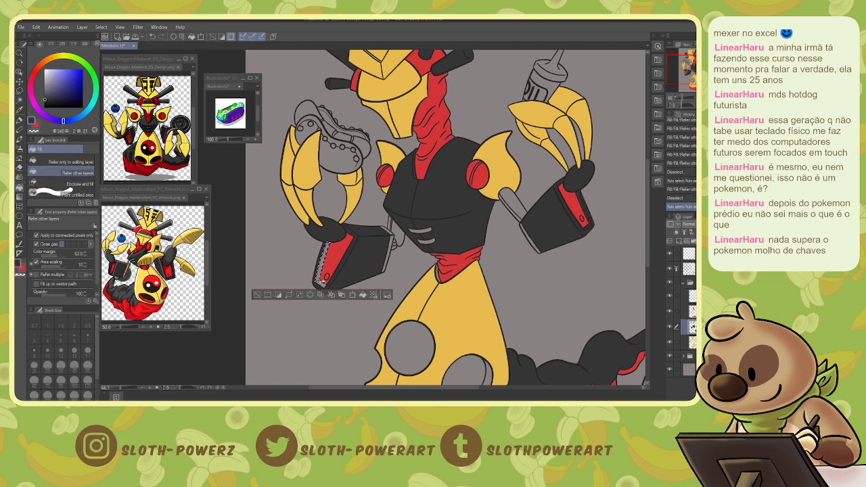
{"action": "left_click", "coordinate": [321, 277]}
{"action": "key", "text": "w"}
{"action": "left_click", "coordinate": [319, 284], "text": "shift"}
{"action": "key", "text": "g"}
{"action": "left_click", "coordinate": [321, 270]}
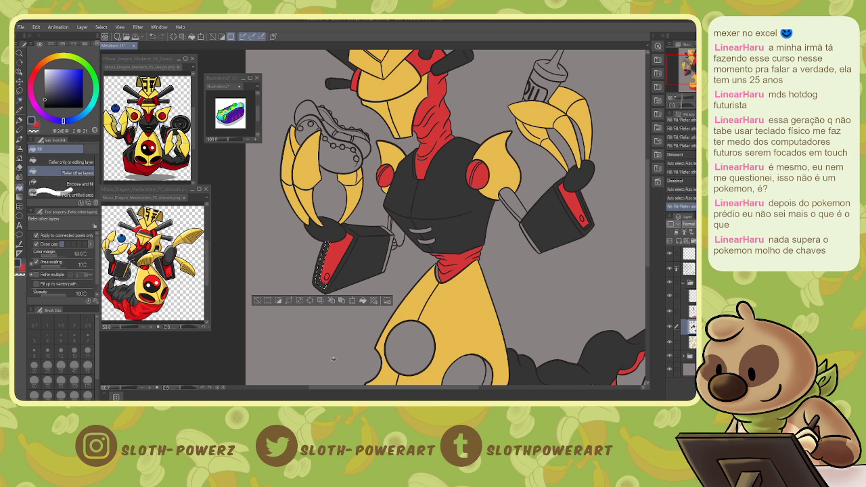
{"action": "key", "text": "ctrl+d"}
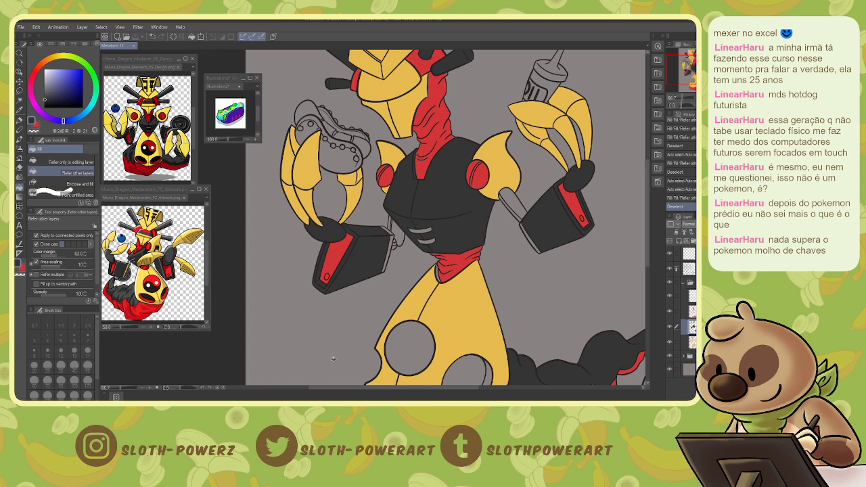
On the yellow layer, sample the body's yellow, fill the small sliver beside the waist cloth and clear the selection.
{"action": "left_click", "coordinate": [692, 343]}
{"action": "key", "text": "x"}
{"action": "left_click", "coordinate": [447, 301], "text": "alt"}
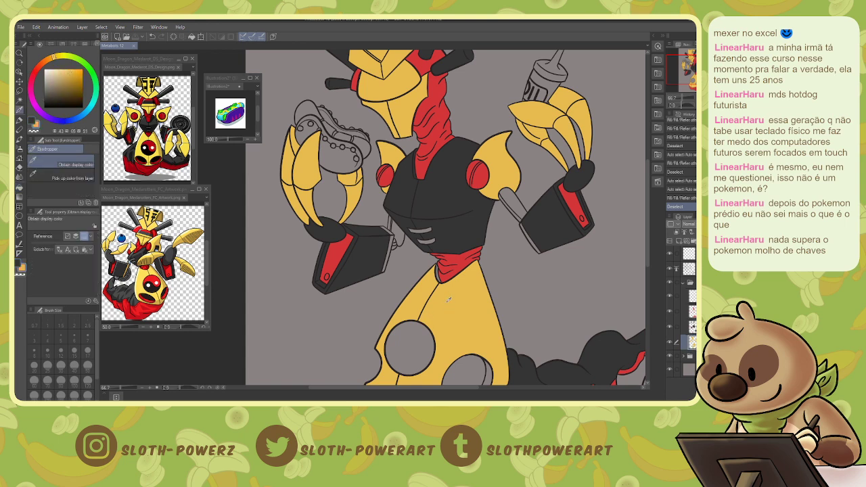
{"action": "key", "text": "w"}
{"action": "left_click", "coordinate": [437, 275]}
{"action": "key", "text": "g"}
{"action": "left_click", "coordinate": [438, 274]}
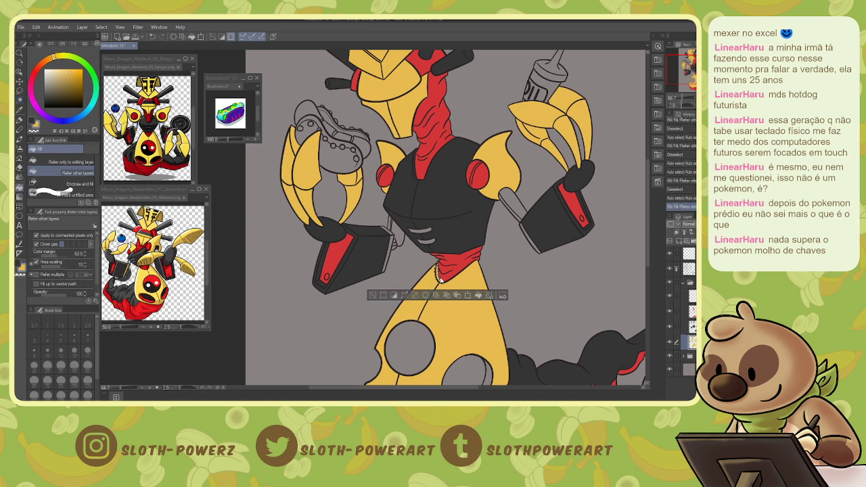
{"action": "key", "text": "ctrl+d"}
Fill the strip at the elbow end of the hot-dog-holding arm's forearm with yellow and clear the selection.
{"action": "key", "text": "w"}
{"action": "left_click", "coordinate": [391, 242]}
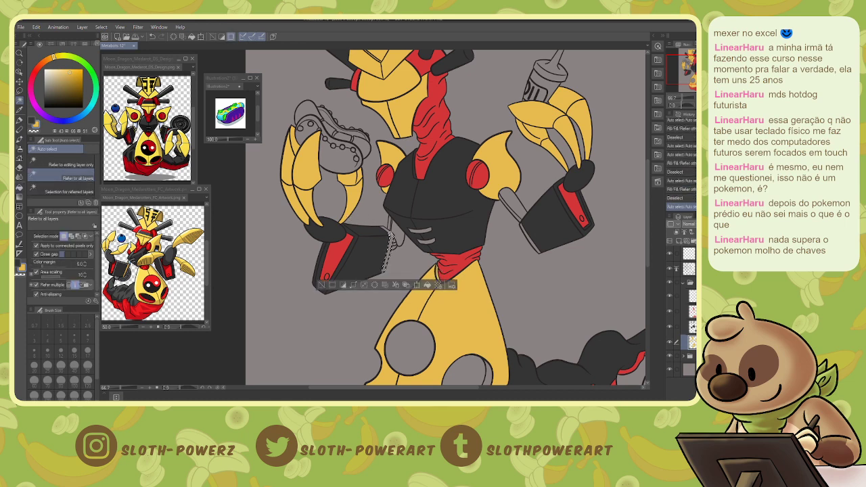
{"action": "left_click", "coordinate": [388, 232], "text": "shift"}
{"action": "key", "text": "g"}
{"action": "left_click", "coordinate": [389, 244]}
{"action": "key", "text": "ctrl+d"}
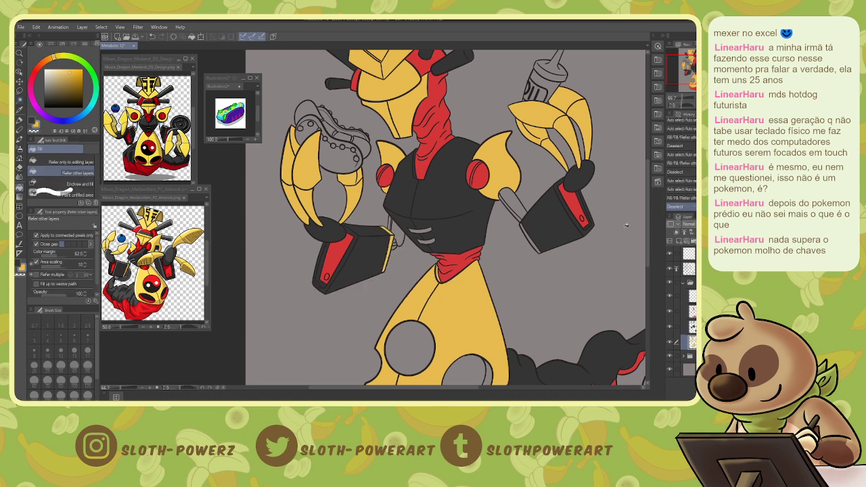
{"action": "mouse_move", "coordinate": [447, 270]}
{"action": "left_mouse_down"}
{"action": "mouse_move", "coordinate": [395, 267]}
{"action": "mouse_move", "coordinate": [392, 203]}
{"action": "left_mouse_up"}
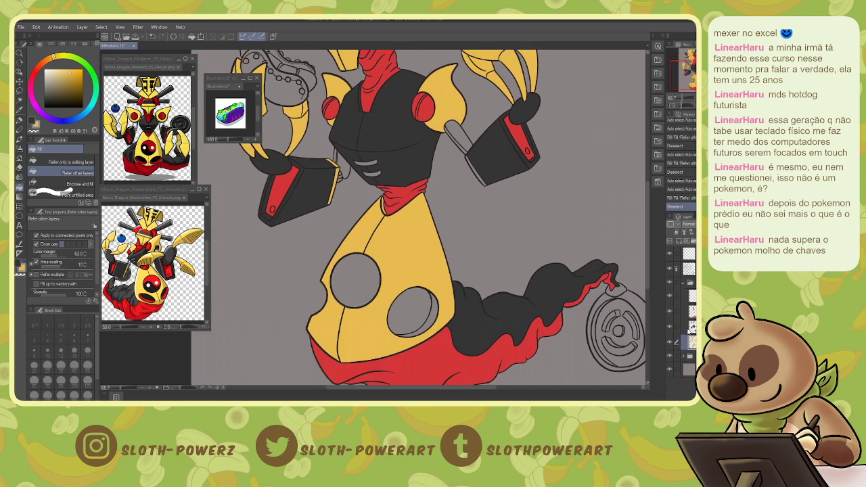
{"action": "key", "text": "i"}
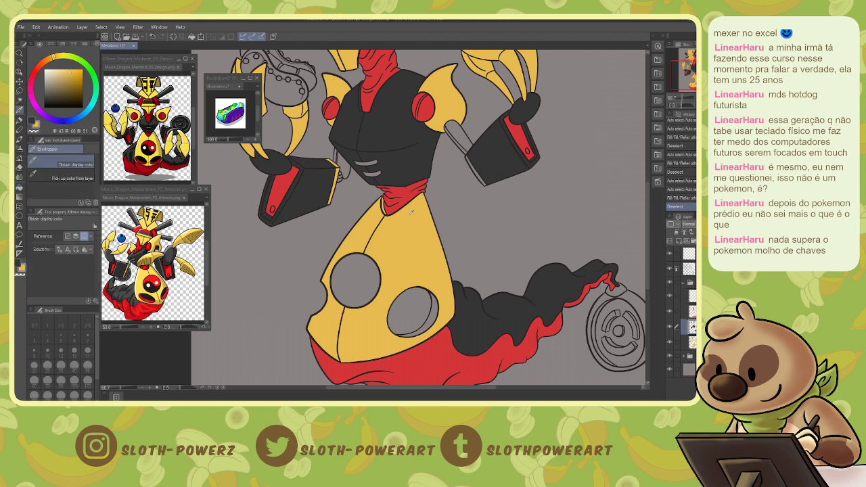
{"action": "left_click", "coordinate": [399, 162]}
{"action": "left_click_drag", "start_coordinate": [613, 295], "coordinate": [477, 220]}
{"action": "key", "text": "w"}
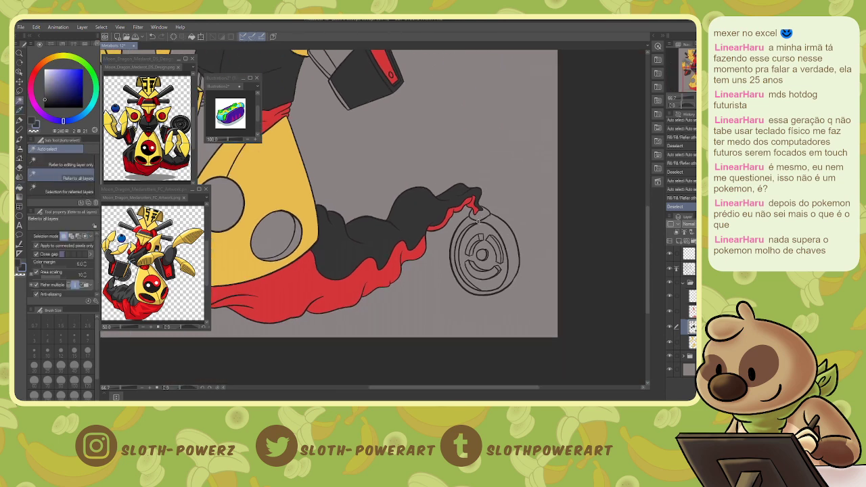
{"action": "left_click", "coordinate": [481, 216]}
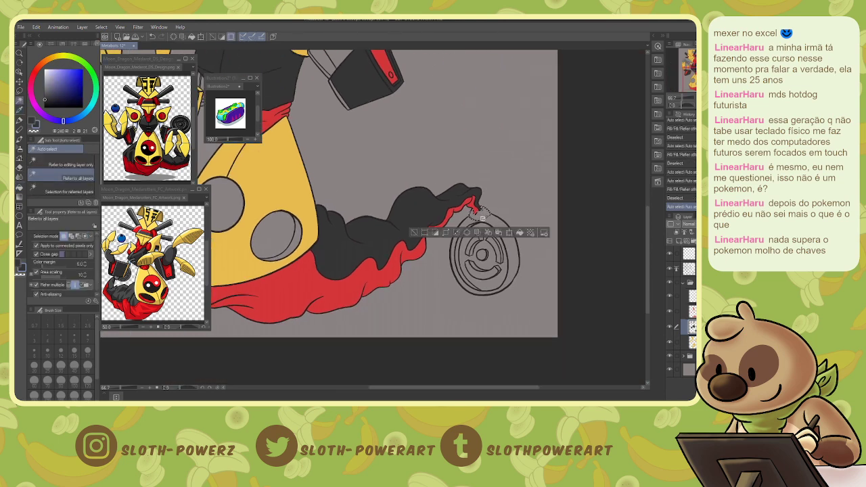
{"action": "key", "text": "ctrl+d"}
Sample gray from the lower reference, fill the round tail medallion and its ring on the layer above the red one, and clear the selection.
{"action": "key", "text": "i"}
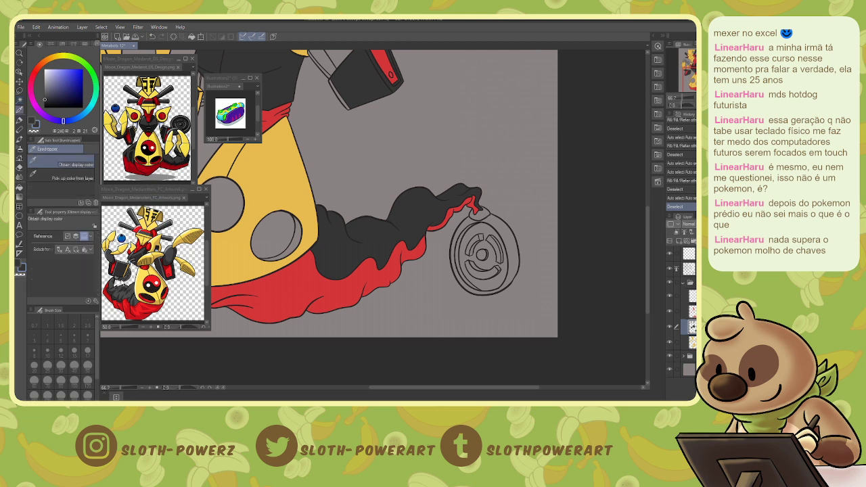
{"action": "left_click", "coordinate": [121, 275]}
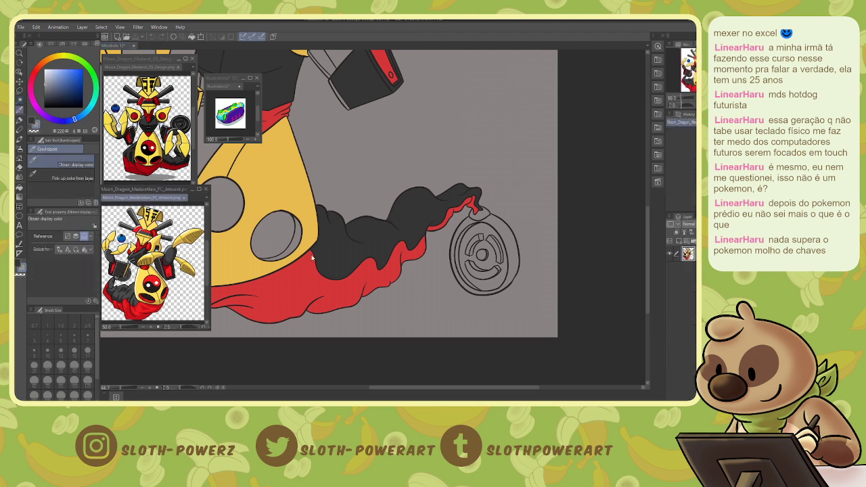
{"action": "key", "text": "w"}
{"action": "left_click", "coordinate": [692, 296]}
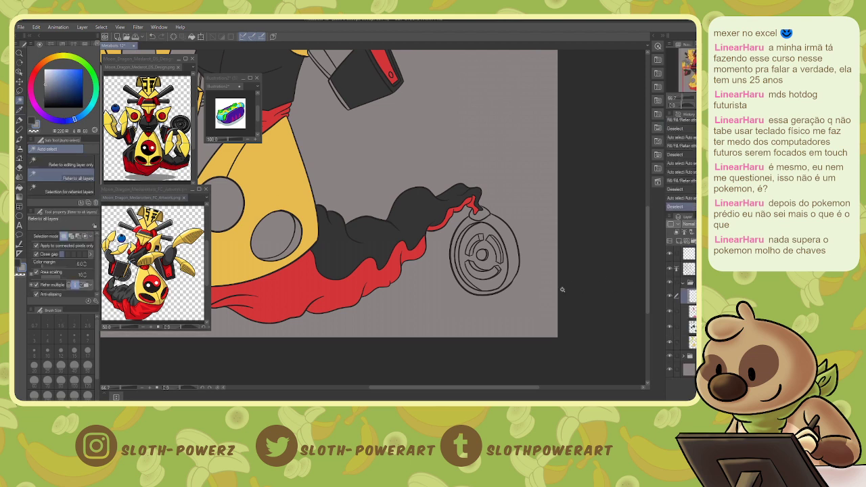
{"action": "left_click", "coordinate": [478, 215]}
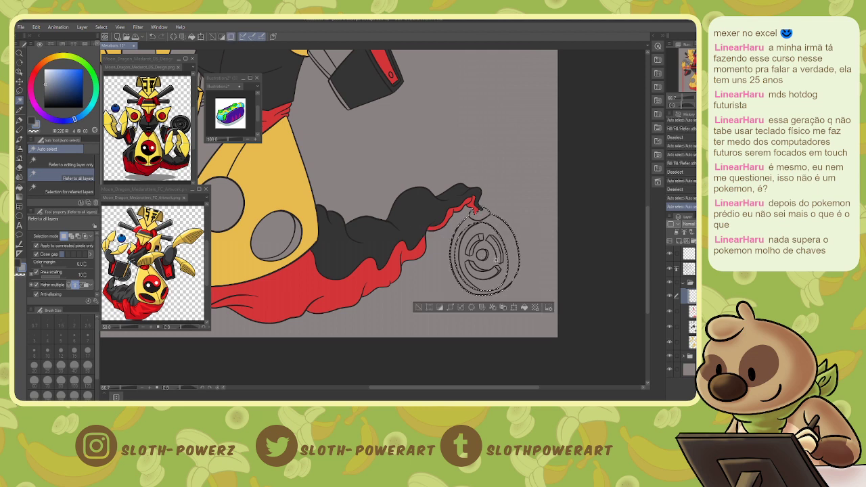
{"action": "key", "text": "m"}
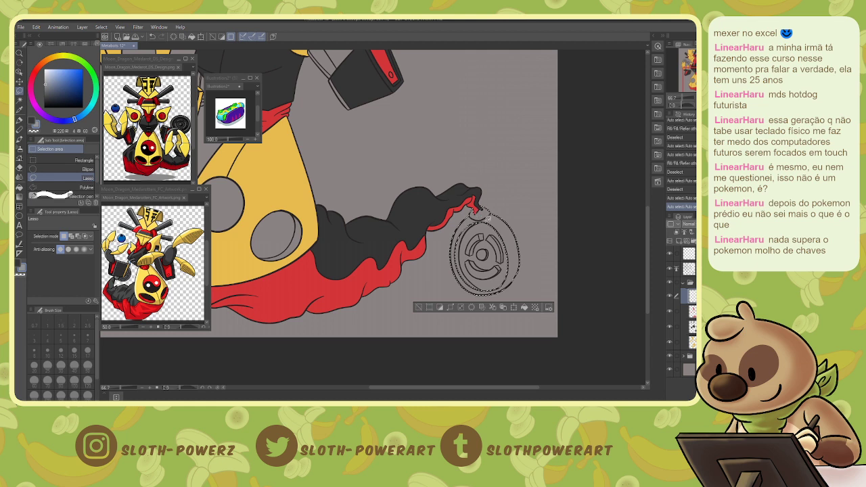
{"action": "mouse_move", "coordinate": [488, 217]}
{"action": "left_mouse_down"}
{"action": "mouse_move", "coordinate": [472, 218]}
{"action": "mouse_move", "coordinate": [456, 261]}
{"action": "mouse_move", "coordinate": [469, 282]}
{"action": "mouse_move", "coordinate": [494, 294]}
{"action": "mouse_move", "coordinate": [509, 283]}
{"action": "mouse_move", "coordinate": [512, 241]}
{"action": "mouse_move", "coordinate": [484, 211]}
{"action": "left_mouse_up"}
{"action": "key", "text": "g"}
{"action": "left_click", "coordinate": [488, 262]}
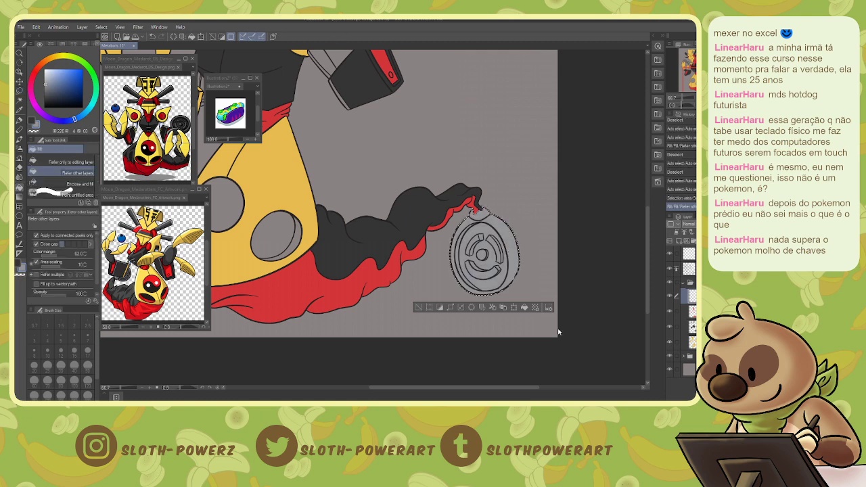
{"action": "key", "text": "ctrl+d"}
On the red layer, fill the inner rim of the body's hole nearest the tail with red and clear the selection.
{"action": "left_click", "coordinate": [690, 80]}
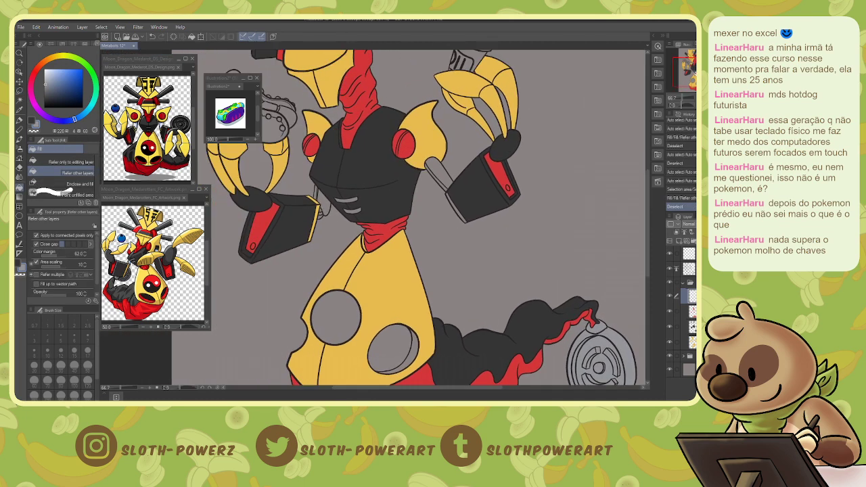
{"action": "left_click_drag", "start_coordinate": [693, 71], "coordinate": [688, 77]}
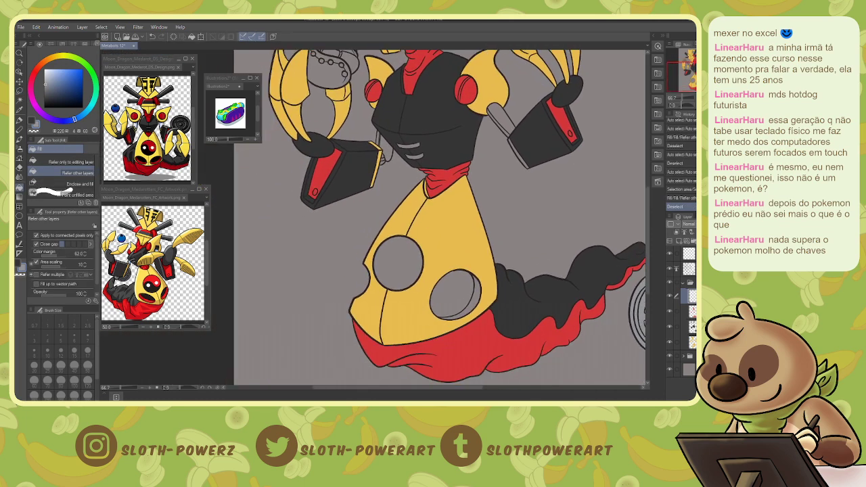
{"action": "left_click", "coordinate": [689, 312]}
{"action": "key", "text": "x"}
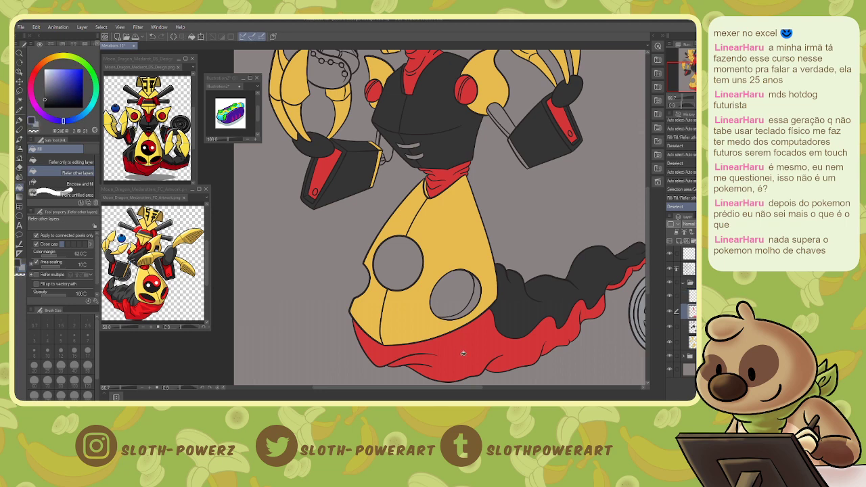
{"action": "key", "text": "w"}
{"action": "key", "text": "w"}
{"action": "left_click", "coordinate": [473, 305]}
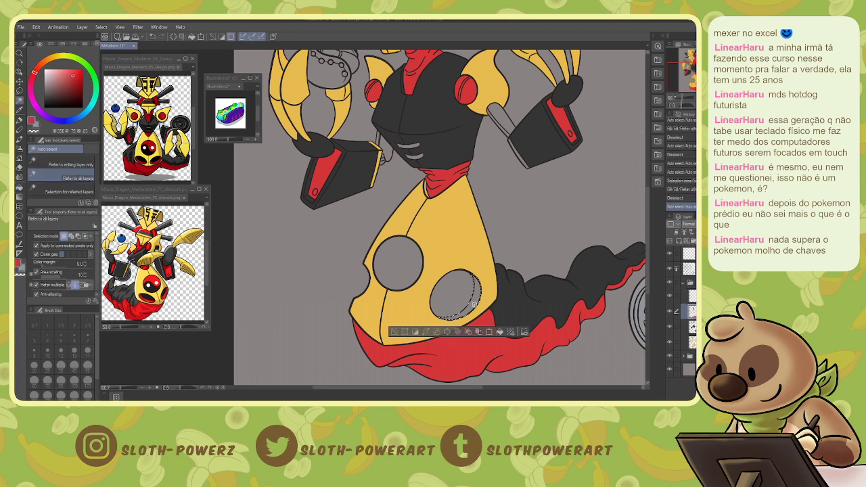
{"action": "key", "text": "g"}
{"action": "left_click", "coordinate": [474, 304]}
{"action": "key", "text": "ctrl+d"}
Touch up both ends of the red rim with the pen, reducing its size to 6, and save the drawing.
{"action": "key", "text": "p"}
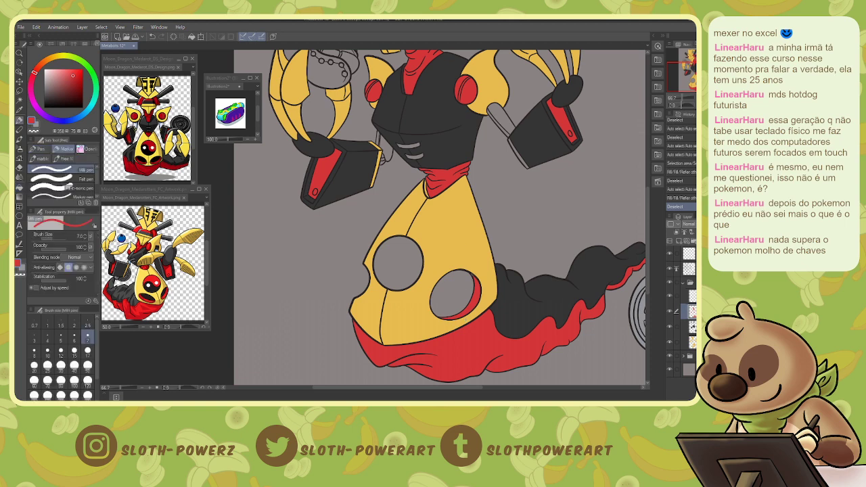
{"action": "left_click_drag", "start_coordinate": [472, 273], "coordinate": [475, 277]}
{"action": "key", "text": "bracketleft"}
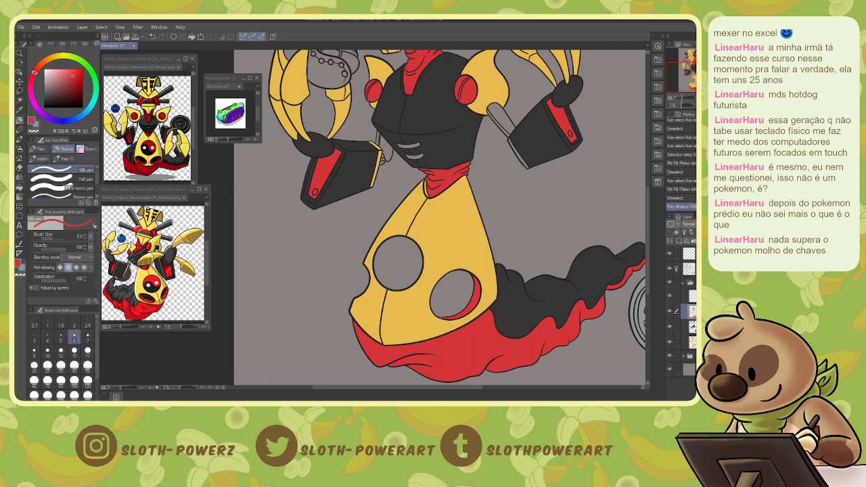
{"action": "left_click_drag", "start_coordinate": [441, 318], "coordinate": [449, 319]}
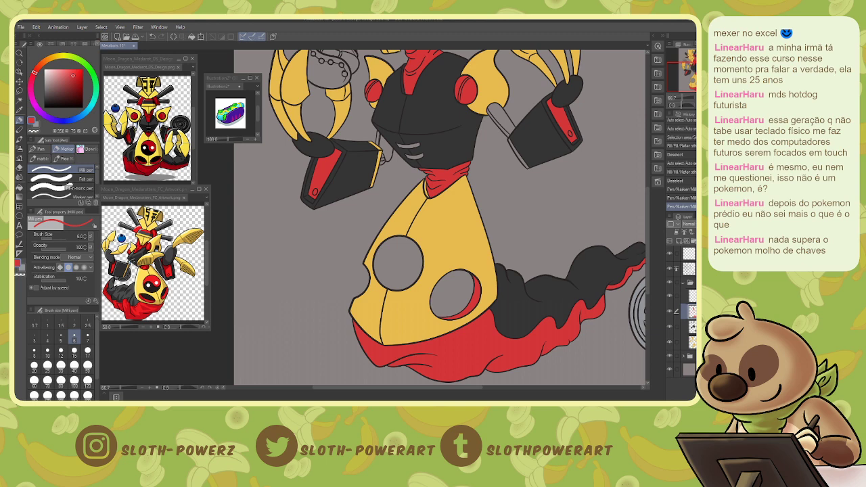
{"action": "left_click", "coordinate": [111, 37]}
{"action": "left_click", "coordinate": [484, 133]}
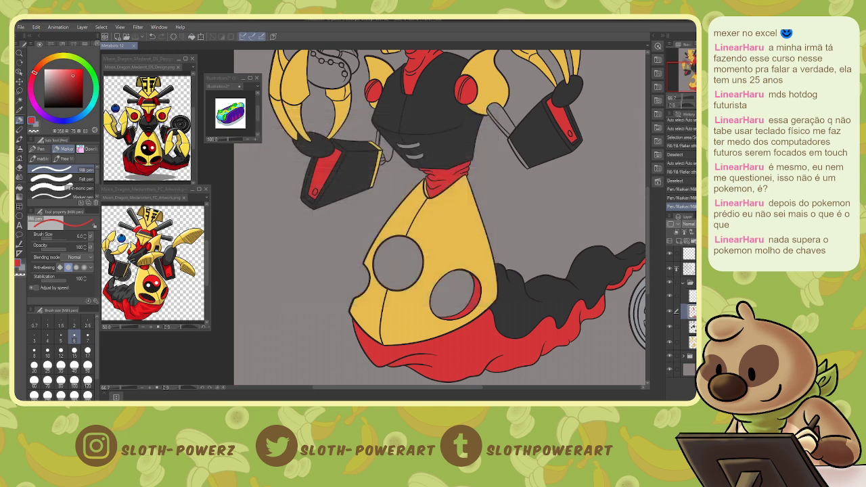
Open the Stonjourner reference image from the Pokémon folder inside Referencias.
{"action": "left_click", "coordinate": [22, 28]}
{"action": "left_click", "coordinate": [27, 56]}
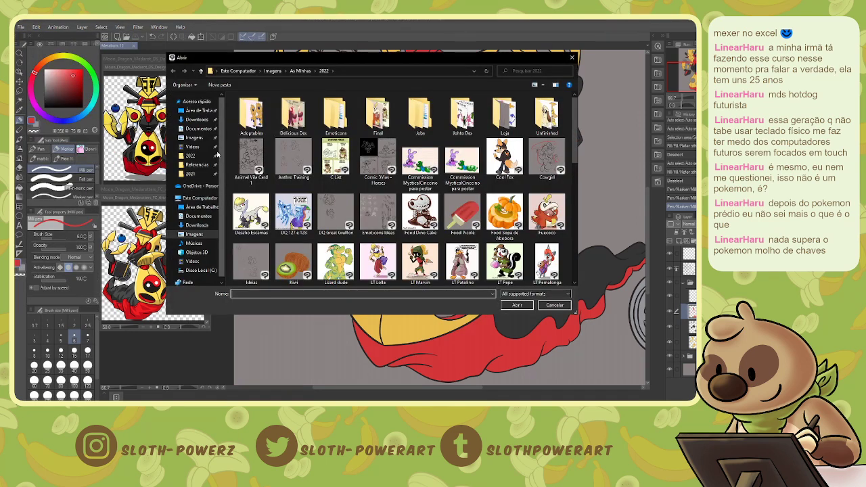
{"action": "left_click", "coordinate": [195, 164]}
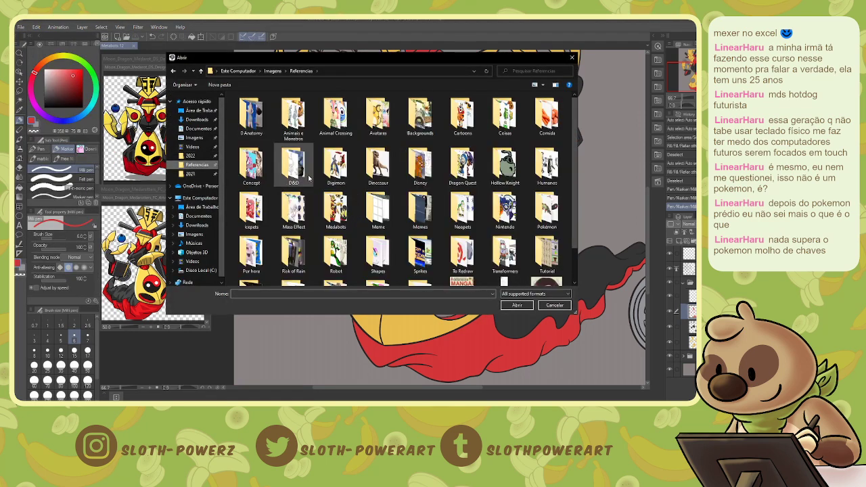
{"action": "double_click", "coordinate": [546, 210]}
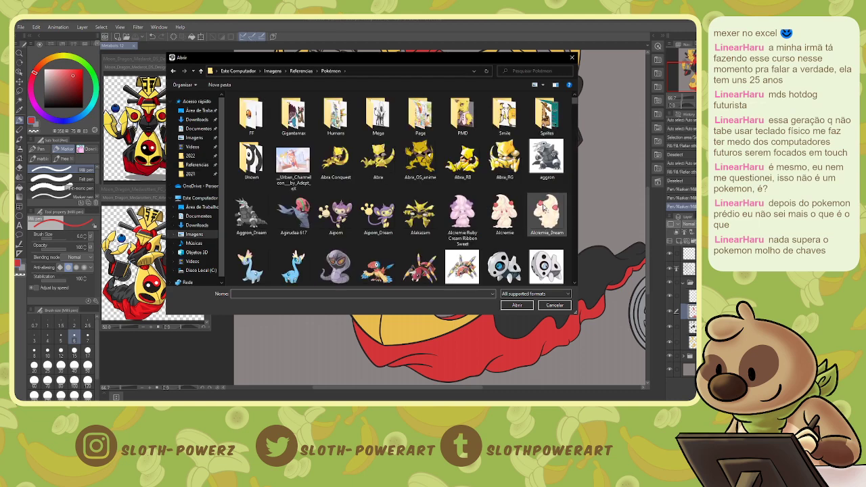
{"action": "type", "text": "st"}
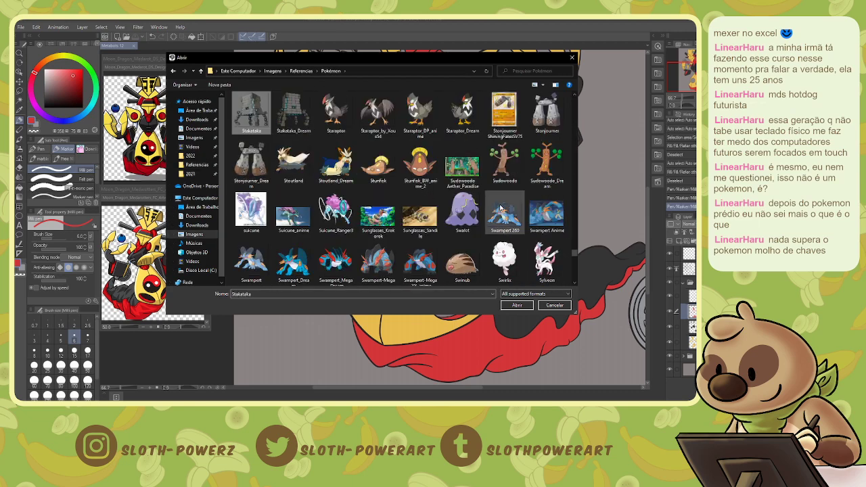
{"action": "double_click", "coordinate": [537, 126]}
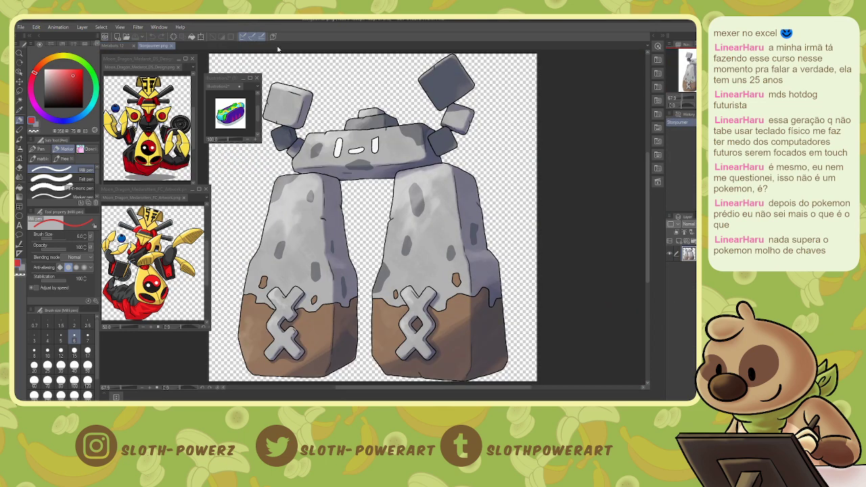
Dock the Stonjourner image into the lower reference window, zoom it out to 25%, and return to the robot drawing.
{"action": "left_click_drag", "start_coordinate": [154, 46], "coordinate": [175, 198]}
{"action": "key", "text": "ctrl+minus"}
{"action": "key", "text": "ctrl+minus"}
{"action": "key", "text": "ctrl+minus"}
{"action": "key", "text": "ctrl+minus"}
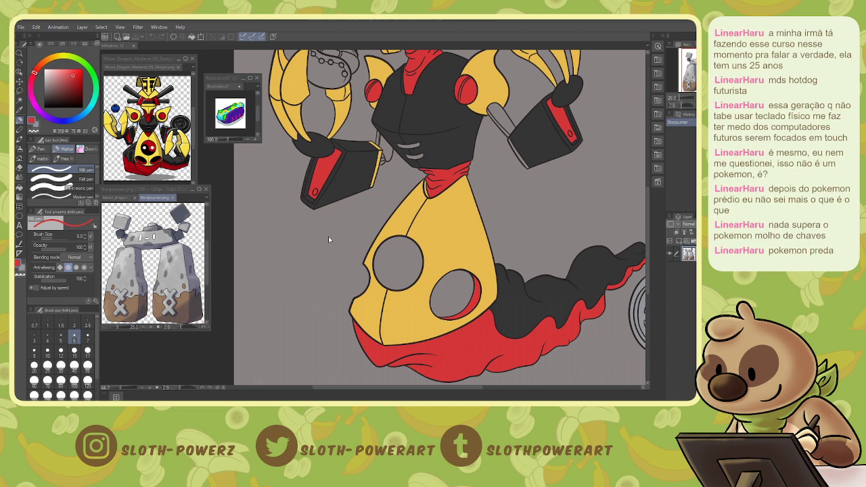
{"action": "left_click", "coordinate": [329, 287]}
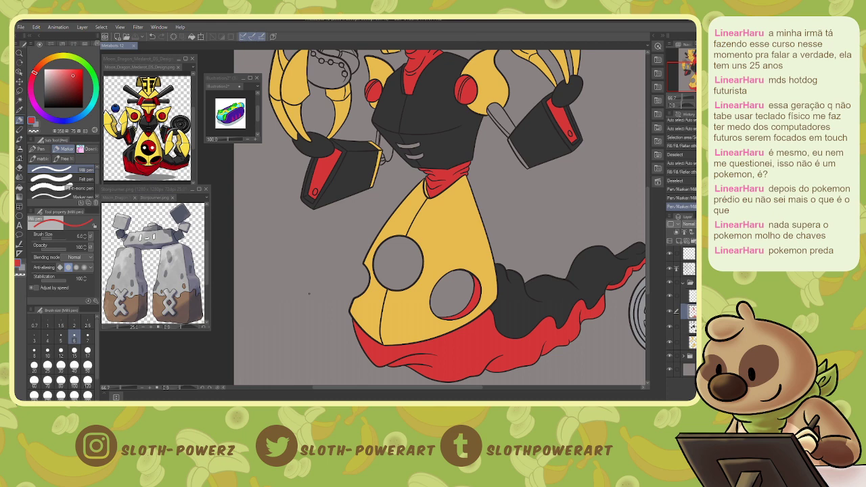
Fill the two slits in the robot's black chest with light gray on the gray layer and clear the selection.
{"action": "left_click_drag", "start_coordinate": [696, 76], "coordinate": [692, 67]}
{"action": "key", "text": "w"}
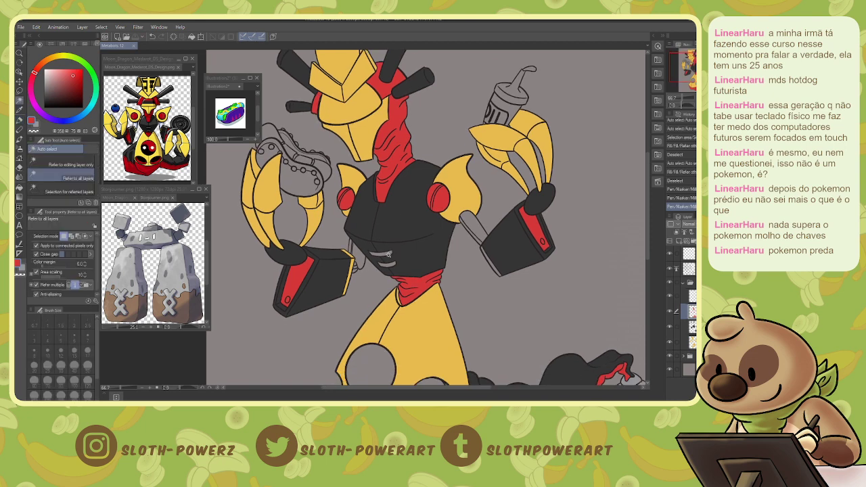
{"action": "left_click", "coordinate": [389, 255]}
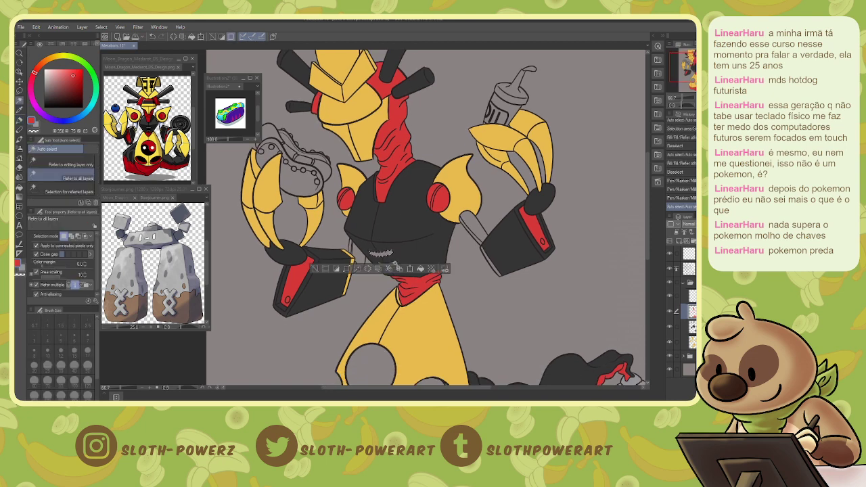
{"action": "key", "text": "g"}
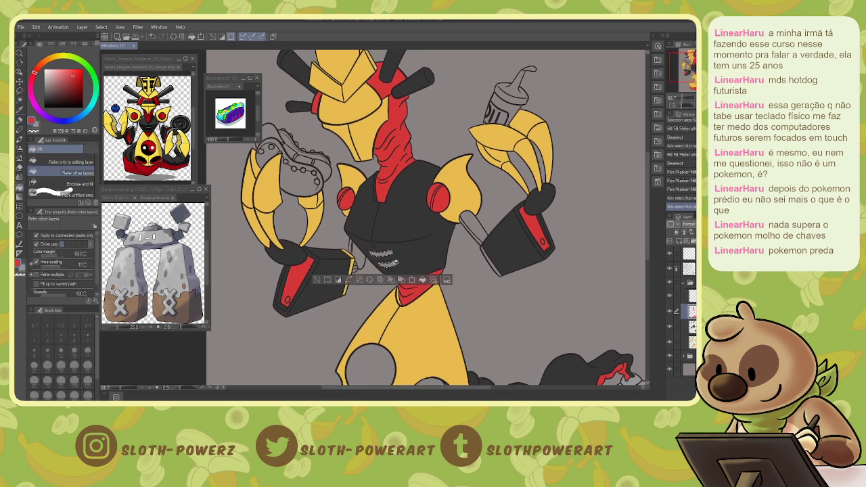
{"action": "left_click", "coordinate": [389, 256]}
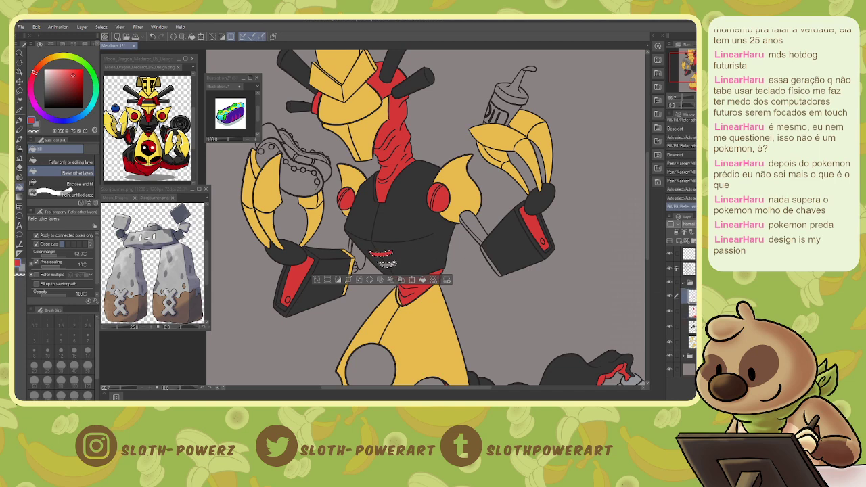
{"action": "key", "text": "x"}
{"action": "left_click", "coordinate": [392, 264]}
{"action": "left_click", "coordinate": [388, 254]}
{"action": "key", "text": "ctrl+d"}
Select both arm rods, refine the selection beside the chest with the lasso, fill them with light gray and deselect.
{"action": "key", "text": "w"}
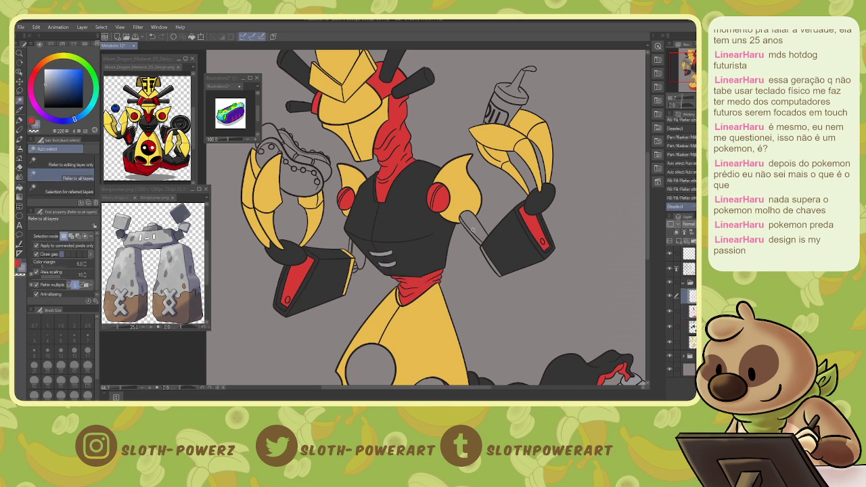
{"action": "left_click", "coordinate": [472, 230]}
{"action": "left_click", "coordinate": [352, 252], "text": "shift"}
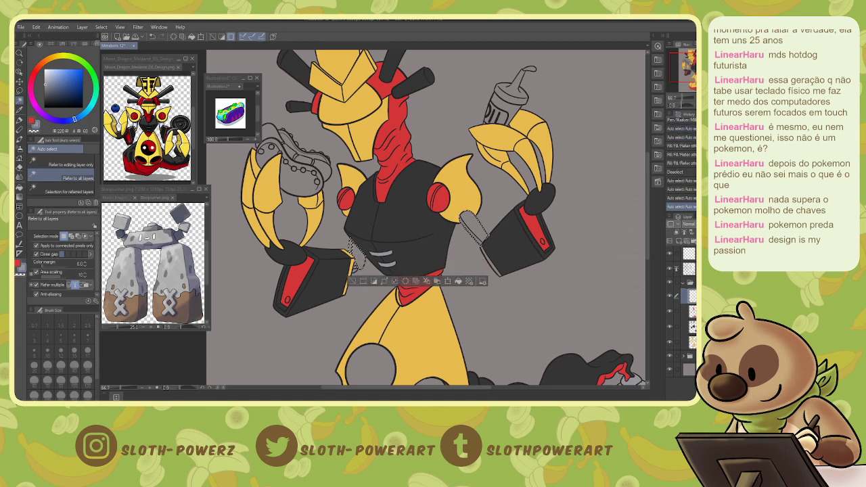
{"action": "key", "text": "ctrl+plus"}
{"action": "key", "text": "m"}
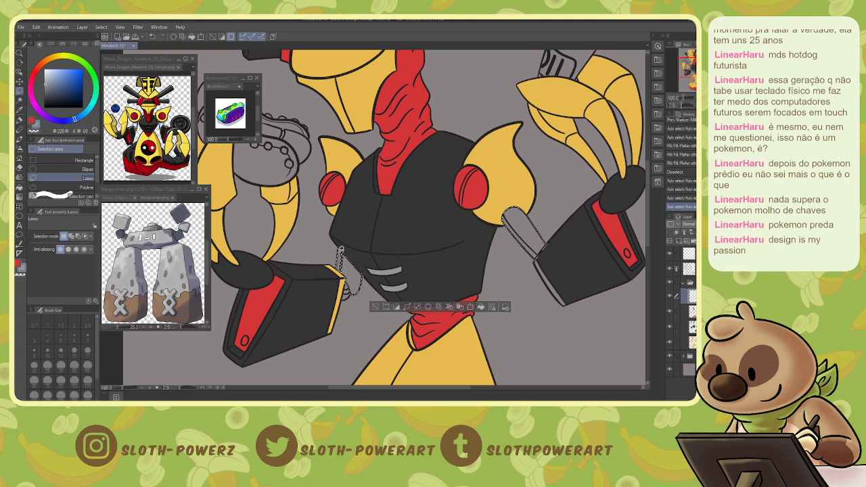
{"action": "left_click_drag", "start_coordinate": [341, 250], "coordinate": [349, 260]}
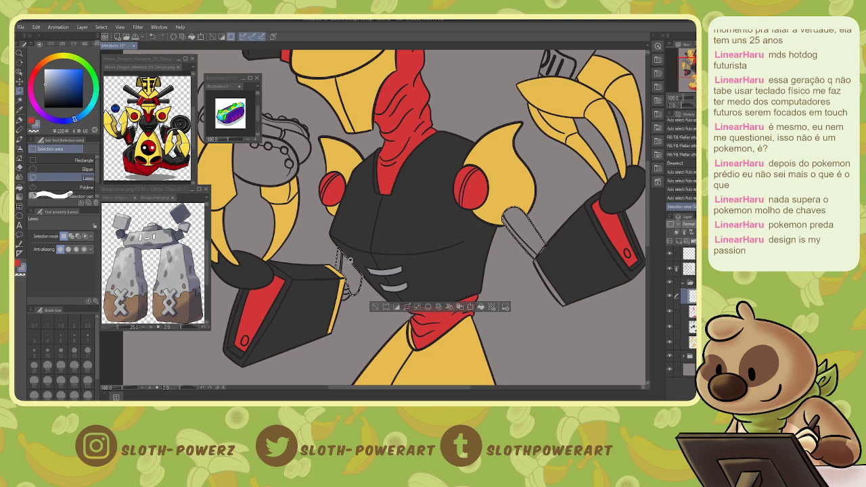
{"action": "key", "text": "g"}
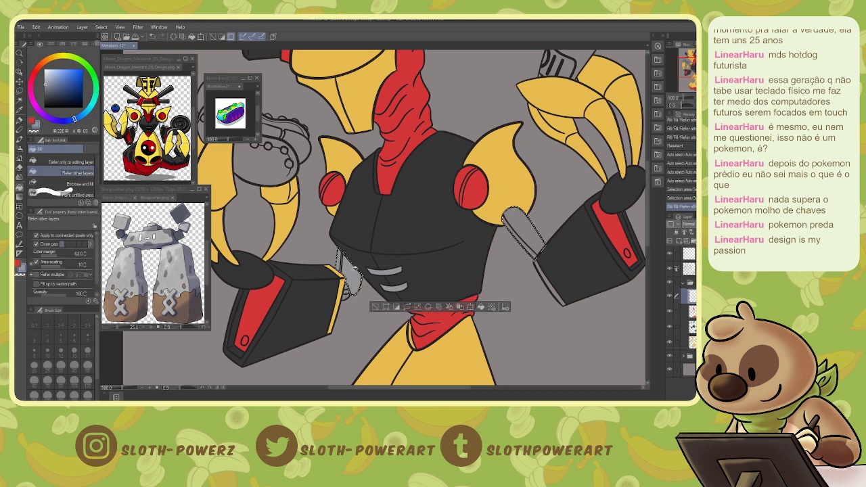
{"action": "left_click", "coordinate": [549, 228]}
{"action": "key", "text": "ctrl+d"}
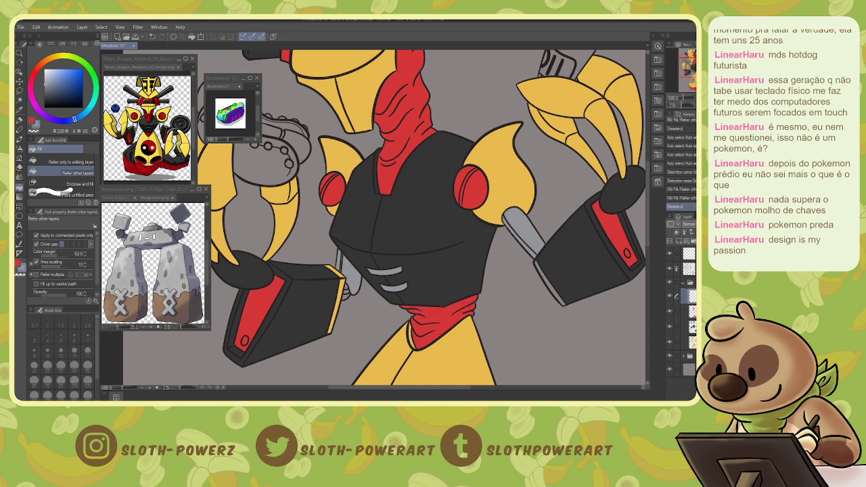
Close the Stonjourner reference image.
{"action": "left_click_drag", "start_coordinate": [446, 312], "coordinate": [434, 164]}
{"action": "key", "text": "ctrl+minus"}
{"action": "key", "text": "ctrl+minus"}
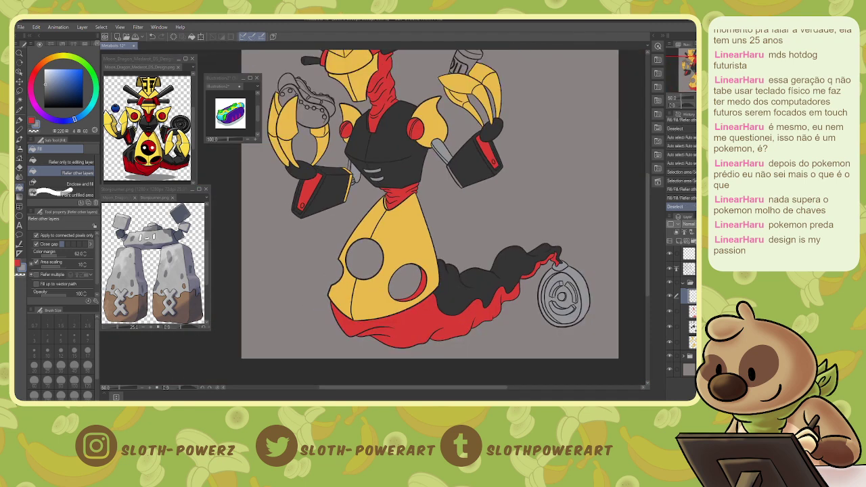
{"action": "left_click", "coordinate": [172, 199]}
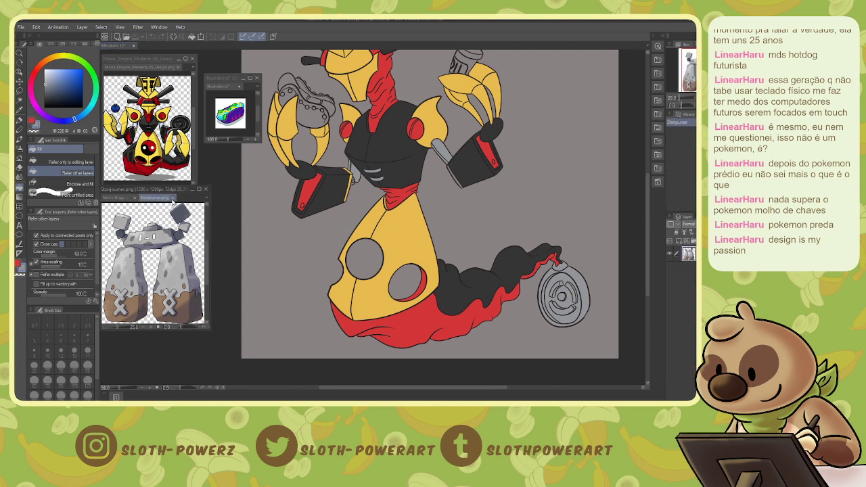
{"action": "left_click", "coordinate": [173, 199]}
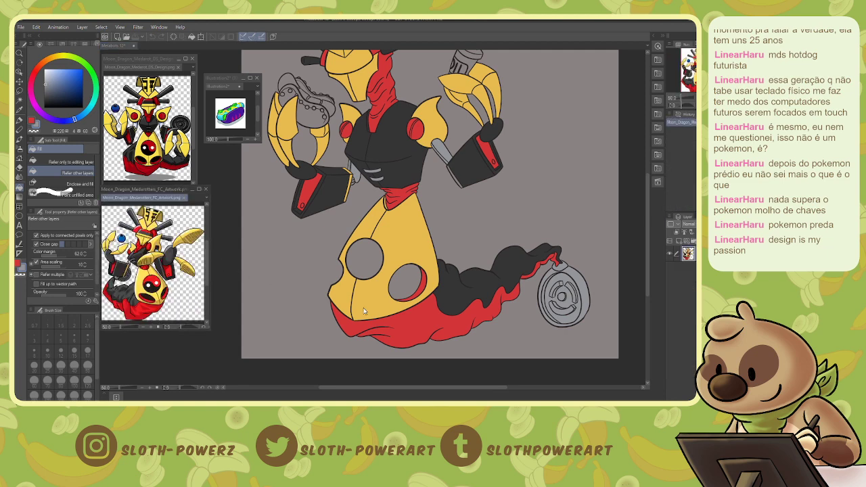
On the dark gray layer, hide the yellow layer, auto-select the face area below the crest and show the sketch details.
{"action": "left_click_drag", "start_coordinate": [647, 279], "coordinate": [648, 263]}
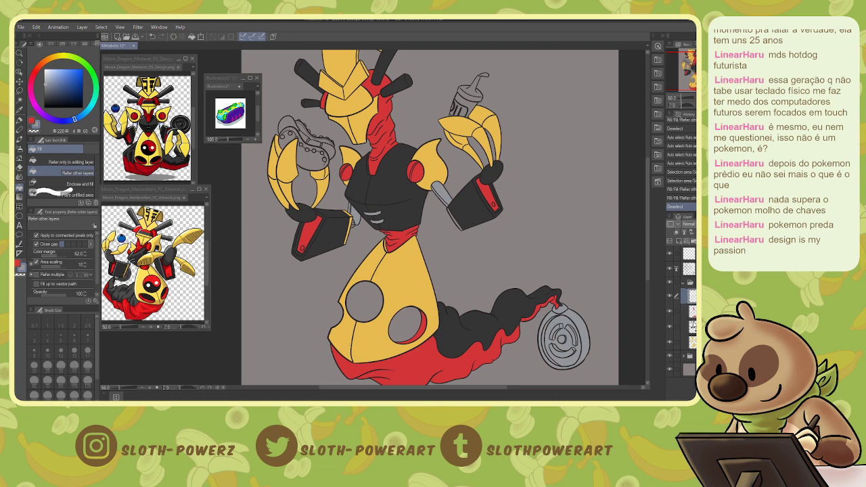
{"action": "left_click", "coordinate": [692, 325]}
{"action": "left_click", "coordinate": [669, 342]}
{"action": "key", "text": "w"}
{"action": "left_click", "coordinate": [360, 105]}
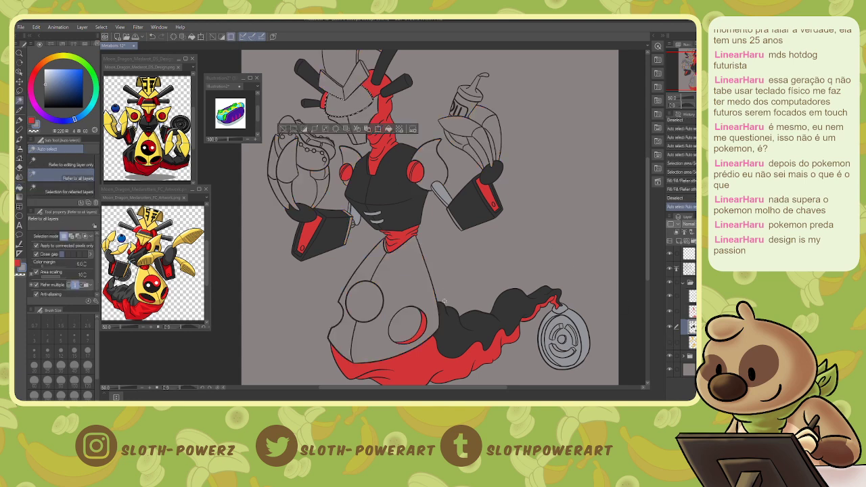
{"action": "key", "text": "p"}
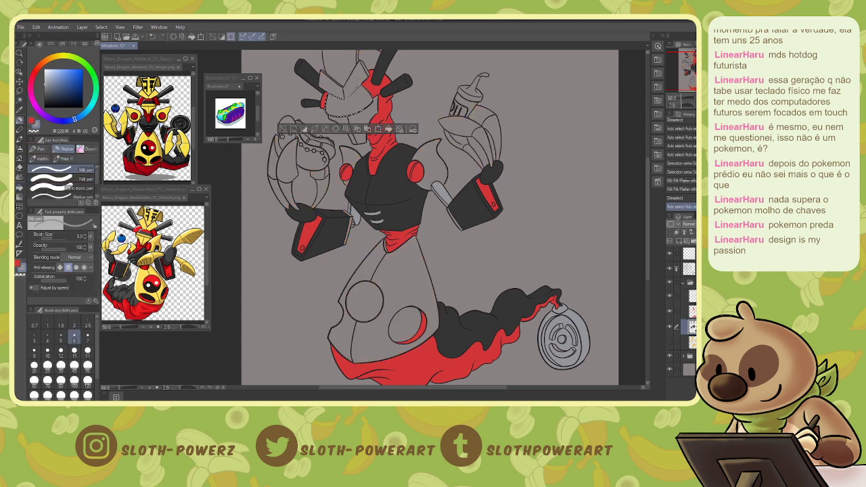
{"action": "left_click", "coordinate": [682, 356]}
{"action": "left_click", "coordinate": [669, 370]}
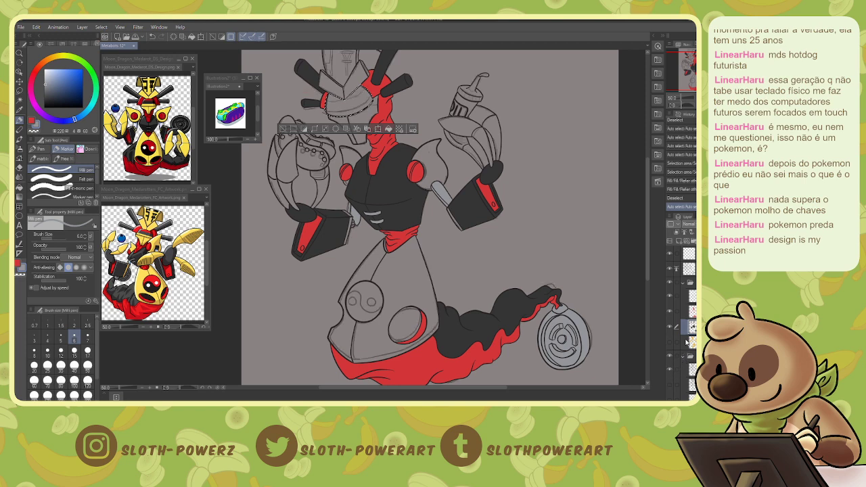
{"action": "key", "text": "ctrl+plus"}
{"action": "left_click_drag", "start_coordinate": [432, 82], "coordinate": [547, 357]}
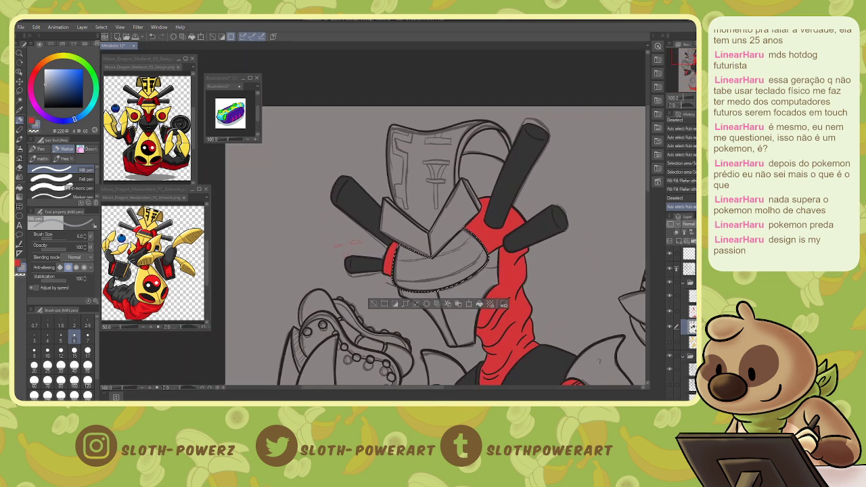
Sample the dark gray from a head spike, outline the visor band with the pen and fill the band.
{"action": "left_click", "coordinate": [683, 356]}
{"action": "left_click", "coordinate": [413, 280]}
{"action": "key", "text": "ctrl+z"}
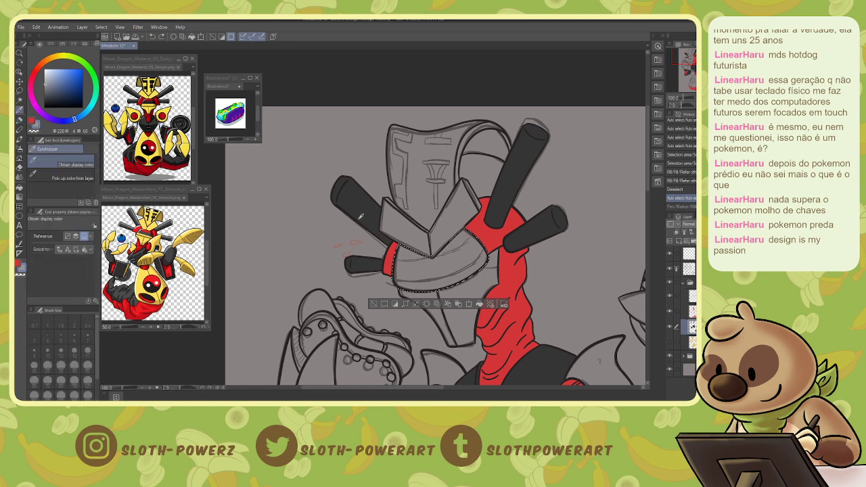
{"action": "left_click", "coordinate": [365, 216], "text": "alt"}
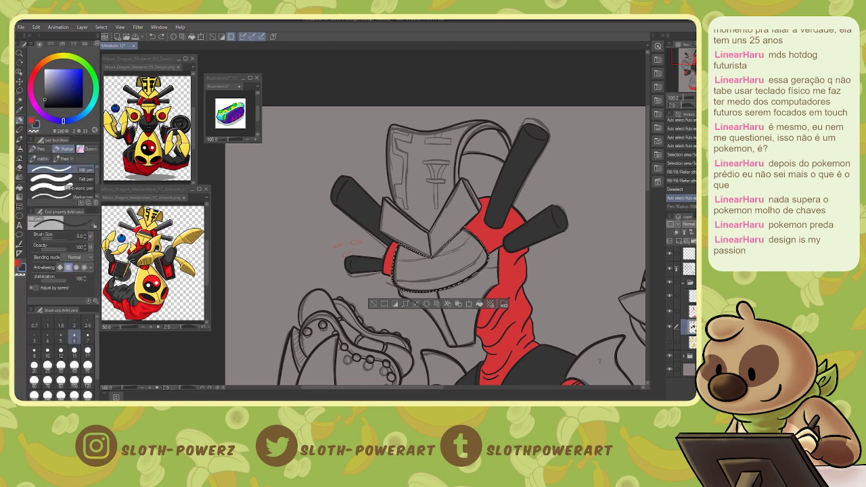
{"action": "key", "text": "asciicircum"}
{"action": "key", "text": "asciicircum"}
{"action": "left_click_drag", "start_coordinate": [694, 80], "coordinate": [692, 53]}
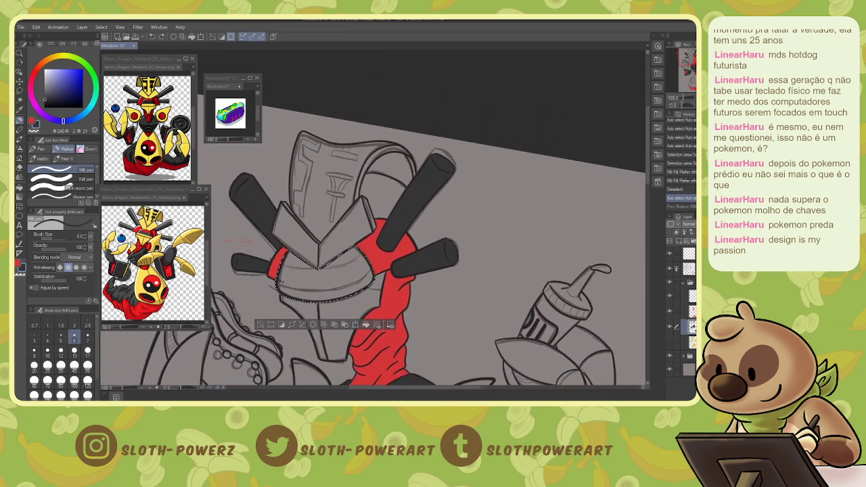
{"action": "key", "text": "ctrl+y"}
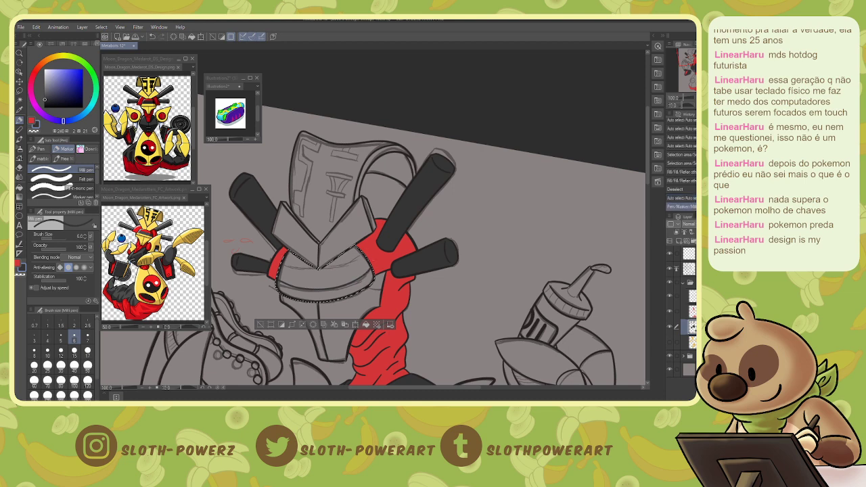
{"action": "key", "text": "g"}
{"action": "left_click", "coordinate": [347, 259]}
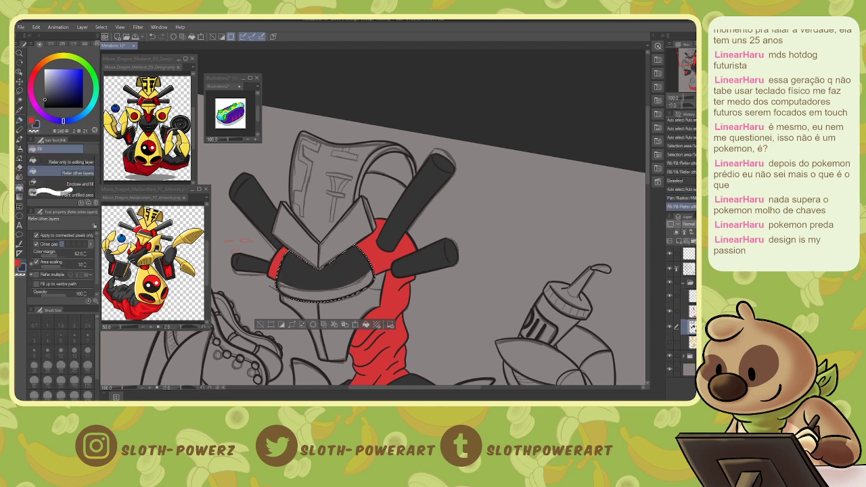
On the red layer, outline and fill the strip above the visor with red, show the dark gray and yellow layers, and deselect.
{"action": "left_click", "coordinate": [669, 327]}
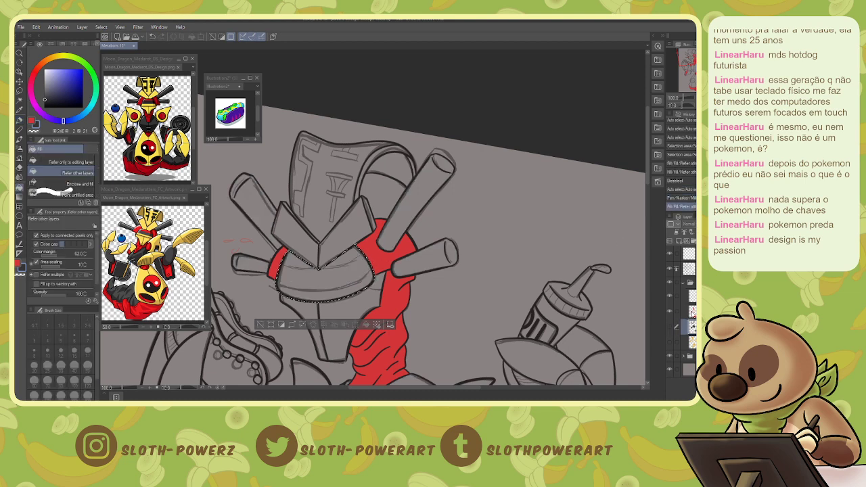
{"action": "left_click", "coordinate": [689, 314]}
{"action": "key", "text": "x"}
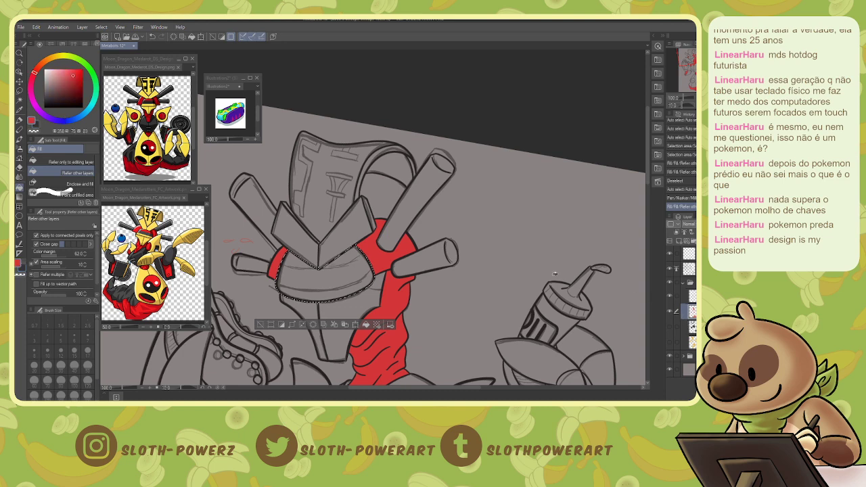
{"action": "key", "text": "p"}
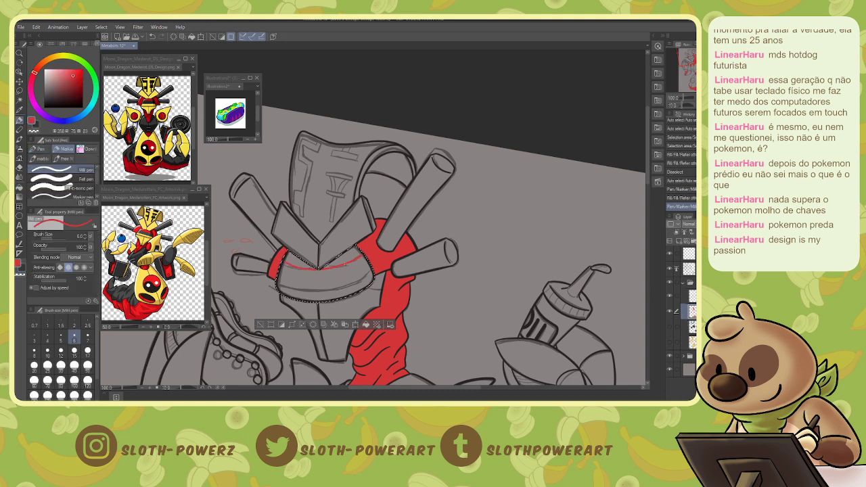
{"action": "key", "text": "g"}
{"action": "left_click", "coordinate": [303, 264]}
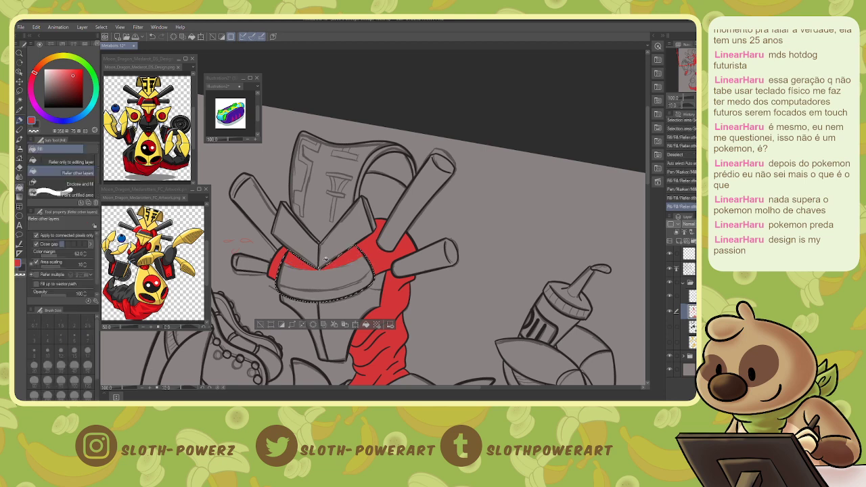
{"action": "left_click", "coordinate": [669, 327]}
{"action": "left_click", "coordinate": [669, 343]}
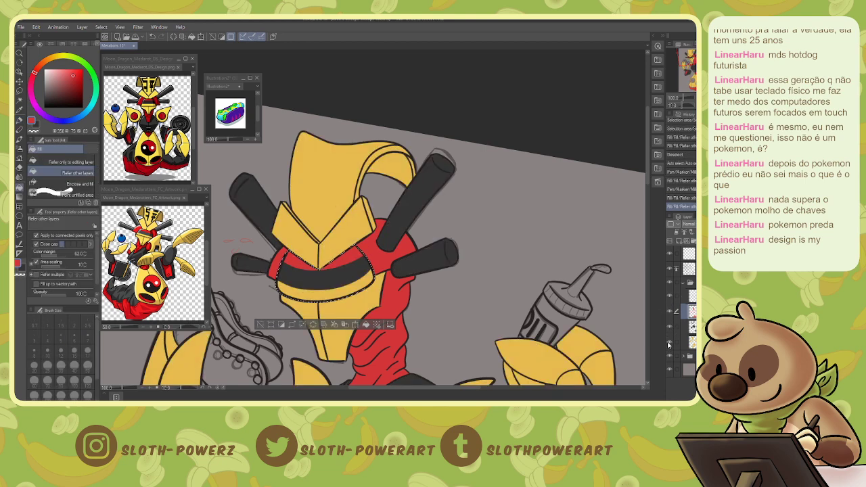
{"action": "key", "text": "ctrl+d"}
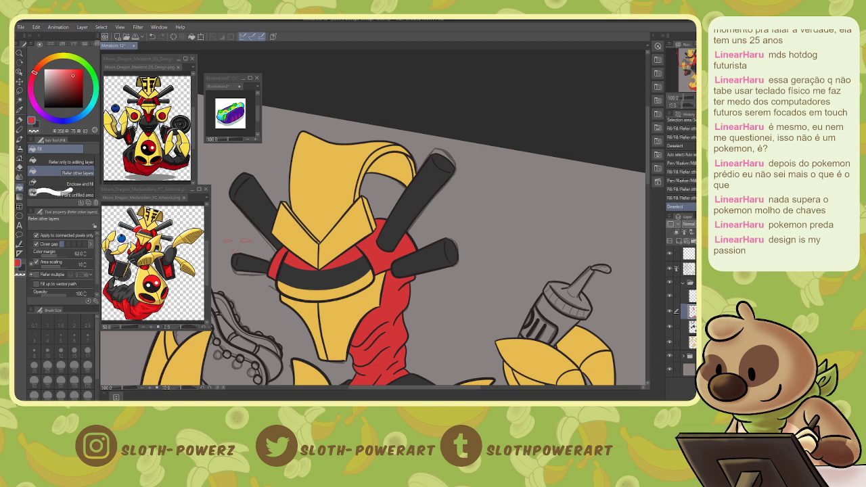
Add a new raster layer above the gray color layer and hide the yellow layer.
{"action": "key", "text": "minus"}
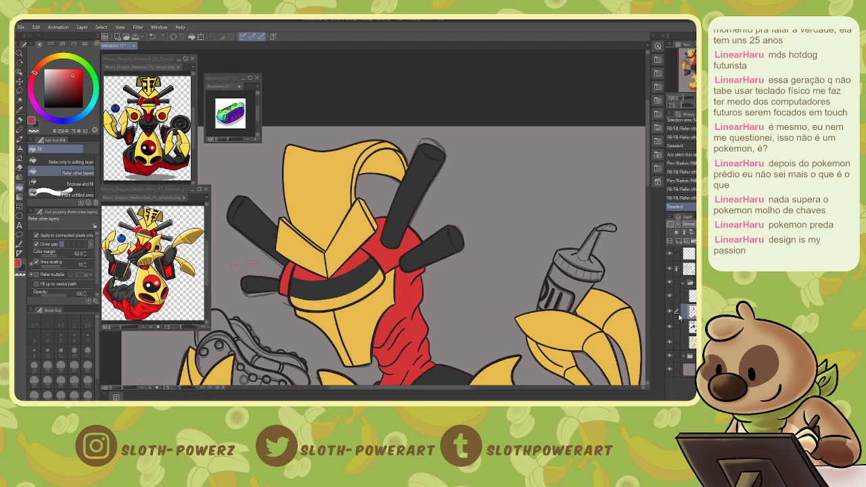
{"action": "left_click", "coordinate": [690, 298]}
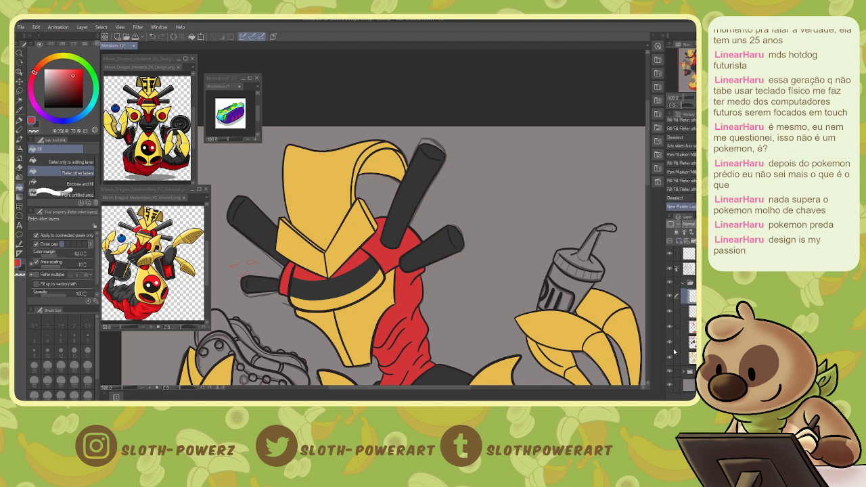
{"action": "left_click", "coordinate": [670, 356]}
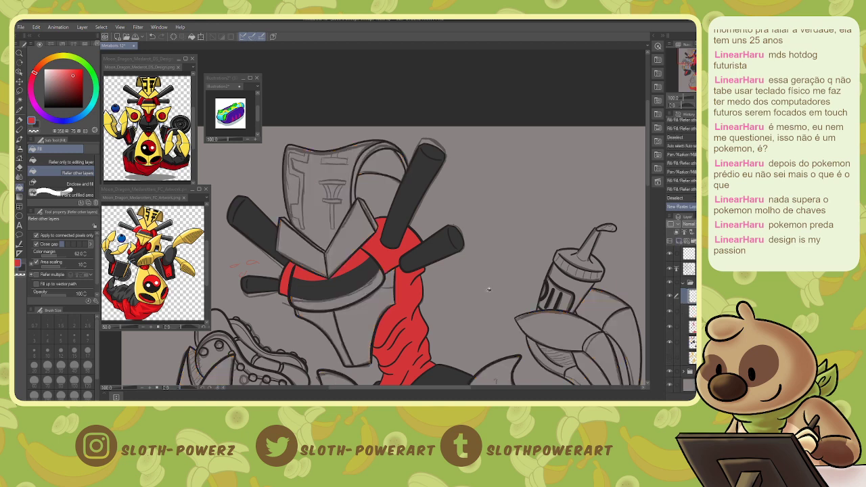
Sample the near-black outline color from the robot's line art and auto-select the front panel of the crest.
{"action": "key", "text": "i"}
{"action": "left_click", "coordinate": [290, 209]}
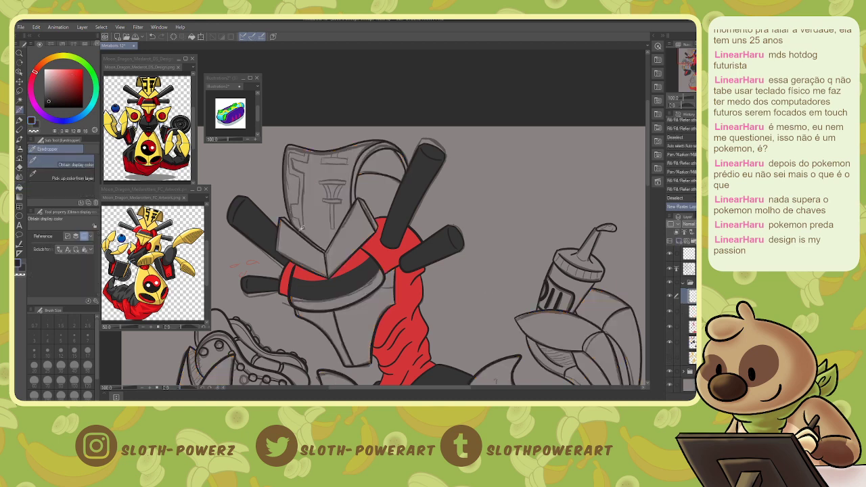
{"action": "key", "text": "p"}
{"action": "key", "text": "w"}
{"action": "left_click", "coordinate": [323, 207]}
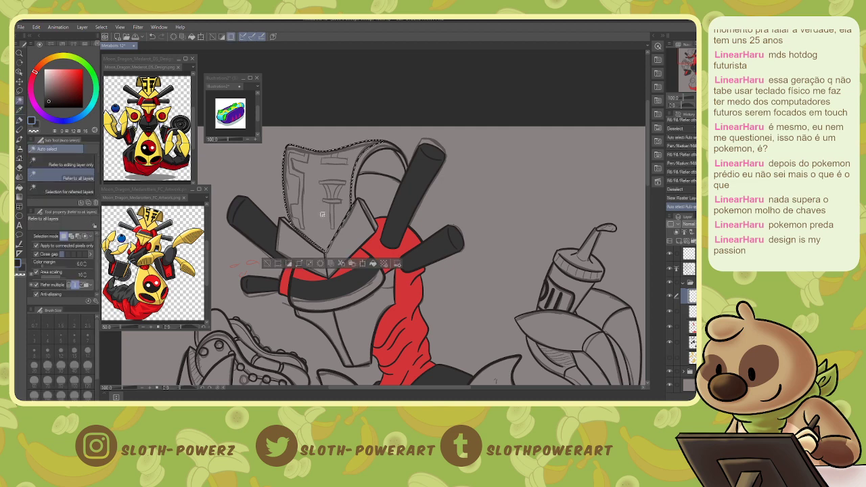
Trace the outlines of the crest's central, upper and stepped side markings with the pen, following the sketch.
{"action": "key", "text": "p"}
{"action": "key", "text": "ctrl+plus"}
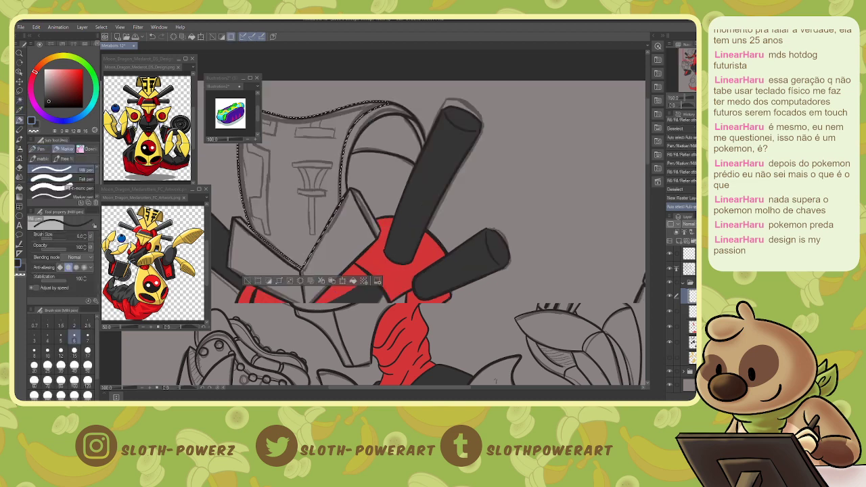
{"action": "left_click_drag", "start_coordinate": [692, 58], "coordinate": [688, 57]}
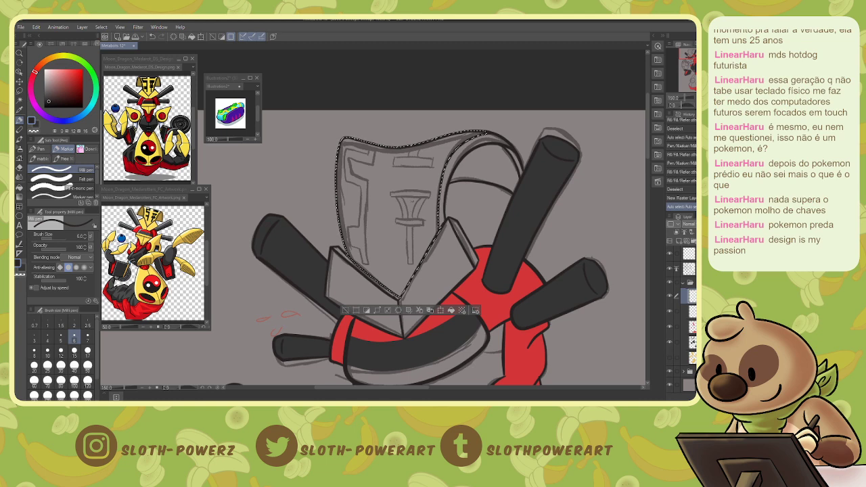
{"action": "left_click_drag", "start_coordinate": [389, 192], "coordinate": [430, 192]}
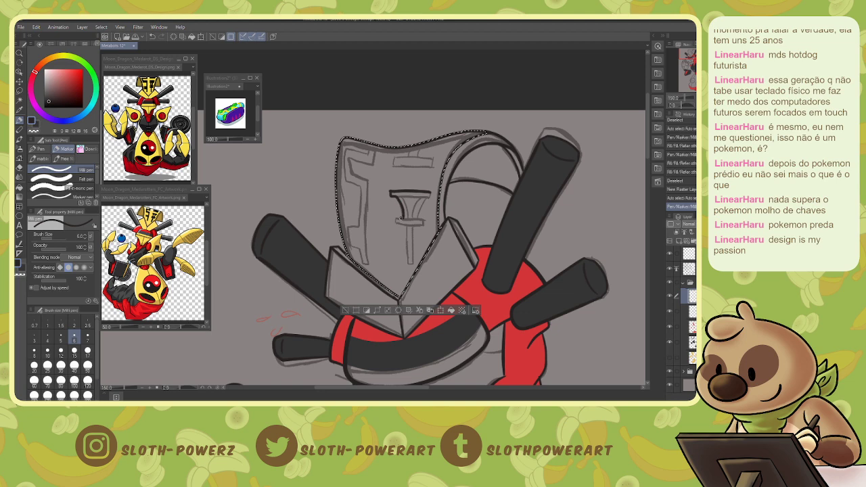
{"action": "left_click_drag", "start_coordinate": [403, 223], "coordinate": [423, 220]}
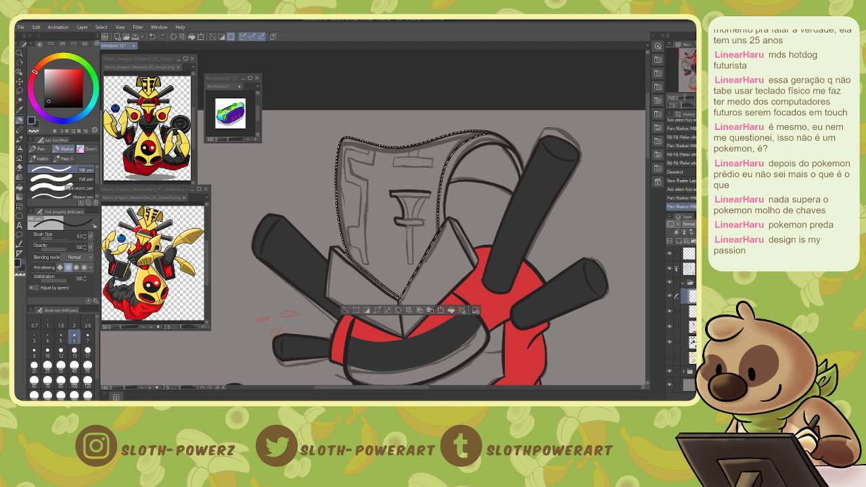
{"action": "mouse_move", "coordinate": [406, 225]}
{"action": "left_mouse_down"}
{"action": "mouse_move", "coordinate": [409, 264]}
{"action": "mouse_move", "coordinate": [414, 242]}
{"action": "left_mouse_up"}
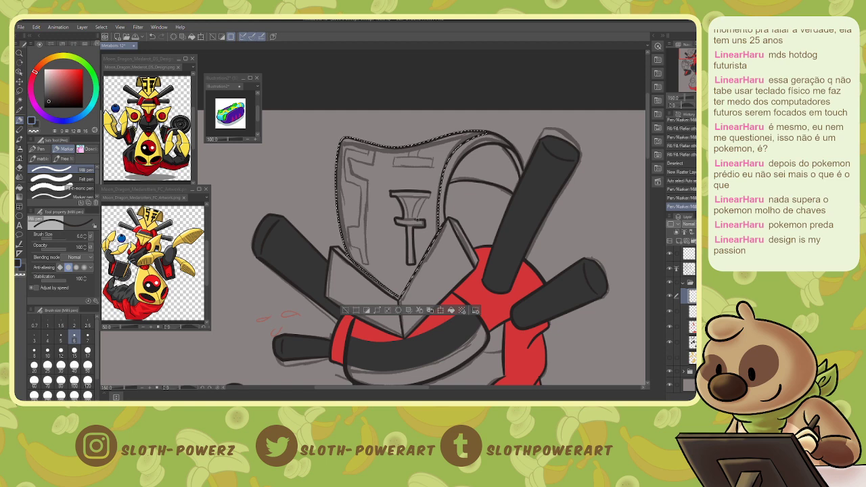
{"action": "mouse_move", "coordinate": [416, 221]}
{"action": "left_mouse_down"}
{"action": "mouse_move", "coordinate": [431, 196]}
{"action": "mouse_move", "coordinate": [412, 196]}
{"action": "mouse_move", "coordinate": [419, 197]}
{"action": "mouse_move", "coordinate": [408, 218]}
{"action": "left_mouse_up"}
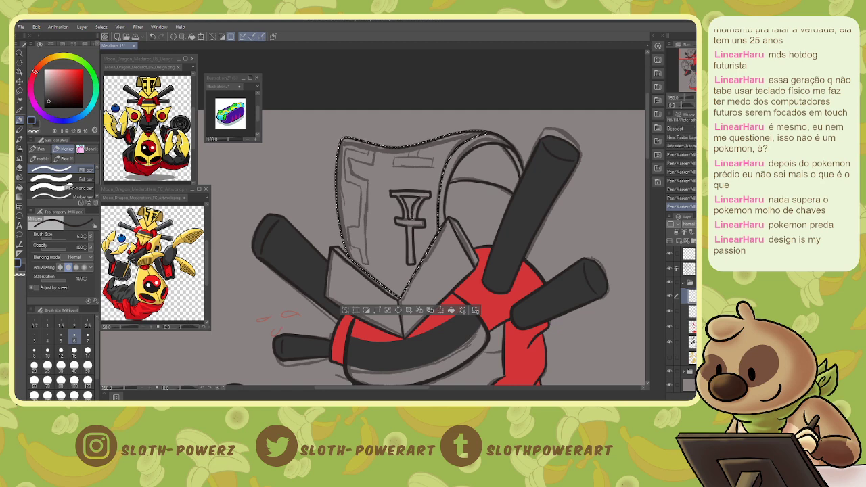
{"action": "mouse_move", "coordinate": [417, 156]}
{"action": "left_mouse_down"}
{"action": "mouse_move", "coordinate": [421, 144]}
{"action": "mouse_move", "coordinate": [392, 165]}
{"action": "mouse_move", "coordinate": [431, 164]}
{"action": "mouse_move", "coordinate": [432, 156]}
{"action": "mouse_move", "coordinate": [433, 164]}
{"action": "left_mouse_up"}
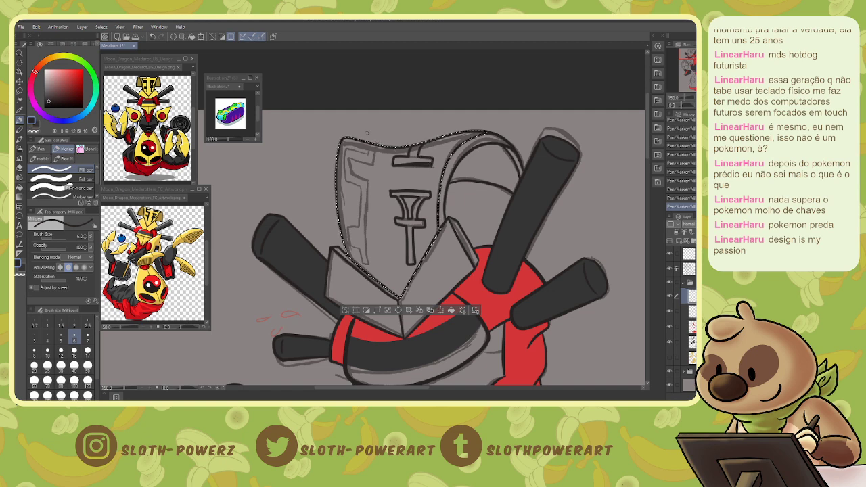
{"action": "mouse_move", "coordinate": [375, 147]}
{"action": "left_mouse_down"}
{"action": "mouse_move", "coordinate": [368, 264]}
{"action": "mouse_move", "coordinate": [362, 256]}
{"action": "left_mouse_up"}
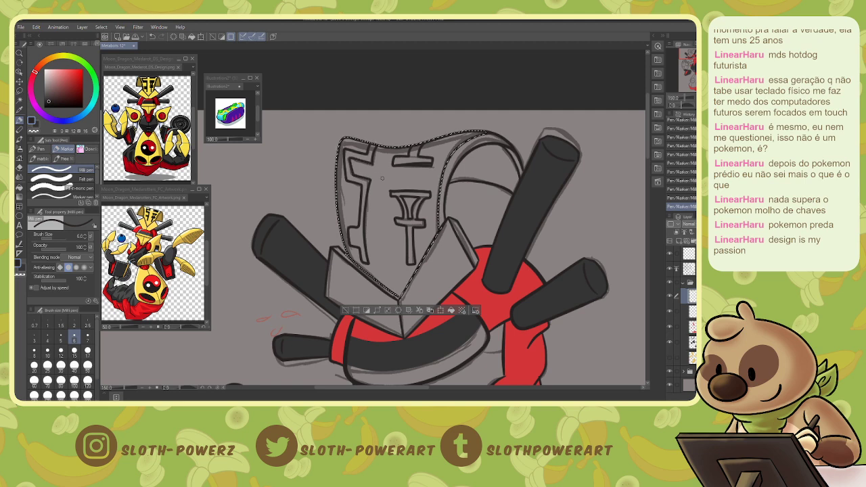
Fill the outlined crest markings with the near-black color and touch up the upper marking with the pen.
{"action": "key", "text": "g"}
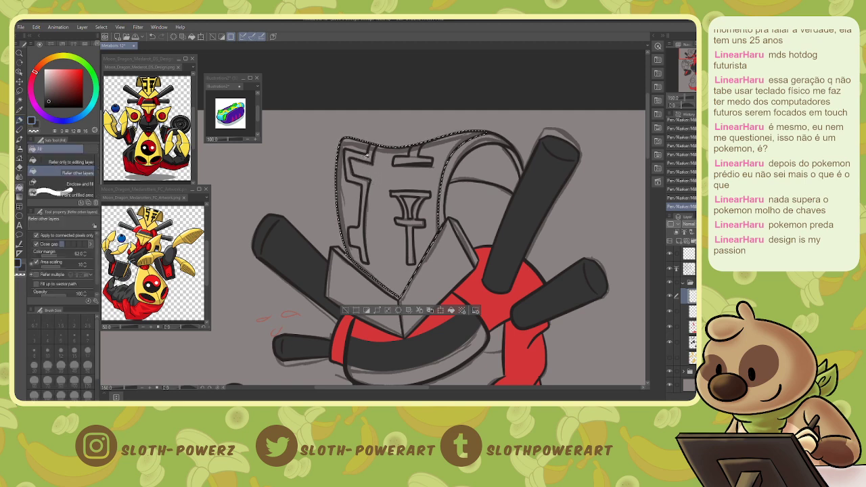
{"action": "left_click", "coordinate": [366, 154]}
{"action": "left_click", "coordinate": [406, 192]}
{"action": "left_click", "coordinate": [419, 157]}
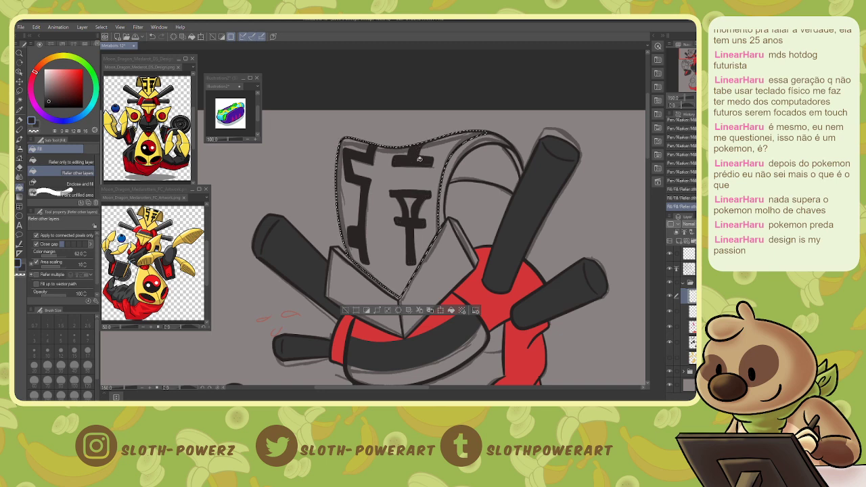
{"action": "key", "text": "p"}
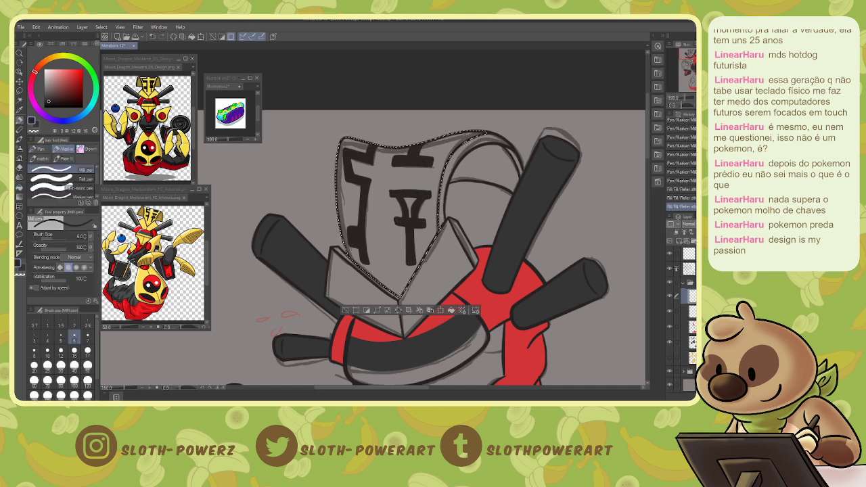
{"action": "left_click_drag", "start_coordinate": [410, 166], "coordinate": [422, 167]}
Enlarge the eraser to 8, hide the sketch, and trim the edges of the upper and central crest markings.
{"action": "key", "text": "e"}
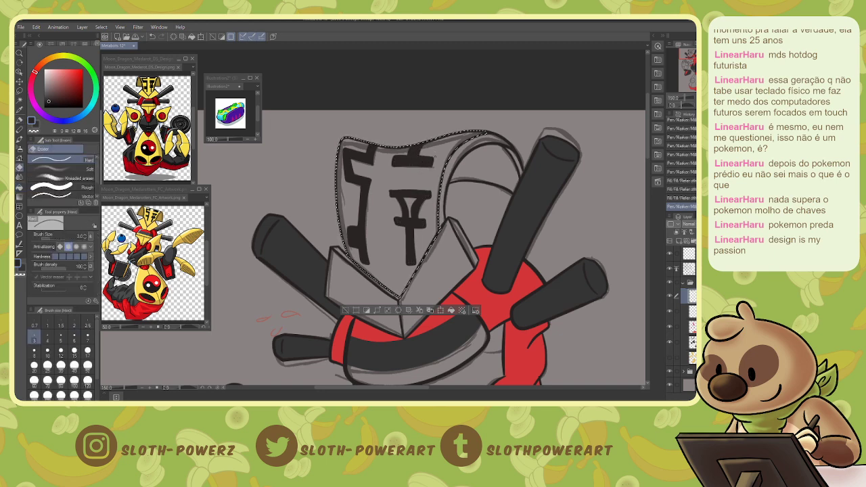
{"action": "key", "text": "bracketright"}
{"action": "key", "text": "bracketright"}
{"action": "key", "text": "bracketright"}
{"action": "key", "text": "bracketright"}
{"action": "key", "text": "bracketright"}
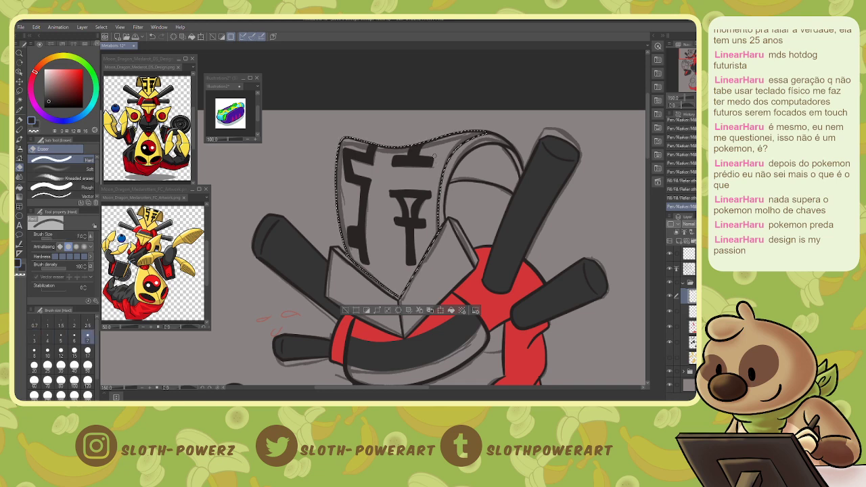
{"action": "left_click", "coordinate": [398, 154]}
{"action": "left_click_drag", "start_coordinate": [389, 171], "coordinate": [415, 171]}
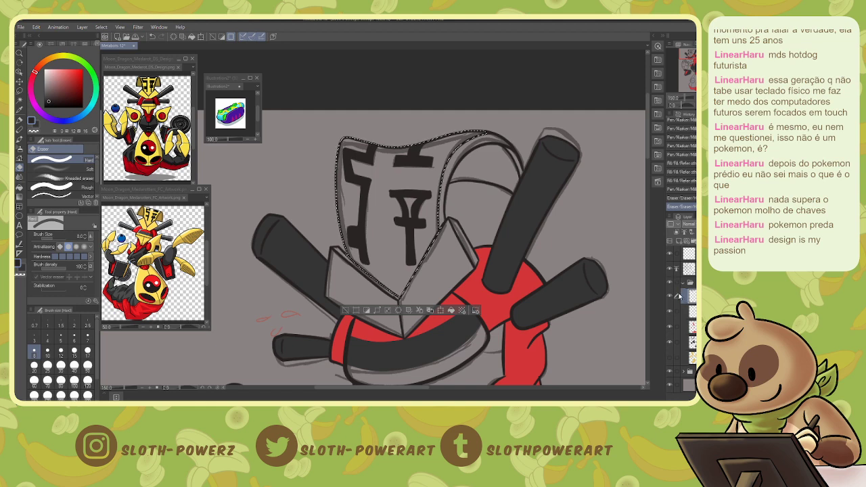
{"action": "left_click", "coordinate": [669, 374]}
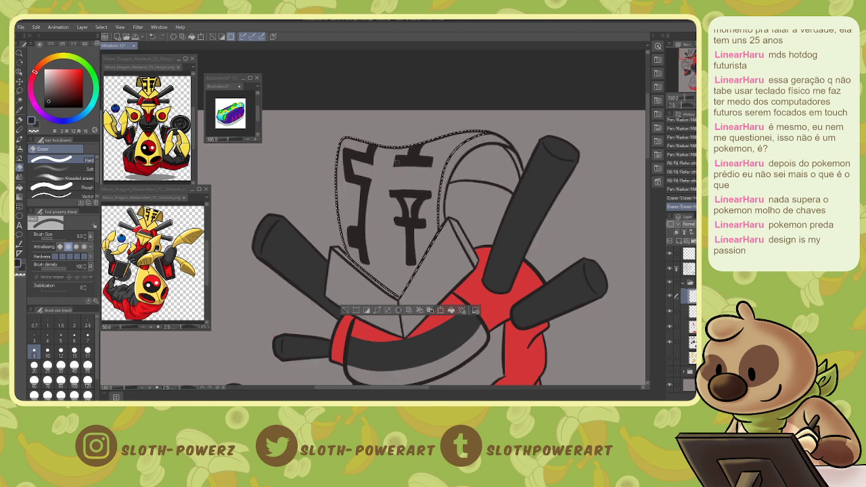
{"action": "mouse_move", "coordinate": [427, 168]}
{"action": "left_mouse_down"}
{"action": "mouse_move", "coordinate": [435, 172]}
{"action": "mouse_move", "coordinate": [415, 191]}
{"action": "mouse_move", "coordinate": [387, 190]}
{"action": "mouse_move", "coordinate": [421, 201]}
{"action": "mouse_move", "coordinate": [411, 227]}
{"action": "mouse_move", "coordinate": [423, 233]}
{"action": "mouse_move", "coordinate": [407, 238]}
{"action": "left_mouse_up"}
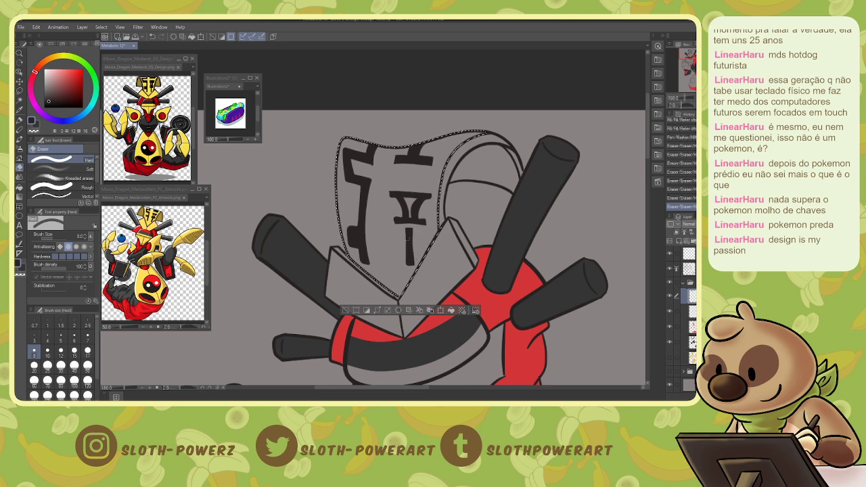
{"action": "left_click_drag", "start_coordinate": [402, 272], "coordinate": [411, 267]}
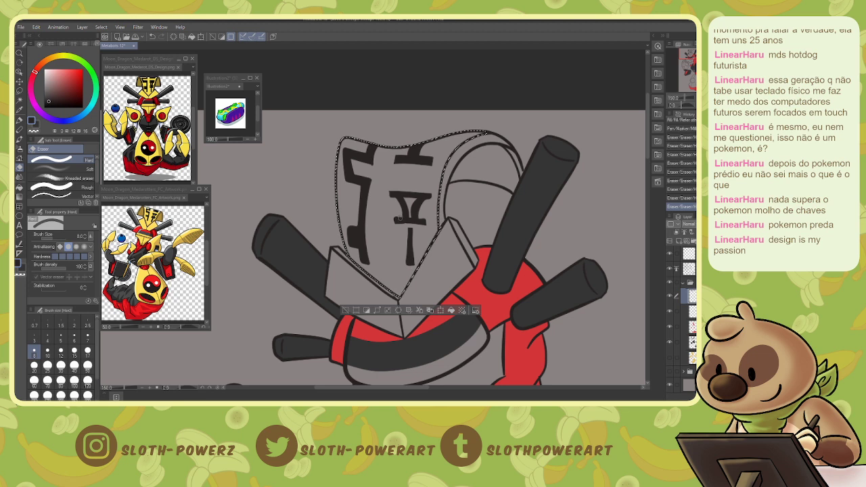
Redraw the central marking's lower crossbar with the pen, clean its edges with the eraser, undoing stray strokes, and deselect.
{"action": "key", "text": "p"}
{"action": "left_click_drag", "start_coordinate": [409, 221], "coordinate": [416, 235]}
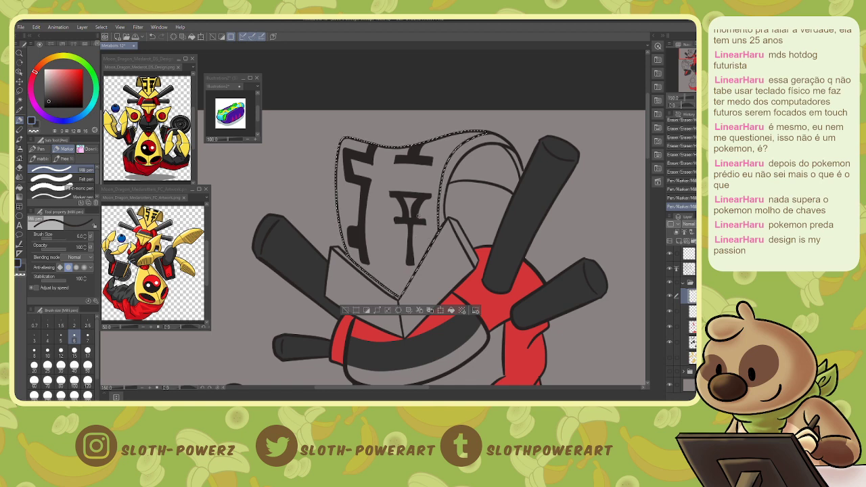
{"action": "key", "text": "e"}
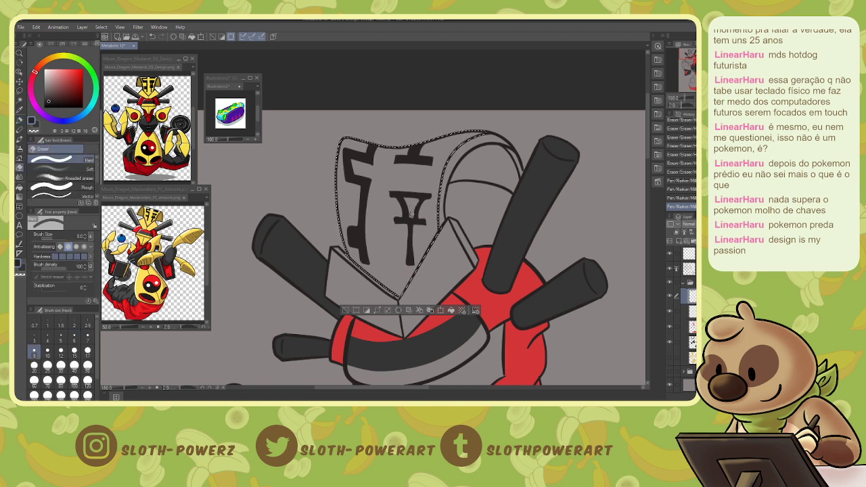
{"action": "mouse_move", "coordinate": [394, 200]}
{"action": "left_mouse_down"}
{"action": "mouse_move", "coordinate": [414, 211]}
{"action": "mouse_move", "coordinate": [419, 195]}
{"action": "mouse_move", "coordinate": [418, 218]}
{"action": "mouse_move", "coordinate": [428, 225]}
{"action": "mouse_move", "coordinate": [395, 215]}
{"action": "mouse_move", "coordinate": [395, 225]}
{"action": "left_mouse_up"}
{"action": "key", "text": "p"}
{"action": "key", "text": "ctrl+z"}
{"action": "key", "text": "ctrl+z"}
{"action": "key", "text": "e"}
{"action": "key", "text": "ctrl+z"}
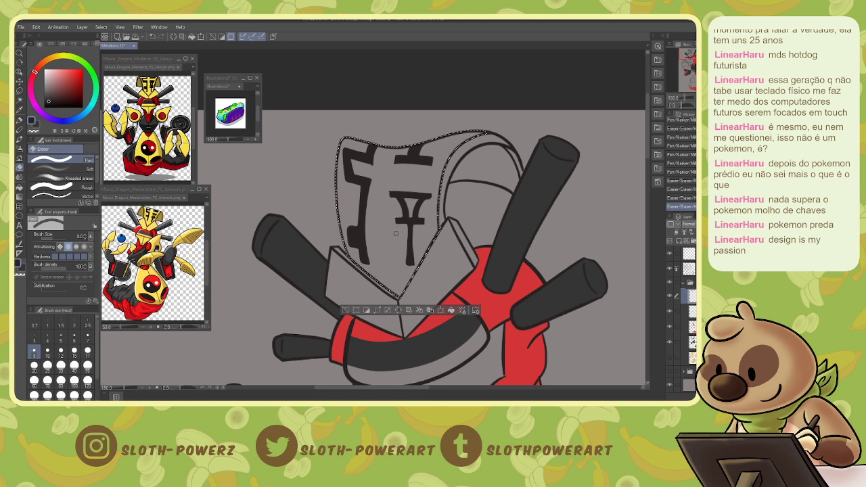
{"action": "left_click_drag", "start_coordinate": [430, 199], "coordinate": [432, 191]}
{"action": "key", "text": "ctrl+z"}
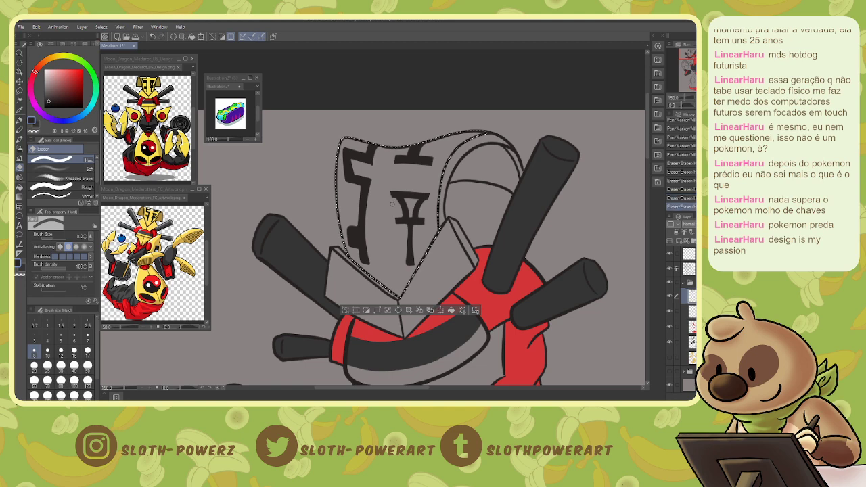
{"action": "key", "text": "ctrl+d"}
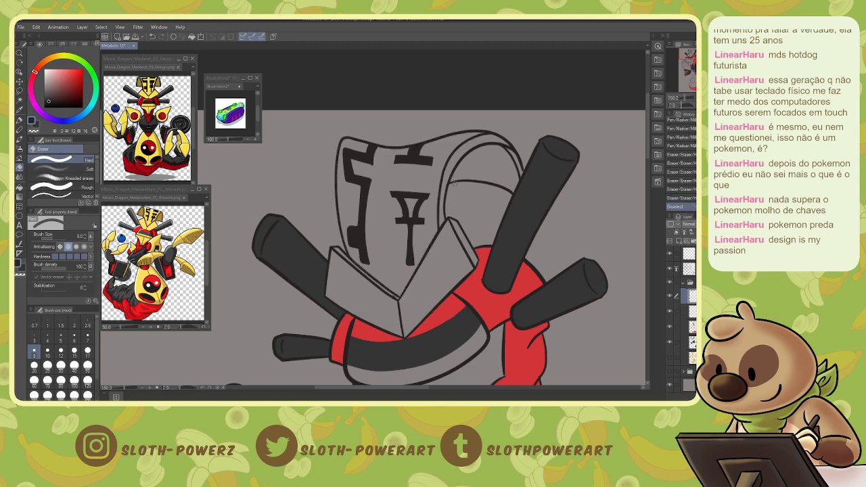
Show the yellow layer again and review the crest markings together with the robot's body colors.
{"action": "key", "text": "ctrl+minus"}
{"action": "key", "text": "ctrl+minus"}
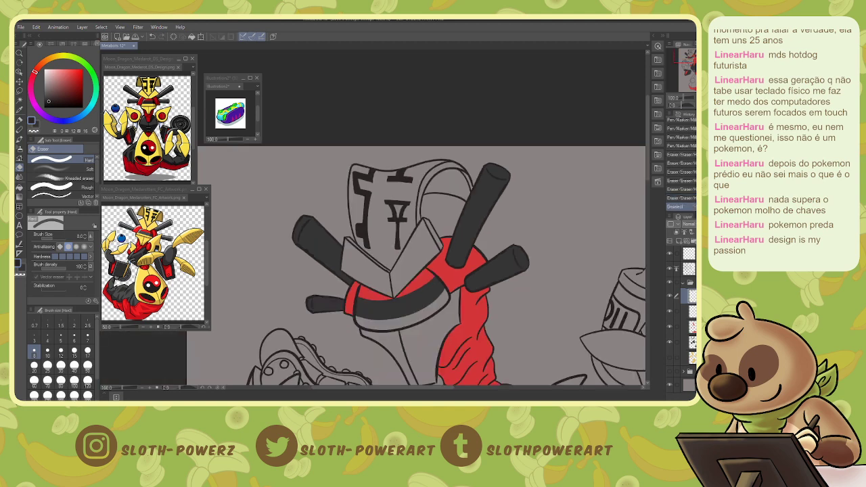
{"action": "left_click", "coordinate": [670, 360]}
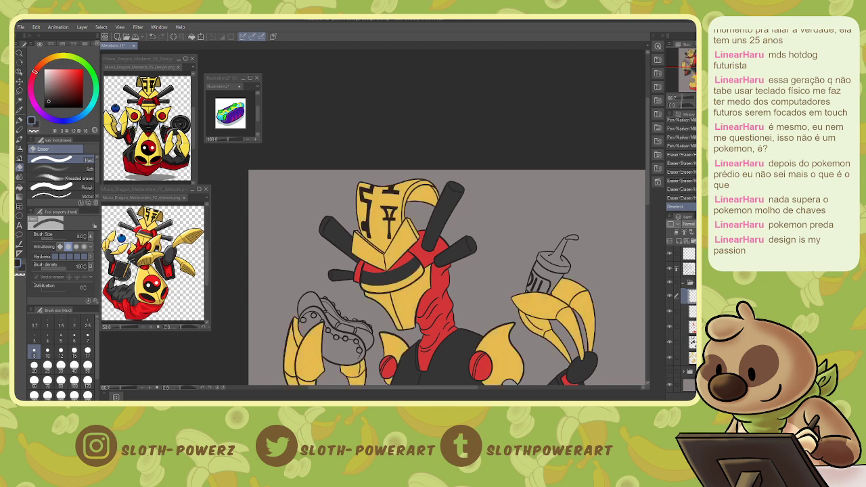
{"action": "key", "text": "ctrl+minus"}
{"action": "left_click_drag", "start_coordinate": [420, 291], "coordinate": [337, 146]}
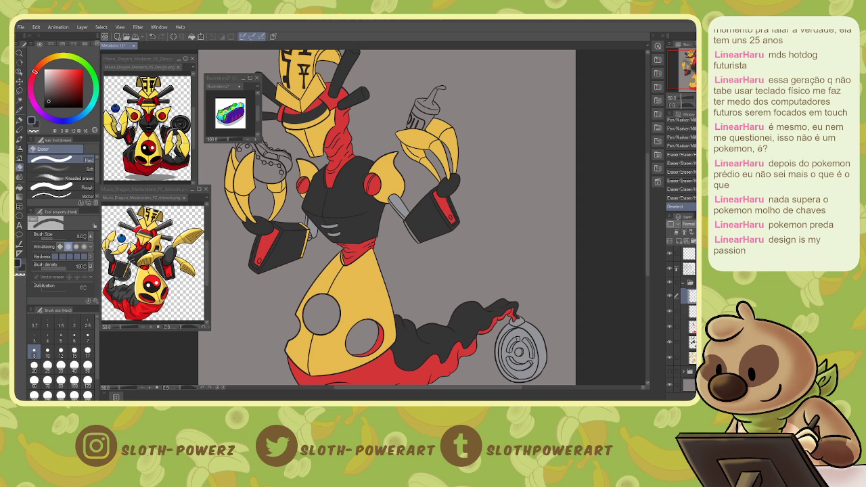
{"action": "left_click", "coordinate": [149, 127]}
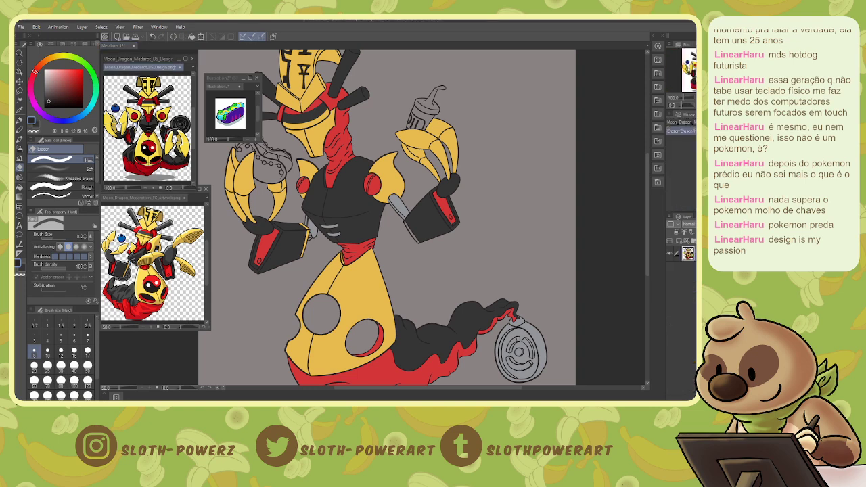
{"action": "key", "text": "i"}
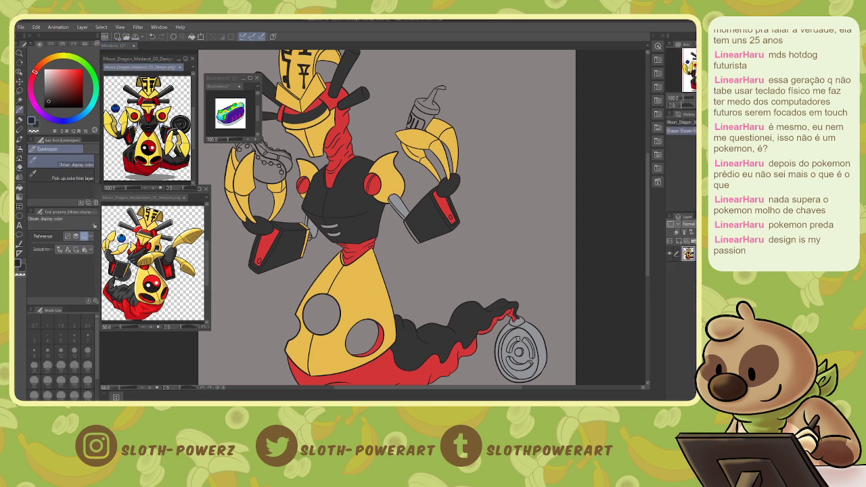
{"action": "left_click", "coordinate": [138, 127]}
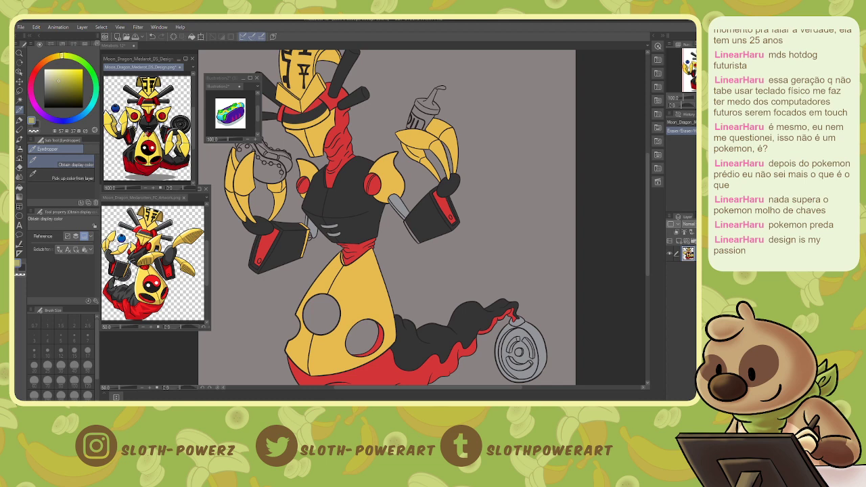
{"action": "key", "text": "w"}
{"action": "left_click", "coordinate": [426, 256]}
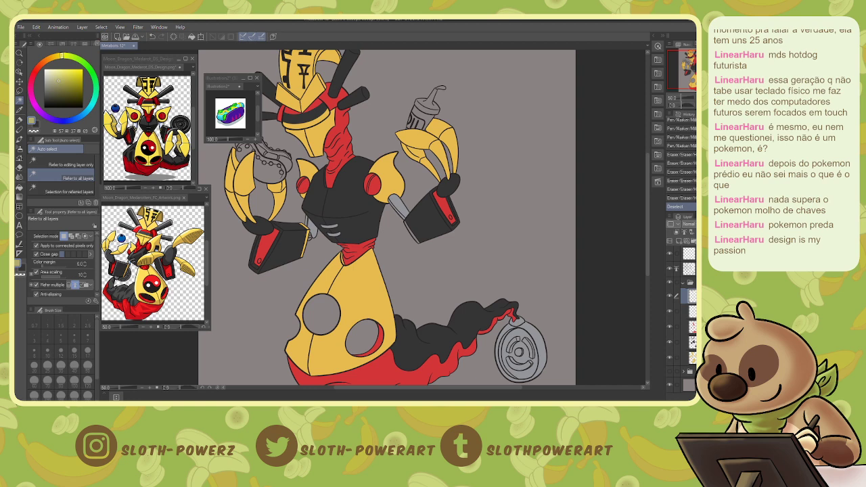
Lock the crest markings layer, select the gray layer below it and check its contents by toggling its visibility.
{"action": "left_click", "coordinate": [700, 232]}
{"action": "left_click", "coordinate": [691, 312]}
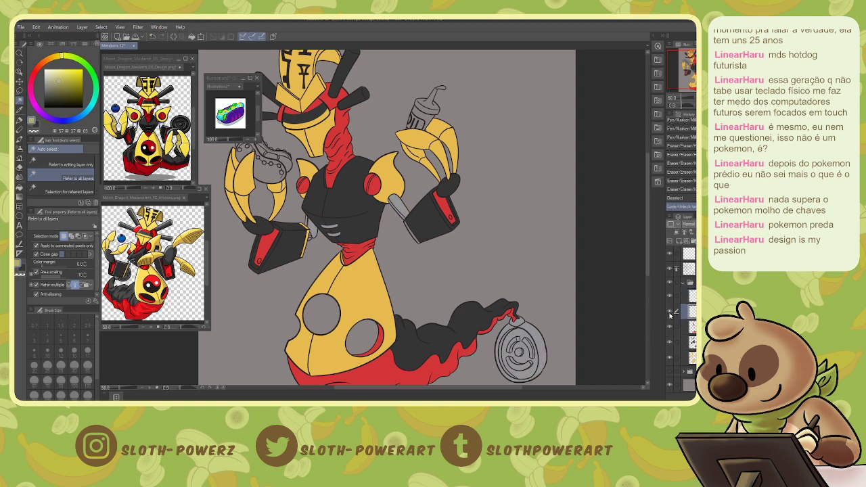
{"action": "left_click", "coordinate": [669, 313]}
{"action": "left_click", "coordinate": [670, 315]}
On the yellow layer, sample the robot's body yellow, fill the trim edge of the drink-holding arm's forearm cuff, and deselect.
{"action": "left_click", "coordinate": [685, 357]}
{"action": "key", "text": "x"}
{"action": "key", "text": "i"}
{"action": "left_click", "coordinate": [370, 265]}
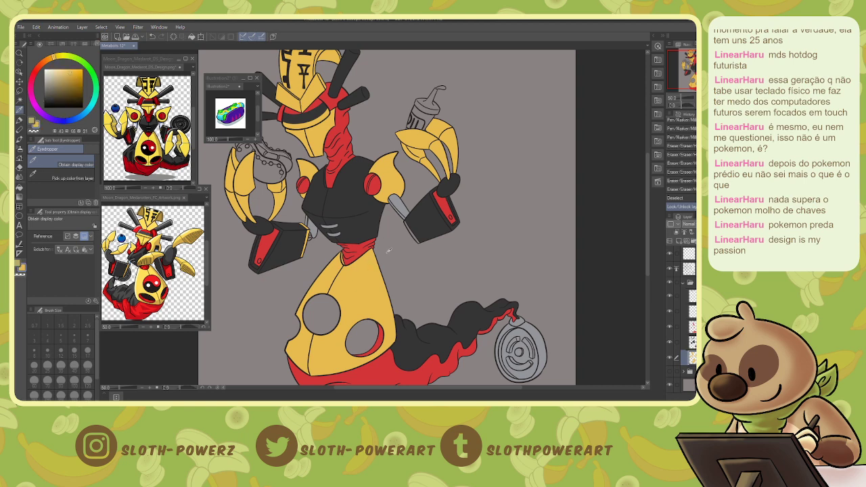
{"action": "key", "text": "w"}
{"action": "left_click", "coordinate": [409, 231]}
{"action": "key", "text": "g"}
{"action": "left_click", "coordinate": [411, 232]}
{"action": "key", "text": "ctrl+d"}
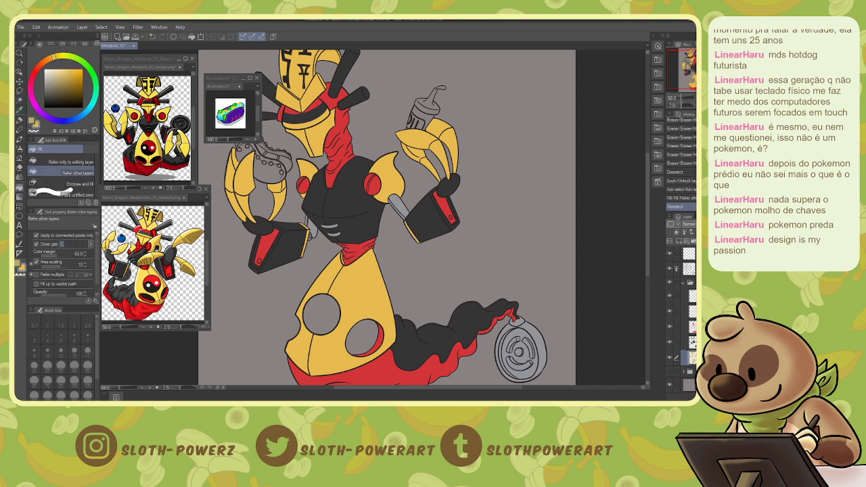
Check the black, gray and red color layers by toggling their visibility, then select the red layer.
{"action": "left_click", "coordinate": [670, 343]}
{"action": "left_click", "coordinate": [670, 343]}
{"action": "left_click", "coordinate": [670, 311]}
{"action": "left_click", "coordinate": [670, 311]}
{"action": "left_click", "coordinate": [689, 311]}
{"action": "left_click", "coordinate": [670, 328]}
{"action": "left_click", "coordinate": [670, 327]}
{"action": "left_click", "coordinate": [689, 329]}
Auto-select the small elbow detail beside the hotdog-holding arm's forearm cuff, fill it with the dull olive-yellow drawing color, and deselect.
{"action": "key", "text": "w"}
{"action": "scroll", "coordinate": [407, 352], "scroll_direction": "up", "scroll_amount": 2}
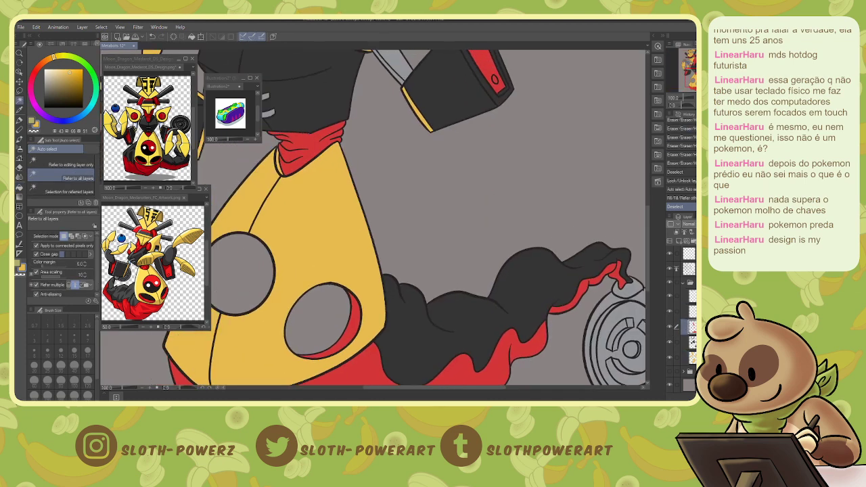
{"action": "left_click_drag", "start_coordinate": [344, 176], "coordinate": [541, 326]}
{"action": "left_click", "coordinate": [406, 274]}
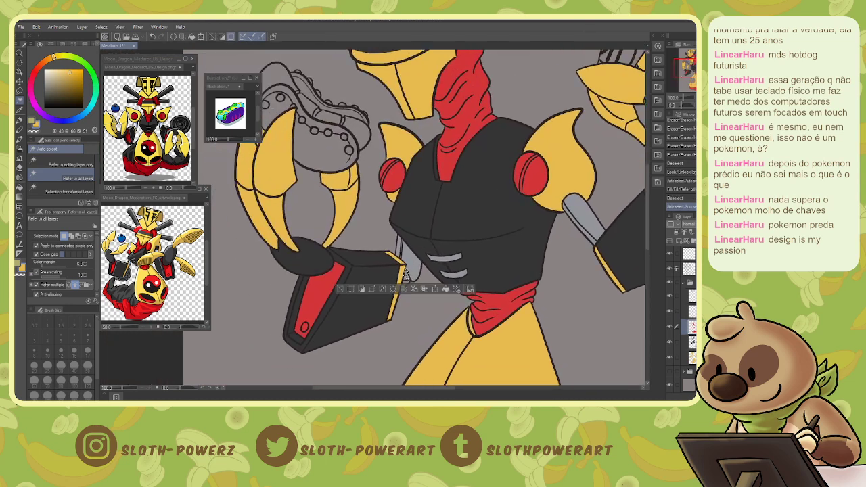
{"action": "key", "text": "g"}
{"action": "left_click", "coordinate": [406, 277]}
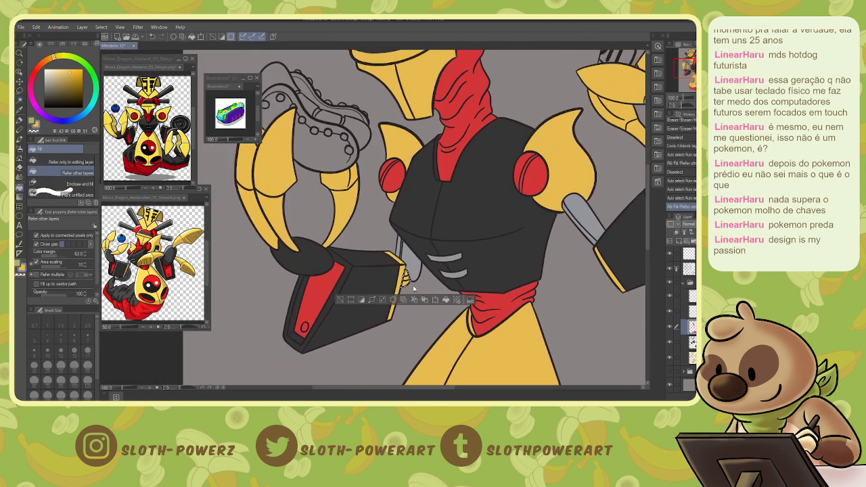
{"action": "key", "text": "x"}
{"action": "left_click", "coordinate": [407, 277]}
{"action": "key", "text": "ctrl+d"}
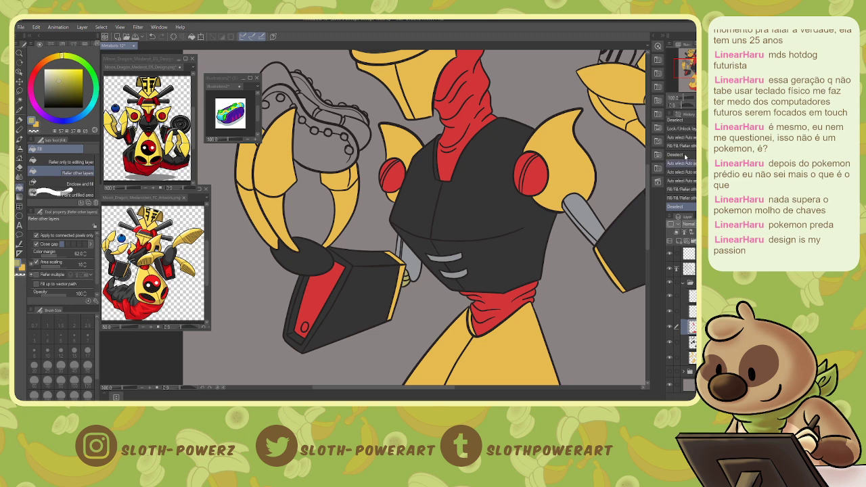
Sample the robot's red and touch up the fill of both round shoulder joints with the Milli pen.
{"action": "left_click", "coordinate": [695, 75]}
{"action": "key", "text": "ctrl+minus"}
{"action": "mouse_move", "coordinate": [695, 75]}
{"action": "left_mouse_down"}
{"action": "mouse_move", "coordinate": [690, 67]}
{"action": "mouse_move", "coordinate": [705, 72]}
{"action": "mouse_move", "coordinate": [690, 67]}
{"action": "left_mouse_up"}
{"action": "key", "text": "ctrl+plus"}
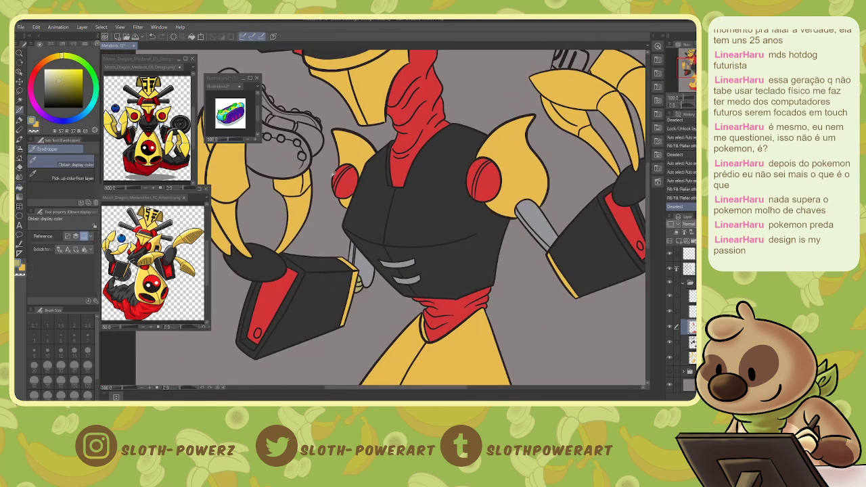
{"action": "key", "text": "p"}
{"action": "left_click", "coordinate": [347, 179], "text": "alt"}
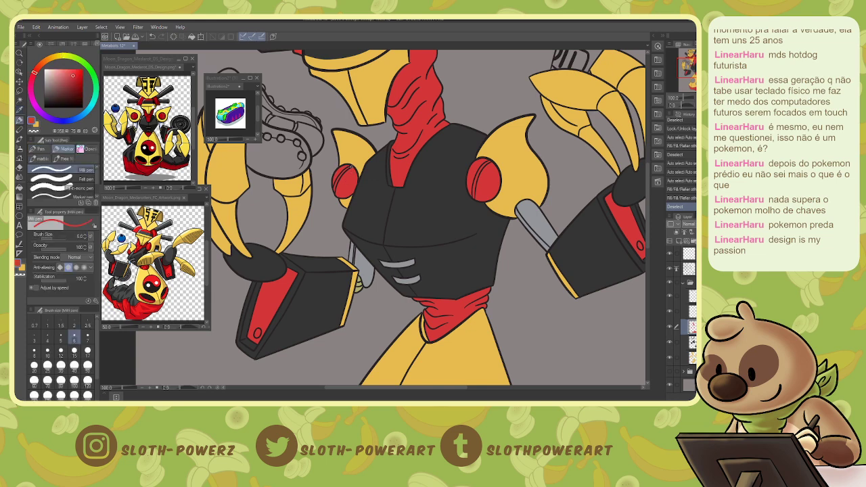
{"action": "left_click_drag", "start_coordinate": [350, 167], "coordinate": [353, 173]}
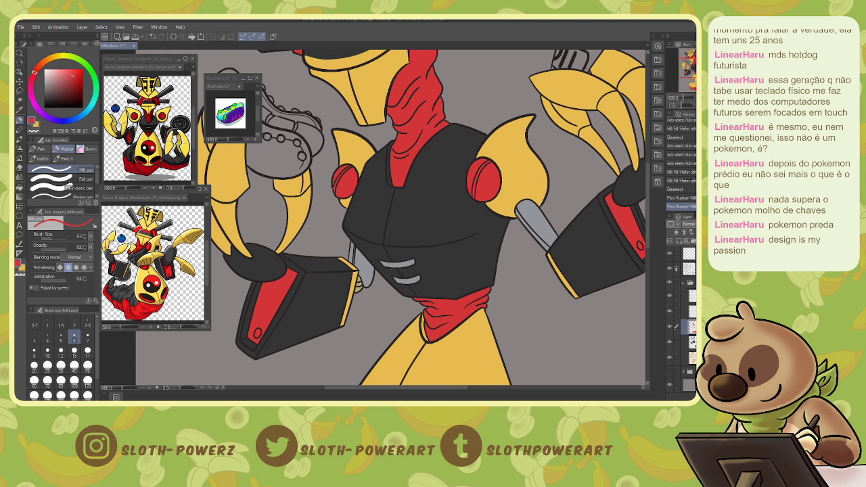
{"action": "mouse_move", "coordinate": [495, 164]}
{"action": "left_mouse_down"}
{"action": "mouse_move", "coordinate": [499, 174]}
{"action": "mouse_move", "coordinate": [476, 197]}
{"action": "left_mouse_up"}
{"action": "left_click", "coordinate": [349, 168]}
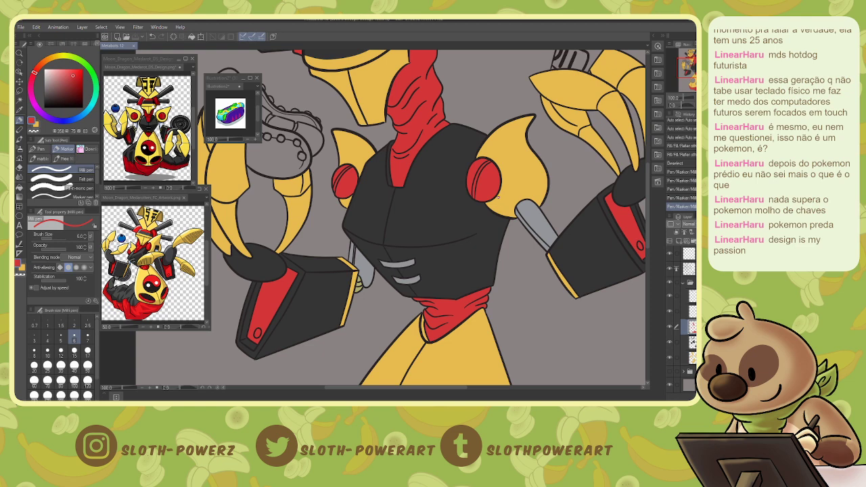
Collapse the base color folder, create a new layer folder above it, and add three raster layers inside.
{"action": "left_click_drag", "start_coordinate": [498, 197], "coordinate": [627, 320]}
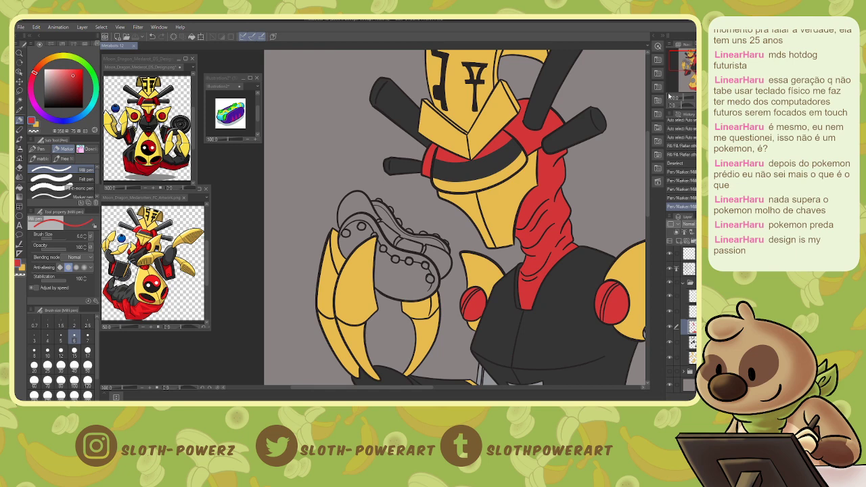
{"action": "left_click", "coordinate": [683, 284]}
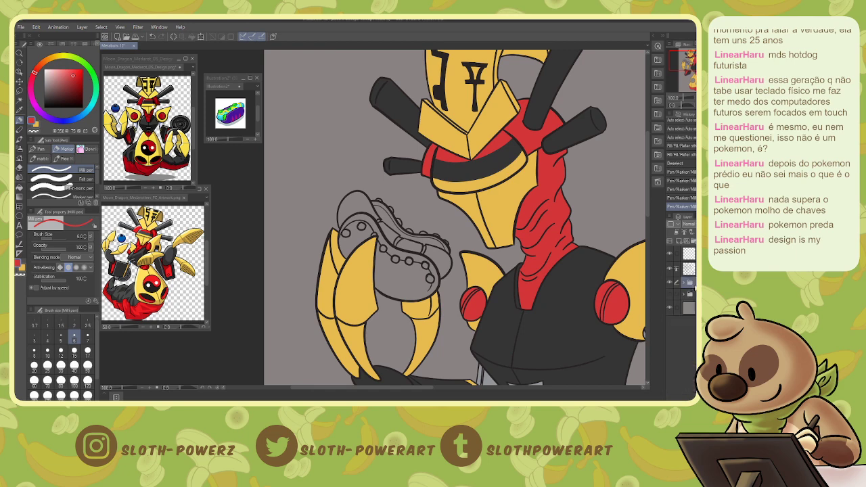
{"action": "left_click", "coordinate": [692, 242]}
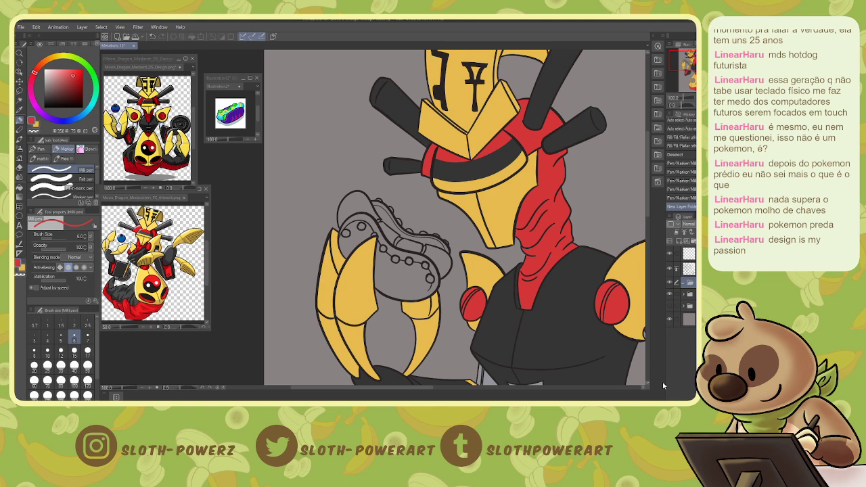
{"action": "left_click", "coordinate": [679, 241]}
{"action": "left_click", "coordinate": [679, 241]}
{"action": "left_click", "coordinate": [678, 322]}
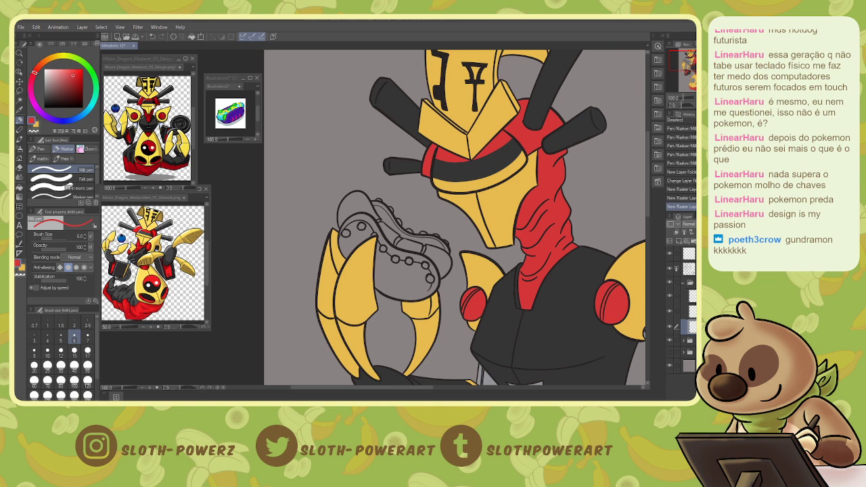
Create a new illustration from the copied gray gun-covered robot picture beside the Moon Dragon artwork, then enlarge its window for viewing.
{"action": "left_click", "coordinate": [176, 208]}
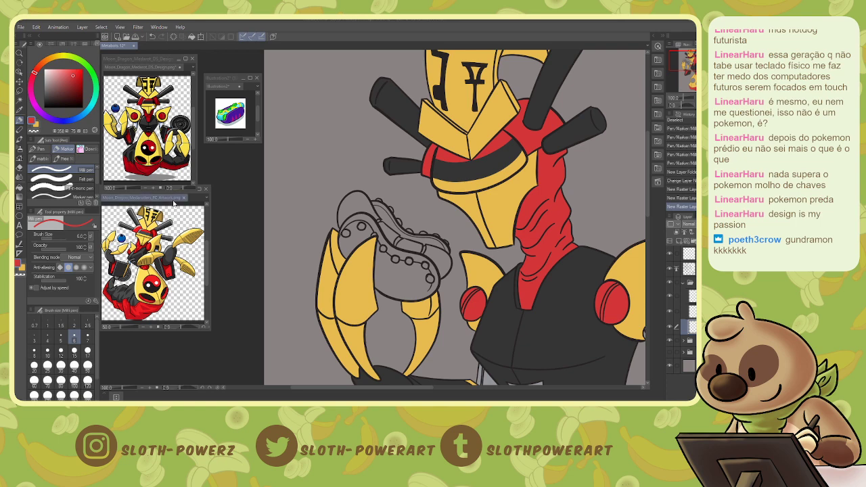
{"action": "left_click", "coordinate": [19, 28]}
{"action": "left_click", "coordinate": [33, 46]}
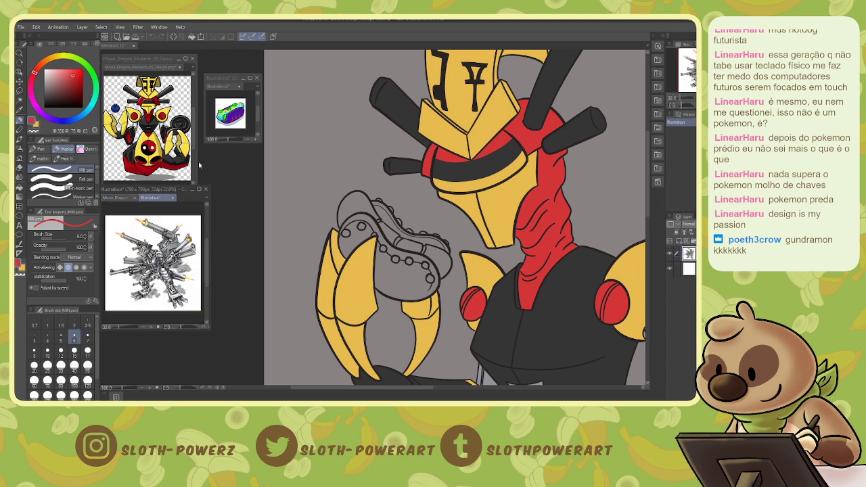
{"action": "left_click_drag", "start_coordinate": [207, 328], "coordinate": [260, 376]}
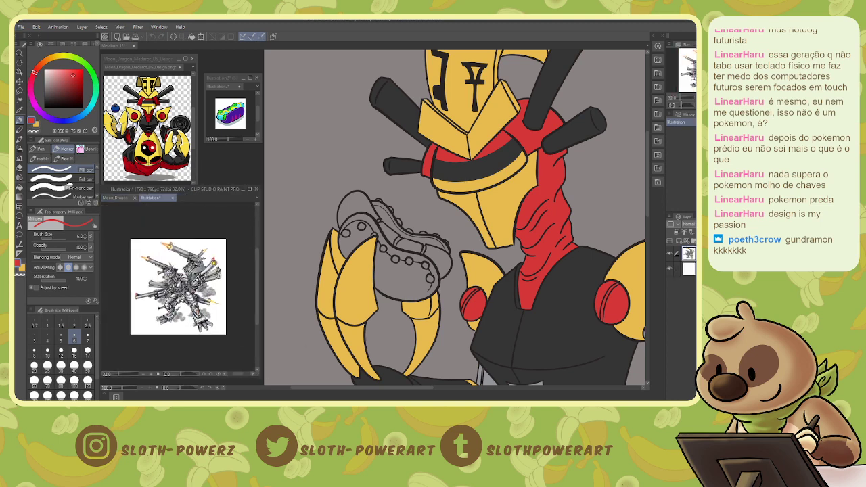
{"action": "key", "text": "ctrl+plus"}
{"action": "key", "text": "ctrl+plus"}
{"action": "key", "text": "ctrl+plus"}
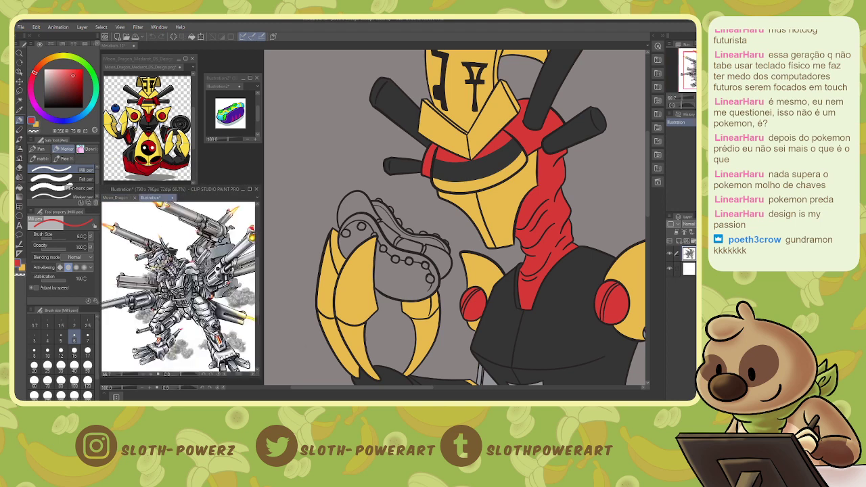
{"action": "left_click_drag", "start_coordinate": [261, 273], "coordinate": [293, 274]}
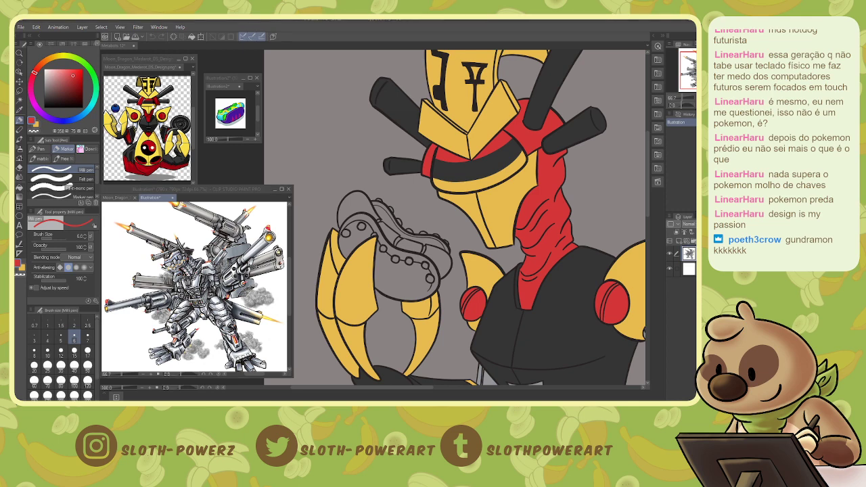
With the line art temporarily hidden, touch up the outer edge of the hotdog-holding claw on the yellow layer using sampled yellow.
{"action": "left_click", "coordinate": [521, 234]}
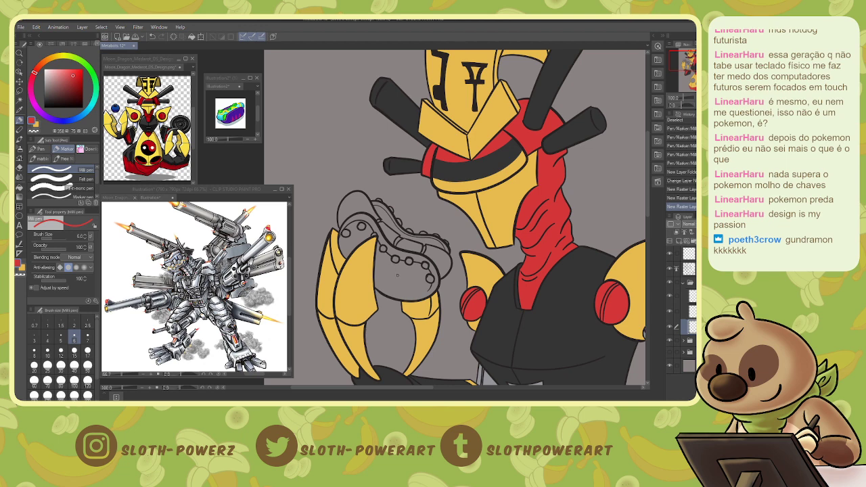
{"action": "left_click", "coordinate": [672, 270]}
{"action": "left_click", "coordinate": [670, 270]}
{"action": "left_click", "coordinate": [672, 270]}
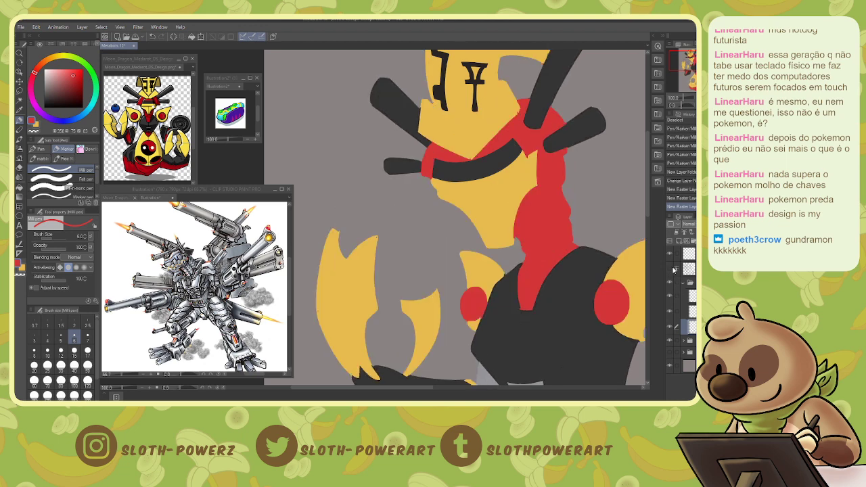
{"action": "left_click", "coordinate": [682, 341]}
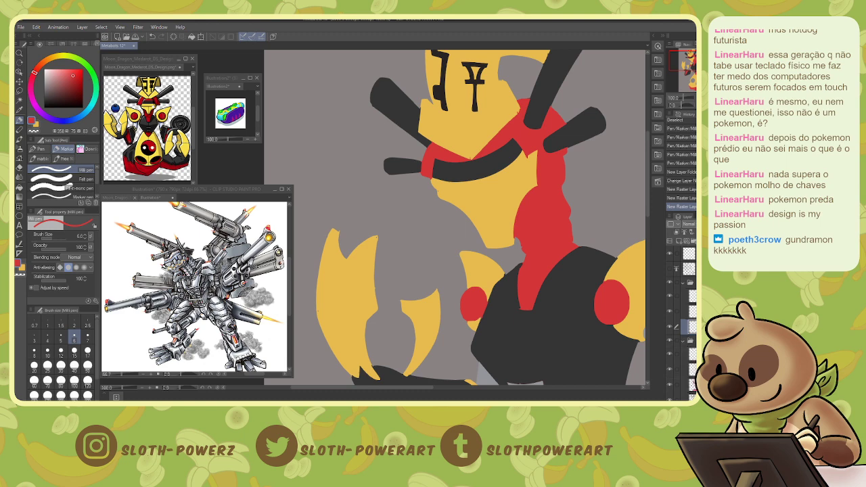
{"action": "scroll", "coordinate": [688, 332], "scroll_direction": "down", "scroll_amount": 3}
{"action": "left_click", "coordinate": [689, 371]}
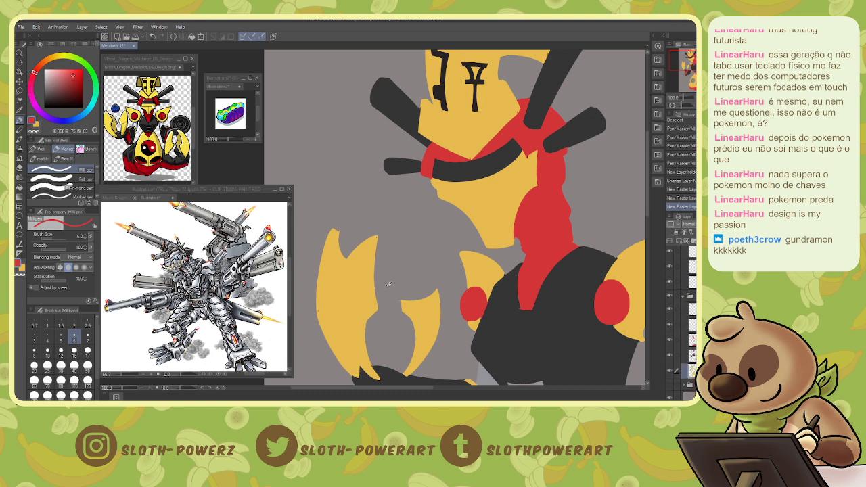
{"action": "left_click", "coordinate": [368, 287], "text": "alt"}
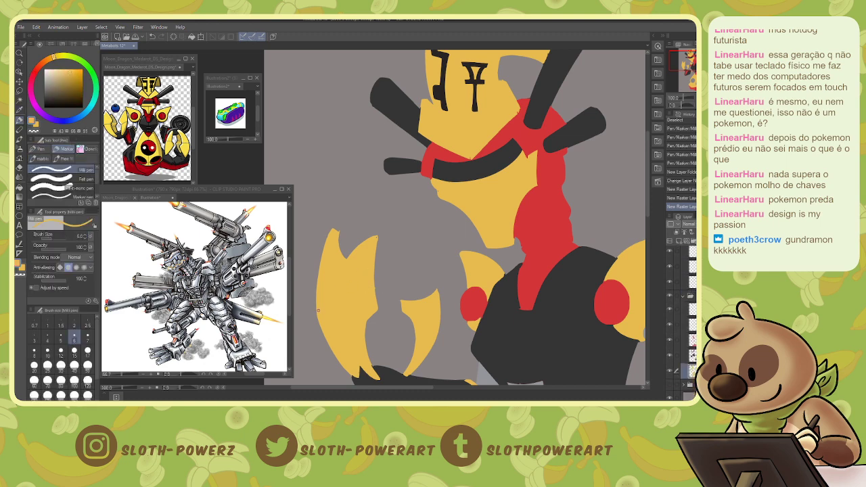
{"action": "left_click_drag", "start_coordinate": [318, 310], "coordinate": [323, 330]}
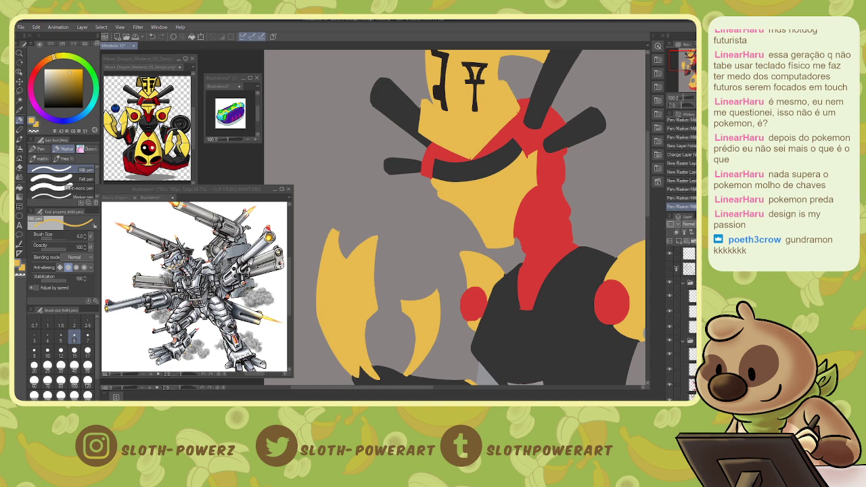
{"action": "left_click", "coordinate": [671, 271]}
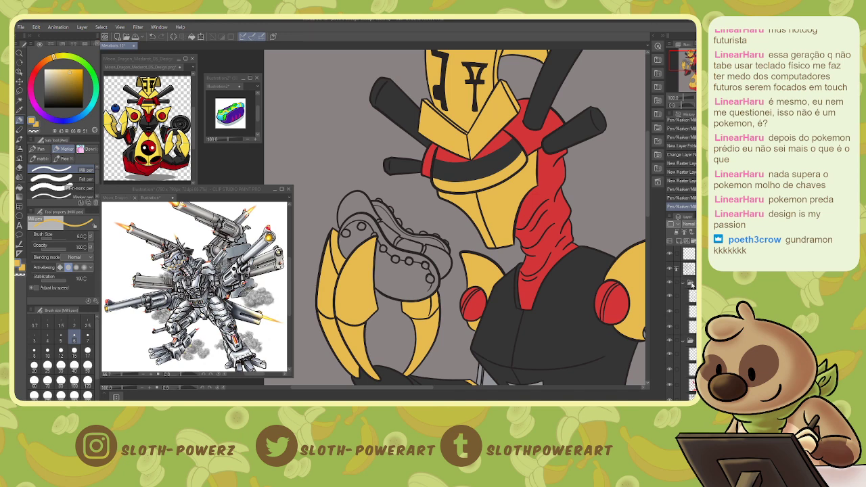
Select the line art layer and correct its lines with the Control point tool in Delete control point mode.
{"action": "left_click", "coordinate": [687, 269]}
{"action": "key", "text": "y"}
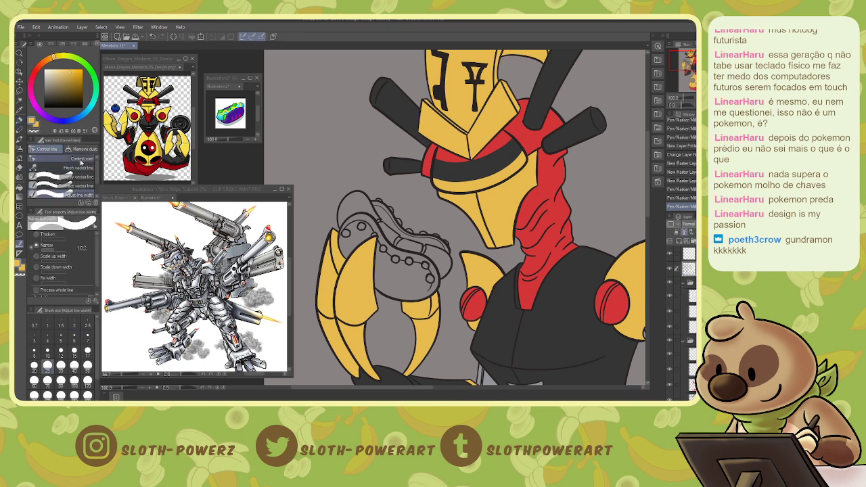
{"action": "left_click", "coordinate": [77, 167]}
{"action": "left_click", "coordinate": [80, 160]}
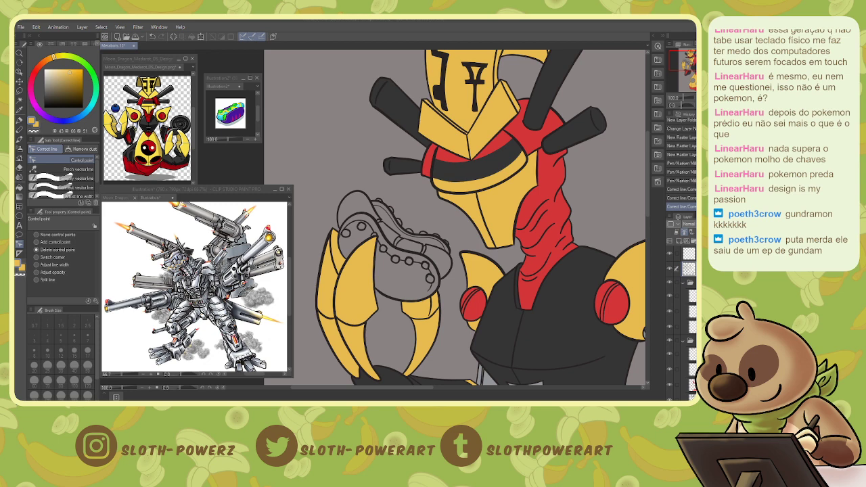
Close the gun-covered robot illustration without saving, shrink the Moon Dragon artwork window, and return to the robot canvas.
{"action": "left_click", "coordinate": [172, 197]}
{"action": "left_click", "coordinate": [172, 198]}
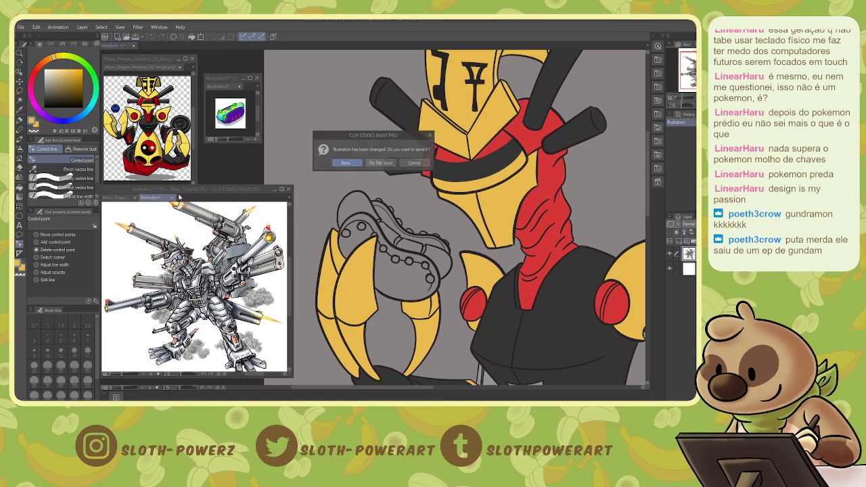
{"action": "left_click", "coordinate": [383, 167]}
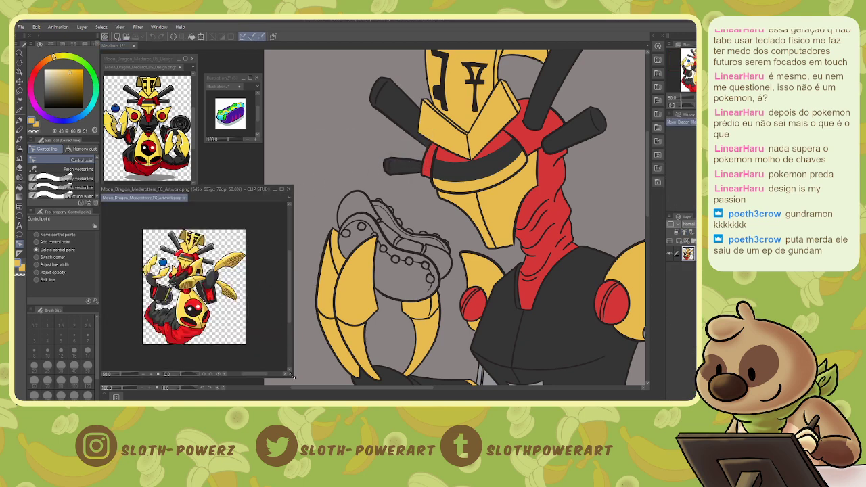
{"action": "left_click_drag", "start_coordinate": [291, 374], "coordinate": [204, 314]}
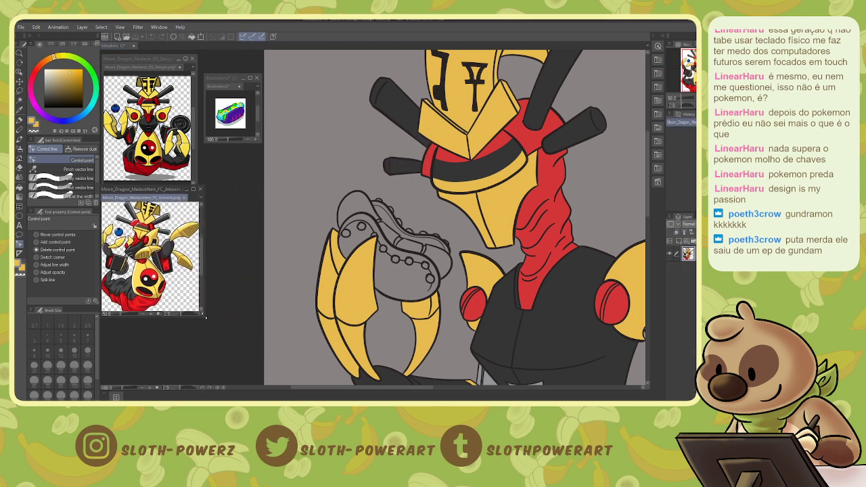
{"action": "left_click", "coordinate": [328, 281]}
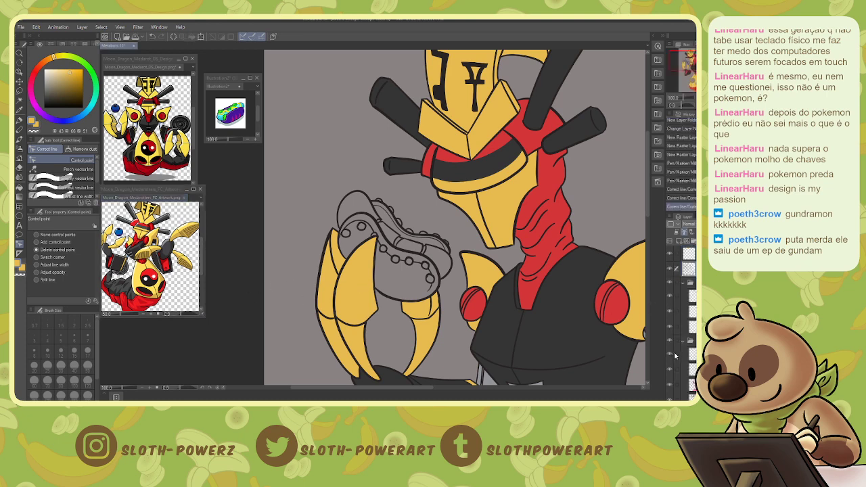
Unlock the first layer in the lower folder, auto-select the inner face of the hotdog-holding claw, and sample the dark outline color.
{"action": "left_click", "coordinate": [690, 353]}
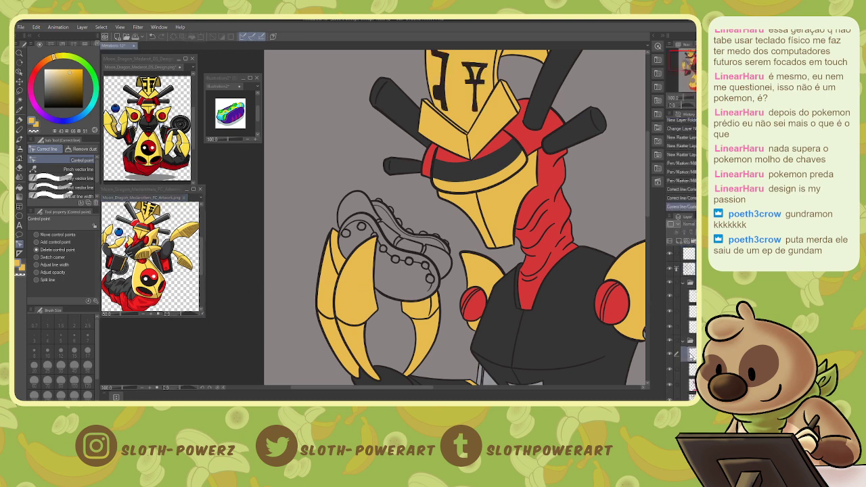
{"action": "left_click", "coordinate": [698, 232]}
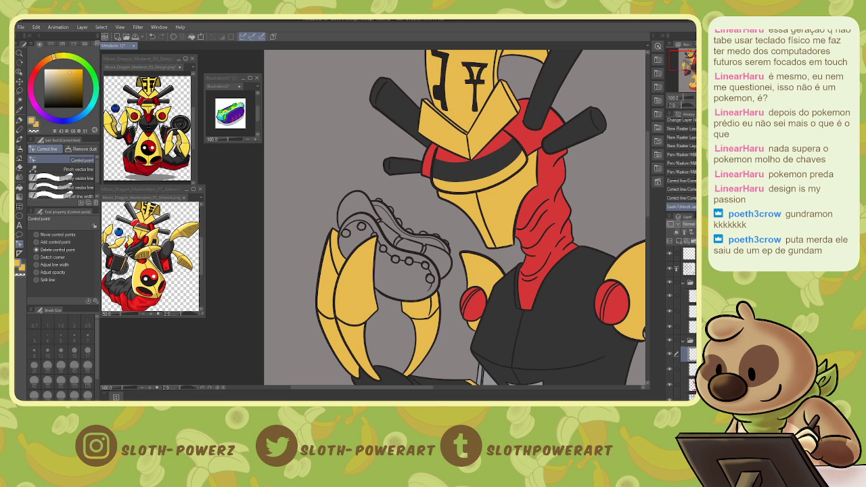
{"action": "key", "text": "w"}
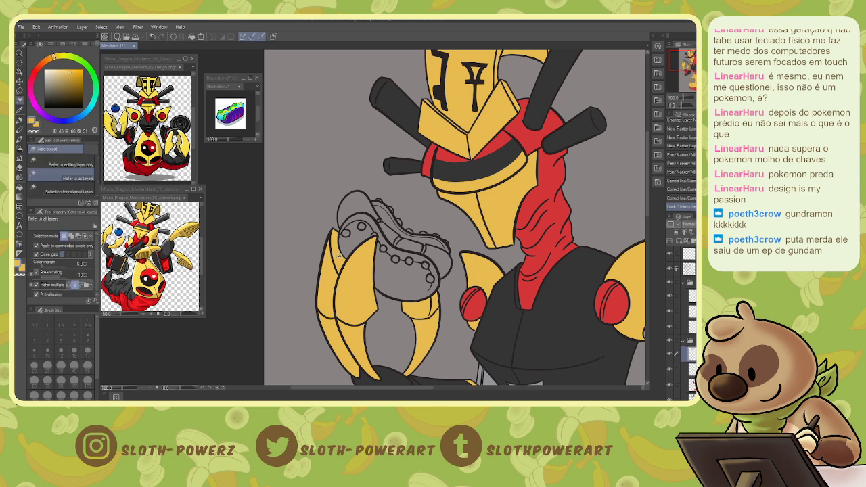
{"action": "left_click", "coordinate": [340, 253]}
{"action": "key", "text": "i"}
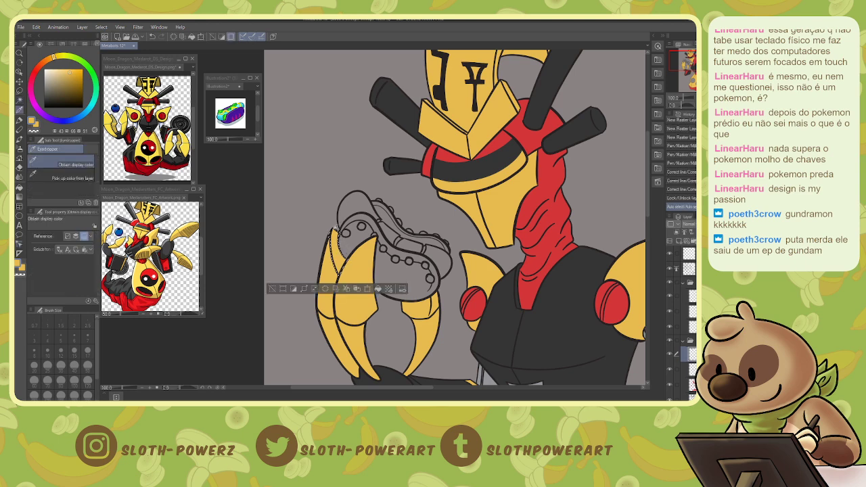
{"action": "left_click", "coordinate": [343, 247]}
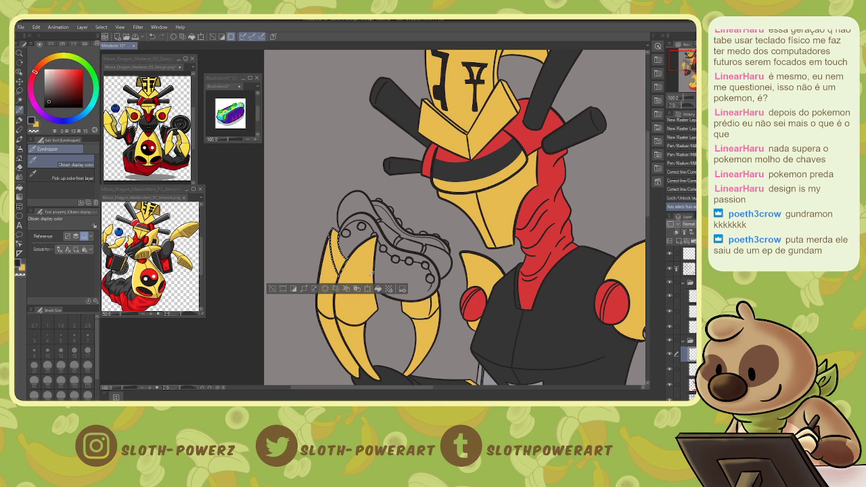
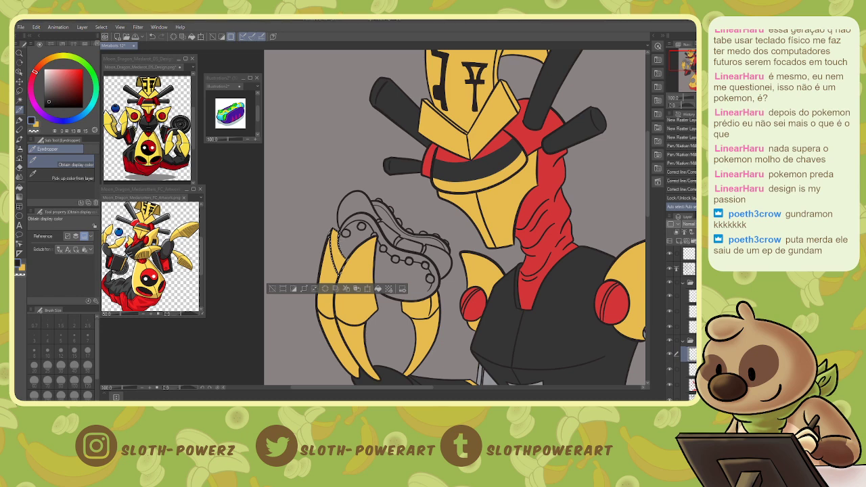
Switch to the G-pen and set its brush size to 4.
{"action": "scroll", "coordinate": [454, 217], "scroll_direction": "left", "scroll_amount": 1}
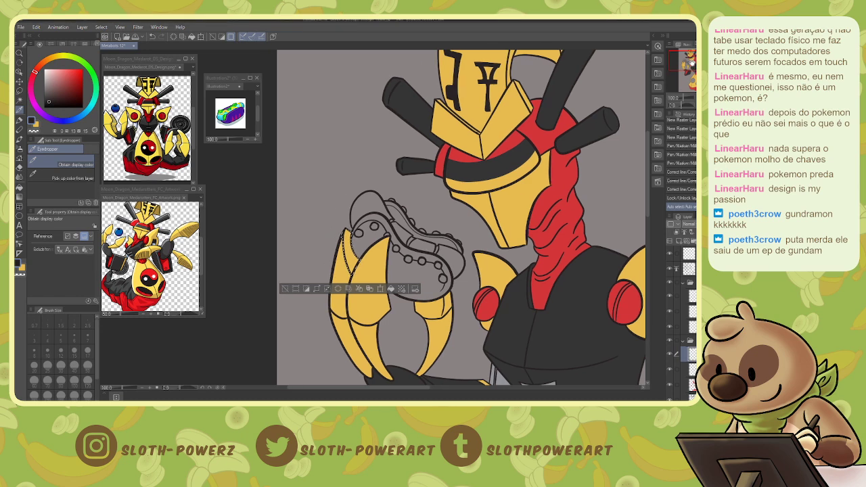
{"action": "key", "text": "p"}
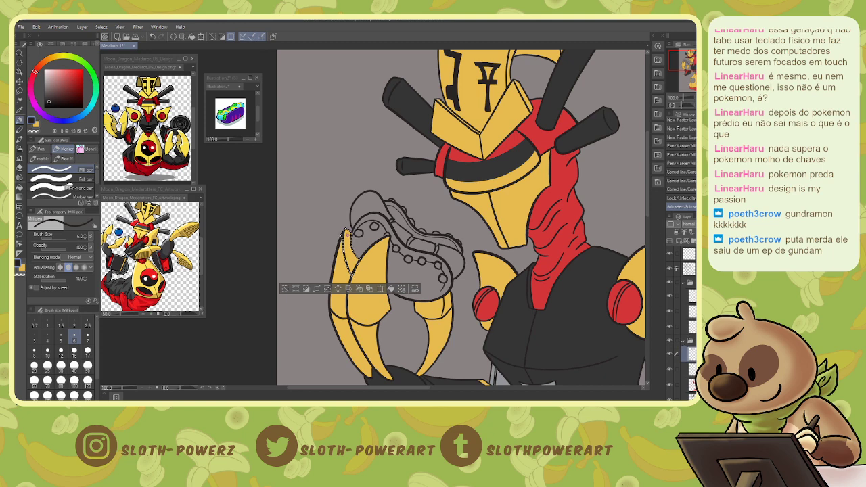
{"action": "left_click", "coordinate": [39, 149]}
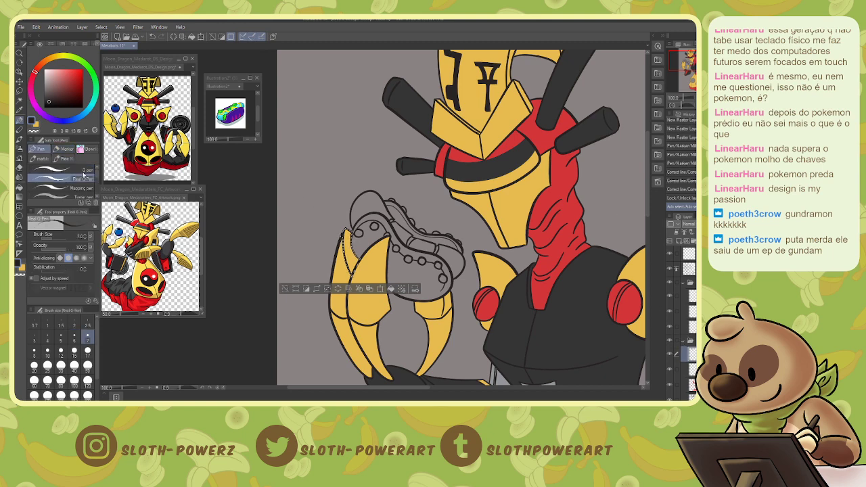
{"action": "left_click", "coordinate": [66, 170]}
{"action": "key", "text": "bracketleft"}
{"action": "key", "text": "bracketleft"}
{"action": "key", "text": "bracketleft"}
{"action": "key", "text": "bracketleft"}
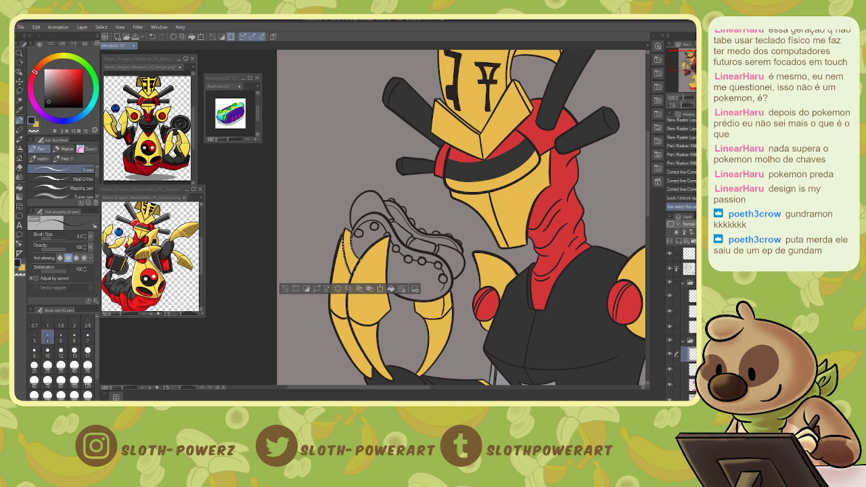
Hatch the selected claw area with dark strokes and try thickening them with Adjust line width in Thicken mode.
{"action": "mouse_move", "coordinate": [342, 250]}
{"action": "left_mouse_down"}
{"action": "mouse_move", "coordinate": [344, 229]}
{"action": "mouse_move", "coordinate": [345, 259]}
{"action": "mouse_move", "coordinate": [343, 251]}
{"action": "left_mouse_up"}
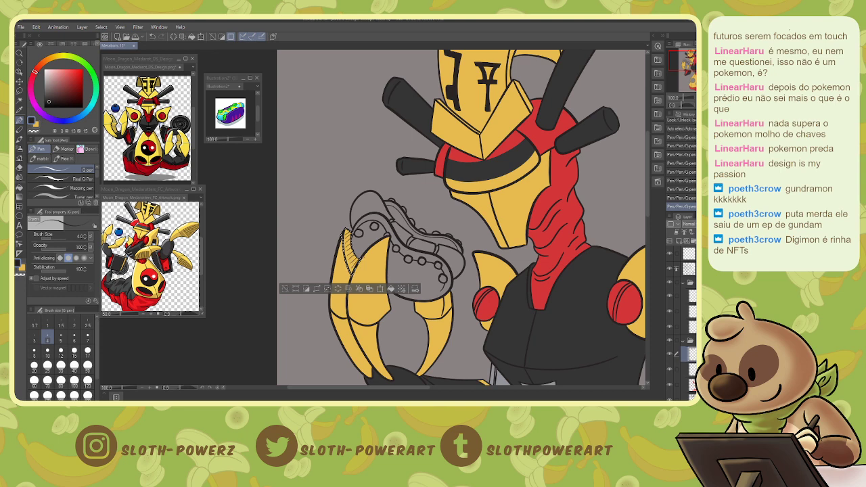
{"action": "key", "text": "e"}
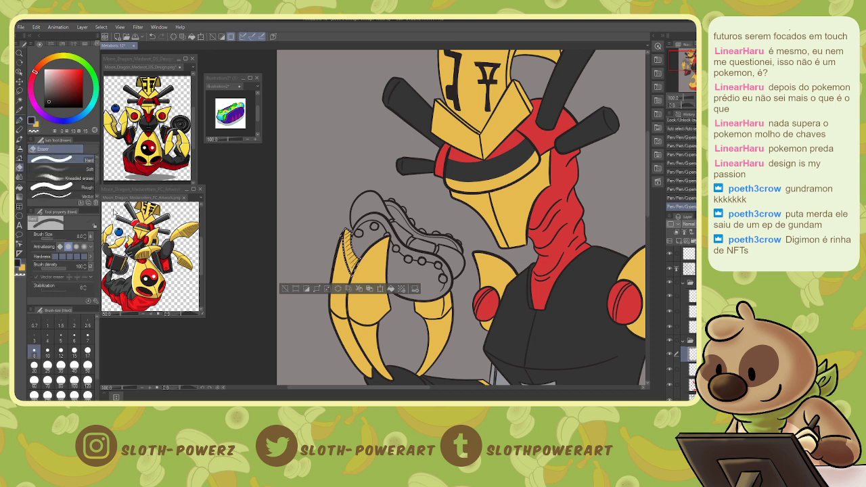
{"action": "key", "text": "y"}
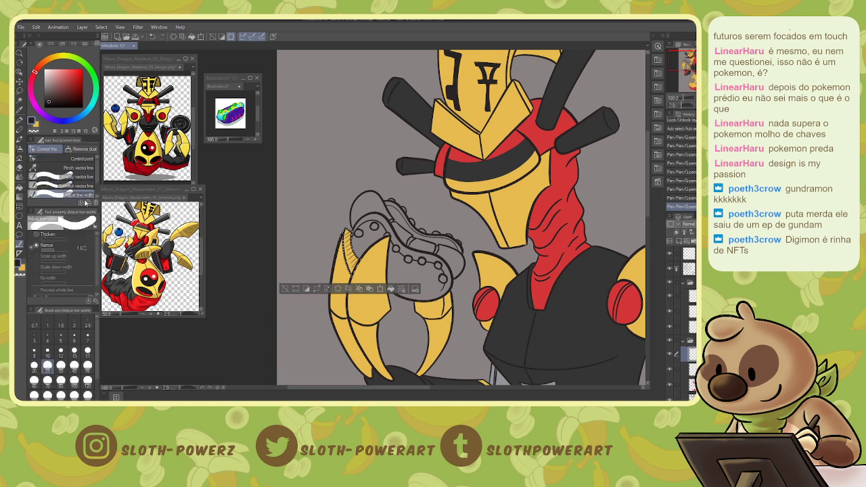
{"action": "left_click", "coordinate": [83, 195]}
{"action": "key", "text": "["}
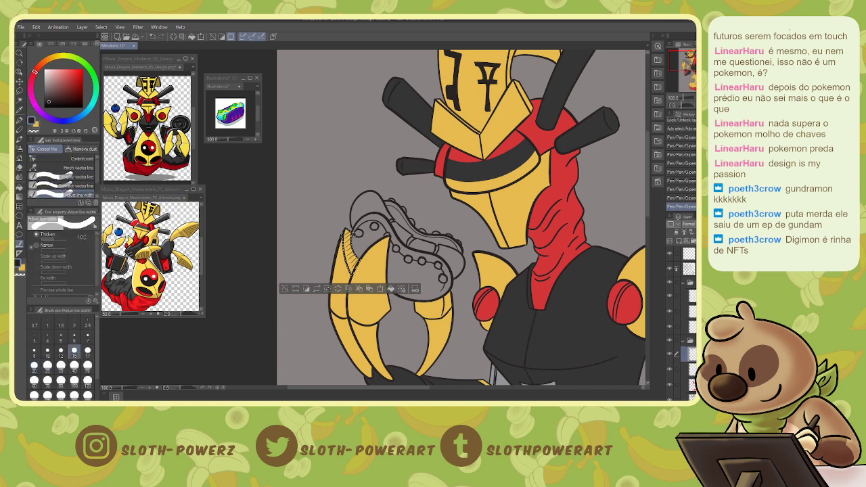
{"action": "key", "text": "["}
{"action": "key", "text": "["}
{"action": "key", "text": "["}
{"action": "key", "text": "]"}
{"action": "key", "text": "]"}
{"action": "key", "text": "]"}
{"action": "key", "text": "]"}
{"action": "key", "text": "]"}
{"action": "key", "text": "]"}
{"action": "key", "text": "]"}
{"action": "key", "text": "]"}
{"action": "key", "text": "]"}
{"action": "key", "text": "]"}
{"action": "key", "text": "]"}
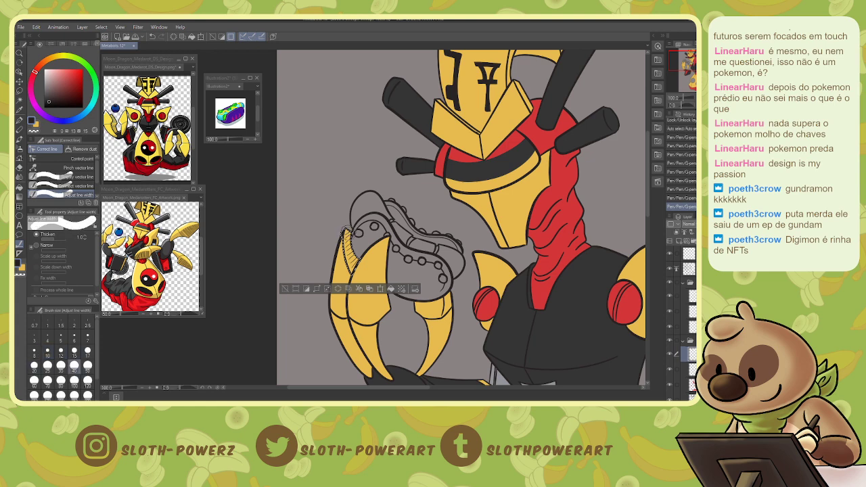
{"action": "left_click_drag", "start_coordinate": [361, 271], "coordinate": [363, 271]}
{"action": "key", "text": "ctrl+z"}
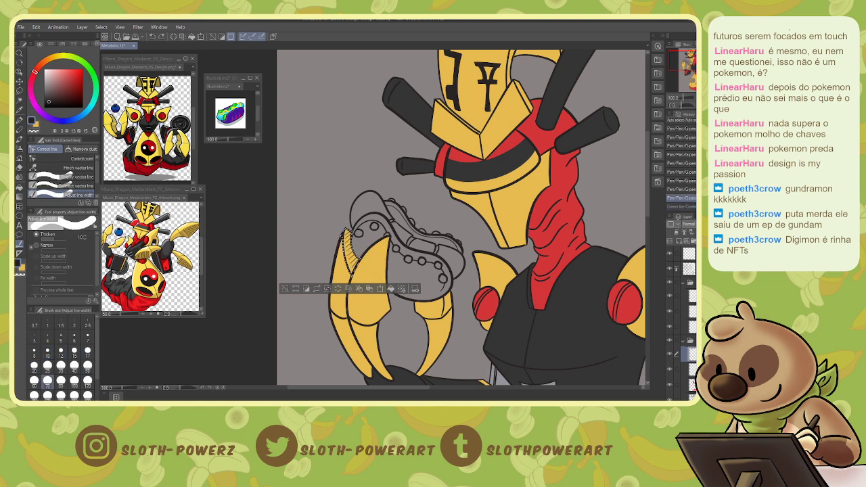
Erase the hatching inside the hotdog-holding claw using an enlarged Hard eraser.
{"action": "key", "text": "e"}
{"action": "key", "text": "bracketright"}
{"action": "key", "text": "bracketright"}
{"action": "key", "text": "bracketright"}
{"action": "key", "text": "bracketright"}
{"action": "key", "text": "bracketright"}
{"action": "key", "text": "bracketright"}
{"action": "key", "text": "bracketright"}
{"action": "key", "text": "bracketright"}
{"action": "key", "text": "bracketright"}
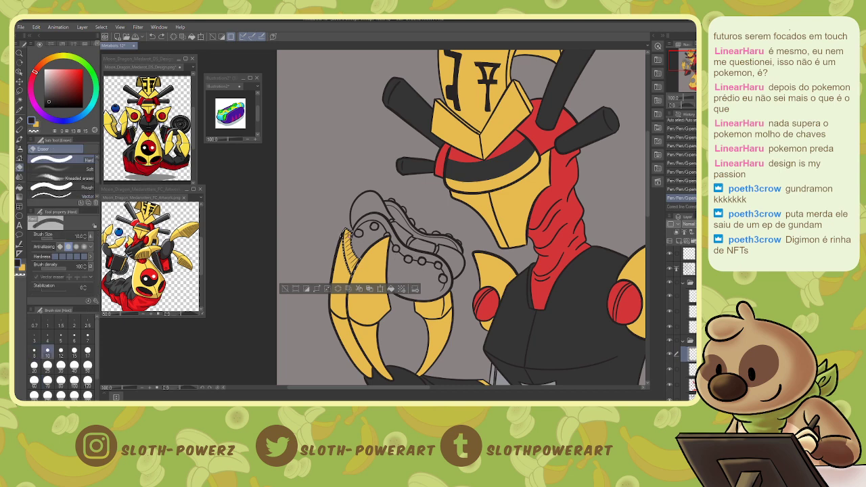
{"action": "left_click_drag", "start_coordinate": [346, 238], "coordinate": [355, 264]}
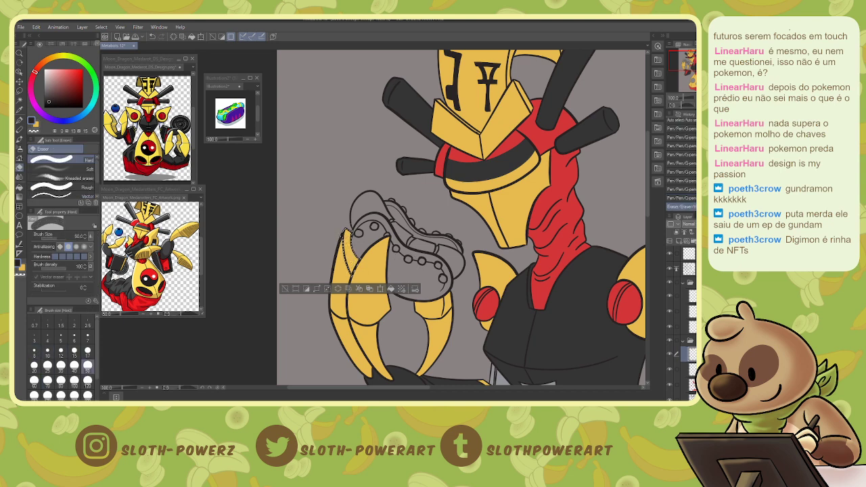
Redraw the dark diagonal hatching across the selected inner face of the hotdog-holding claw with the G-pen at size 6.
{"action": "scroll", "coordinate": [370, 216], "scroll_direction": "up", "scroll_amount": 2}
{"action": "key", "text": "p"}
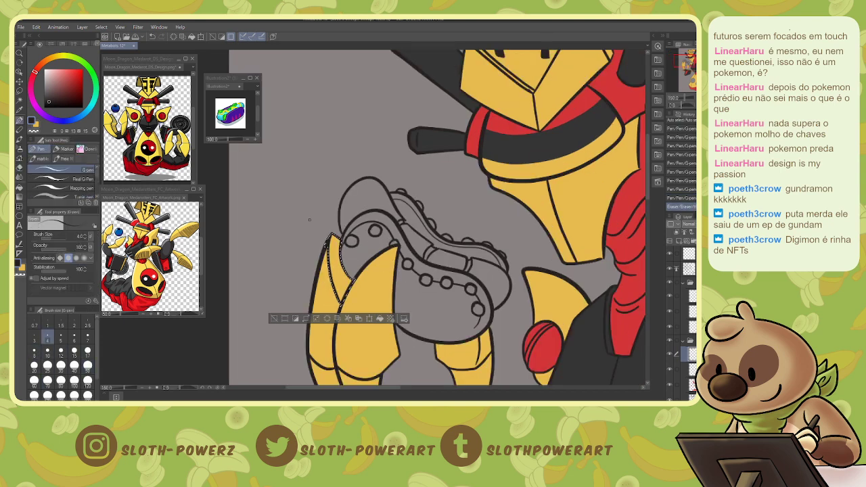
{"action": "key", "text": "bracketright"}
{"action": "key", "text": "bracketright"}
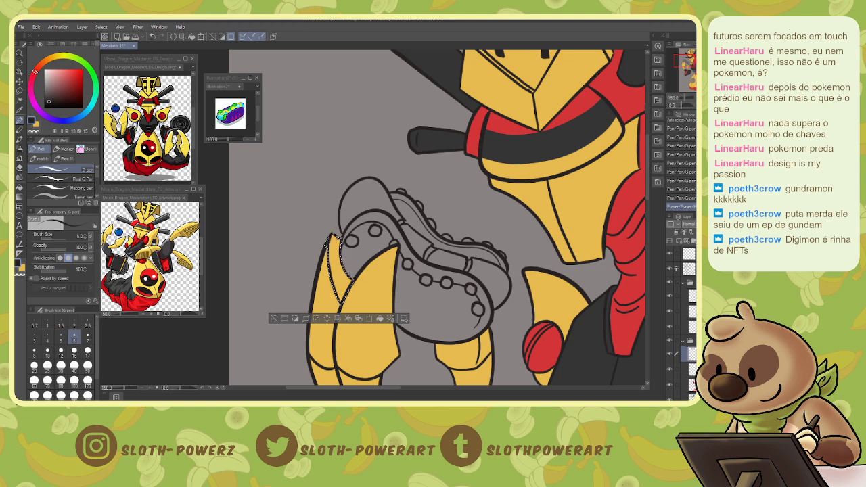
{"action": "left_click_drag", "start_coordinate": [328, 247], "coordinate": [340, 302]}
{"action": "left_click_drag", "start_coordinate": [331, 237], "coordinate": [341, 273]}
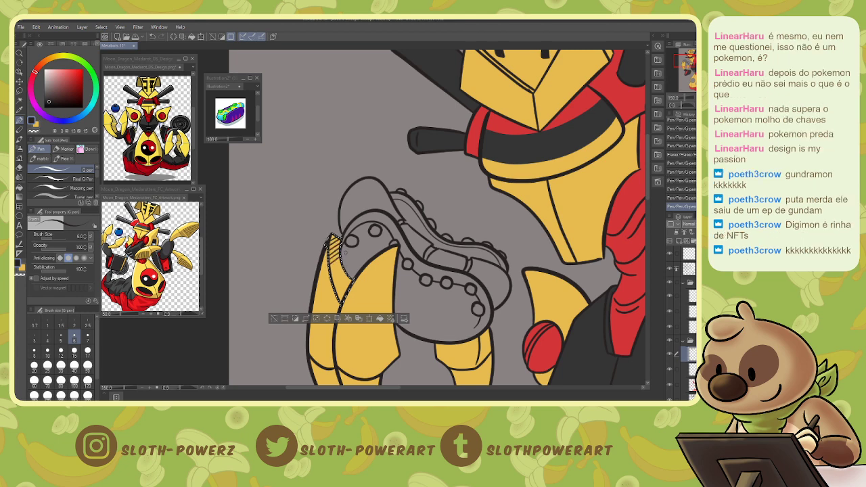
{"action": "left_click_drag", "start_coordinate": [333, 238], "coordinate": [342, 274]}
{"action": "left_click_drag", "start_coordinate": [333, 238], "coordinate": [341, 274]}
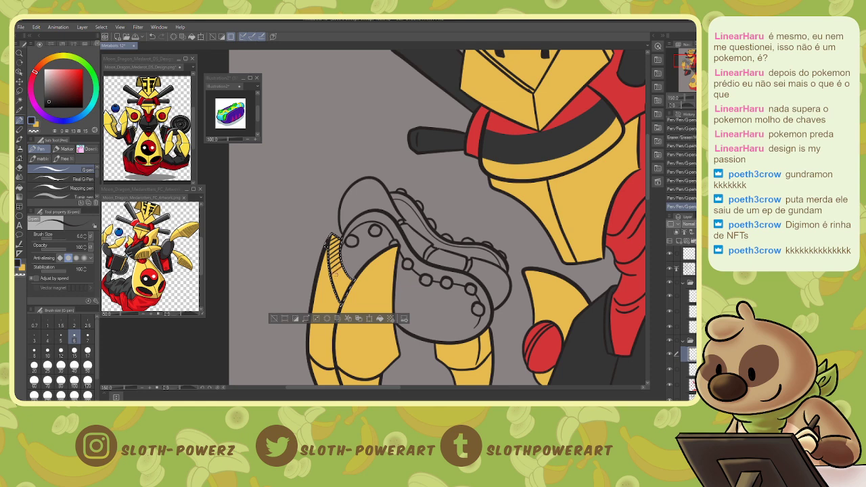
{"action": "left_click_drag", "start_coordinate": [333, 238], "coordinate": [341, 274]}
{"action": "left_click_drag", "start_coordinate": [333, 238], "coordinate": [341, 274]}
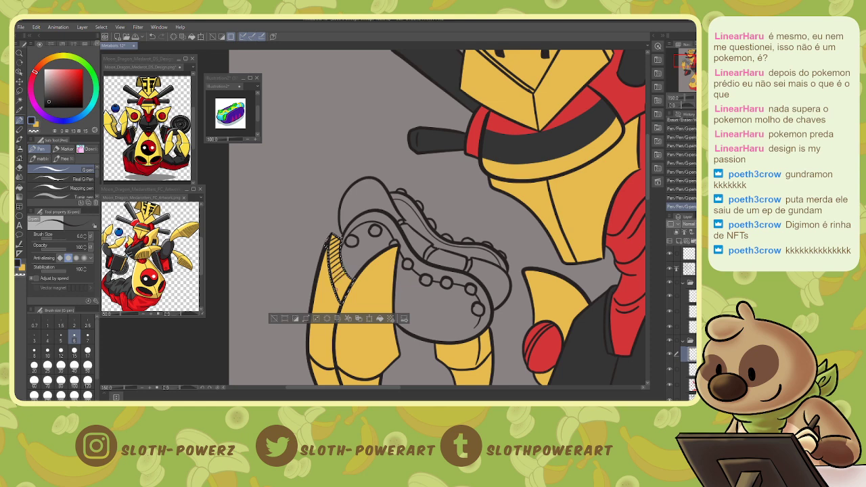
{"action": "left_click_drag", "start_coordinate": [325, 239], "coordinate": [329, 257]}
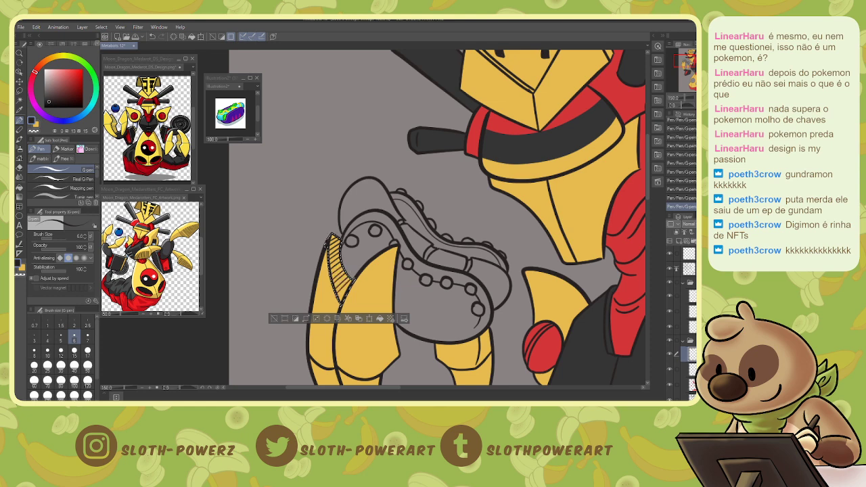
Clean up the new claw hatching using the Hard eraser at size 10.
{"action": "key", "text": "e"}
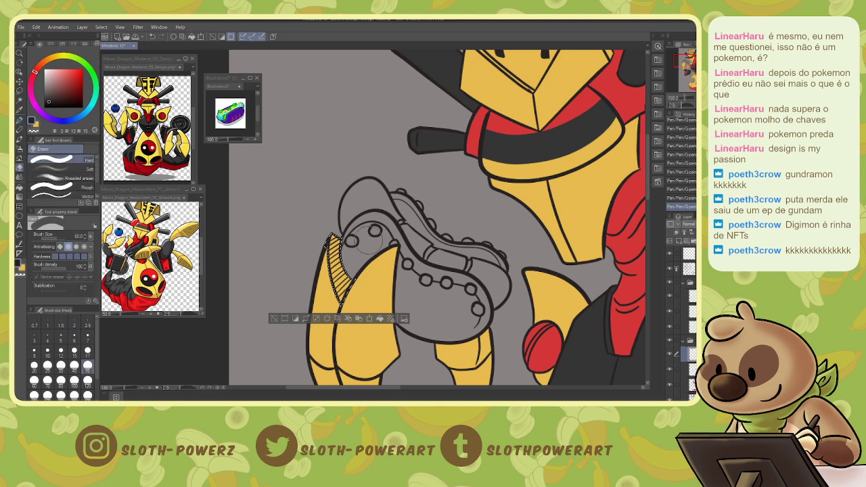
{"action": "key", "text": "bracketleft"}
{"action": "key", "text": "bracketleft"}
{"action": "key", "text": "bracketleft"}
{"action": "key", "text": "bracketleft"}
{"action": "key", "text": "bracketleft"}
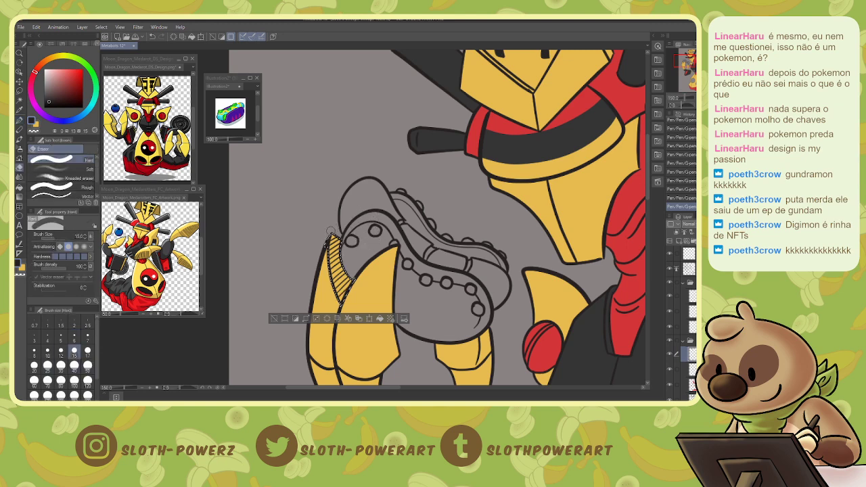
{"action": "left_click", "coordinate": [65, 289]}
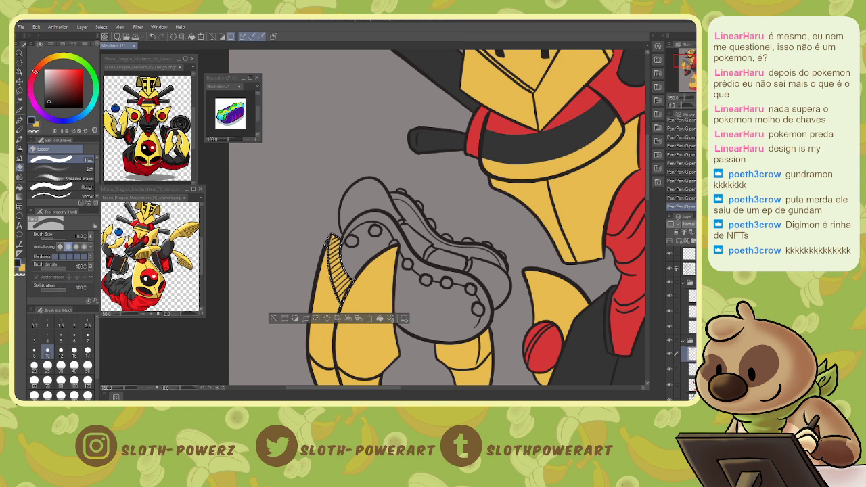
{"action": "left_click_drag", "start_coordinate": [332, 237], "coordinate": [350, 261]}
Auto-select the inner face of the bottle-holding claw, hatch its upper part with dark size 6 G-pen strokes, and clear the selection.
{"action": "key", "text": "p"}
{"action": "left_click", "coordinate": [684, 66]}
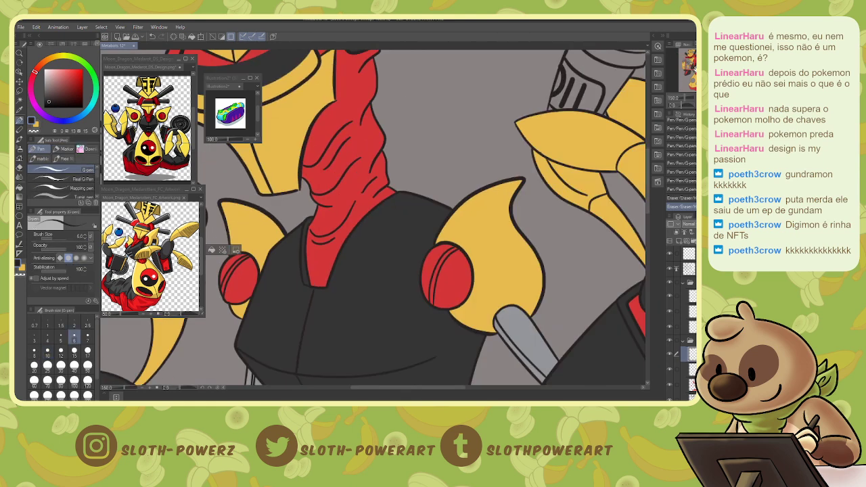
{"action": "left_click_drag", "start_coordinate": [692, 68], "coordinate": [695, 65]}
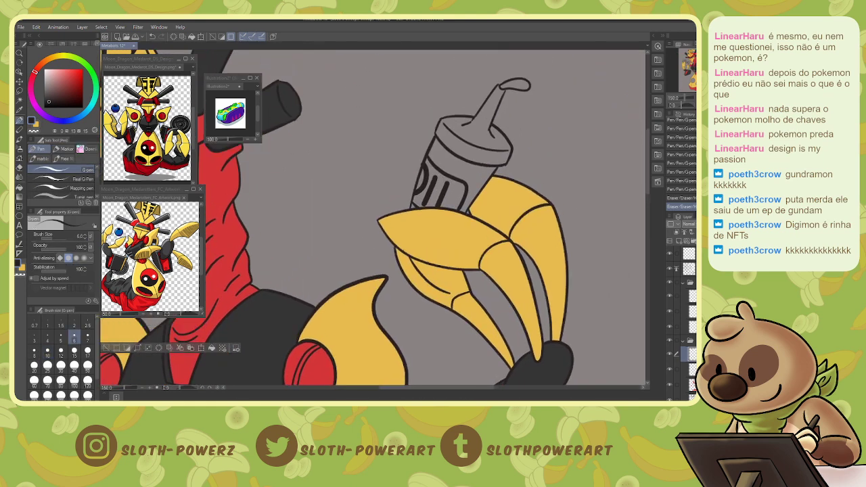
{"action": "key", "text": "w"}
{"action": "left_click", "coordinate": [456, 287]}
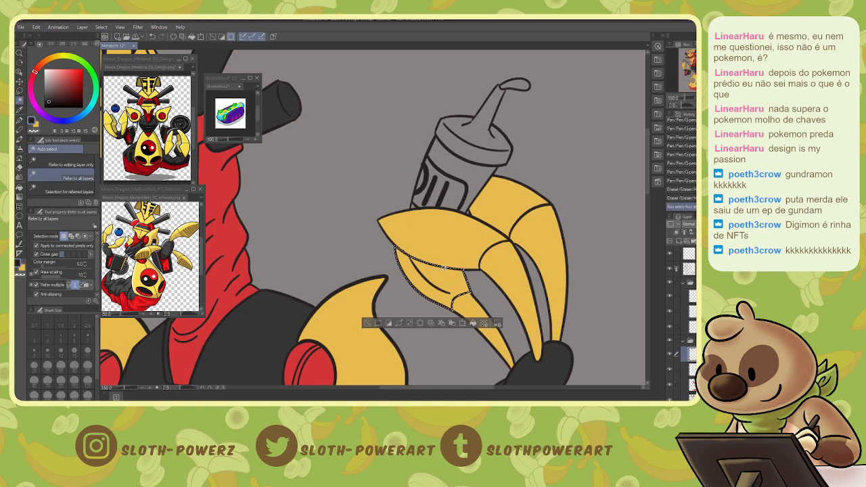
{"action": "key", "text": "m"}
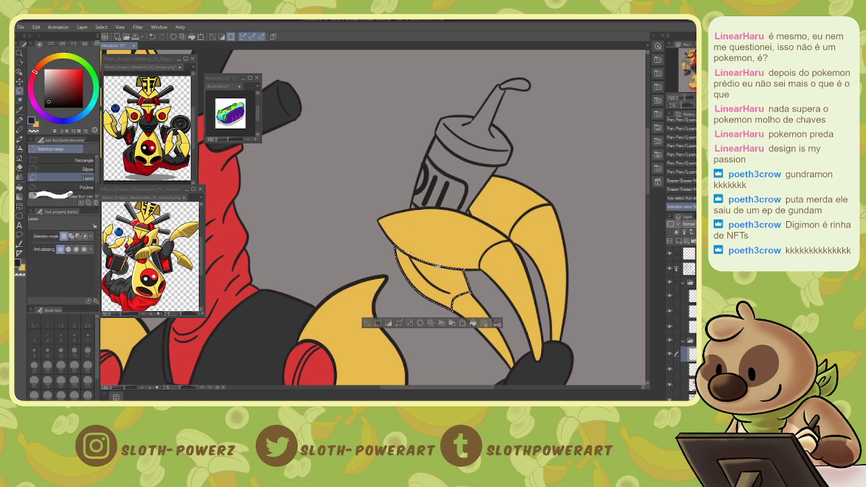
{"action": "key", "text": "p"}
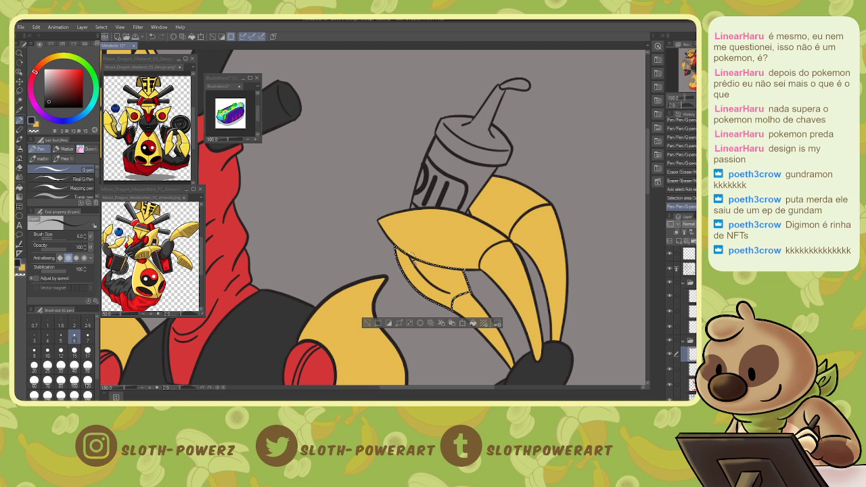
{"action": "mouse_move", "coordinate": [413, 255]}
{"action": "left_mouse_down"}
{"action": "mouse_move", "coordinate": [423, 273]}
{"action": "mouse_move", "coordinate": [449, 269]}
{"action": "mouse_move", "coordinate": [456, 272]}
{"action": "mouse_move", "coordinate": [447, 283]}
{"action": "mouse_move", "coordinate": [462, 273]}
{"action": "mouse_move", "coordinate": [468, 285]}
{"action": "left_mouse_up"}
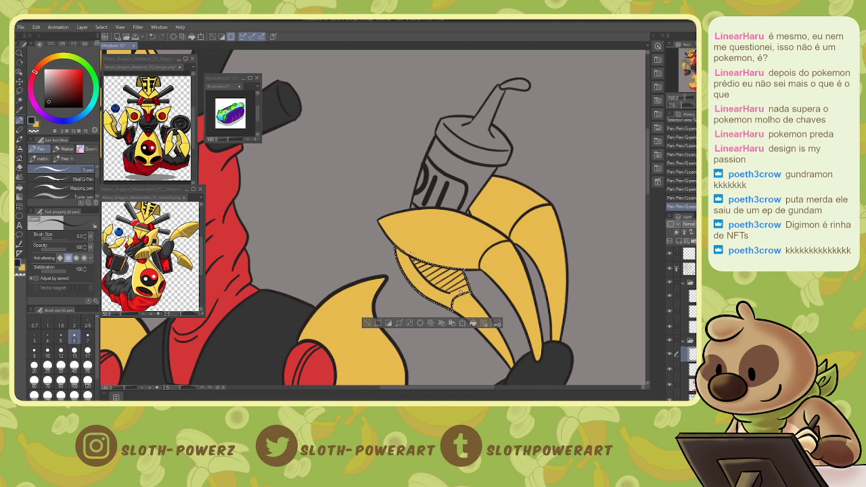
{"action": "key", "text": "ctrl+minus"}
{"action": "key", "text": "ctrl+minus"}
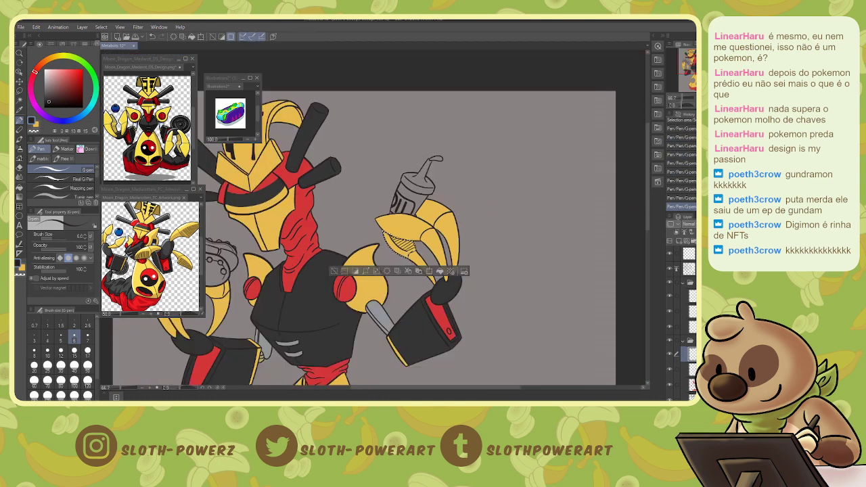
{"action": "mouse_move", "coordinate": [694, 70]}
{"action": "left_mouse_down"}
{"action": "mouse_move", "coordinate": [695, 78]}
{"action": "mouse_move", "coordinate": [692, 66]}
{"action": "left_mouse_up"}
{"action": "key", "text": "ctrl+d"}
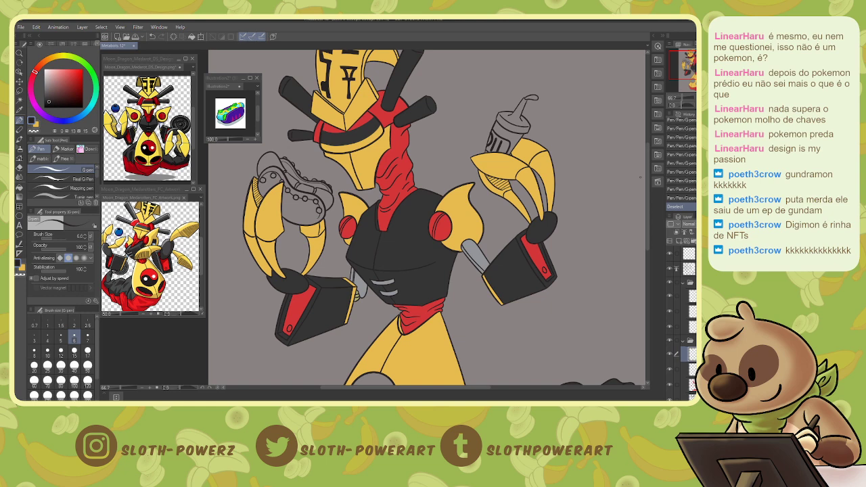
Select the hotdog's sausage base layer and sample the purple and cyan from the hotdog reference image.
{"action": "left_click", "coordinate": [683, 340]}
{"action": "left_click", "coordinate": [692, 326]}
{"action": "key", "text": "ctrl+plus"}
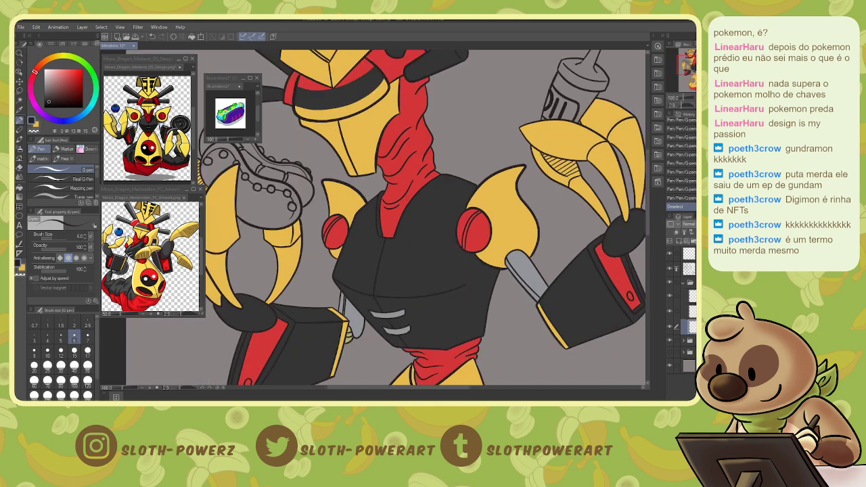
{"action": "left_click_drag", "start_coordinate": [697, 71], "coordinate": [690, 66]}
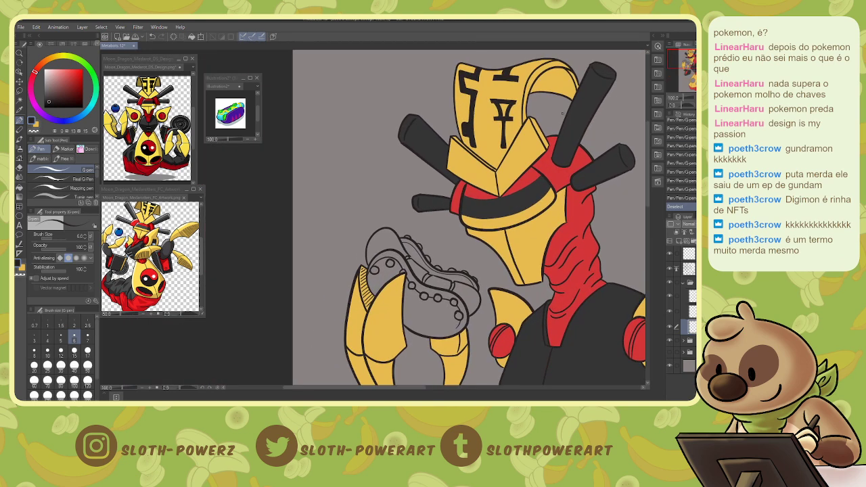
{"action": "key", "text": "i"}
{"action": "left_click", "coordinate": [242, 112]}
{"action": "left_click", "coordinate": [235, 113]}
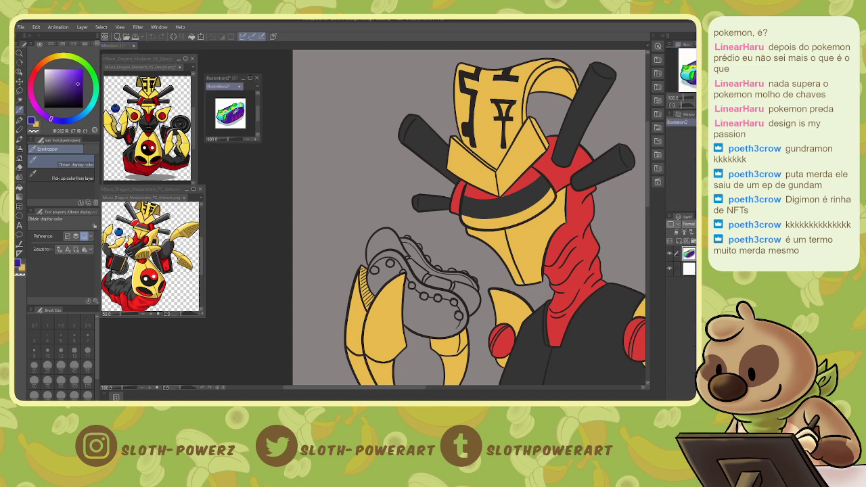
{"action": "key", "text": "x"}
{"action": "left_click", "coordinate": [223, 116]}
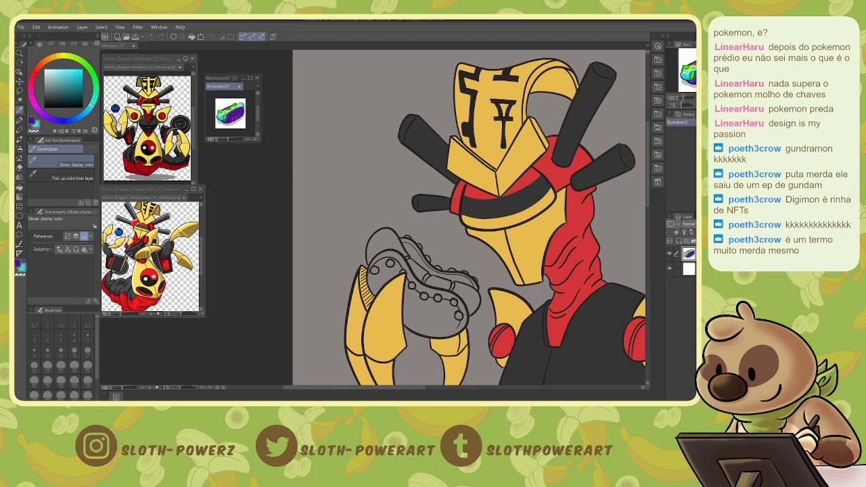
Auto-select the visible sausage sections of the hotdog, referring to all layers, and fill them with the sampled cyan.
{"action": "key", "text": "w"}
{"action": "left_click", "coordinate": [398, 271]}
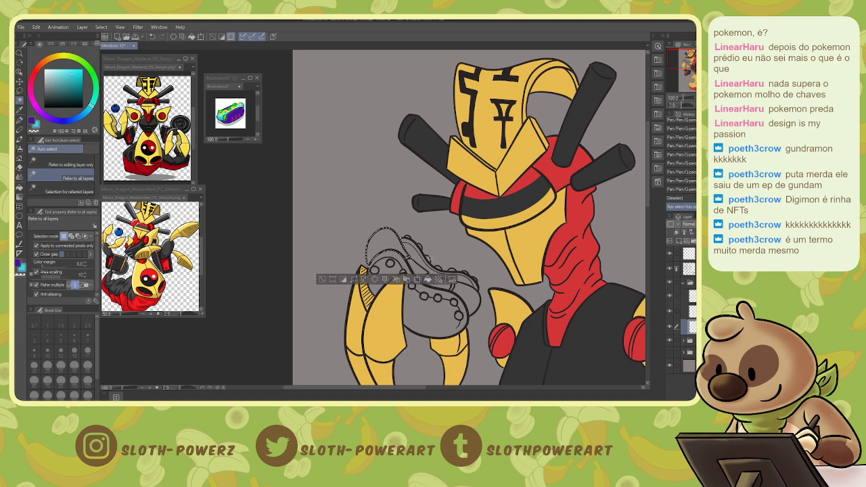
{"action": "left_click", "coordinate": [418, 270], "text": "shift"}
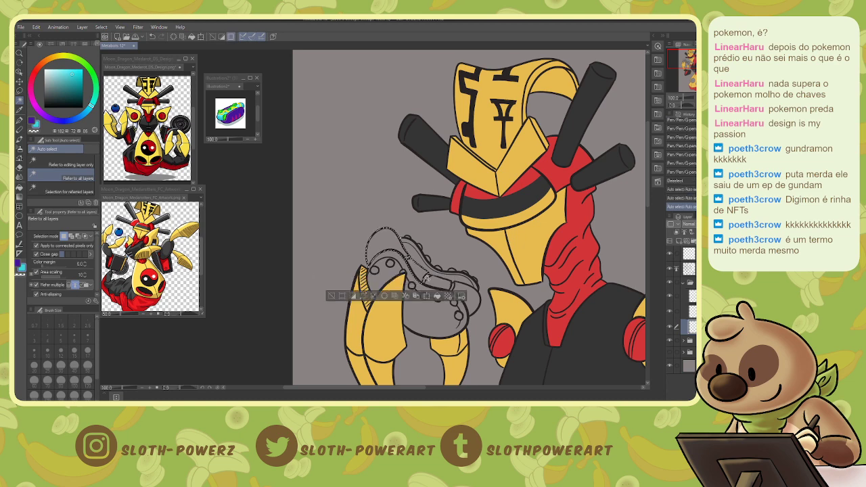
{"action": "left_click", "coordinate": [461, 286], "text": "shift"}
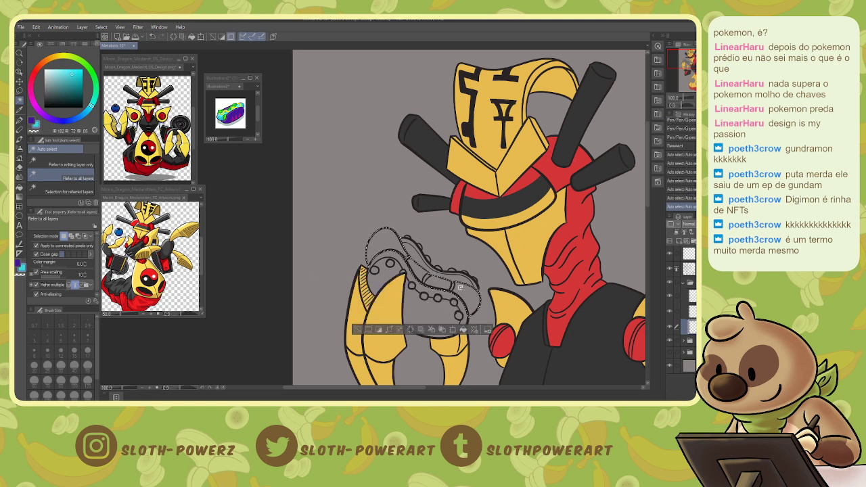
{"action": "key", "text": "g"}
{"action": "left_click", "coordinate": [460, 287]}
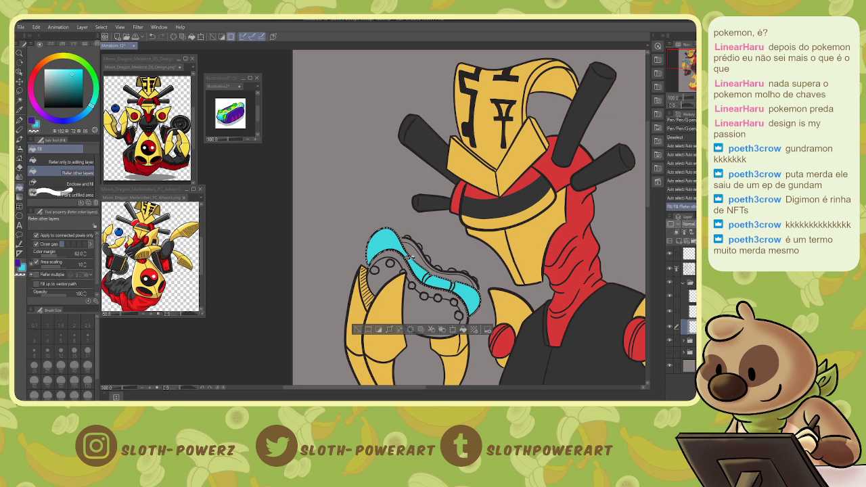
Add the small unfilled gaps along the sausage's upper middle to the selection and fill them with cyan.
{"action": "key", "text": "w"}
{"action": "left_click", "coordinate": [410, 261], "text": "shift"}
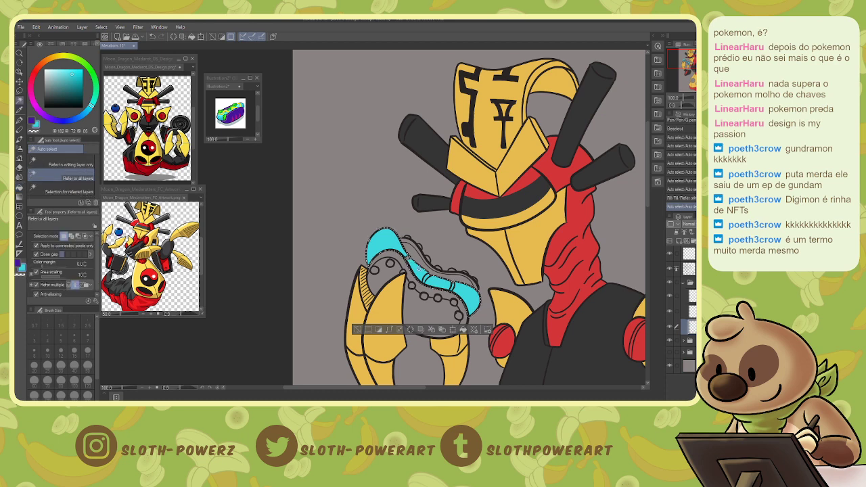
{"action": "left_click", "coordinate": [412, 262], "text": "shift"}
{"action": "left_click", "coordinate": [430, 278], "text": "shift"}
{"action": "key", "text": "m"}
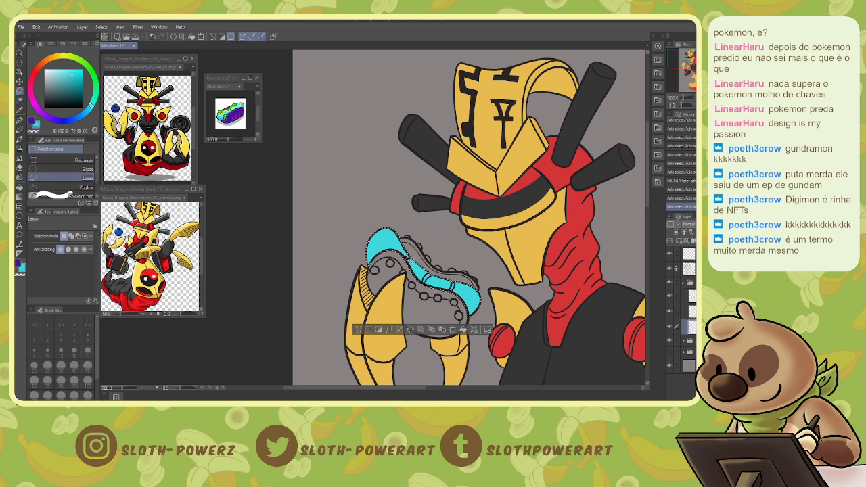
{"action": "key", "text": "g"}
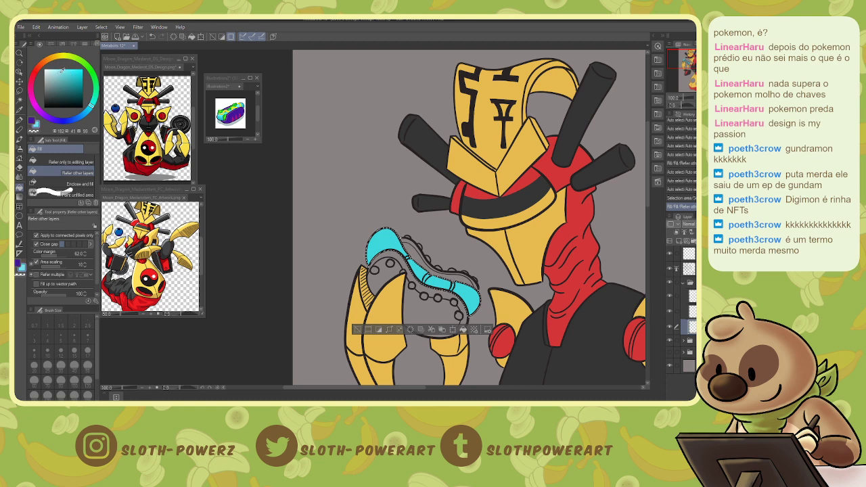
Paint light blue strokes along the sausage's topping line with the G-pen and Milli pen at size 6, and clear the selection.
{"action": "key", "text": "p"}
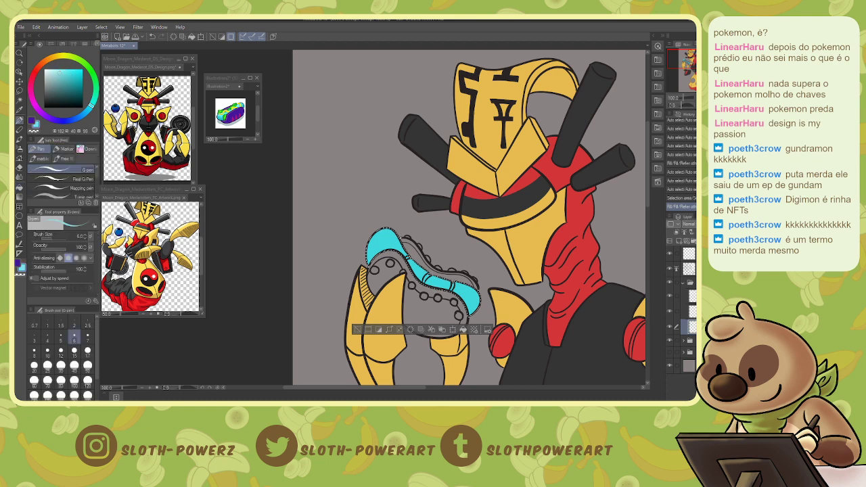
{"action": "left_click_drag", "start_coordinate": [408, 258], "coordinate": [429, 280]}
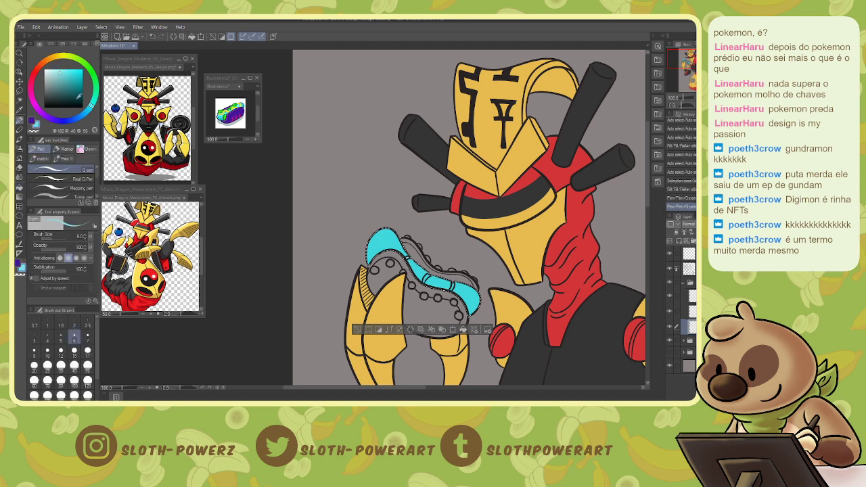
{"action": "left_click_drag", "start_coordinate": [85, 114], "coordinate": [76, 119]}
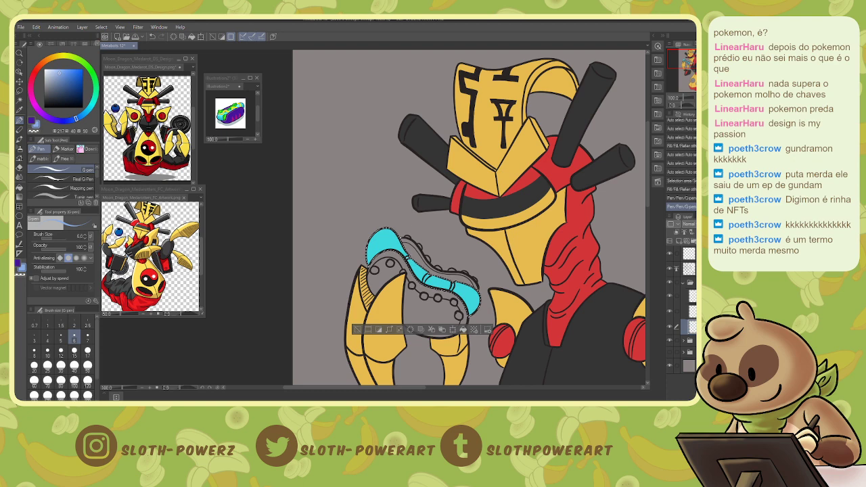
{"action": "left_click_drag", "start_coordinate": [406, 255], "coordinate": [415, 269]}
{"action": "left_click", "coordinate": [64, 149]}
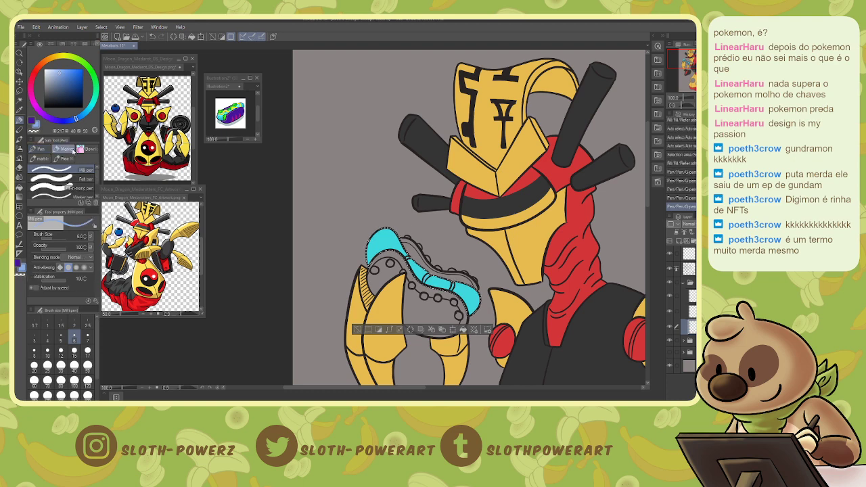
{"action": "mouse_move", "coordinate": [409, 259]}
{"action": "left_mouse_down"}
{"action": "mouse_move", "coordinate": [426, 283]}
{"action": "mouse_move", "coordinate": [451, 291]}
{"action": "mouse_move", "coordinate": [427, 284]}
{"action": "left_mouse_up"}
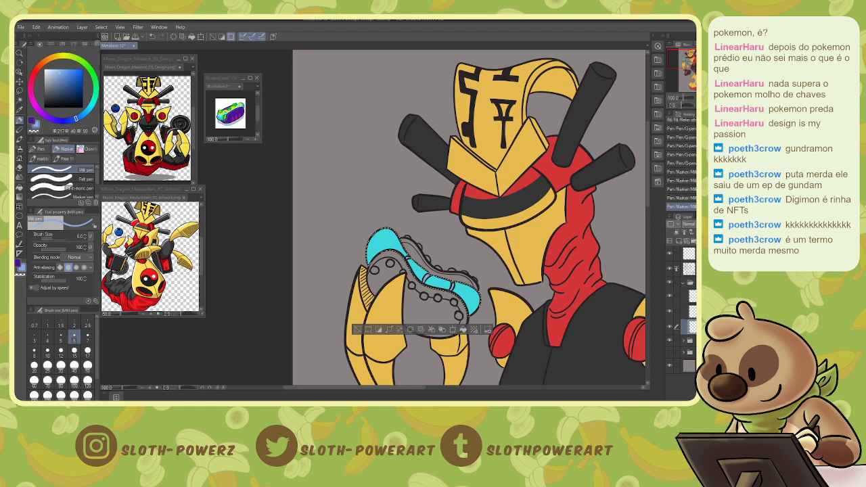
{"action": "key", "text": "ctrl+d"}
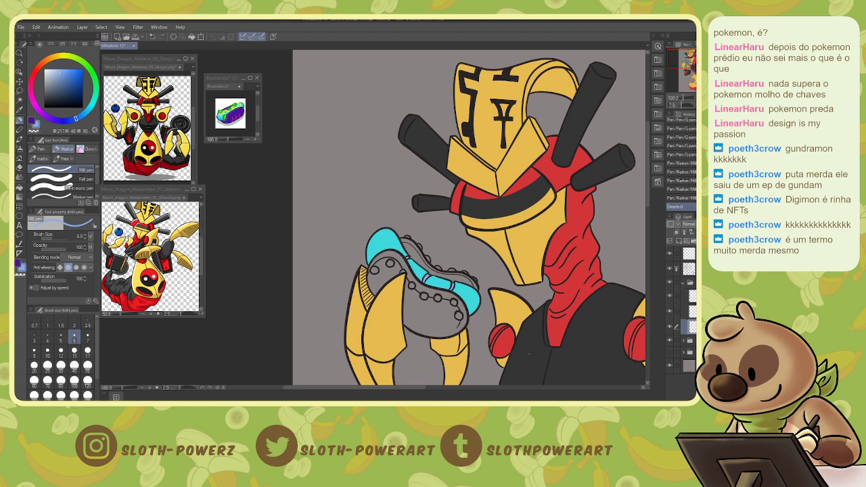
Switch to the layer above the sausage color and auto-select both visible parts of the hotdog's front bun.
{"action": "left_click", "coordinate": [692, 311]}
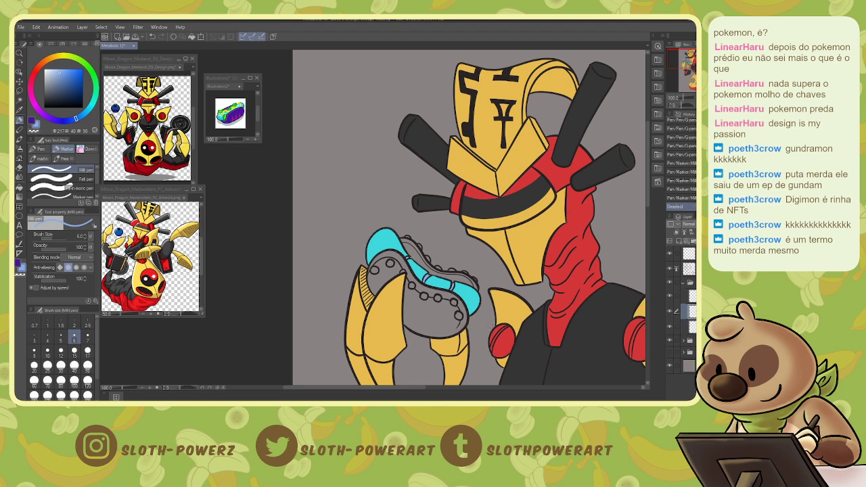
{"action": "key", "text": "w"}
{"action": "left_click", "coordinate": [436, 311]}
{"action": "left_click", "coordinate": [387, 279], "text": "shift"}
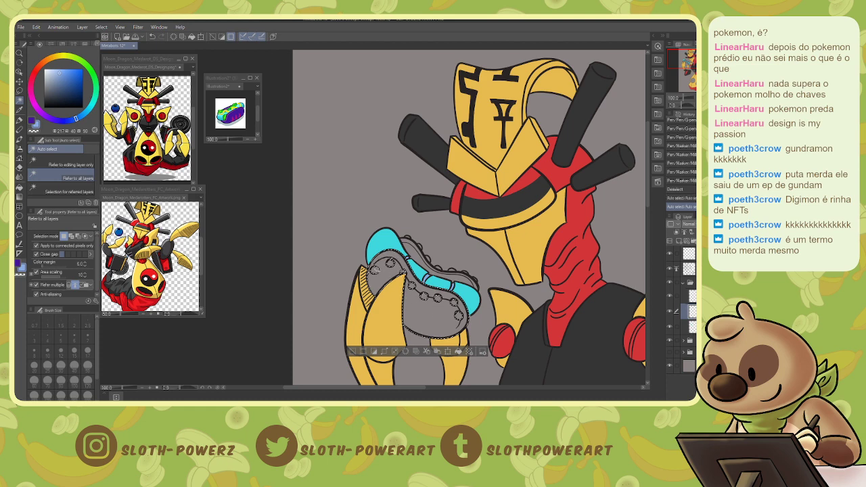
Add the round studs and missed slivers of the front bun to the selection with Auto select and Lasso.
{"action": "left_click", "coordinate": [374, 270], "text": "shift"}
{"action": "left_click", "coordinate": [390, 263], "text": "shift"}
{"action": "left_click", "coordinate": [404, 272], "text": "shift"}
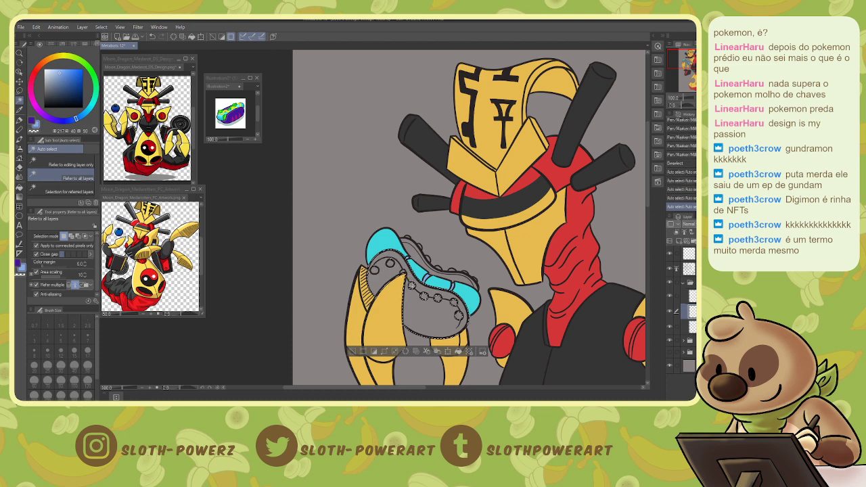
{"action": "left_click", "coordinate": [412, 285], "text": "shift"}
{"action": "left_click", "coordinate": [424, 297], "text": "shift"}
{"action": "left_click", "coordinate": [437, 298], "text": "shift"}
{"action": "left_click", "coordinate": [453, 303], "text": "shift"}
{"action": "left_click", "coordinate": [459, 315], "text": "shift"}
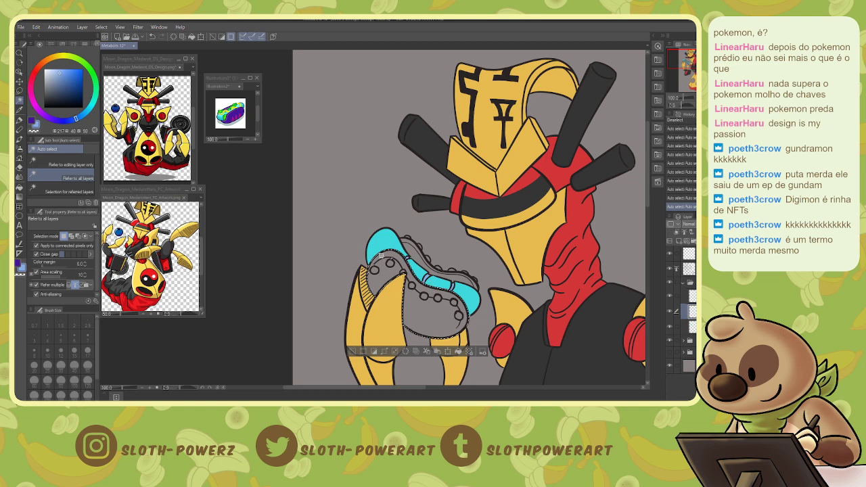
{"action": "key", "text": "m"}
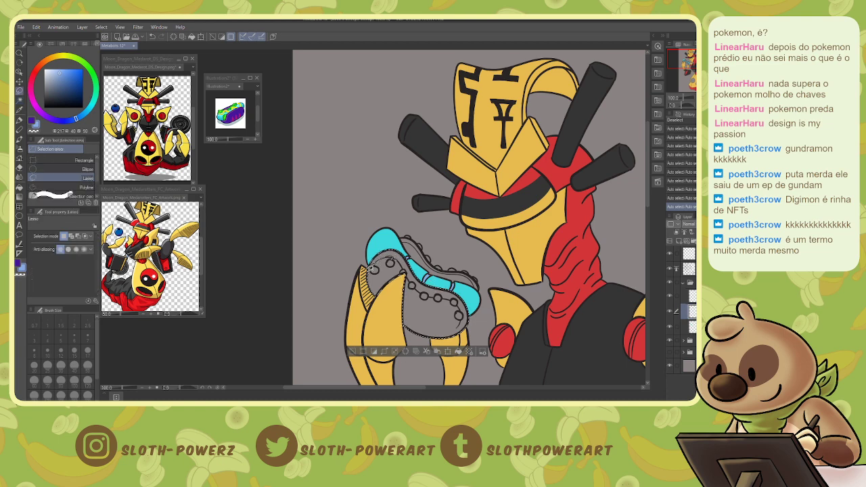
{"action": "mouse_move", "coordinate": [380, 273]}
{"action": "left_mouse_down"}
{"action": "mouse_move", "coordinate": [372, 272]}
{"action": "mouse_move", "coordinate": [386, 266]}
{"action": "left_mouse_up"}
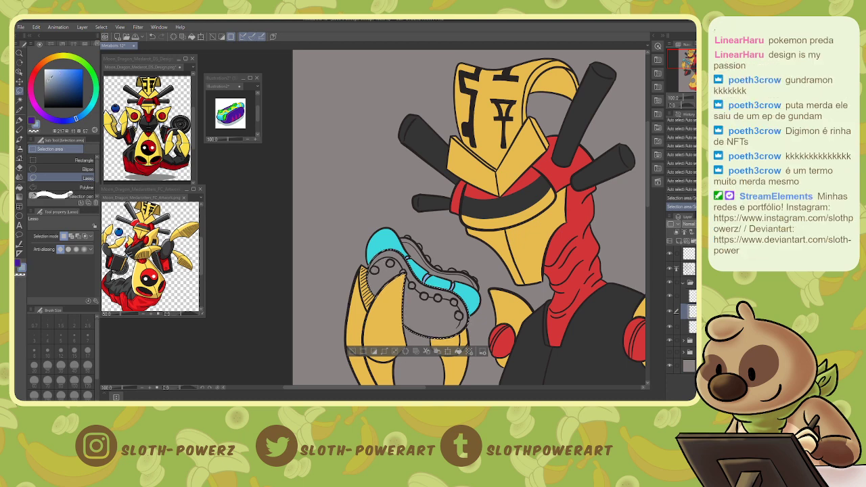
Fill the selected front bun with a pale grayish lavender and clear the selection.
{"action": "left_click_drag", "start_coordinate": [76, 119], "coordinate": [51, 119]}
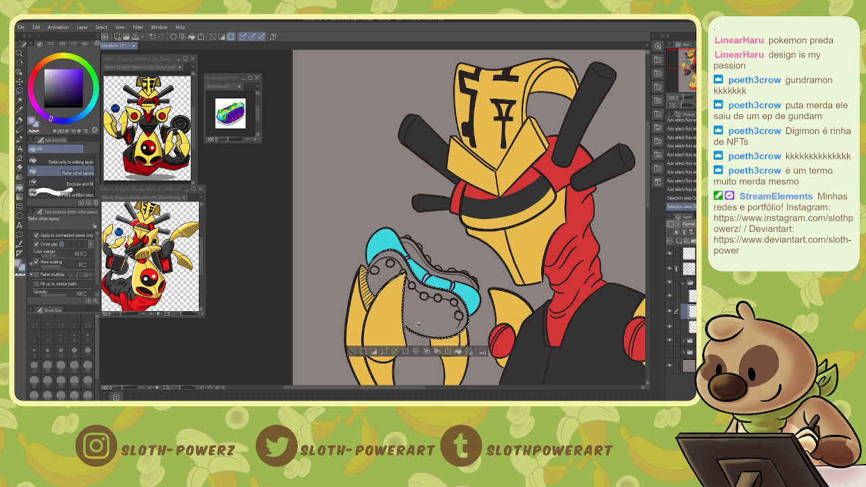
{"action": "key", "text": "g"}
{"action": "left_click", "coordinate": [432, 307]}
Auto-select the back bun's sections and lasso the small studs along its outer edge into the selection.
{"action": "key", "text": "w"}
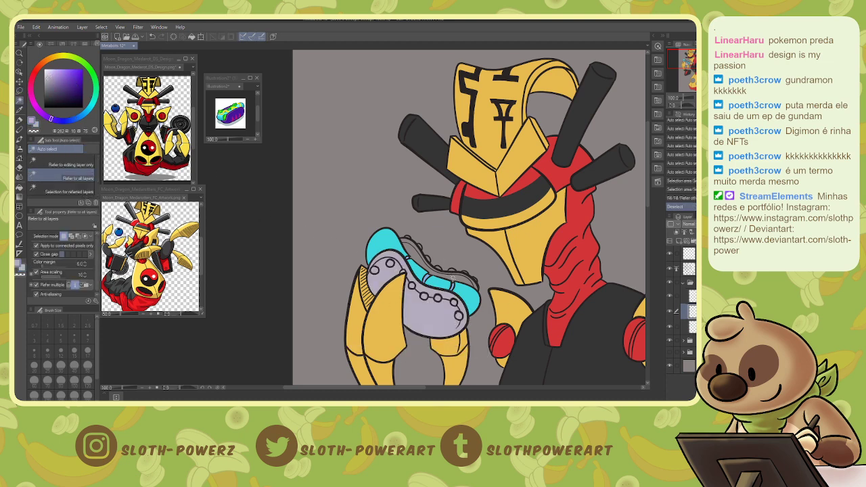
{"action": "left_click", "coordinate": [445, 260]}
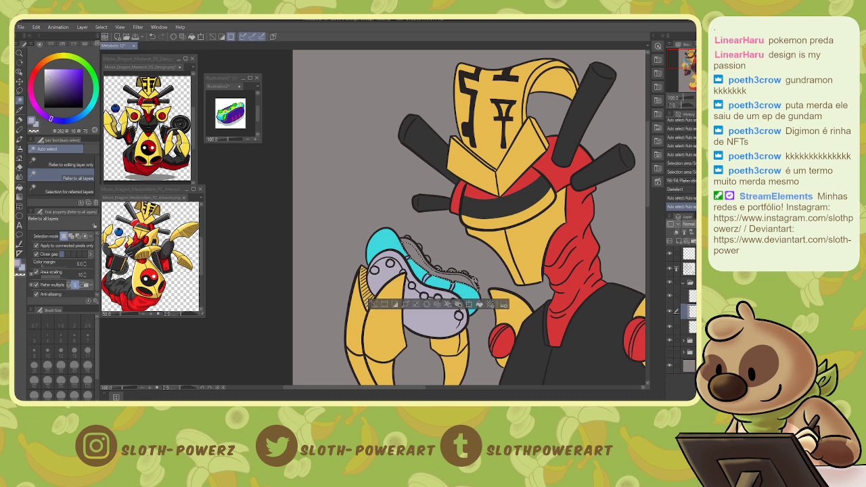
{"action": "left_click", "coordinate": [430, 256]}
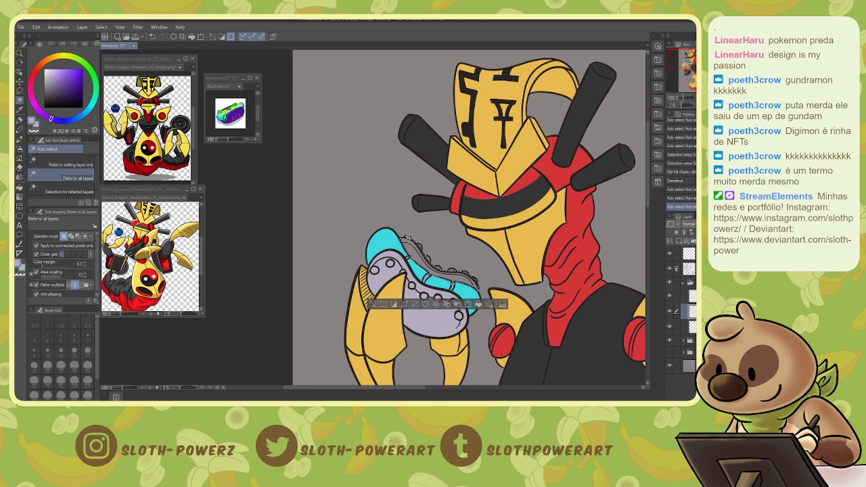
{"action": "left_click", "coordinate": [422, 244]}
{"action": "left_click", "coordinate": [427, 257]}
{"action": "key", "text": "m"}
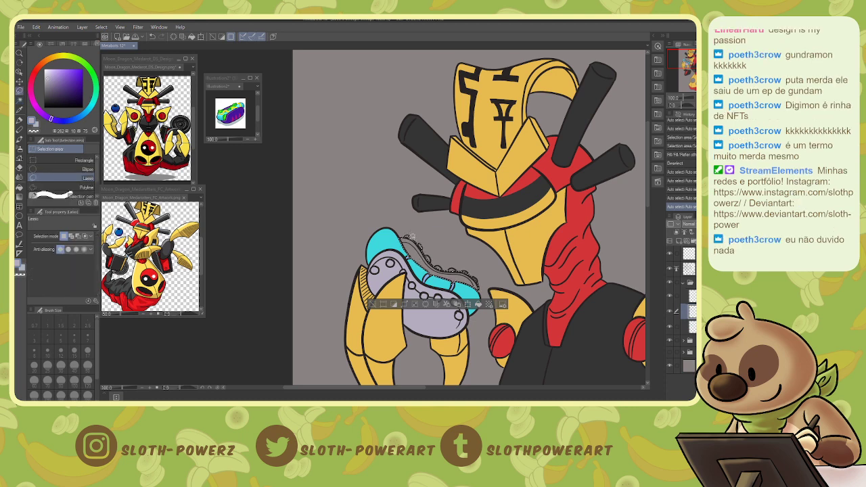
{"action": "mouse_move", "coordinate": [412, 237]}
{"action": "left_mouse_down"}
{"action": "mouse_move", "coordinate": [433, 249]}
{"action": "mouse_move", "coordinate": [426, 254]}
{"action": "mouse_move", "coordinate": [441, 259]}
{"action": "mouse_move", "coordinate": [437, 265]}
{"action": "mouse_move", "coordinate": [471, 269]}
{"action": "left_mouse_up"}
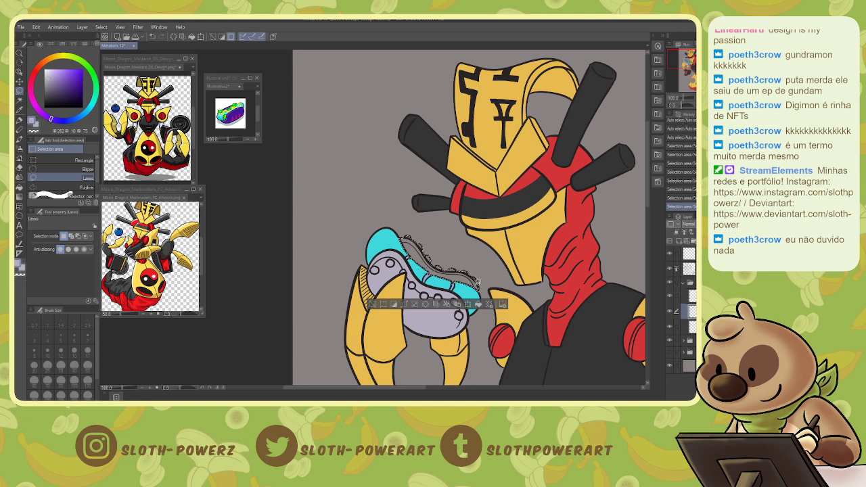
Lasso the remaining bit at the back bun's lower end, fill the selection with pale lavender, and deselect.
{"action": "key", "text": "g"}
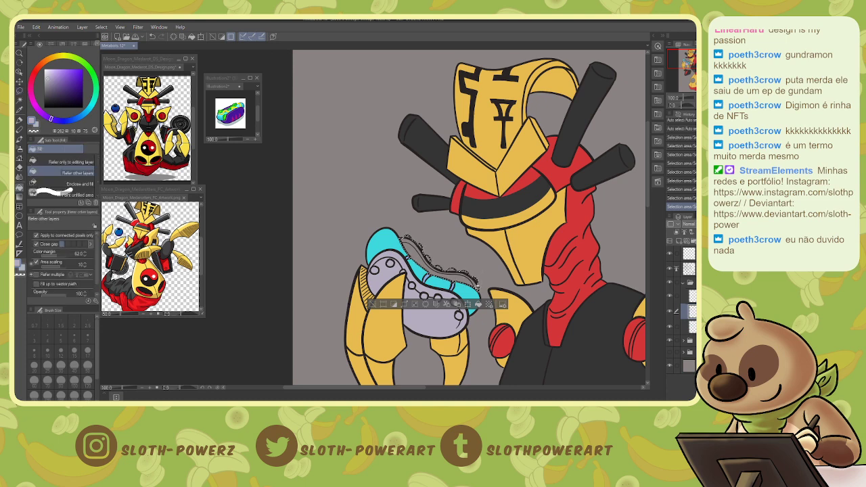
{"action": "key", "text": "m"}
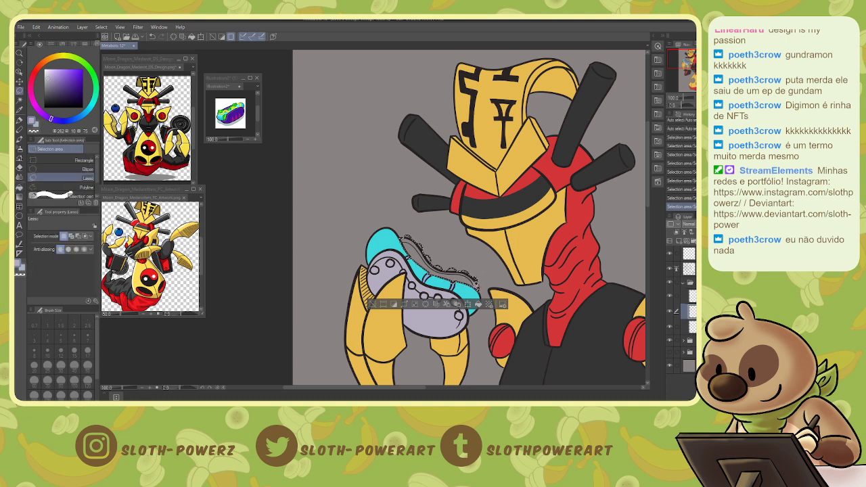
{"action": "left_click_drag", "start_coordinate": [474, 277], "coordinate": [479, 283]}
{"action": "key", "text": "g"}
{"action": "left_click", "coordinate": [454, 274]}
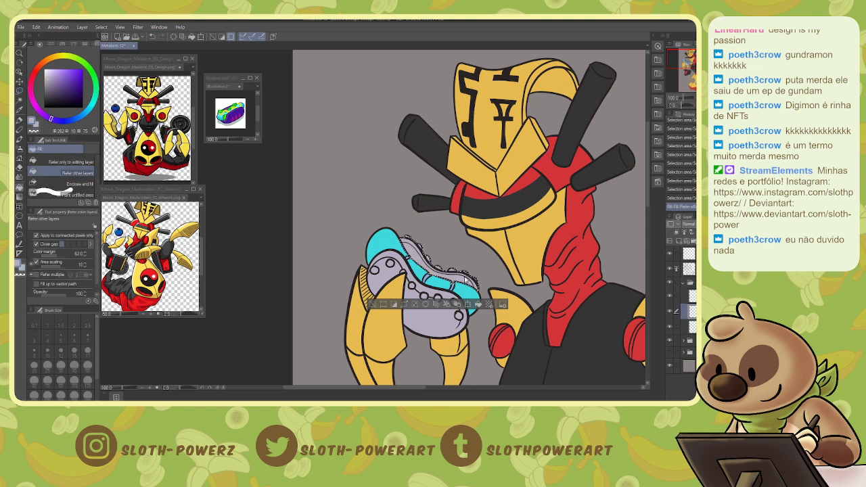
{"action": "key", "text": "ctrl+d"}
Clip the shading layer to the base colors and airbrush soft grayish-purple shadows at size 30 along the front bun's edges.
{"action": "left_click_drag", "start_coordinate": [692, 64], "coordinate": [694, 64]}
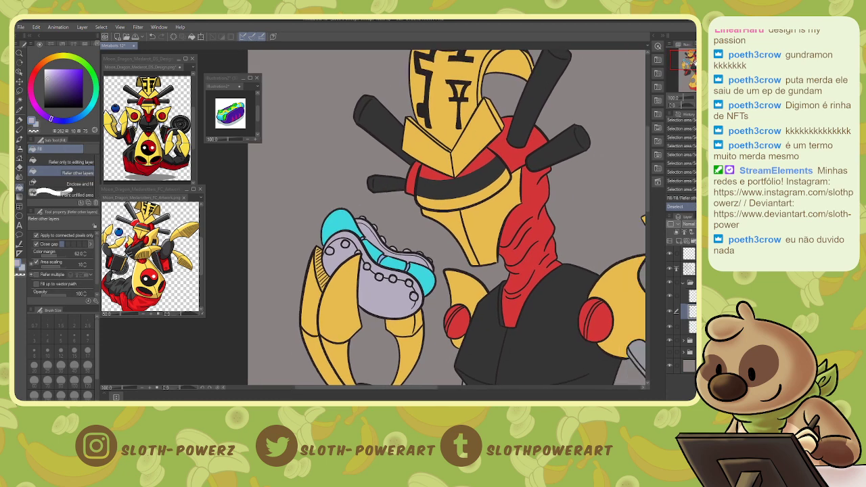
{"action": "left_click", "coordinate": [676, 232]}
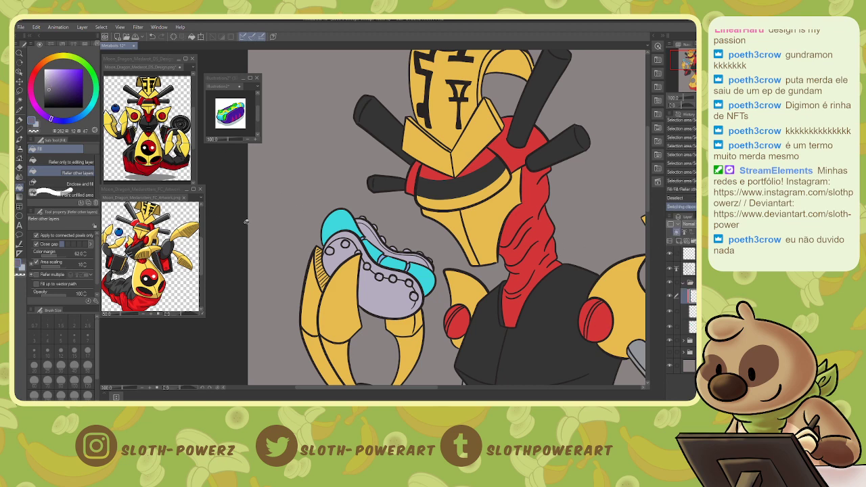
{"action": "key", "text": "b"}
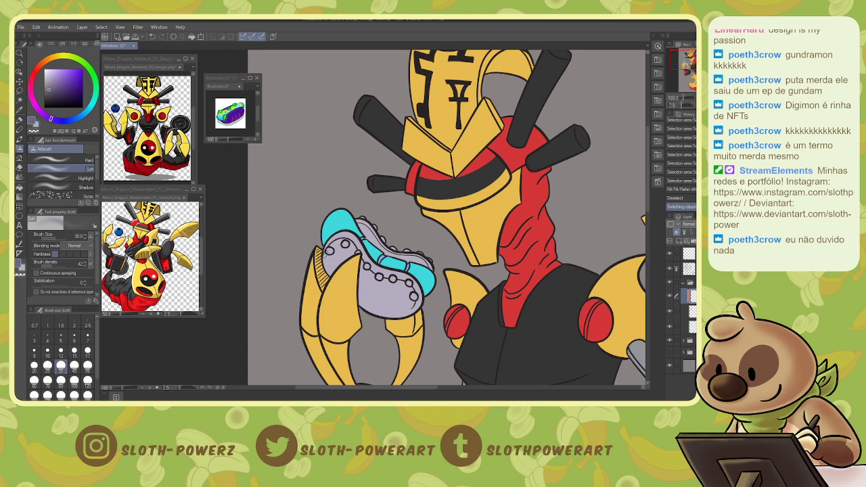
{"action": "mouse_move", "coordinate": [322, 247]}
{"action": "left_mouse_down"}
{"action": "mouse_move", "coordinate": [369, 307]}
{"action": "mouse_move", "coordinate": [349, 294]}
{"action": "mouse_move", "coordinate": [416, 309]}
{"action": "left_mouse_up"}
{"action": "left_click_drag", "start_coordinate": [332, 275], "coordinate": [355, 300]}
{"action": "left_click_drag", "start_coordinate": [326, 260], "coordinate": [375, 300]}
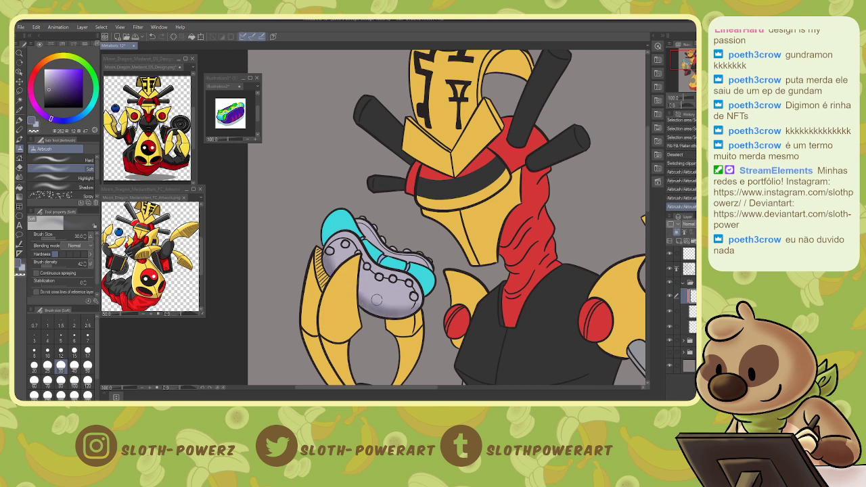
Set the shading layer's blending mode to Multiply and deepen the airbrushed shadow along the front bun's lower edge.
{"action": "left_click", "coordinate": [687, 224]}
{"action": "left_click", "coordinate": [692, 44]}
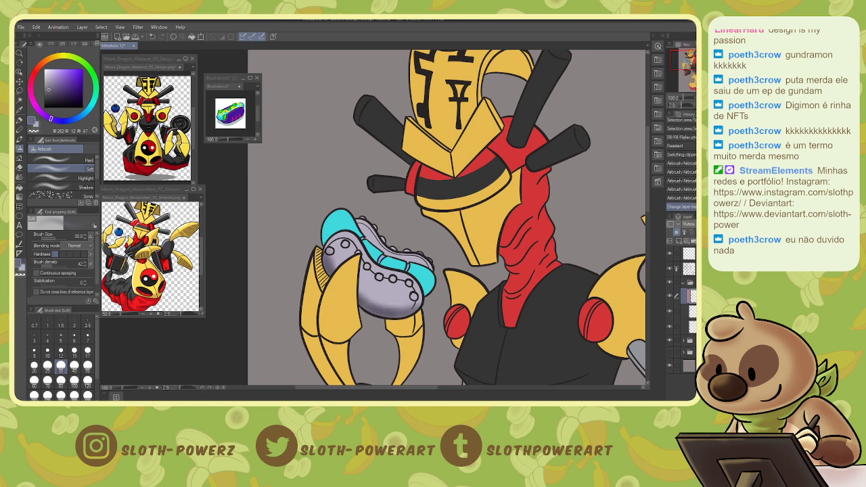
{"action": "mouse_move", "coordinate": [330, 267]}
{"action": "left_mouse_down"}
{"action": "mouse_move", "coordinate": [323, 252]}
{"action": "mouse_move", "coordinate": [327, 271]}
{"action": "left_mouse_up"}
{"action": "mouse_move", "coordinate": [360, 297]}
{"action": "left_mouse_down"}
{"action": "mouse_move", "coordinate": [391, 311]}
{"action": "mouse_move", "coordinate": [417, 297]}
{"action": "left_mouse_up"}
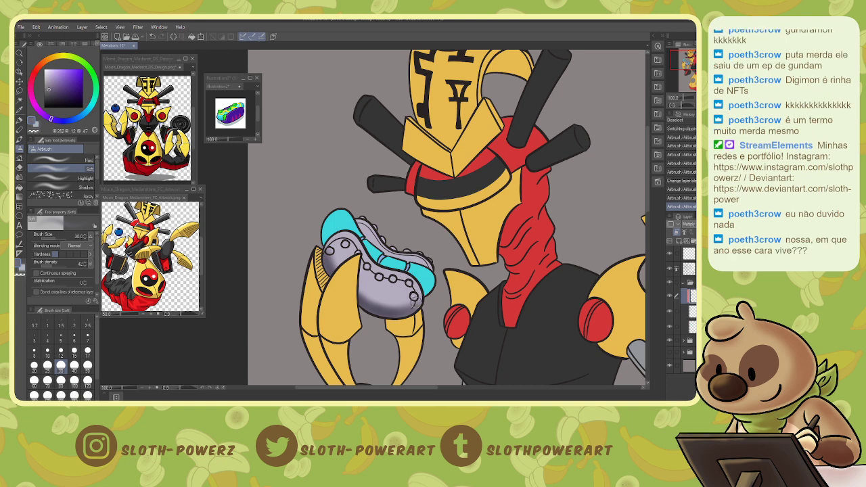
Erase the shading over the front bun's end stud with the hard eraser and auto-select the row of round studs.
{"action": "key", "text": "e"}
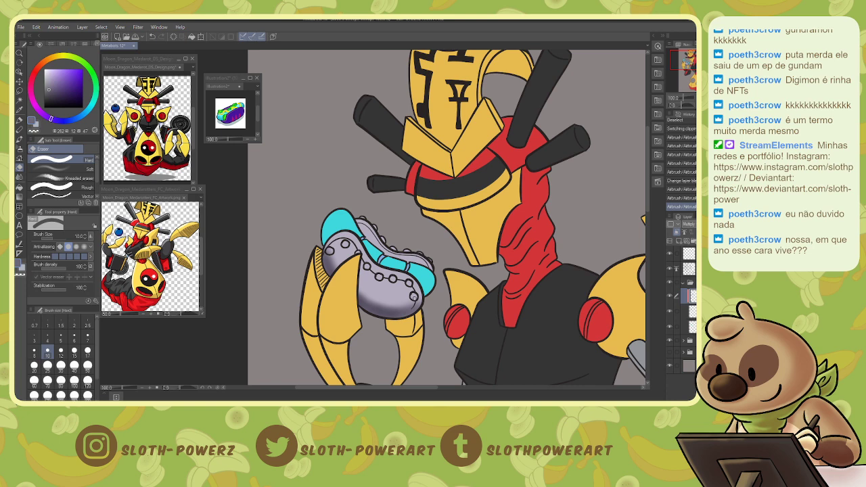
{"action": "left_click_drag", "start_coordinate": [413, 294], "coordinate": [414, 298]}
{"action": "key", "text": "w"}
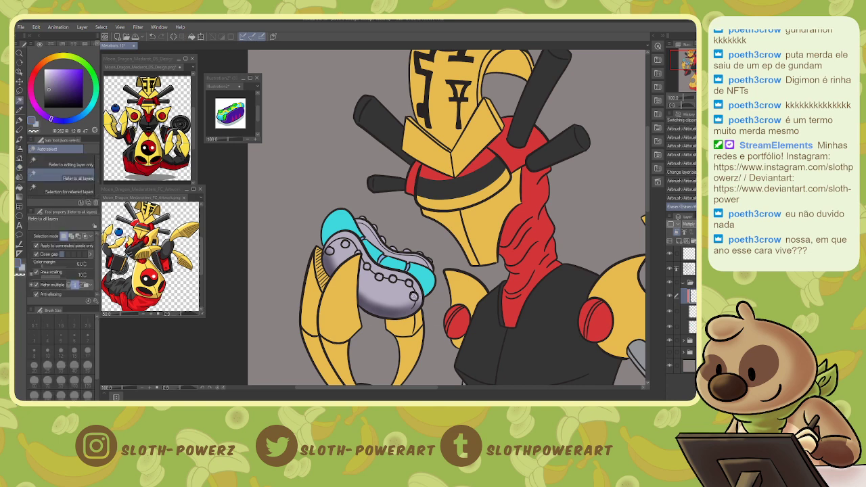
{"action": "left_click", "coordinate": [414, 296]}
{"action": "left_click", "coordinate": [408, 283], "text": "shift"}
{"action": "left_click", "coordinate": [393, 278], "text": "shift"}
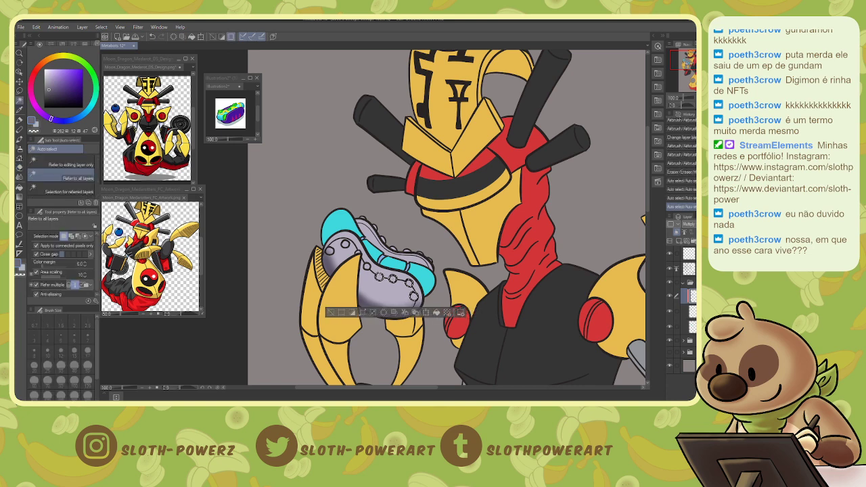
{"action": "left_click", "coordinate": [345, 244], "text": "shift"}
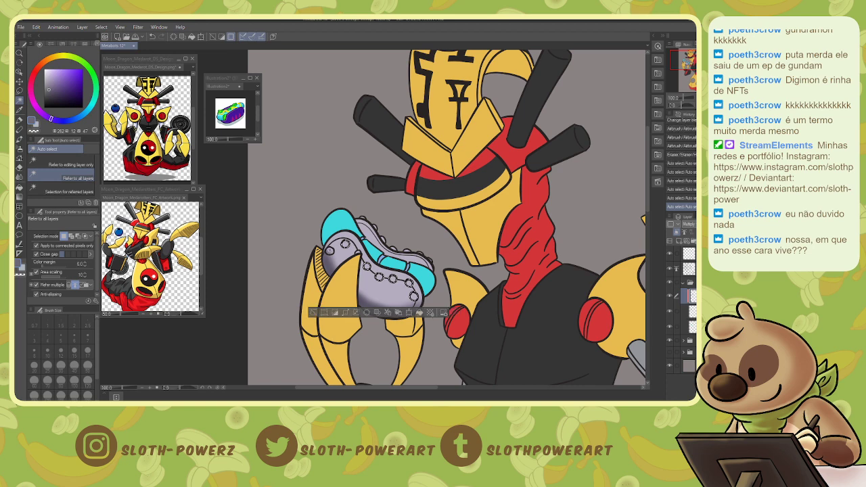
{"action": "left_click", "coordinate": [329, 250], "text": "shift"}
{"action": "key", "text": "ctrl+z"}
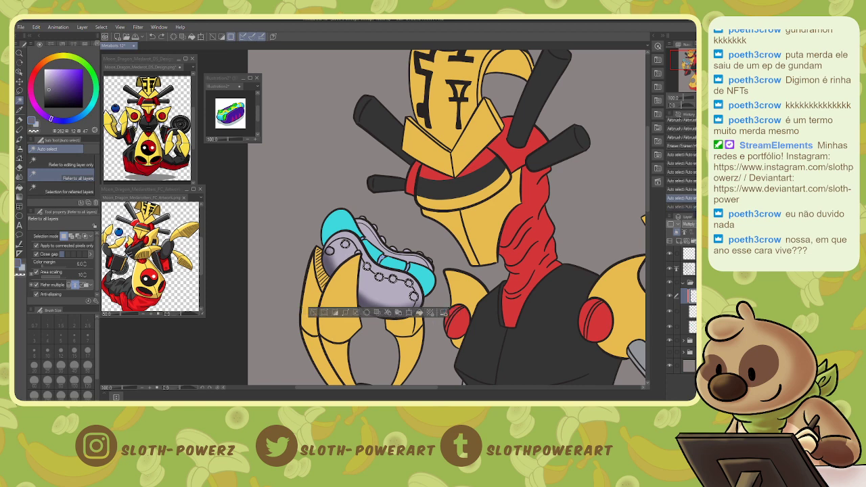
Darken the selected studs on the front bun with the Soft airbrush at size 50.
{"action": "key", "text": "b"}
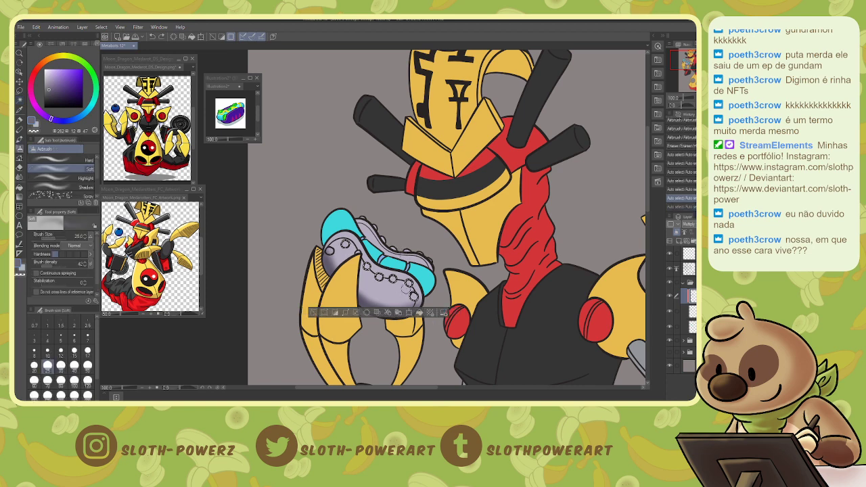
{"action": "key", "text": "bracketright"}
{"action": "key", "text": "bracketright"}
{"action": "key", "text": "bracketright"}
{"action": "mouse_move", "coordinate": [357, 250]}
{"action": "left_mouse_down"}
{"action": "mouse_move", "coordinate": [413, 295]}
{"action": "mouse_move", "coordinate": [346, 243]}
{"action": "left_mouse_up"}
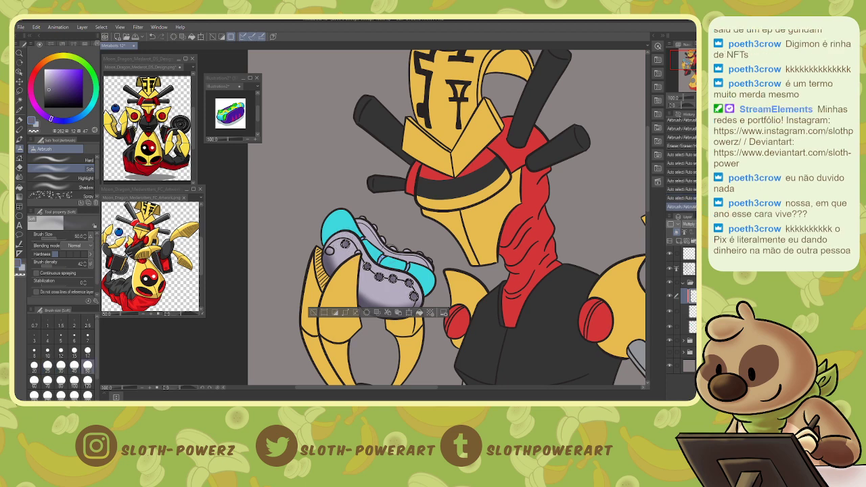
Lighten the centers of the selected studs with the Soft eraser at size 10 and clear the selection.
{"action": "key", "text": "e"}
{"action": "left_click", "coordinate": [87, 169]}
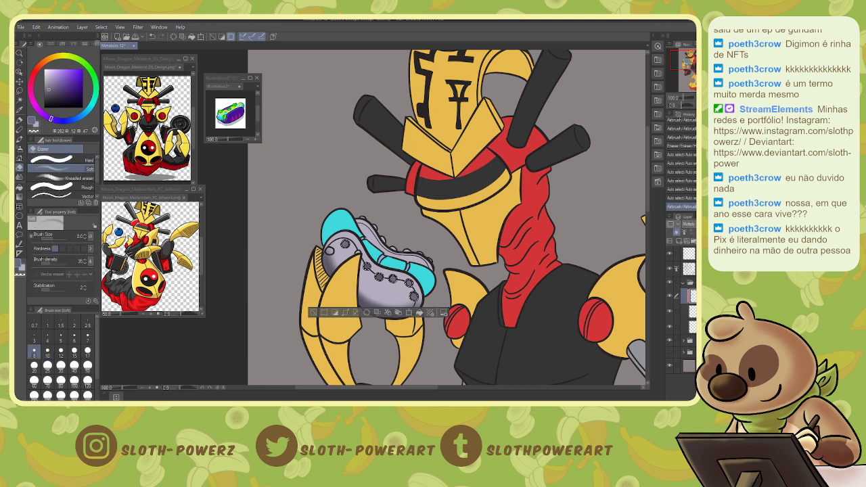
{"action": "left_click", "coordinate": [694, 98]}
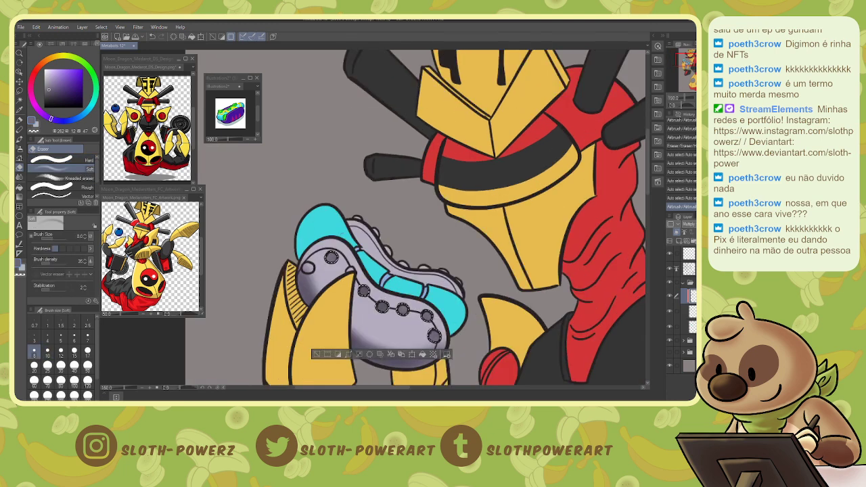
{"action": "key", "text": "bracketleft"}
{"action": "key", "text": "bracketleft"}
{"action": "key", "text": "bracketright"}
{"action": "key", "text": "bracketright"}
{"action": "key", "text": "bracketright"}
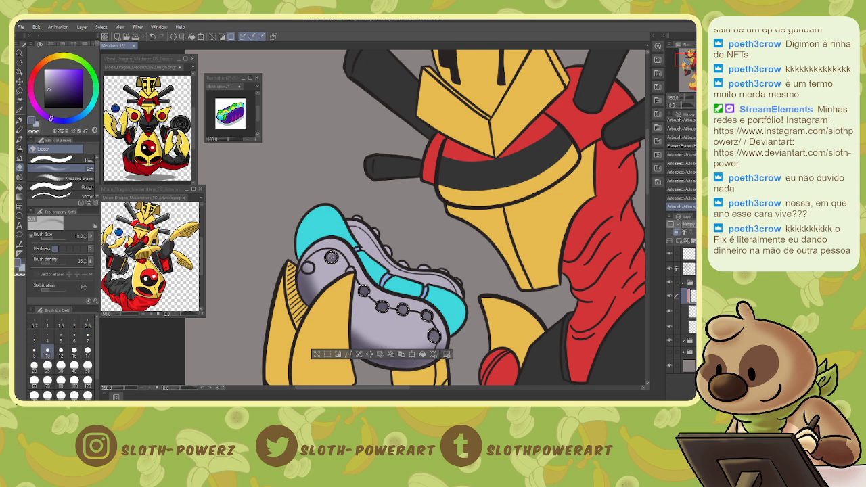
{"action": "left_click", "coordinate": [331, 256]}
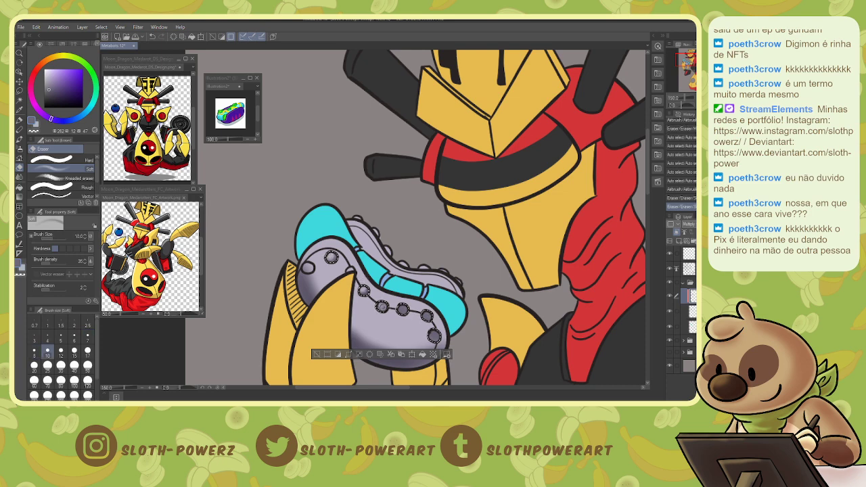
{"action": "left_click", "coordinate": [382, 306]}
{"action": "left_click", "coordinate": [403, 309]}
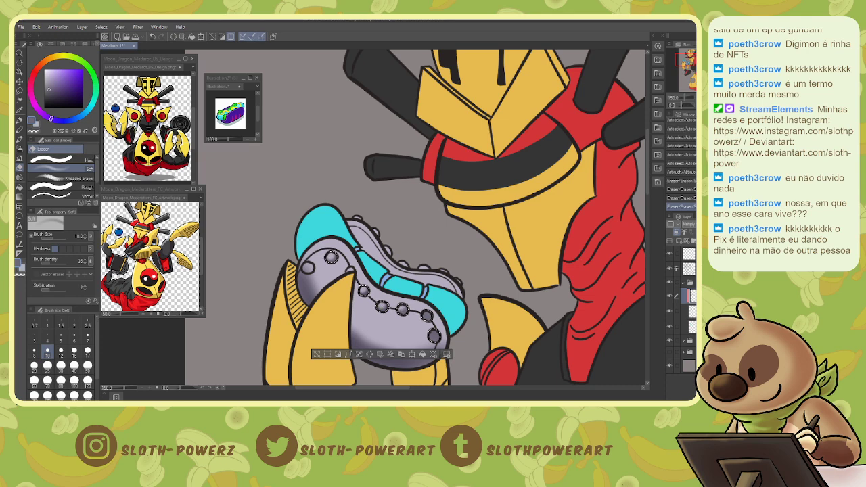
{"action": "left_click", "coordinate": [427, 315]}
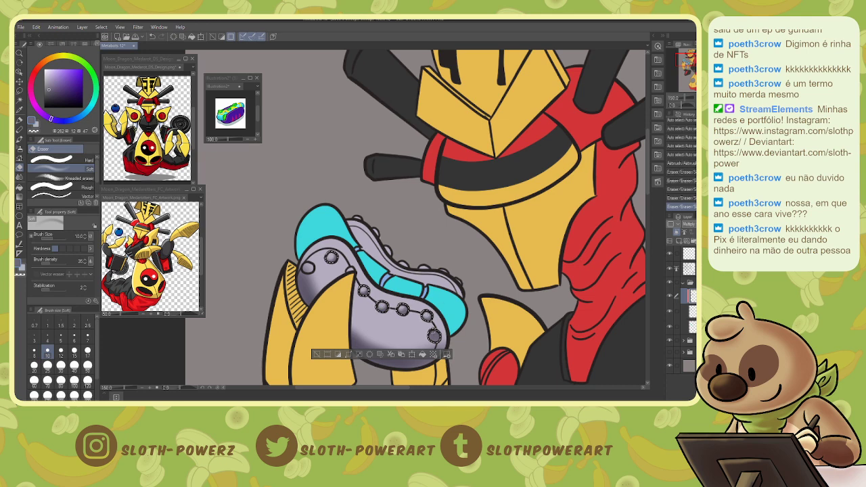
{"action": "left_click", "coordinate": [433, 333]}
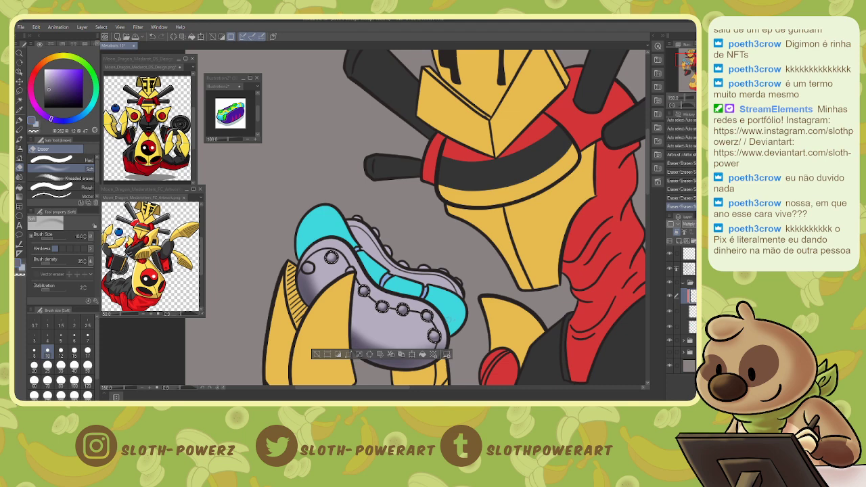
{"action": "key", "text": "ctrl+d"}
Lasso the front bun's remaining unshaded studs near the claw and darken them with the Soft airbrush at size 15.
{"action": "key", "text": "m"}
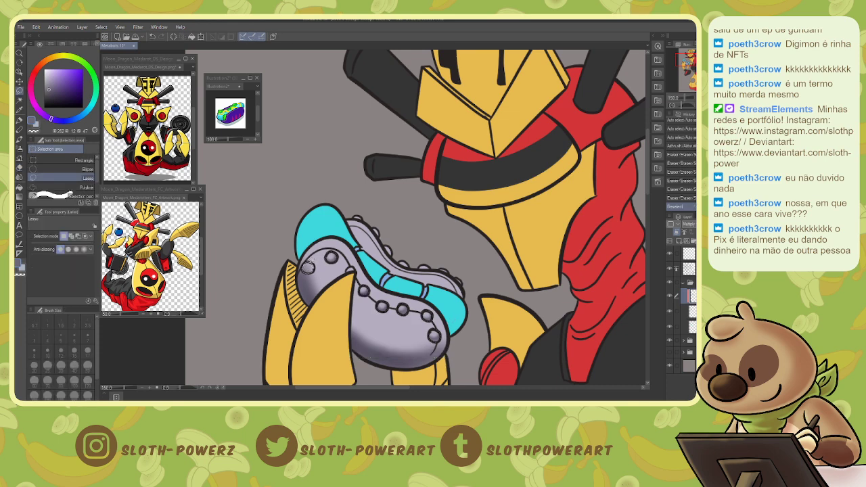
{"action": "left_click_drag", "start_coordinate": [311, 264], "coordinate": [347, 266]}
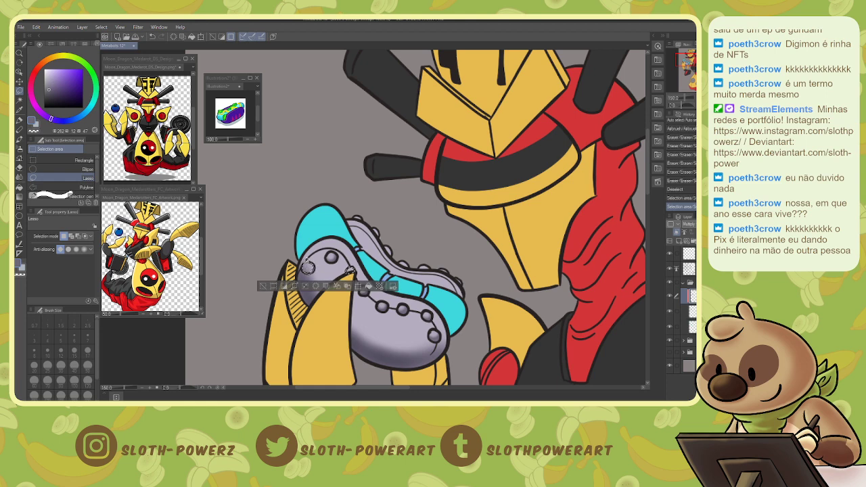
{"action": "key", "text": "e"}
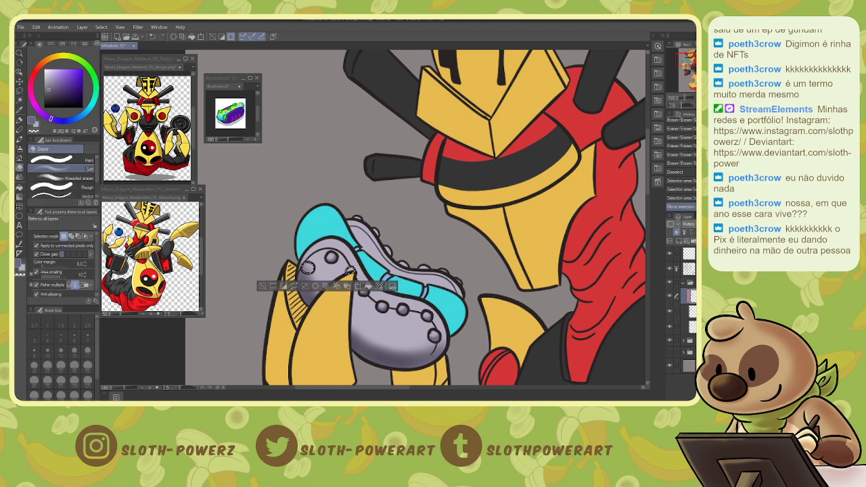
{"action": "key", "text": "b"}
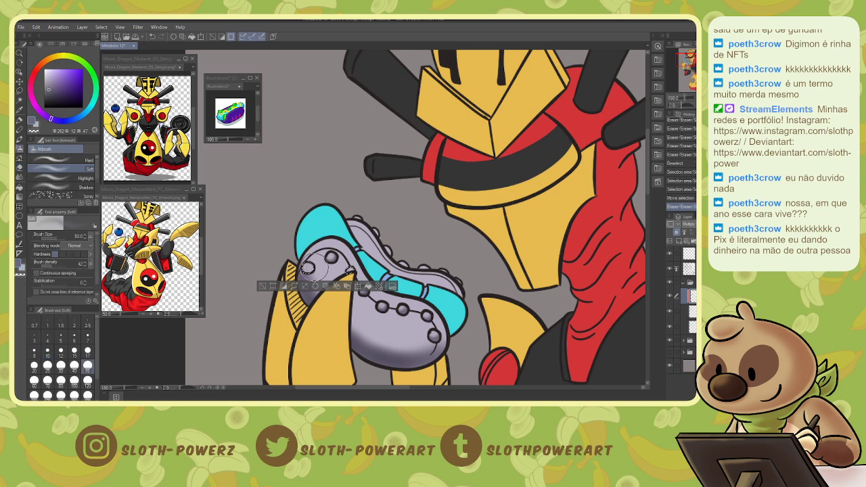
{"action": "key", "text": "bracketleft"}
{"action": "key", "text": "bracketleft"}
{"action": "key", "text": "bracketleft"}
{"action": "key", "text": "bracketleft"}
{"action": "key", "text": "bracketleft"}
{"action": "key", "text": "bracketleft"}
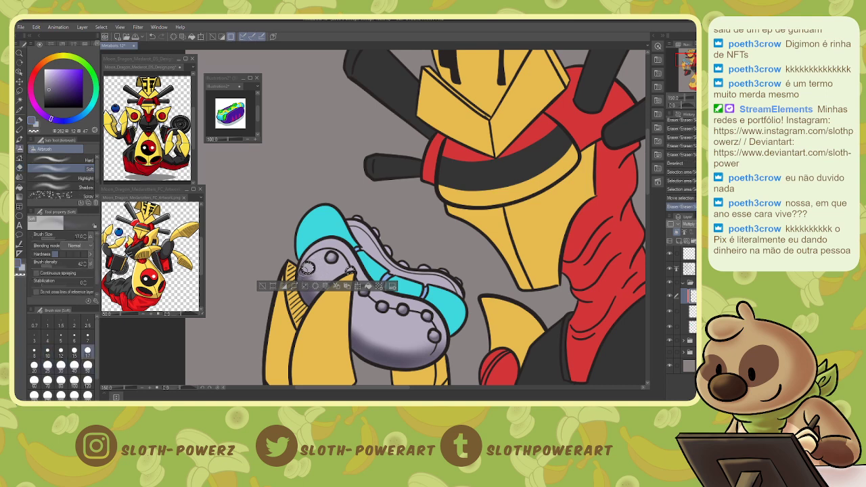
{"action": "left_click", "coordinate": [306, 267]}
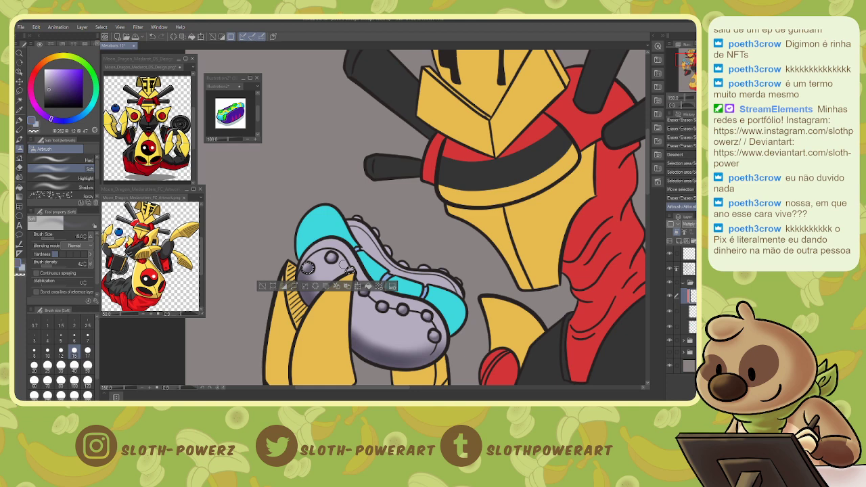
{"action": "left_click", "coordinate": [307, 267]}
Lighten the center of the outermost stud with the Soft eraser at size 10 and deselect.
{"action": "key", "text": "e"}
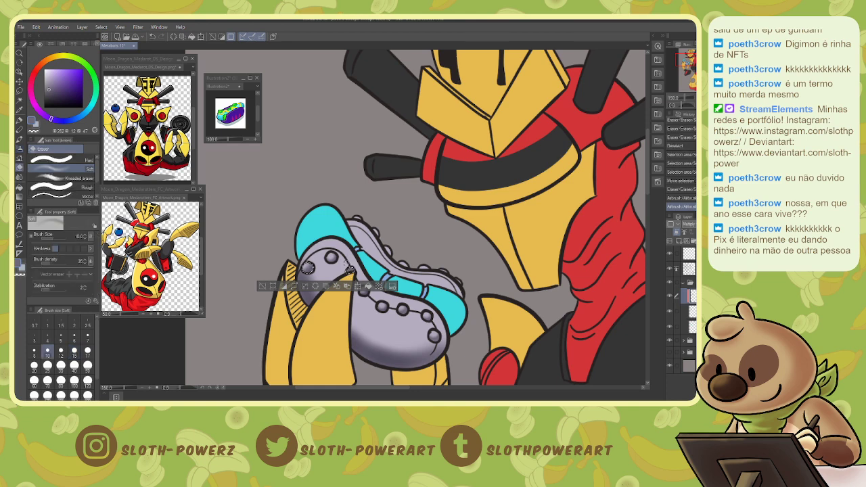
{"action": "left_click", "coordinate": [307, 267]}
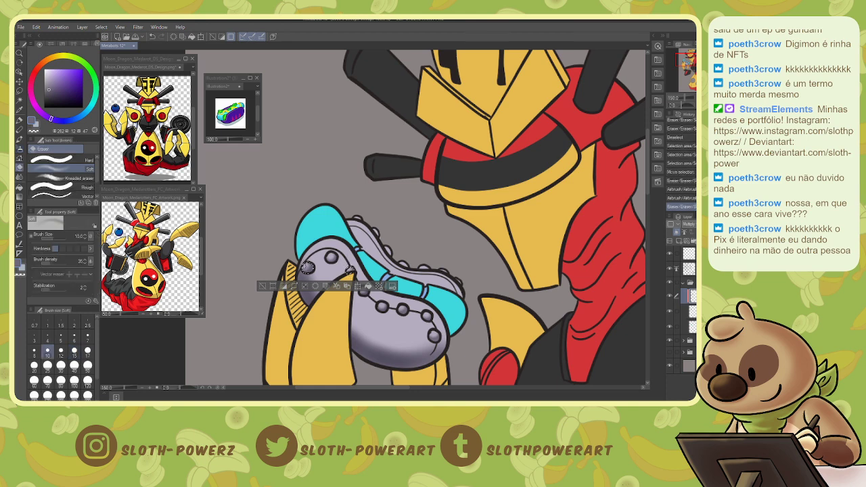
{"action": "left_click", "coordinate": [307, 267]}
{"action": "key", "text": "ctrl+d"}
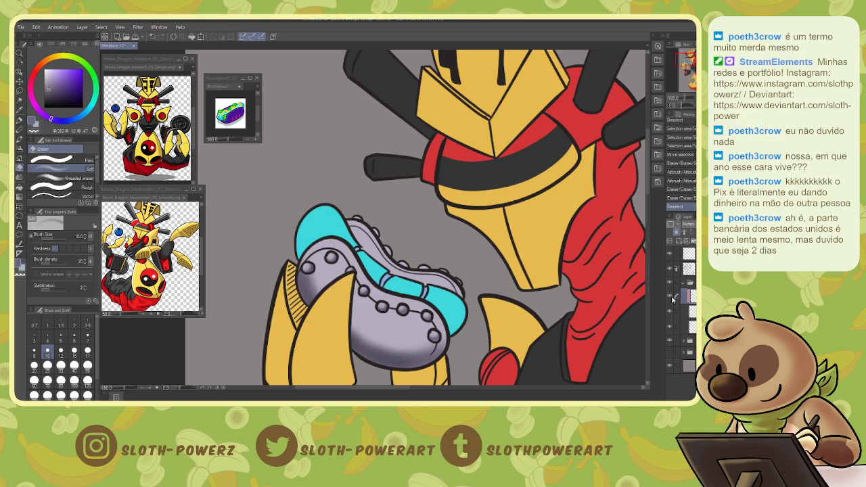
With the shading layer hidden, auto-select the front bun's body, refine the area around its upper studs with Lasso, and show the shading again.
{"action": "key", "text": "w"}
{"action": "left_click", "coordinate": [392, 327]}
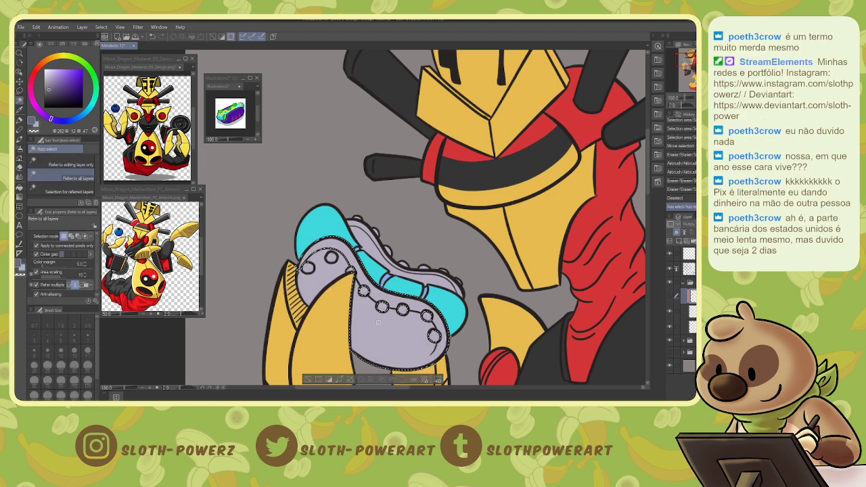
{"action": "key", "text": "m"}
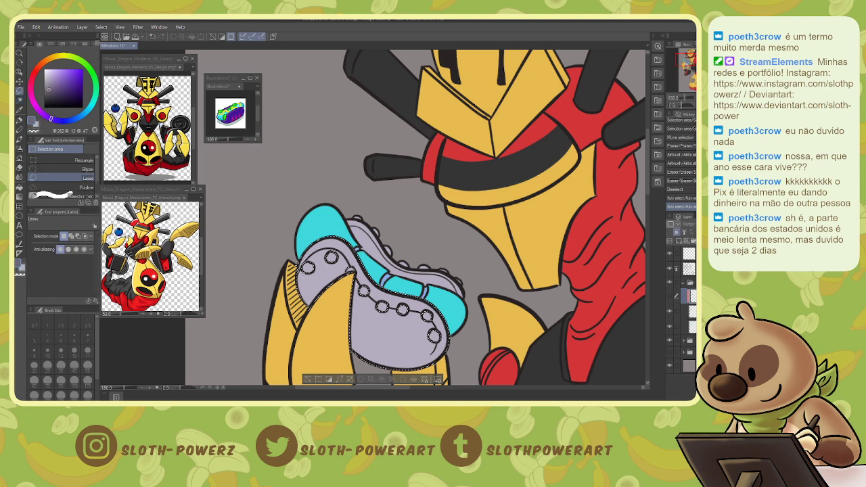
{"action": "left_click_drag", "start_coordinate": [301, 272], "coordinate": [337, 260]}
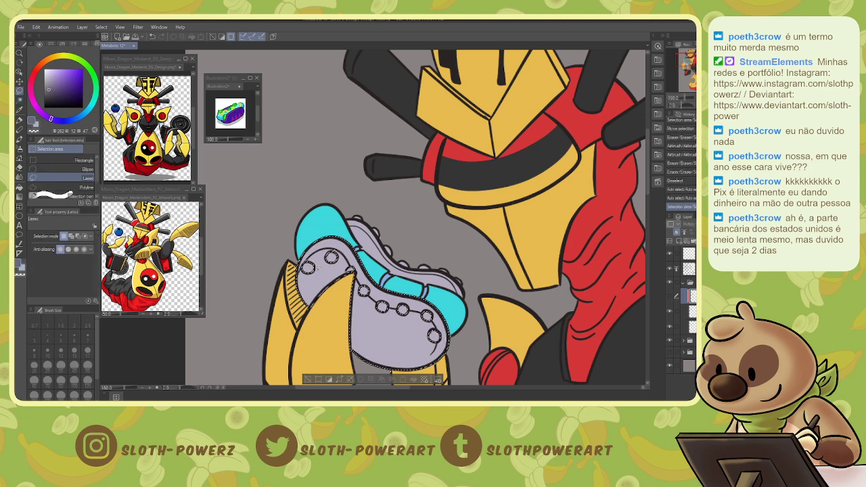
{"action": "left_click", "coordinate": [670, 297]}
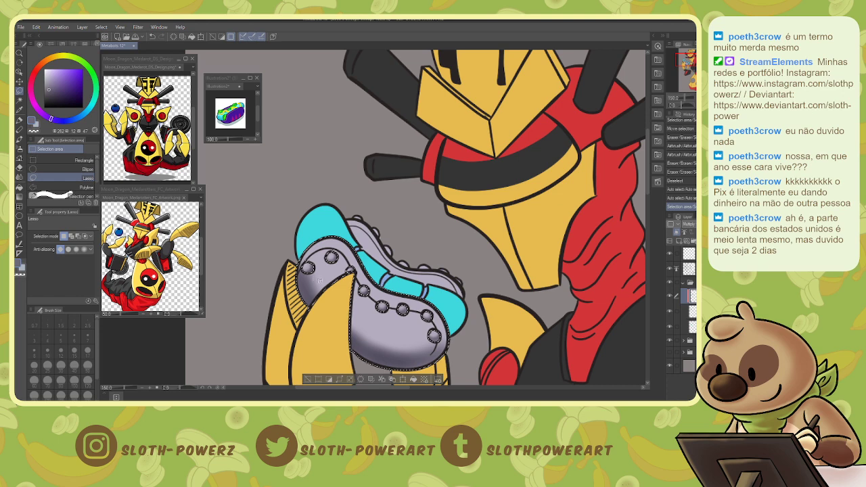
Lighten the shading across the middle of the front bun's body with the Soft eraser at sizes 25 and 30.
{"action": "key", "text": "e"}
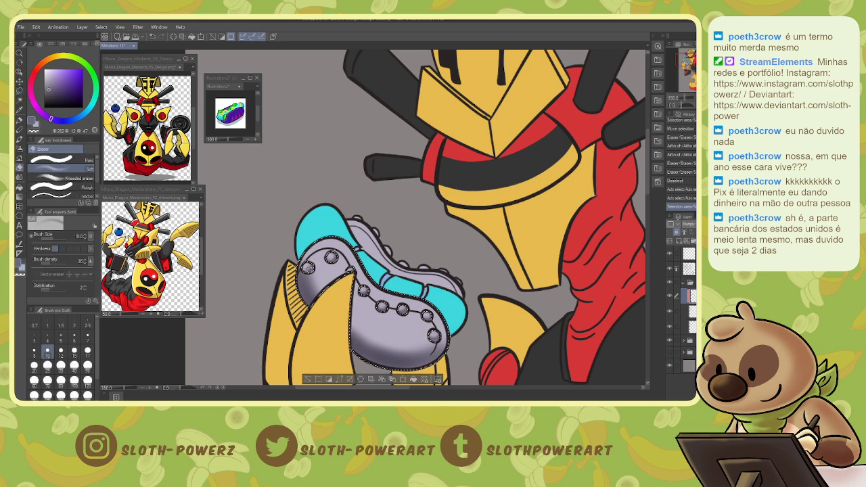
{"action": "key", "text": "bracketright"}
{"action": "key", "text": "bracketleft"}
{"action": "key", "text": "bracketleft"}
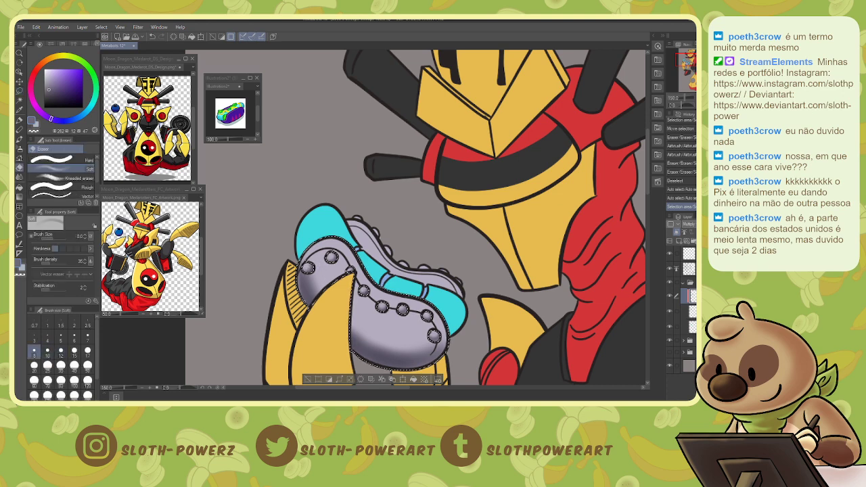
{"action": "key", "text": "bracketright"}
{"action": "key", "text": "bracketright"}
{"action": "key", "text": "bracketright"}
{"action": "key", "text": "bracketright"}
{"action": "key", "text": "bracketright"}
{"action": "key", "text": "bracketright"}
{"action": "key", "text": "bracketright"}
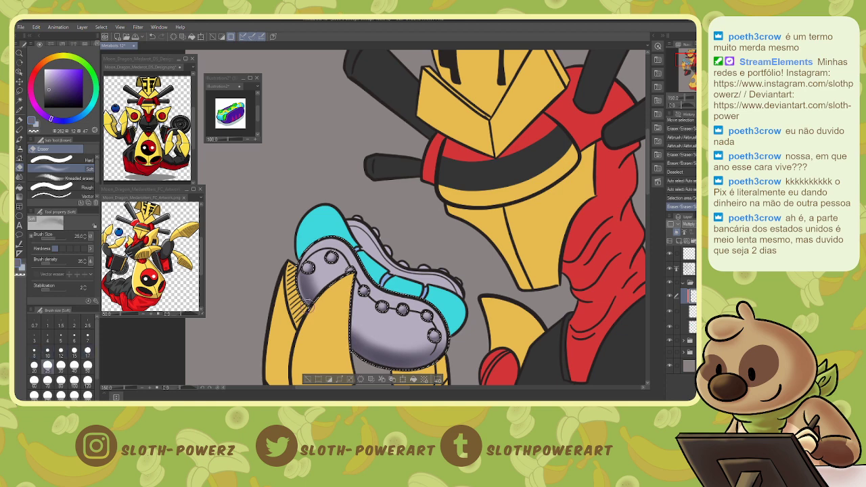
{"action": "left_click_drag", "start_coordinate": [368, 336], "coordinate": [418, 349]}
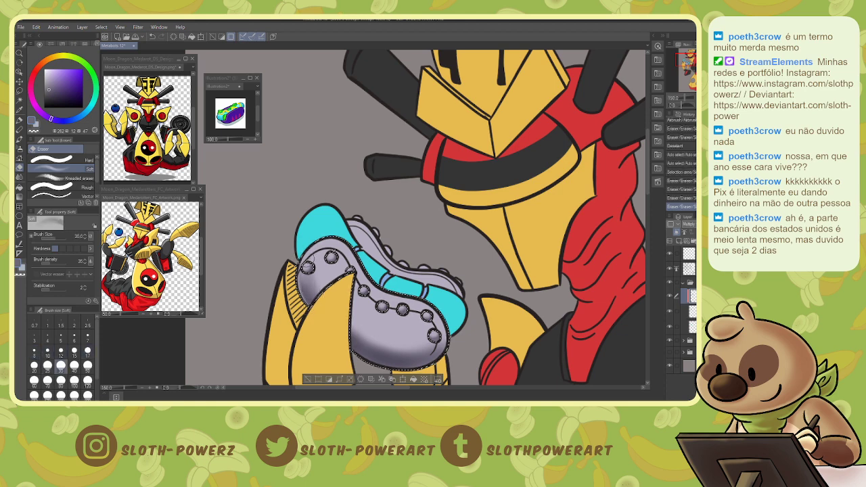
{"action": "mouse_move", "coordinate": [360, 336]}
{"action": "left_mouse_down"}
{"action": "mouse_move", "coordinate": [421, 350]}
{"action": "mouse_move", "coordinate": [374, 343]}
{"action": "mouse_move", "coordinate": [389, 336]}
{"action": "mouse_move", "coordinate": [349, 347]}
{"action": "mouse_move", "coordinate": [391, 360]}
{"action": "left_mouse_up"}
Soften the shadow at the front bun's lower outer end with the Soft eraser at size 17.
{"action": "key", "text": "bracketleft"}
{"action": "key", "text": "bracketleft"}
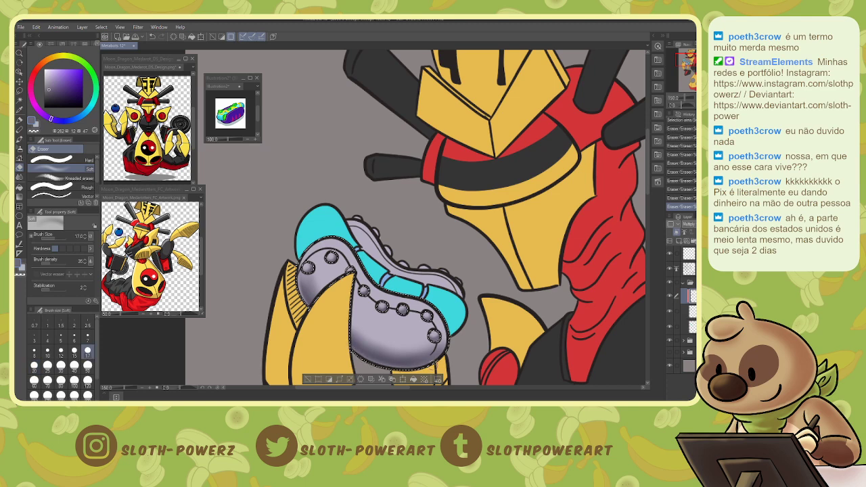
{"action": "left_click_drag", "start_coordinate": [447, 351], "coordinate": [439, 359]}
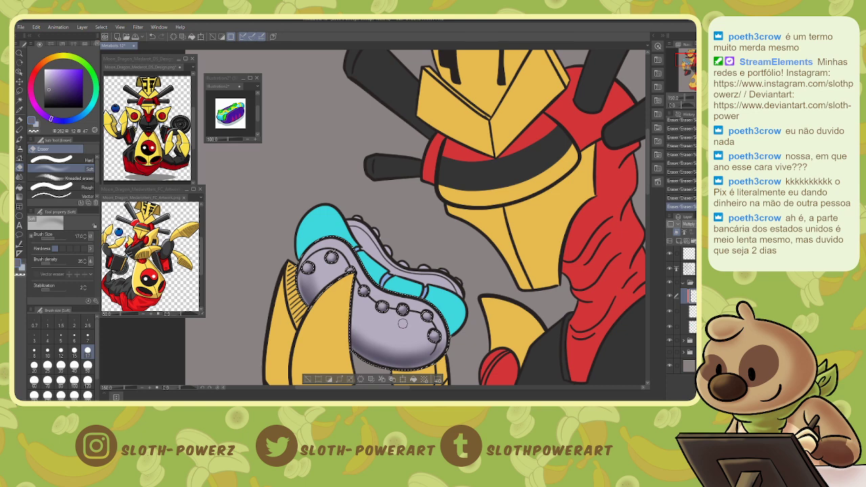
Airbrush thin shadows around the front bun's upper studs and along the claw edge with the Soft airbrush, down to size 8.
{"action": "key", "text": "b"}
{"action": "key", "text": "bracketleft"}
{"action": "key", "text": "bracketleft"}
{"action": "key", "text": "bracketleft"}
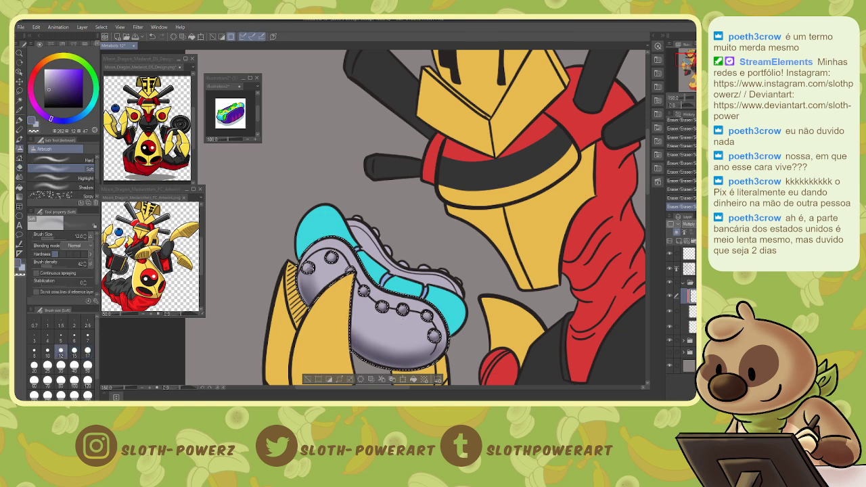
{"action": "mouse_move", "coordinate": [309, 273]}
{"action": "left_mouse_down"}
{"action": "mouse_move", "coordinate": [319, 266]}
{"action": "mouse_move", "coordinate": [353, 282]}
{"action": "left_mouse_up"}
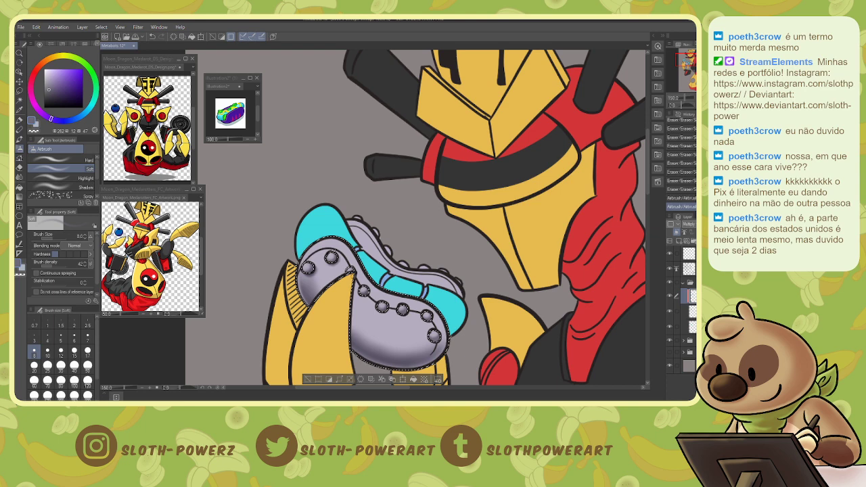
{"action": "left_click_drag", "start_coordinate": [354, 324], "coordinate": [356, 333]}
{"action": "left_click_drag", "start_coordinate": [353, 298], "coordinate": [355, 344]}
Deepen the front bun's shadow along the claw edge and underside with the Soft airbrush at size 15.
{"action": "key", "text": "bracketright"}
{"action": "key", "text": "bracketright"}
{"action": "key", "text": "bracketright"}
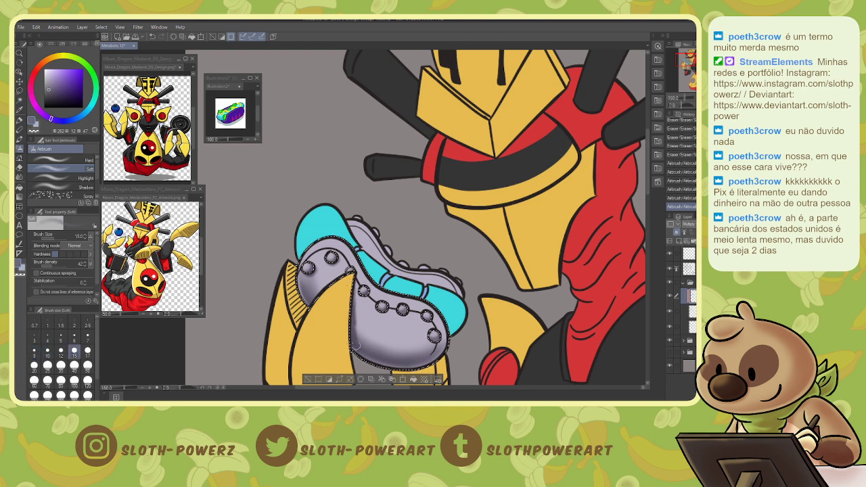
{"action": "mouse_move", "coordinate": [352, 301]}
{"action": "left_mouse_down"}
{"action": "mouse_move", "coordinate": [354, 283]}
{"action": "mouse_move", "coordinate": [353, 304]}
{"action": "left_mouse_up"}
{"action": "mouse_move", "coordinate": [353, 287]}
{"action": "left_mouse_down"}
{"action": "mouse_move", "coordinate": [367, 358]}
{"action": "mouse_move", "coordinate": [351, 332]}
{"action": "mouse_move", "coordinate": [385, 361]}
{"action": "mouse_move", "coordinate": [355, 341]}
{"action": "mouse_move", "coordinate": [388, 361]}
{"action": "left_mouse_up"}
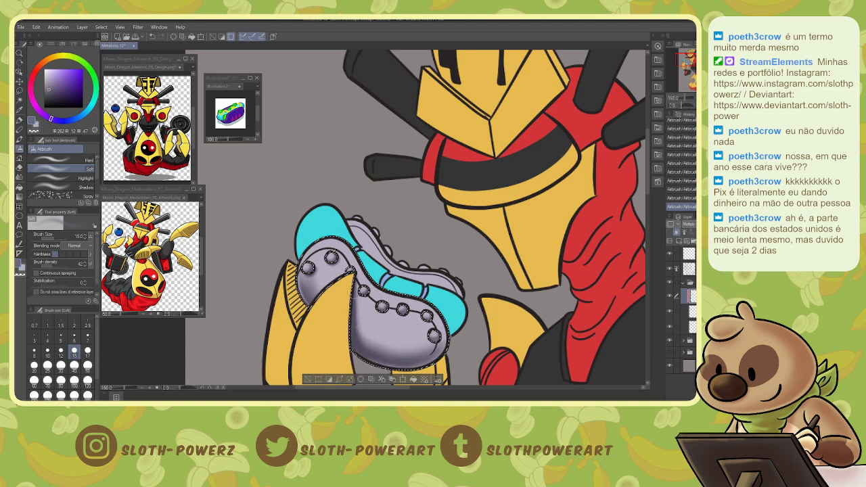
{"action": "key", "text": "bracketleft"}
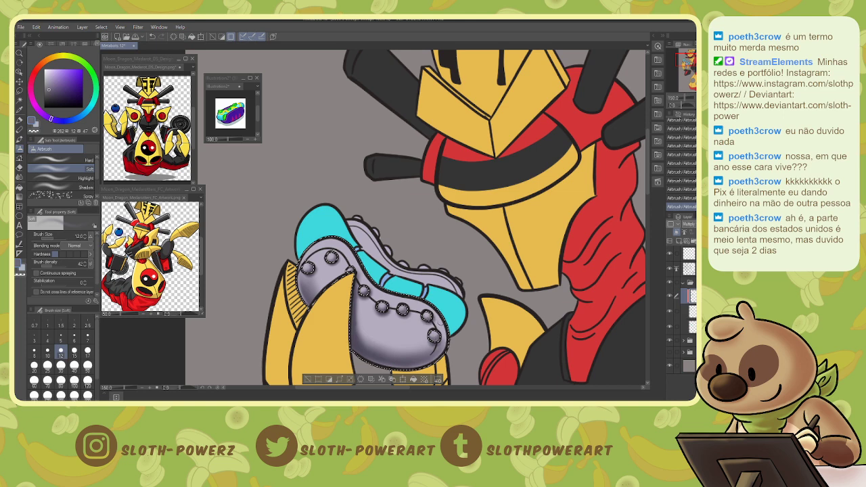
With the shading layer hidden, select the front bun's upper rim along the stud line using Auto select and Lasso, and show the shading again.
{"action": "left_click", "coordinate": [669, 296]}
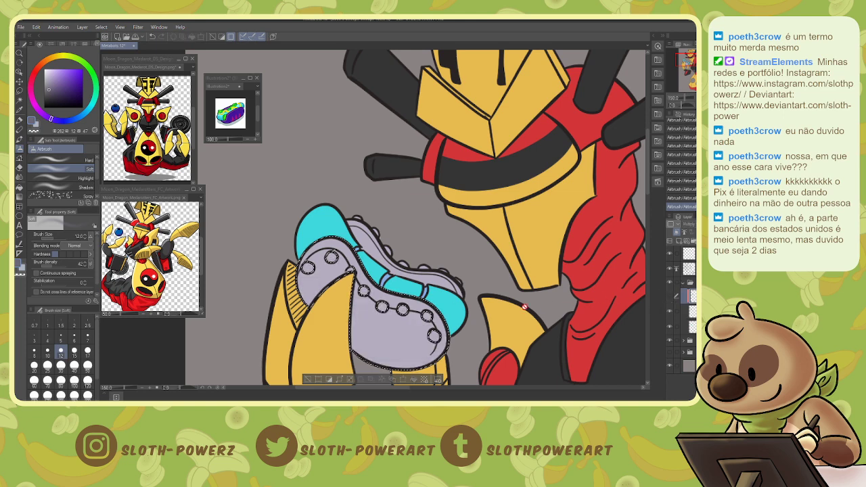
{"action": "key", "text": "w"}
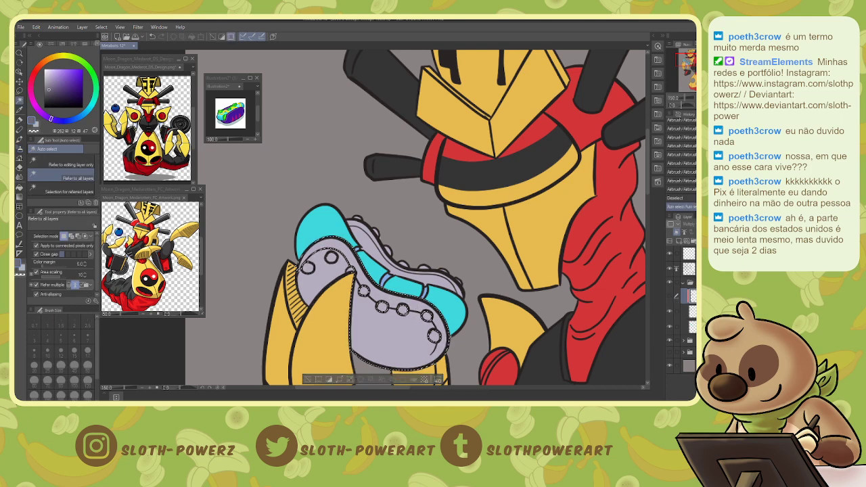
{"action": "key", "text": "m"}
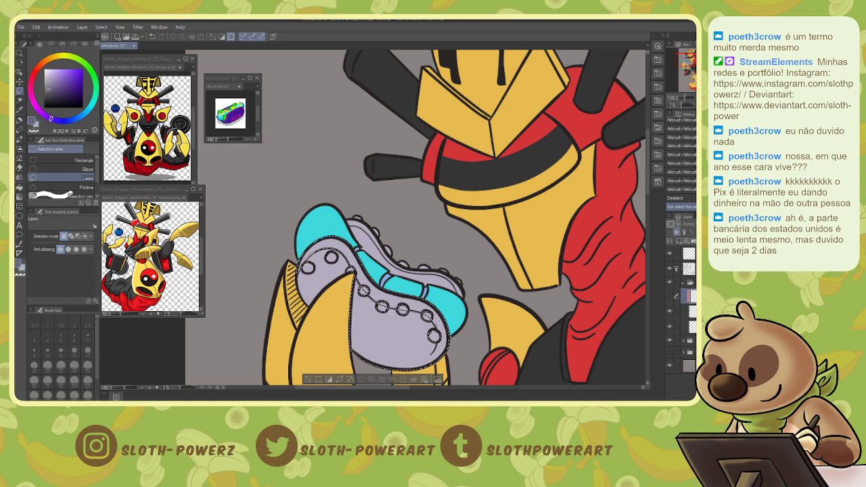
{"action": "mouse_move", "coordinate": [439, 343]}
{"action": "left_mouse_down"}
{"action": "mouse_move", "coordinate": [432, 356]}
{"action": "mouse_move", "coordinate": [350, 354]}
{"action": "mouse_move", "coordinate": [302, 276]}
{"action": "left_mouse_up"}
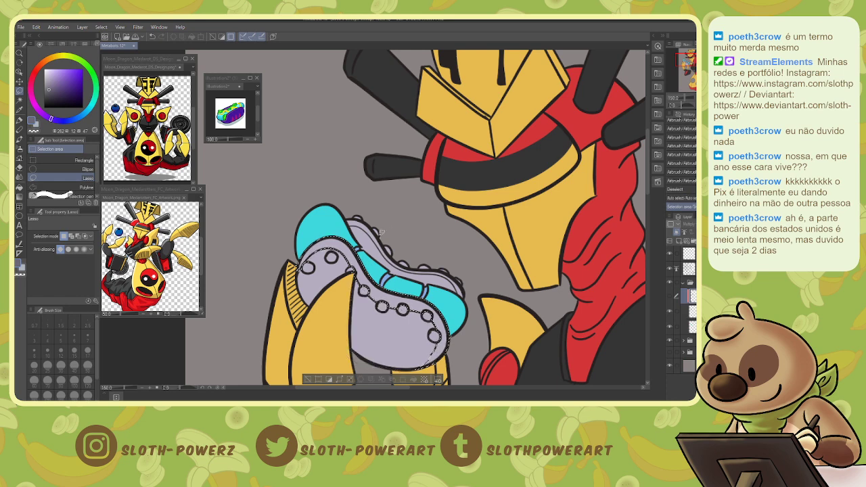
{"action": "key", "text": "b"}
{"action": "left_click", "coordinate": [669, 296]}
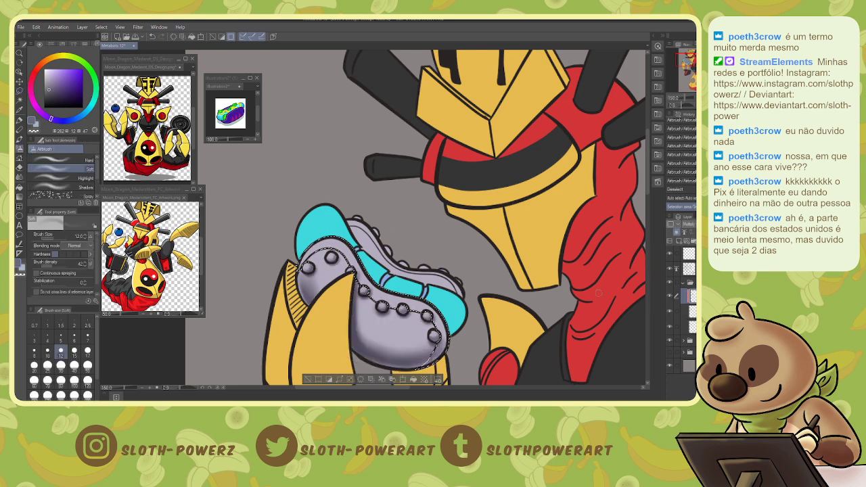
Refine the rim selection at the bun's outer end with Lasso and airbrush shadows along the stud line with the Soft airbrush at size 5.
{"action": "key", "text": "bracketleft"}
{"action": "key", "text": "bracketleft"}
{"action": "key", "text": "bracketleft"}
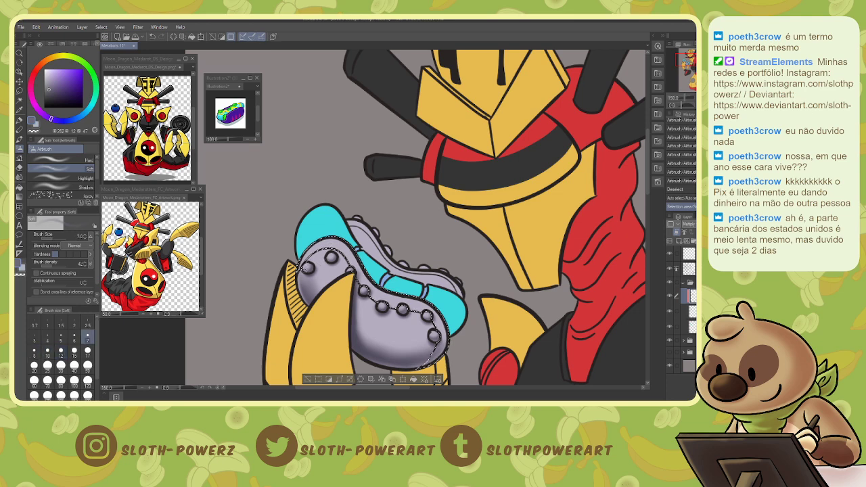
{"action": "key", "text": "m"}
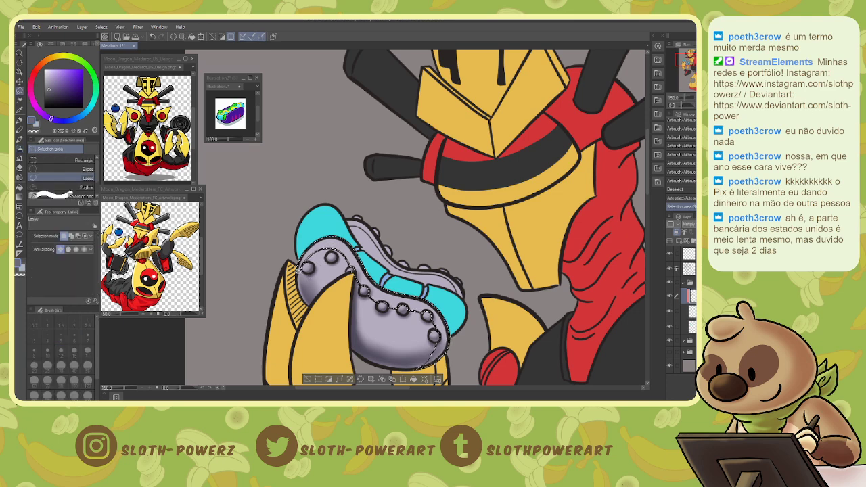
{"action": "mouse_move", "coordinate": [299, 274]}
{"action": "left_mouse_down"}
{"action": "mouse_move", "coordinate": [304, 257]}
{"action": "mouse_move", "coordinate": [300, 270]}
{"action": "left_mouse_up"}
{"action": "key", "text": "b"}
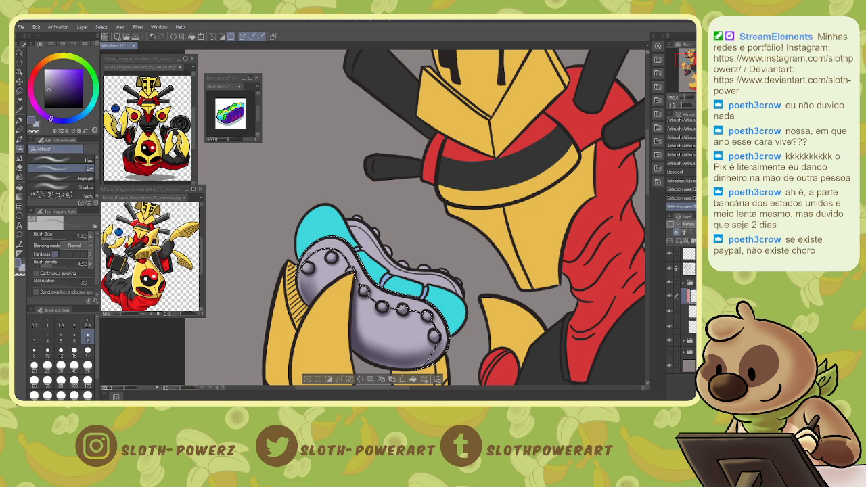
{"action": "key", "text": "bracketleft"}
{"action": "key", "text": "bracketleft"}
{"action": "left_click_drag", "start_coordinate": [302, 276], "coordinate": [336, 263]}
{"action": "mouse_move", "coordinate": [359, 295]}
{"action": "left_mouse_down"}
{"action": "mouse_move", "coordinate": [431, 321]}
{"action": "mouse_move", "coordinate": [438, 341]}
{"action": "mouse_move", "coordinate": [432, 317]}
{"action": "mouse_move", "coordinate": [407, 311]}
{"action": "left_mouse_up"}
{"action": "left_click_drag", "start_coordinate": [360, 293], "coordinate": [368, 292]}
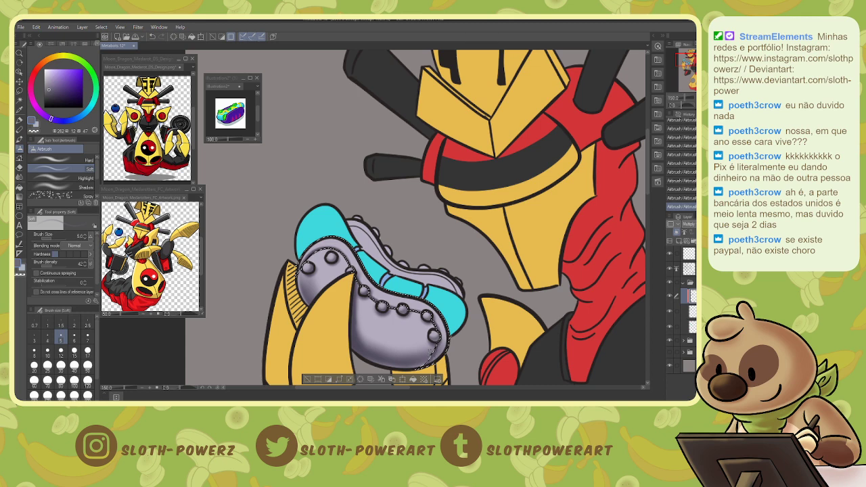
Undo the last two airbrush strokes on the rim and clear the selection.
{"action": "key", "text": "ctrl+z"}
{"action": "key", "text": "ctrl+z"}
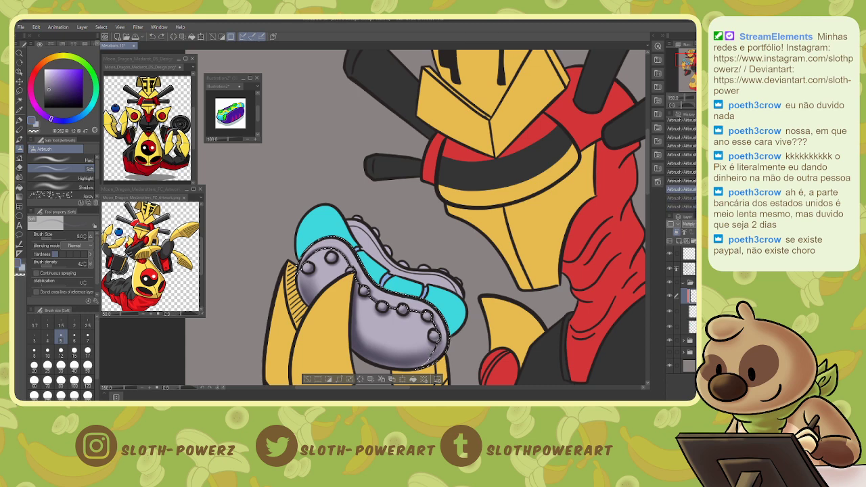
{"action": "key", "text": "ctrl+d"}
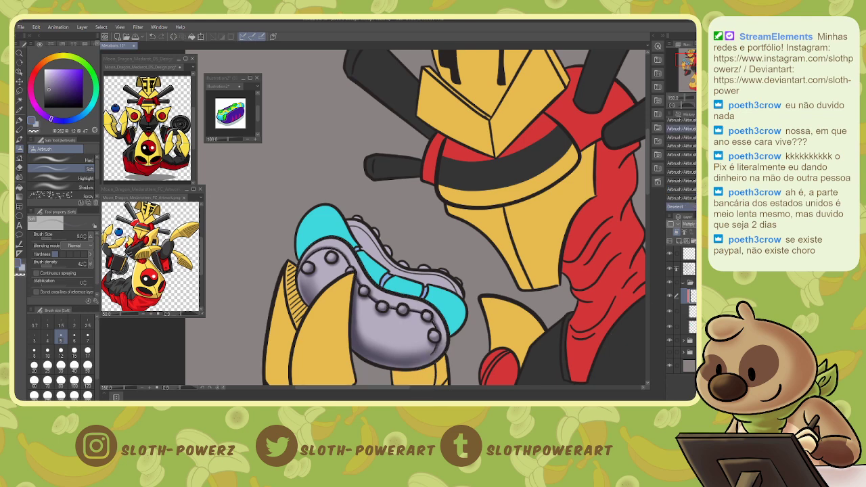
Auto-select the back bun's inner strip beside the turquoise sausage and fill it with the shadow color.
{"action": "key", "text": "ctrl+minus"}
{"action": "key", "text": "w"}
{"action": "left_click", "coordinate": [394, 249]}
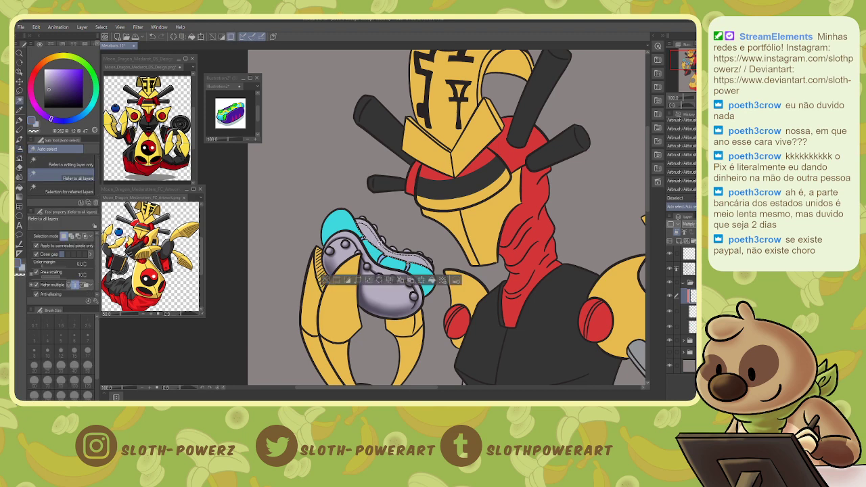
{"action": "key", "text": "b"}
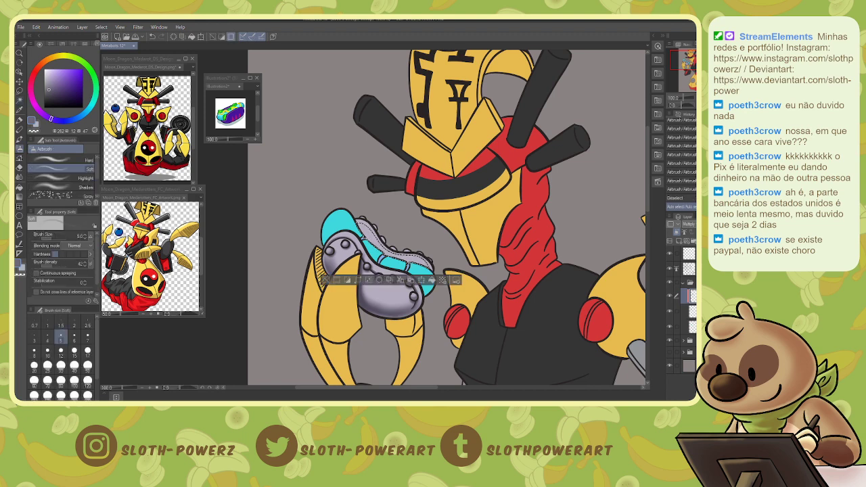
{"action": "key", "text": "ctrl+plus"}
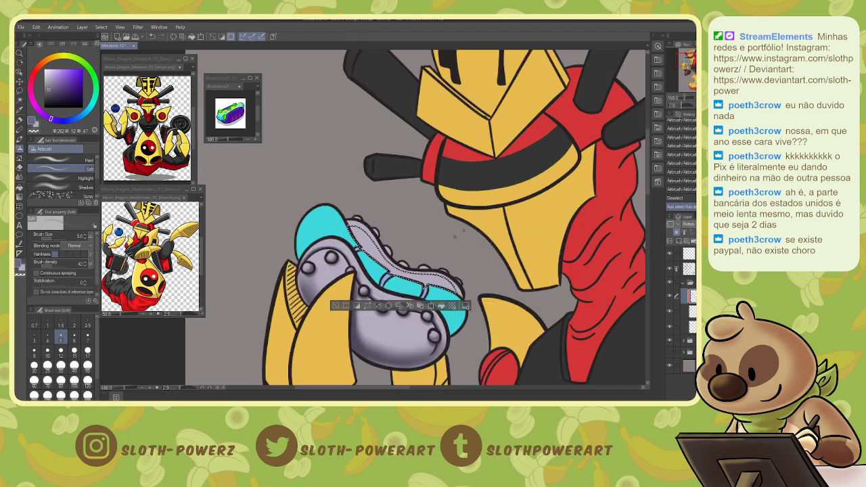
Soften the back bun's filled strip with the Soft eraser at size 17 and deselect.
{"action": "key", "text": "e"}
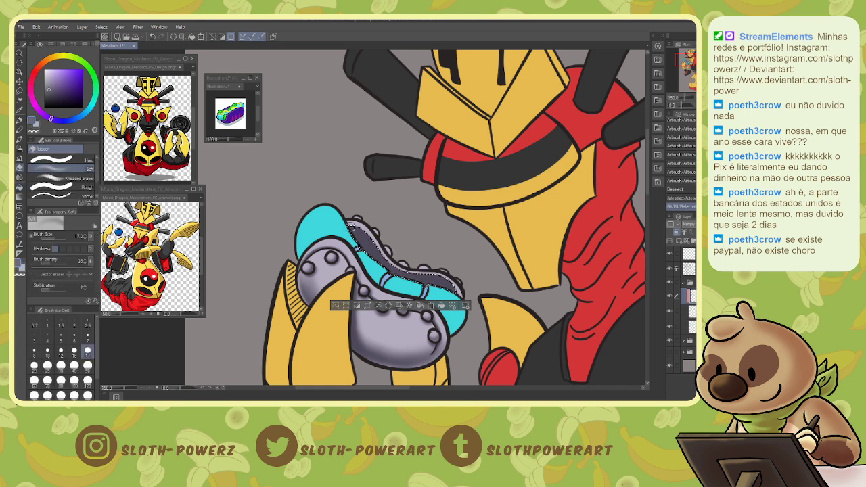
{"action": "mouse_move", "coordinate": [353, 229]}
{"action": "left_mouse_down"}
{"action": "mouse_move", "coordinate": [400, 272]}
{"action": "mouse_move", "coordinate": [456, 288]}
{"action": "mouse_move", "coordinate": [350, 226]}
{"action": "mouse_move", "coordinate": [458, 290]}
{"action": "mouse_move", "coordinate": [431, 278]}
{"action": "left_mouse_up"}
{"action": "key", "text": "ctrl+d"}
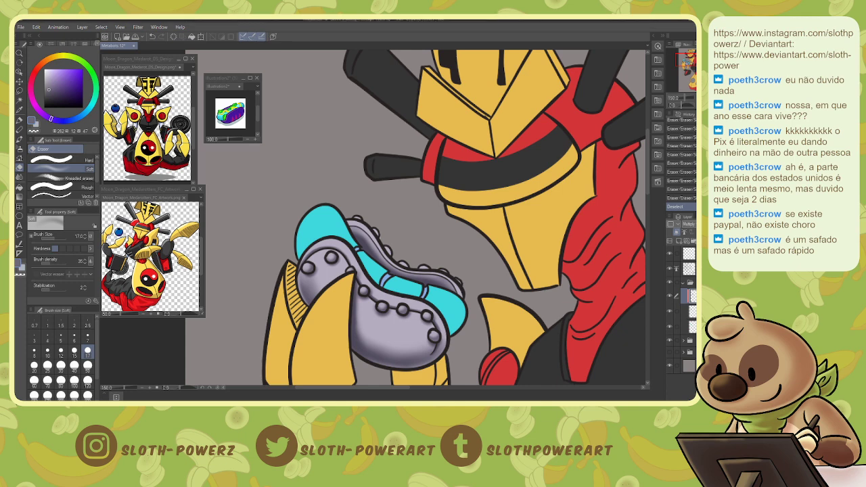
On the Normal color layer below the shading, clean up the back bun's upper edge between the studs with the Hard eraser at size 7.
{"action": "left_click", "coordinate": [693, 310]}
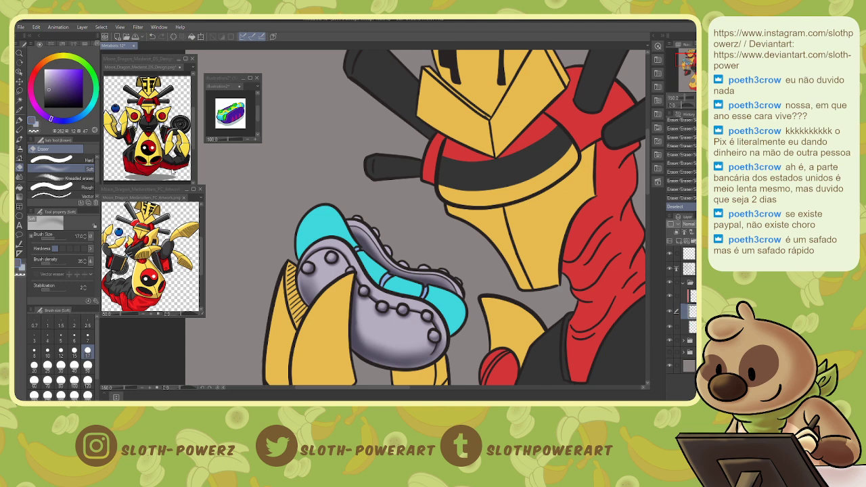
{"action": "left_click", "coordinate": [61, 160]}
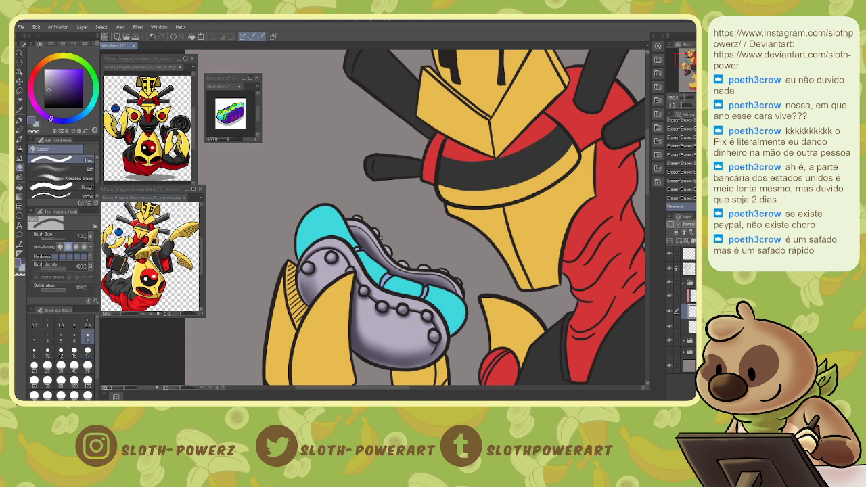
{"action": "left_click_drag", "start_coordinate": [383, 237], "coordinate": [387, 233]}
On the Multiply layer, auto-select the back bun's outer rim and darken its length with the Soft airbrush at size 6.
{"action": "key", "text": "w"}
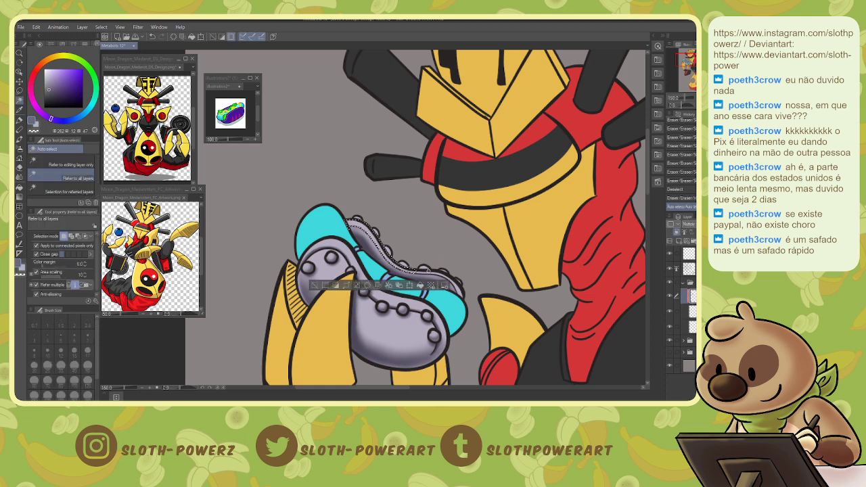
{"action": "left_click", "coordinate": [403, 267]}
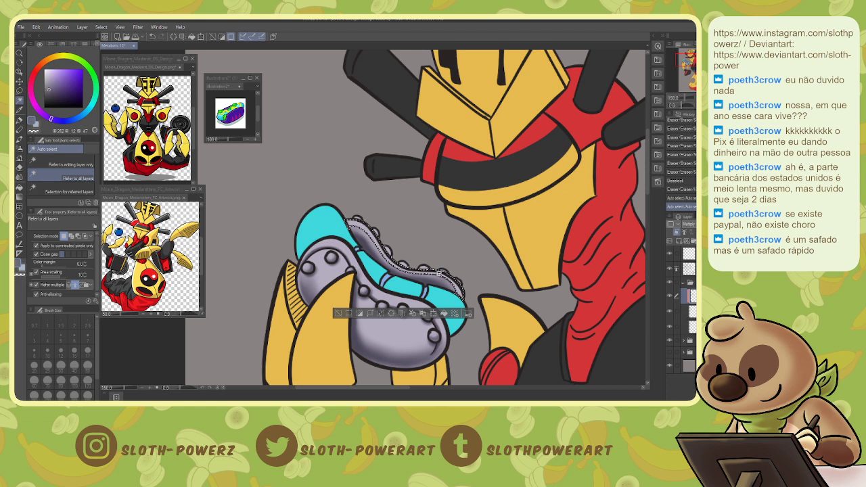
{"action": "key", "text": "b"}
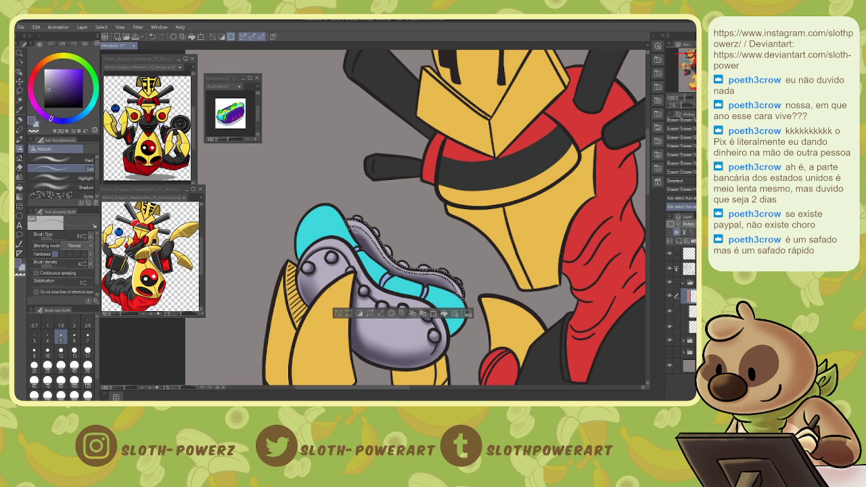
{"action": "key", "text": "b"}
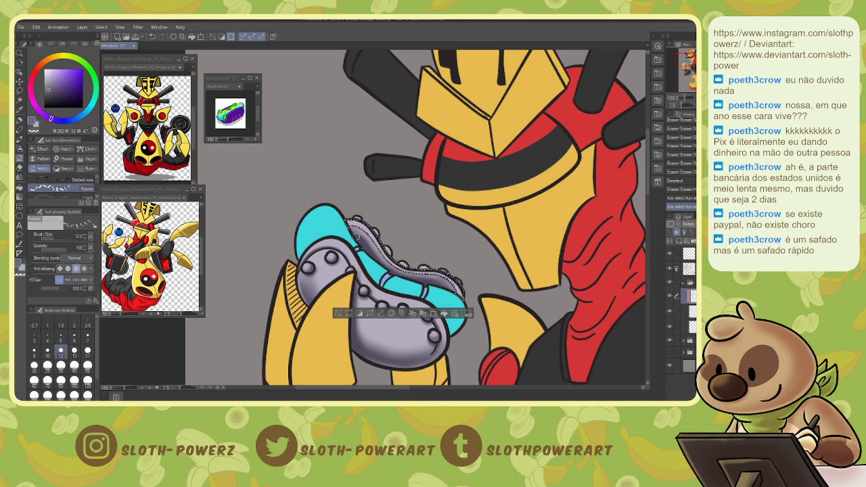
{"action": "key", "text": "b"}
{"action": "key", "text": "bracketright"}
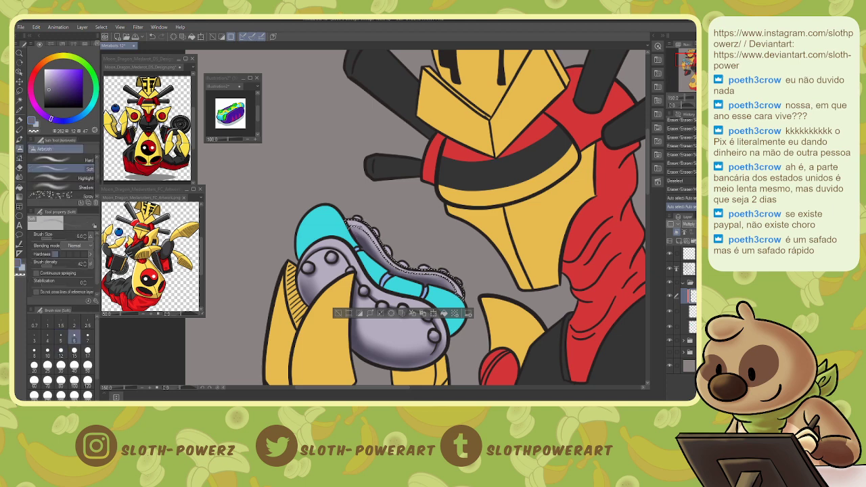
{"action": "mouse_move", "coordinate": [351, 226]}
{"action": "left_mouse_down"}
{"action": "mouse_move", "coordinate": [387, 264]}
{"action": "mouse_move", "coordinate": [416, 274]}
{"action": "left_mouse_up"}
{"action": "left_click_drag", "start_coordinate": [416, 274], "coordinate": [452, 285]}
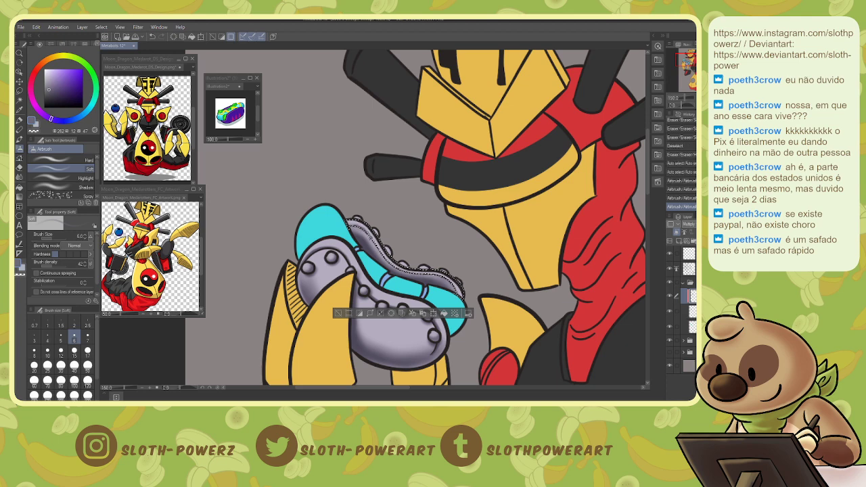
Finish shading the back bun's selected outer rim down to its lower end with the Soft airbrush and clear the selection.
{"action": "mouse_move", "coordinate": [354, 228]}
{"action": "left_mouse_down"}
{"action": "mouse_move", "coordinate": [391, 265]}
{"action": "mouse_move", "coordinate": [456, 288]}
{"action": "mouse_move", "coordinate": [447, 279]}
{"action": "mouse_move", "coordinate": [459, 296]}
{"action": "left_mouse_up"}
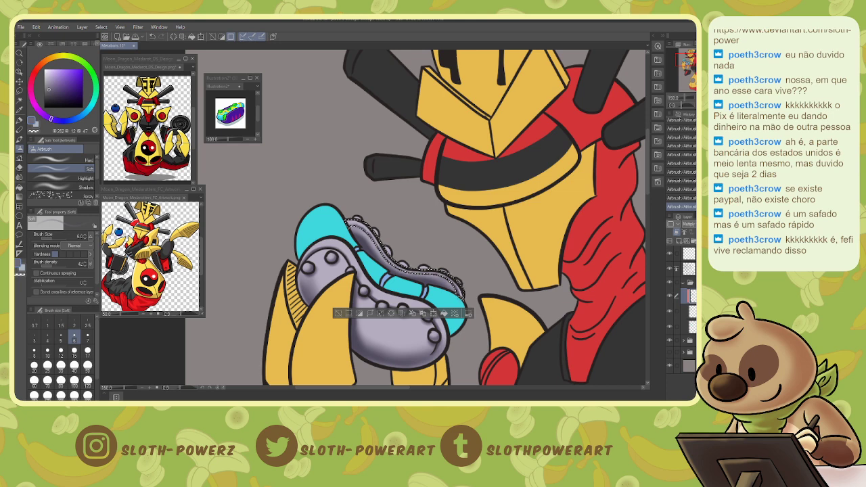
{"action": "key", "text": "ctrl+d"}
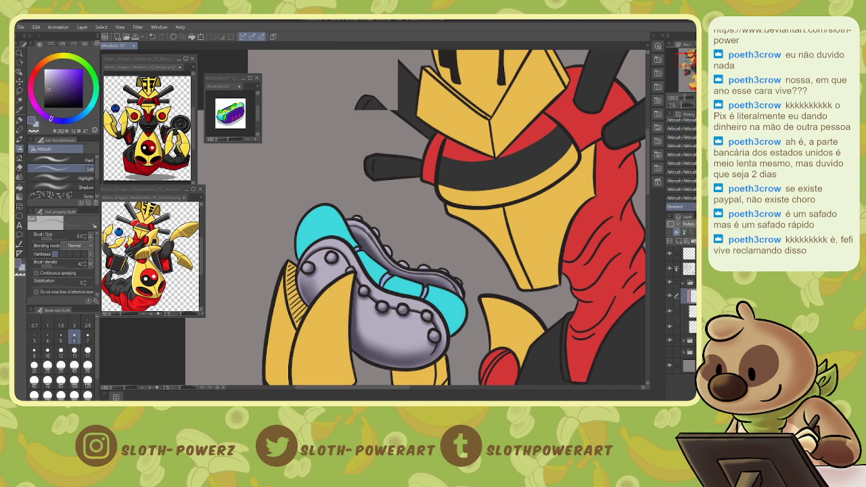
{"action": "key", "text": "ctrl+minus"}
{"action": "key", "text": "ctrl+minus"}
{"action": "left_click_drag", "start_coordinate": [703, 78], "coordinate": [693, 64]}
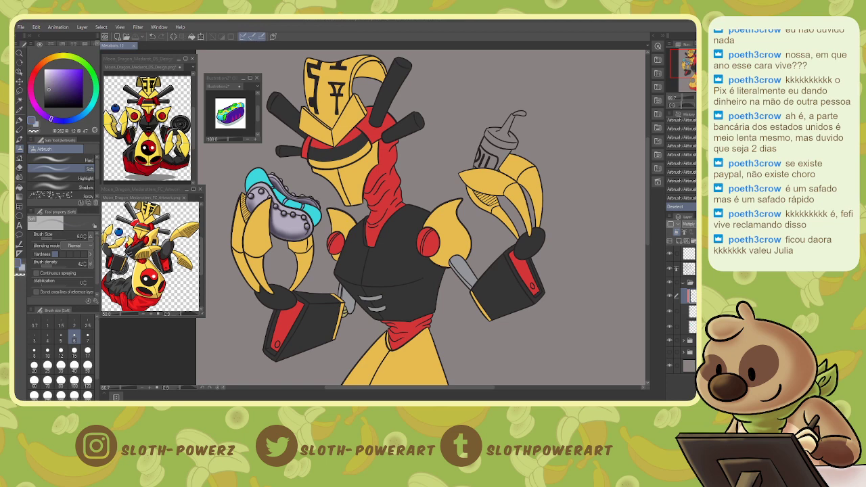
Create a new canvas from the copied green cannon robot image and fit the whole image in view.
{"action": "left_click", "coordinate": [165, 189]}
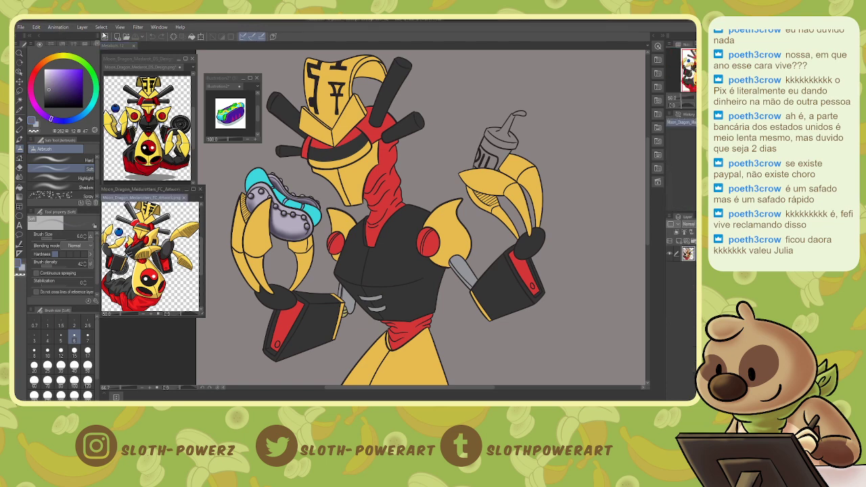
{"action": "left_click", "coordinate": [112, 45]}
{"action": "left_click", "coordinate": [21, 27]}
{"action": "left_click", "coordinate": [30, 46]}
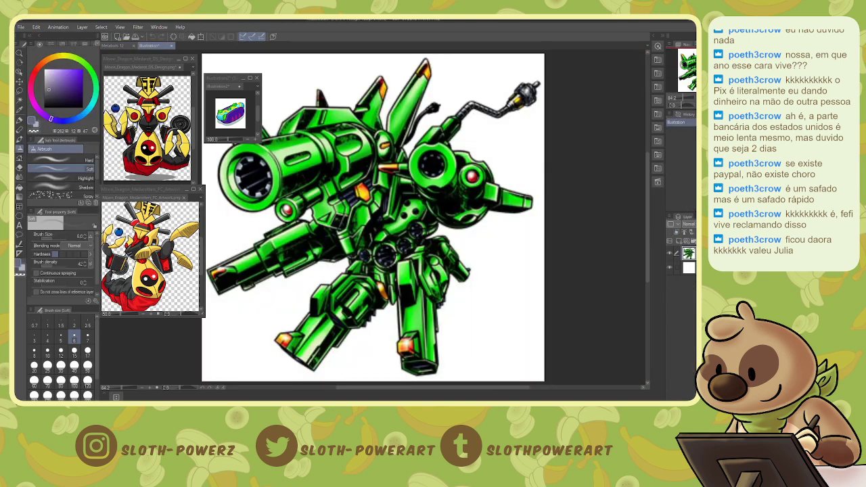
{"action": "key", "text": "ctrl+minus"}
{"action": "key", "text": "ctrl+minus"}
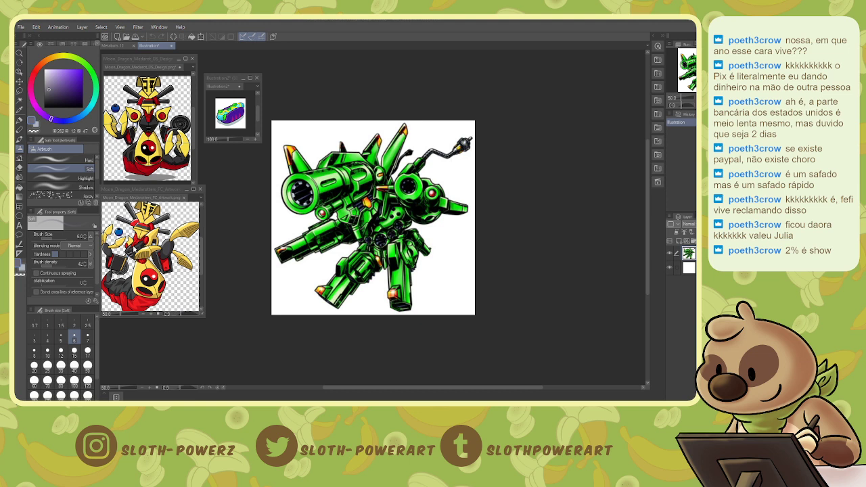
Compare the whole robot character drawing with the green cannon robot image by switching between the two canvases.
{"action": "left_click", "coordinate": [125, 45]}
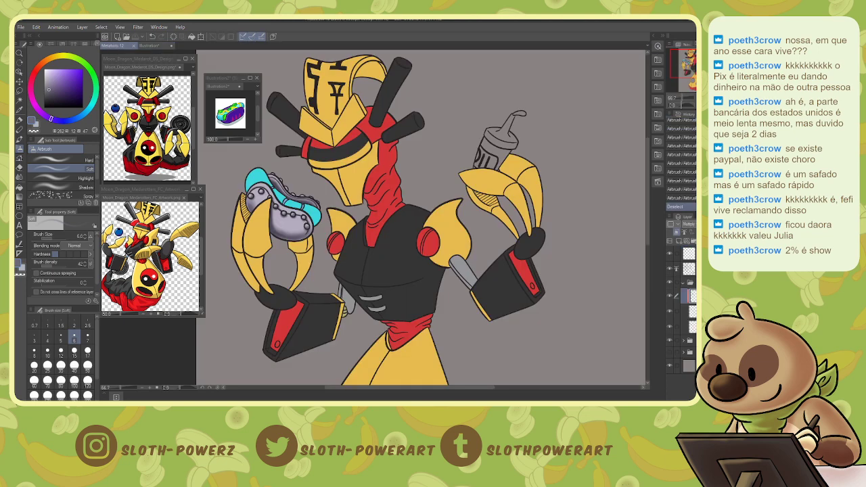
{"action": "key", "text": "ctrl+minus"}
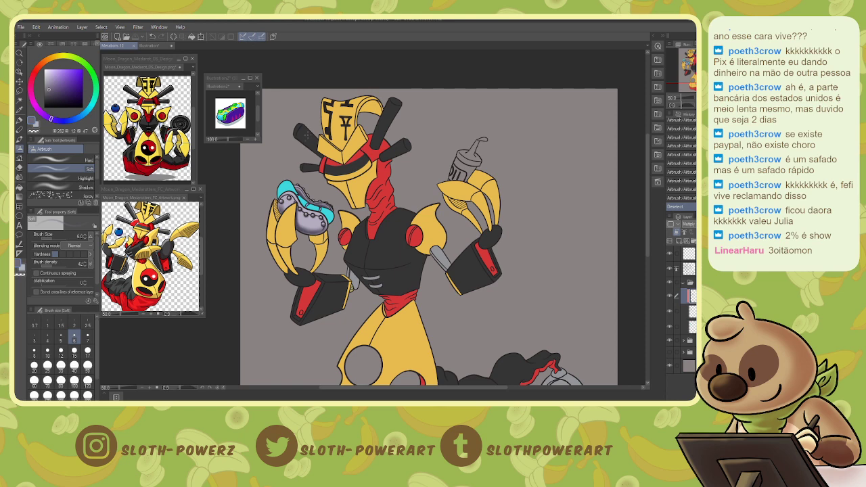
{"action": "left_click", "coordinate": [158, 46]}
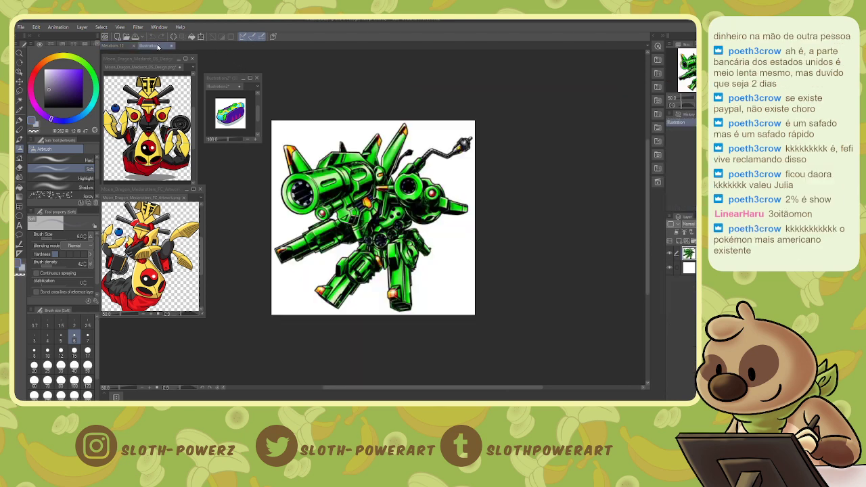
{"action": "left_click", "coordinate": [112, 46]}
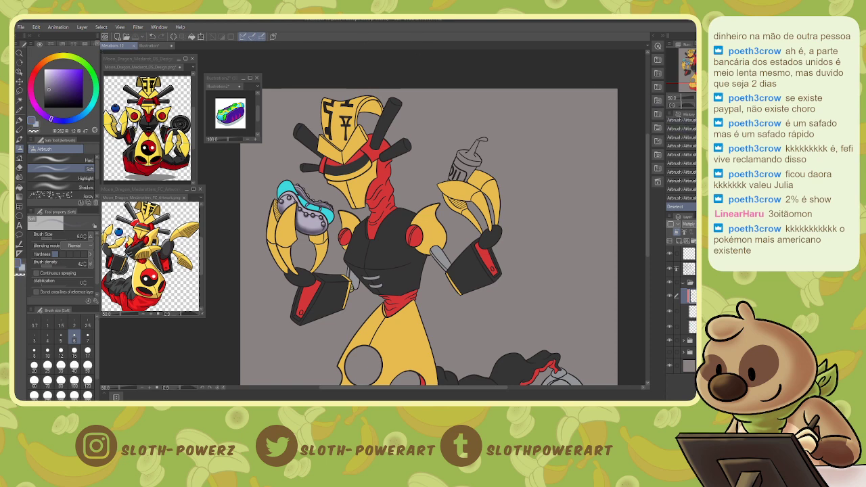
{"action": "key", "text": "ctrl+minus"}
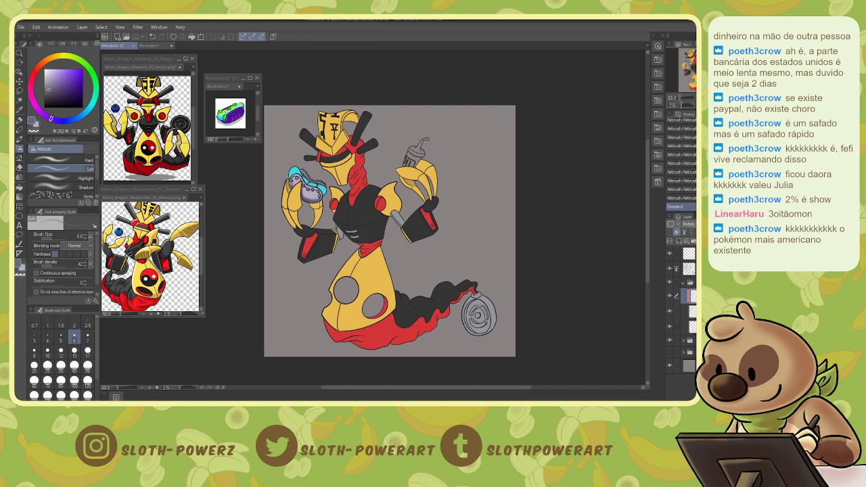